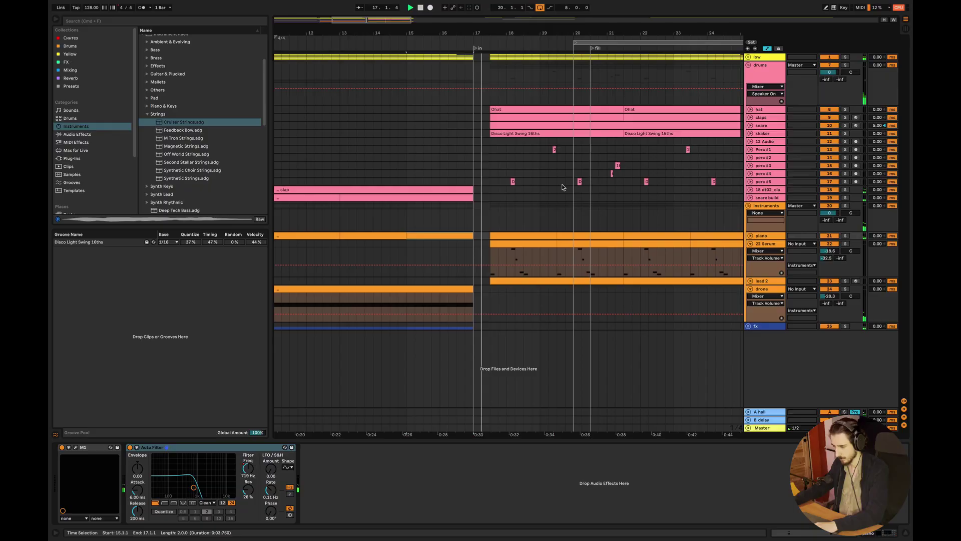
Move the "in" locator to the start of the clips after the build, turn off loop playback and fold the drums group.
drag(618, 33, 549, 31)
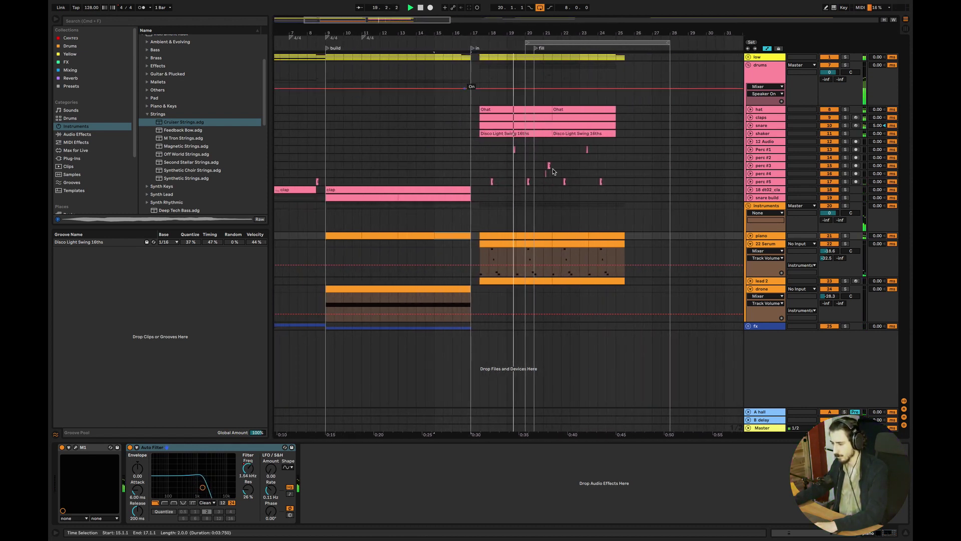
click(478, 48)
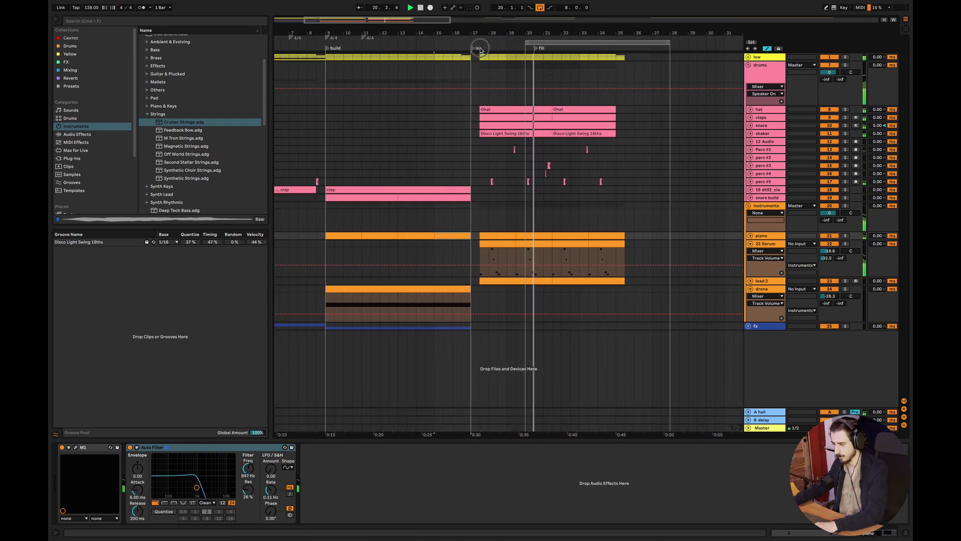
click(541, 8)
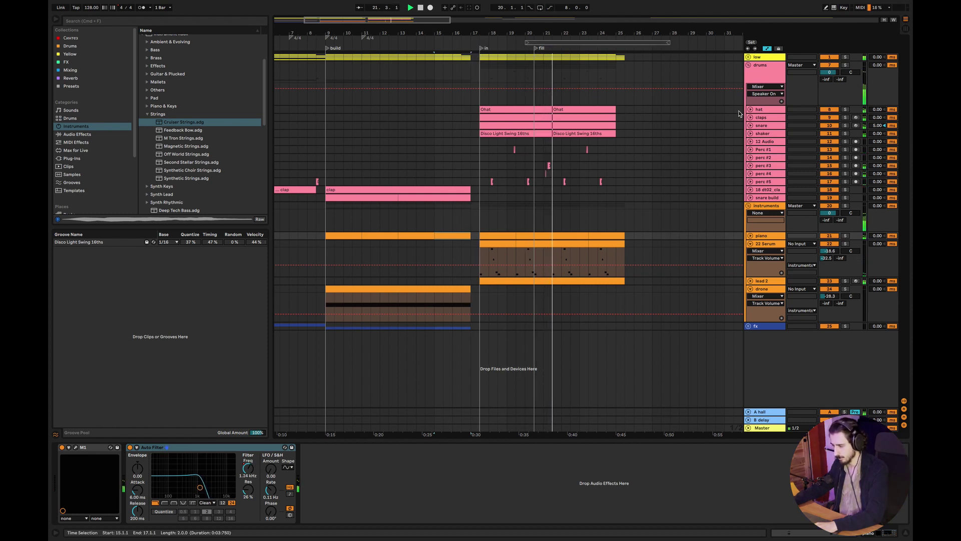
click(748, 65)
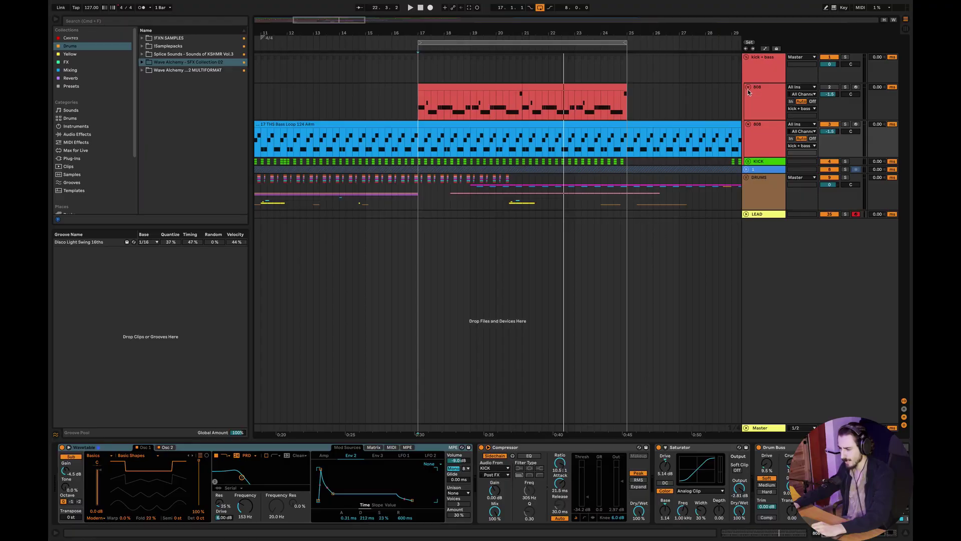
Collapse the two 808 tracks and rename the kick + bass group to "low".
click(749, 95)
click(766, 74)
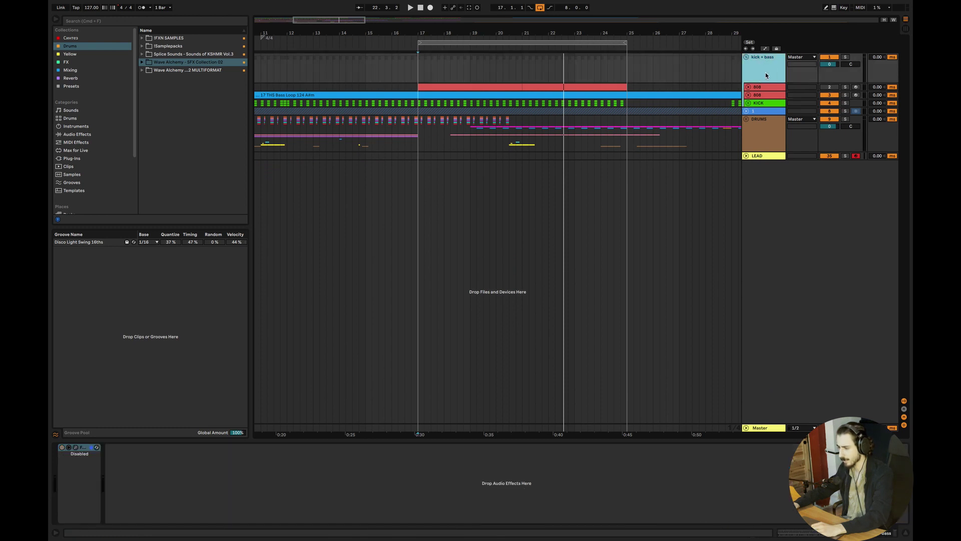
key(super+r)
text(lo)
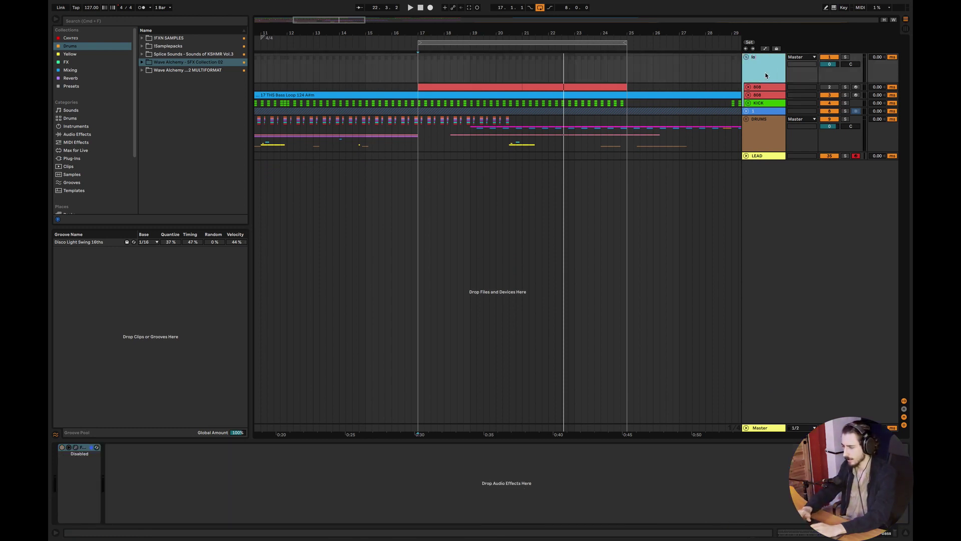
text(win)
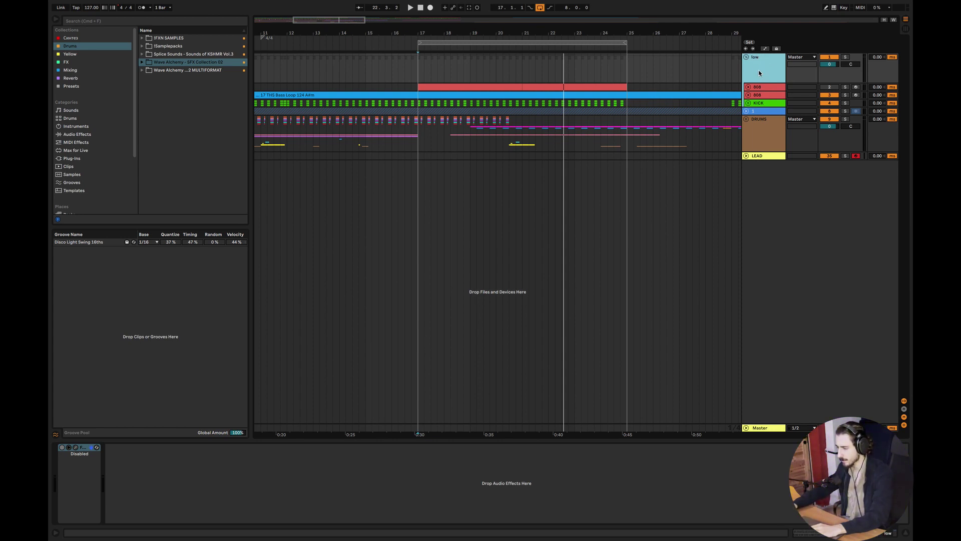
Color the low group yellow and assign that color to its grouped tracks and clips.
right_click(759, 73)
click(784, 191)
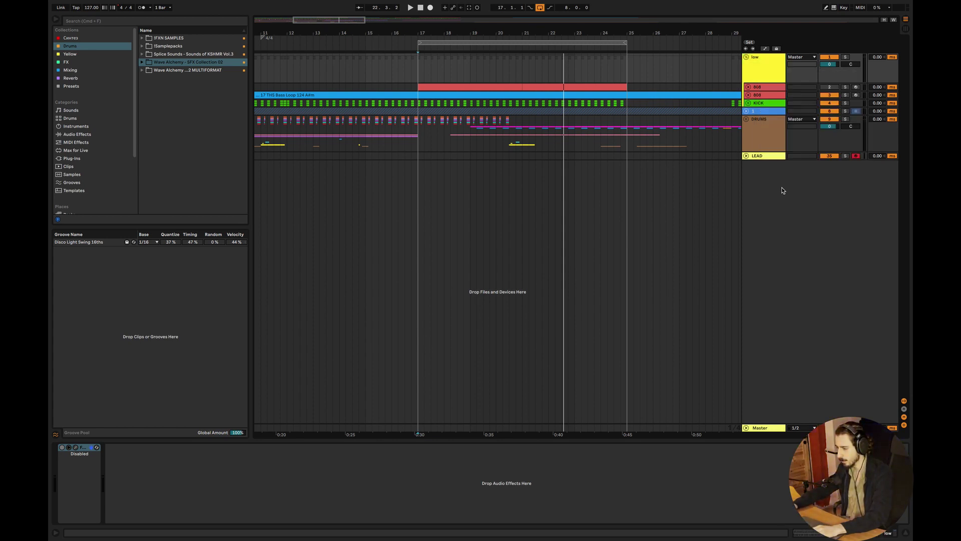
right_click(765, 57)
click(790, 219)
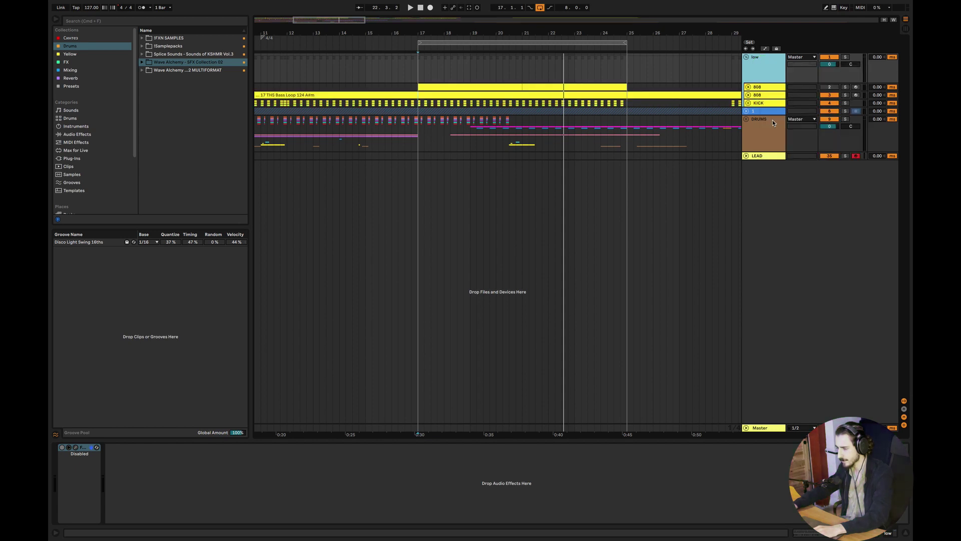
Expand the KICK group and unfreeze its High kick, Topkick and subkik tracks.
click(748, 102)
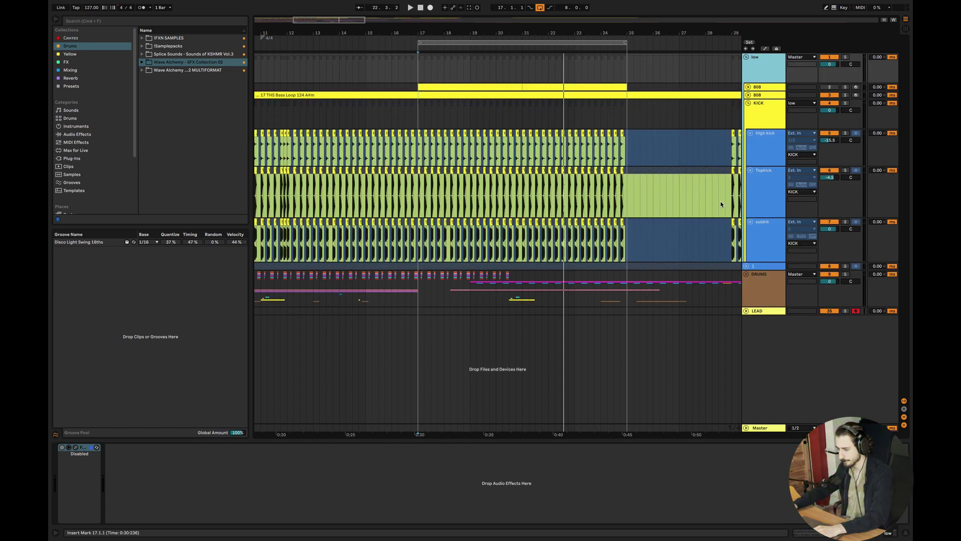
click(763, 112)
right_click(768, 144)
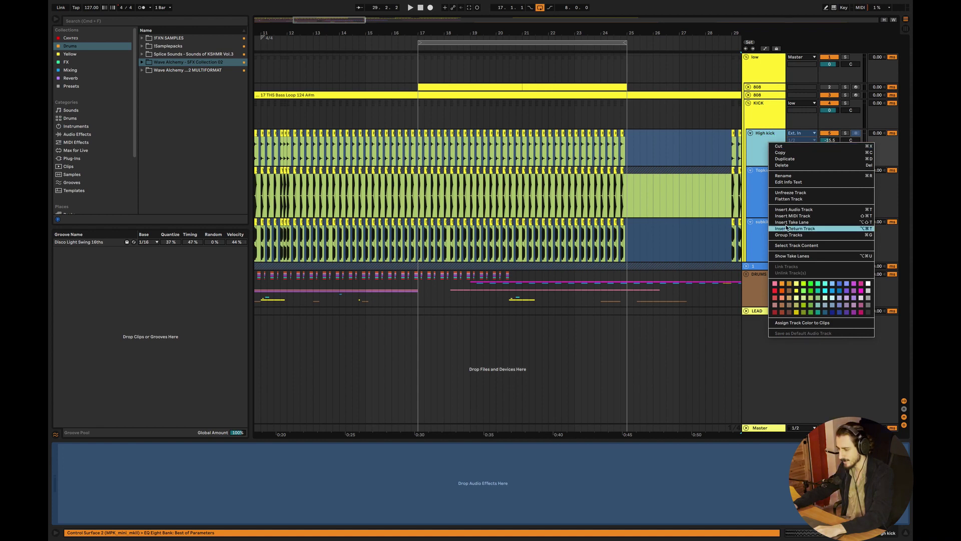
click(783, 193)
right_click(772, 193)
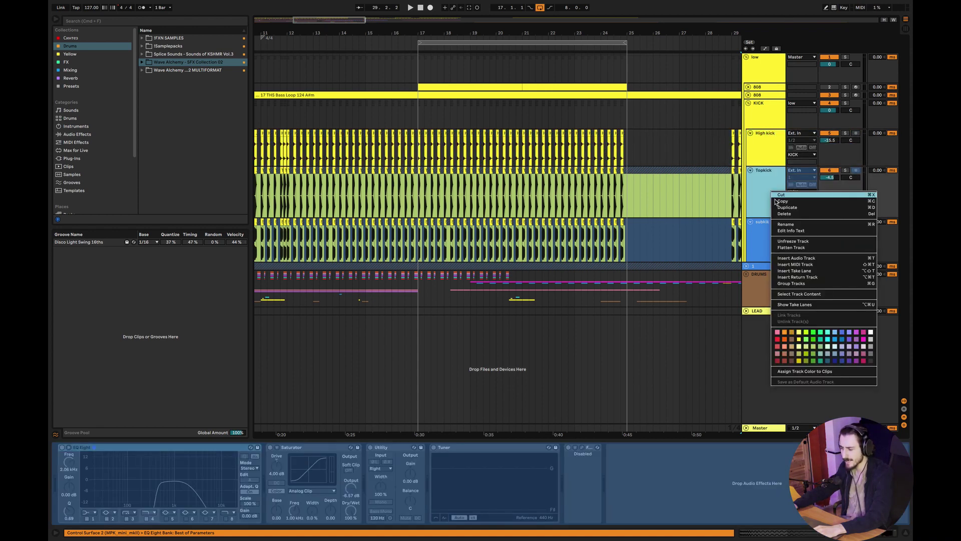
click(788, 241)
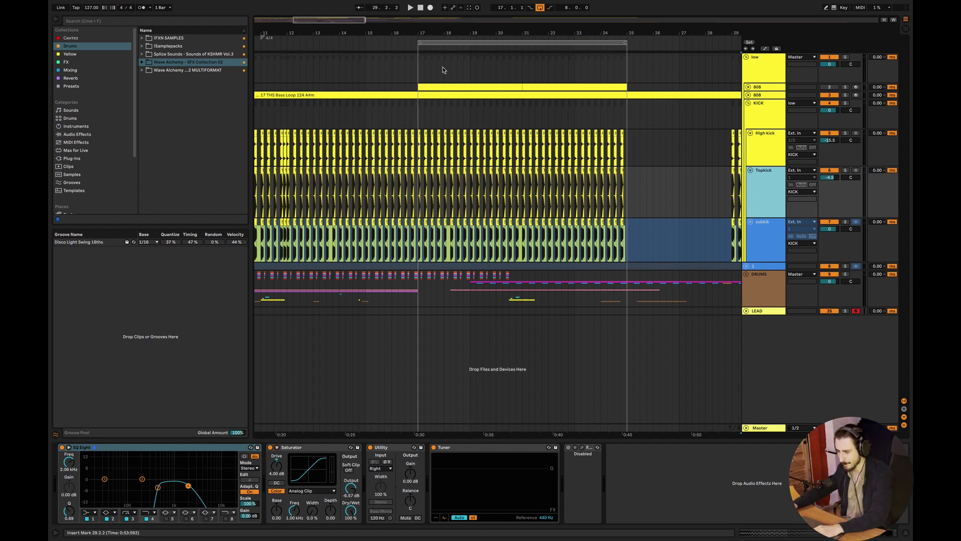
mouse_move(333, 20)
mouse_down()
mouse_move(334, 52)
mouse_move(333, 35)
mouse_up()
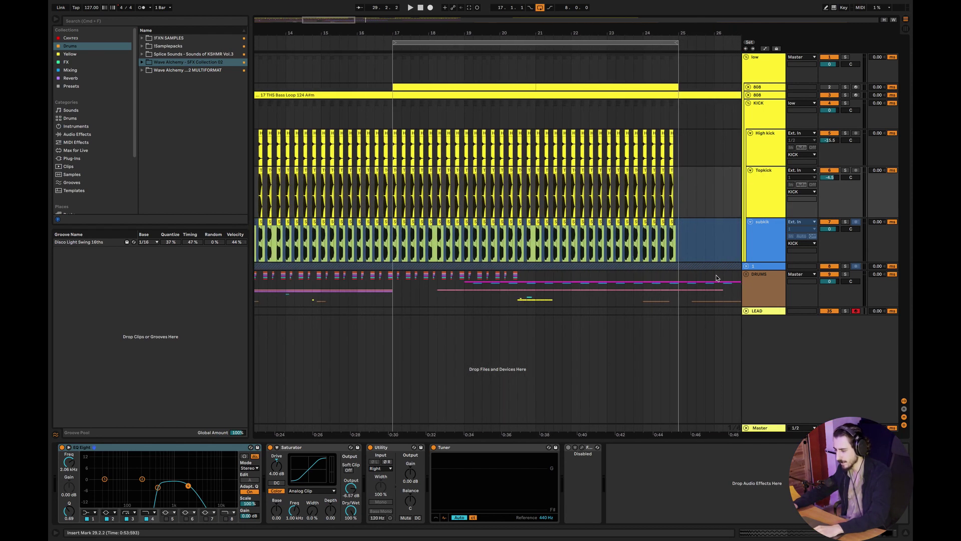
right_click(772, 245)
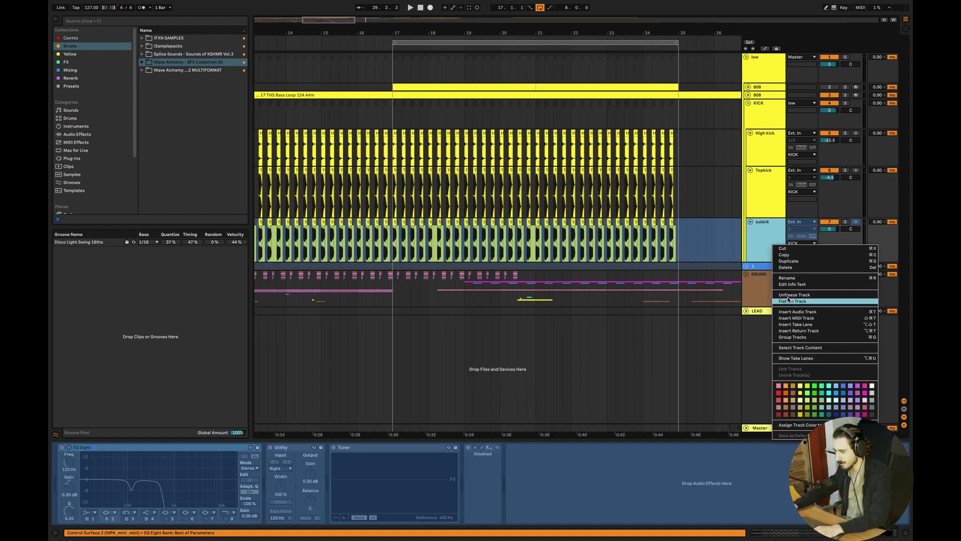
click(793, 297)
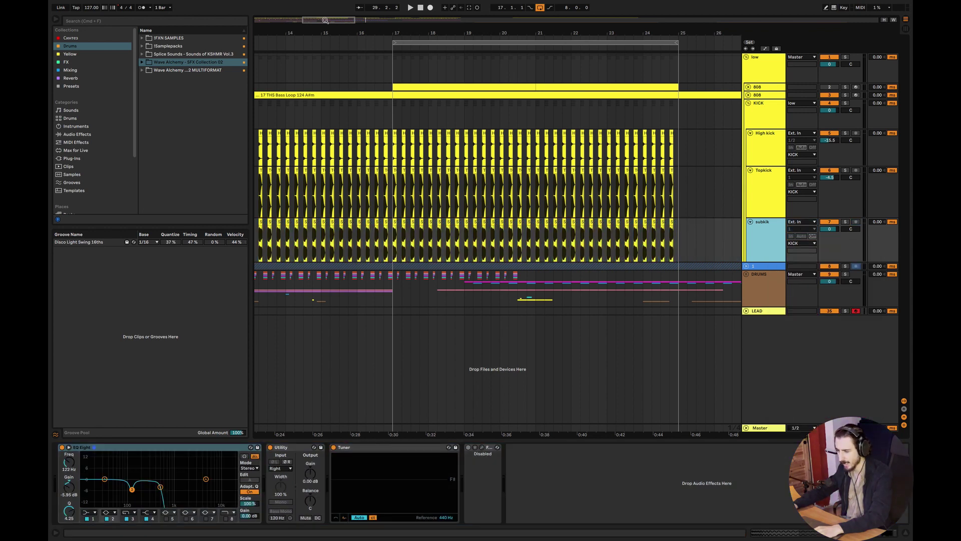
Delete the whole KICK group from the low group.
mouse_move(325, 20)
mouse_down()
mouse_move(324, 45)
mouse_move(331, 21)
mouse_up()
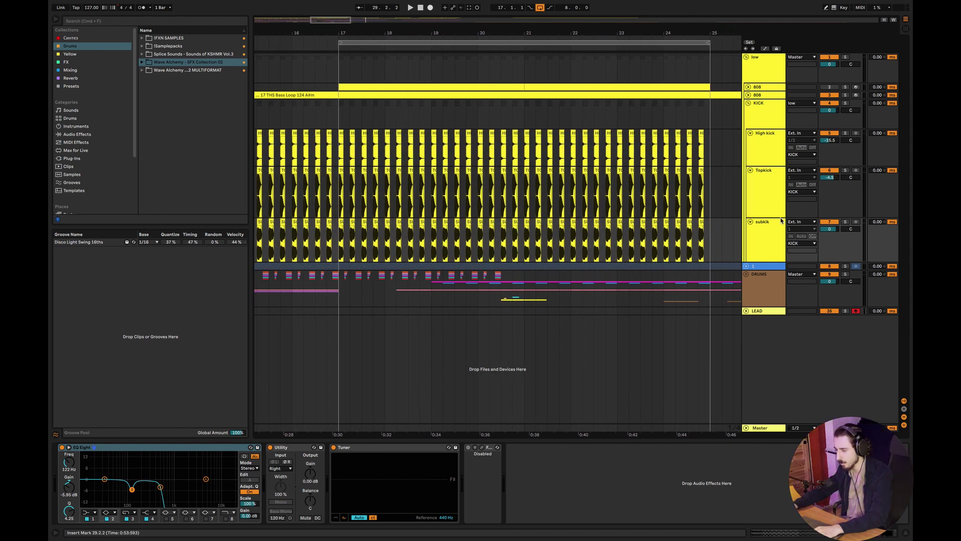
click(772, 150)
click(771, 123)
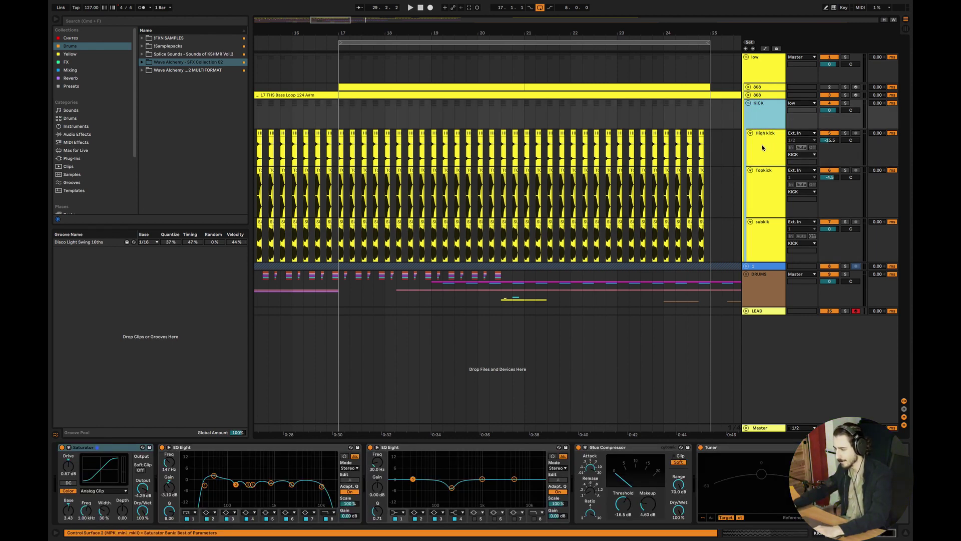
key(Delete)
Rename both 808 tracks in the low group to "bass".
right_click(756, 94)
click(750, 94)
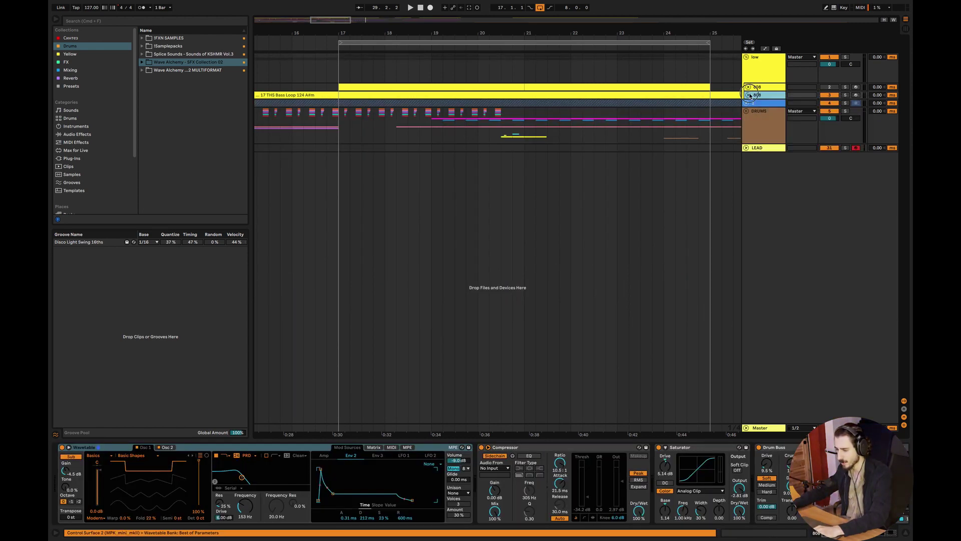
click(775, 86)
key(super+r)
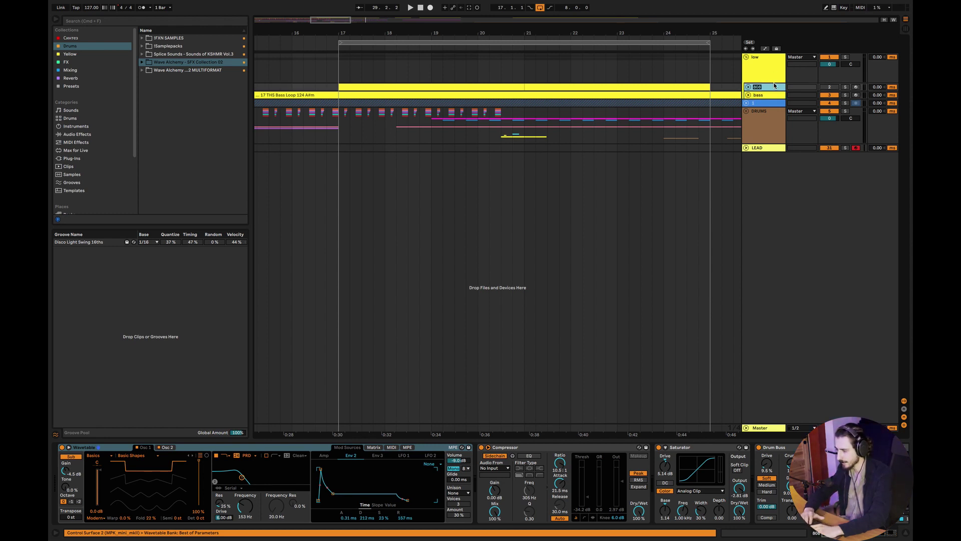
Insert a MIDI track below the bass tracks, place the Kick.mid preset at bar 17 and duplicate it to fill bars 17 to 25.
right_click(775, 95)
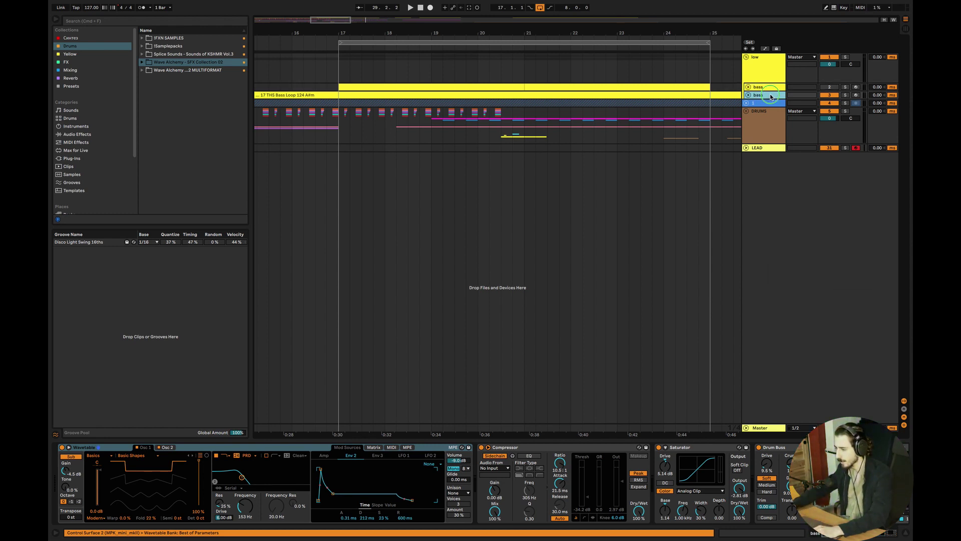
click(809, 163)
click(76, 87)
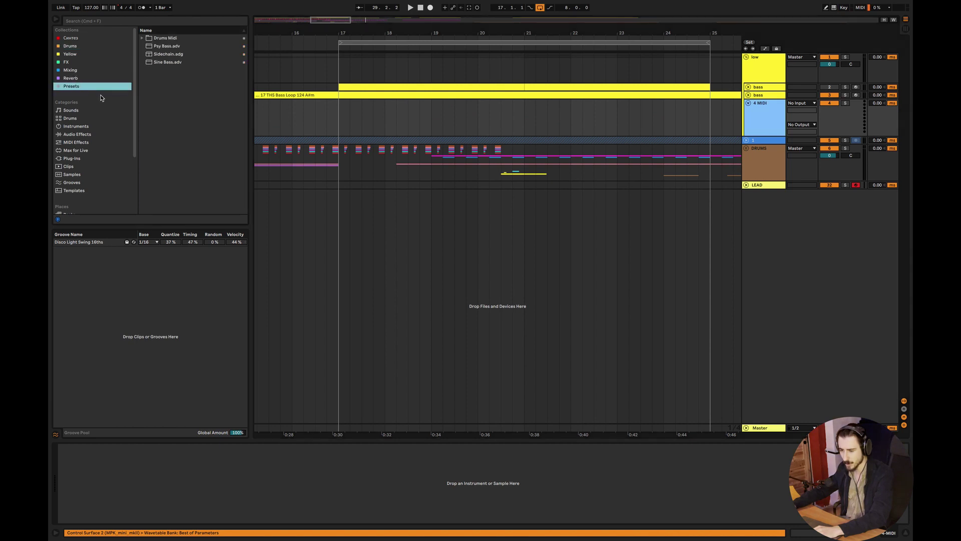
click(142, 38)
drag(167, 54, 357, 120)
key(super+d)
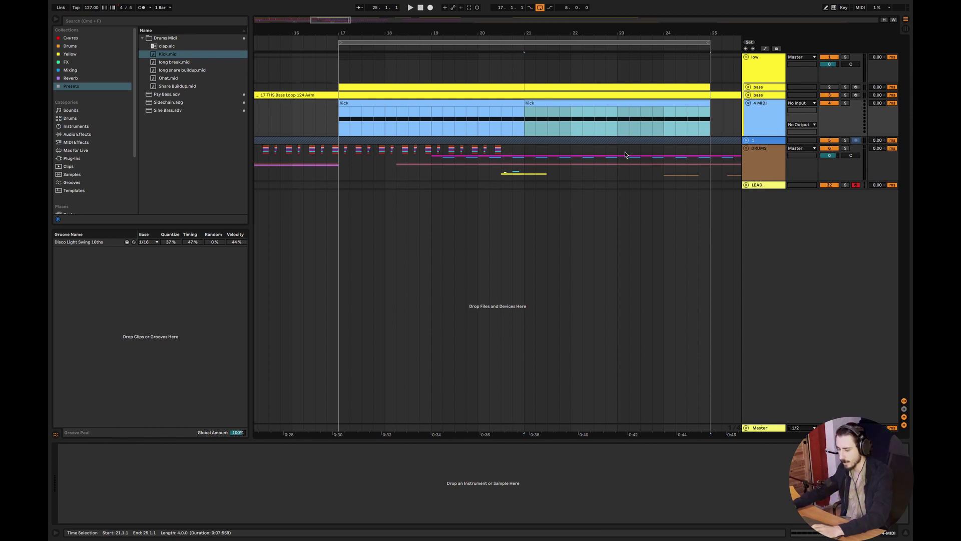
click(343, 135)
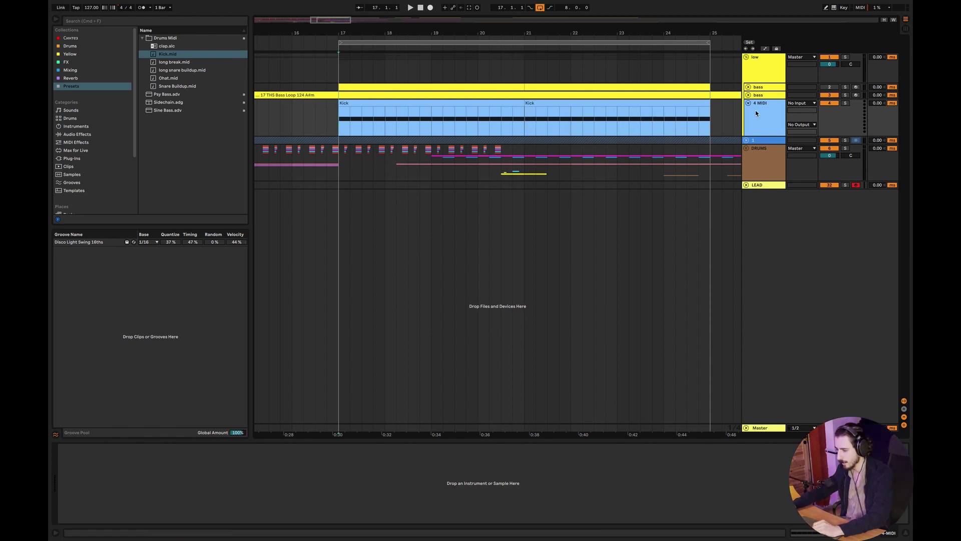
Audition samples from the Wave Alchemy processed bass drums' classic kicks folder and load dt02_kick-classic_berlin.wav onto the new MIDI track.
click(79, 47)
click(143, 71)
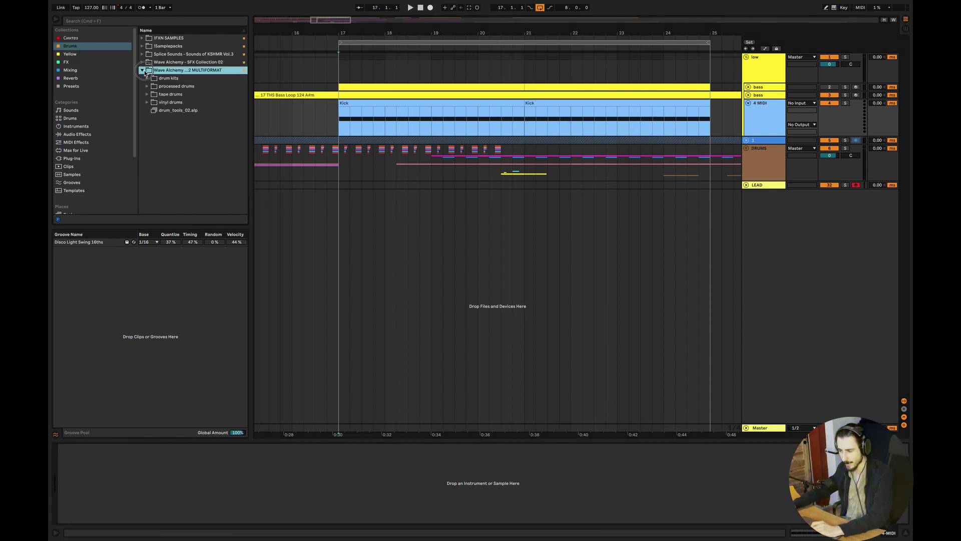
click(148, 86)
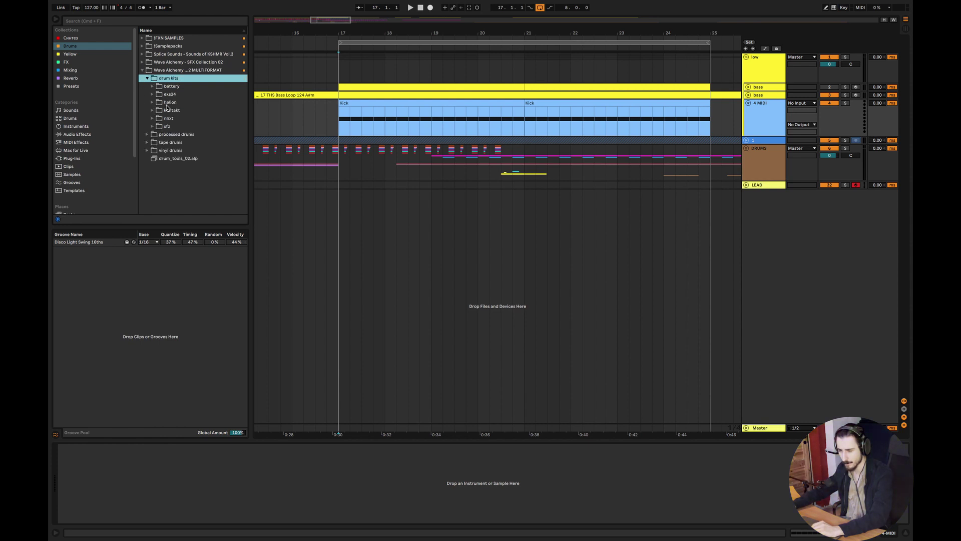
click(152, 95)
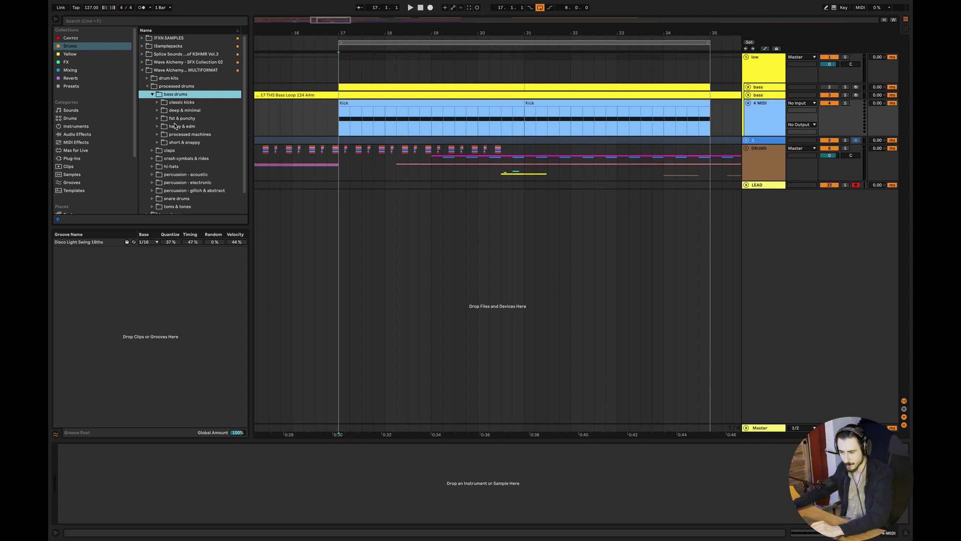
click(159, 104)
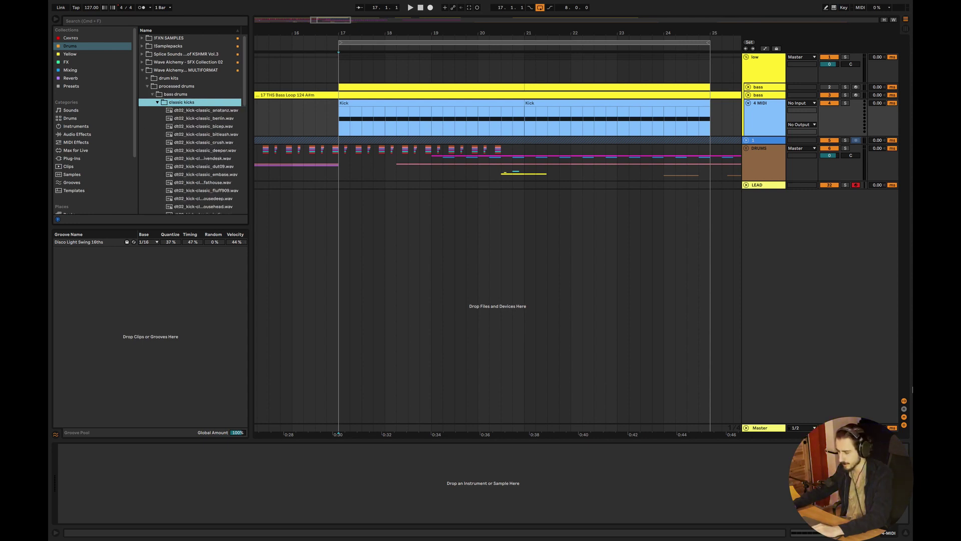
click(202, 142)
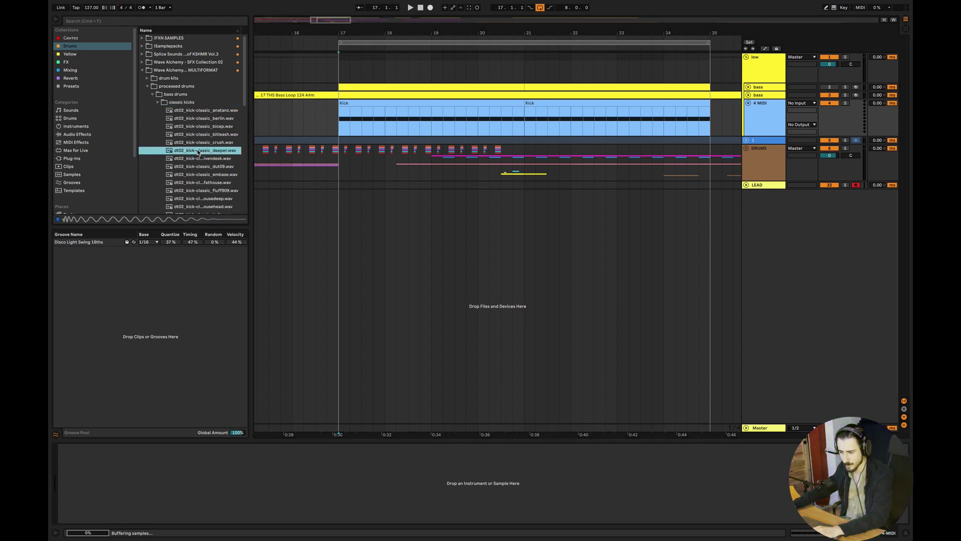
click(208, 127)
click(211, 120)
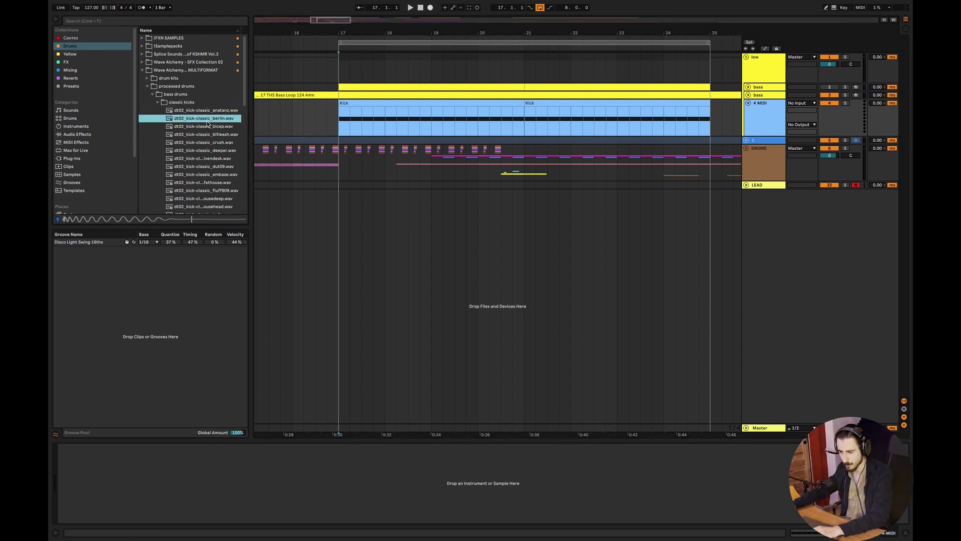
drag(754, 117, 754, 117)
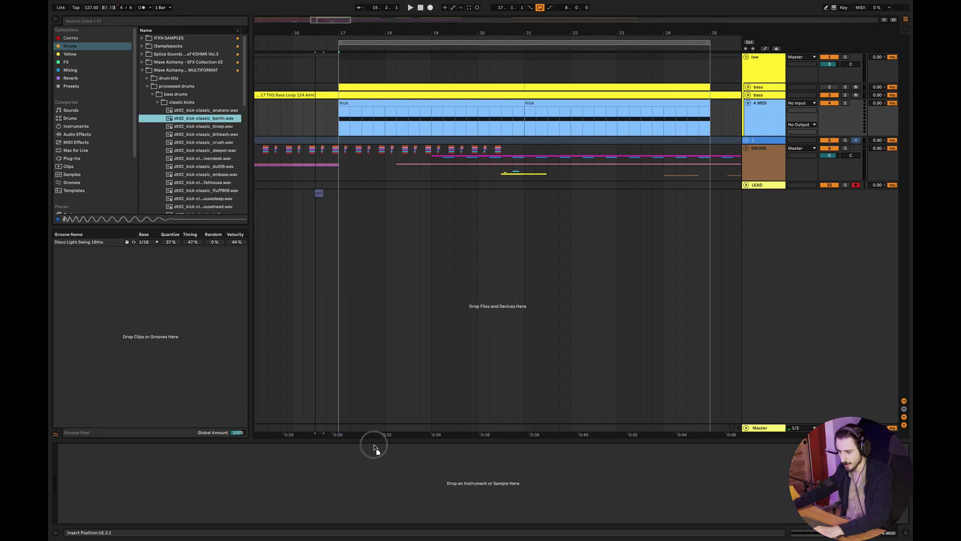
Set the kick track's volume to -6.2 dB, play it soloed with the active bass track, and expand that bass track.
drag(829, 110, 830, 116)
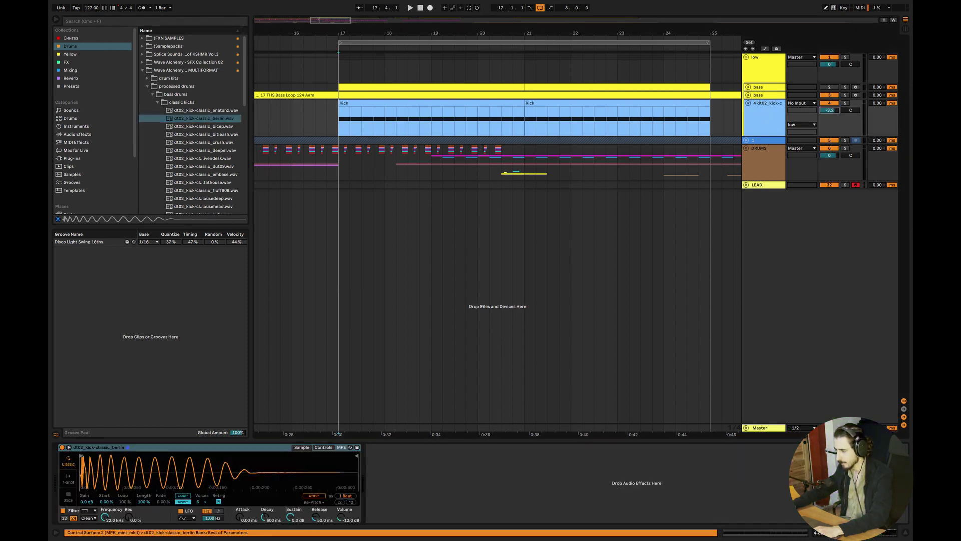
click(845, 95)
key(space)
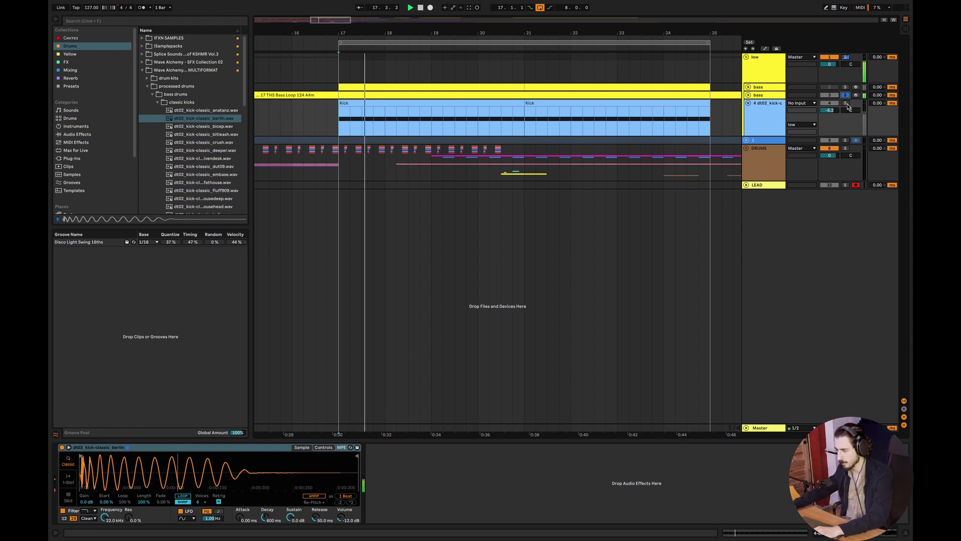
super+click(846, 104)
double_click(764, 116)
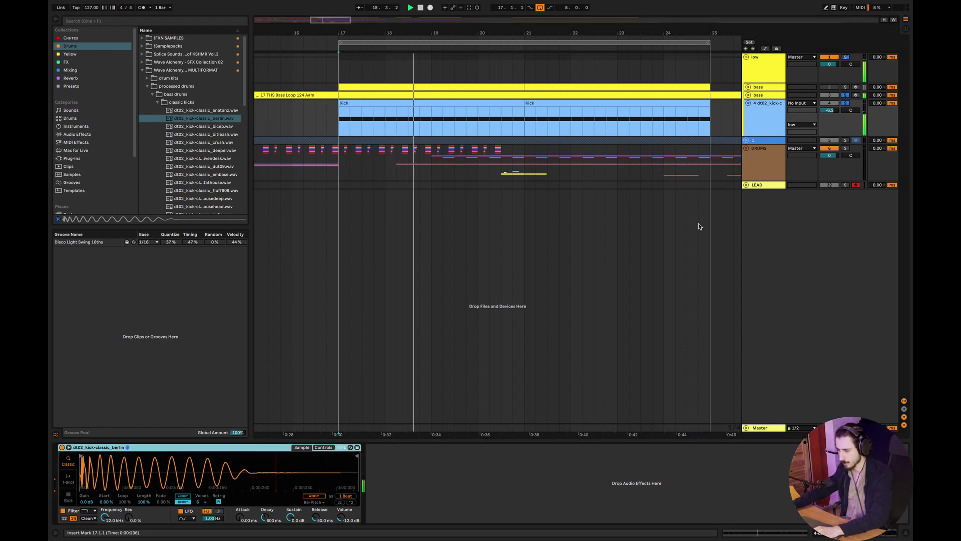
click(748, 95)
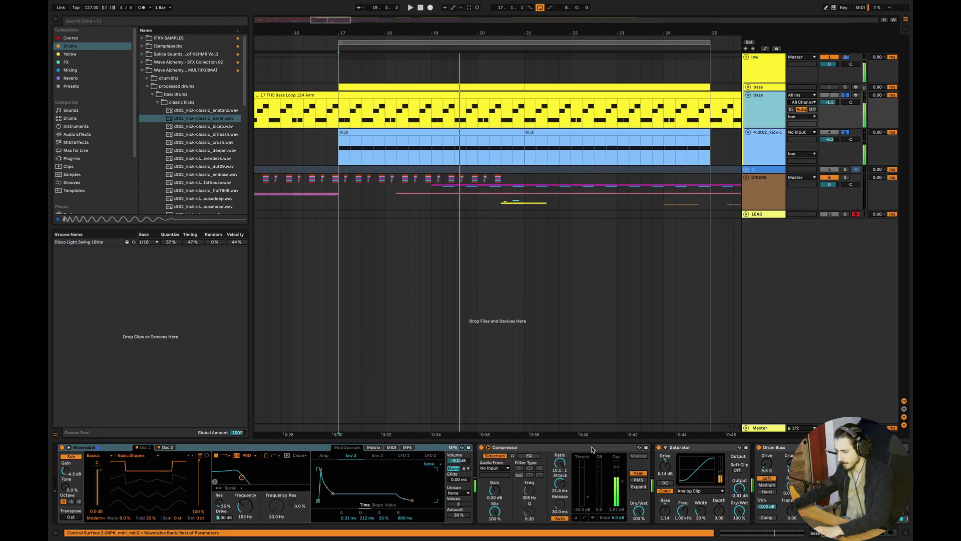
Remove the Compressor, Saturator and Drum Buss from the bass track and set its Auto Filter to 250 Hz with 17% resonance.
click(562, 447)
scroll(500, 484, right, 8)
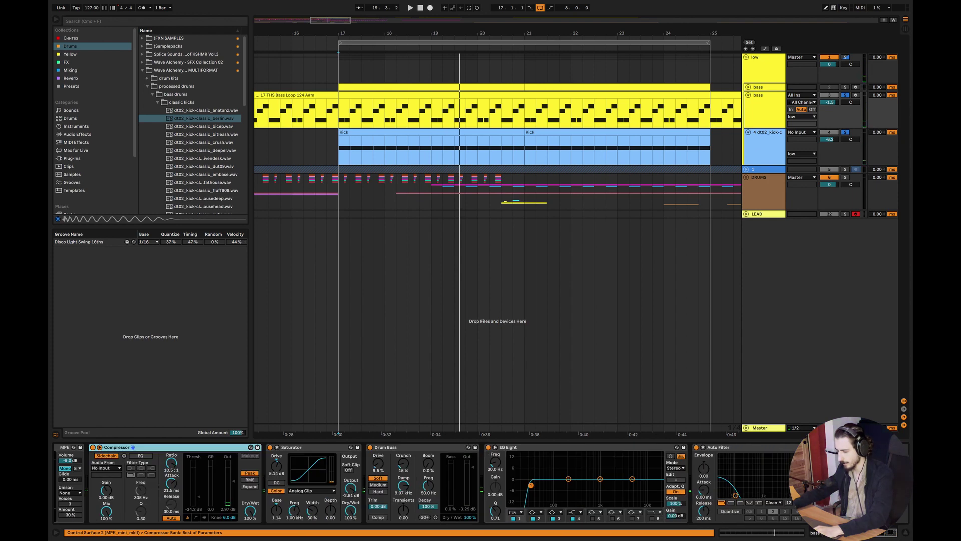
shift+click(464, 451)
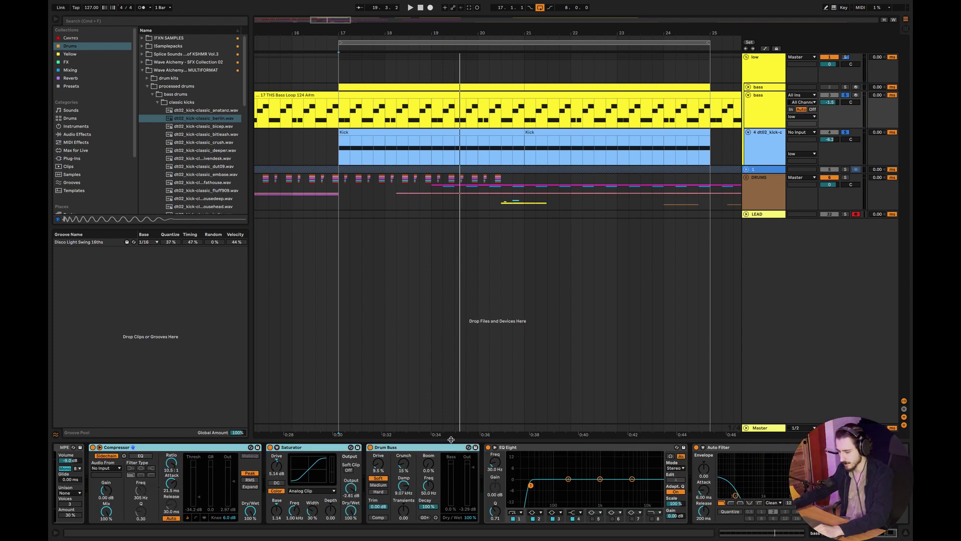
key(Delete)
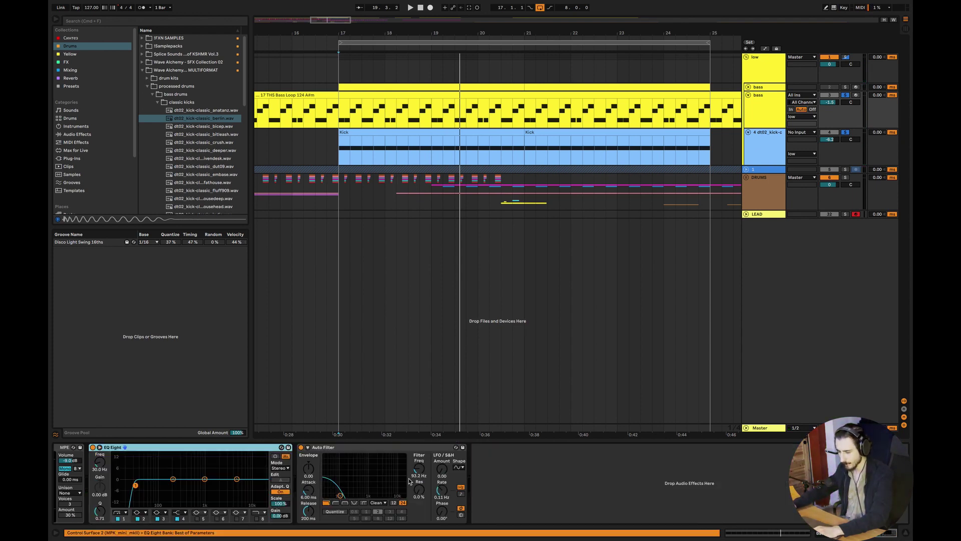
drag(418, 473, 417, 463)
key(space)
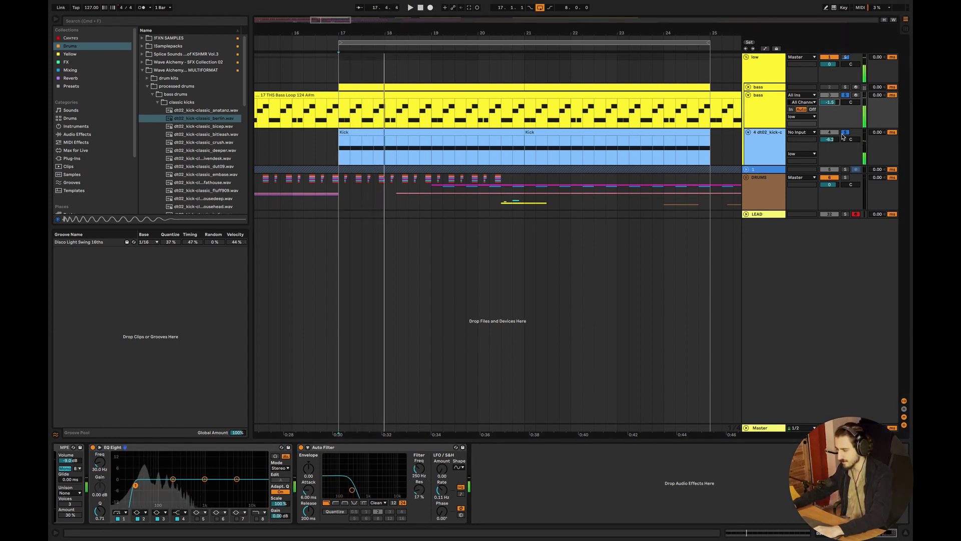
Audition further samples in the classic kicks folder for the kick track, down to dt02_kick-classic_lavish.wav.
click(775, 153)
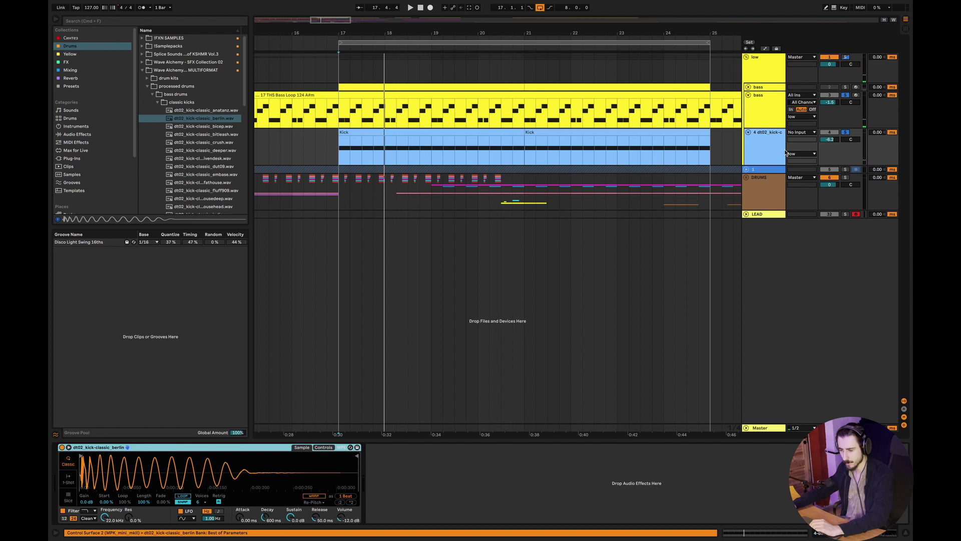
click(211, 159)
click(201, 166)
click(203, 182)
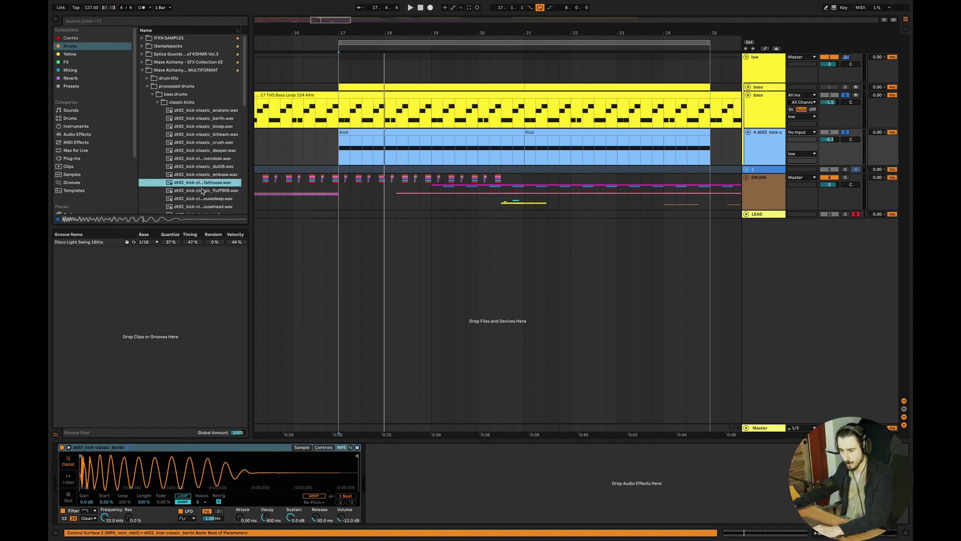
click(202, 175)
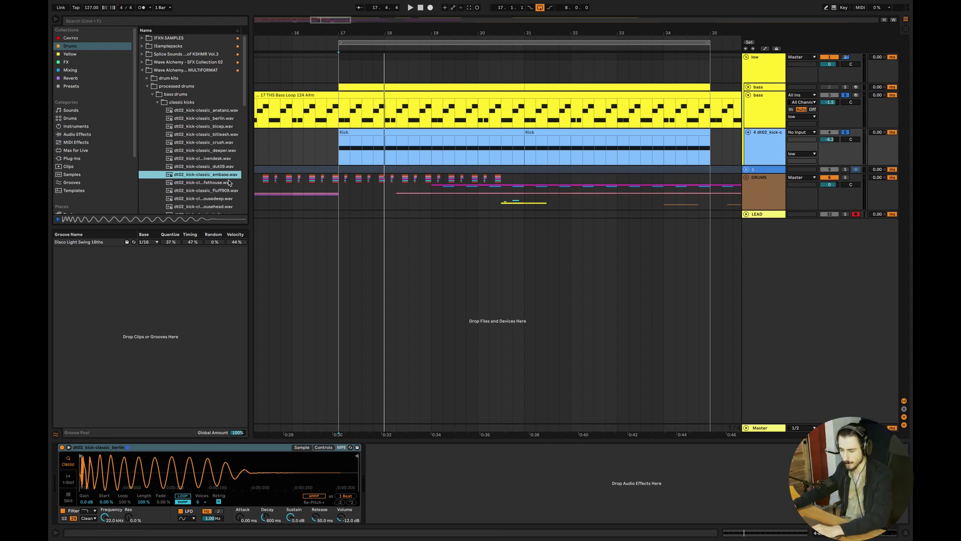
click(211, 198)
click(211, 206)
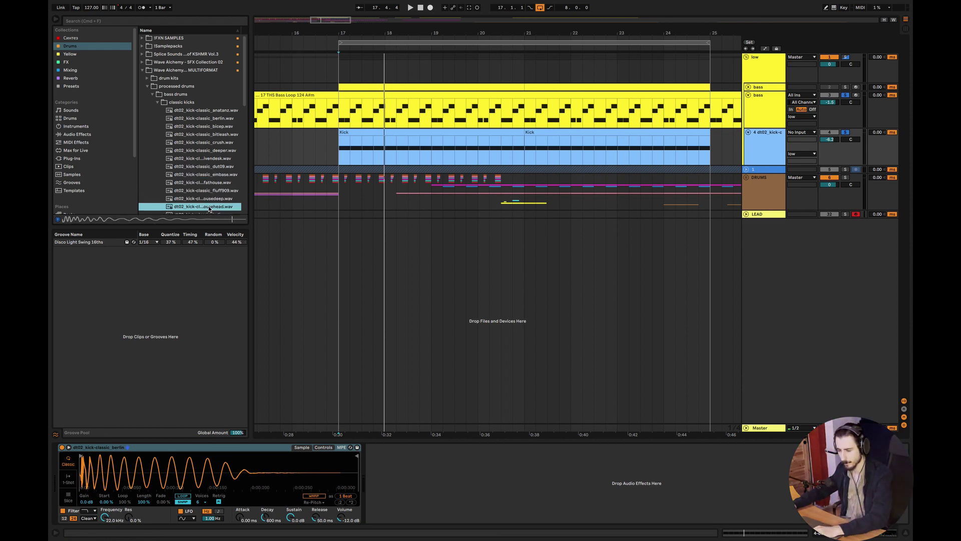
drag(244, 99, 242, 132)
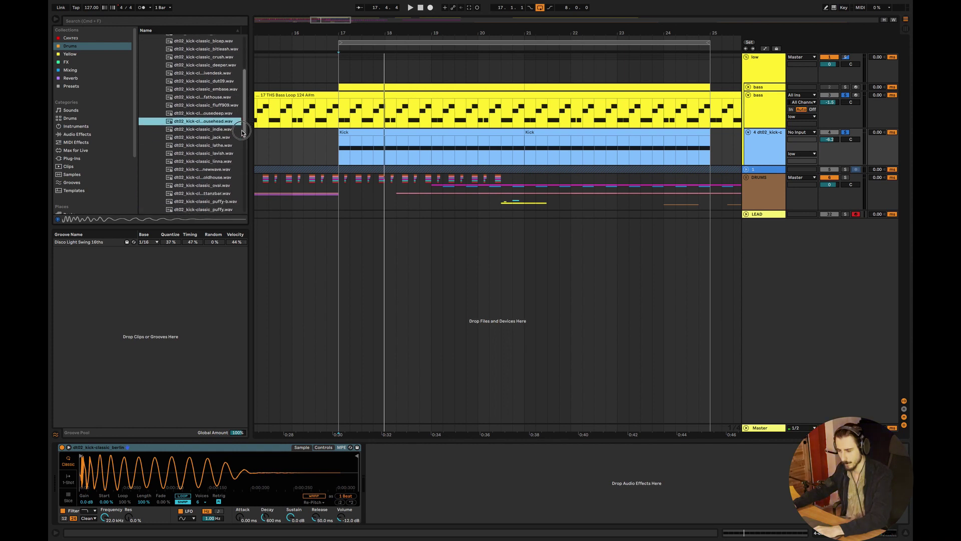
click(213, 138)
click(215, 145)
click(209, 154)
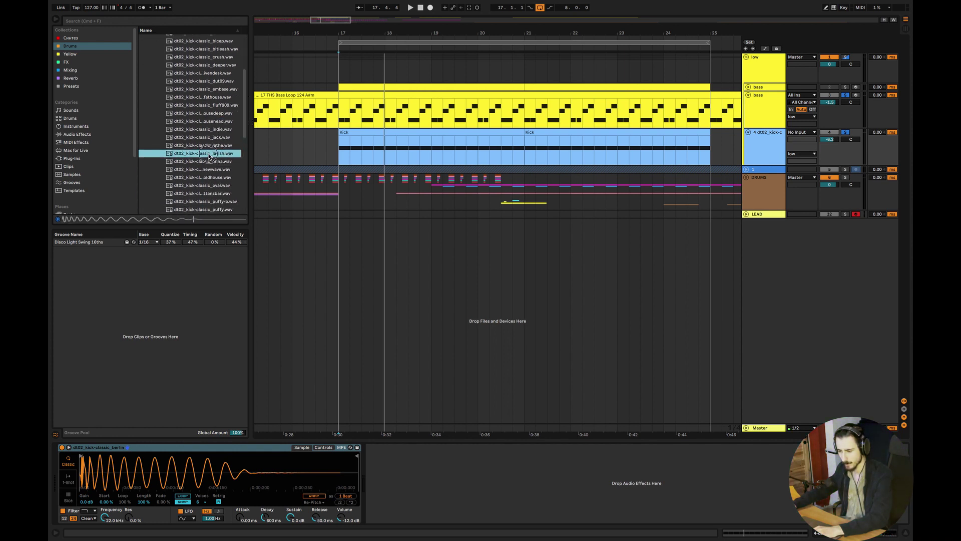
Replace the kick track's sample with dt02_kick-classic_lavish.wav, shorten its amplitude decay and lower the sustain to -30 dB, playing it without the bass.
double_click(750, 155)
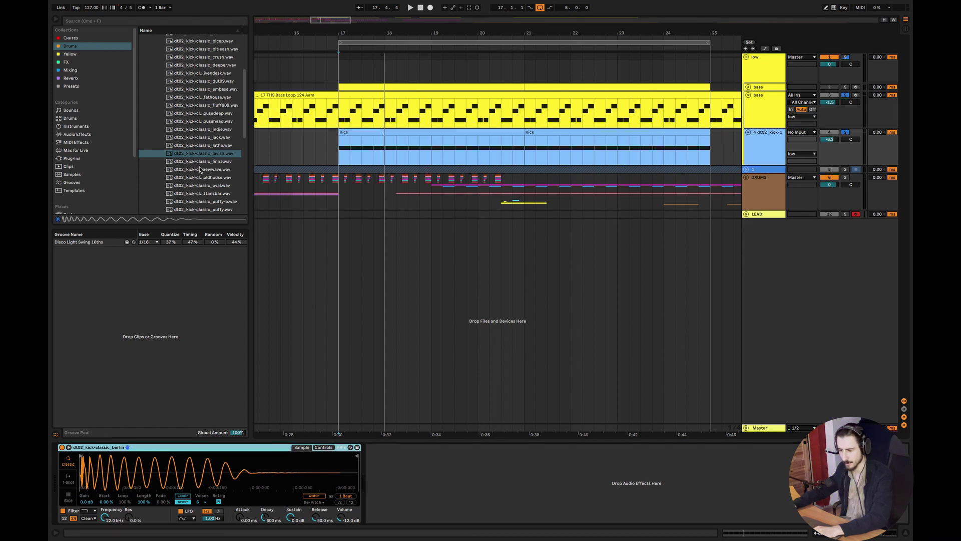
drag(200, 157, 261, 475)
click(324, 449)
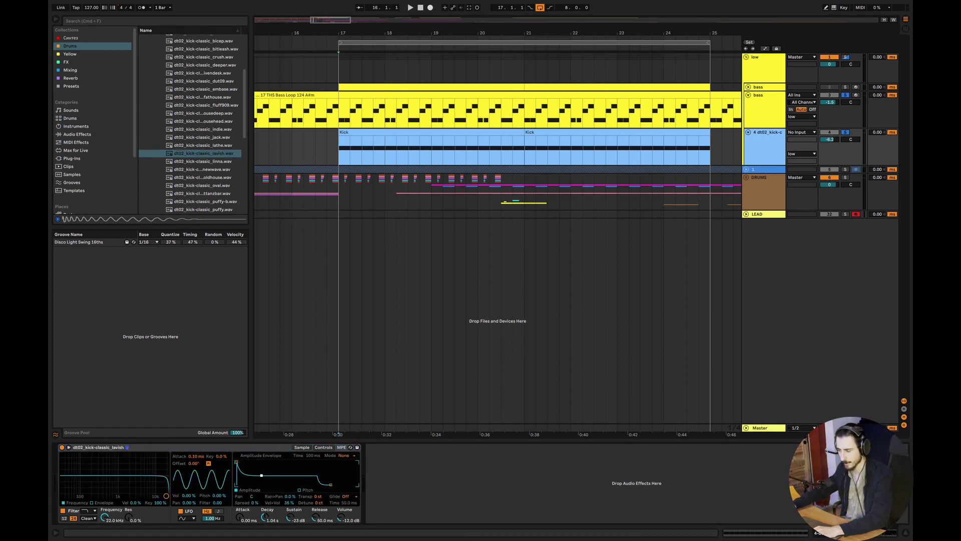
key(space)
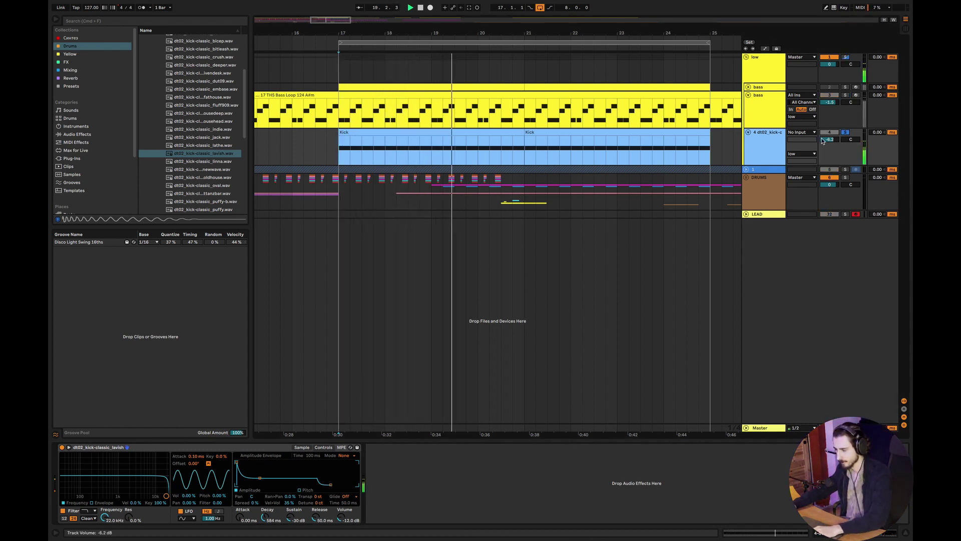
Delete the disabled device from the low group, plus the disabled Voxengo SPAN Plus and Auto Filter from the Master track.
click(771, 77)
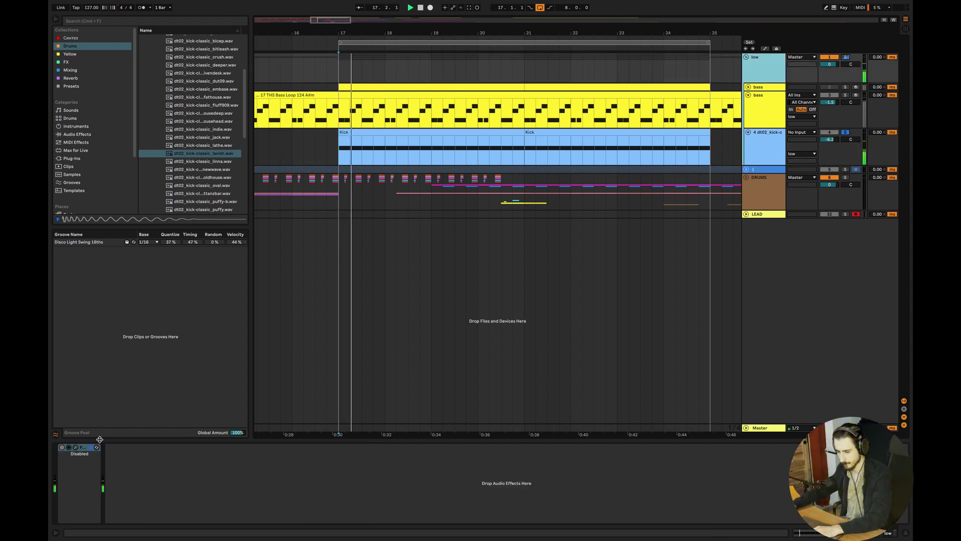
click(83, 448)
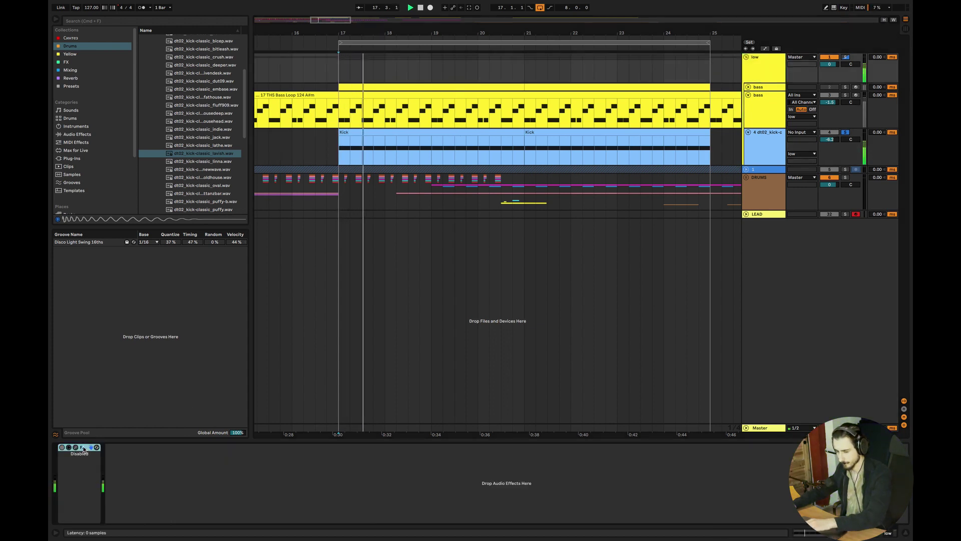
key(Delete)
key(space)
click(766, 429)
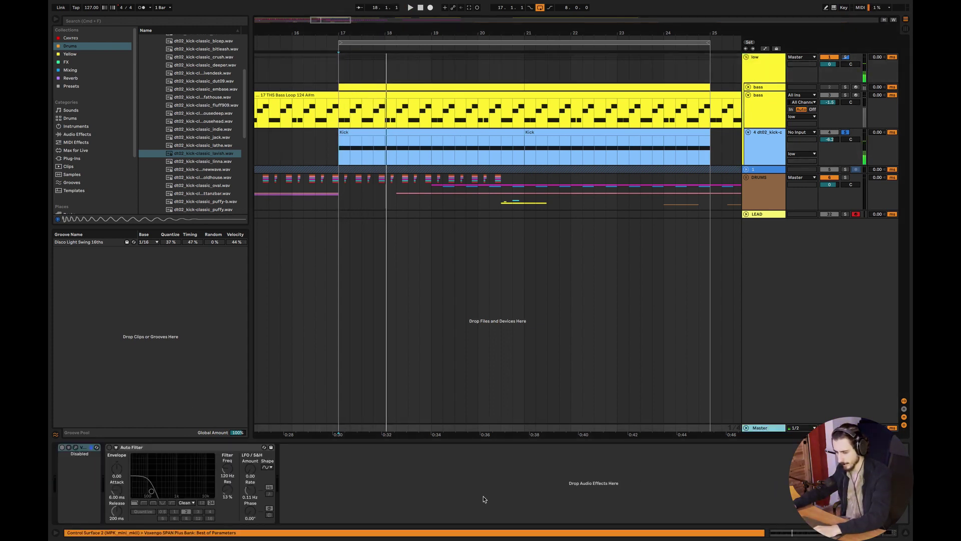
click(344, 495)
key(Delete)
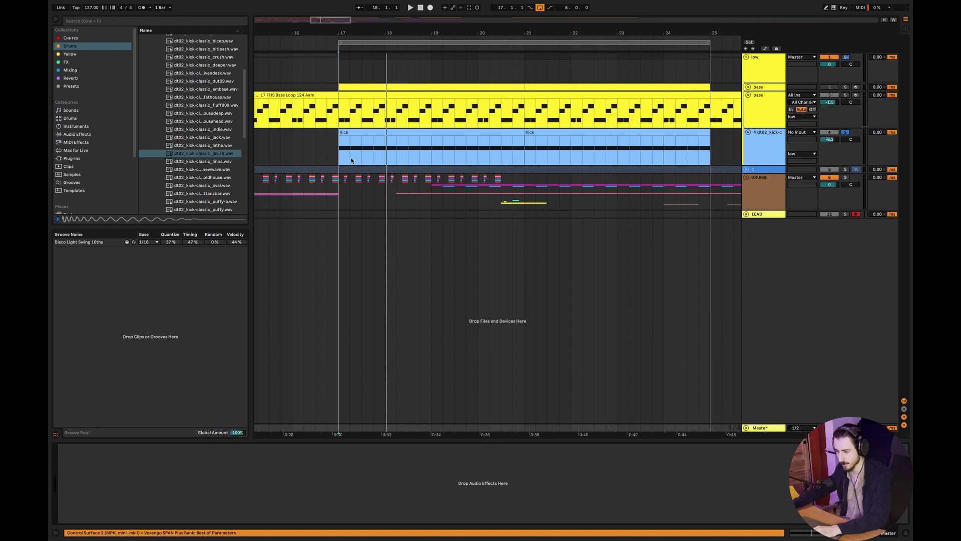
Play the kick from bar 17 and set its amplitude envelope to a 3.32 s decay and -68 dB sustain.
click(340, 155)
key(space)
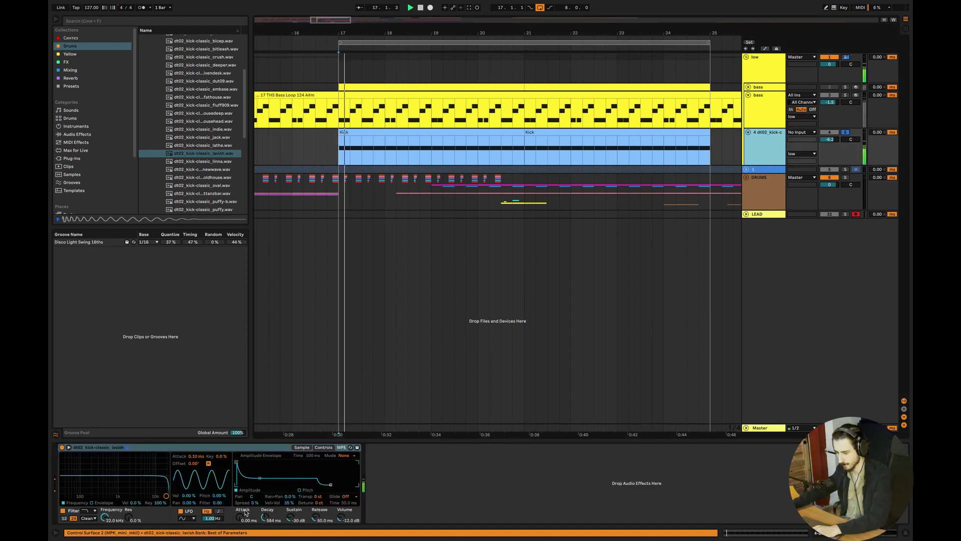
drag(268, 484, 266, 484)
key(space)
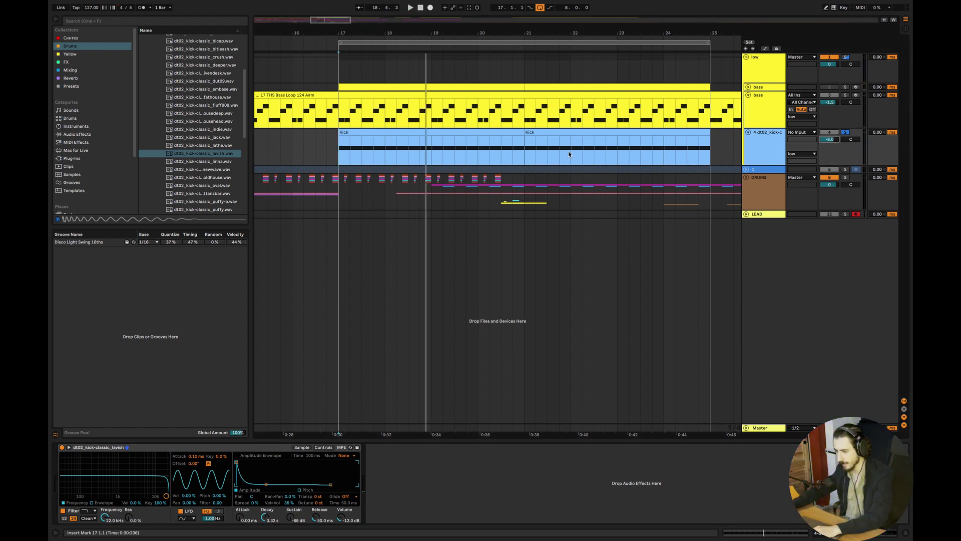
Rename the kick track "kick" and apply the low group's yellow colour to its tracks and clips.
click(770, 72)
click(772, 159)
key(super+r)
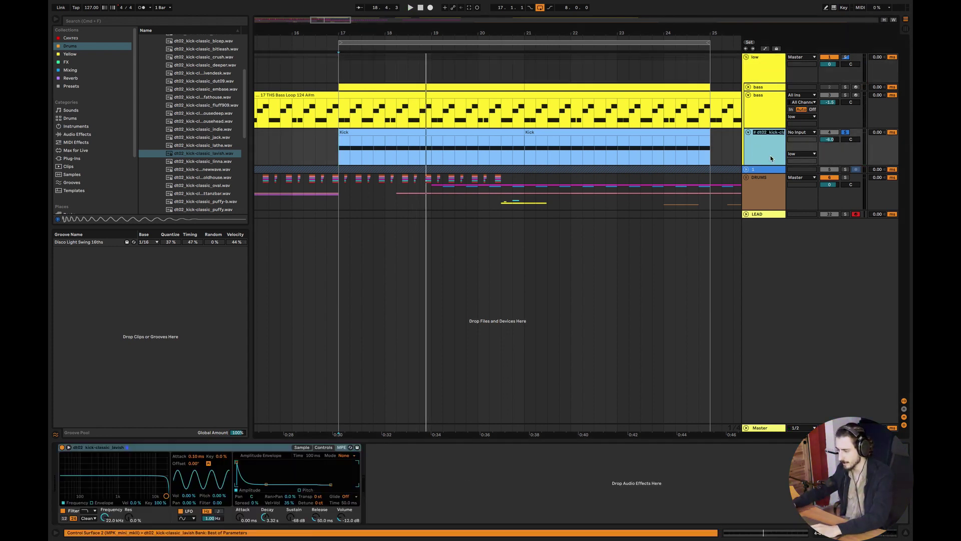
right_click(764, 75)
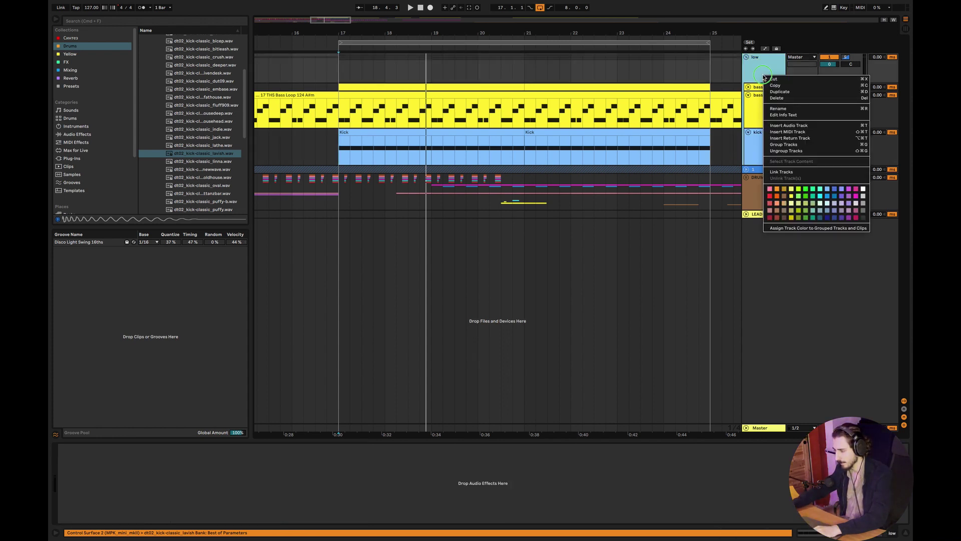
click(792, 218)
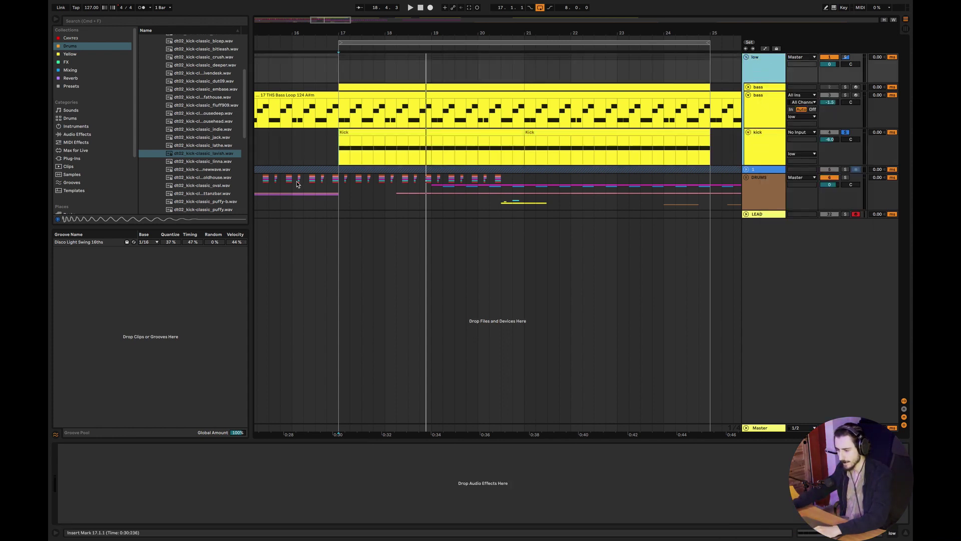
Solo the active bass track alongside the kick, set the bass volume to -12 dB and play both from bar 17.
click(339, 159)
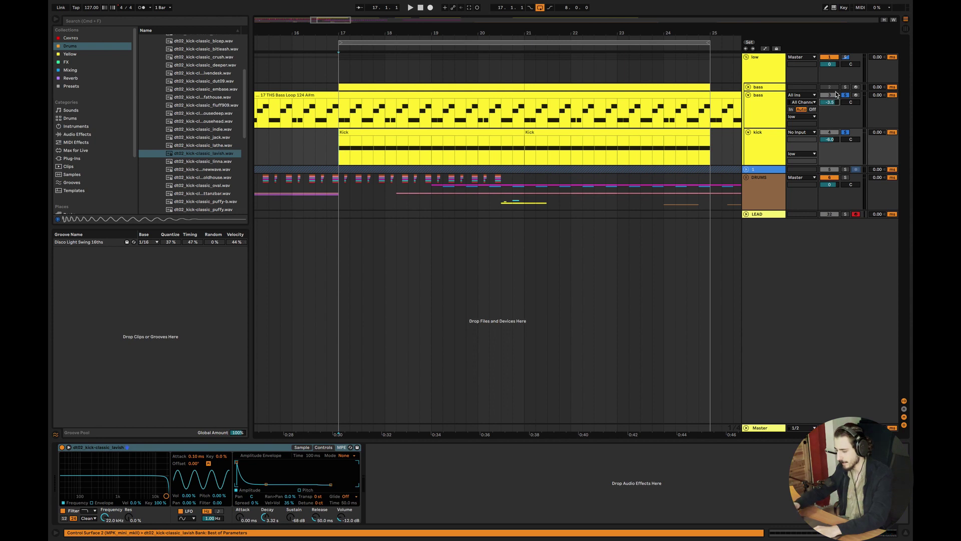
key(Return)
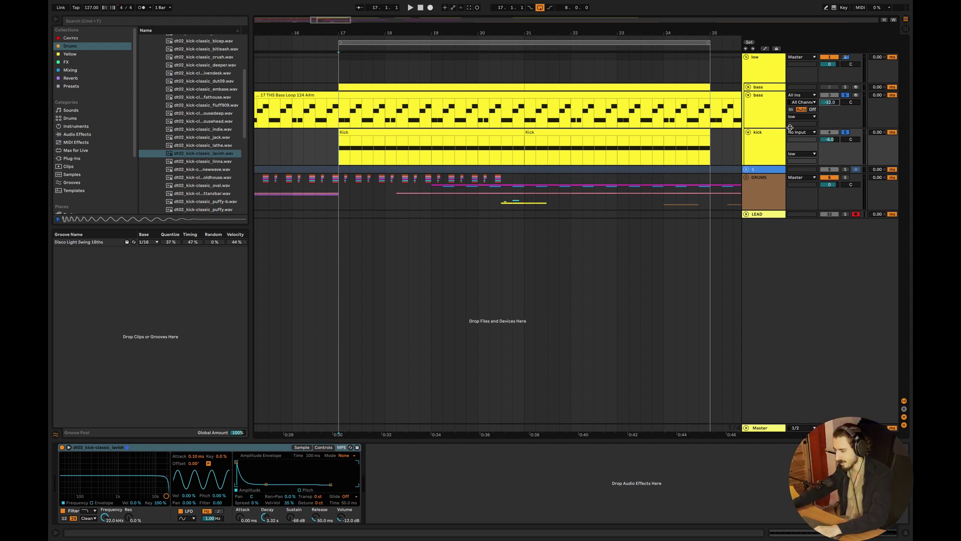
click(772, 115)
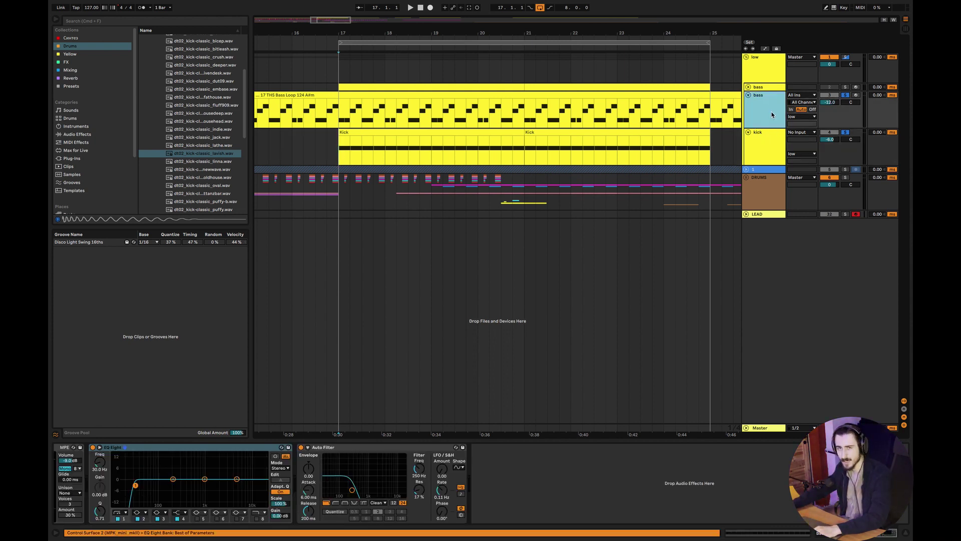
click(756, 146)
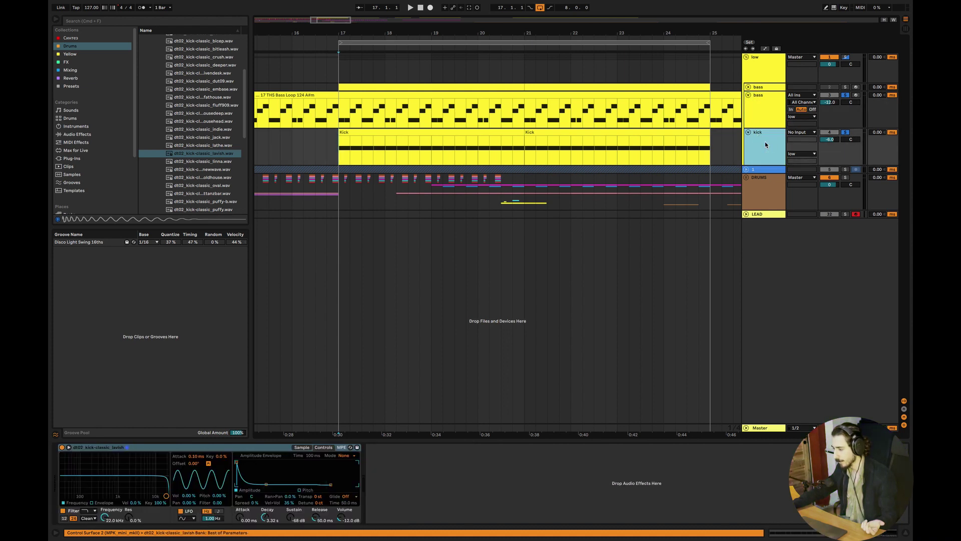
click(769, 120)
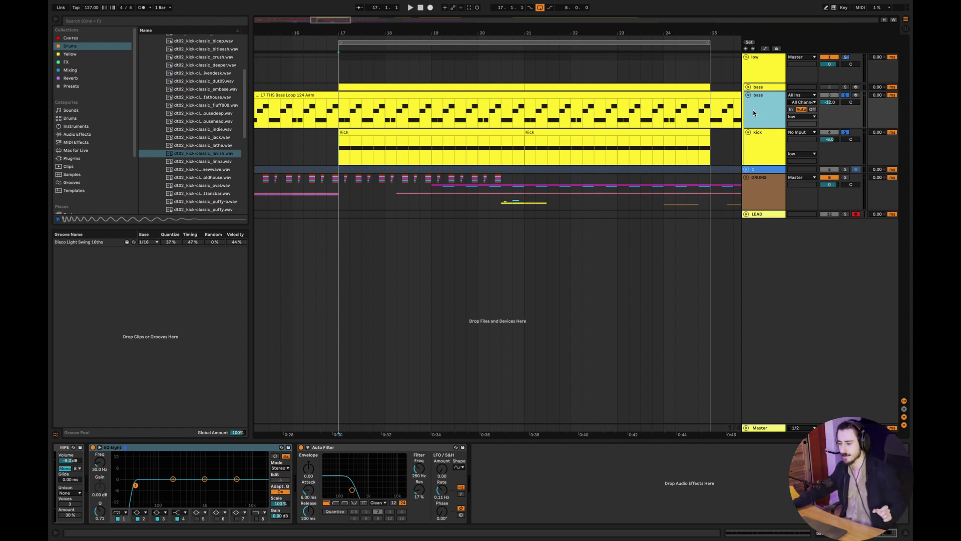
click(339, 150)
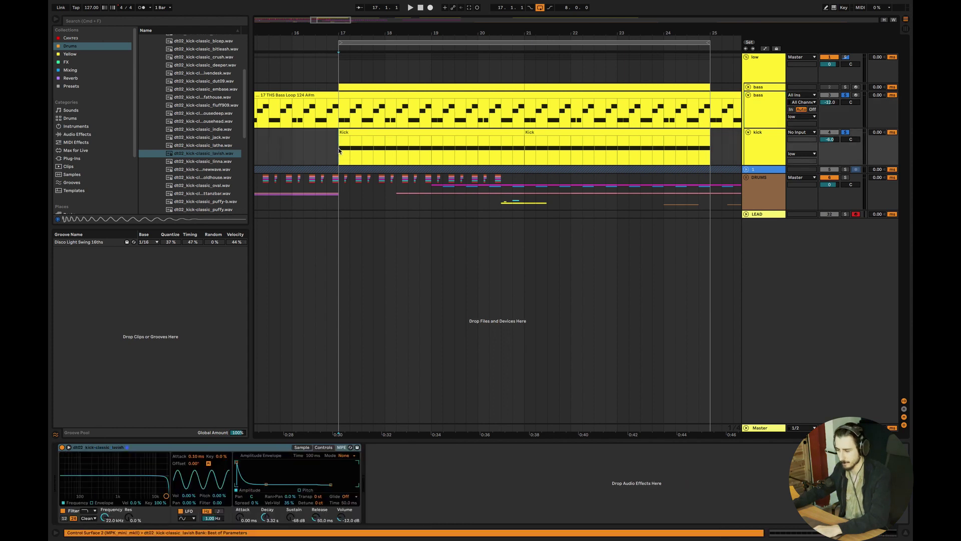
key(space)
click(765, 111)
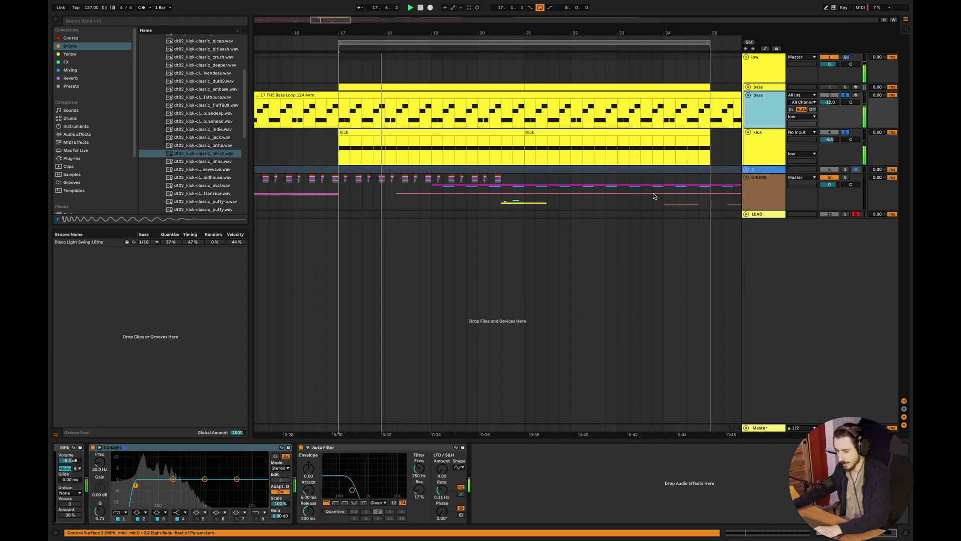
key(space)
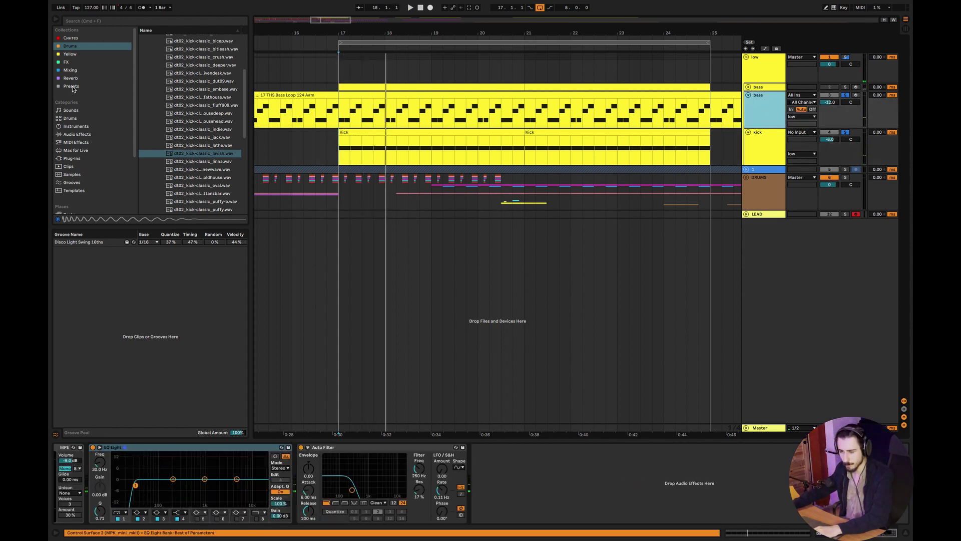
Add the Sidechain.adg preset from the Presets collection after the Auto Filter on the bass track.
click(71, 87)
click(141, 38)
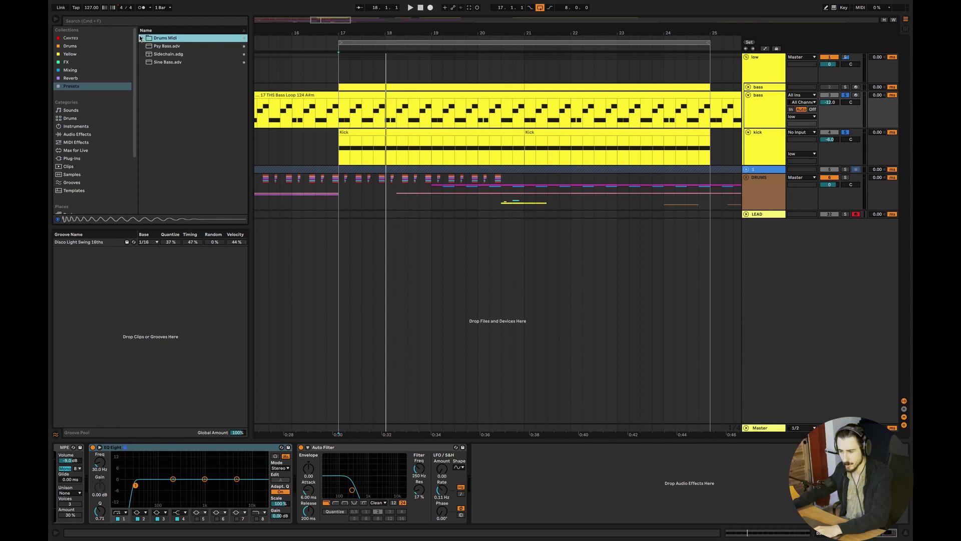
click(167, 56)
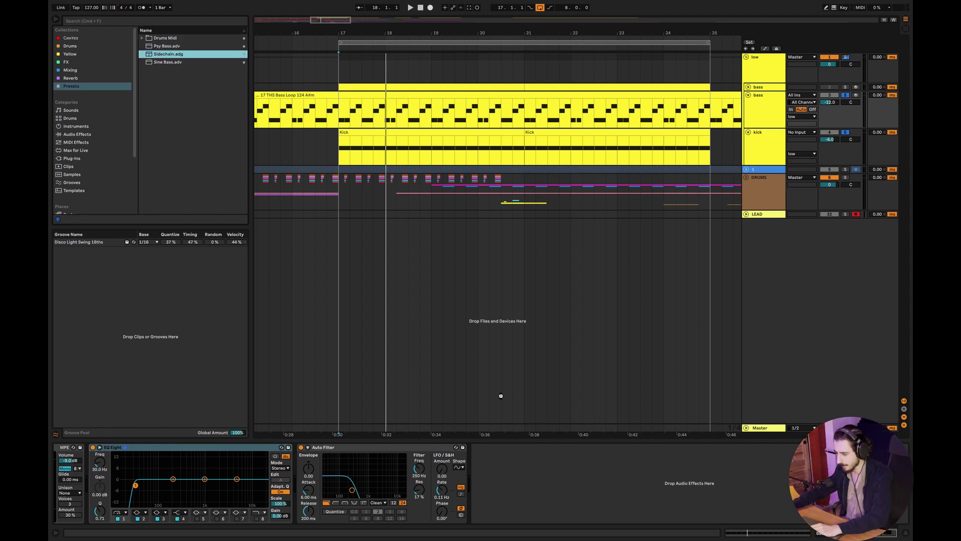
drag(452, 286, 452, 376)
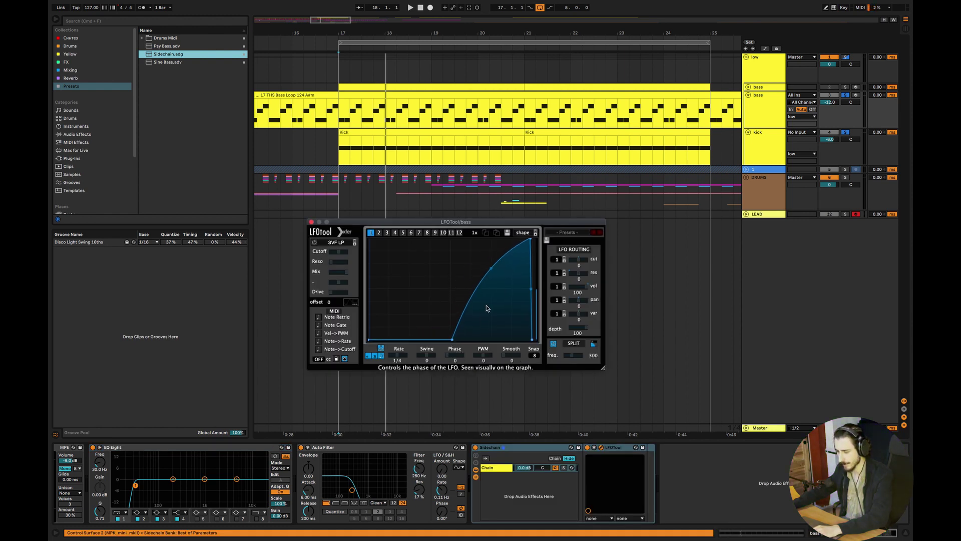
Reshape the bass LFOTool curve so the volume rises earlier and more steeply after each kick, checking it during playback.
drag(490, 268, 484, 260)
drag(452, 339, 414, 365)
drag(471, 252, 468, 243)
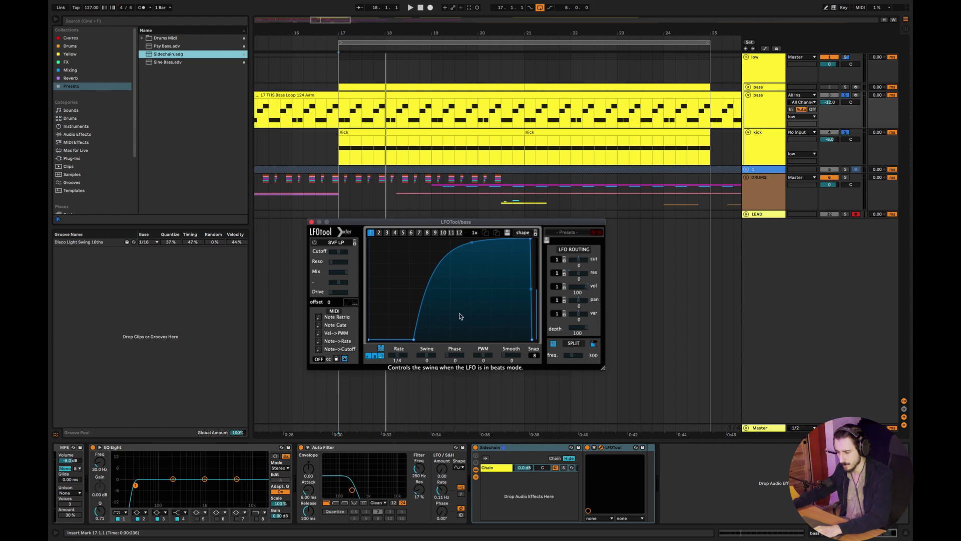
key(space)
drag(414, 340, 415, 340)
key(space)
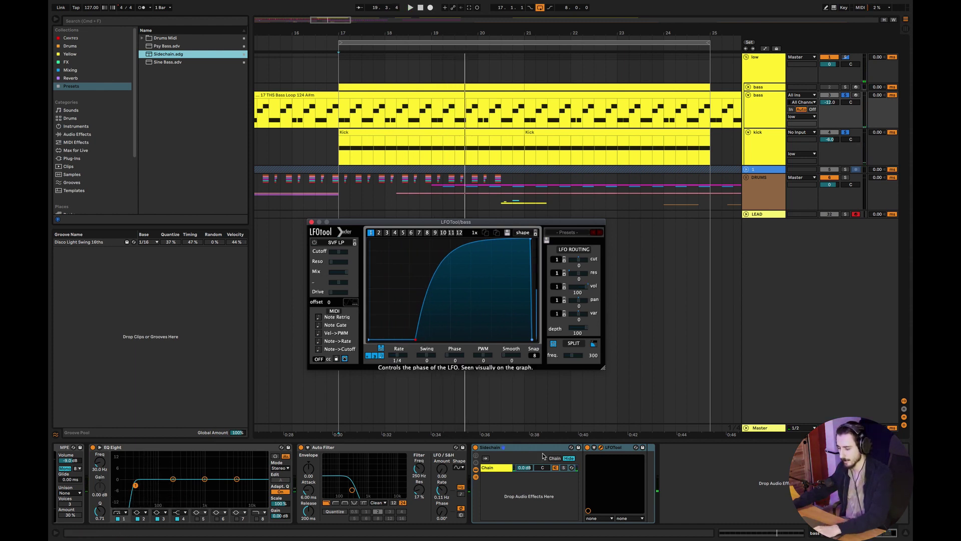
Ungroup the Sidechain rack on the bass track so LFOTool sits directly in the chain, and close the LFOTool window.
click(495, 447)
key(super+shift+g)
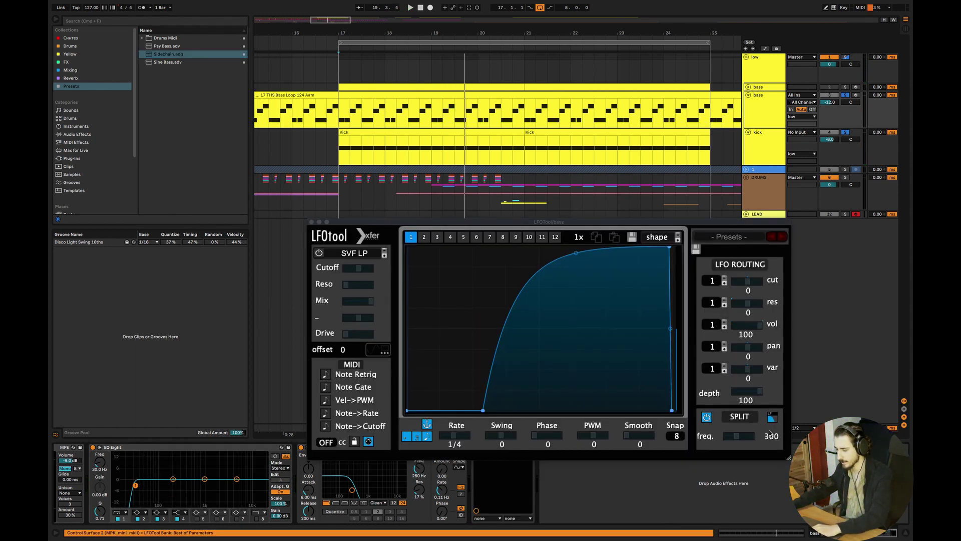
click(312, 223)
Add Auto Filter from the Mixing collection to the Master track, lower its low-pass cutoff to 156 Hz and play from bar 17.
click(719, 401)
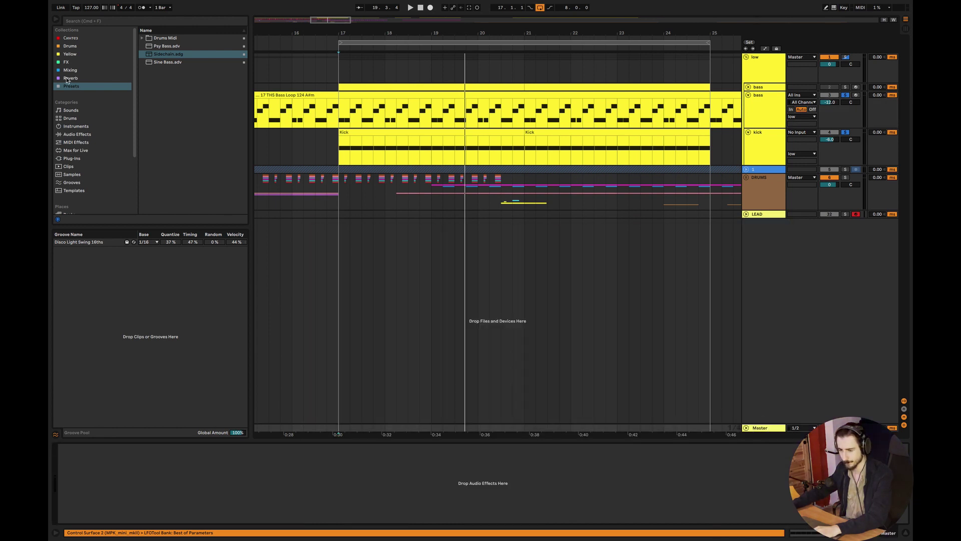
click(100, 70)
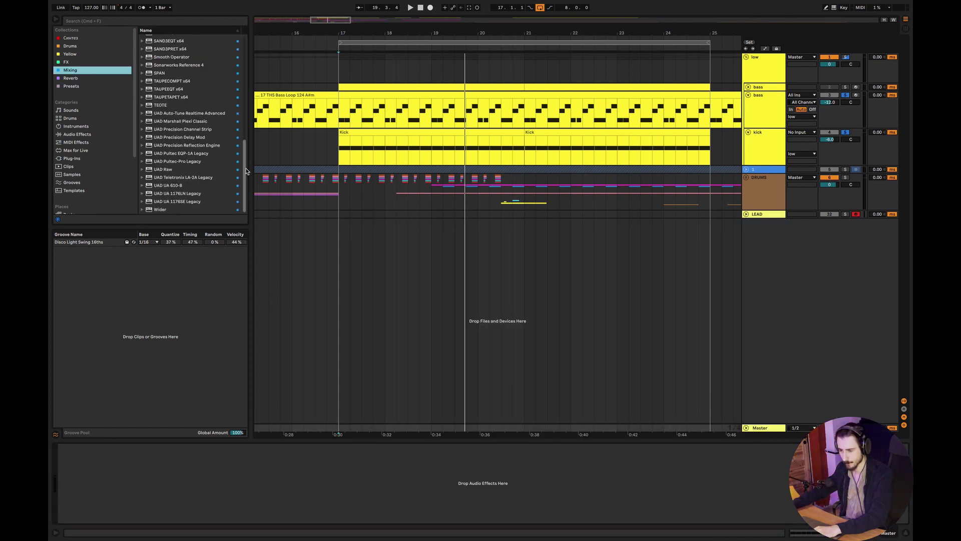
scroll(176, 100, up, 10)
click(176, 39)
double_click(176, 38)
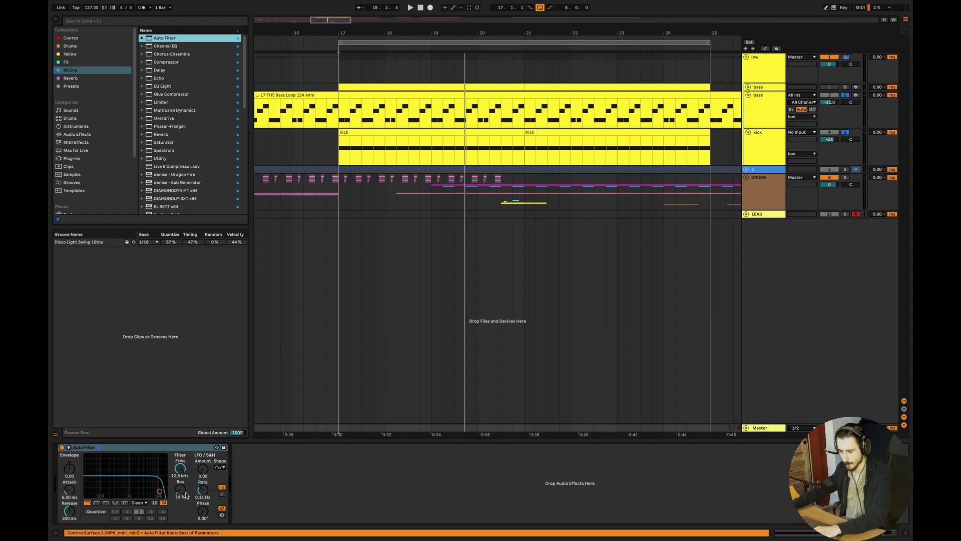
click(337, 406)
key(space)
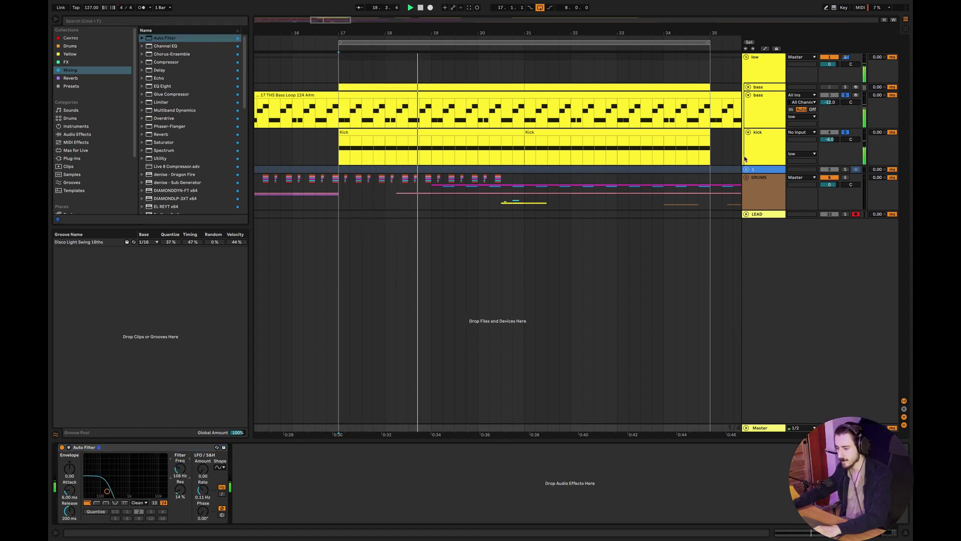
Bypass LFOTool on the bass track, play the low end without sidechaining, and reactivate the device.
click(768, 163)
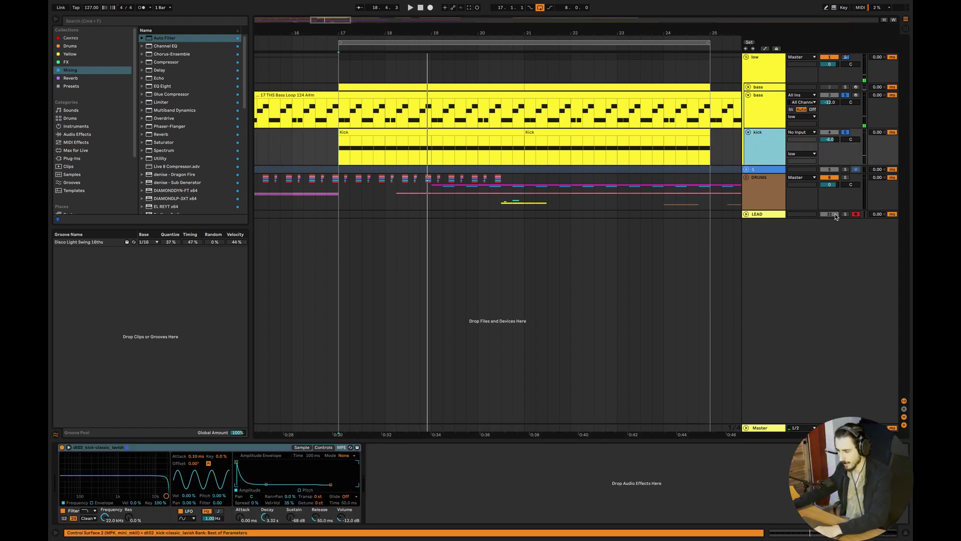
click(759, 112)
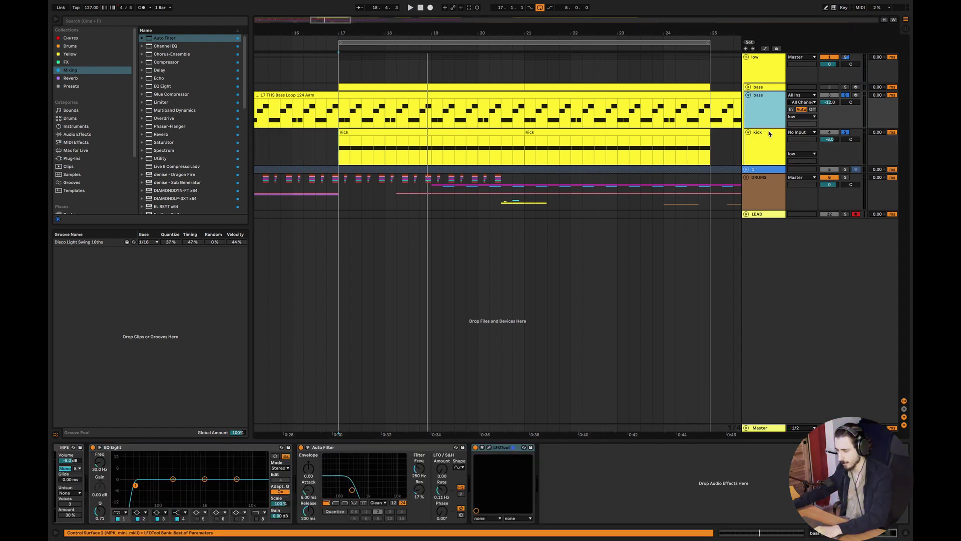
click(477, 448)
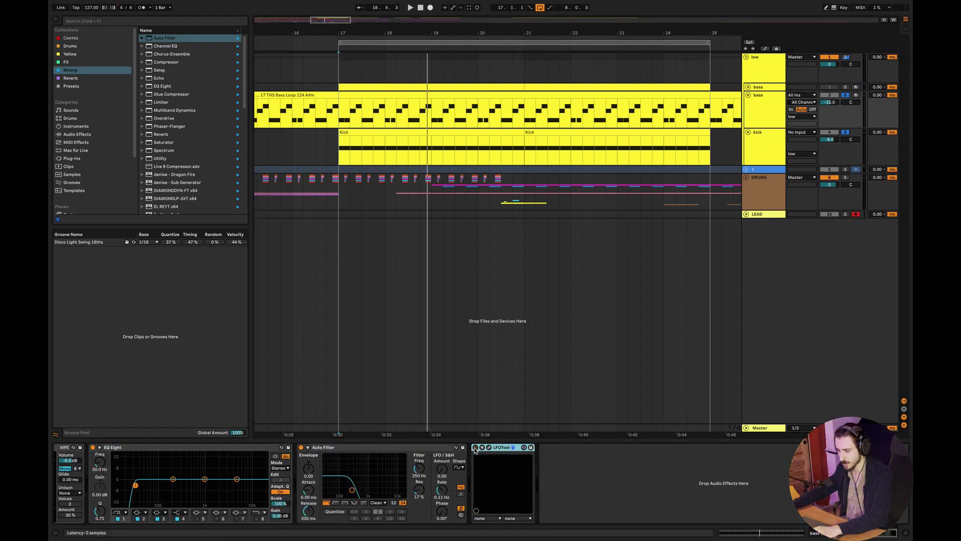
key(space)
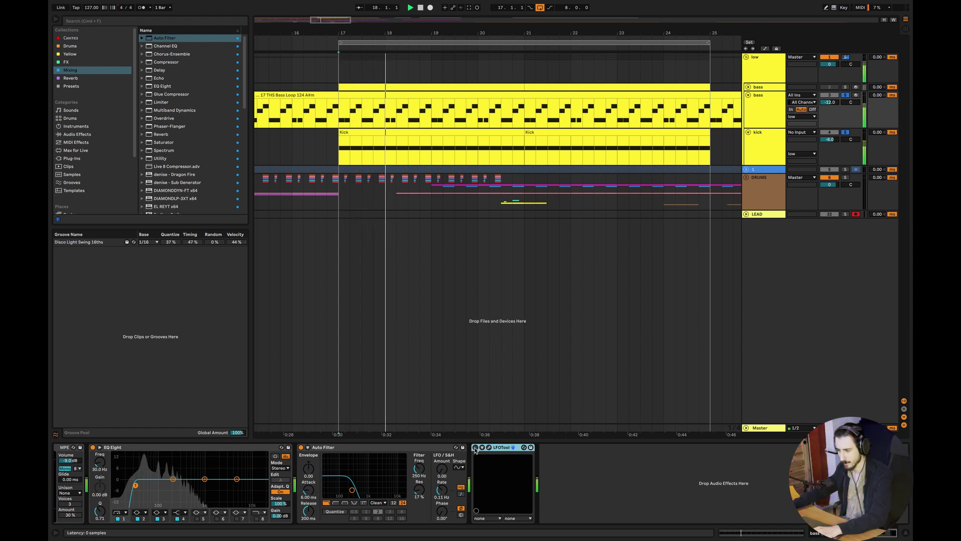
key(space)
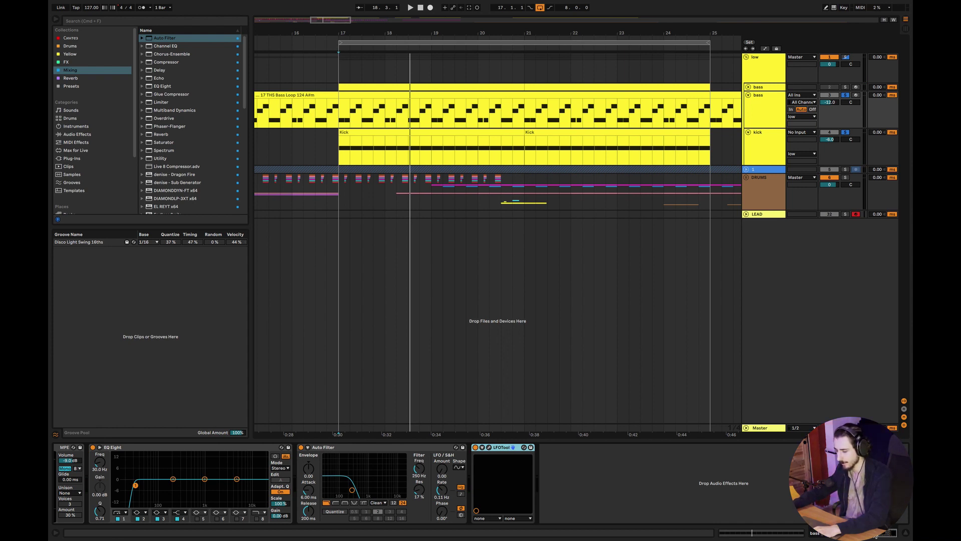
Look over the bass track's devices, hide the device view and play the filtered kick and bass from bar 17.
scroll(716, 494, left, 5)
drag(831, 533, 493, 478)
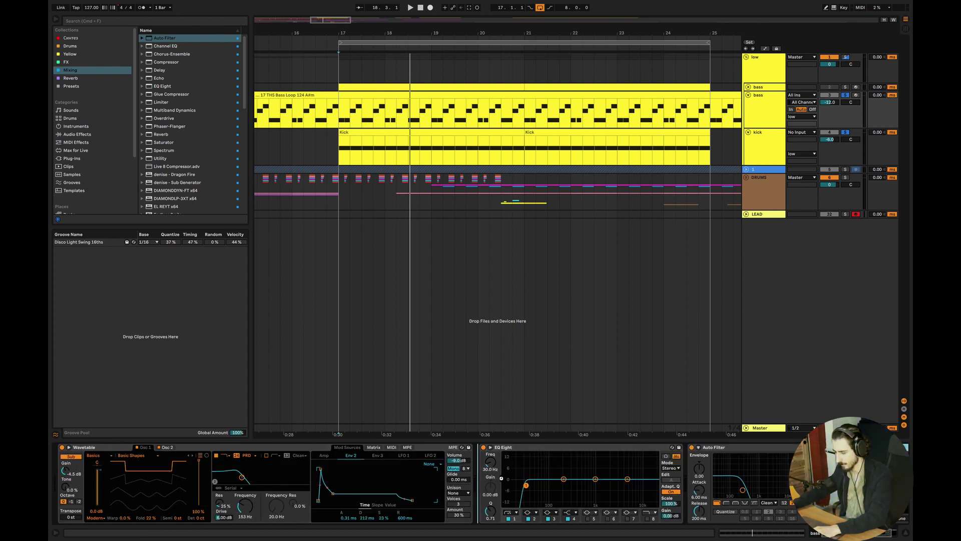
click(906, 533)
key(space)
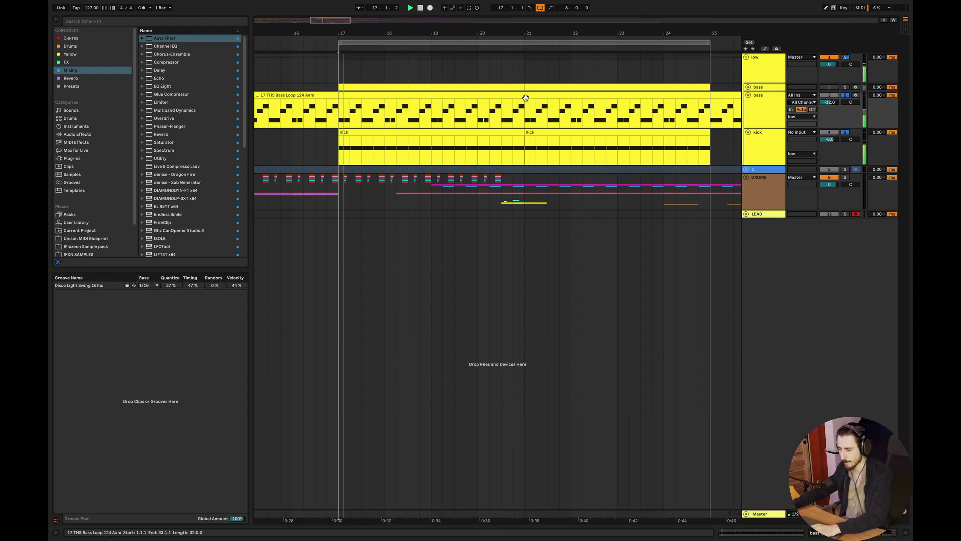
key(space)
Turn off Auto Filter on the Master track and play the kick and bass again from bar 17.
double_click(759, 513)
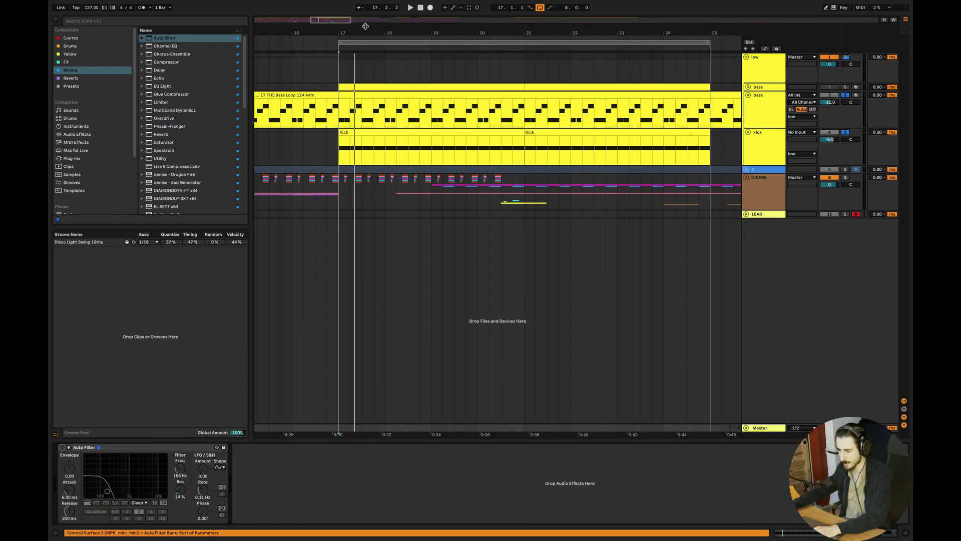
drag(366, 26, 365, 24)
key(space)
key(space)
Expand the DRUMS group and collapse the low group and the HATS and CLAPs subgroups.
click(745, 178)
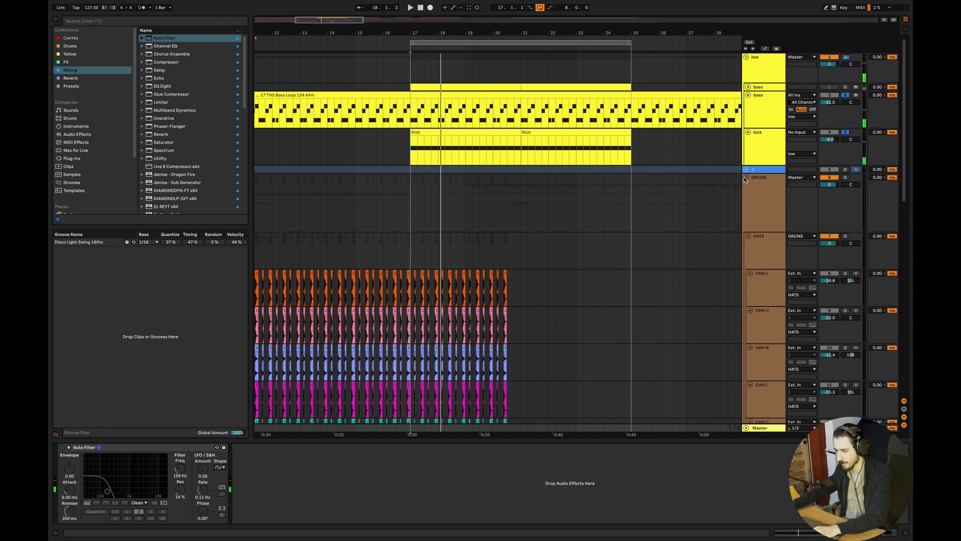
click(746, 178)
click(746, 178)
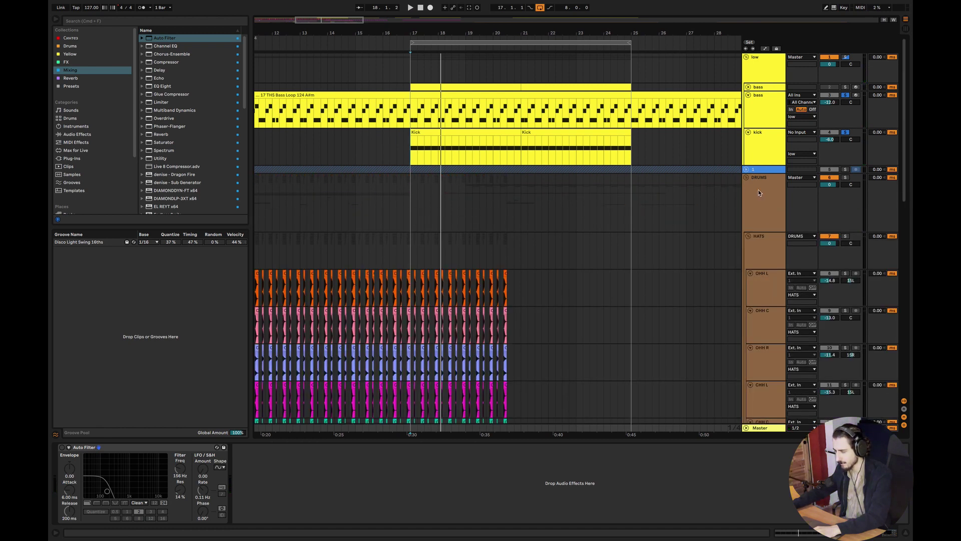
click(746, 57)
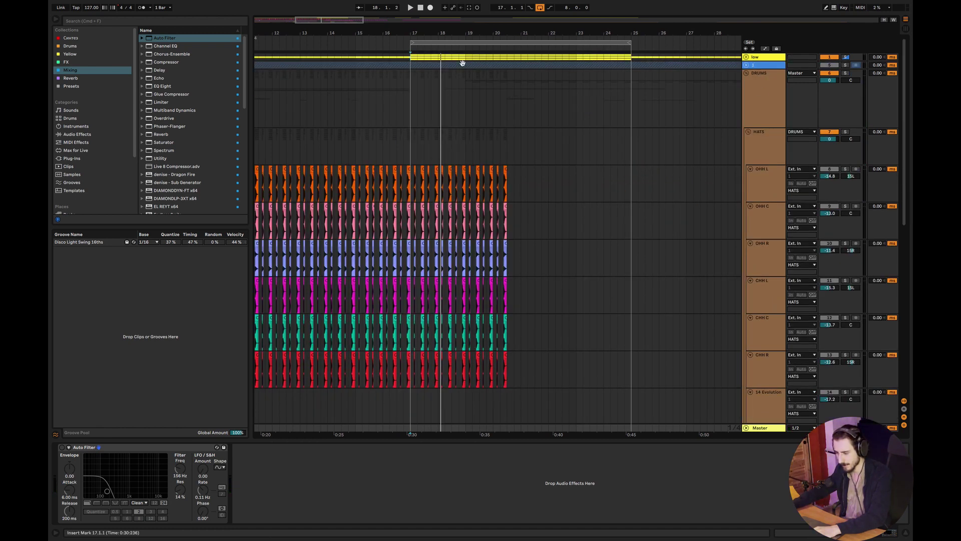
drag(312, 19, 311, 34)
click(343, 192)
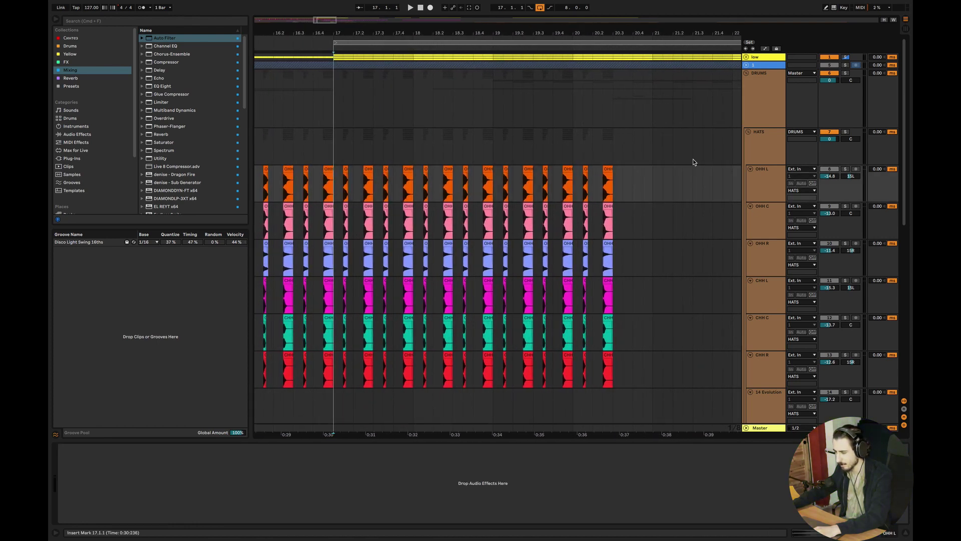
drag(333, 25, 331, 11)
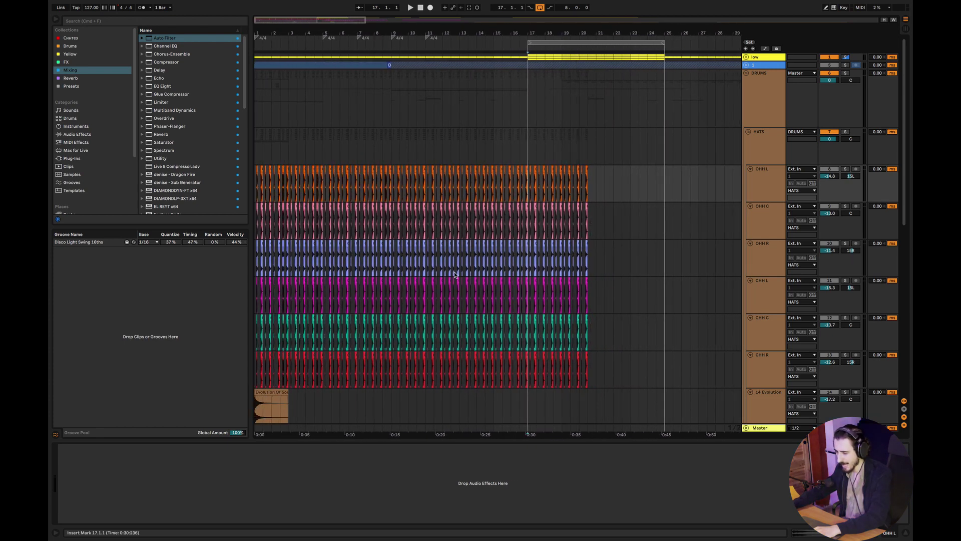
click(749, 132)
click(749, 148)
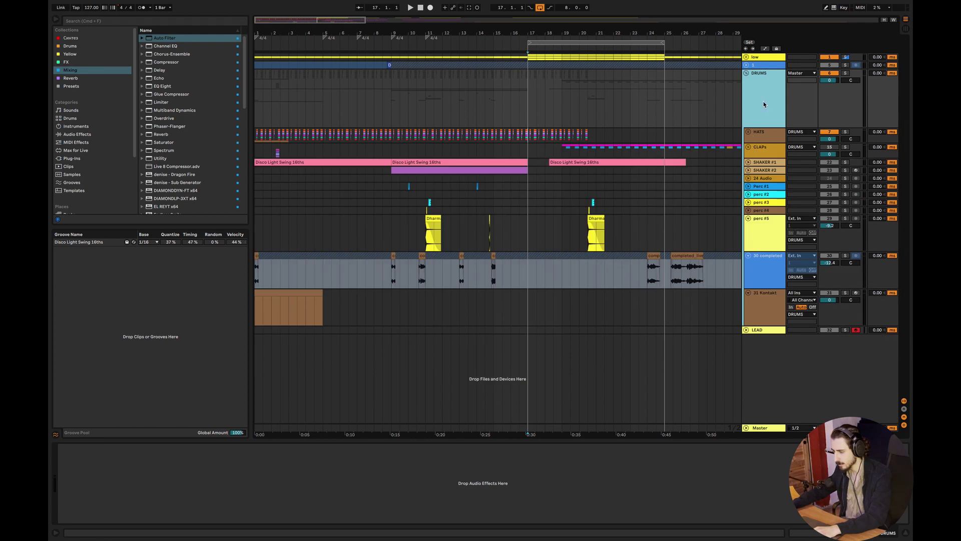
Colour the DRUMS group track pink and rename it "drums".
right_click(763, 102)
click(769, 216)
click(764, 107)
key(super+r)
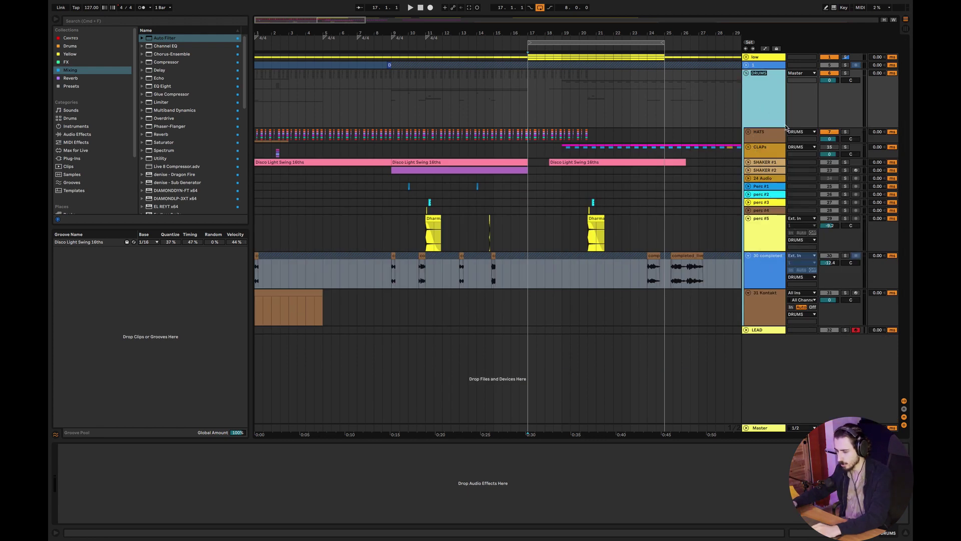
text(drums)
key(Return)
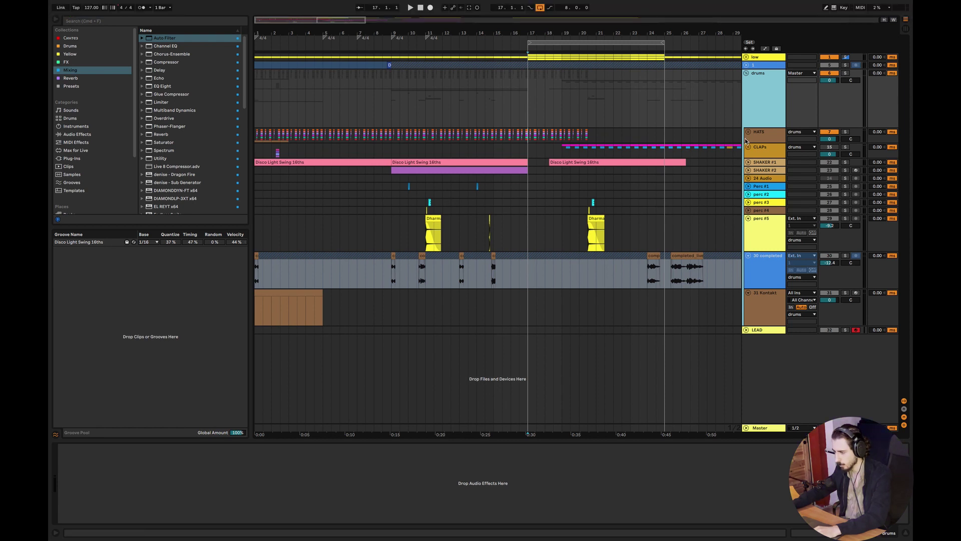
Assign the drums group's pink colour to all its grouped tracks and clips.
click(765, 137)
right_click(766, 95)
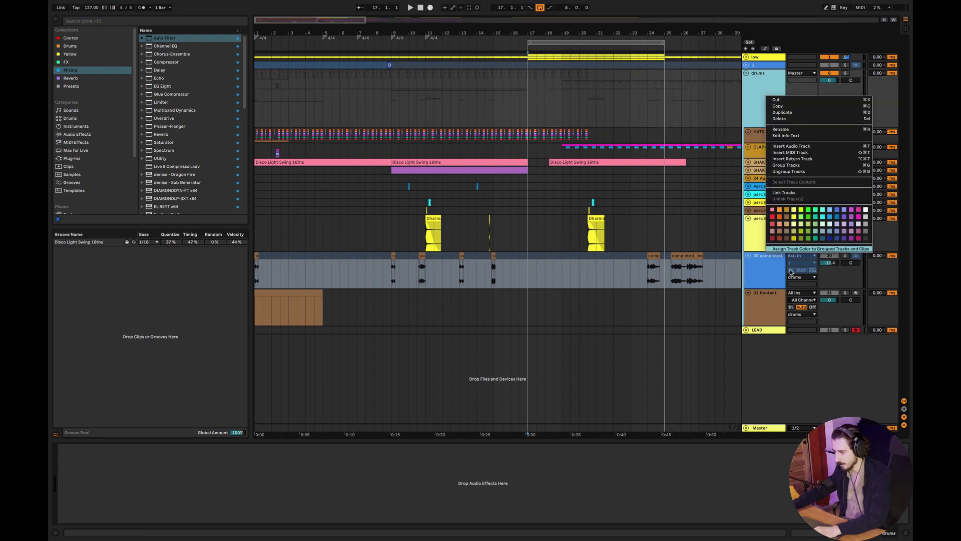
click(780, 249)
Move the "completed" audio track out of the drums group to below LEAD, and delete the Kontakt track.
click(776, 269)
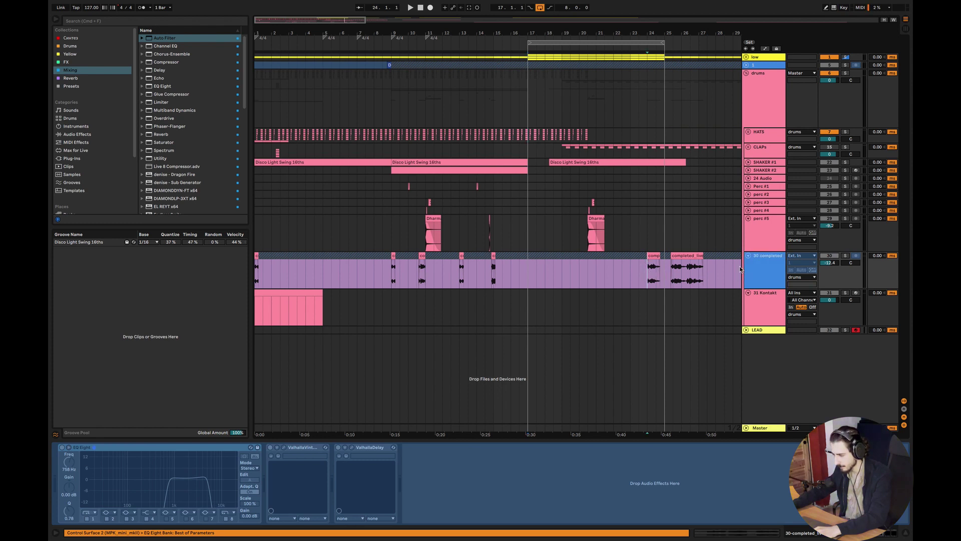
drag(740, 266, 785, 356)
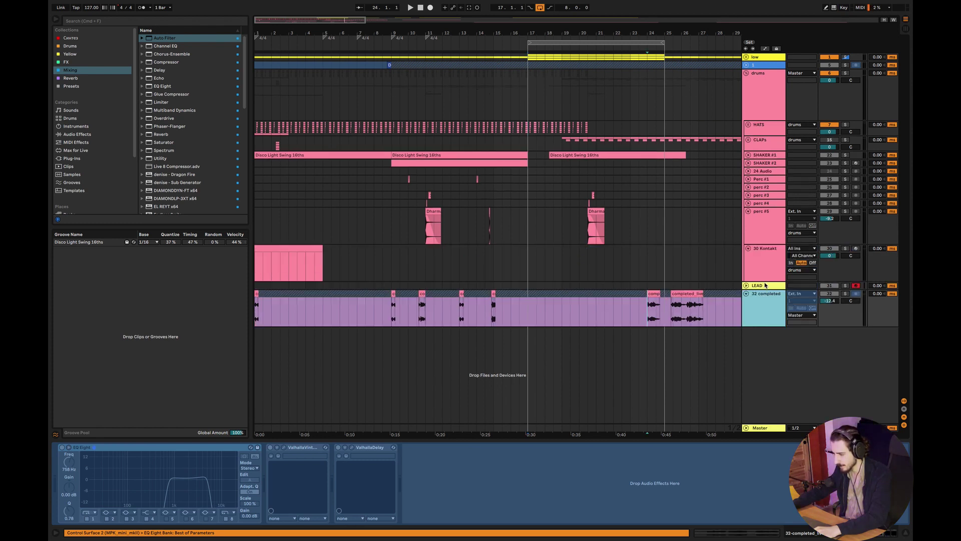
click(757, 251)
click(749, 248)
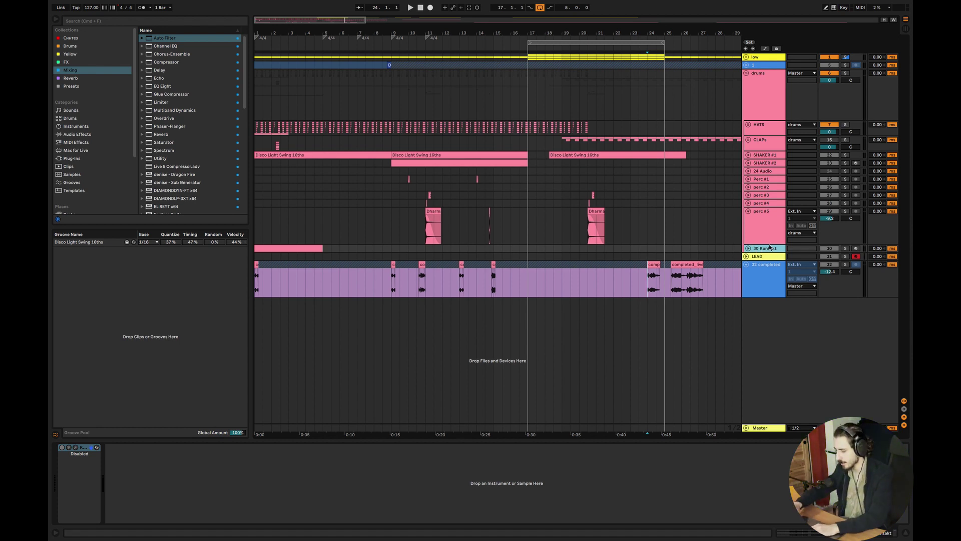
key(Delete)
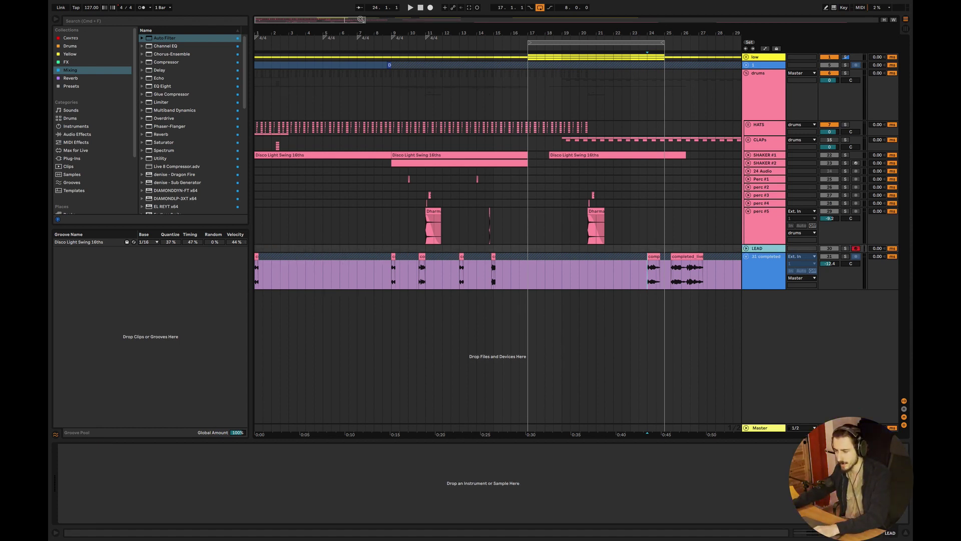
Collapse the perc #5 track and fold the whole drums group.
drag(352, 19, 350, 56)
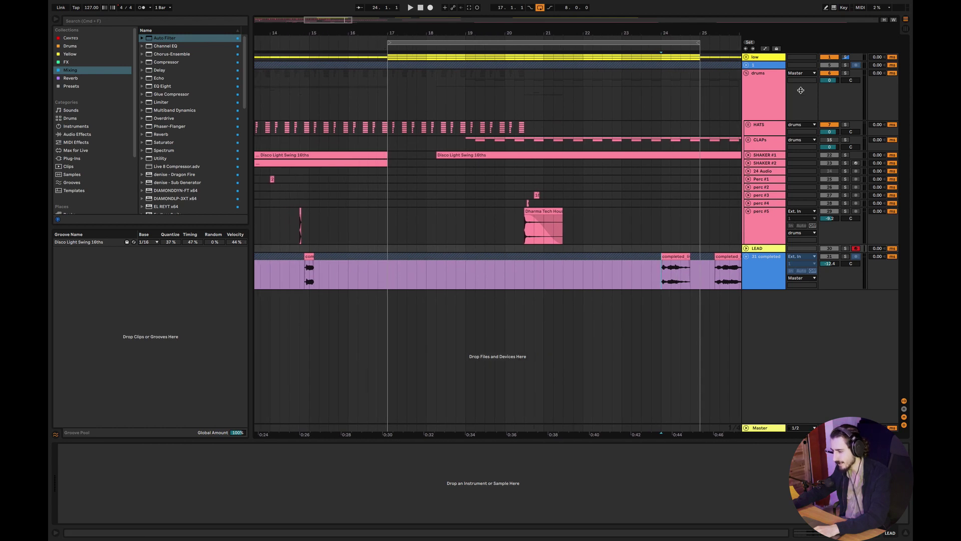
click(748, 211)
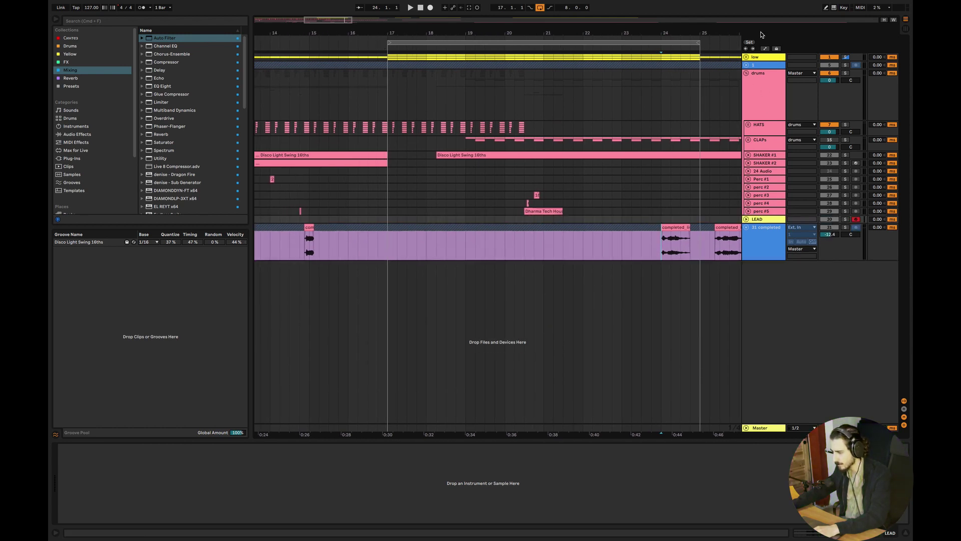
click(747, 74)
click(759, 57)
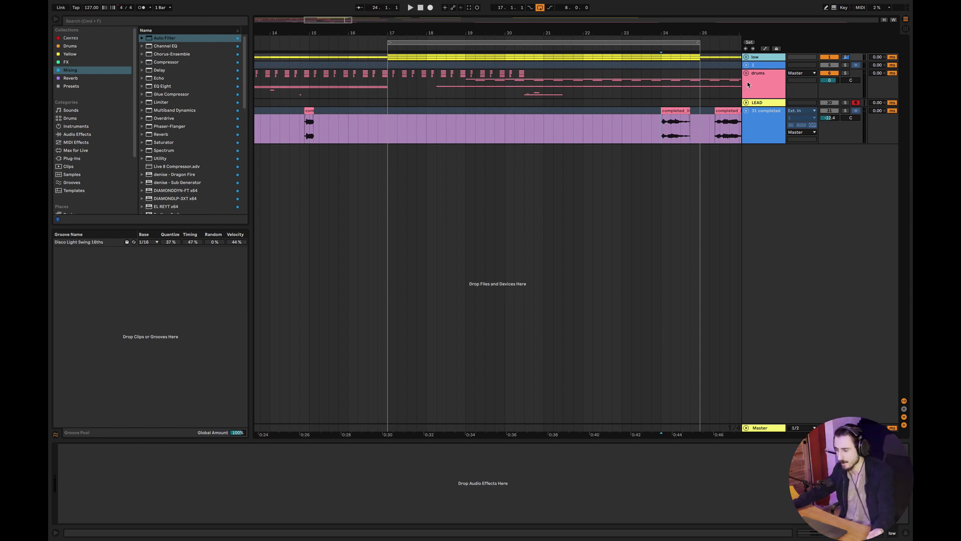
click(768, 83)
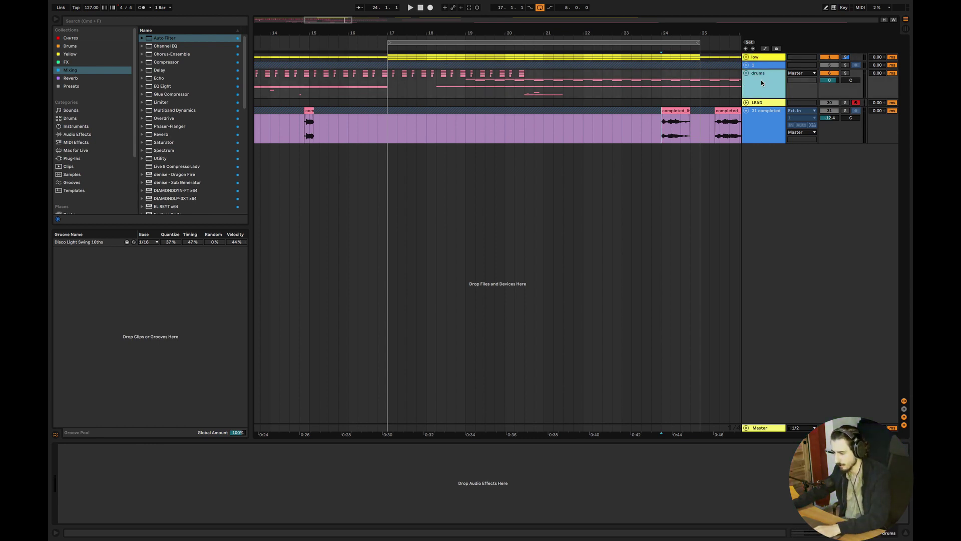
click(754, 59)
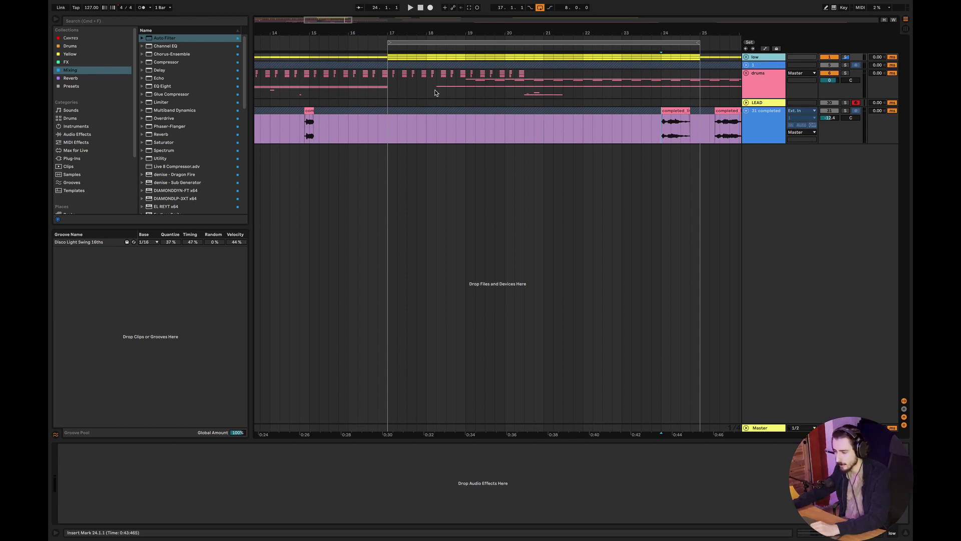
Place the insert marker at bar 17, expand the drums and HATS groups and look through the open and closed hat tracks.
click(397, 90)
click(747, 73)
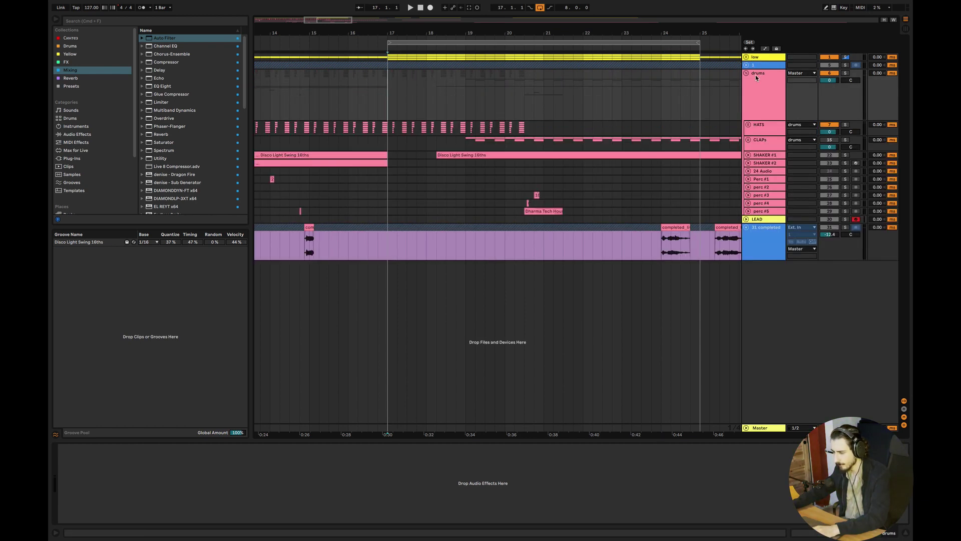
click(749, 125)
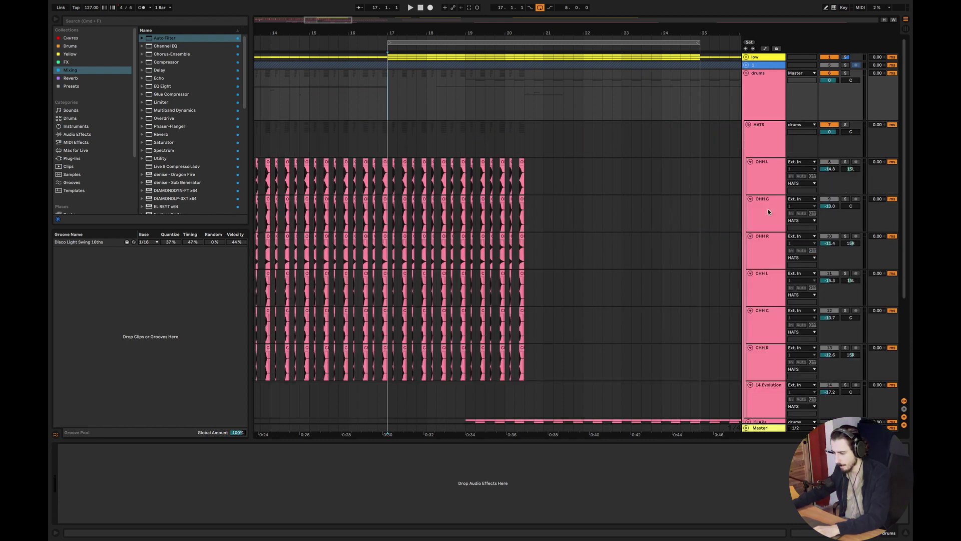
click(760, 242)
click(759, 284)
click(758, 323)
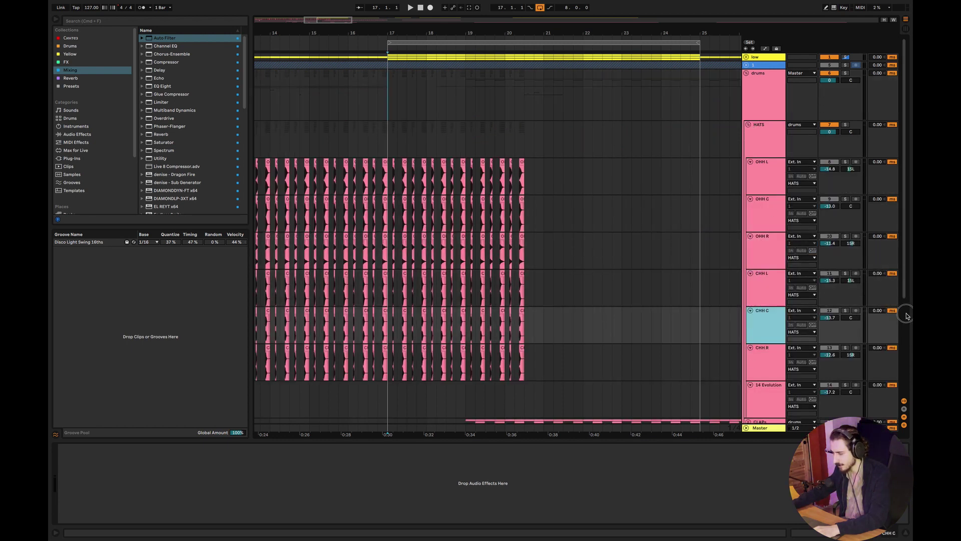
scroll(911, 290, down, 3)
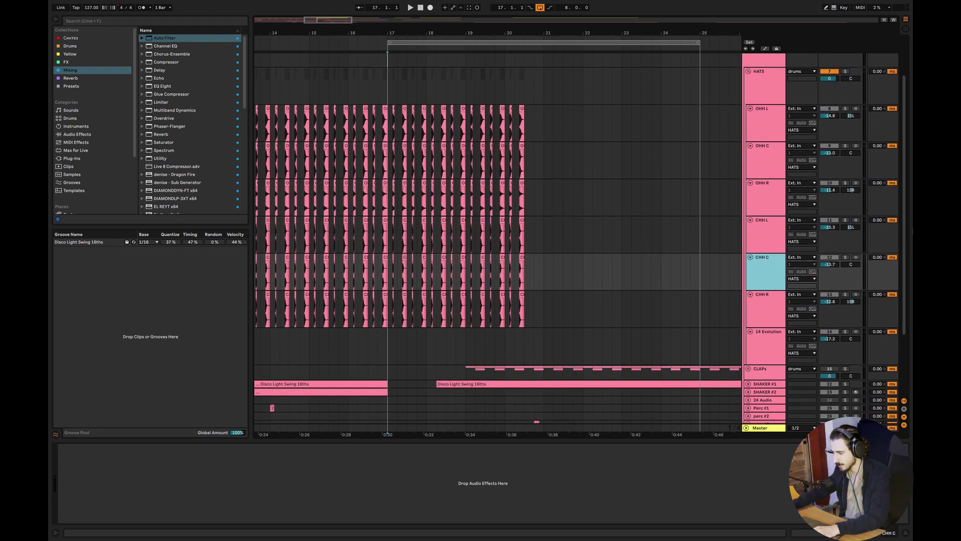
Delete the HATS group with all its open and closed hat tracks from the drums group.
scroll(907, 227, up, 2)
click(769, 135)
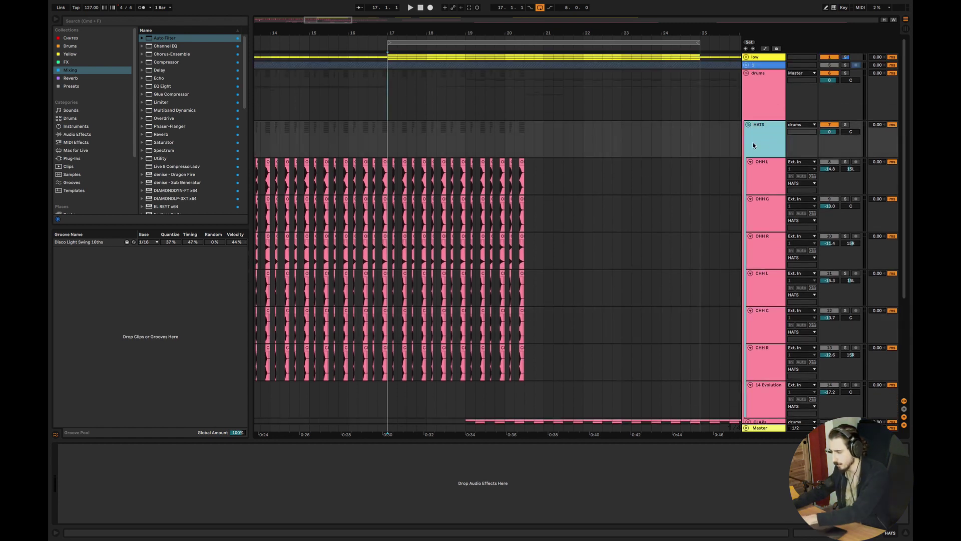
key(Delete)
click(395, 122)
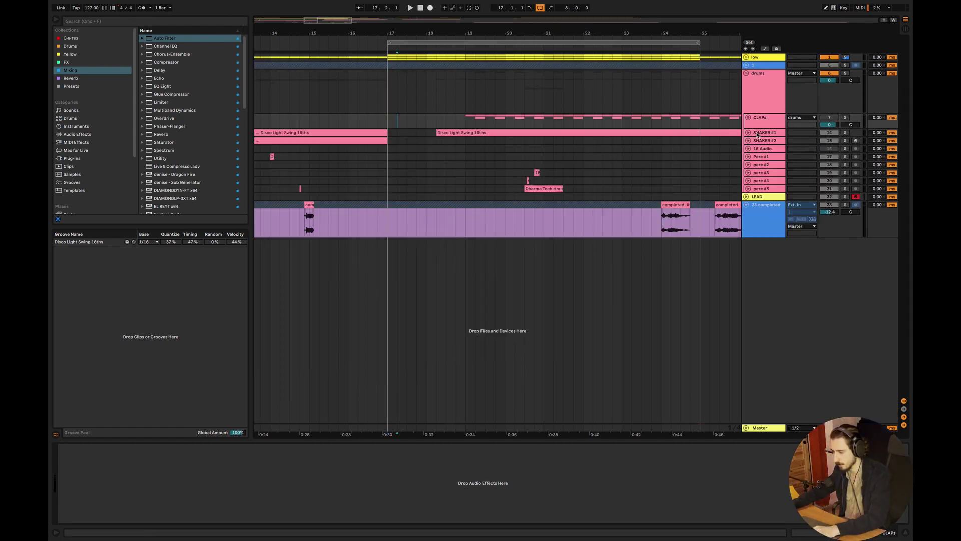
Ungroup the CLAPs group inside drums and unfreeze the SNARE track.
click(749, 118)
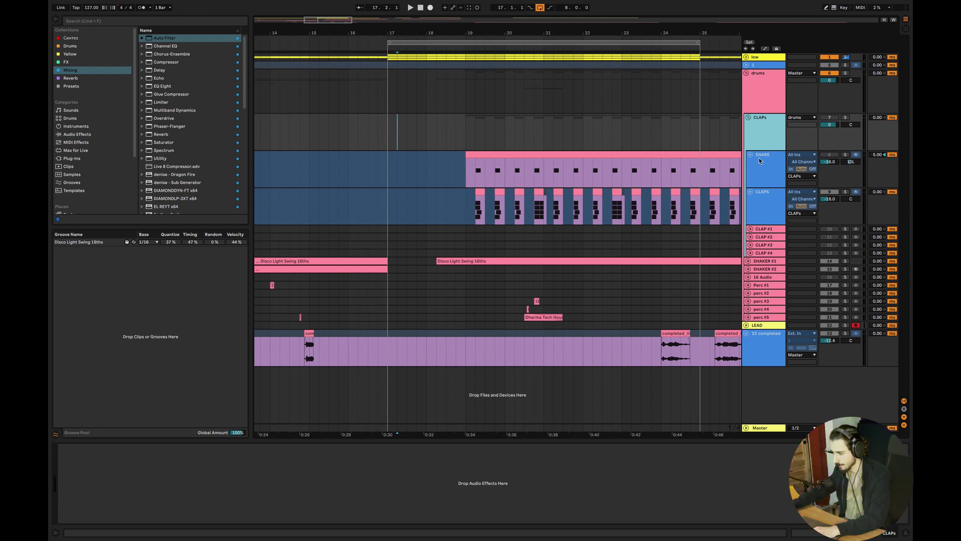
key(super+shift+g)
right_click(766, 126)
click(781, 175)
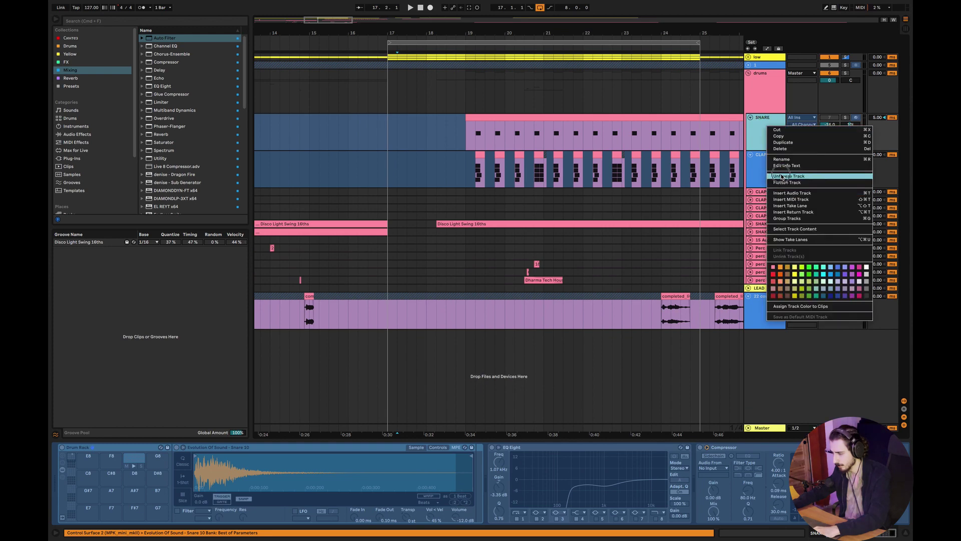
Collapse the SNARE and CLAPS tracks and place the insert marker at bar 17 on perc #5.
click(750, 117)
click(750, 125)
click(391, 226)
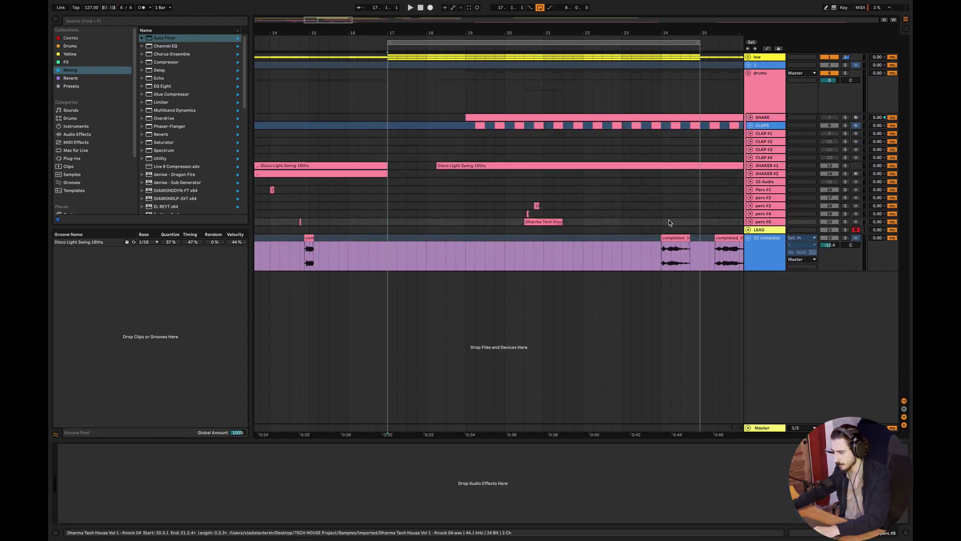
Insert a MIDI track below perc #5 and place the Ohat.mid preset pattern on it at bar 17.
right_click(762, 221)
click(793, 296)
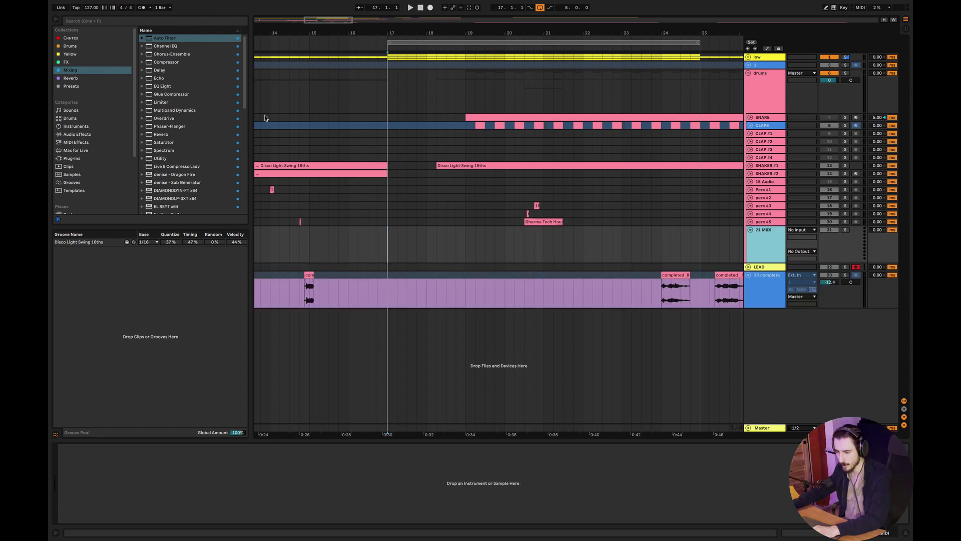
click(77, 87)
click(143, 38)
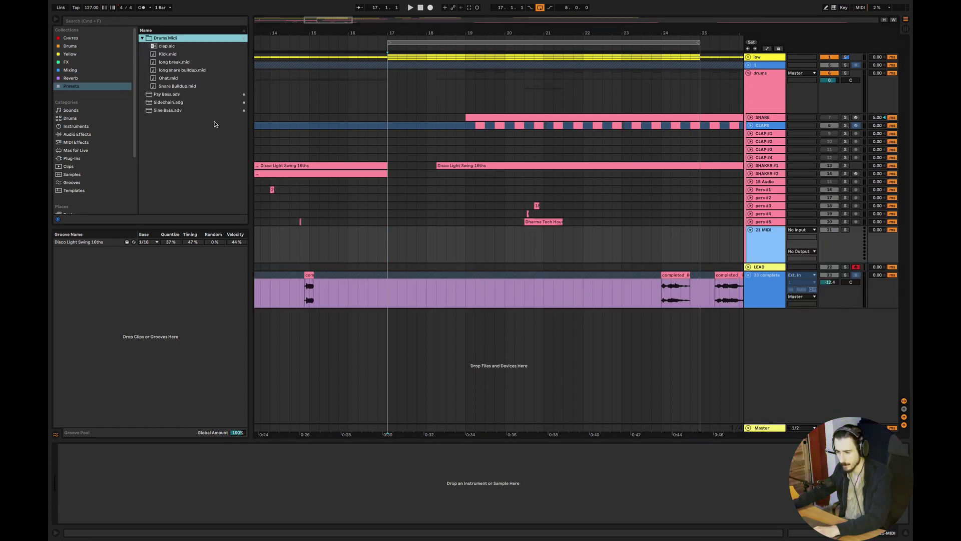
drag(159, 81, 390, 245)
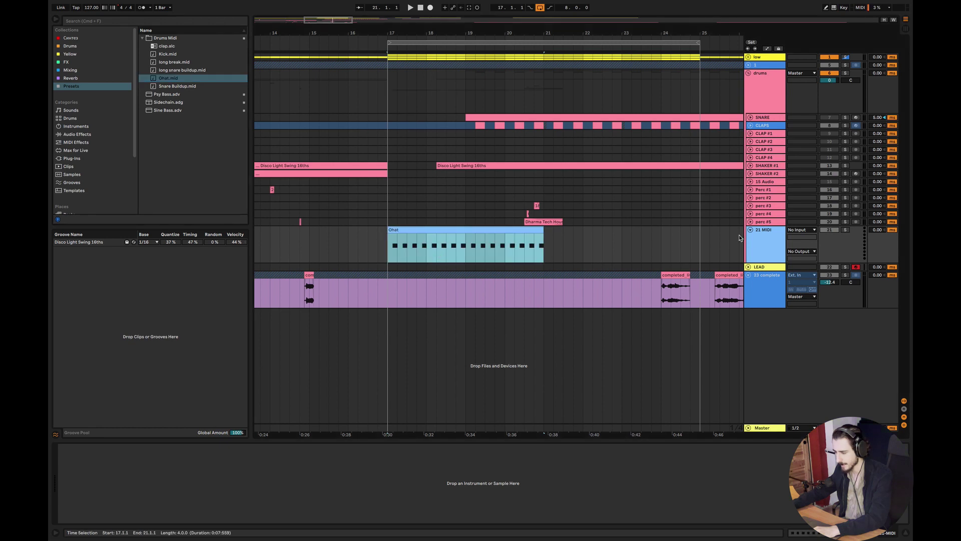
Browse the drum samples to the Wave Alchemy processed classic hi-hats and audition several, including dunk-b and eight.
click(70, 46)
drag(244, 103, 242, 32)
click(153, 94)
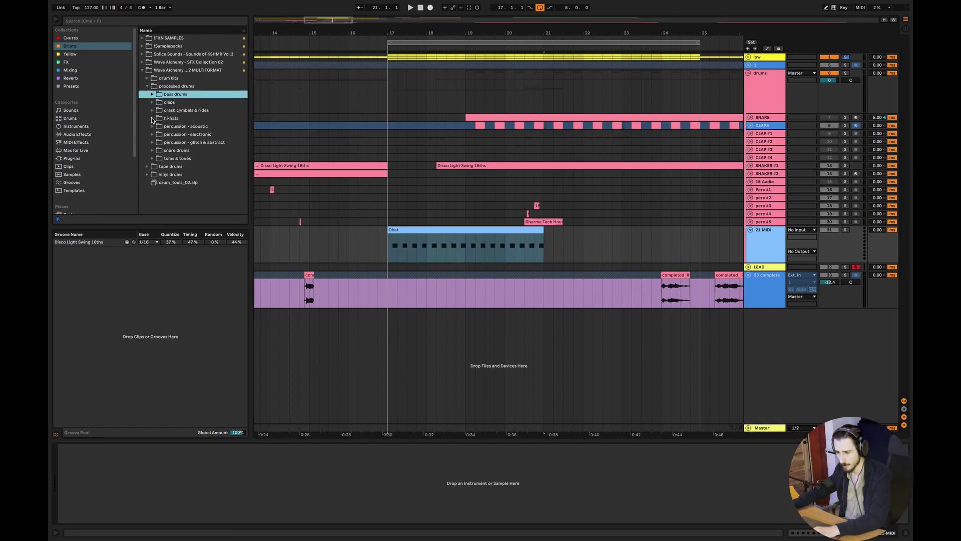
click(152, 118)
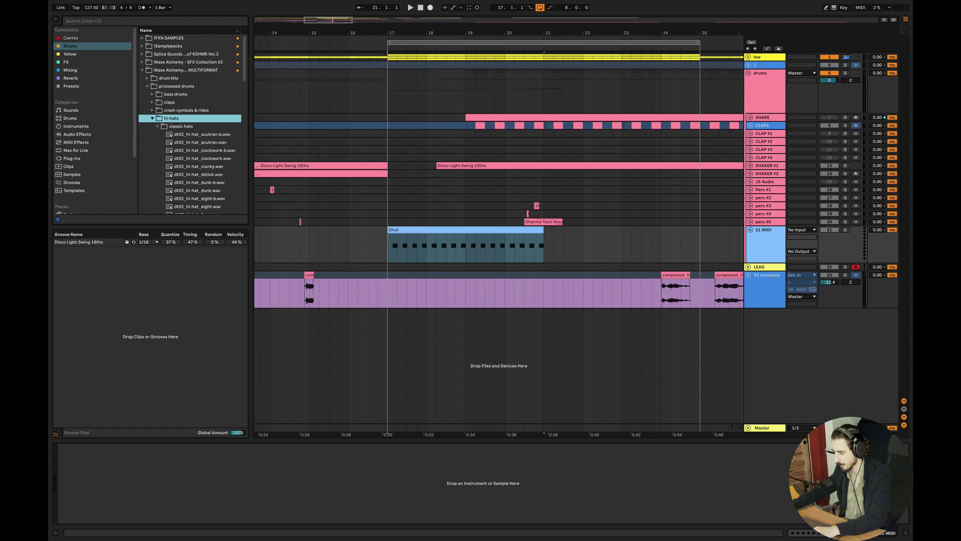
click(198, 174)
click(201, 182)
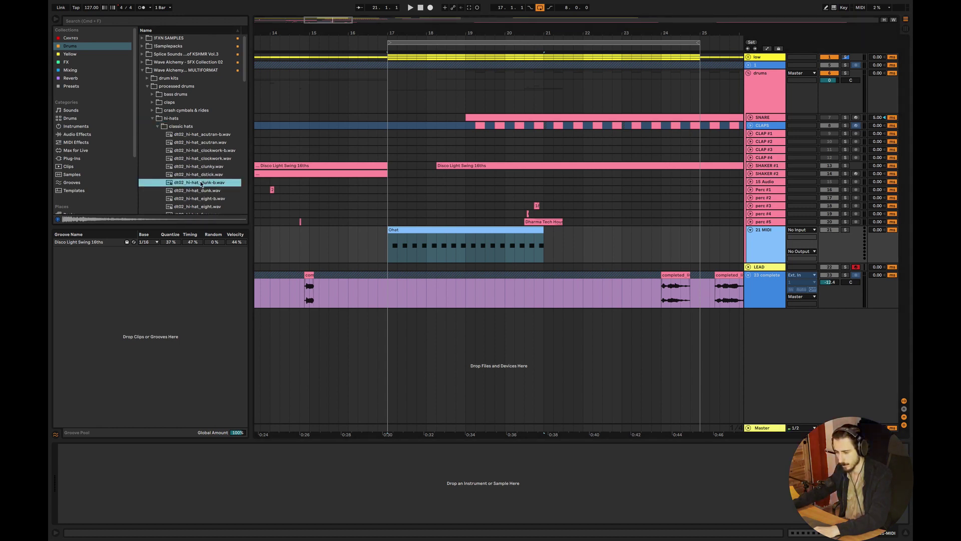
click(199, 207)
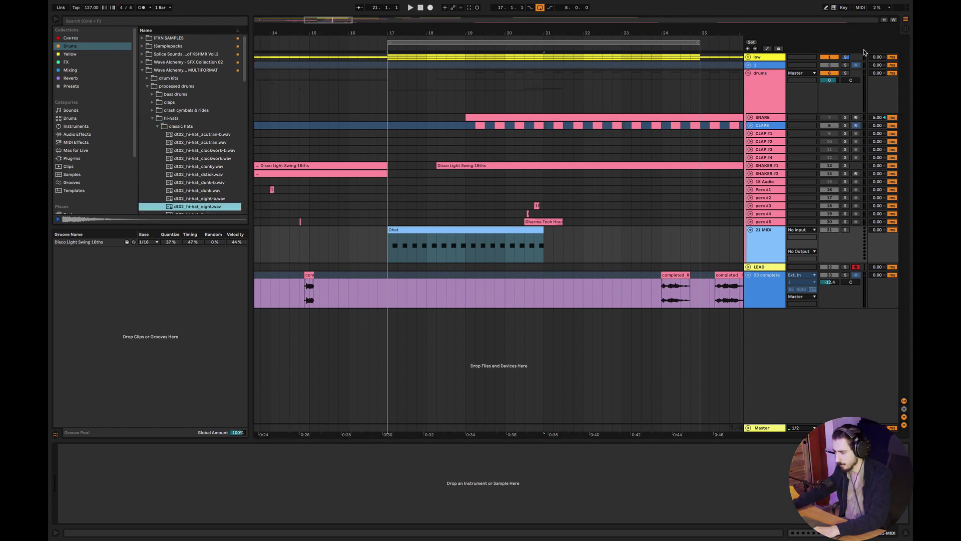
Solo the low group and set the insert marker at bar 17 on the Ohat track.
click(844, 57)
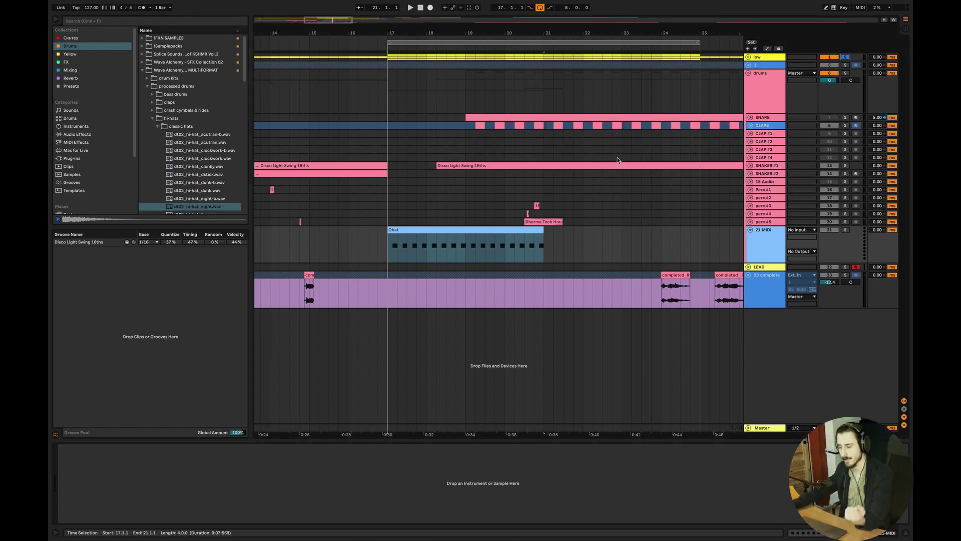
click(391, 246)
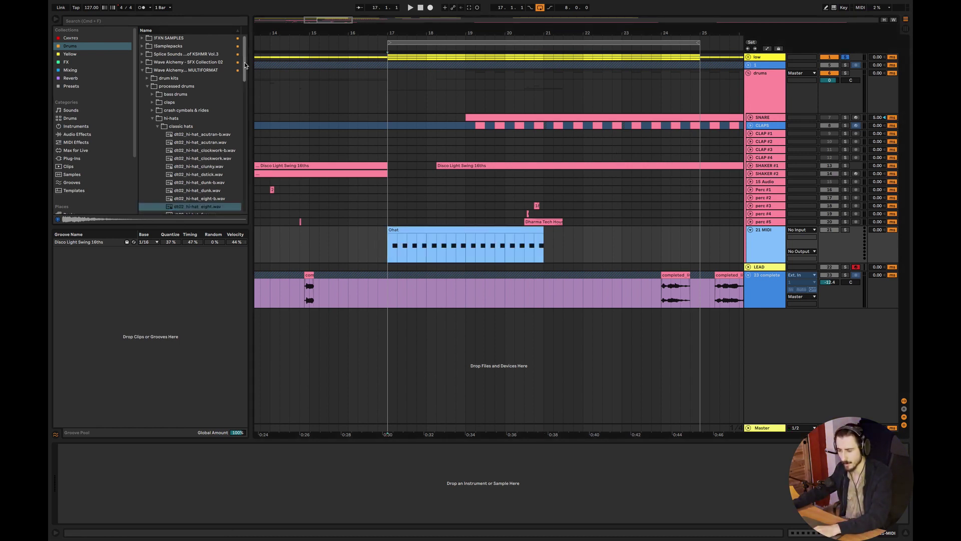
Audition further classic hi-hat samples, comparing filth, five, heavy, humpty and househead.
drag(245, 66, 245, 91)
click(197, 129)
click(198, 122)
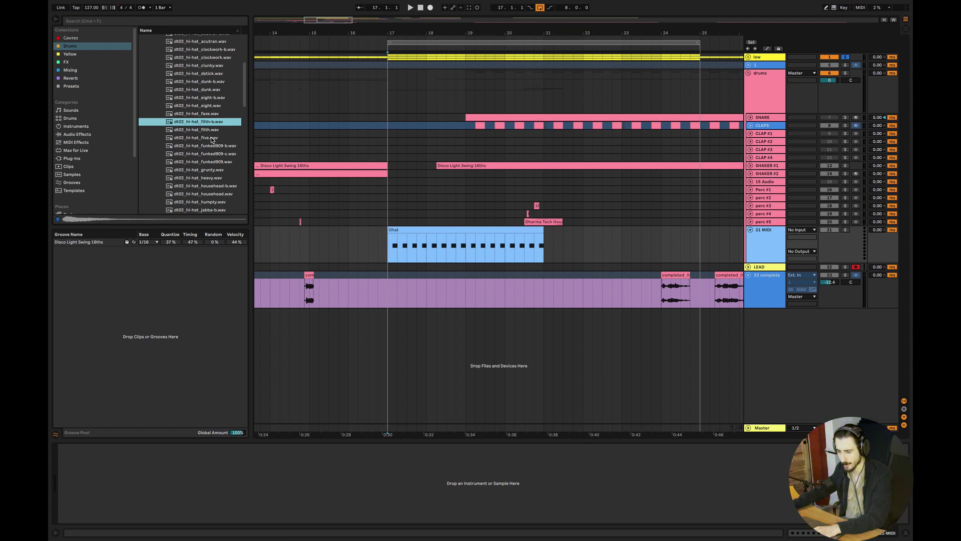
click(211, 139)
click(209, 177)
click(205, 130)
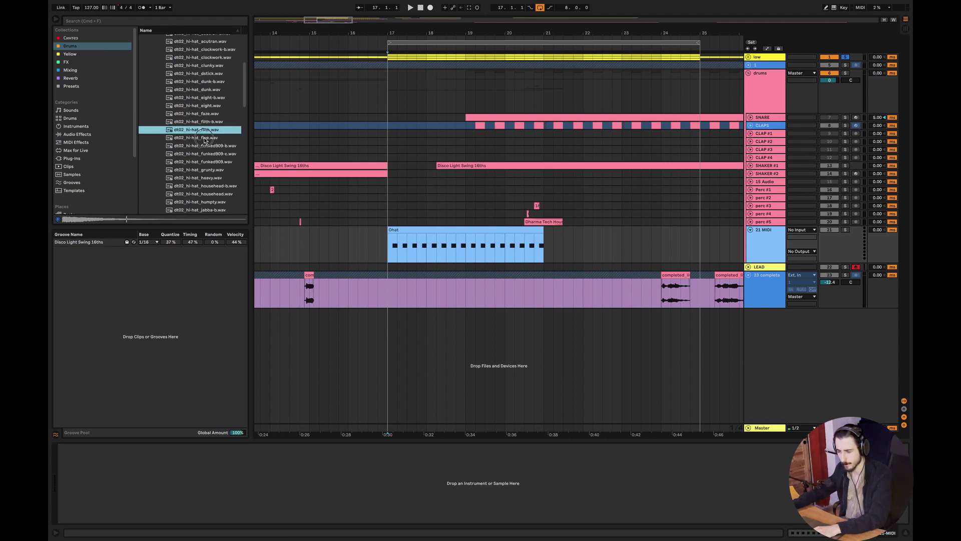
click(204, 138)
click(203, 131)
click(202, 139)
click(210, 202)
click(210, 195)
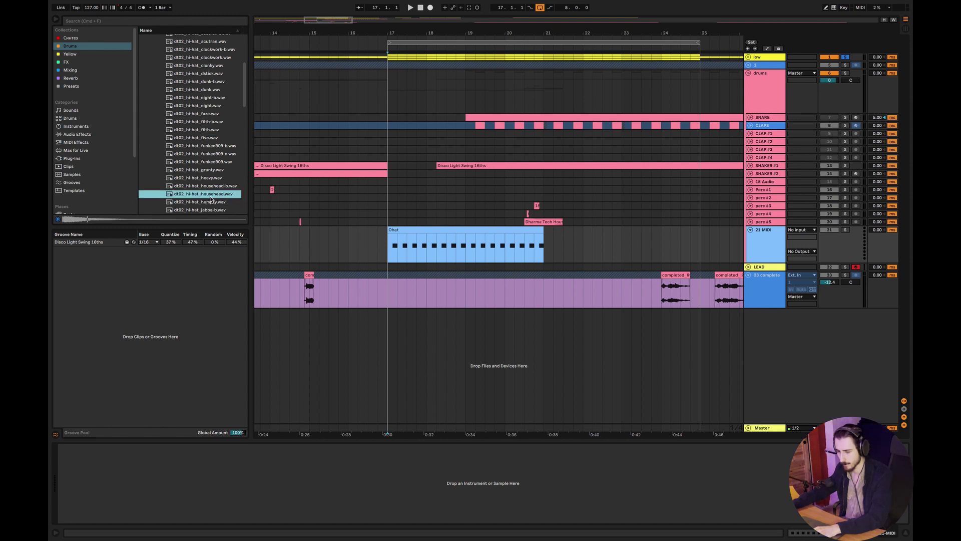
Load dt02_hi-hat_househead.wav as the instrument of the Ohat MIDI track and lower the track volume to -14.2 dB.
drag(209, 195, 356, 456)
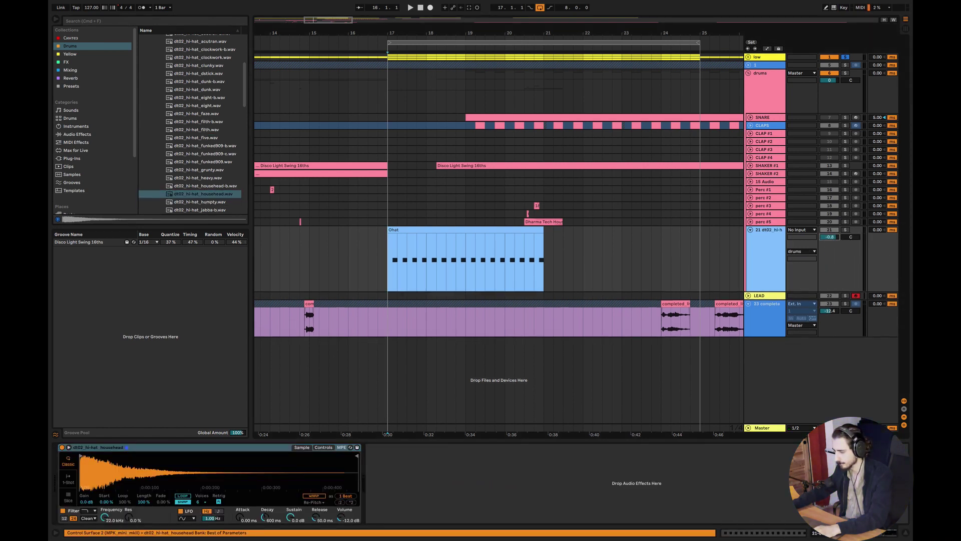
drag(830, 237, 830, 250)
click(849, 224)
Solo the hi-hat track and set its volume to -12.2 dB during playback.
click(846, 230)
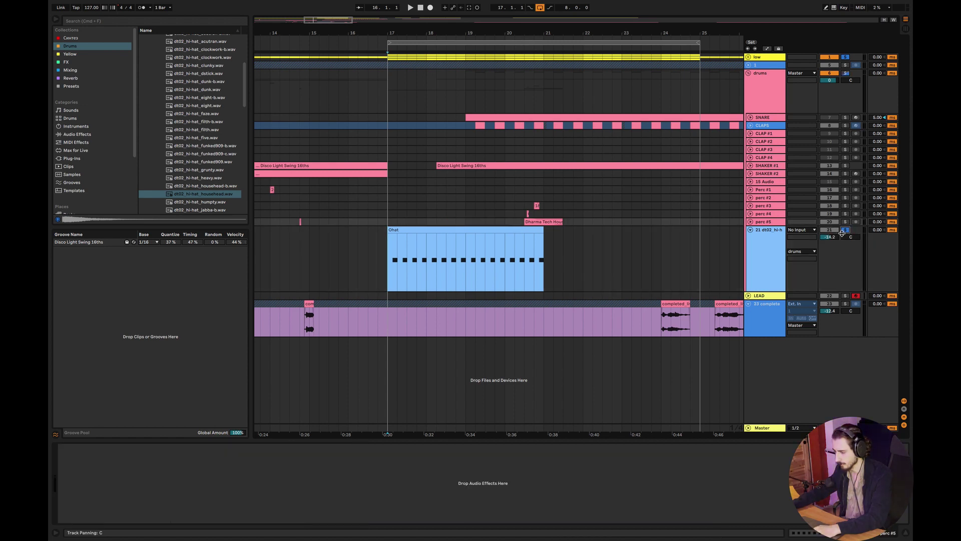
key(space)
drag(829, 237, 830, 239)
Rename the hi-hat track as hat, play it back and reduce its track height.
text(hat)
key(Return)
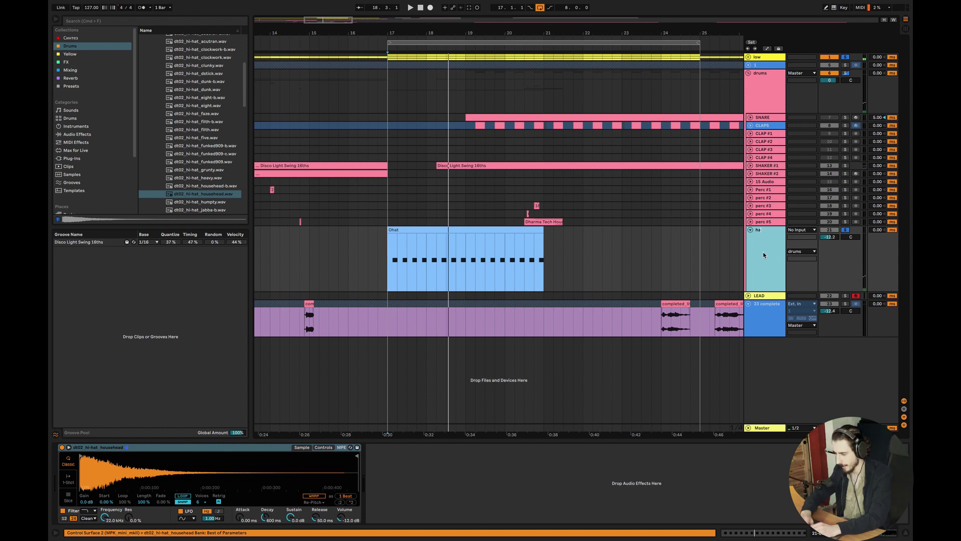
key(space)
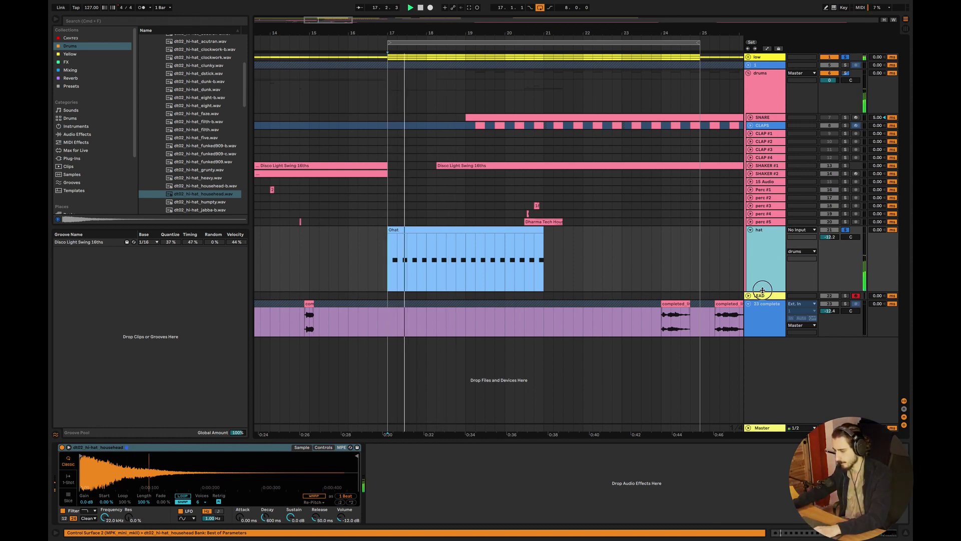
drag(762, 290, 761, 248)
Stop playback, expand the CLAPS track and copy one of its short clap clips to bar 17.
double_click(764, 126)
key(space)
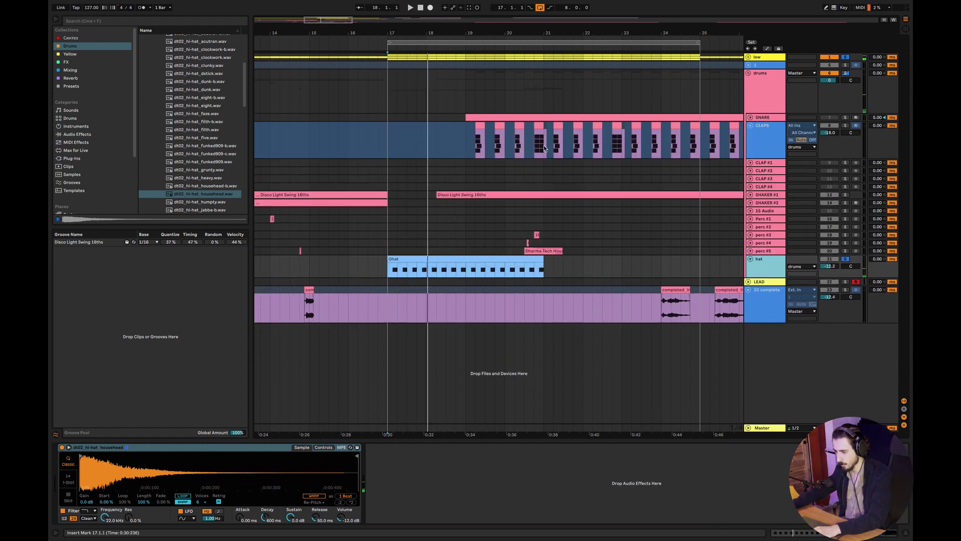
click(502, 125)
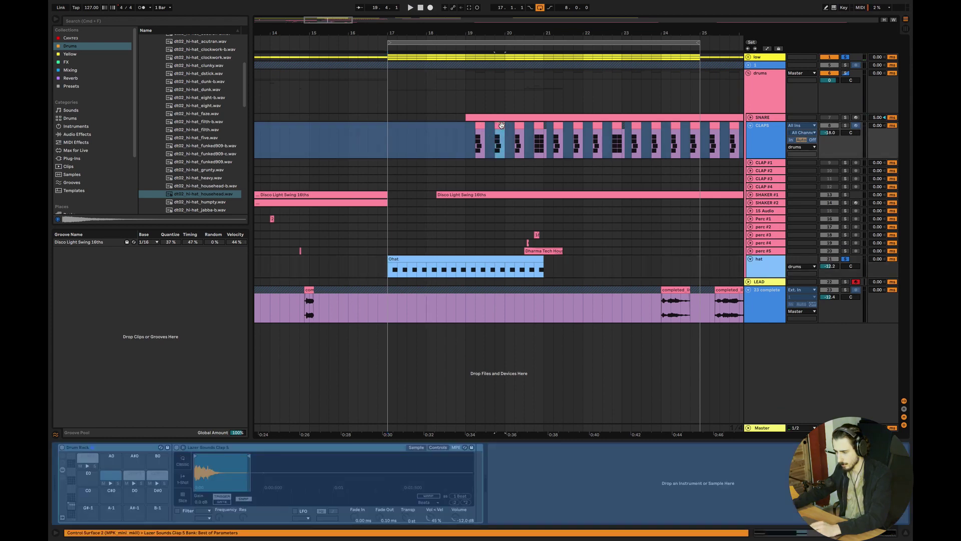
drag(402, 141, 398, 140)
Unfreeze the CLAPS track and consolidate bars 17 to 19 into a single clip.
right_click(766, 138)
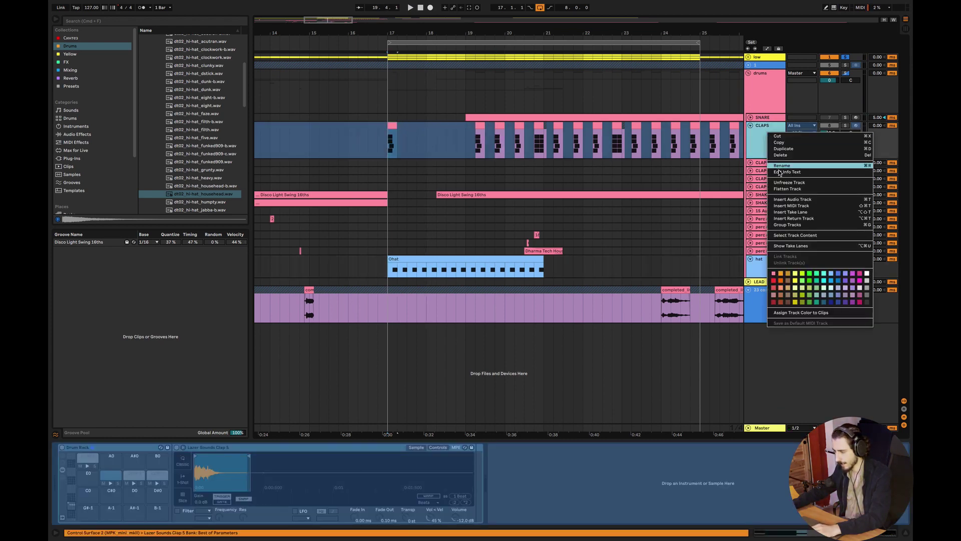
click(790, 183)
drag(466, 144, 383, 134)
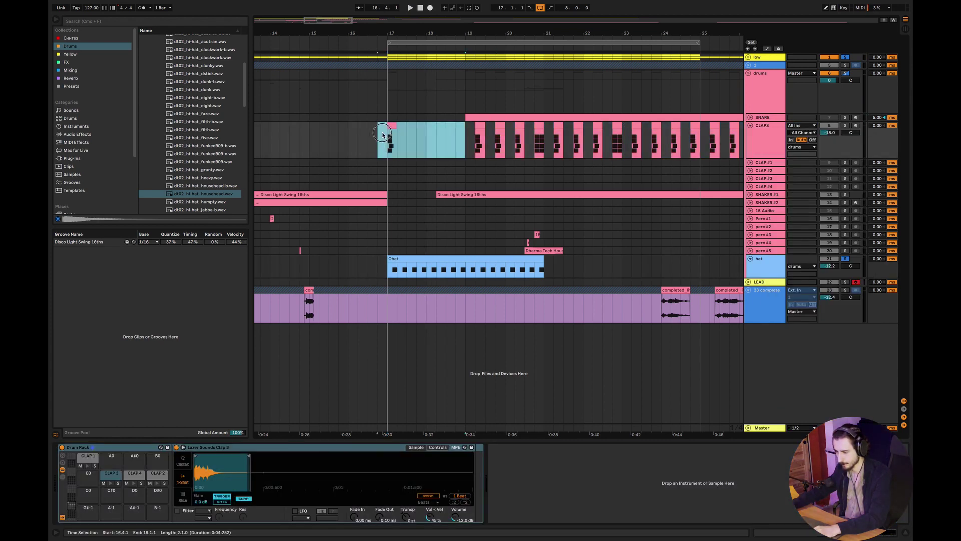
key(super+j)
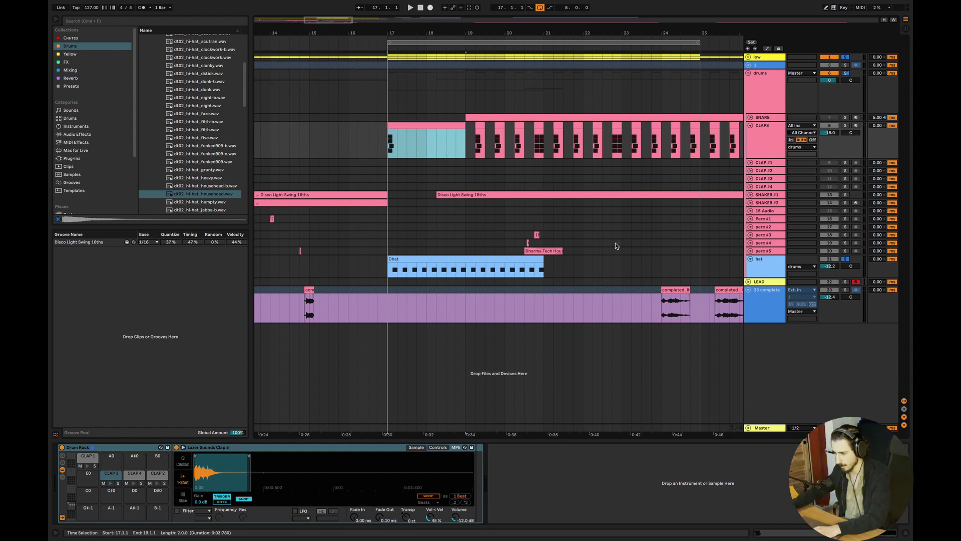
Open the consolidated claps clip, move its four clap notes to beat 1.2 and play it back.
double_click(411, 127)
drag(333, 249, 248, 178)
mouse_move(271, 209)
mouse_down()
mouse_move(281, 210)
mouse_move(271, 208)
mouse_up()
click(291, 238)
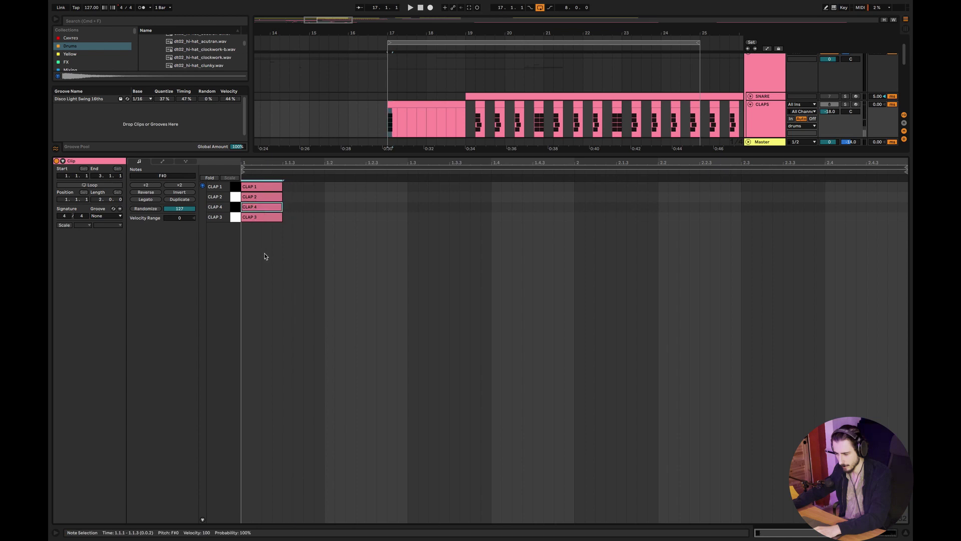
drag(266, 250, 340, 190)
key(space)
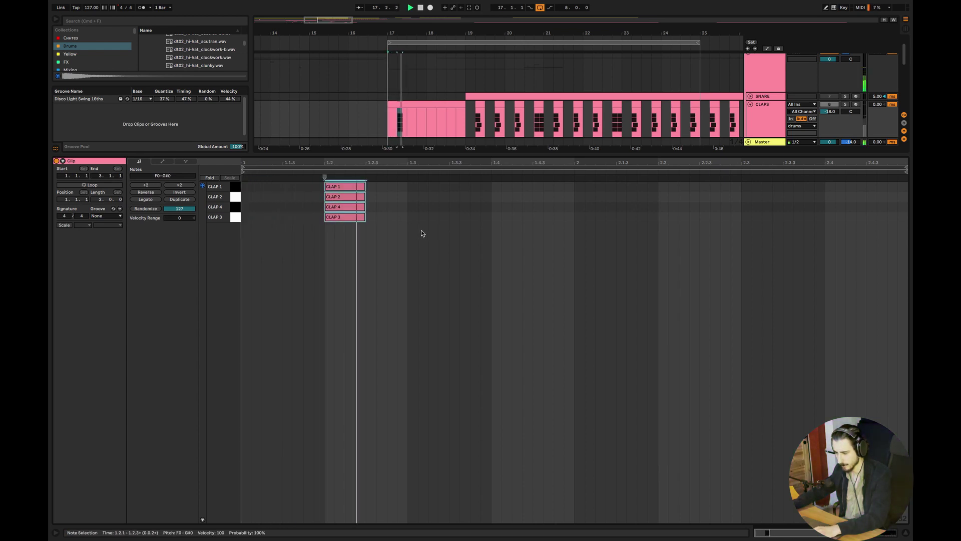
Duplicate the half-bar clap pattern three times so claps also fall on 1.4, 2.2 and 2.4.
click(374, 205)
key(super+d)
key(super+d)
key(super+d)
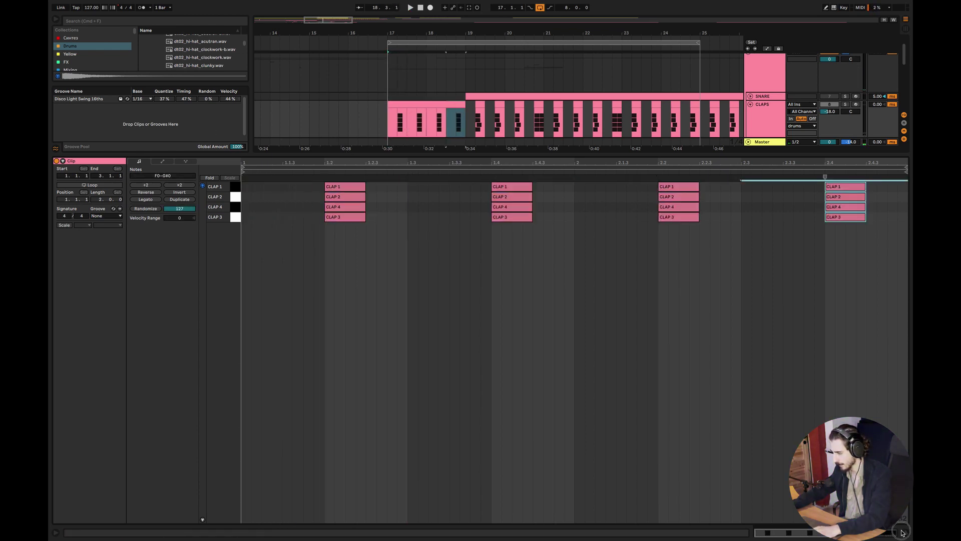
Close the note editor and duplicate the two-bar claps clip three times to fill the loop up to bar 25.
click(905, 533)
drag(386, 155, 466, 150)
key(super+d)
key(super+d)
key(super+d)
Play the loop from bar 17 and add the CLAPS track to the soloed tracks.
click(386, 149)
key(space)
super+click(845, 126)
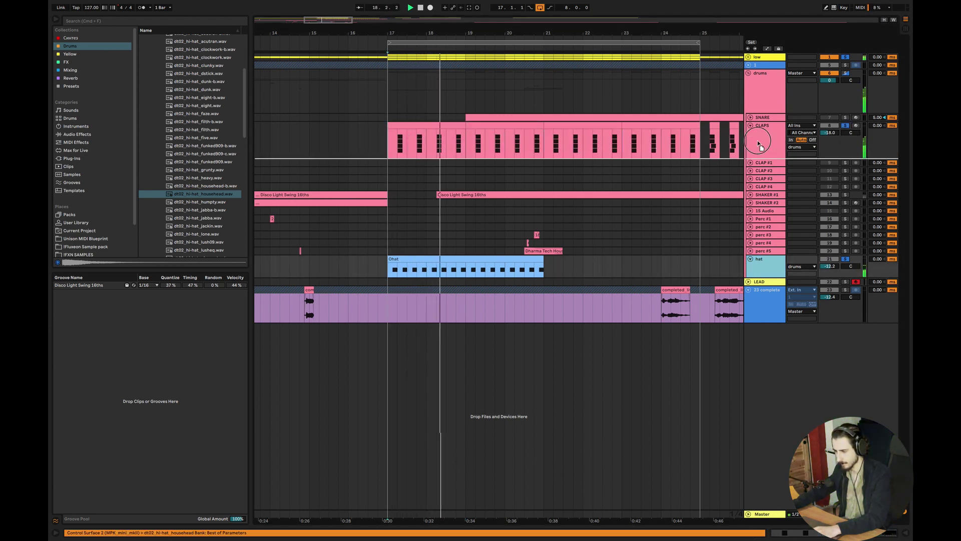
Move the hat track between SNARE and CLAPS, and duplicate its Ohat clip to cover bars 21 to 25.
drag(756, 269, 759, 123)
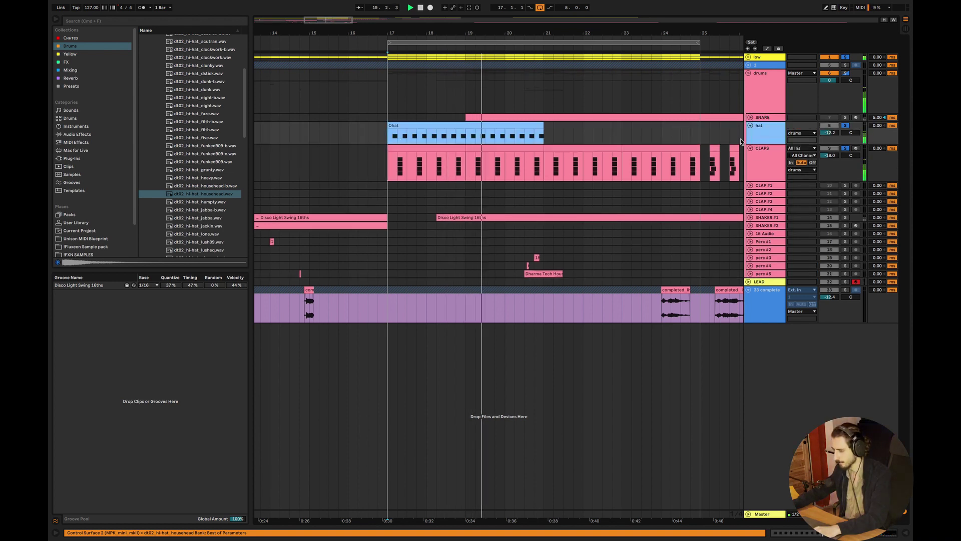
click(396, 140)
key(super+d)
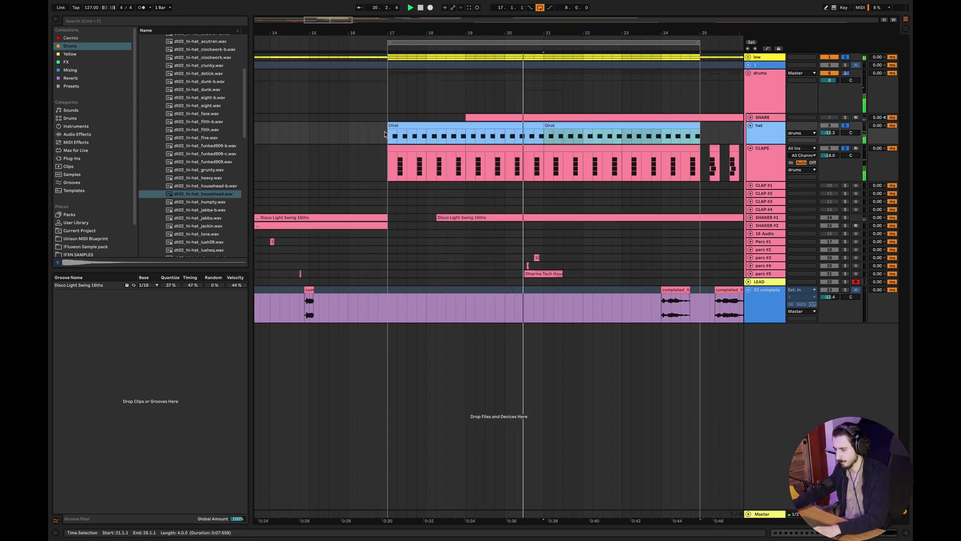
Apply the drums group's track colour to its grouped tracks and clips, including the new hat track.
right_click(770, 95)
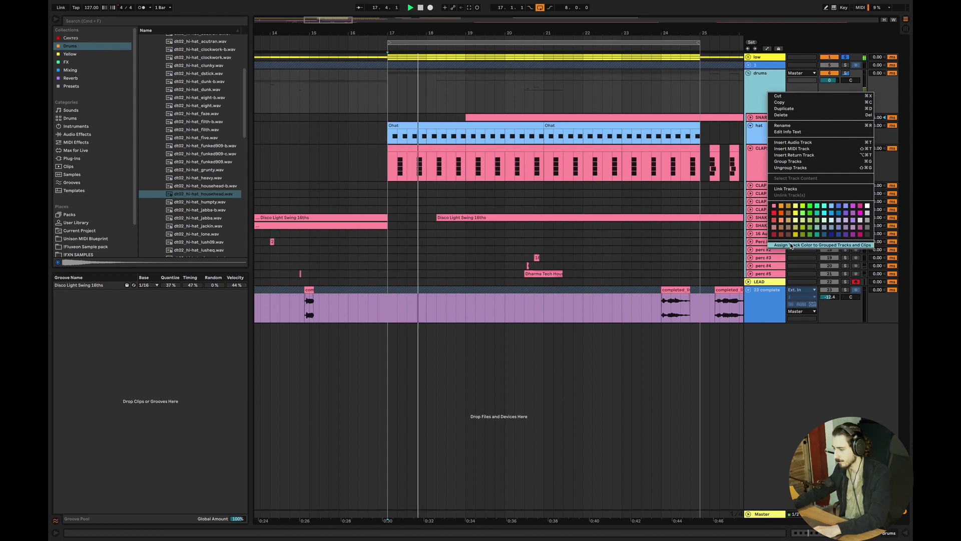
click(823, 244)
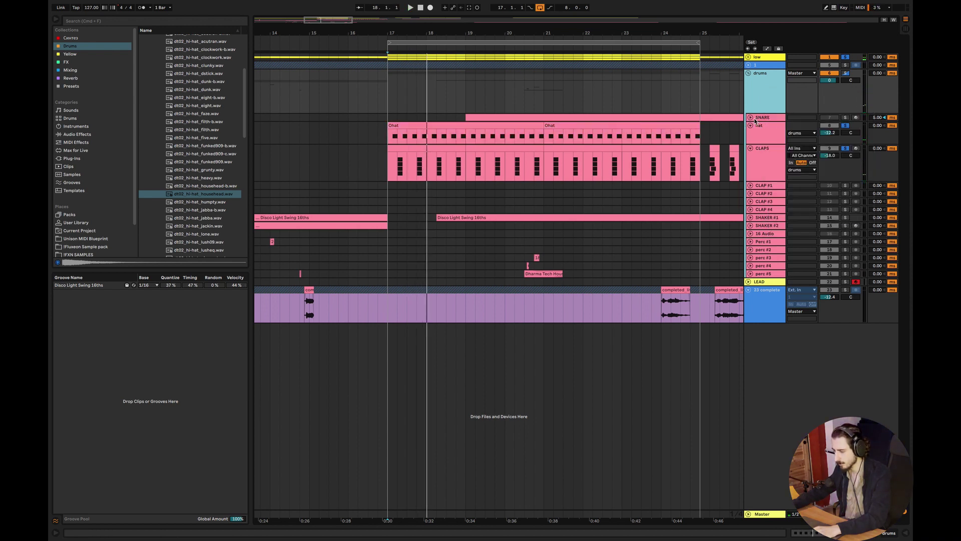
Unfold the SNARE track and move its clip so that it starts at bar 25.
click(751, 117)
click(476, 115)
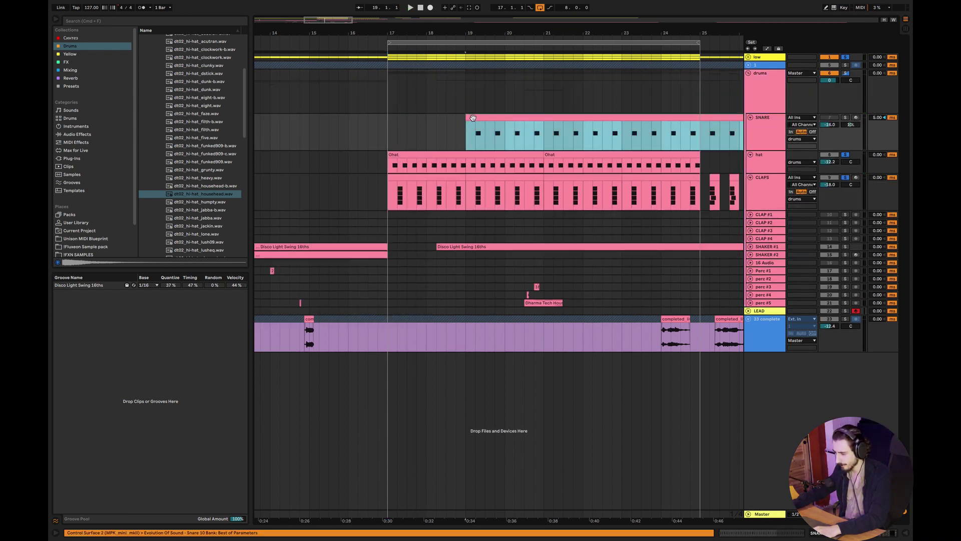
drag(472, 117, 707, 120)
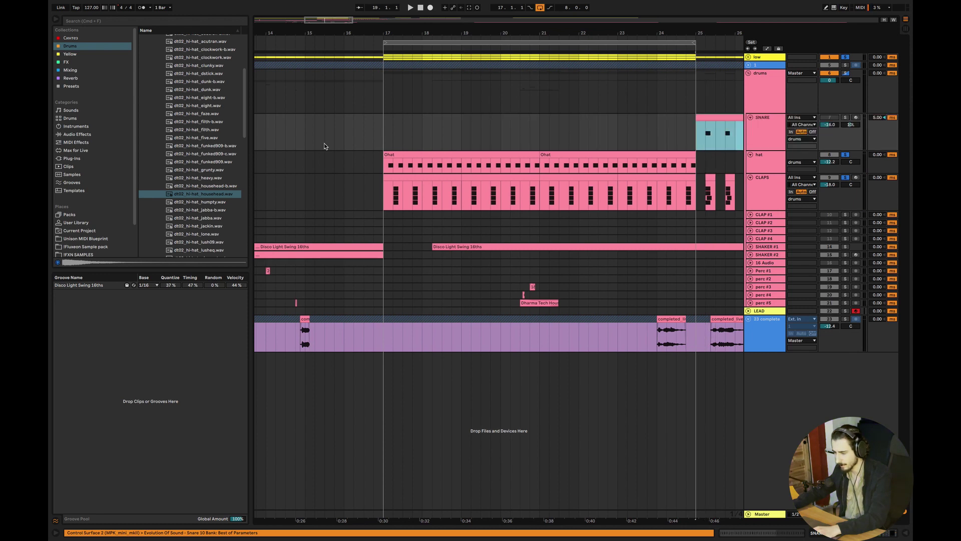
click(385, 136)
Reorder the drum tracks so hat comes first, followed by CLAPS and SNARE, and fold the CLAPS and SNARE tracks.
drag(771, 161, 769, 122)
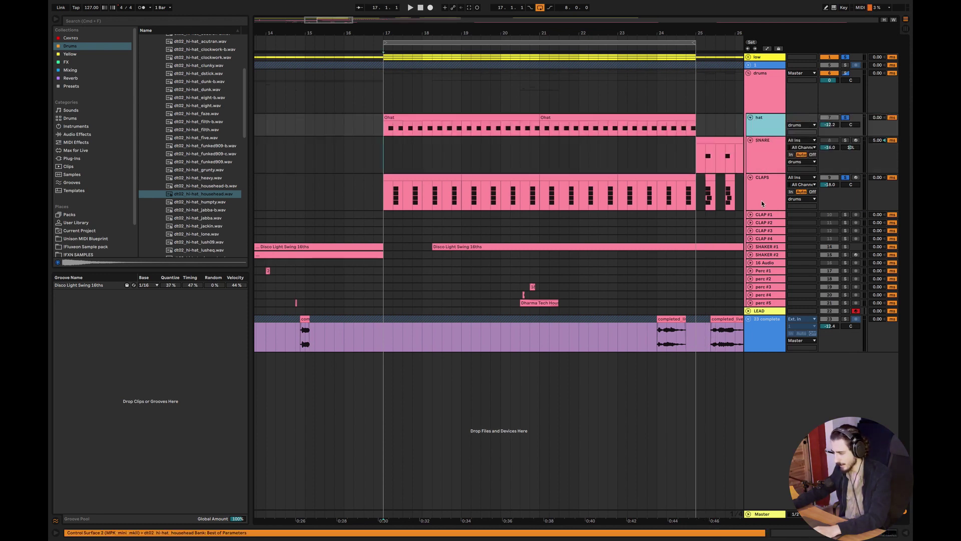
drag(763, 204, 770, 142)
click(423, 139)
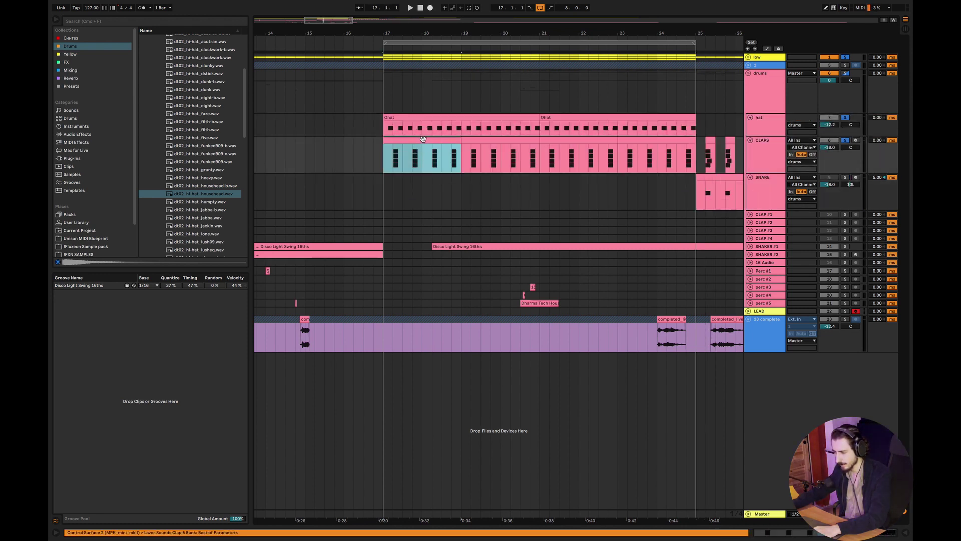
click(750, 140)
click(768, 146)
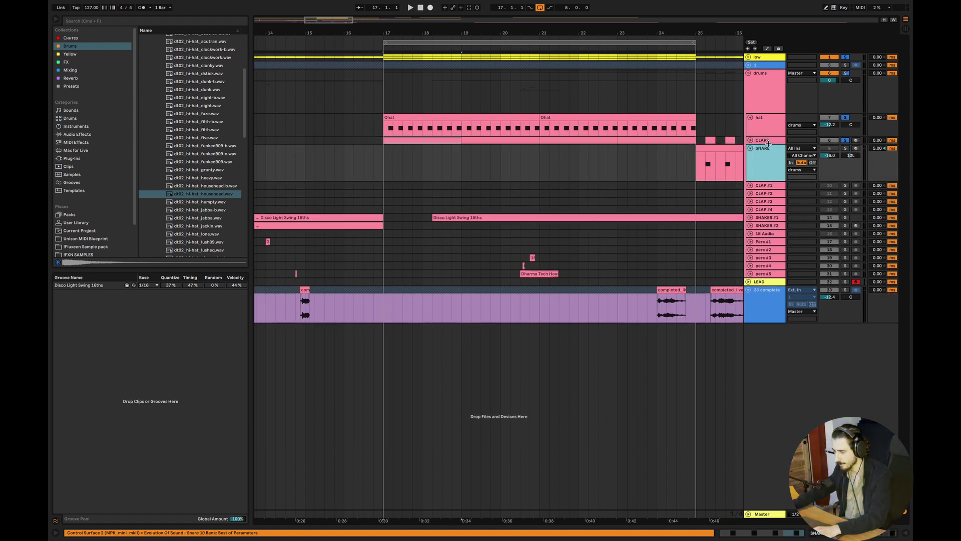
click(750, 149)
click(386, 135)
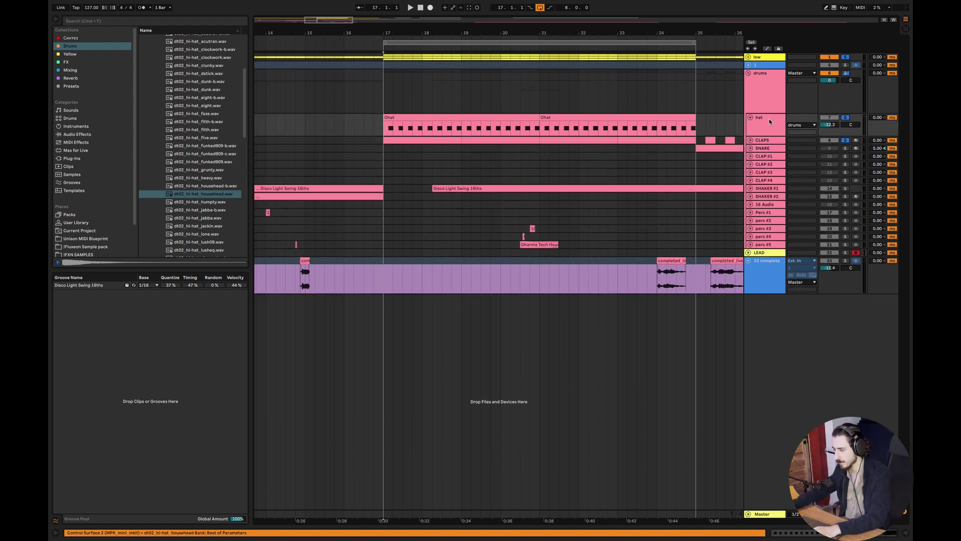
Show the hat track's devices and group its hi-hat Simpler into a Drum Rack.
double_click(771, 124)
right_click(239, 447)
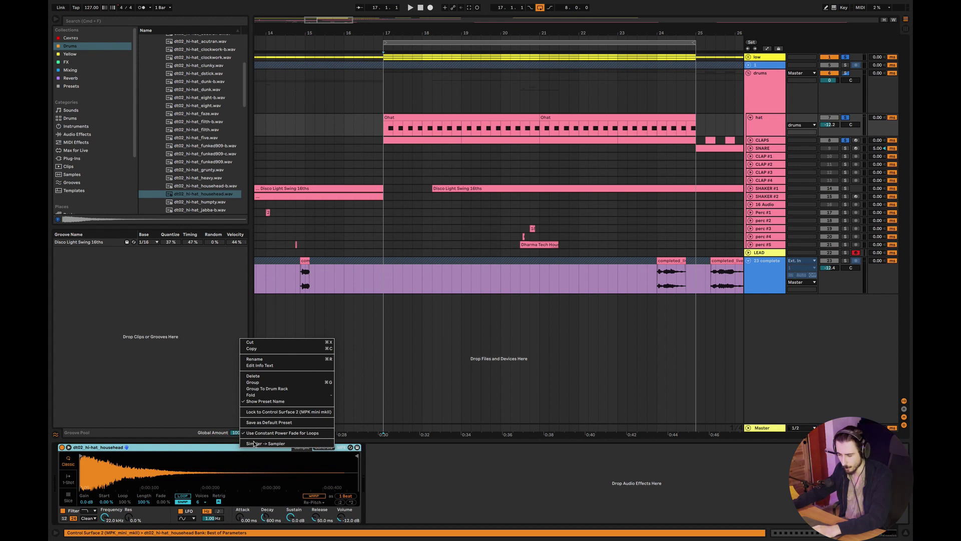
click(269, 389)
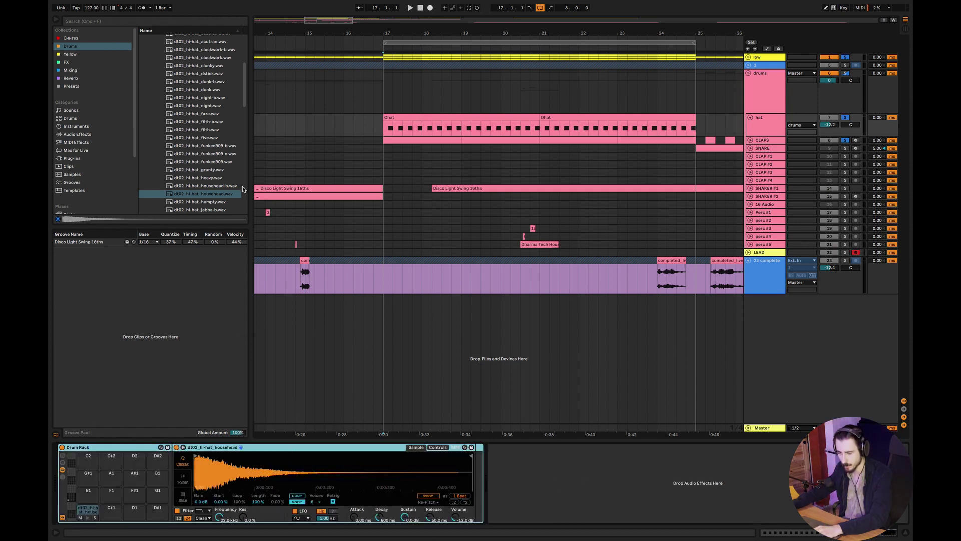
Audition further hi-hat samples and load dt02_hi-hat_lone.wav onto the Drum Rack's C#1 pad.
drag(247, 98, 243, 123)
click(203, 124)
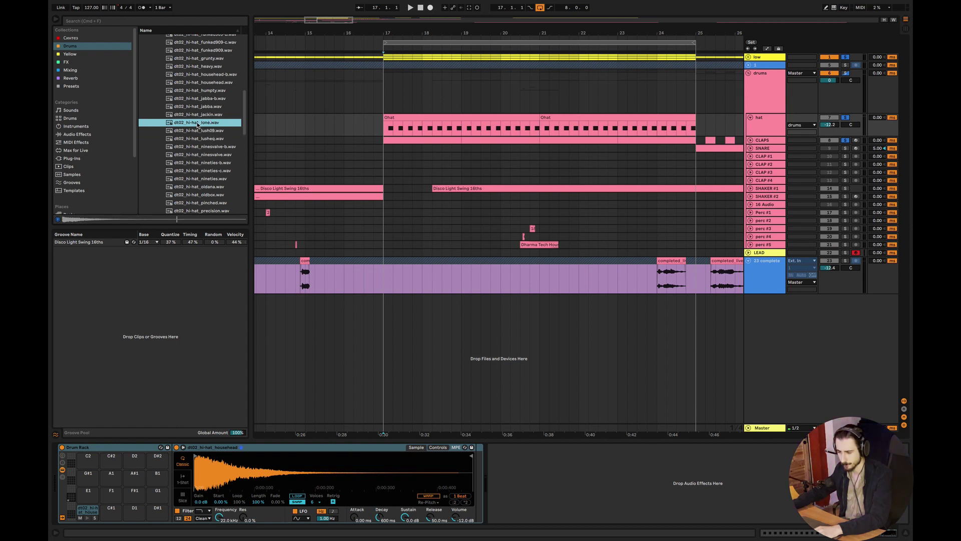
click(205, 115)
click(202, 123)
drag(228, 445, 111, 516)
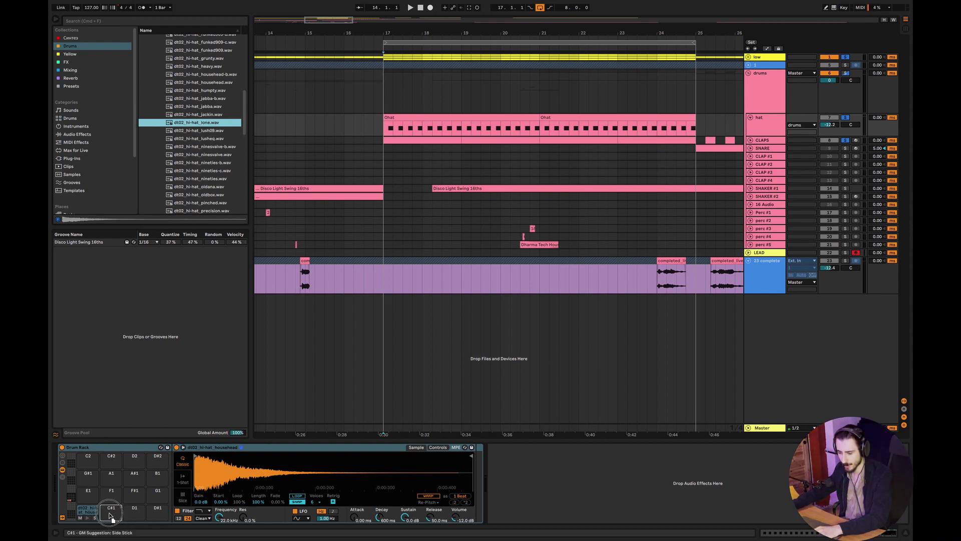
Transpose all notes of the first Ohat clip from C3 to the dt02_hi-hat_househead pad on C1 and play the result.
double_click(452, 128)
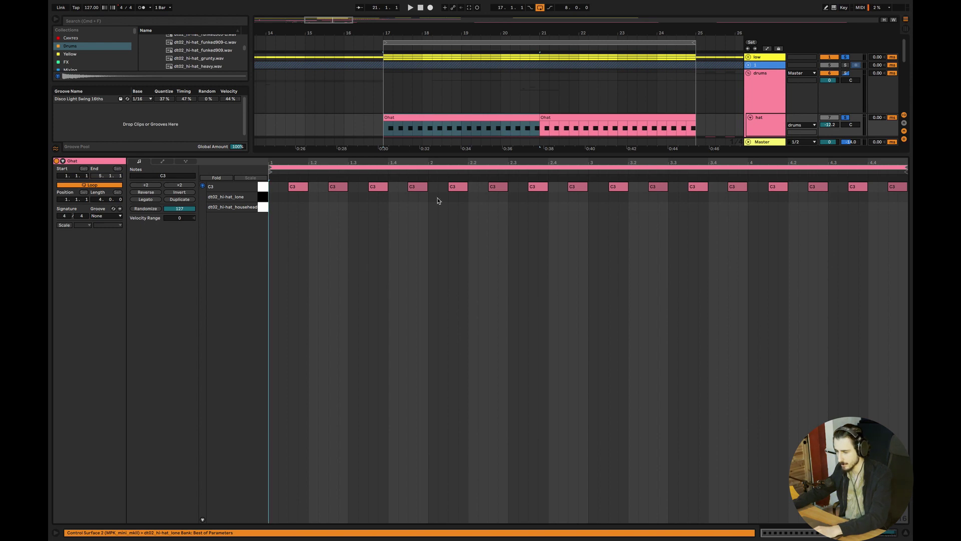
key(super+a)
key(Down)
key(Down)
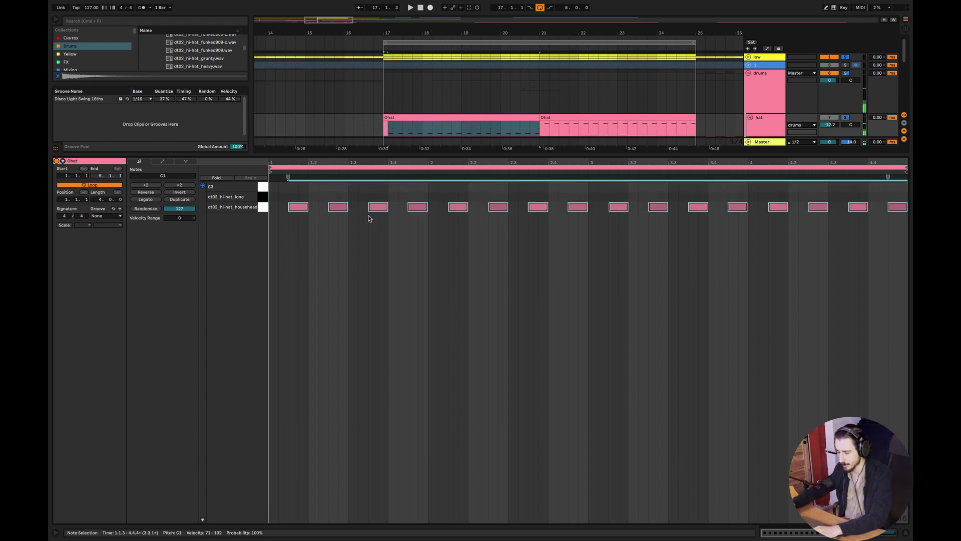
click(485, 377)
key(space)
key(space)
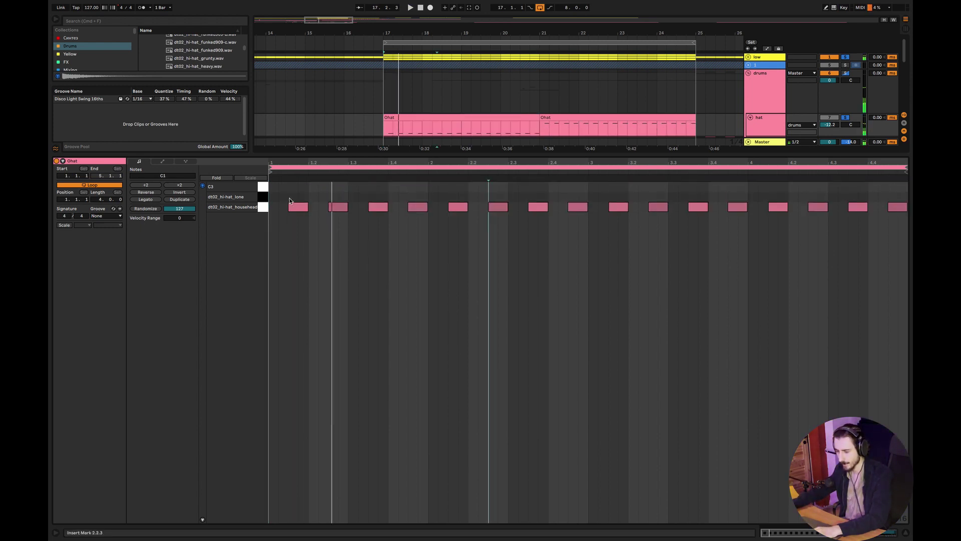
Duplicate the hat notes onto the dt02_hi-hat_lone row so both samples layer on every hit, and play the loop.
double_click(294, 197)
mouse_move(297, 198)
mouse_down()
mouse_move(287, 198)
mouse_move(910, 242)
mouse_move(304, 200)
mouse_up()
double_click(299, 199)
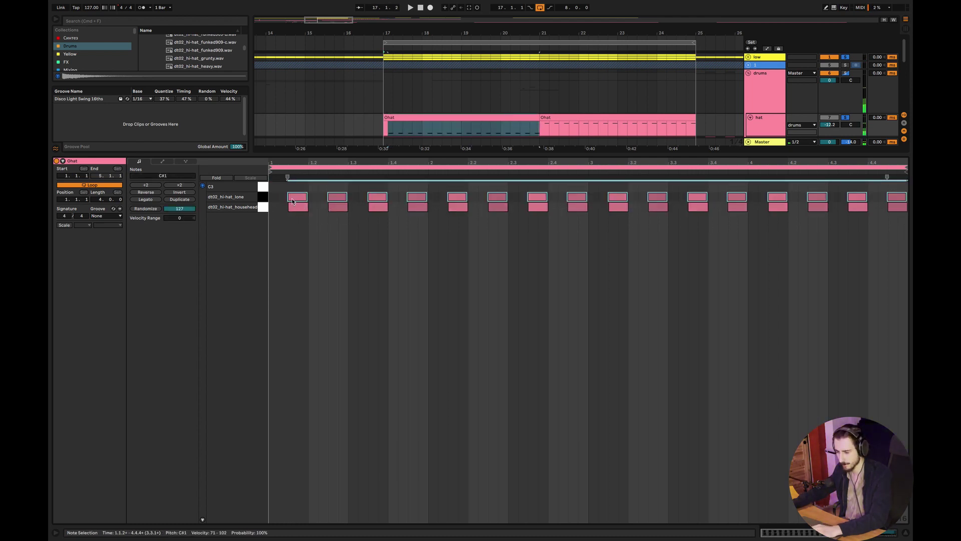
click(318, 253)
key(space)
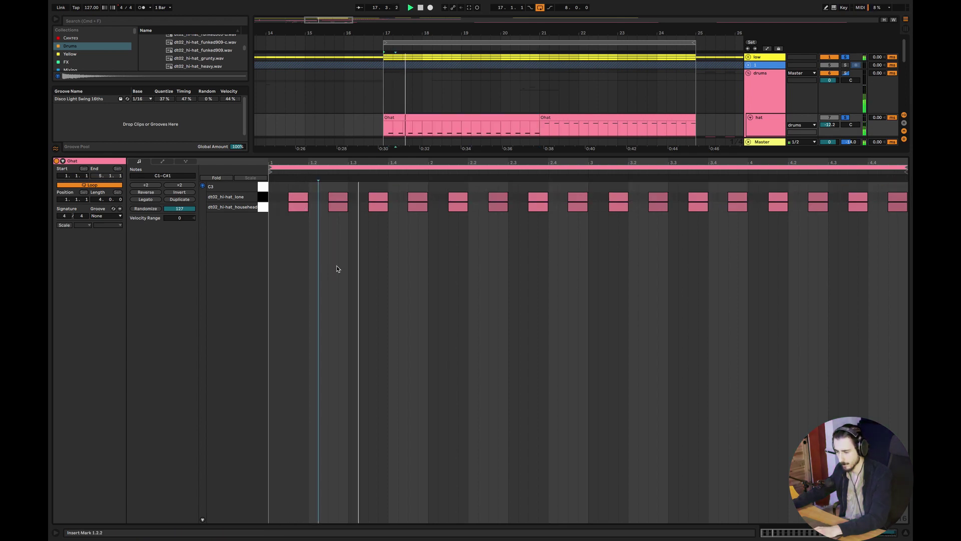
Close the note editor, duplicate the layered Ohat clip over bars 21 to 25, and make the hat track taller.
key(super+alt+l)
click(434, 120)
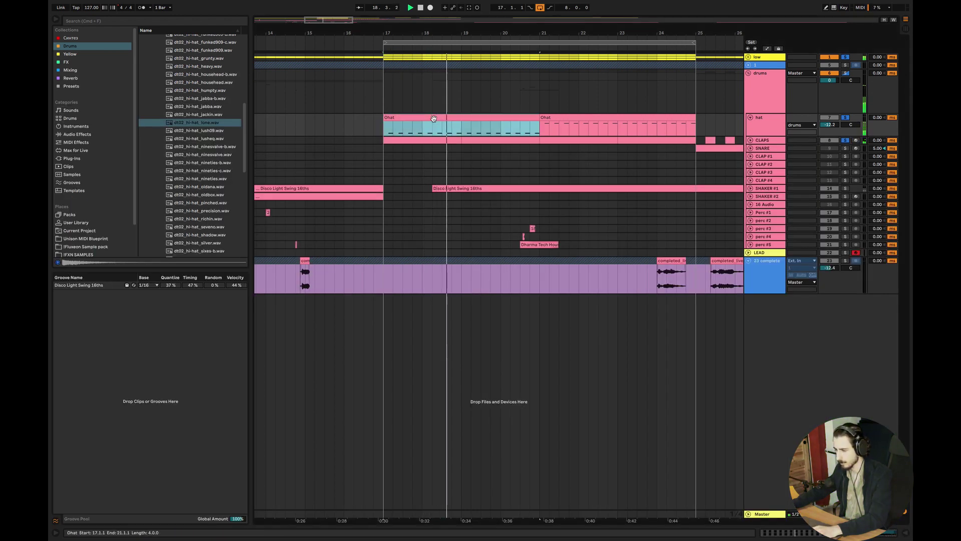
key(super+d)
drag(759, 135, 759, 160)
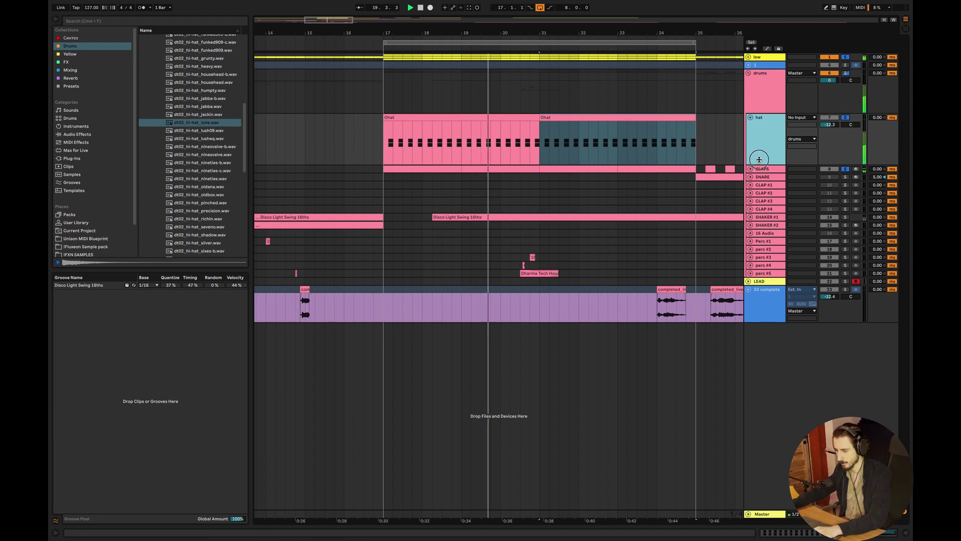
click(539, 177)
click(522, 201)
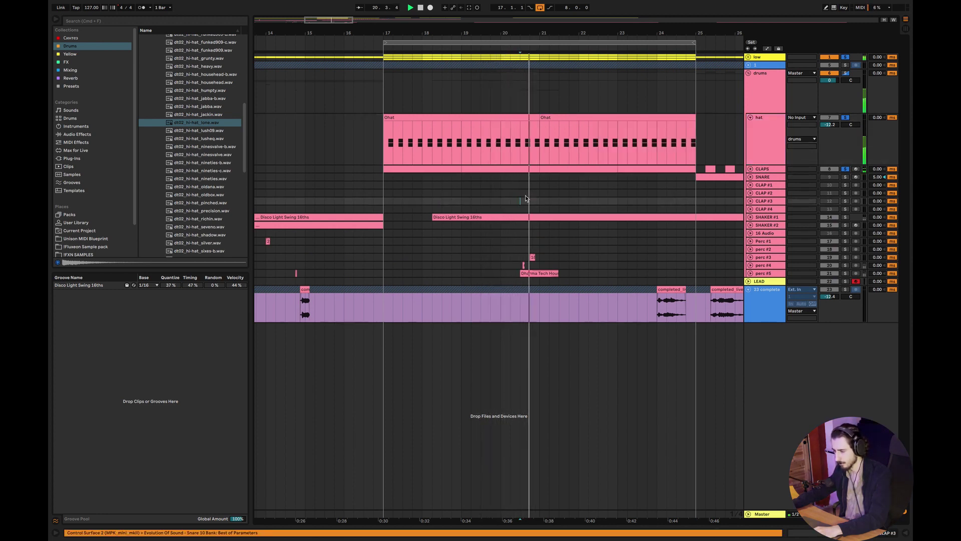
click(381, 160)
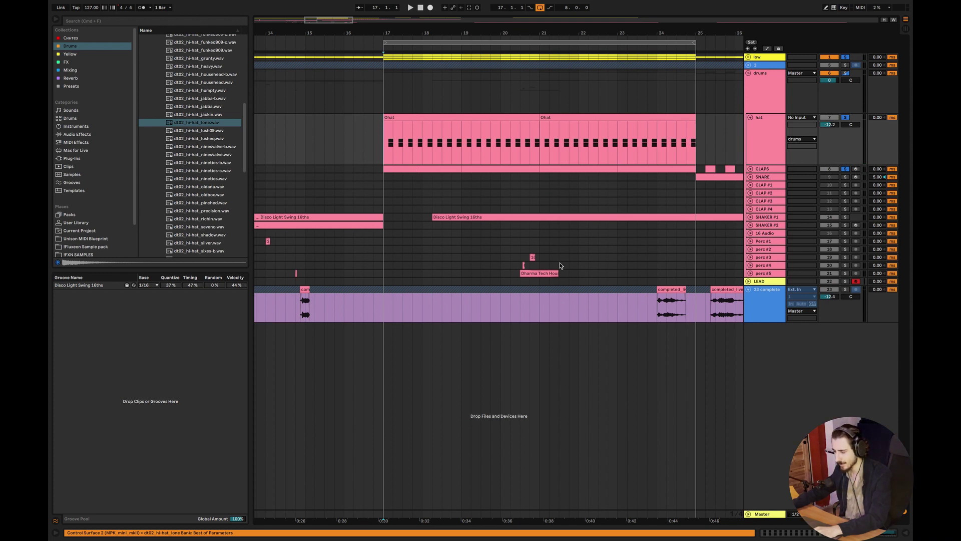
Duplicate the hat track three times and delete the three copies.
key(super+d)
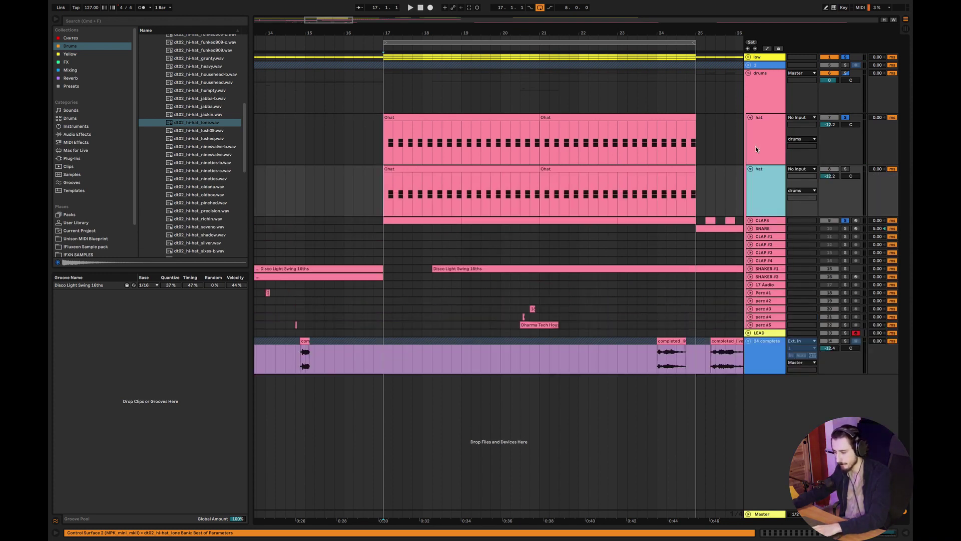
key(super+d)
key(super+d)
shift+click(765, 207)
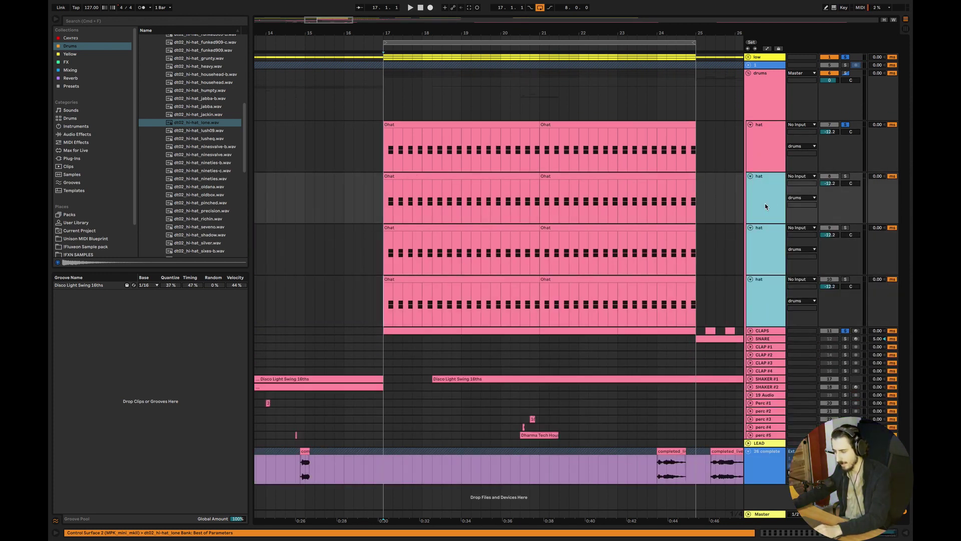
key(Delete)
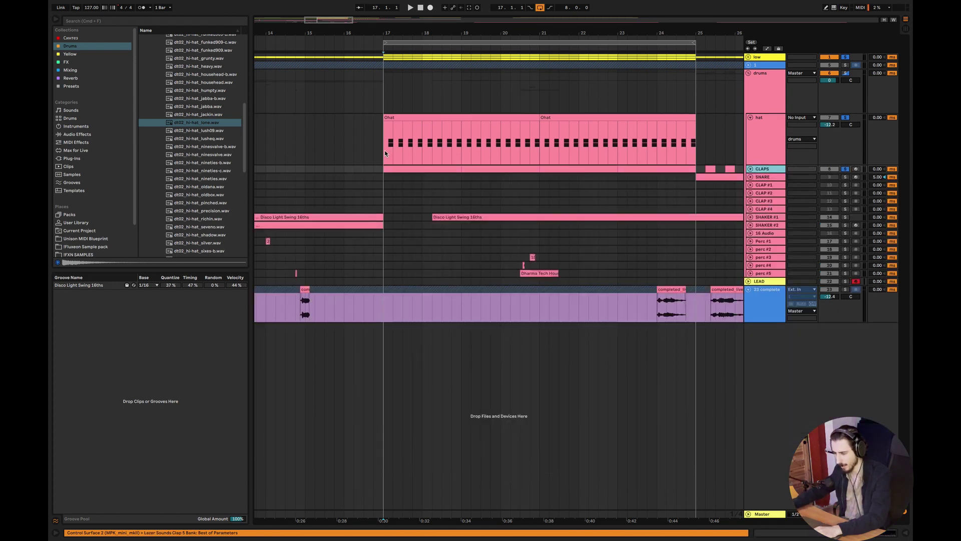
key(Up)
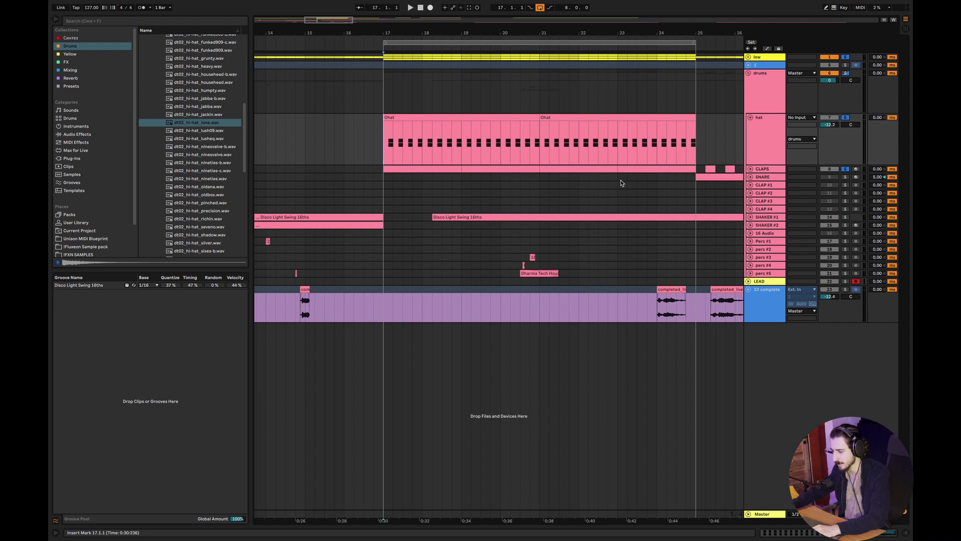
Unfold the SNARE track and move its clip so that it starts at bar 17.
click(751, 177)
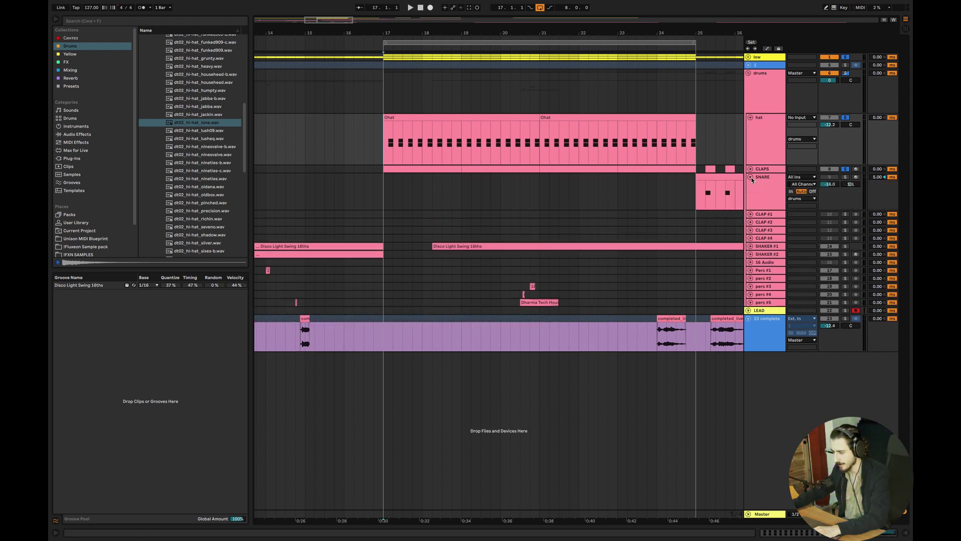
click(751, 177)
click(751, 170)
click(751, 170)
click(751, 178)
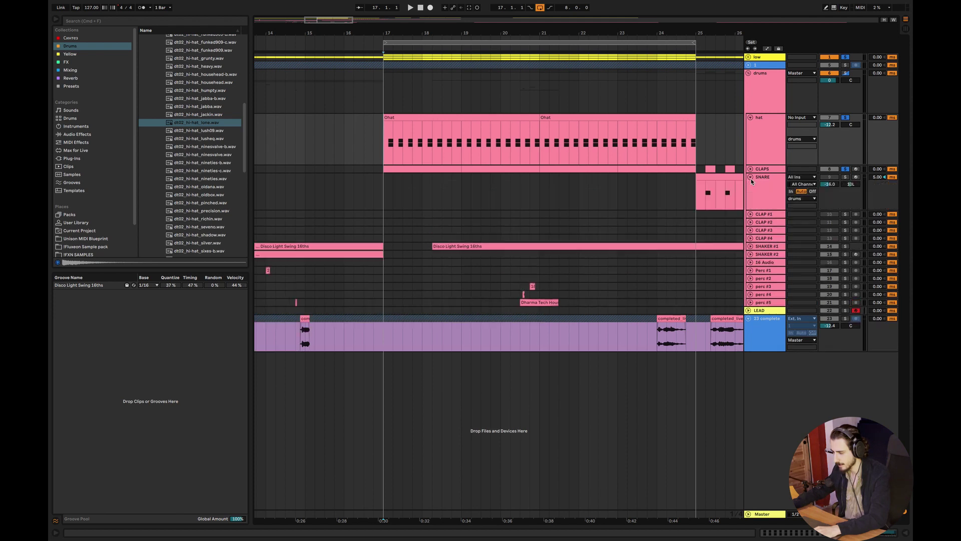
drag(715, 184, 386, 197)
Play the loop with SNARE soloed as well, centre its panning and try lowering its volume to -17.8 dB.
key(space)
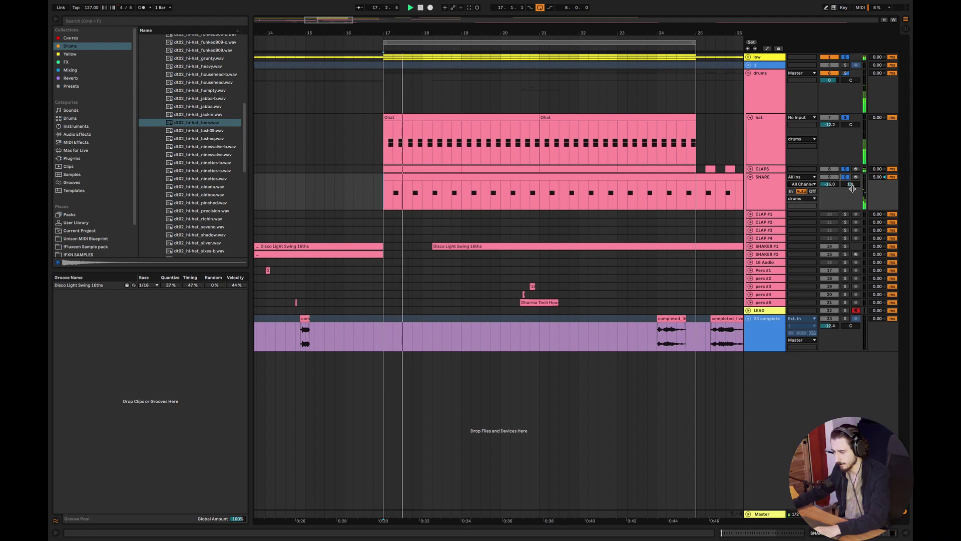
double_click(850, 186)
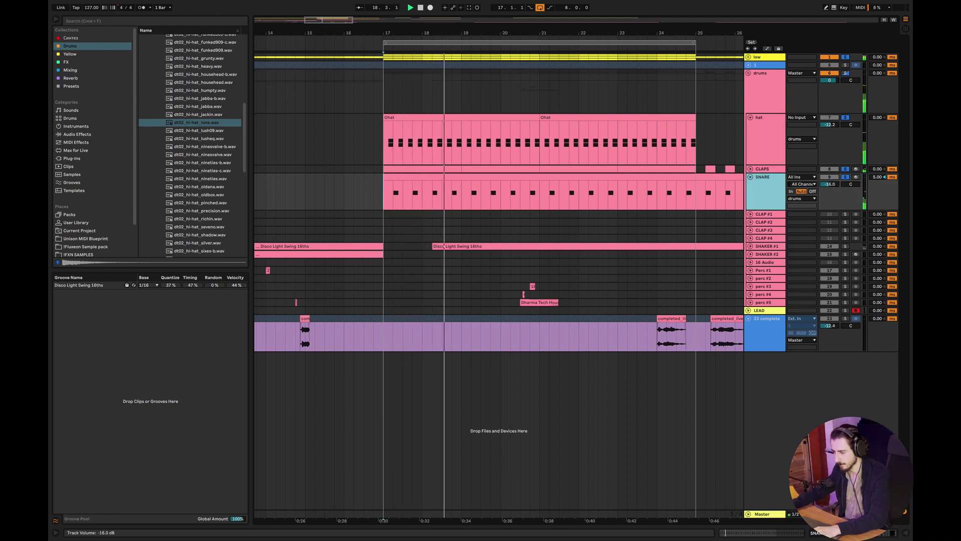
drag(830, 184, 830, 191)
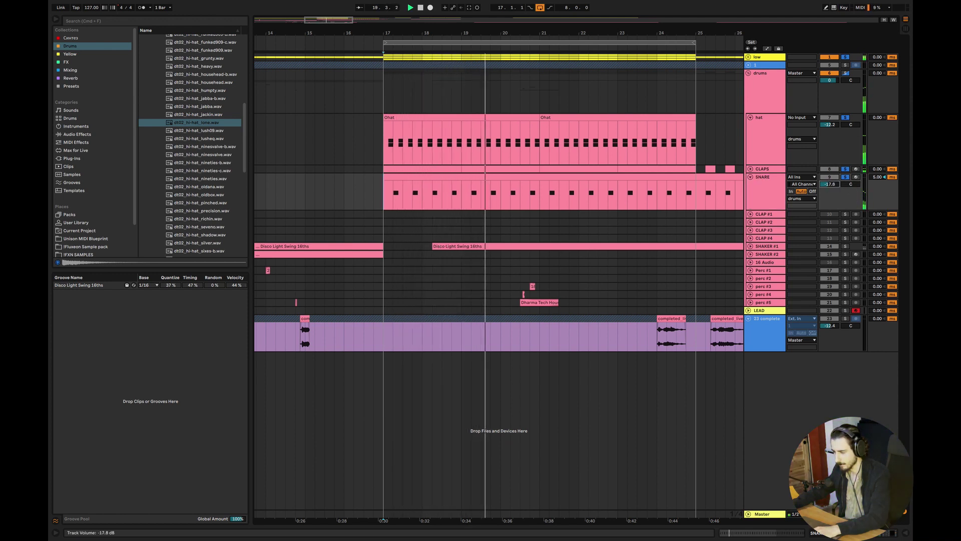
Switch the snare's Simpler to Classic mode and set decay to 698 ms, sustain to -19 dB and release to 93.7 ms.
click(772, 195)
double_click(772, 196)
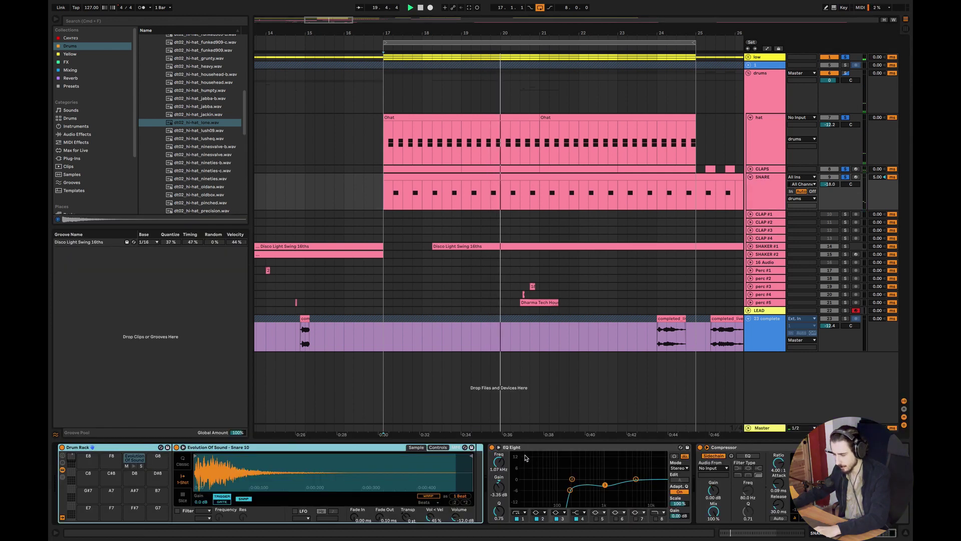
key(space)
key(space)
click(182, 461)
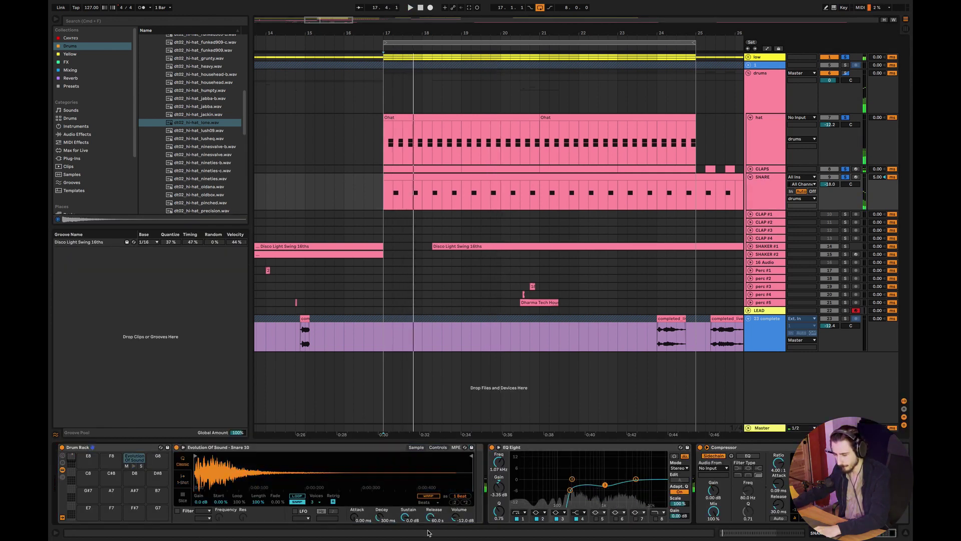
key(space)
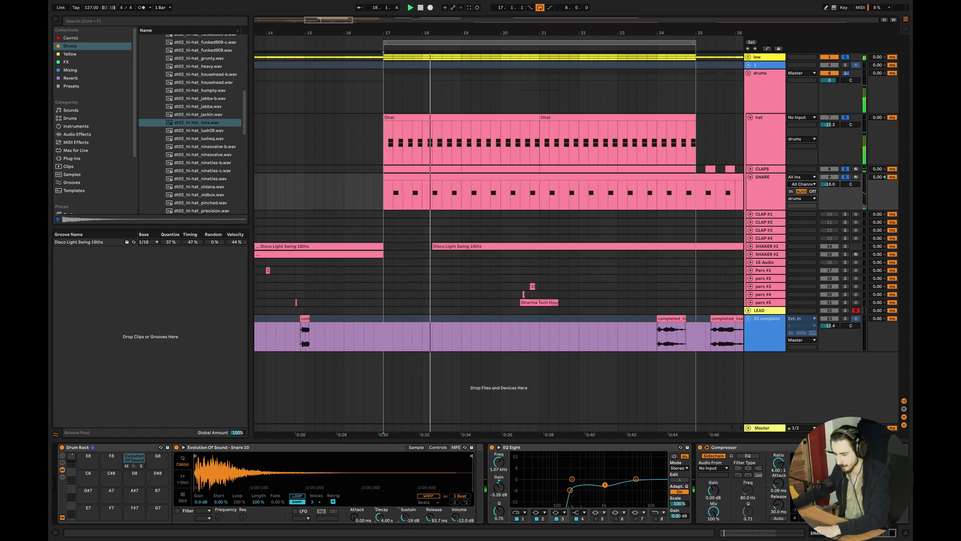
key(space)
Clear the other solos, solo only SNARE and raise its volume to -13.0 dB during playback.
click(845, 177)
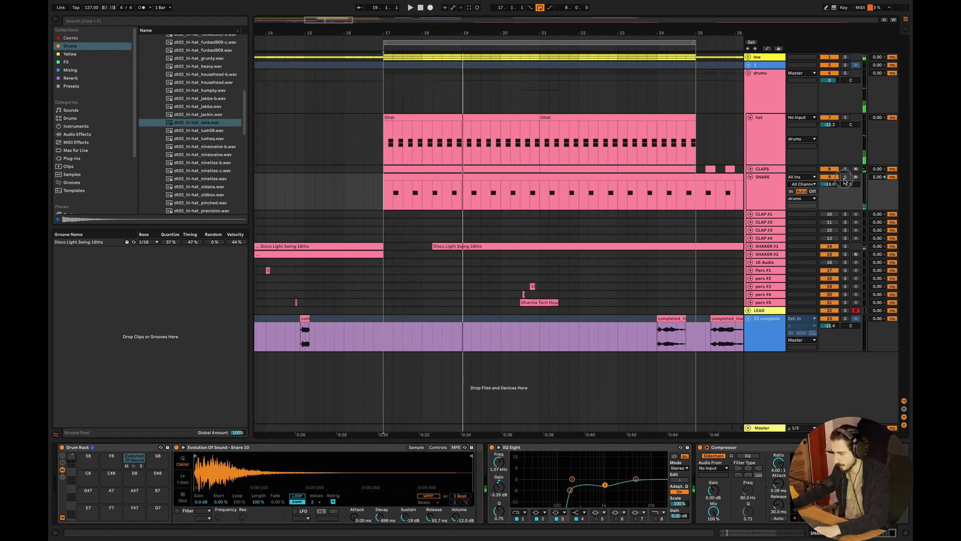
click(845, 176)
key(space)
mouse_move(830, 184)
mouse_down()
mouse_move(830, 172)
mouse_move(834, 184)
mouse_up()
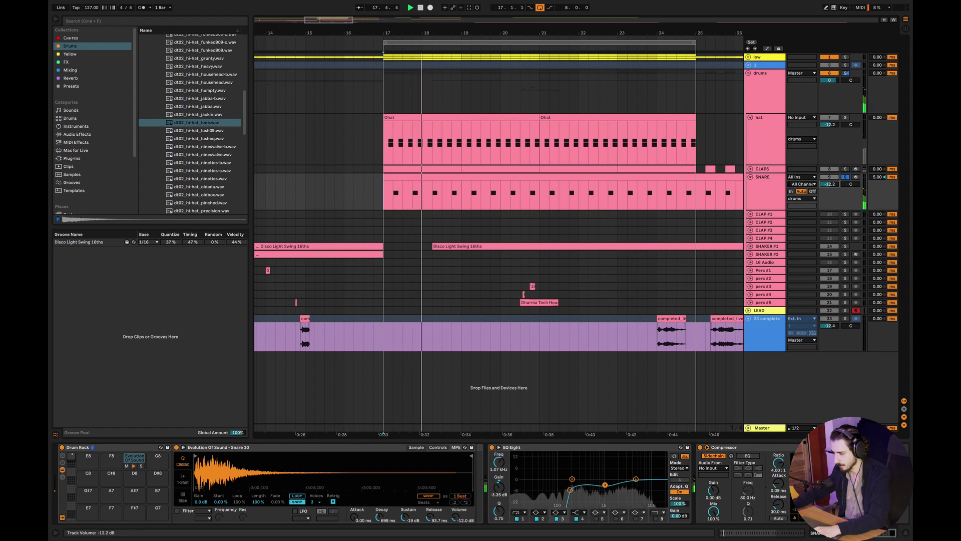
key(space)
Solo CLAPS together with SNARE and play the loop from bar 17.
click(846, 163)
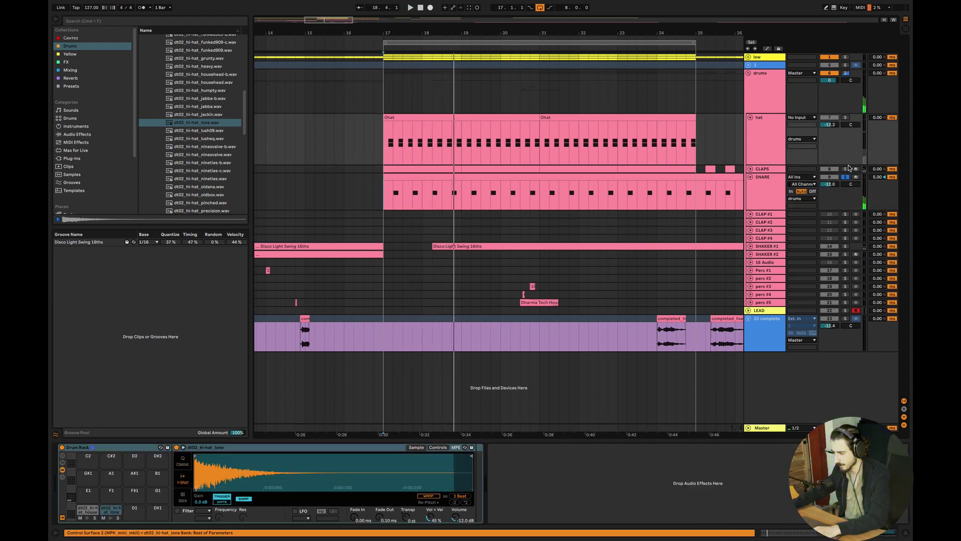
click(845, 170)
key(space)
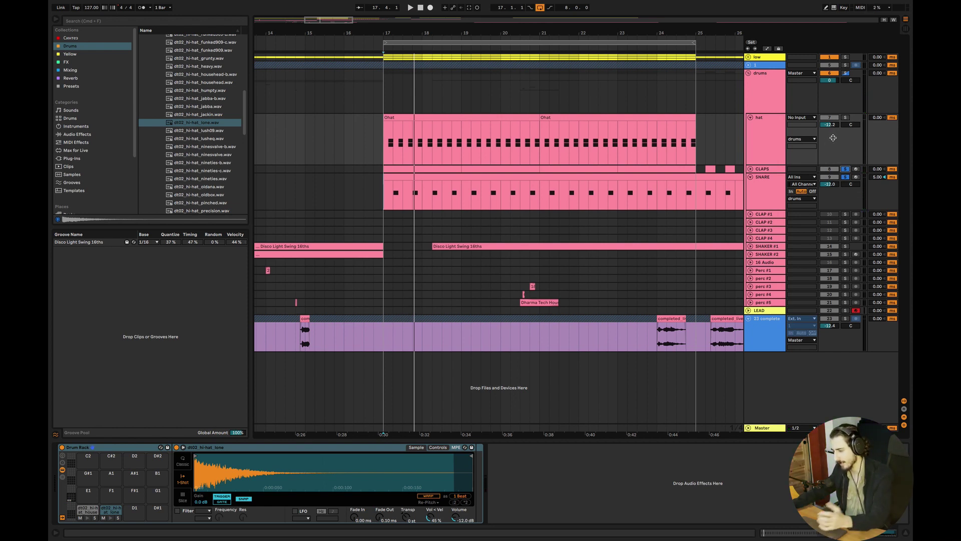
Play the loop with the hat track and the low group soloed in addition to CLAPS and SNARE.
key(space)
click(846, 117)
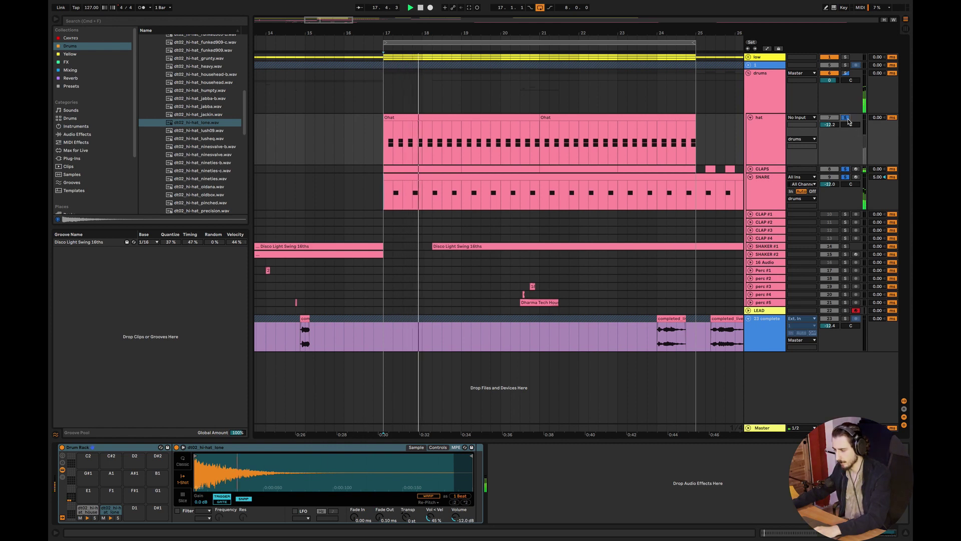
click(397, 198)
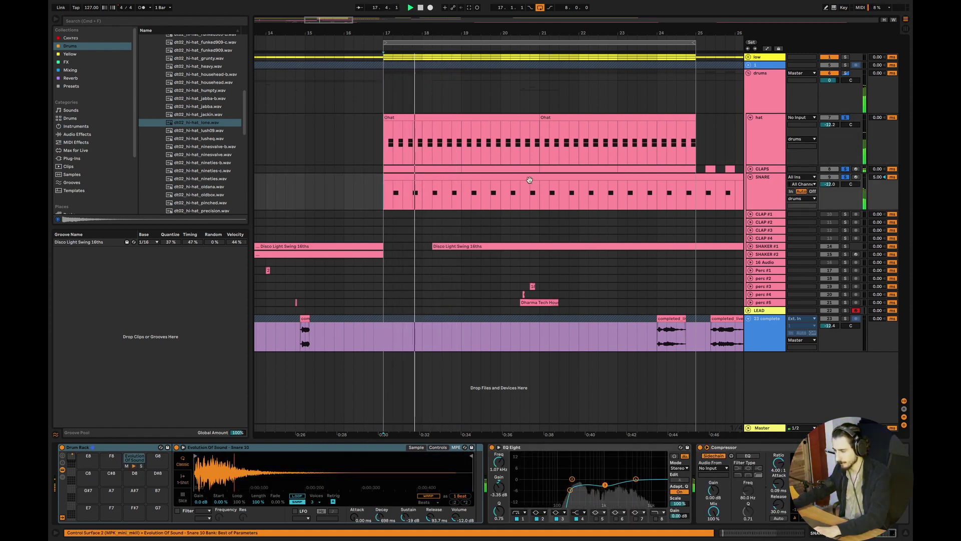
click(845, 58)
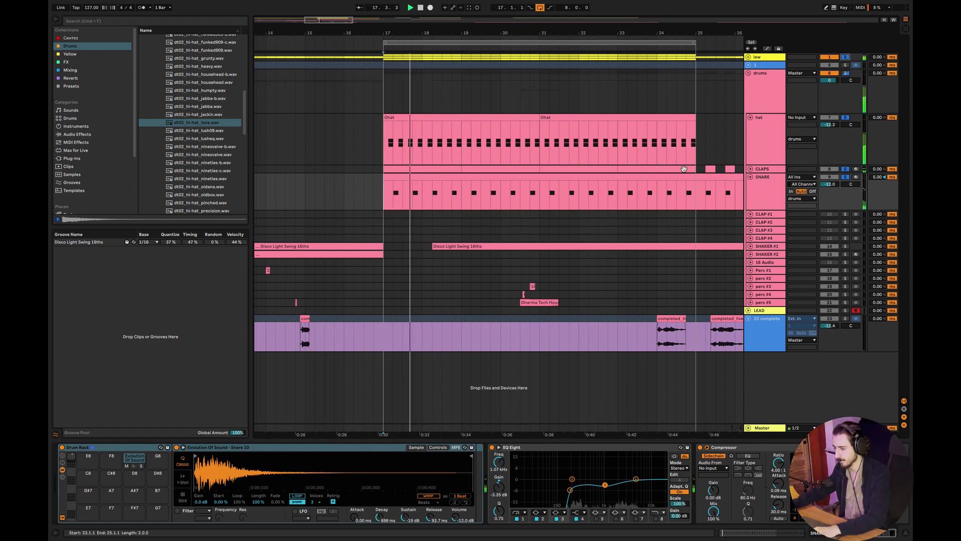
Adjust the Simpler envelope of the househead hi-hat in the hat track's Drum Rack and play the loop.
click(758, 142)
click(89, 511)
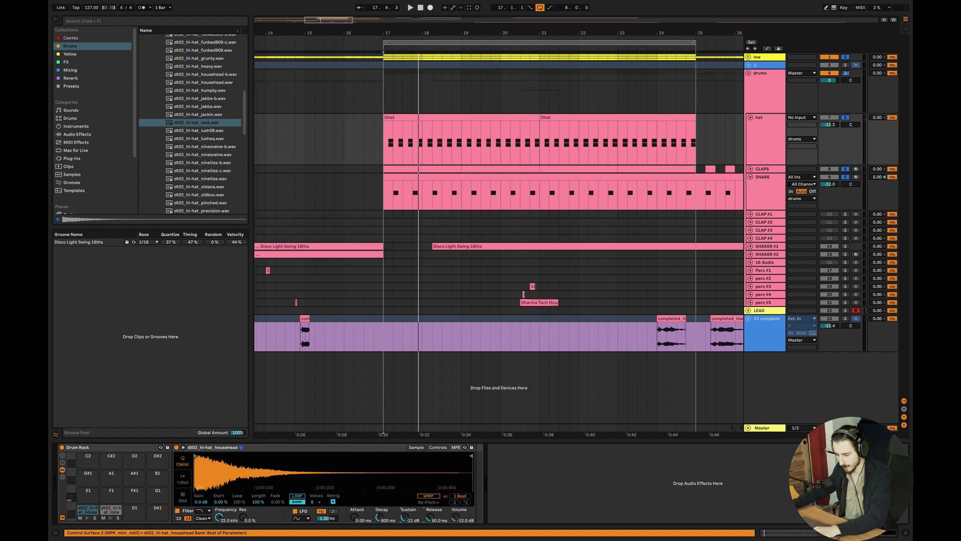
drag(404, 517, 380, 519)
key(space)
Switch the rack's other hi-hat to Classic mode and set decay to 317 ms, sustain to -35 dB and release to 21.2 ms.
click(111, 510)
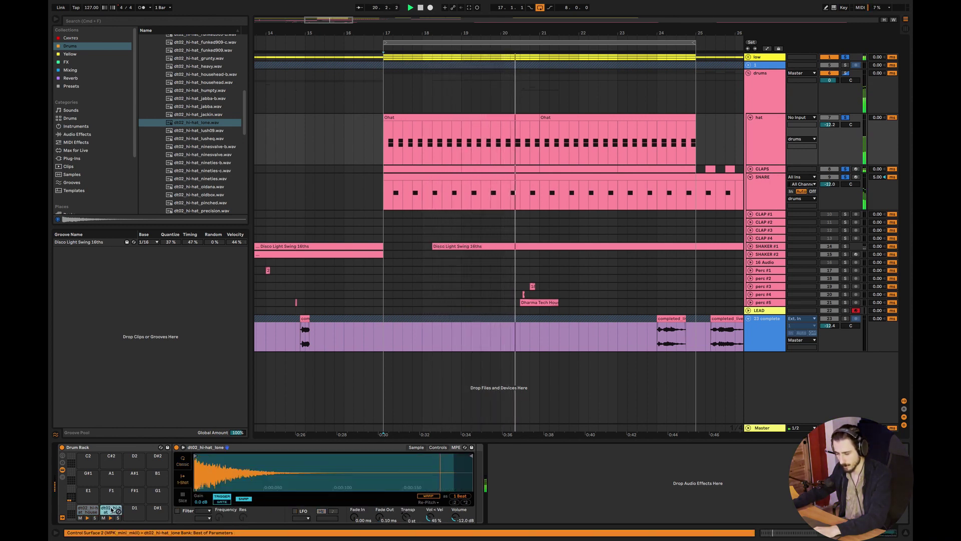
key(space)
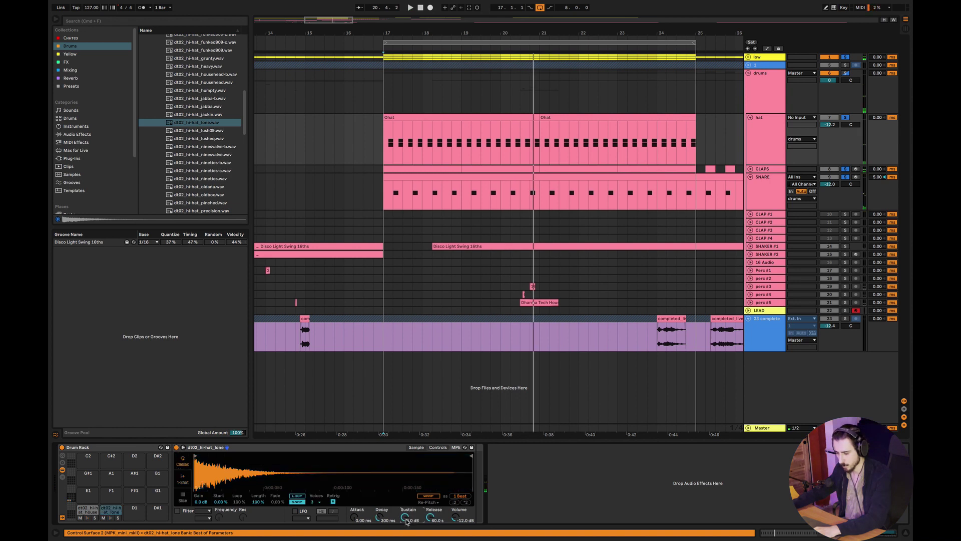
key(space)
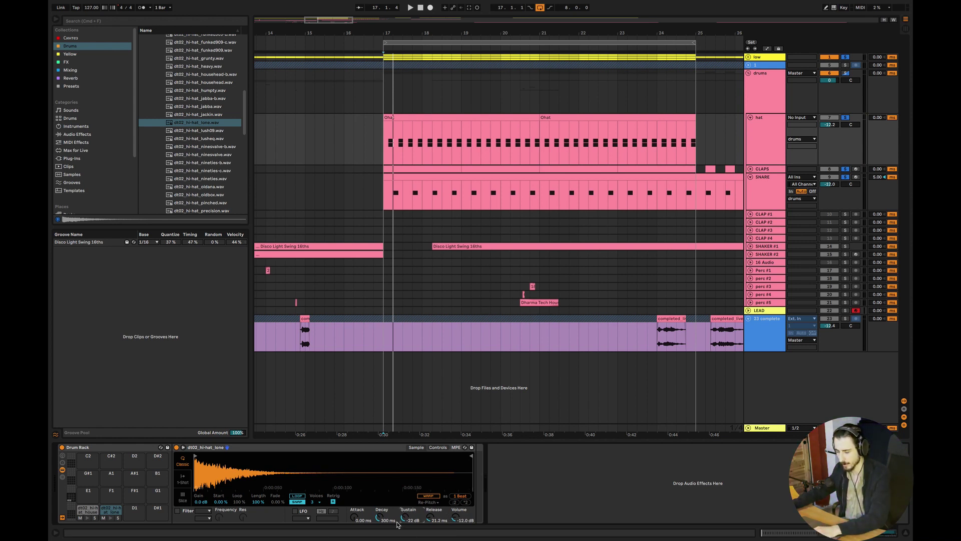
key(space)
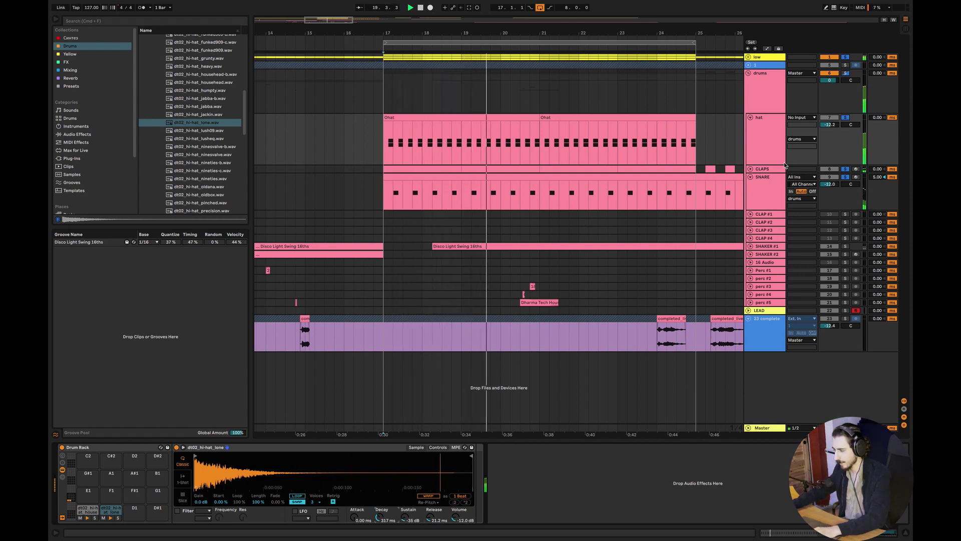
Fold the SNARE track and delete the CLAP #1 to CLAP #4 tracks from the drums group.
click(750, 178)
key(space)
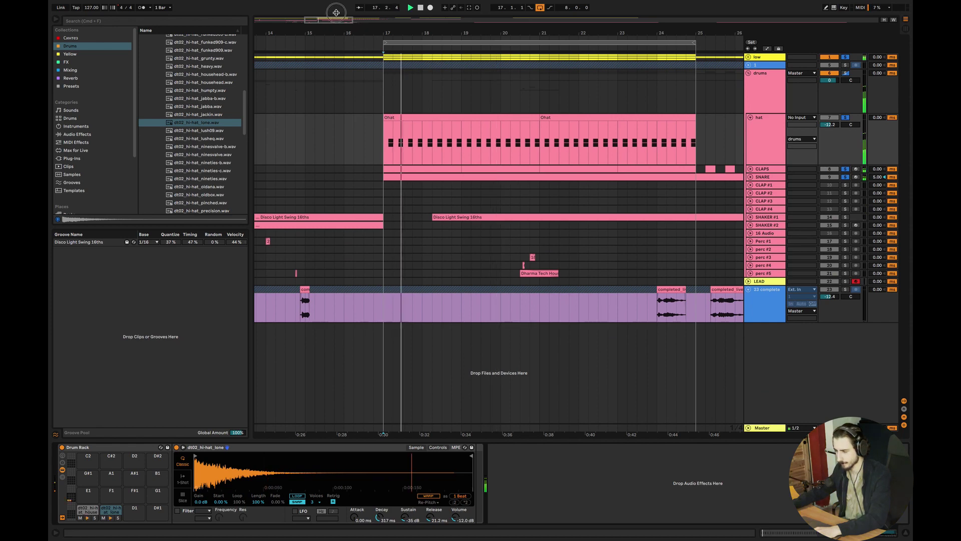
drag(325, 20, 327, 5)
key(space)
click(765, 188)
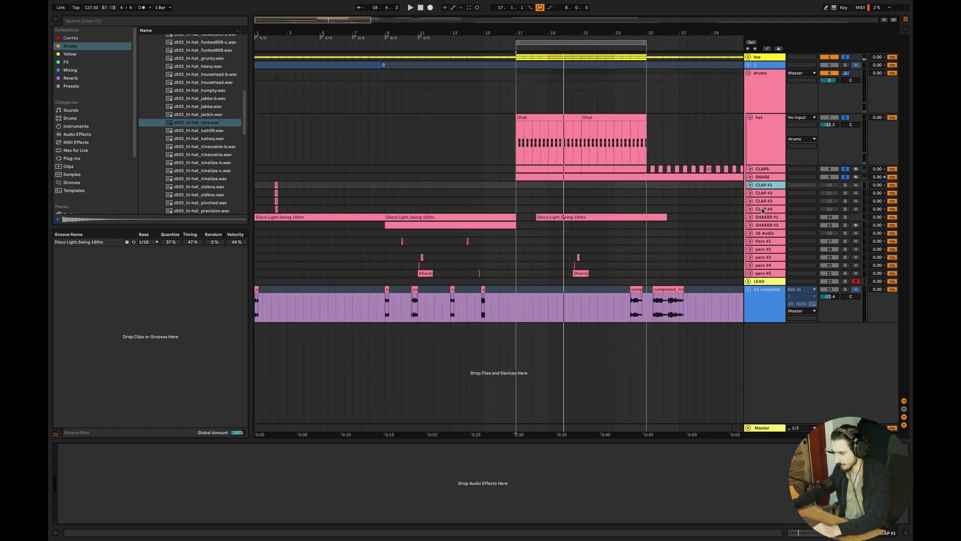
shift+click(763, 209)
key(Delete)
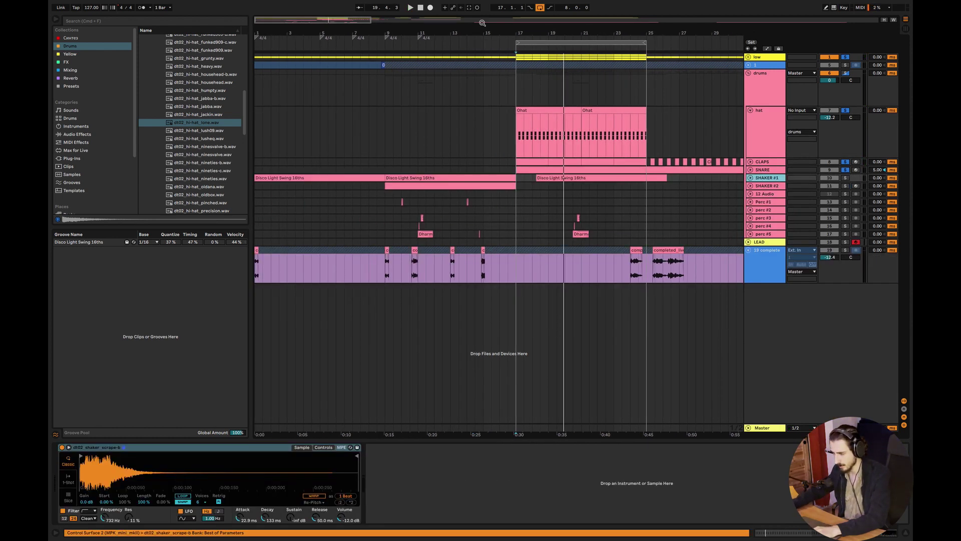
Move the SHAKER #1 clip to bar 17, shorten it to four bars and duplicate it to fill the loop up to bar 25.
drag(350, 18, 395, 41)
click(750, 178)
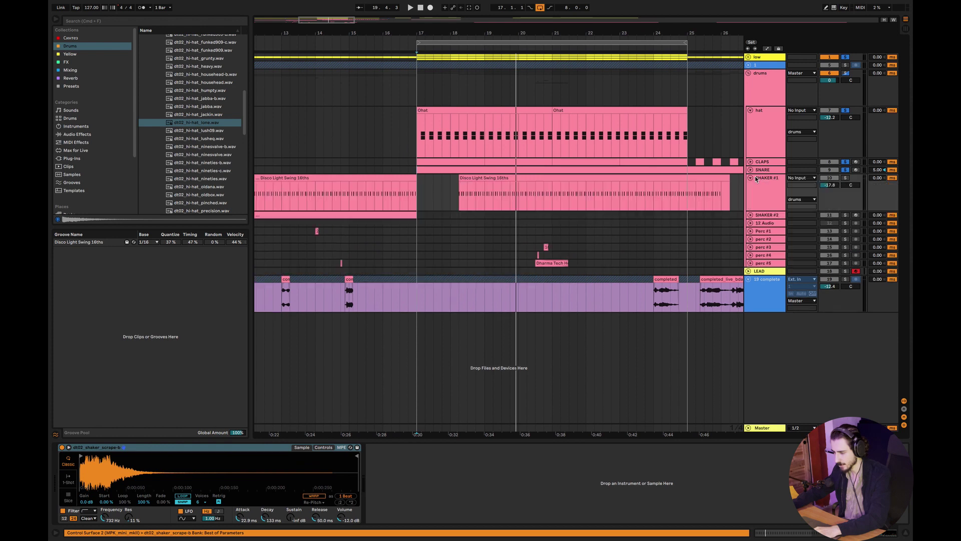
drag(475, 193, 432, 188)
drag(682, 180, 541, 199)
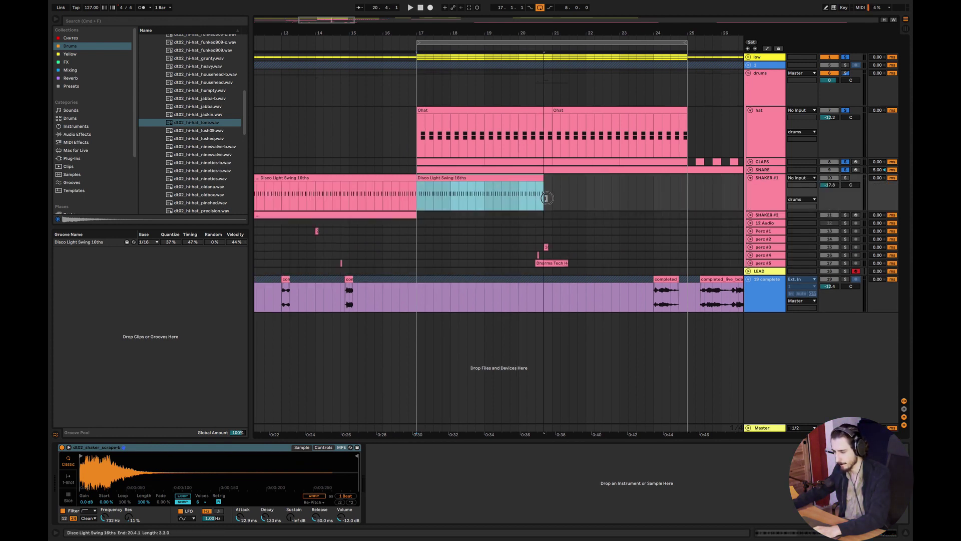
key(ctrl+d)
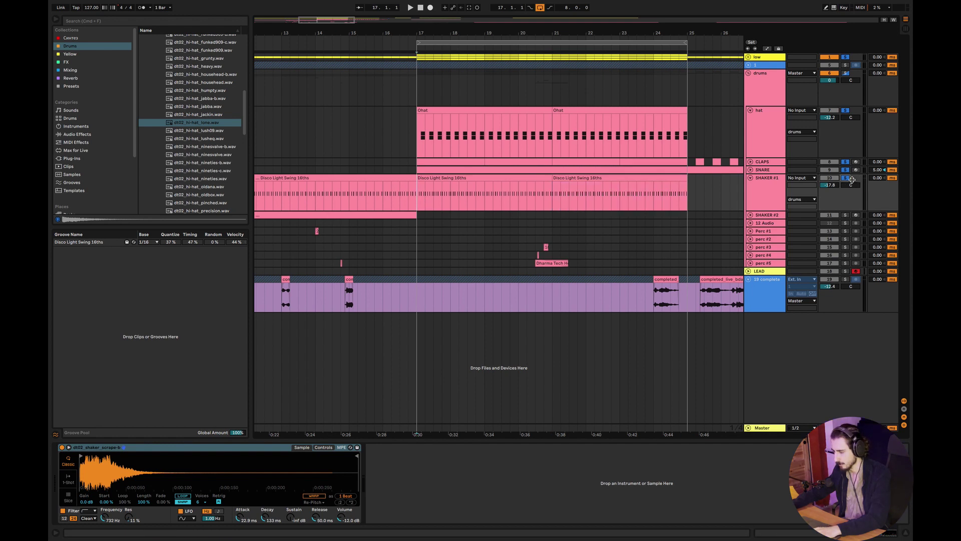
Play the loop with SHAKER #1 soloed too, lowering its volume to -18.0 dB and setting its Simpler decay to 224 ms.
key(space)
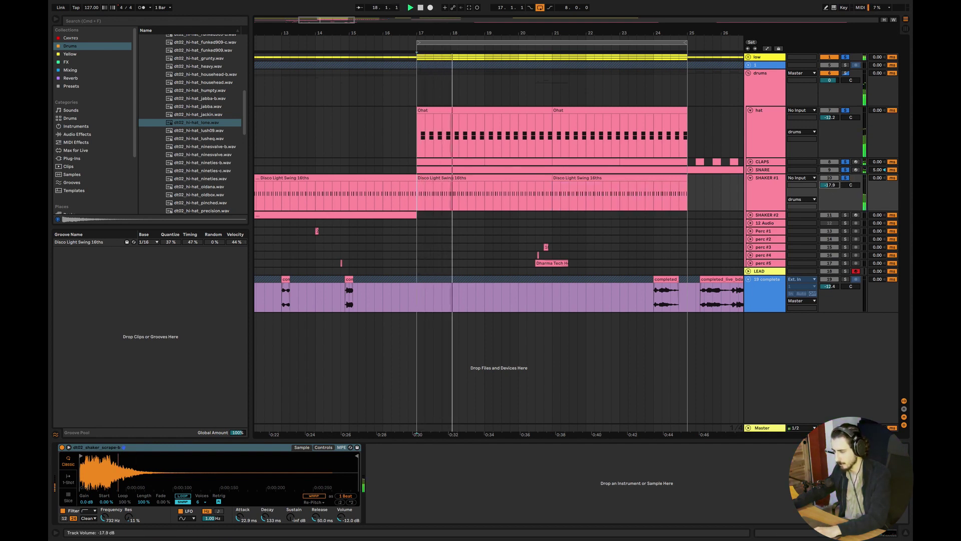
key(space)
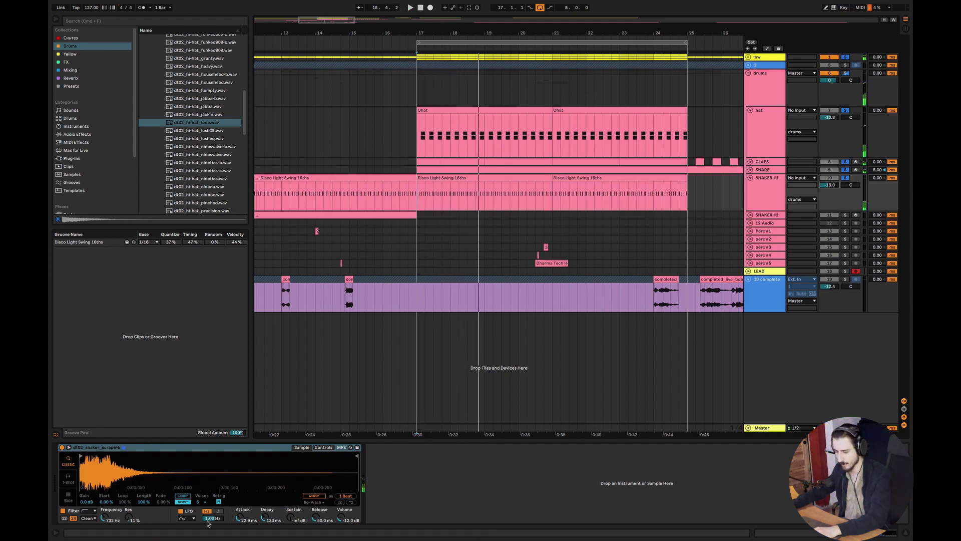
key(space)
mouse_move(264, 518)
mouse_down()
mouse_move(265, 506)
mouse_move(264, 522)
mouse_up()
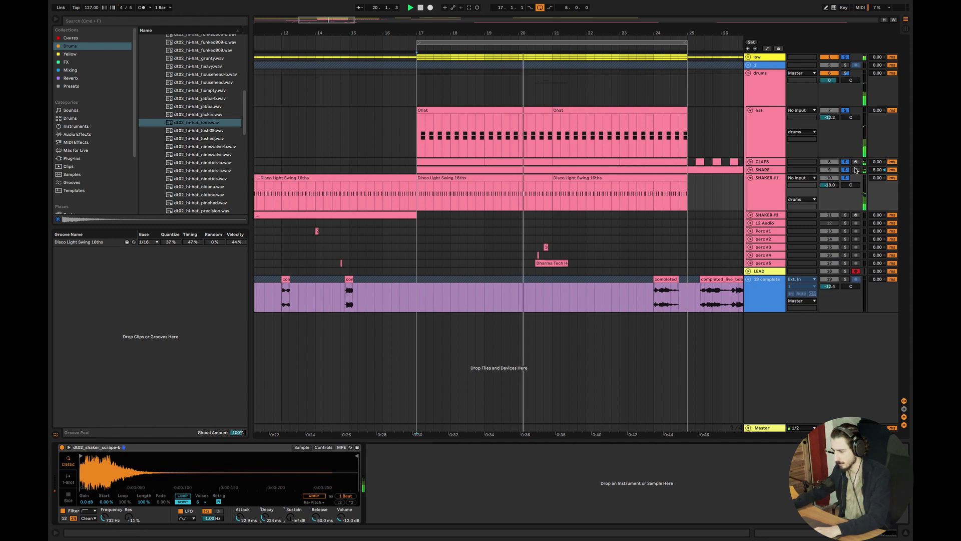
Clear all the solos and play the loop with every track audible, including the percussion tracks.
click(503, 262)
click(505, 264)
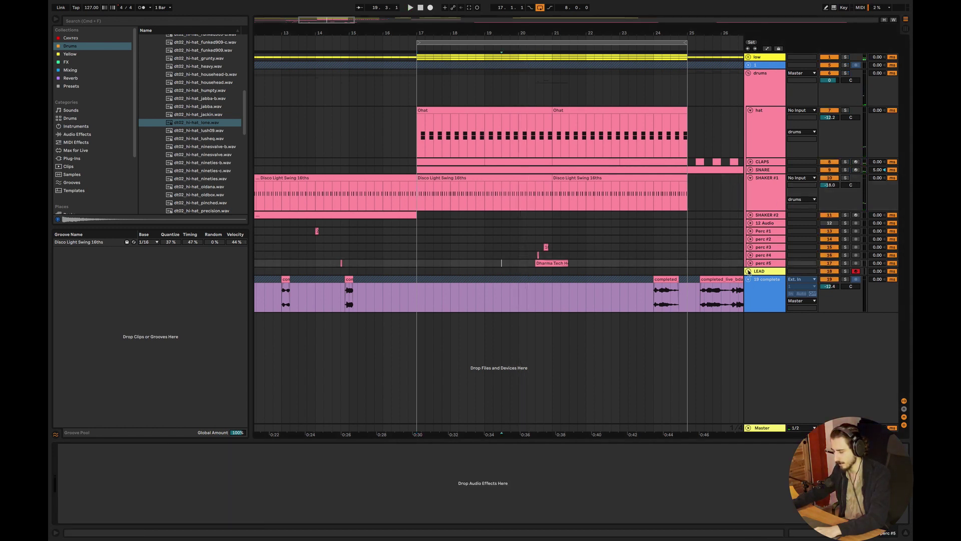
click(606, 248)
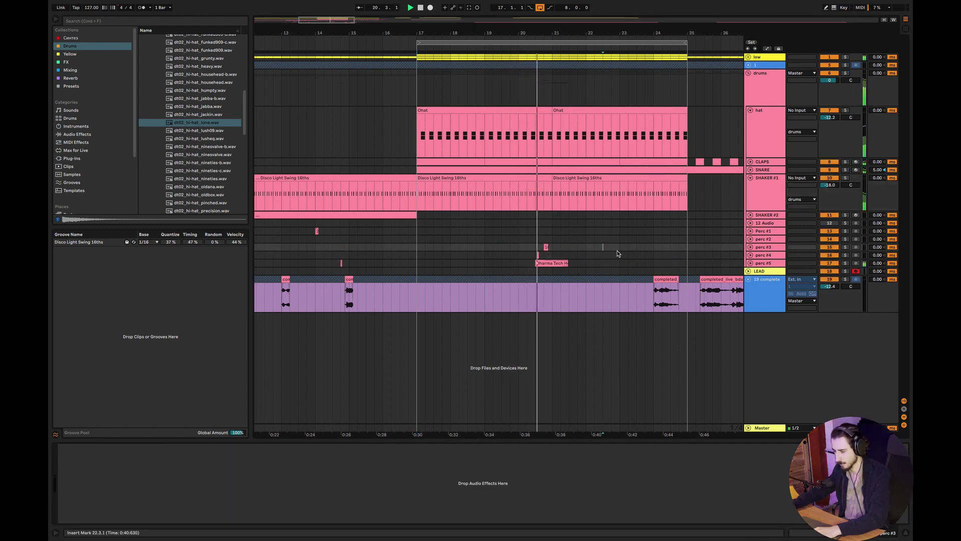
click(409, 263)
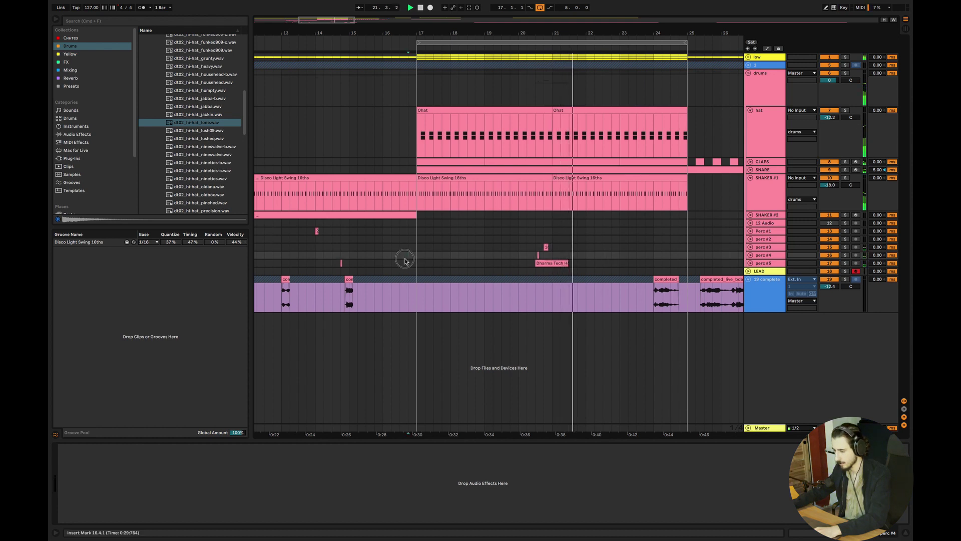
click(400, 247)
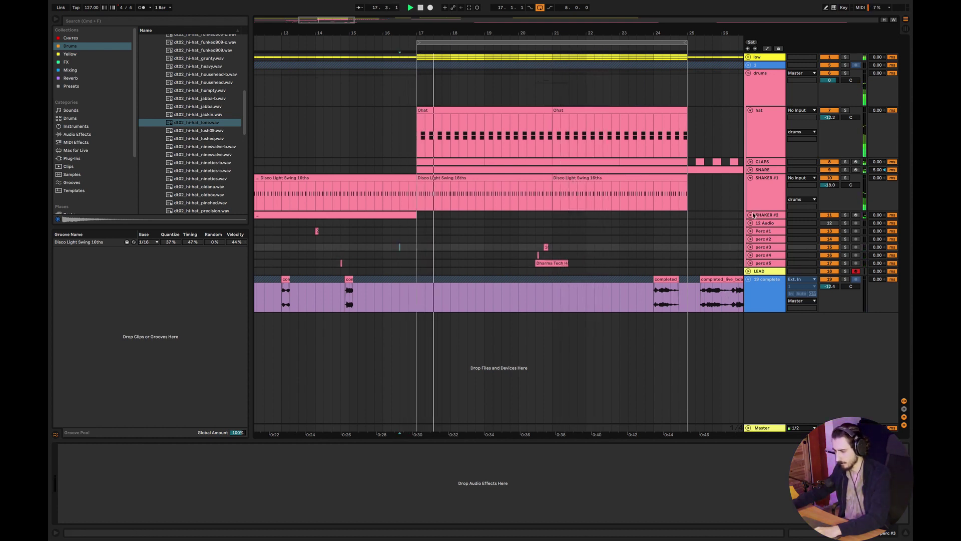
Unfold SHAKER #2, duplicate its clip across bars 17 to 25 and play the loop.
click(396, 215)
key(ctrl+d)
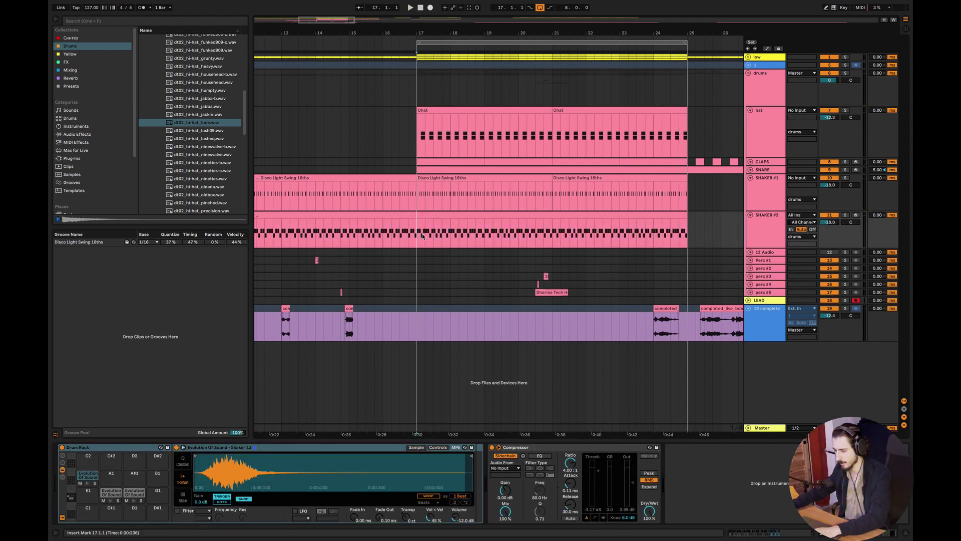
key(space)
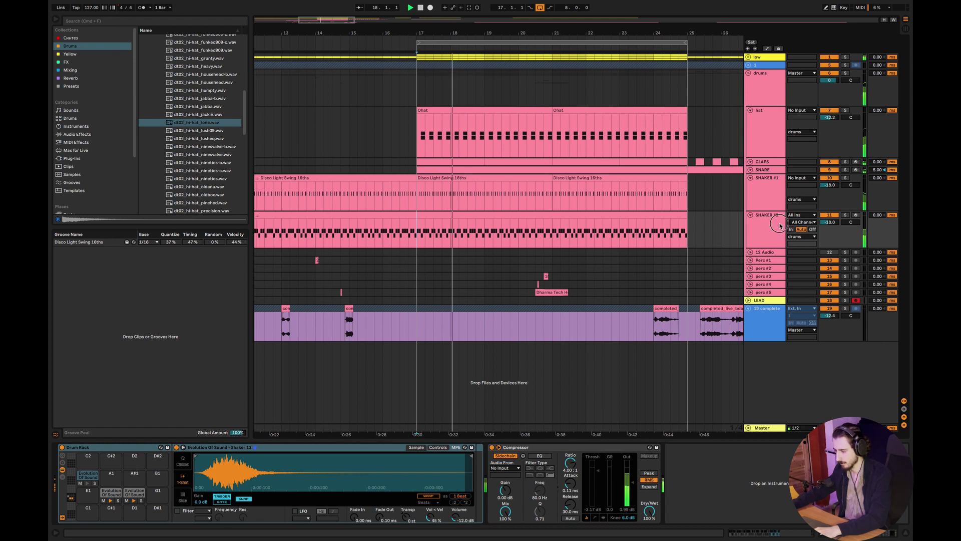
Switch Shaker 19 in the SHAKER #2 rack to Classic mode and set decay to 87.3 ms and sustain to -34 dB.
click(109, 493)
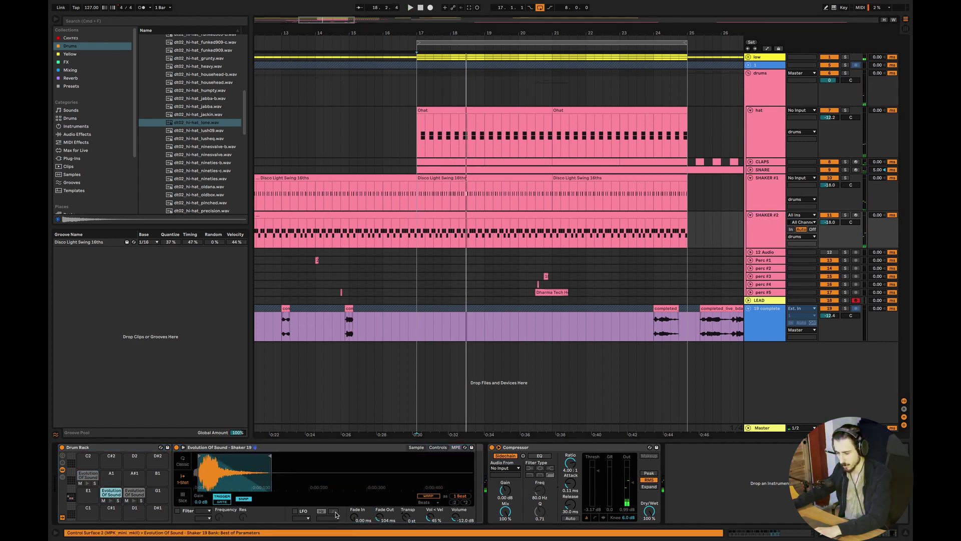
click(184, 461)
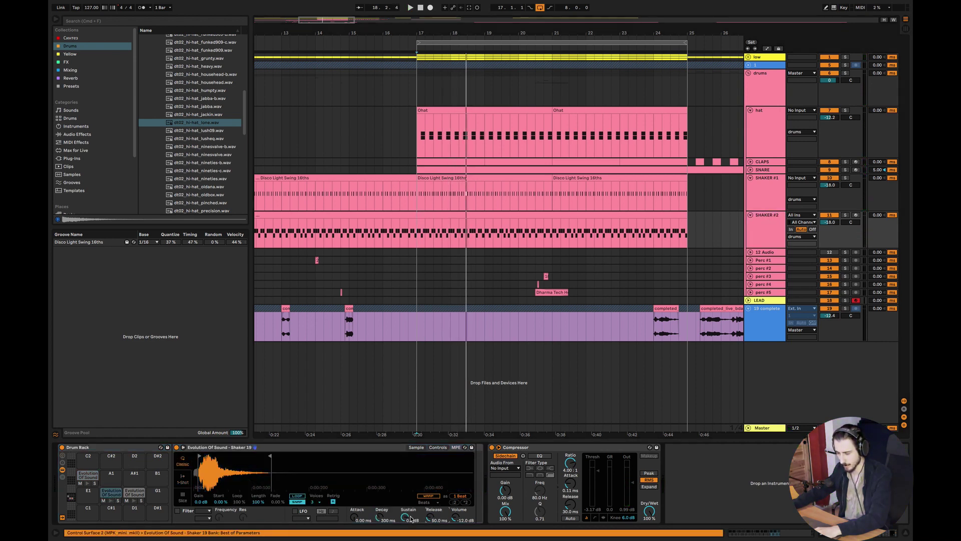
key(space)
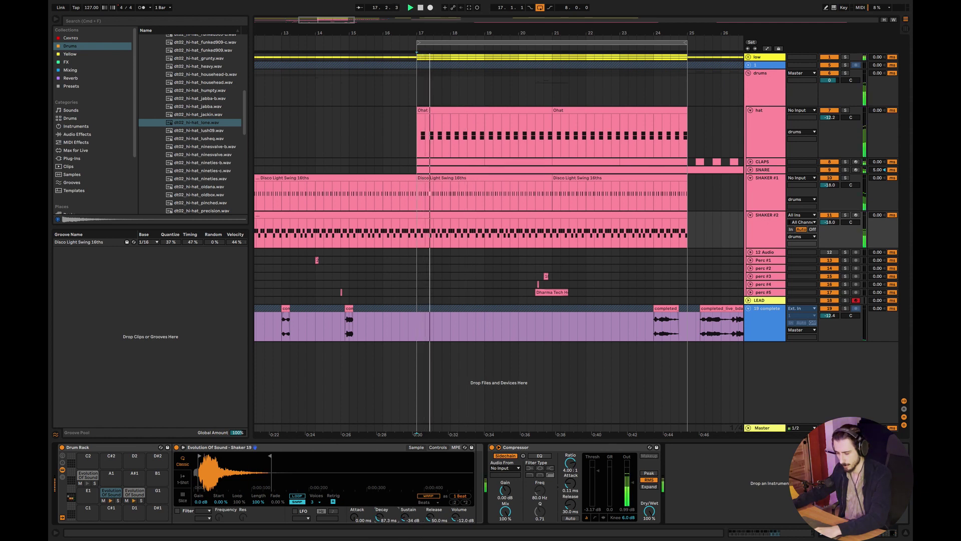
Switch Shaker 3 in the SHAKER #2 rack to Classic mode and set decay to 206 ms, sustain to -30 dB and release to 1.00 ms.
click(128, 494)
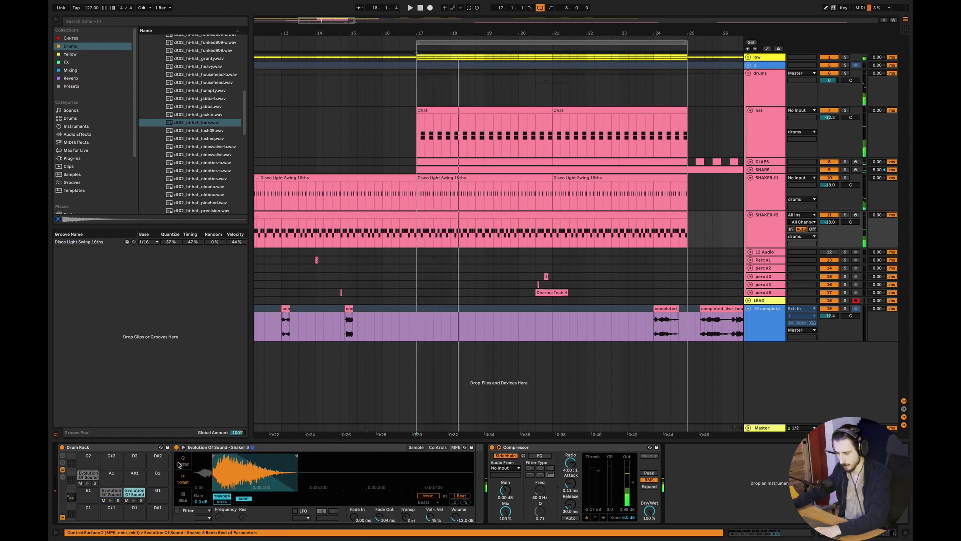
drag(406, 517, 406, 532)
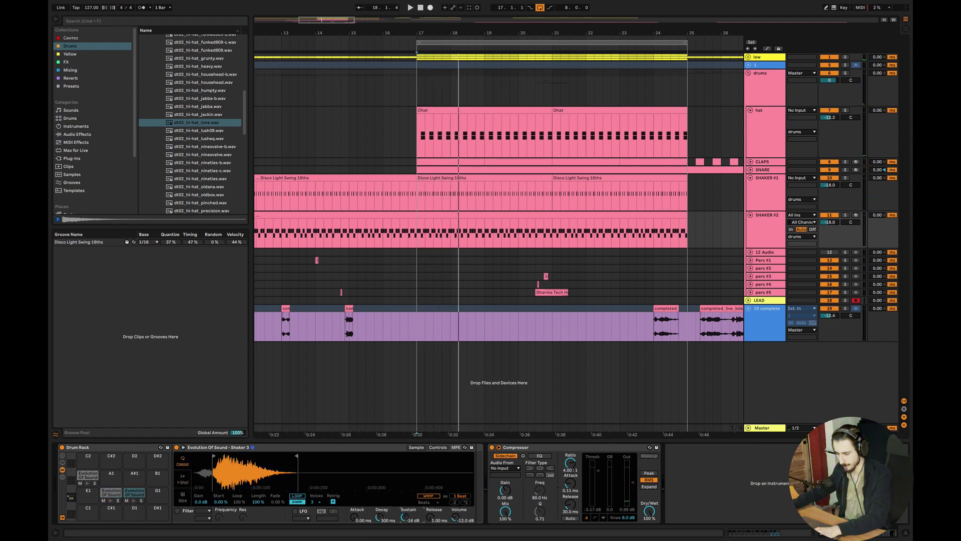
key(space)
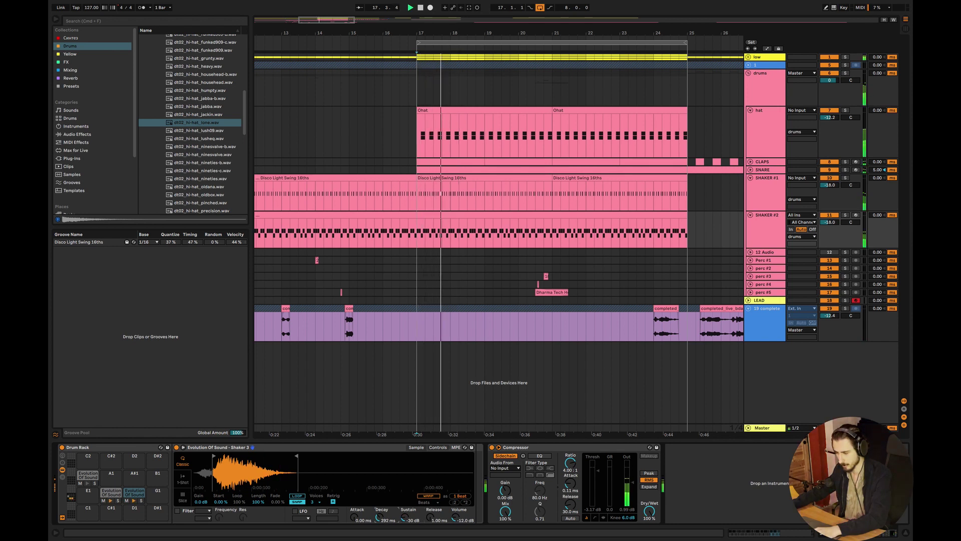
drag(379, 518, 380, 522)
key(space)
Delete the SHAKER #2 track and return the playback position to bar 17.
click(765, 231)
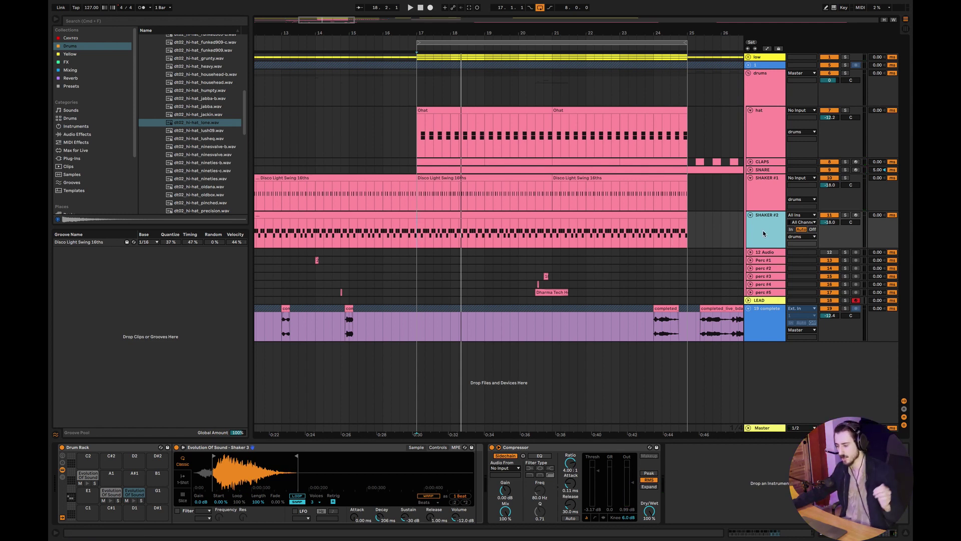
key(Delete)
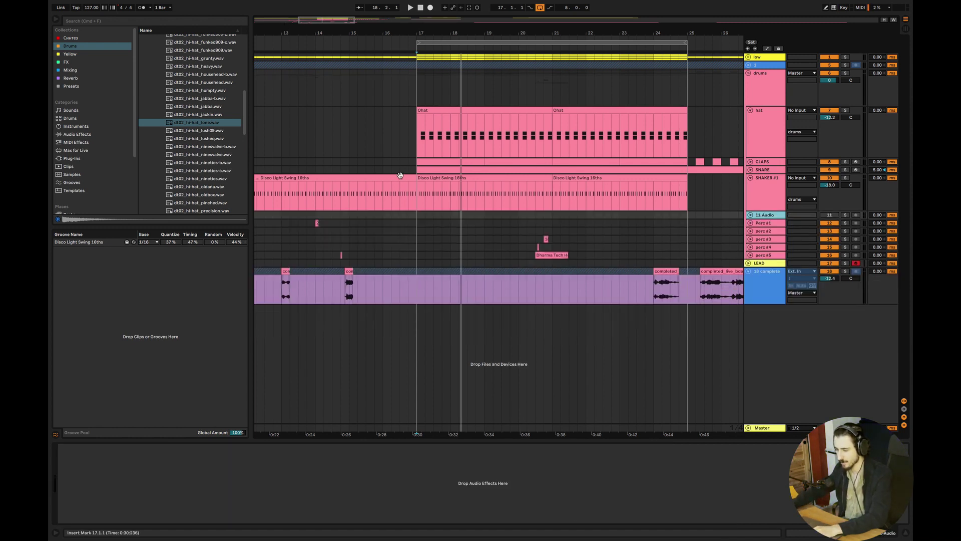
click(416, 196)
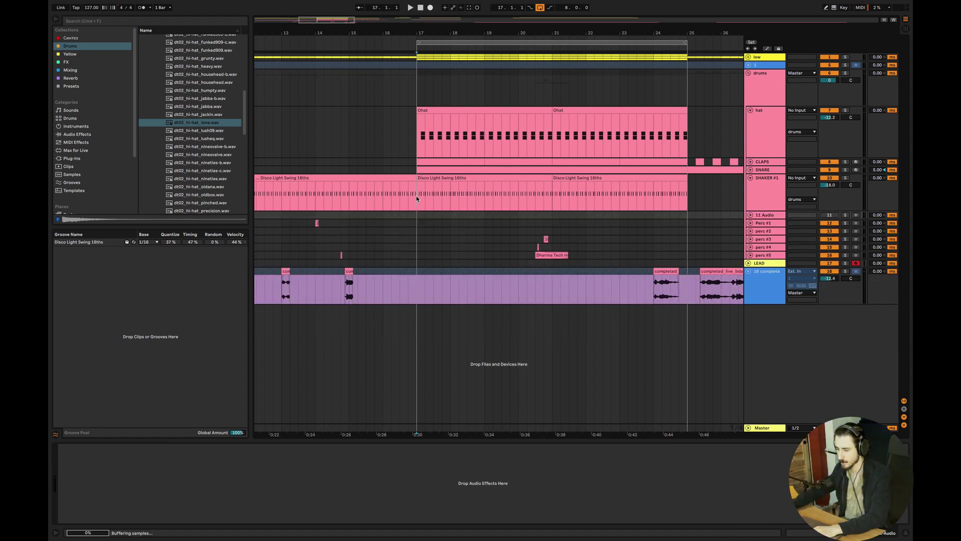
Audition SHAKER #1 soloed from bar 17, clear its solo and play the loop with all tracks.
click(846, 178)
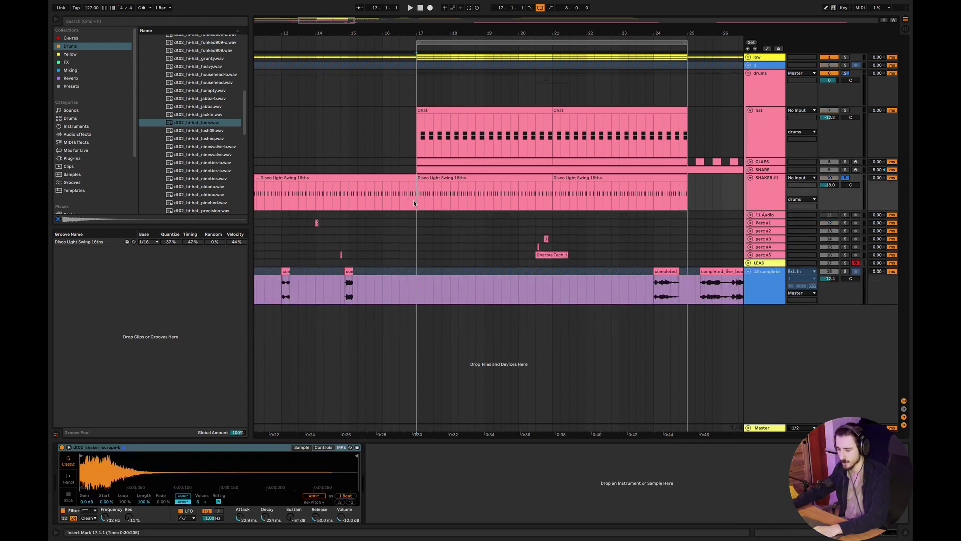
key(space)
key(space)
click(845, 178)
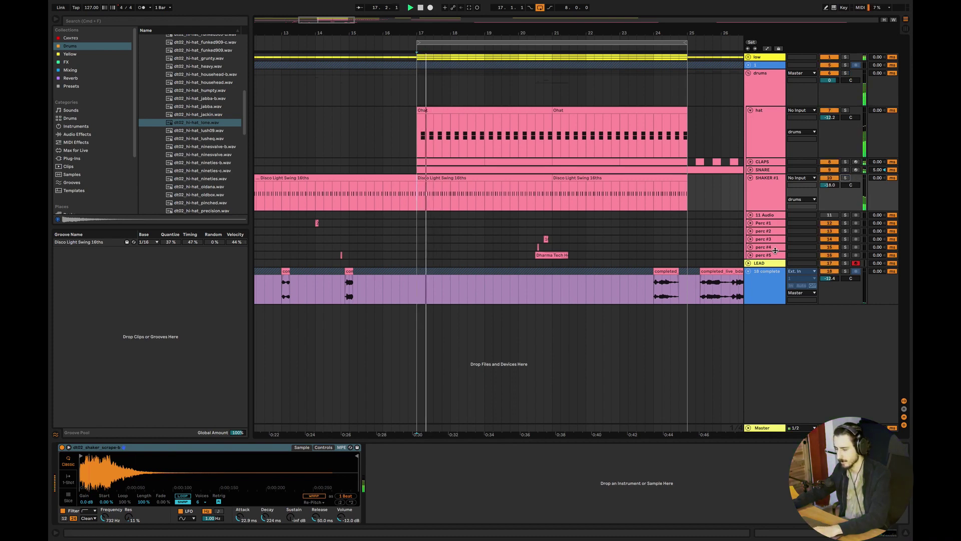
scroll(544, 177, down, 5)
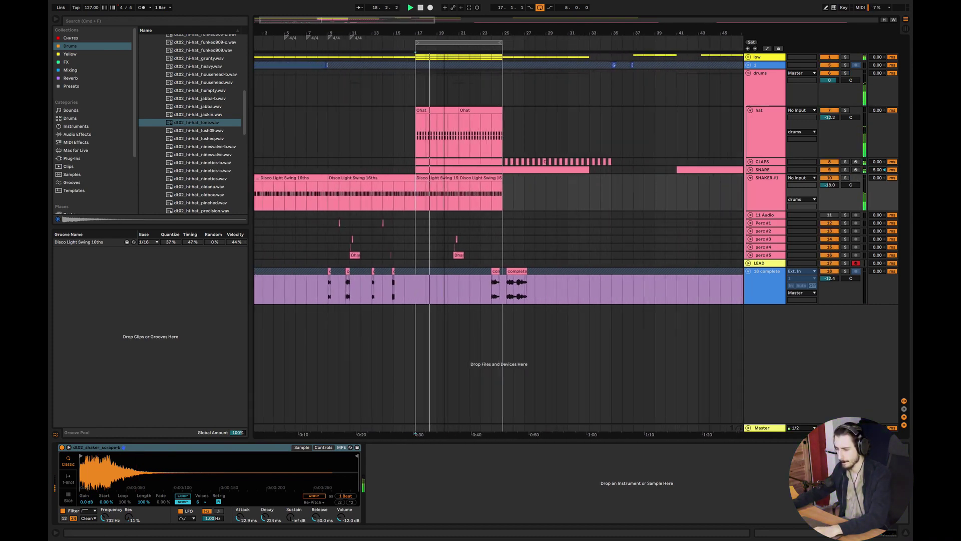
Stop playback and recolor the 18 complete vocal track and its clips pink to match the drums.
drag(531, 33, 473, 55)
key(space)
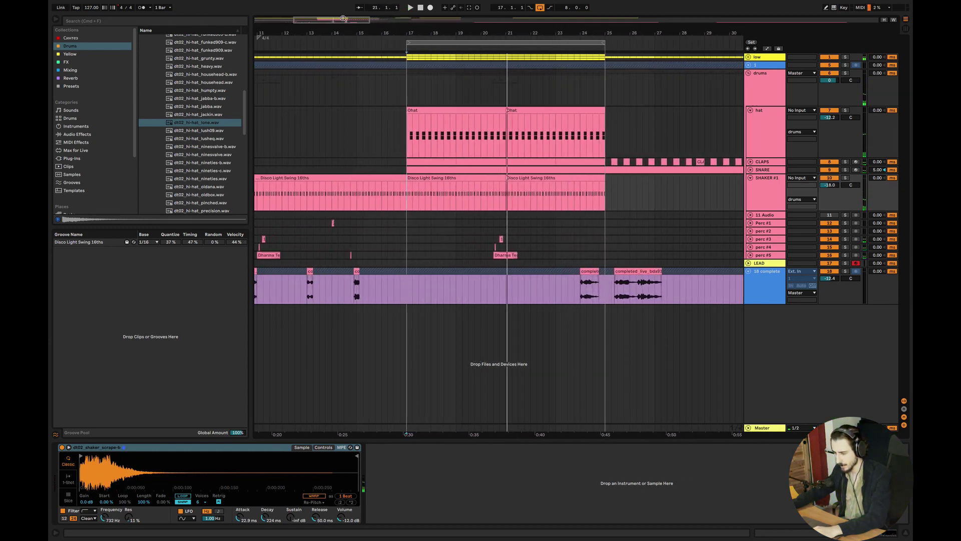
right_click(770, 295)
click(789, 343)
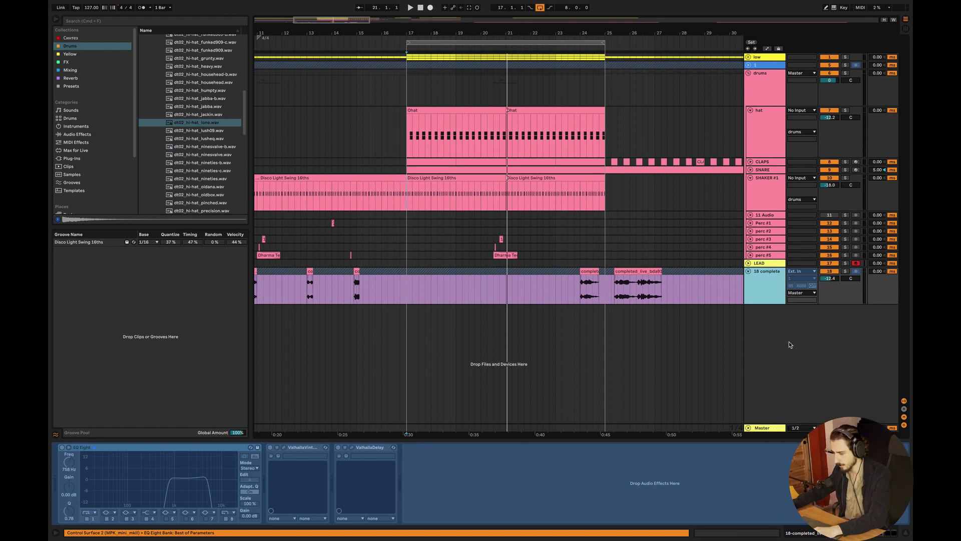
Extend the vocal clip ending at bar 25 back to bar 17 on the 18 complete track and audition it.
mouse_move(585, 271)
mouse_down()
mouse_move(414, 300)
mouse_move(423, 270)
mouse_move(605, 275)
mouse_move(591, 282)
mouse_up()
click(382, 290)
key(space)
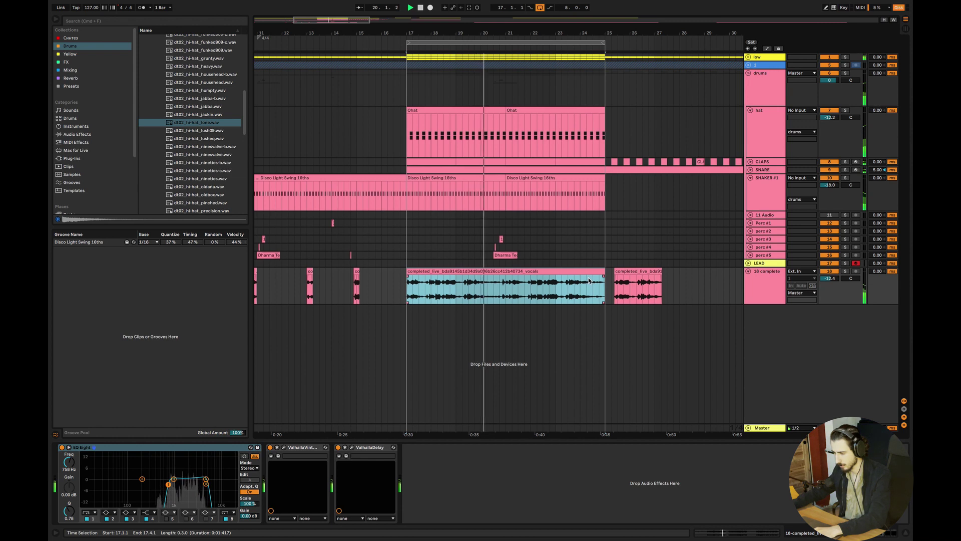
click(758, 292)
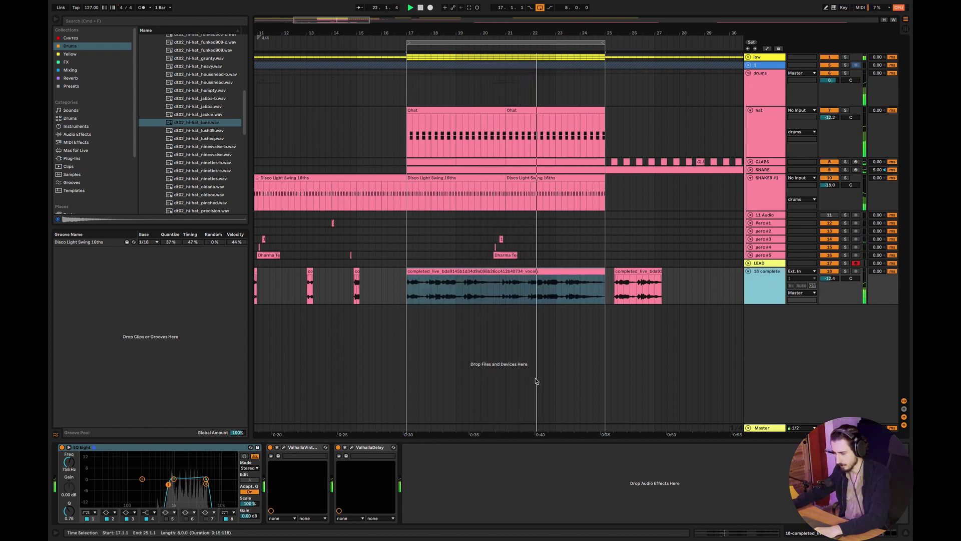
click(462, 292)
key(space)
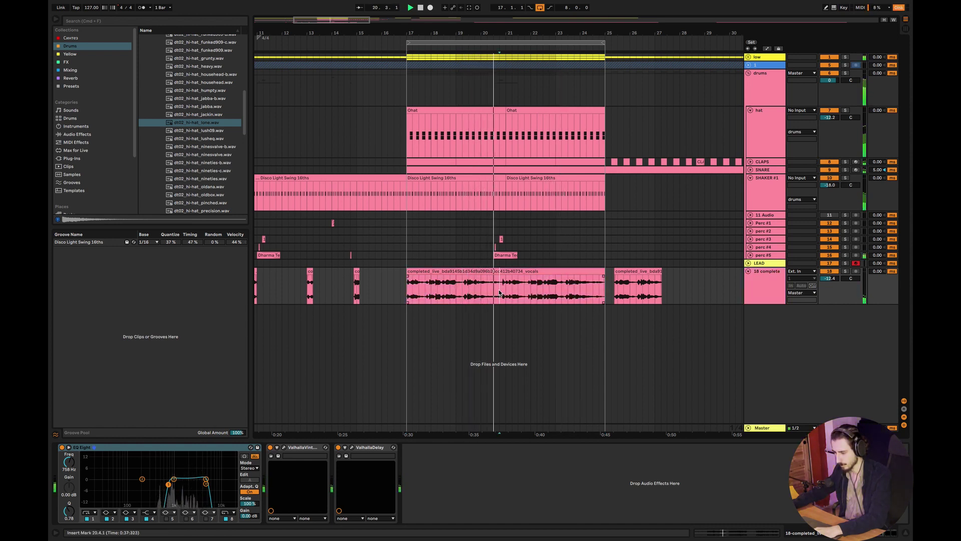
Delete the vocal clip's section from bar 17 to 20.4, move the remaining part to bar 17 and play it.
drag(499, 293, 408, 280)
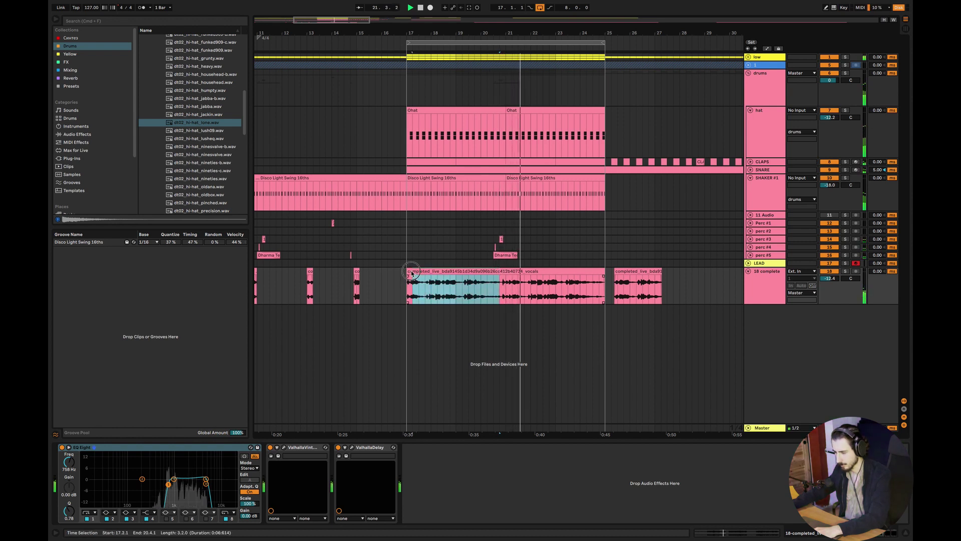
key(Delete)
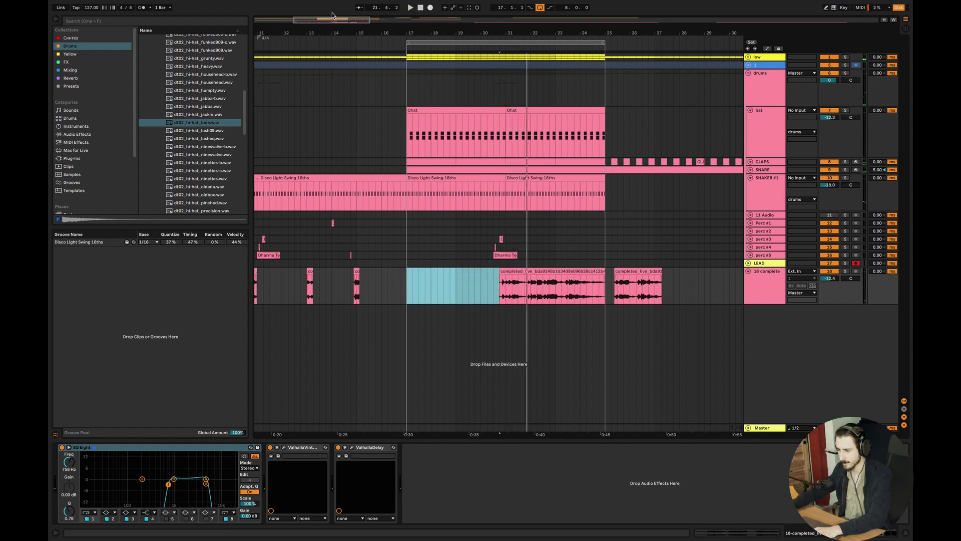
drag(332, 20, 308, 73)
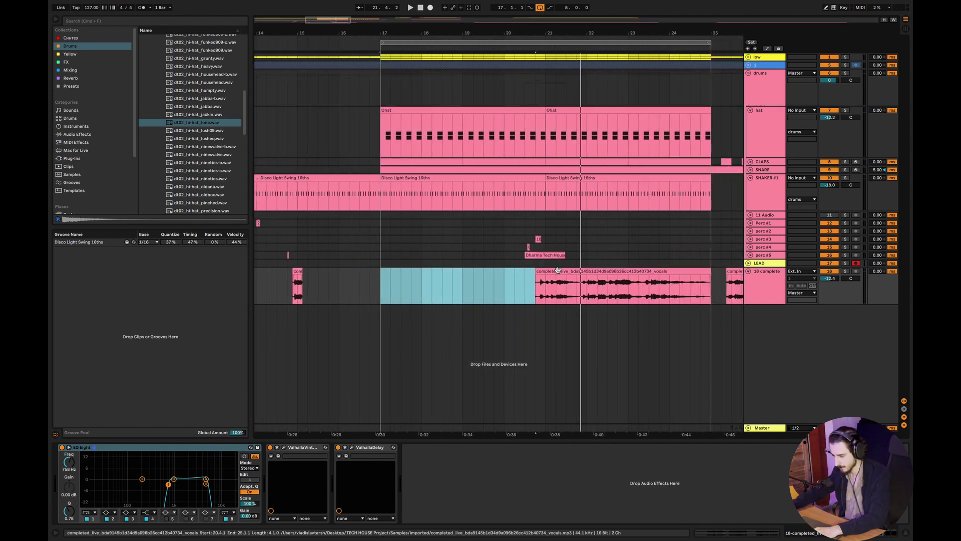
drag(558, 270, 403, 273)
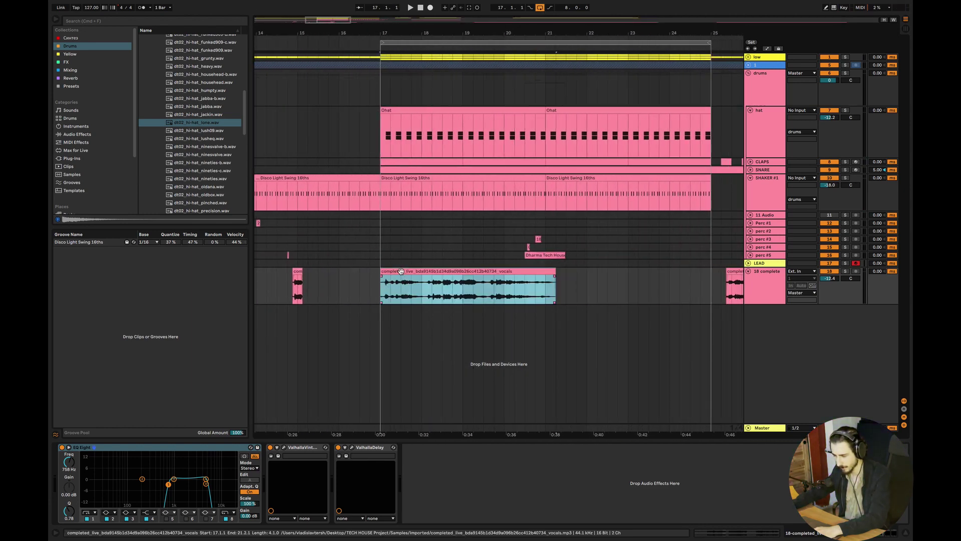
click(371, 283)
key(space)
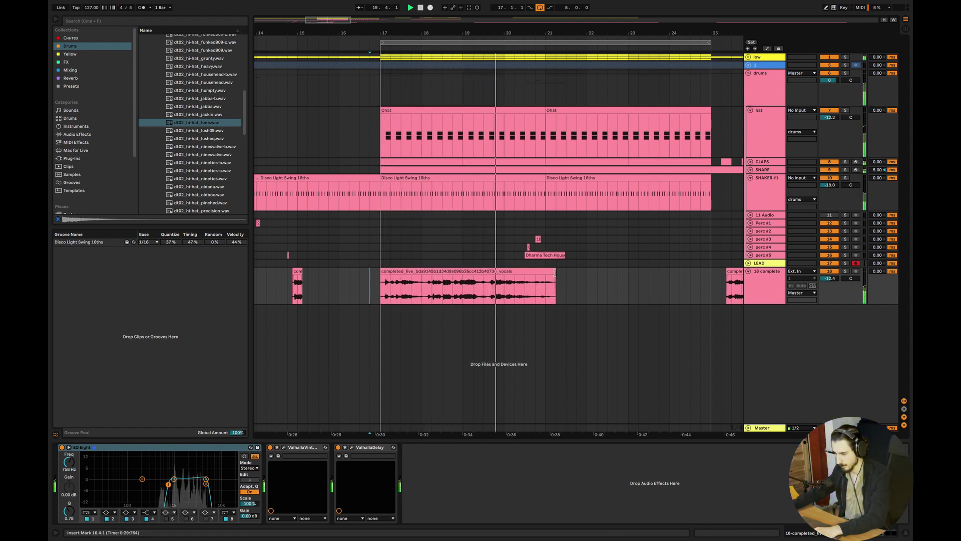
Trim the vocal clip at bar 17 to one bar and duplicate it repeatedly to fill the loop up to bar 25.
drag(554, 279, 421, 278)
key(space)
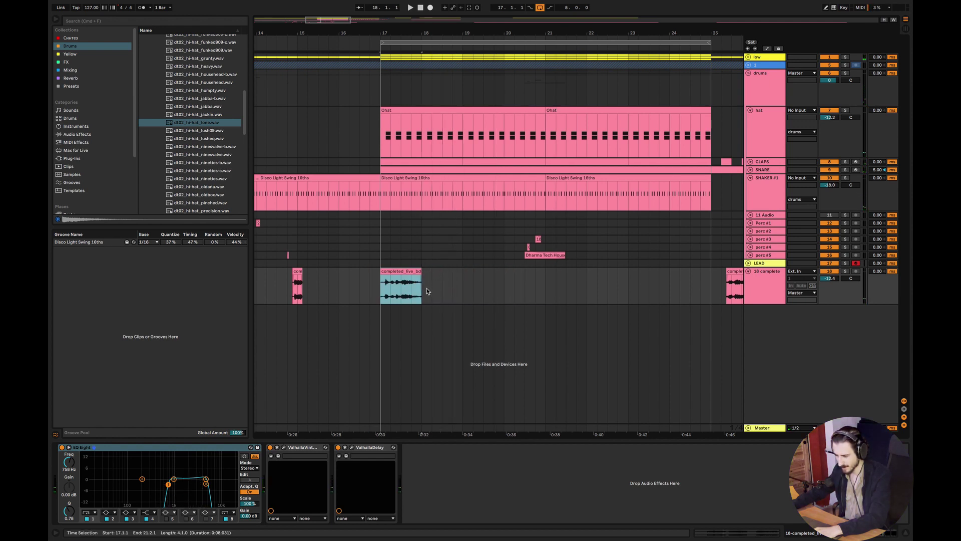
key(super+d)
key(super+d)
key(super+d)
key(super+d)
key(super+d)
key(super+d)
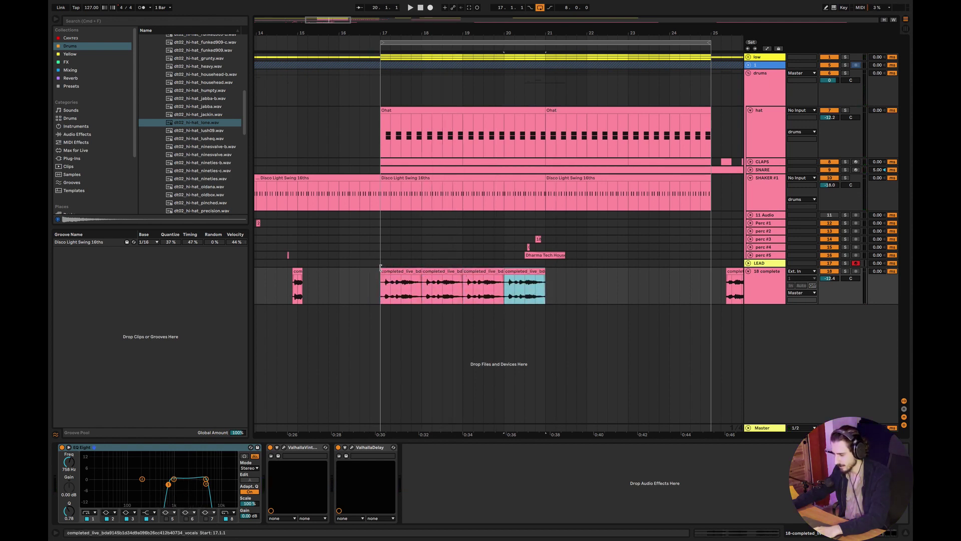
key(super+d)
click(360, 284)
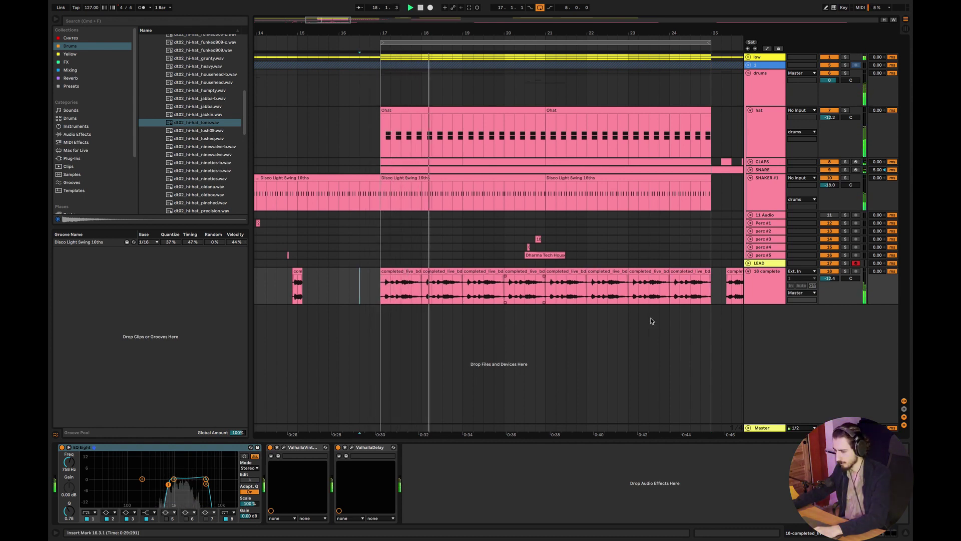
Extend the one-bar vocal clip at bar 19 to bar 21 and play from just before bar 17.
click(752, 291)
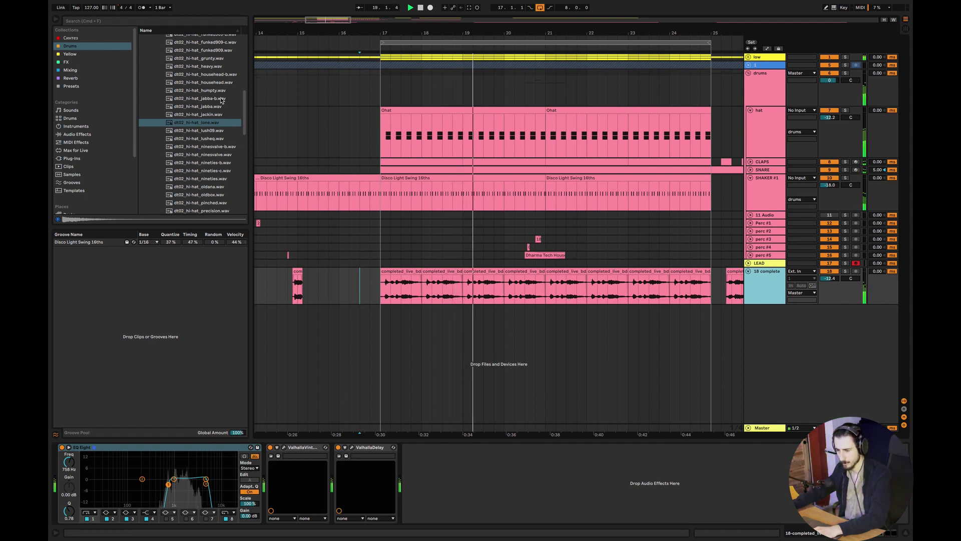
drag(245, 126, 246, 67)
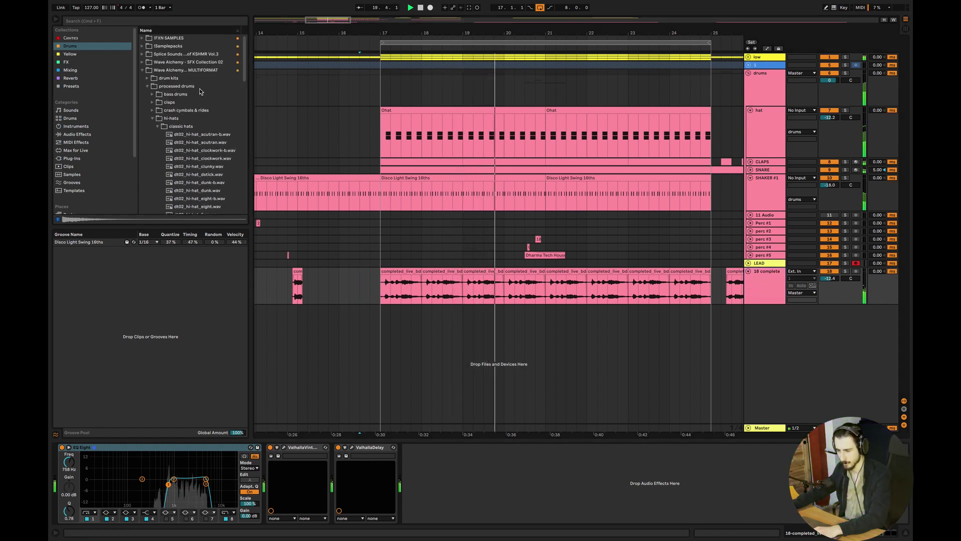
click(483, 268)
key(space)
drag(498, 271, 546, 274)
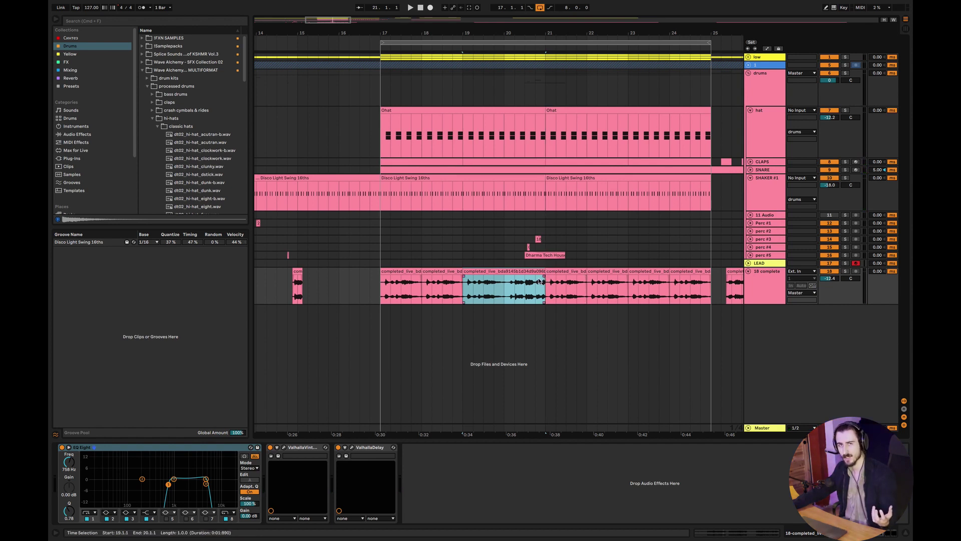
drag(378, 300, 371, 301)
key(space)
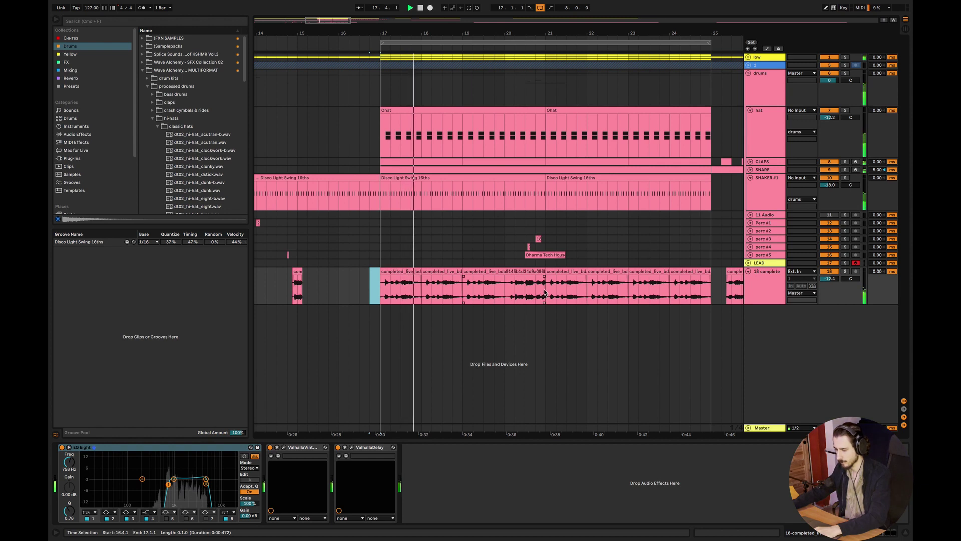
Duplicate the four-bar vocal phrase from bars 17 to 21 onto bars 21 to 25 and audition the loop.
drag(541, 295, 382, 288)
key(ctrl+d)
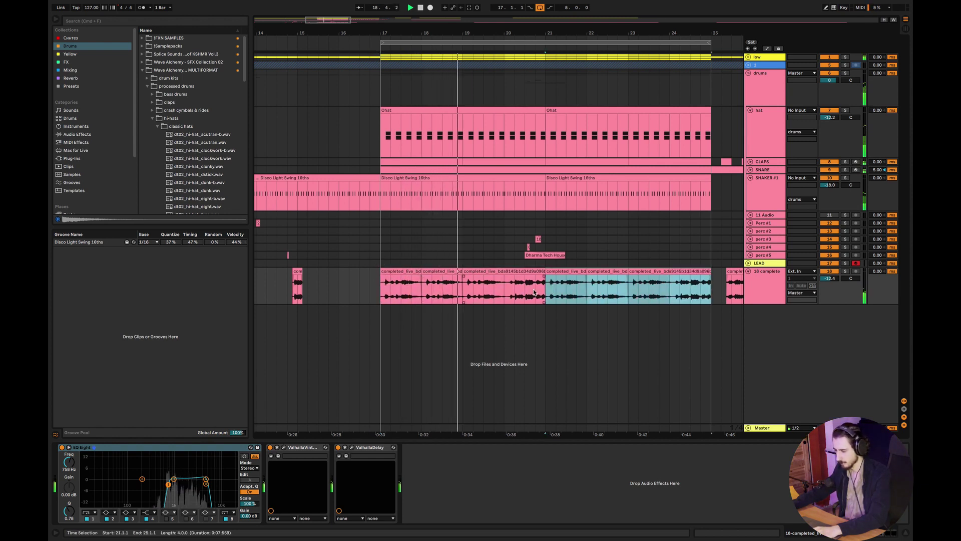
click(541, 327)
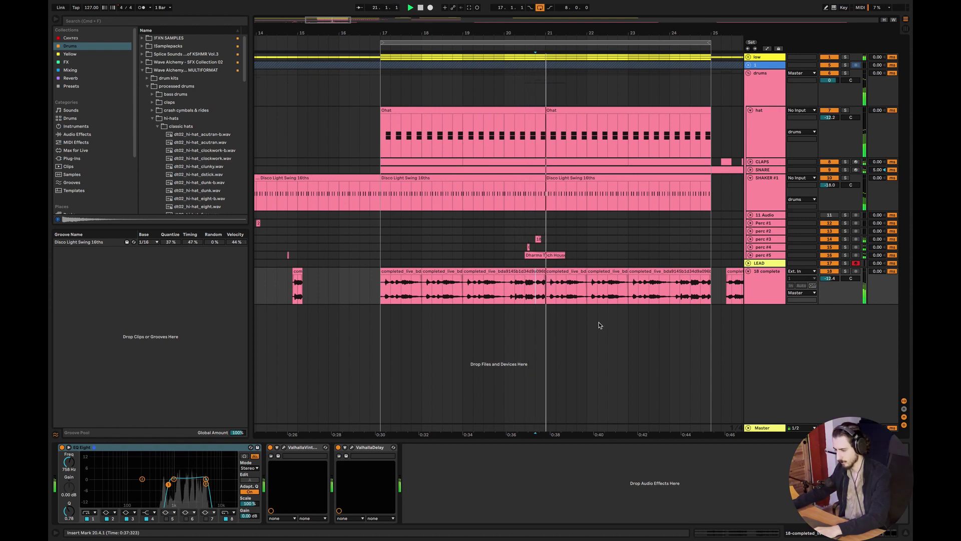
click(528, 271)
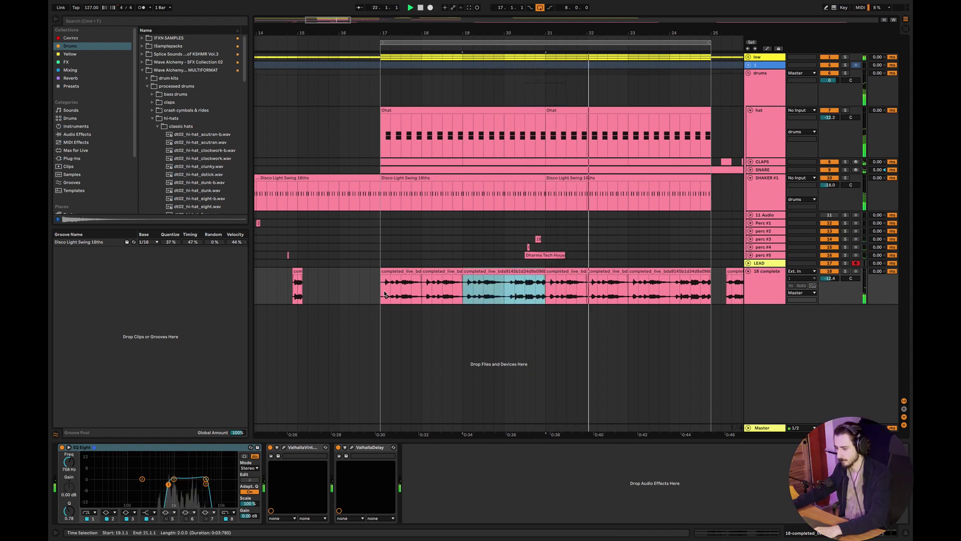
click(370, 287)
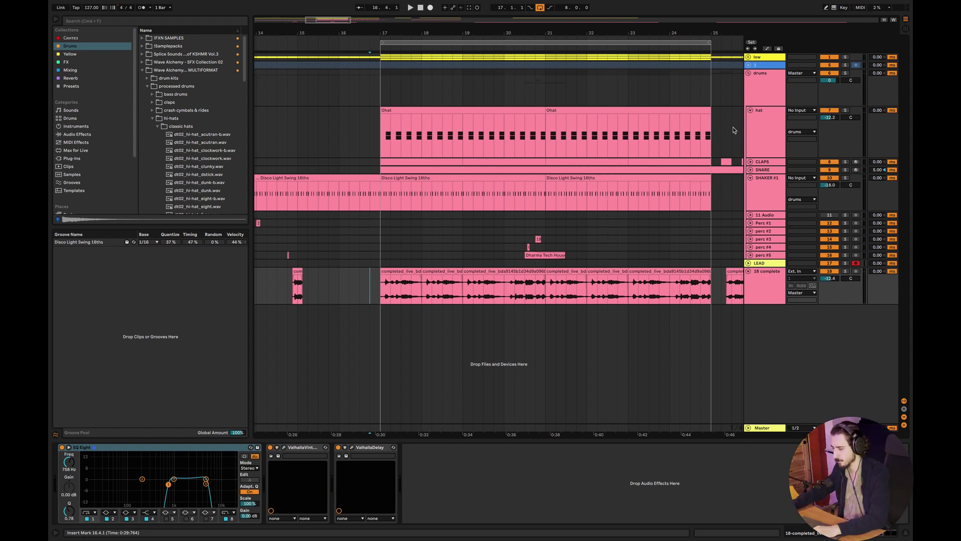
Collapse the hat and SHAKER #1 tracks, fold the drums group and unfold the low group.
click(752, 111)
click(750, 134)
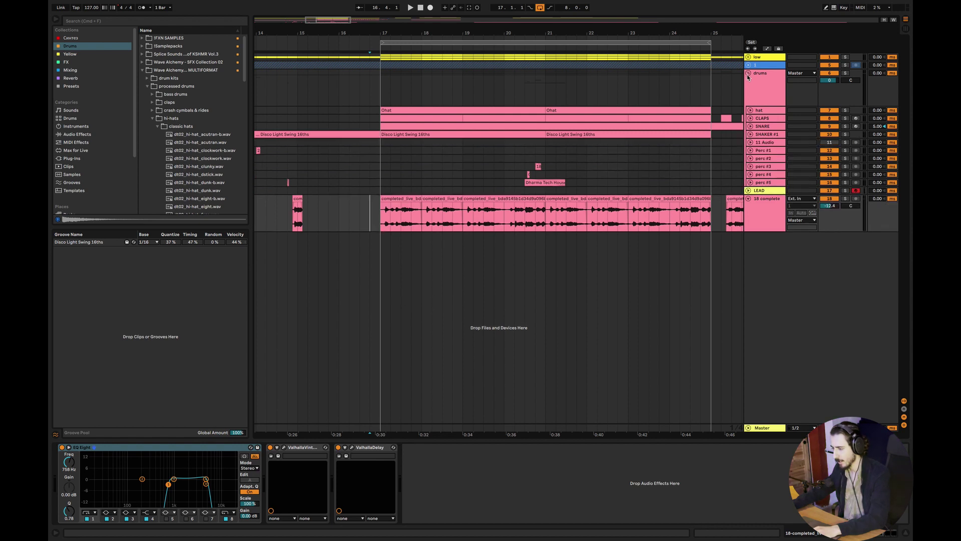
click(748, 73)
click(761, 57)
click(749, 57)
Move the kick track above the MIDI bass track in the low group and collapse it.
click(385, 133)
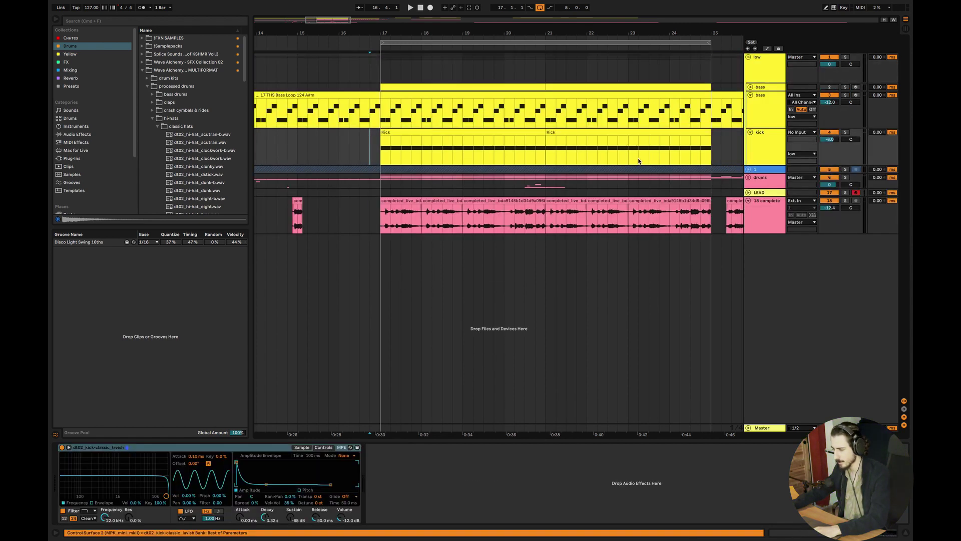
key(space)
drag(758, 146, 764, 97)
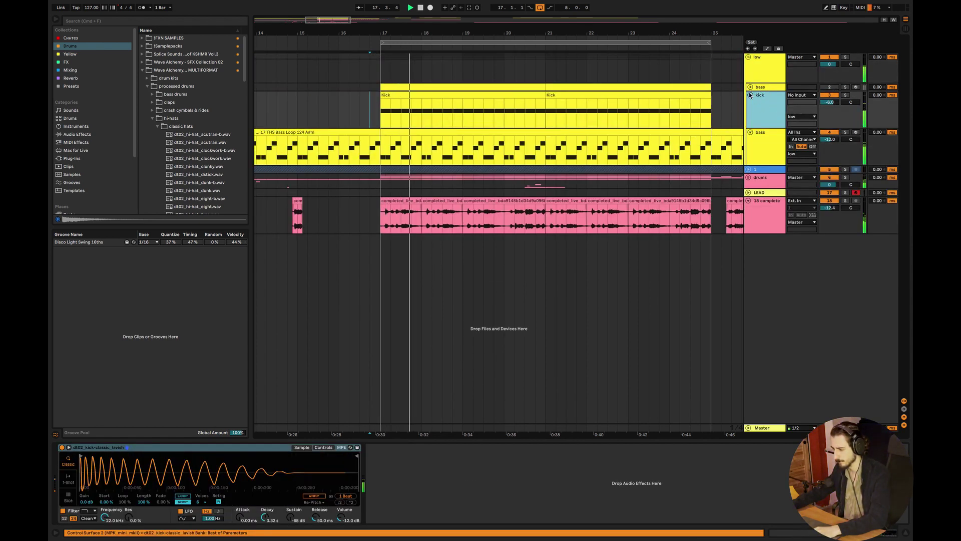
click(750, 95)
Split the MIDI bass clip at bars 17 and 21 and listen to the four-bar section's notes in the piano roll.
double_click(425, 104)
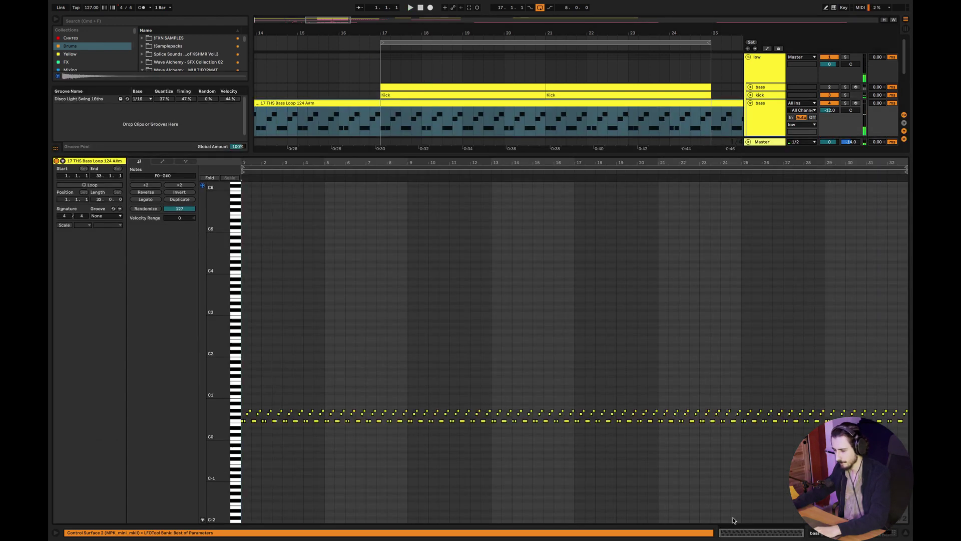
drag(545, 120, 381, 120)
key(super+e)
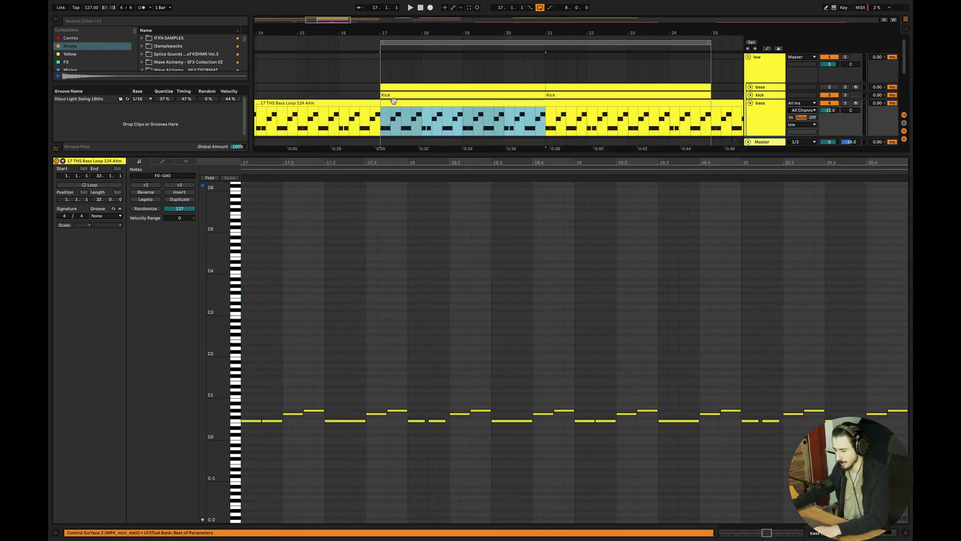
key(space)
click(559, 450)
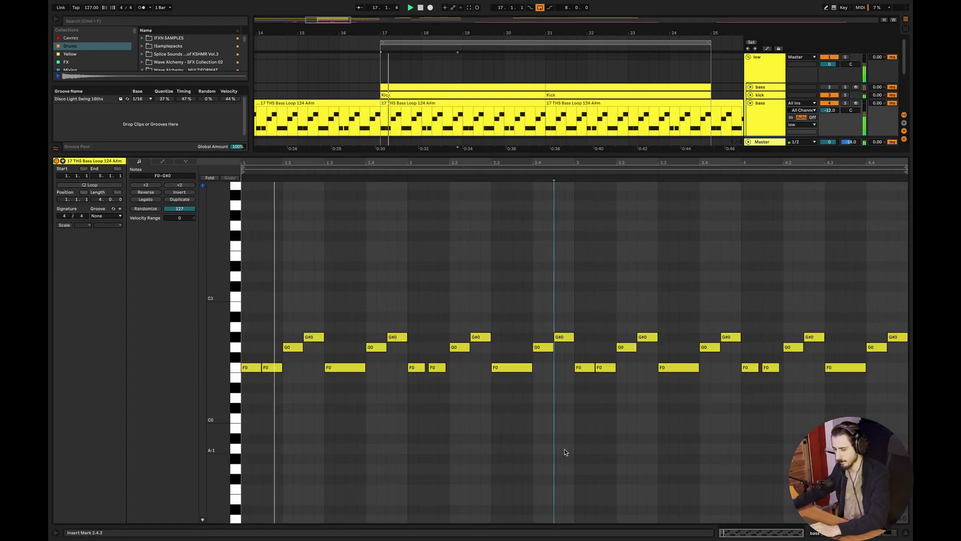
click(425, 430)
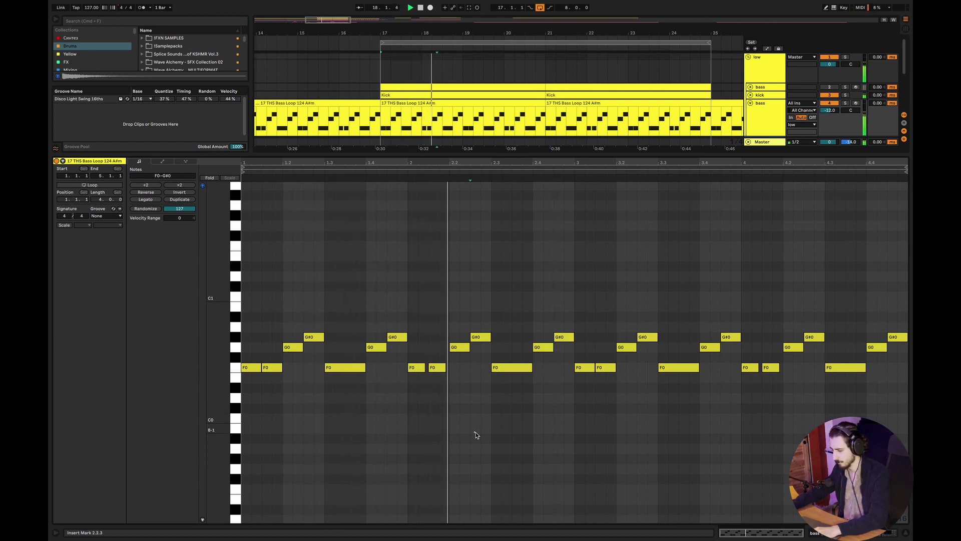
click(699, 456)
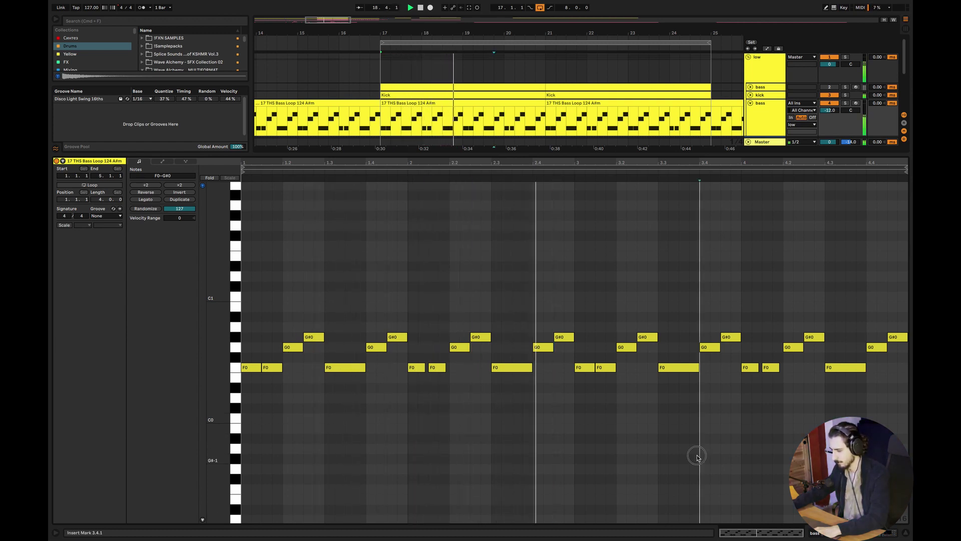
click(773, 444)
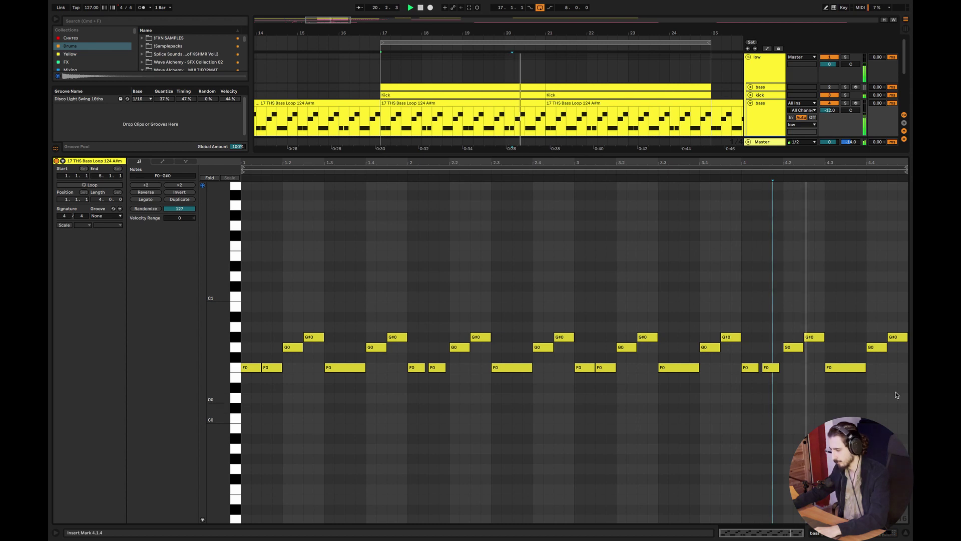
Lower the G0 note at 4.4 in the four-bar bass clip to F0 and return to the arrangement.
click(877, 349)
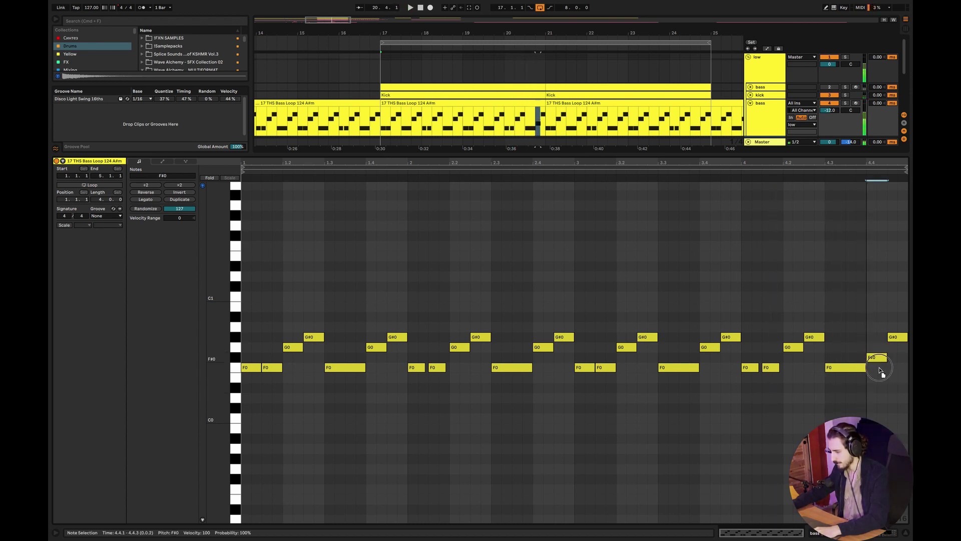
drag(882, 372, 860, 373)
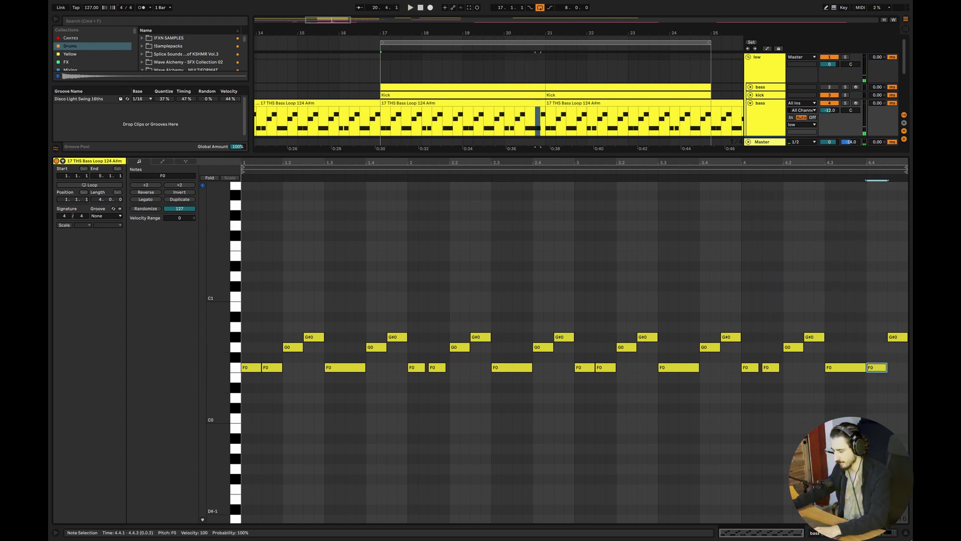
key(super+alt+l)
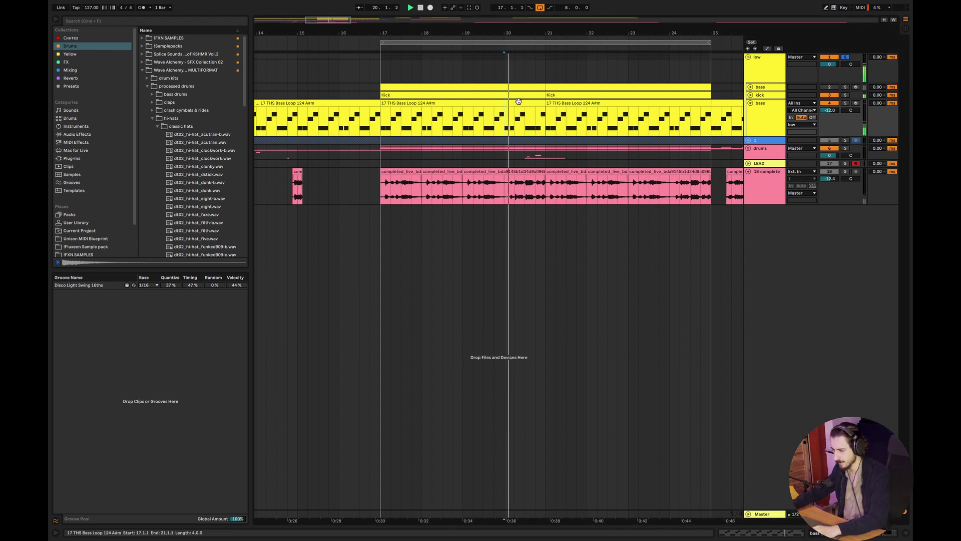
Reopen the four-bar bass clip and raise its note at 4.4 one octave to F1.
double_click(503, 129)
click(876, 368)
key(shift+Up)
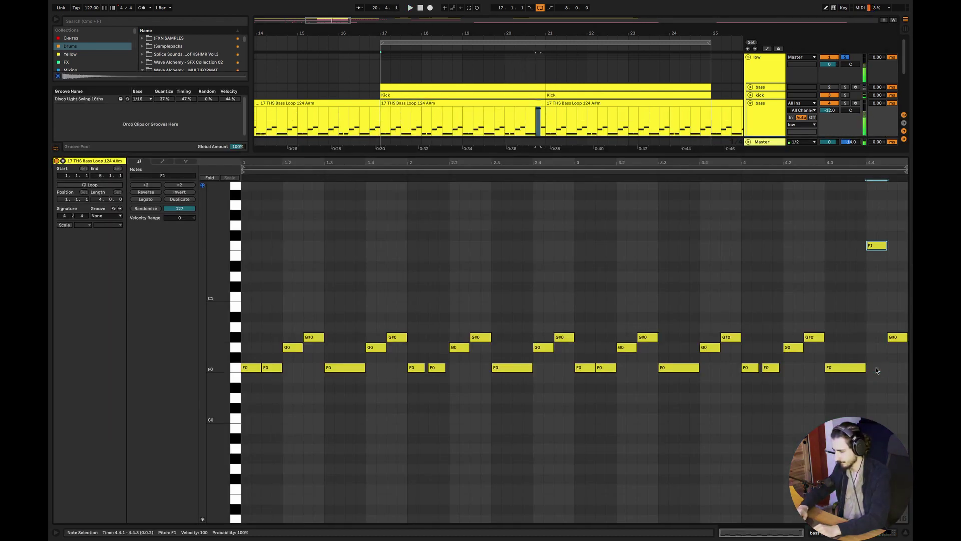
Play back the edited bass clip with the low group soloed, checking its opening F0 notes and the F1 variation.
click(477, 442)
key(space)
key(space)
mouse_move(276, 368)
mouse_down()
mouse_move(287, 369)
mouse_move(266, 371)
mouse_up()
key(space)
key(space)
key(space)
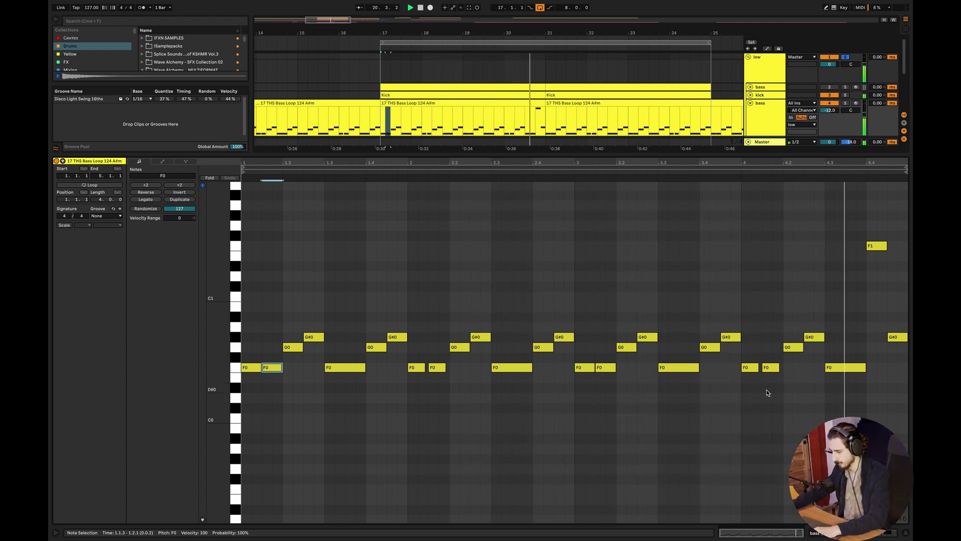
Add a C1 note at 4.3.3 in the four-bar bass clip and play back the variation.
click(866, 369)
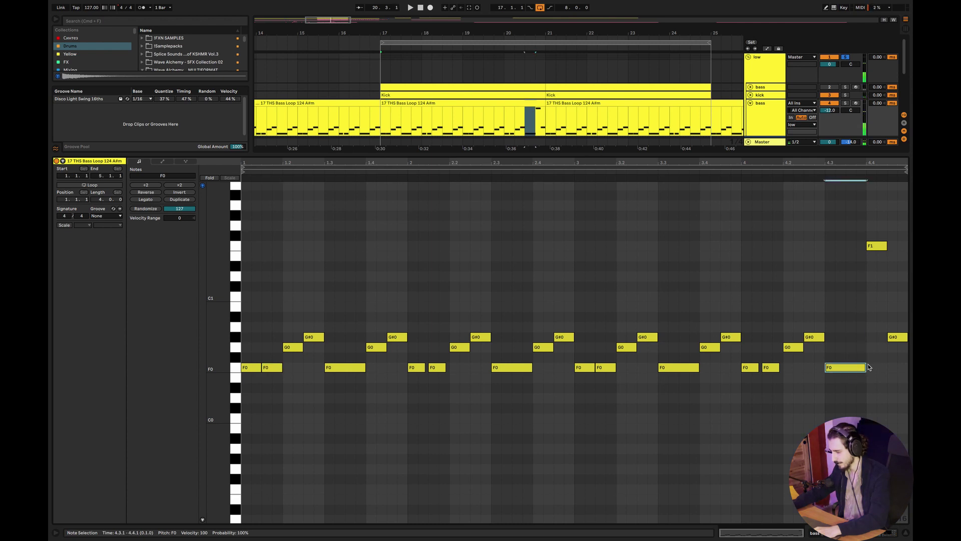
double_click(851, 296)
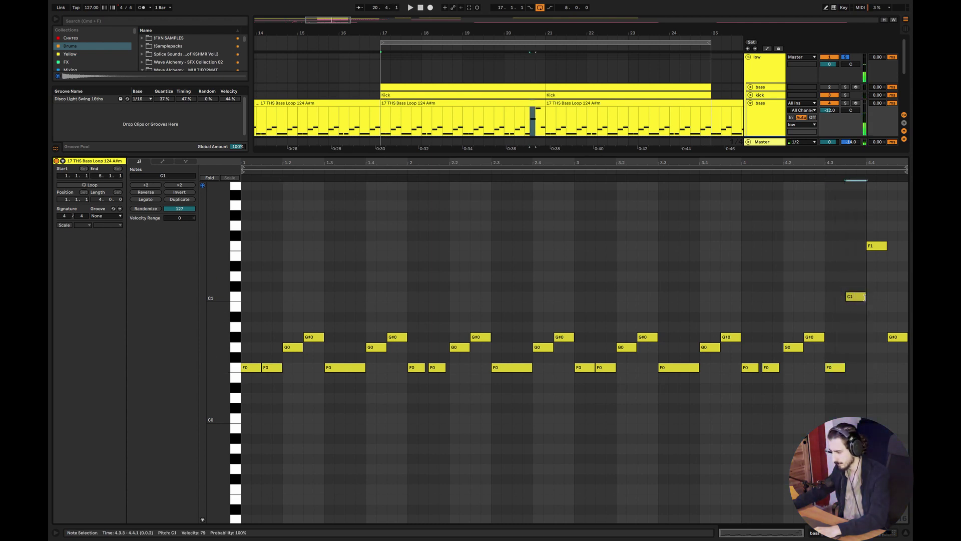
click(763, 172)
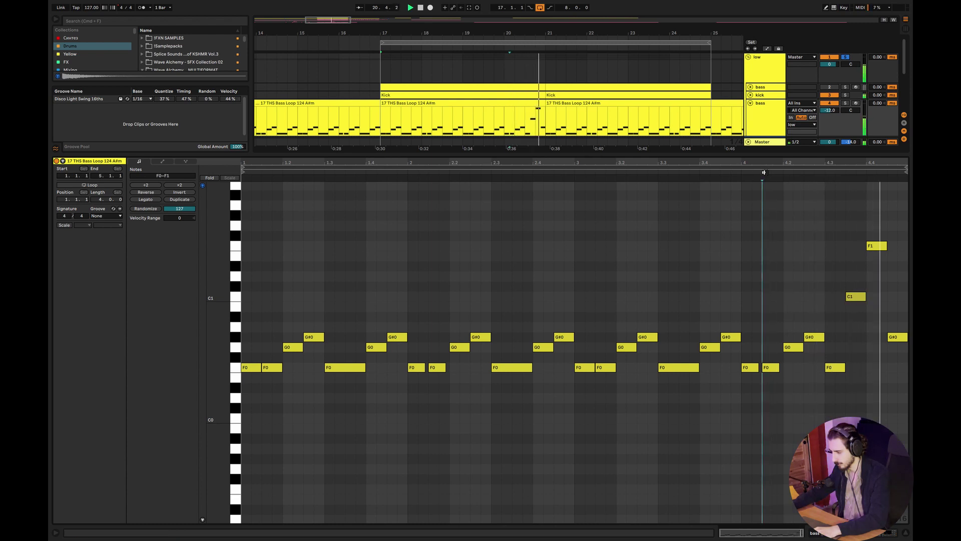
click(508, 129)
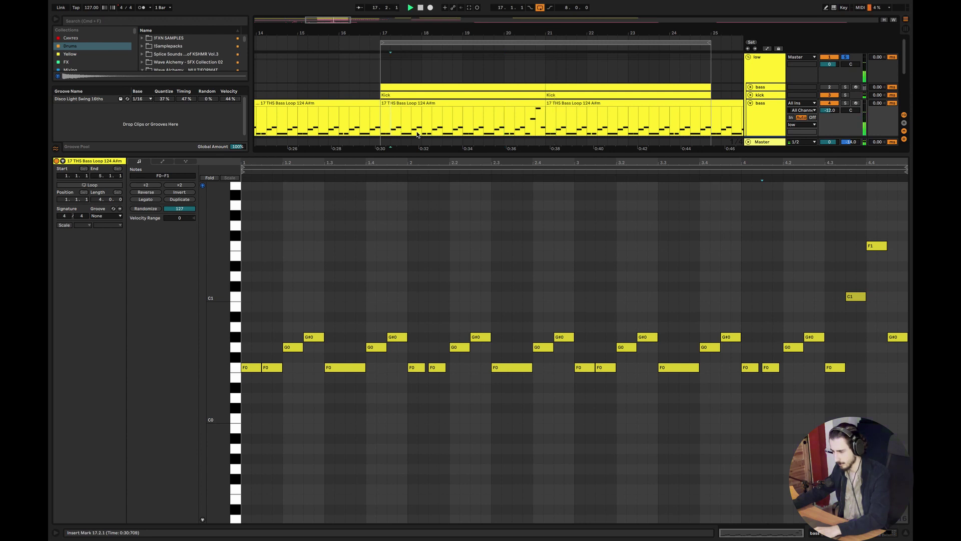
click(498, 124)
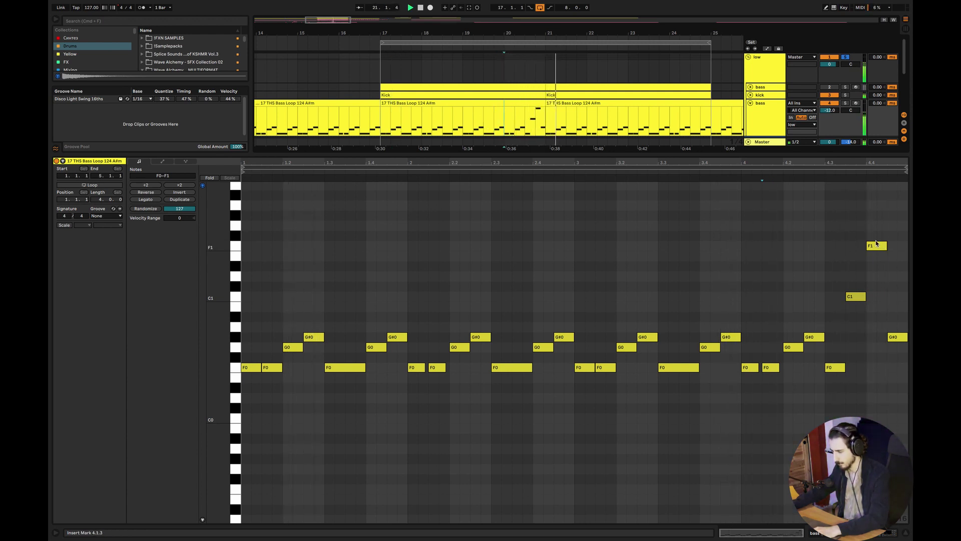
Lower the note at 4.4 one octave to F0 and the final note at 4.4.3 to F#0, and play back the clip.
click(858, 296)
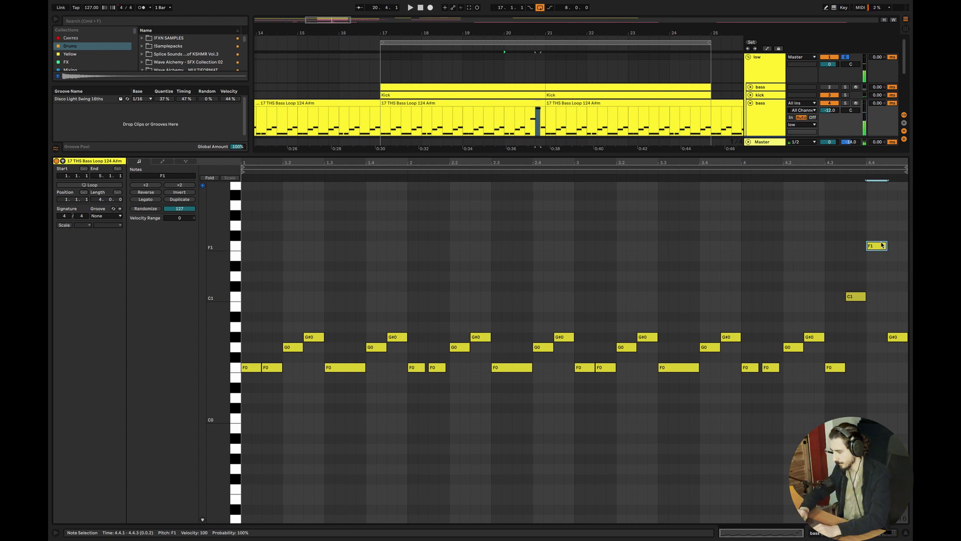
key(shift+Down)
key(space)
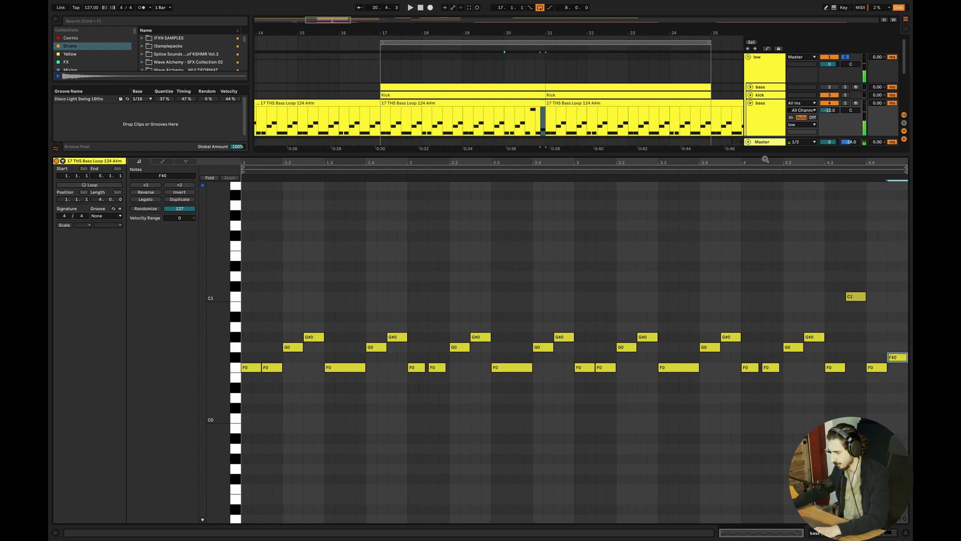
key(super+a)
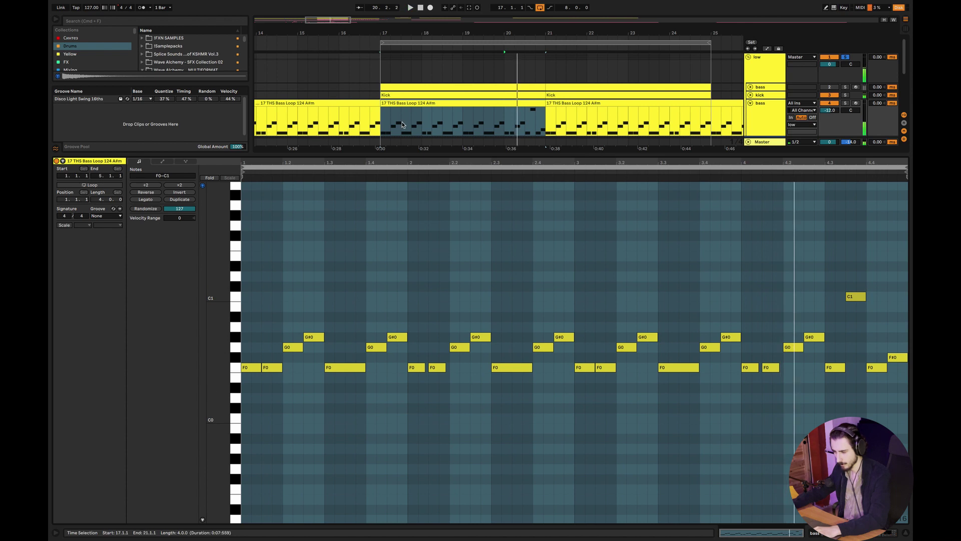
key(space)
click(378, 123)
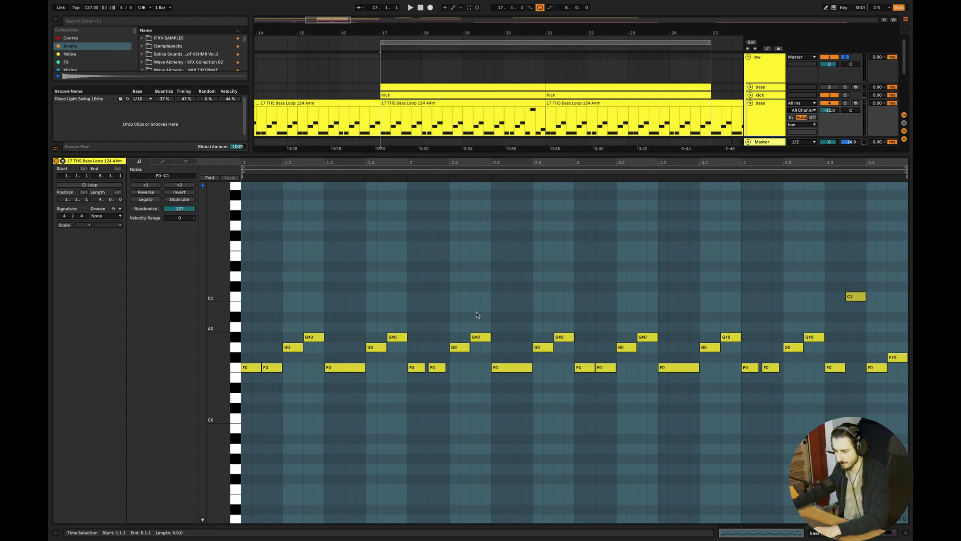
key(space)
click(482, 310)
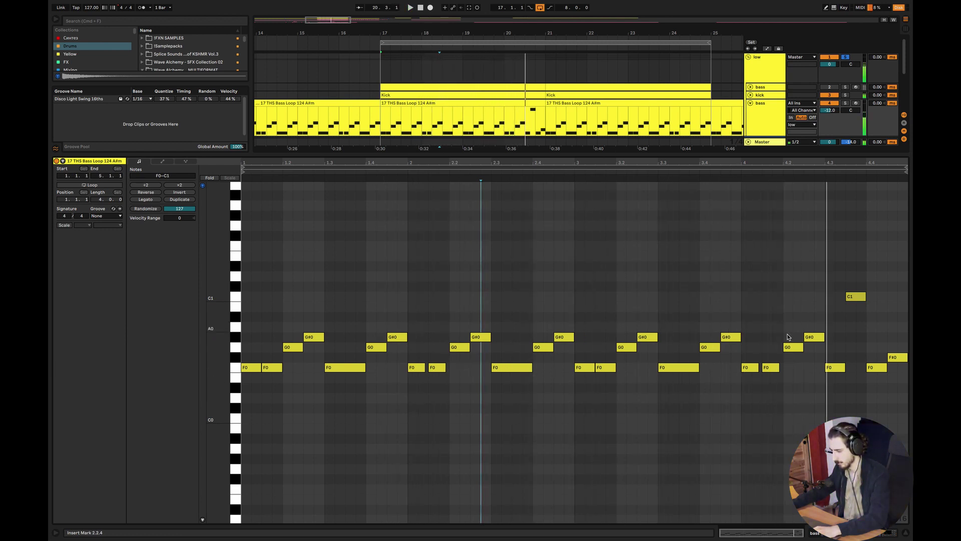
Raise the F0 note at 4.3 one octave to F1 and play back the end of the bass clip.
drag(834, 369, 835, 302)
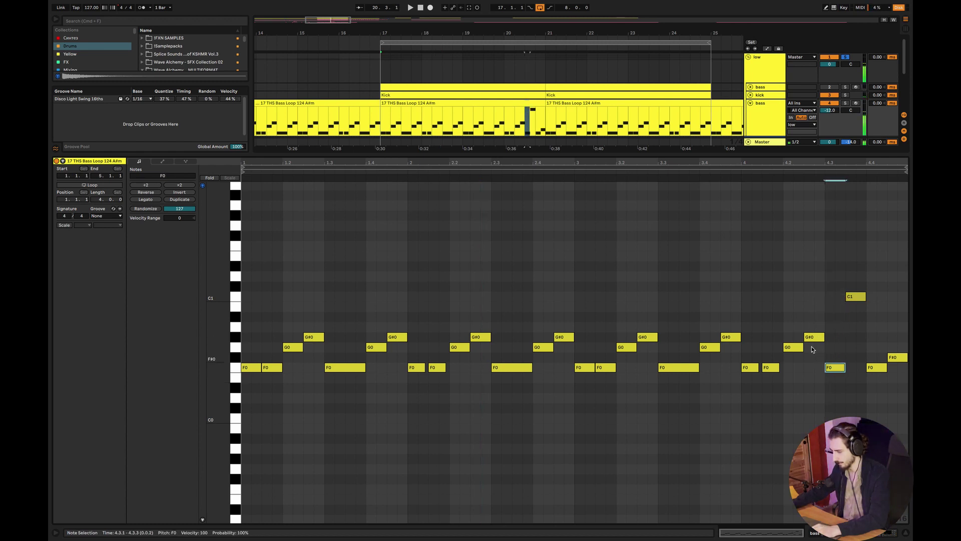
key(shift+Up)
key(super+a)
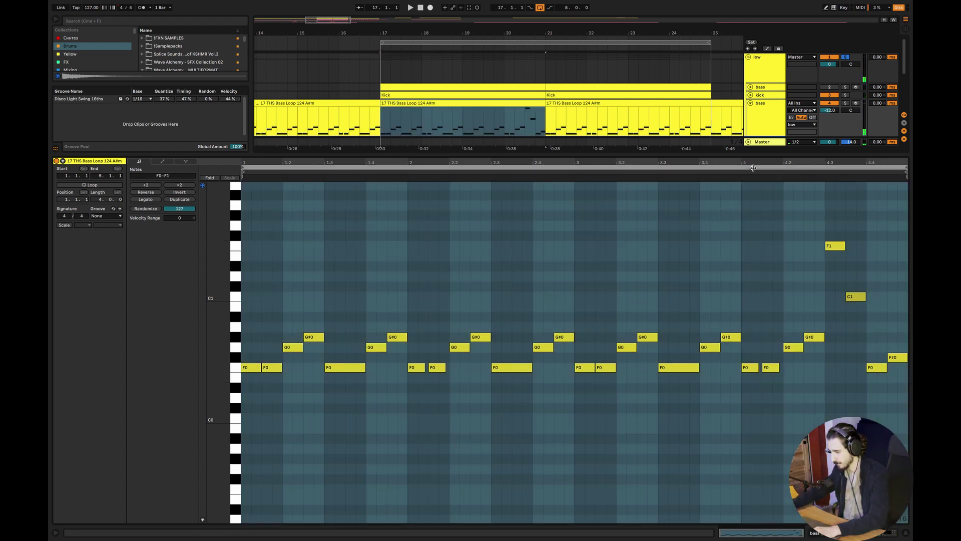
click(750, 172)
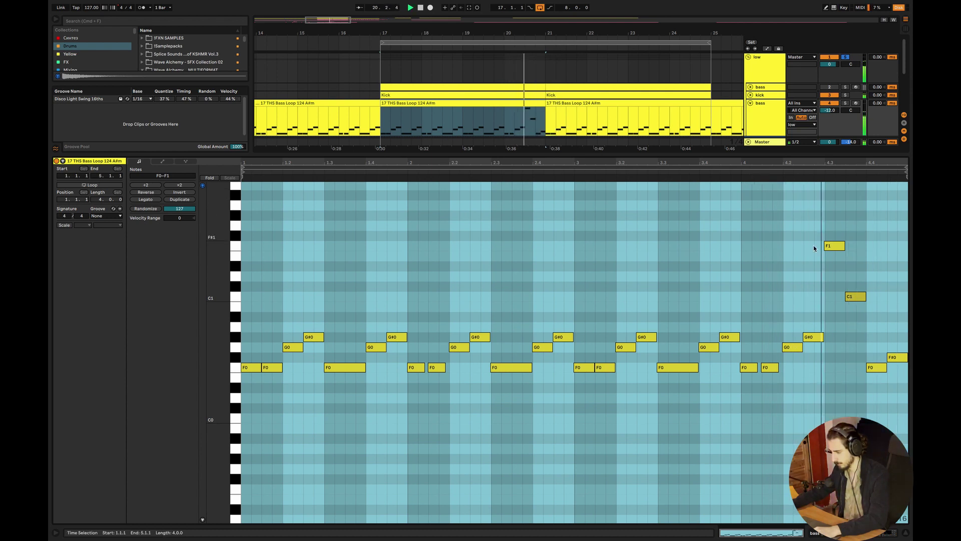
Set the note at 4.4 to G#0 and the final note at 4.4.3 to G0, and play back the ending.
double_click(875, 347)
key(space)
click(894, 359)
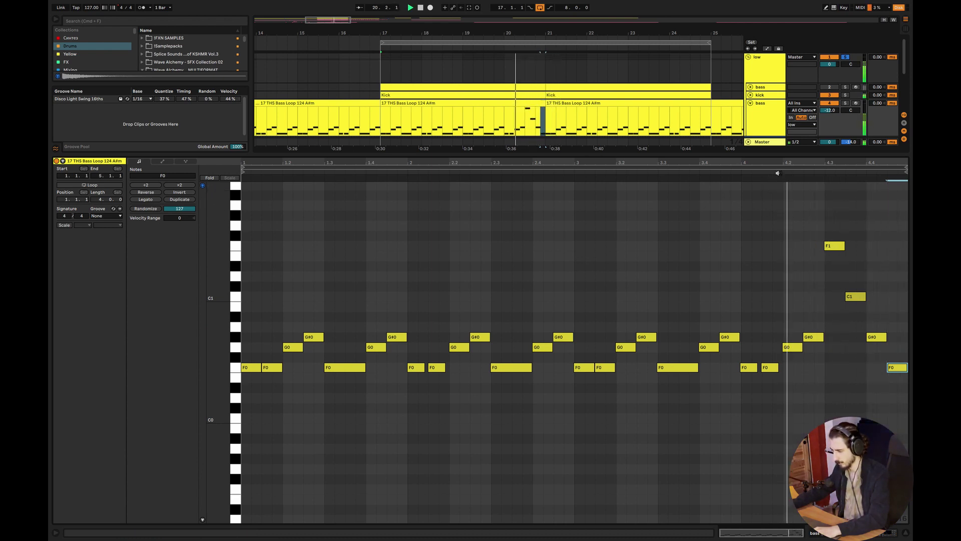
key(Up)
key(Up)
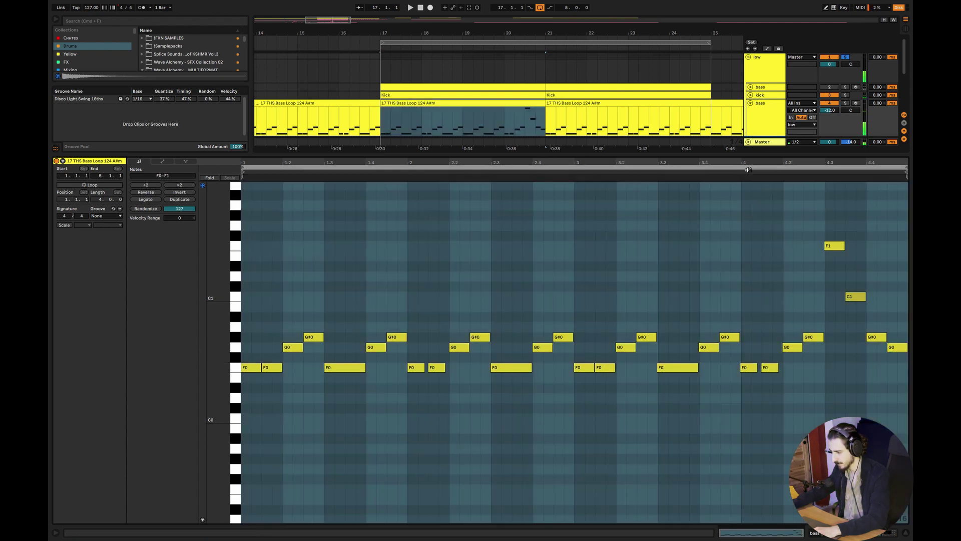
click(749, 171)
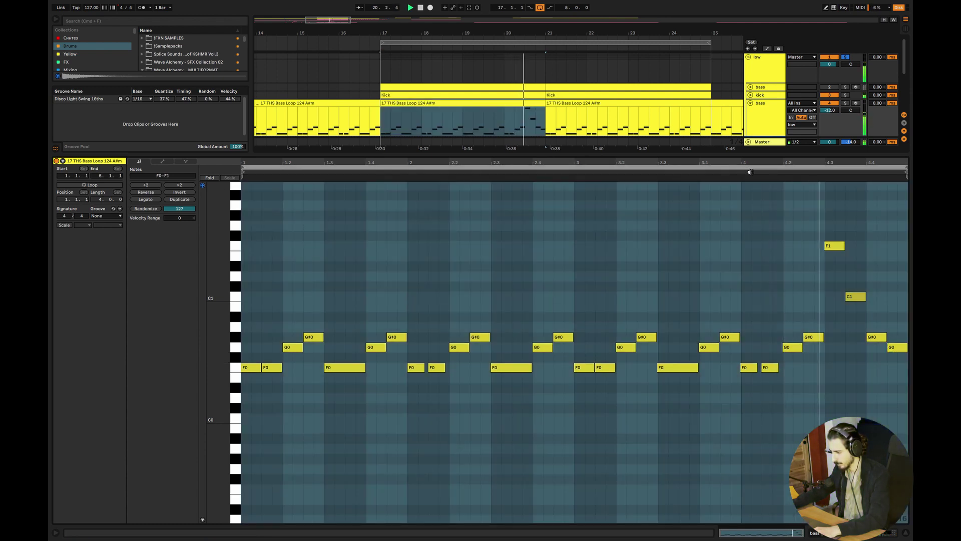
Try repeating the bass variation every two bars between bars 17 and 21 in the arrangement, and undo the repetition.
click(436, 106)
drag(467, 113, 438, 111)
key(super+d)
click(379, 121)
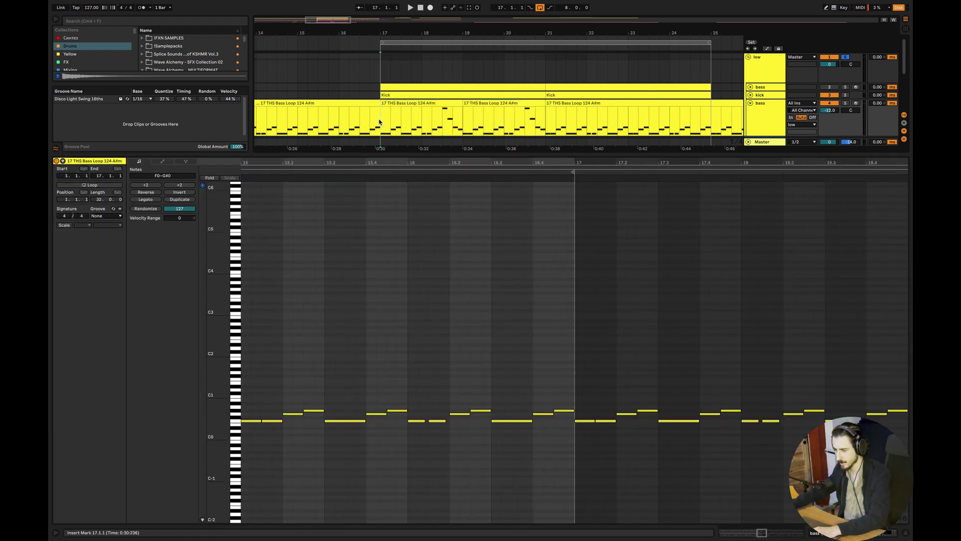
click(908, 534)
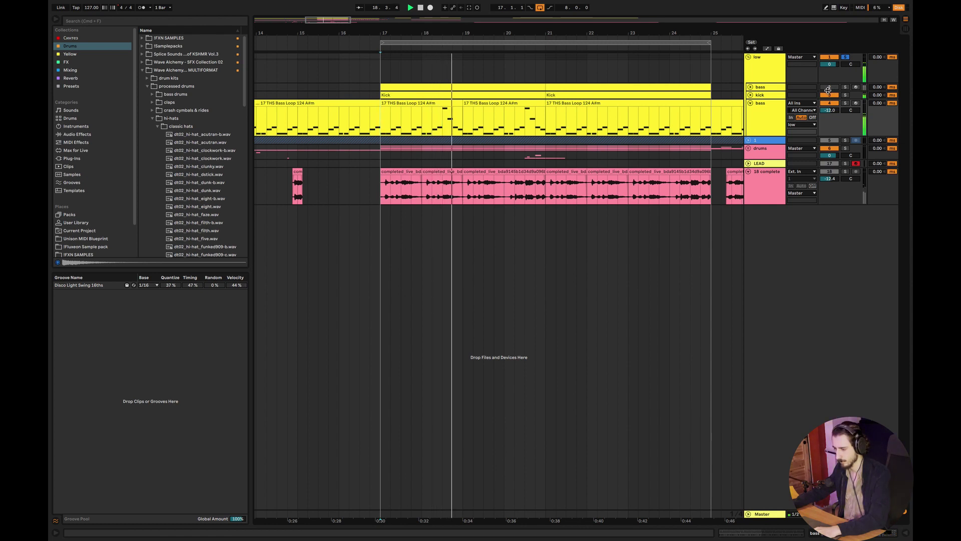
click(453, 104)
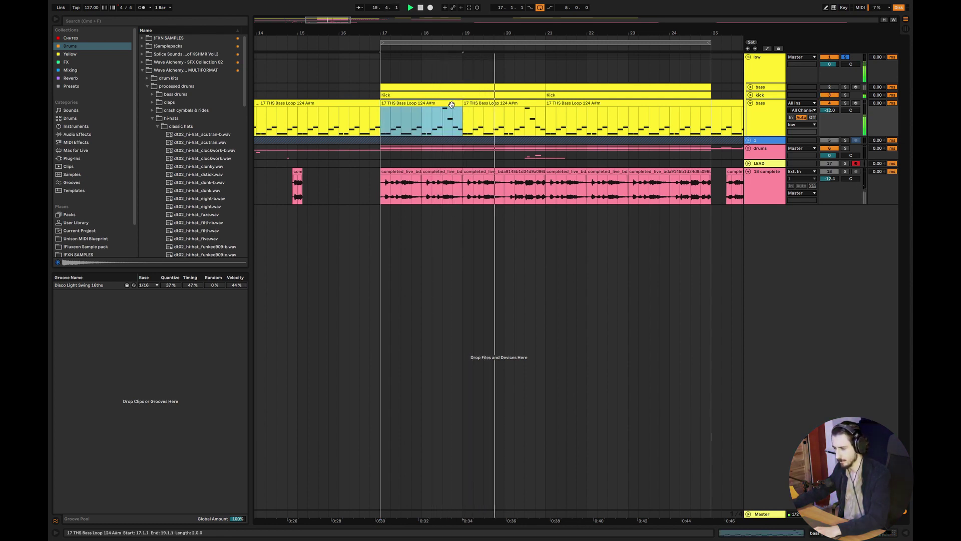
key(super+d)
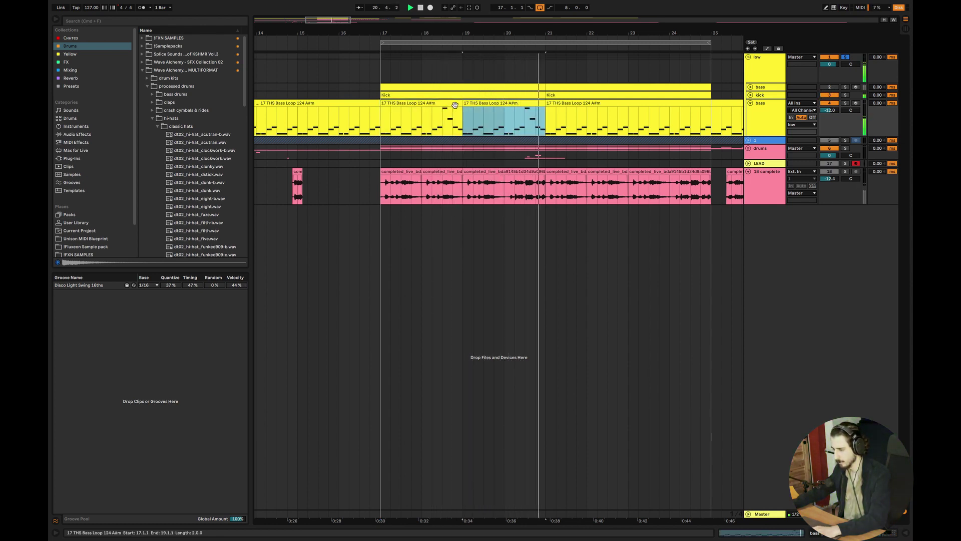
click(476, 113)
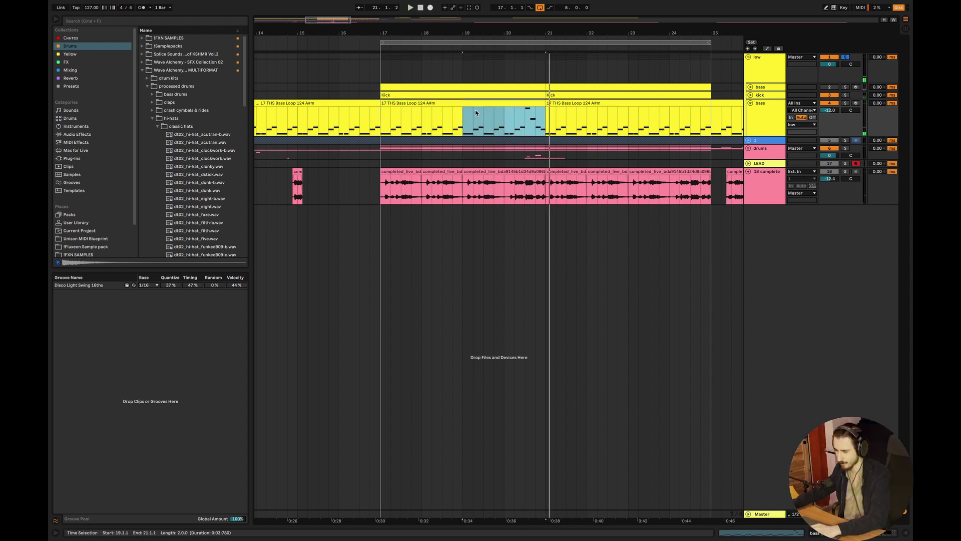
Duplicate the edited bass clip from bars 17–21 into bars 21–25 and play the section from bar 17.
drag(386, 123, 535, 109)
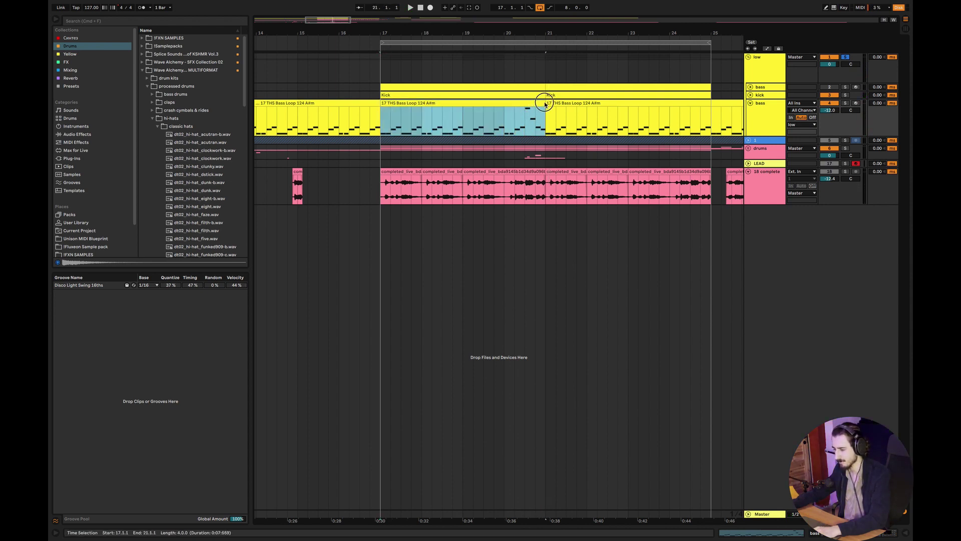
key(ctrl+d)
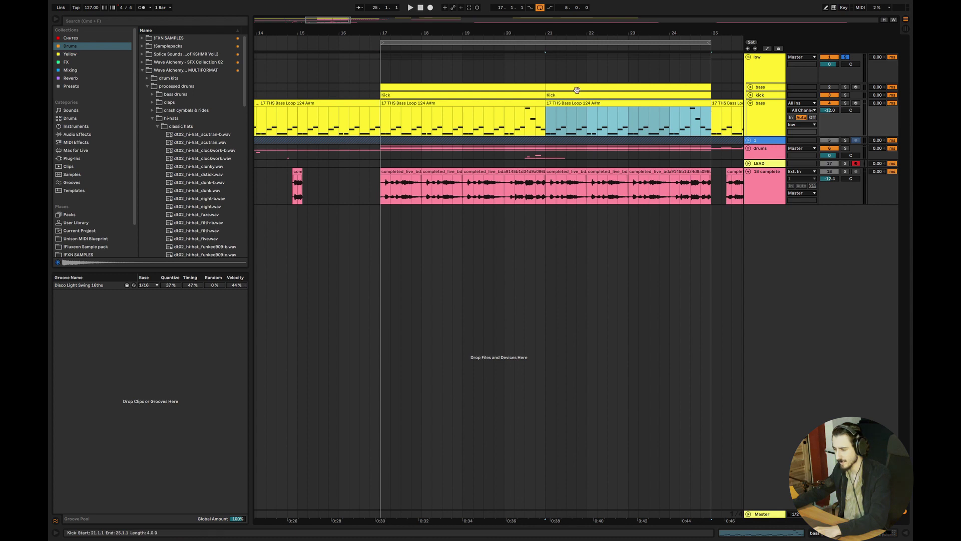
click(454, 120)
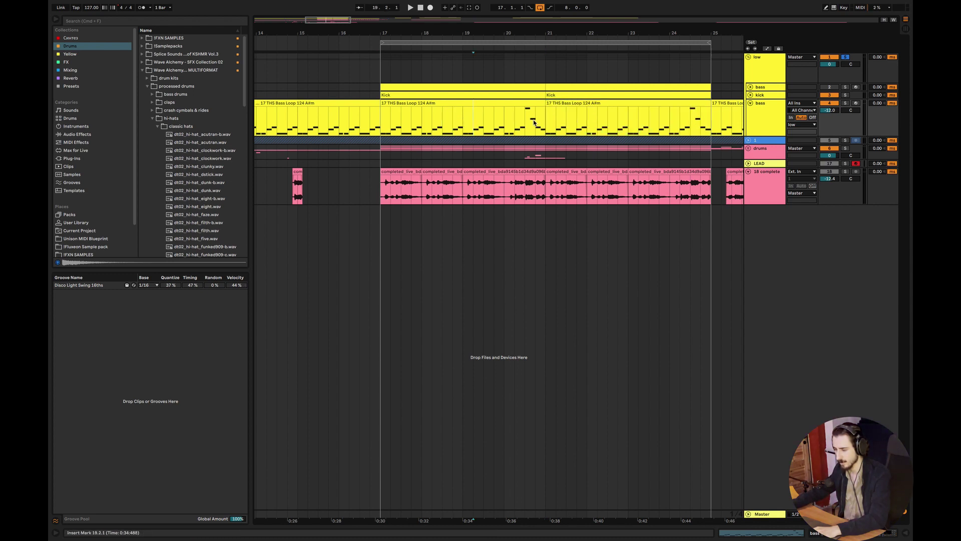
drag(547, 116, 384, 108)
click(372, 120)
key(space)
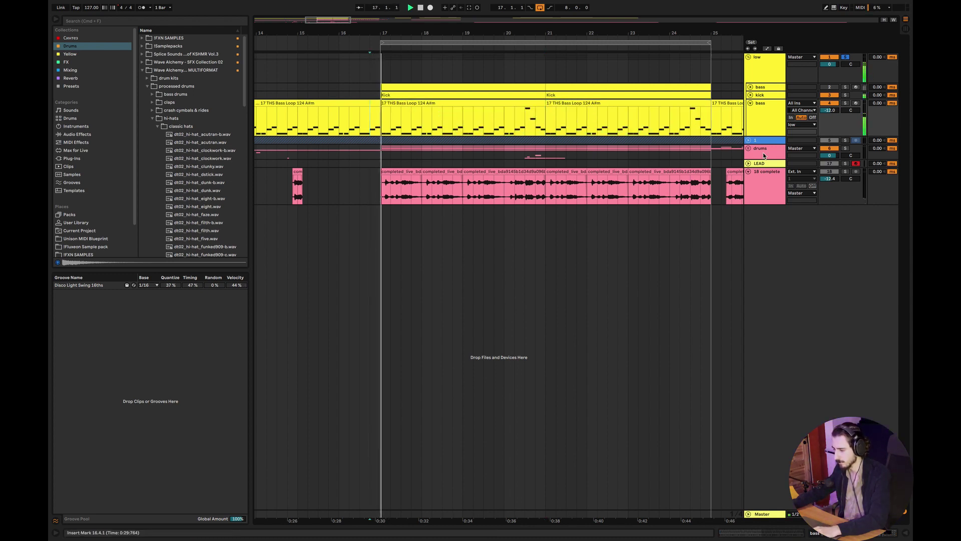
Solo the drums group alongside the low group, expand its tracks, and check the snare and shaker parts during playback.
click(845, 149)
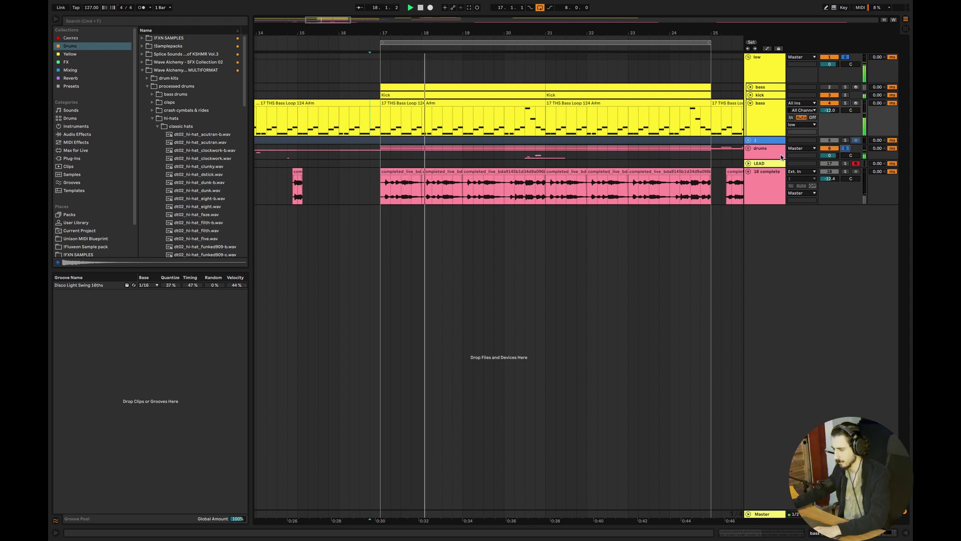
click(748, 148)
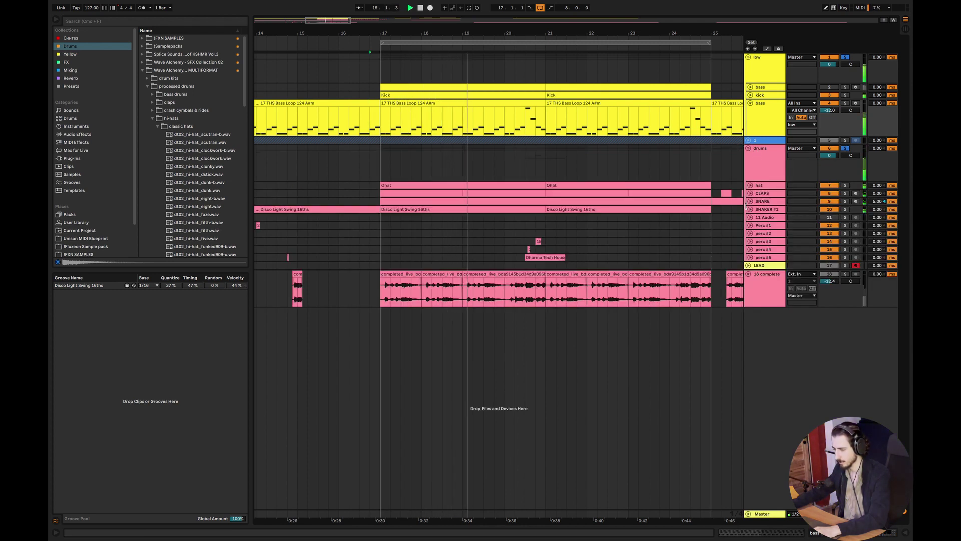
click(751, 202)
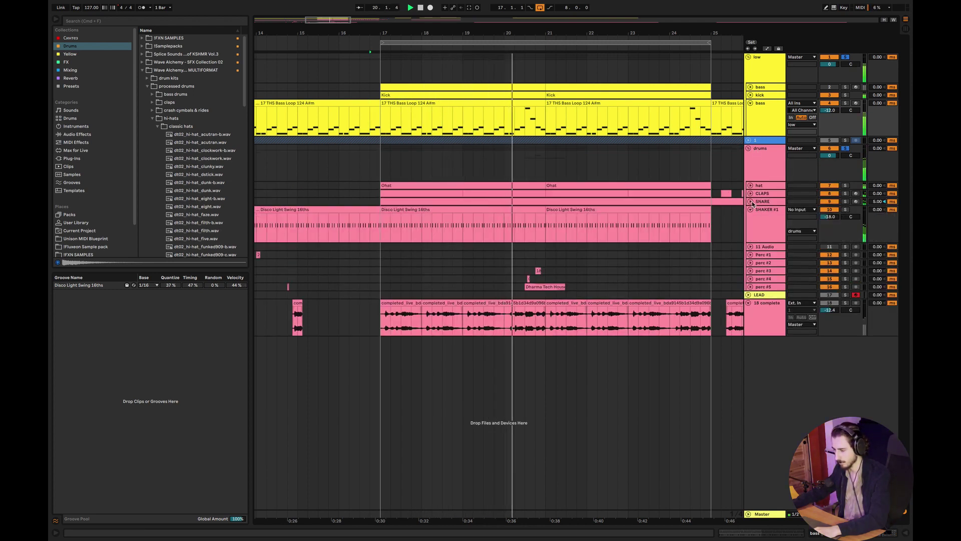
click(829, 202)
click(829, 202)
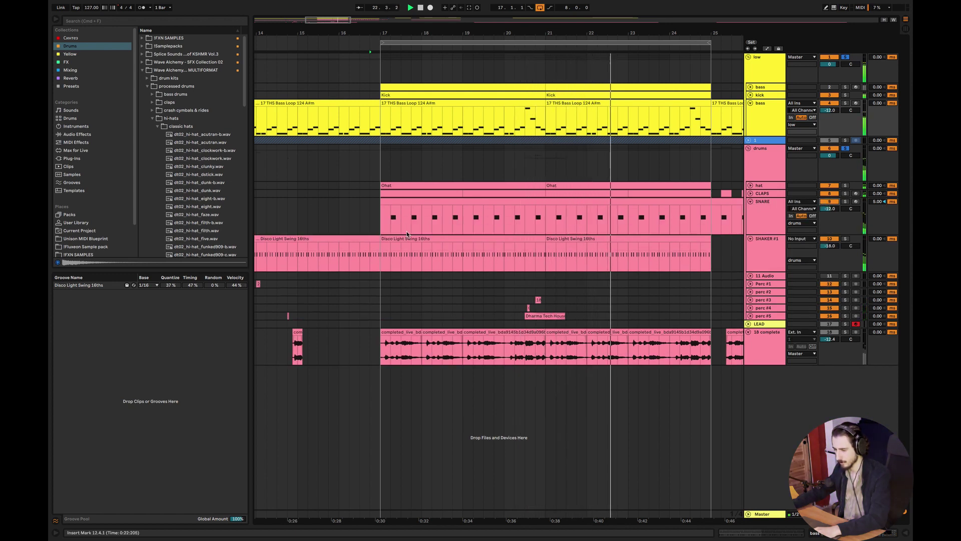
click(750, 202)
click(751, 186)
click(751, 186)
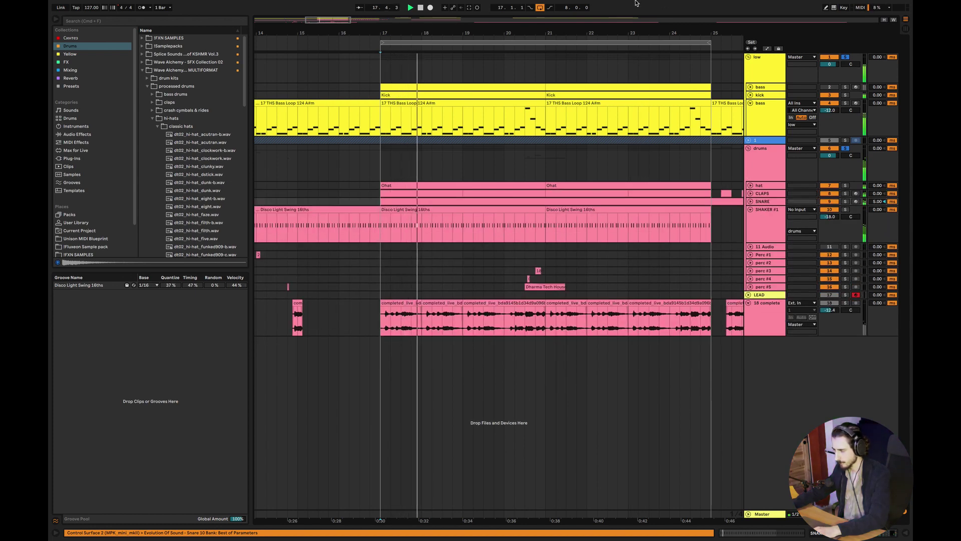
Solo the 18 complete track with the drums and low groups, play from bar 17, and view the bass and blue tracks' devices.
mouse_move(635, 3)
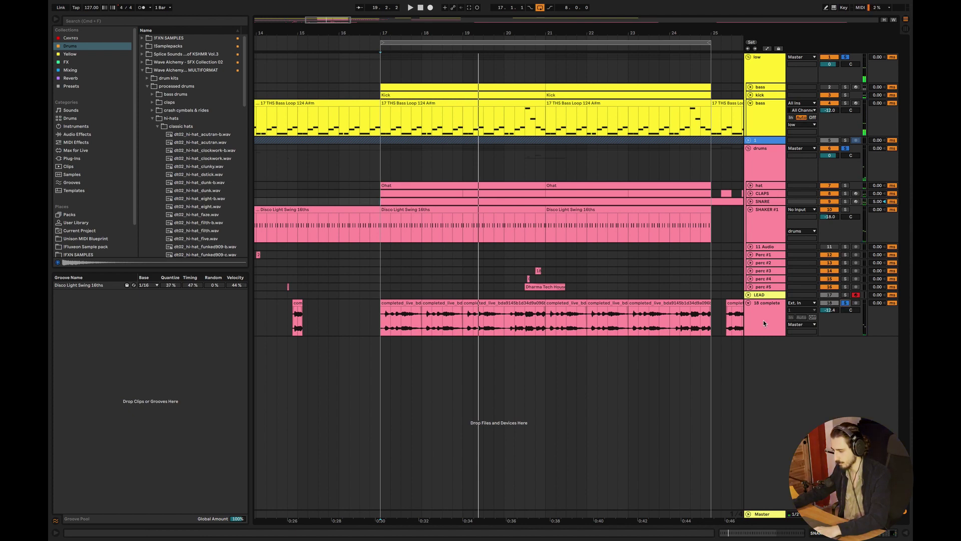
key(space)
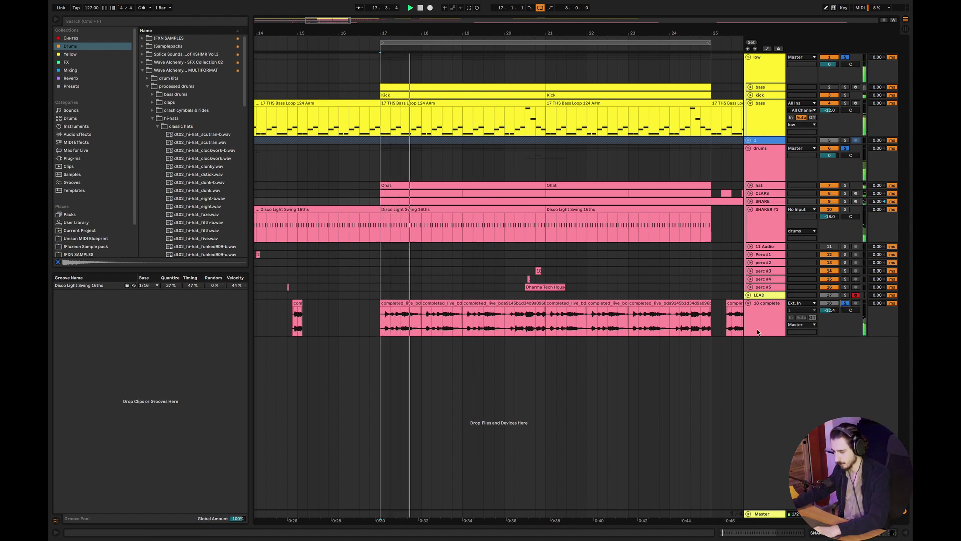
double_click(762, 107)
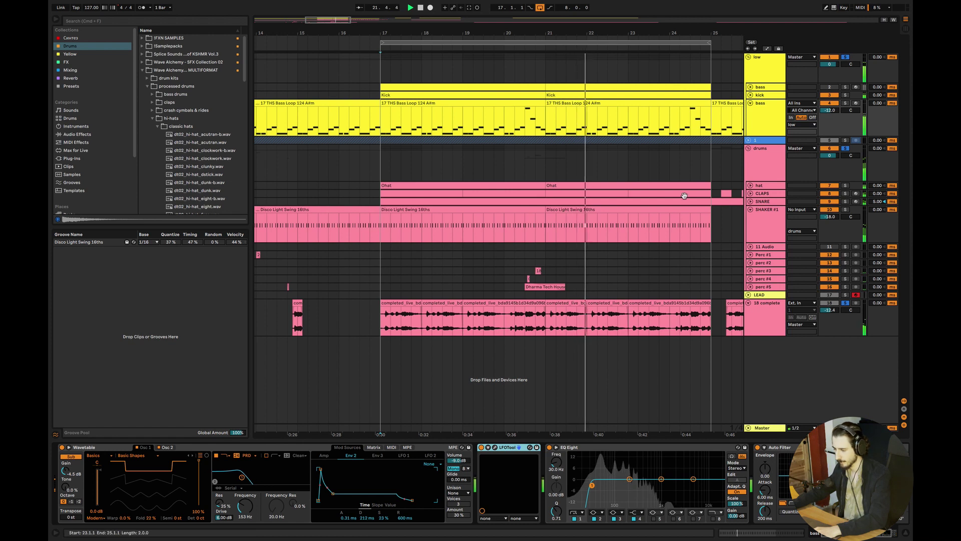
key(space)
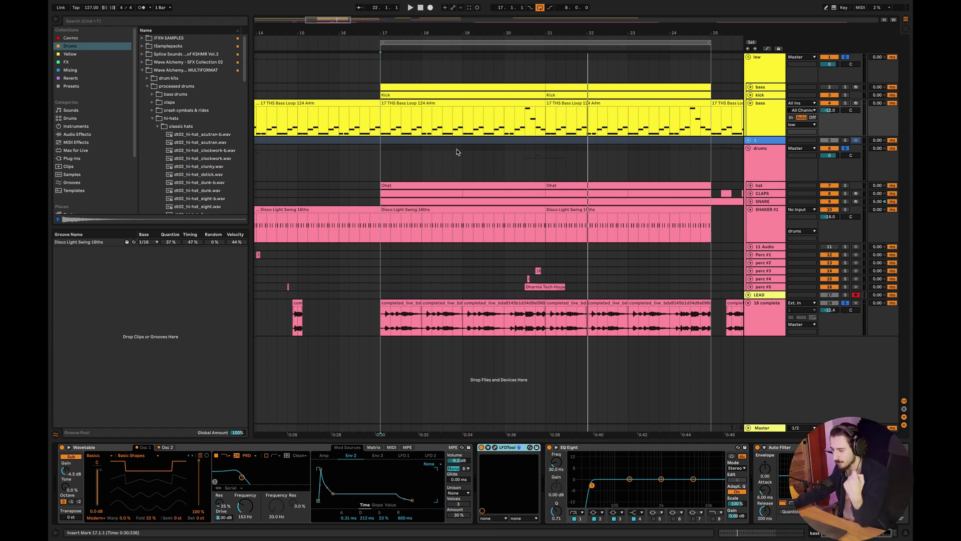
click(383, 141)
click(384, 141)
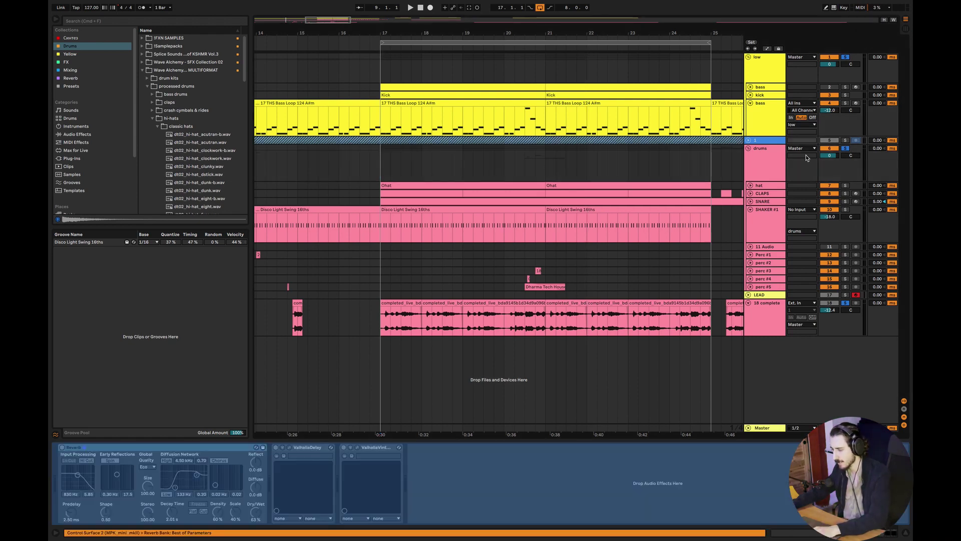
Unfreeze the frozen blue track 1 between the bass track and the drums group.
scroll(708, 176, down, 6)
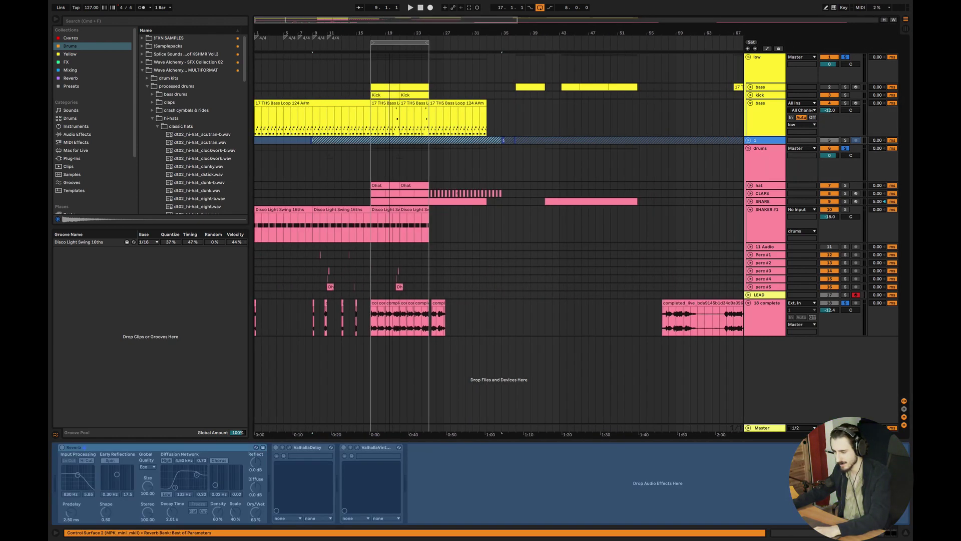
scroll(708, 175, up, 4)
scroll(708, 175, left, 3)
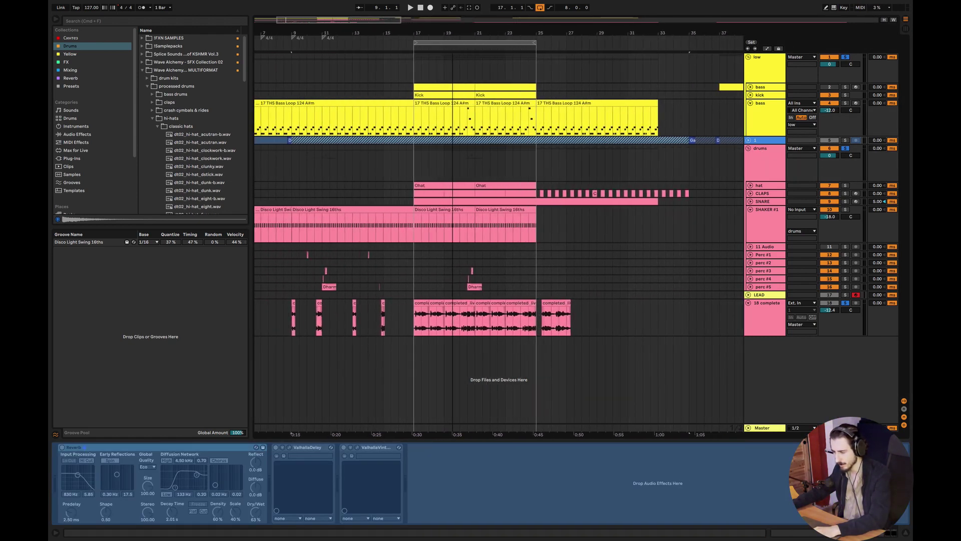
right_click(760, 142)
click(785, 192)
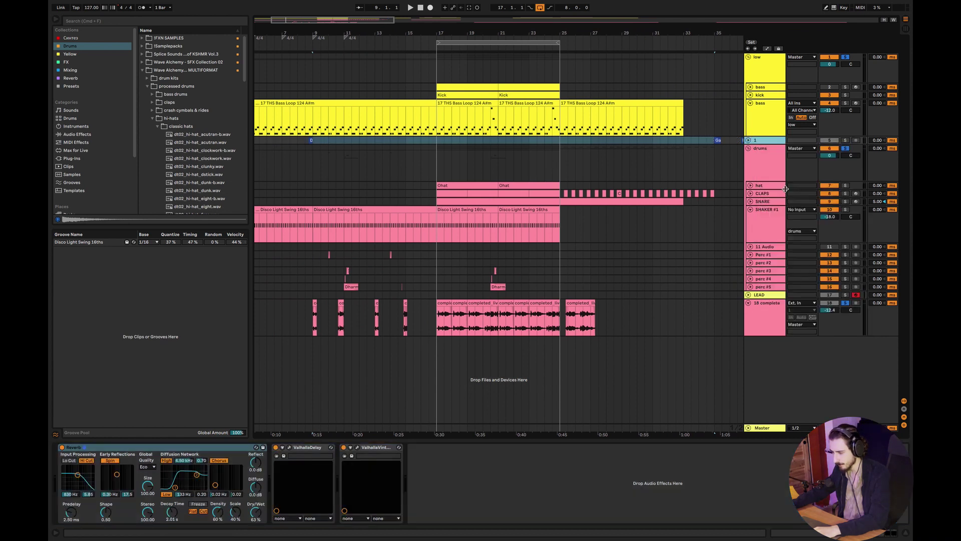
Collapse the drums group and play the arrangement from just before bar 17.
click(452, 142)
click(748, 149)
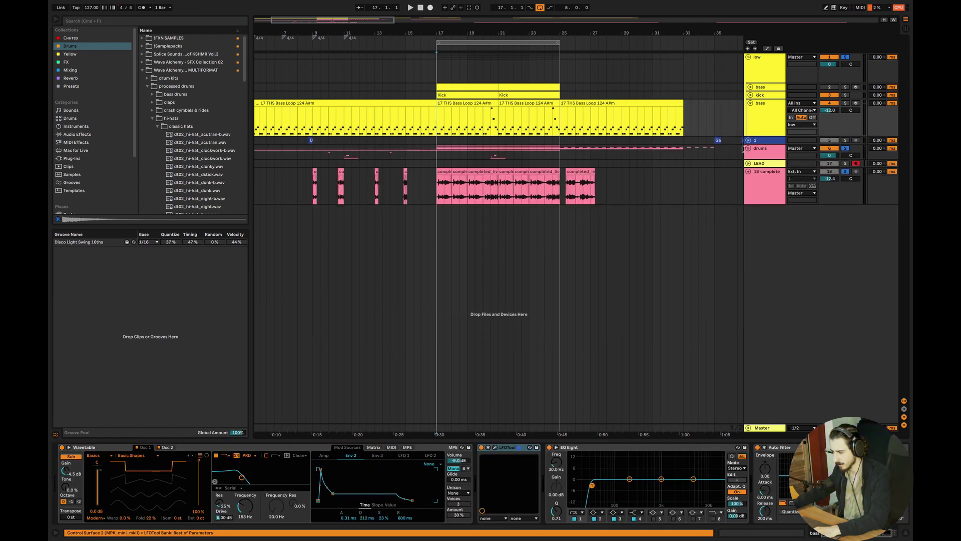
click(447, 154)
drag(352, 20, 339, 22)
key(space)
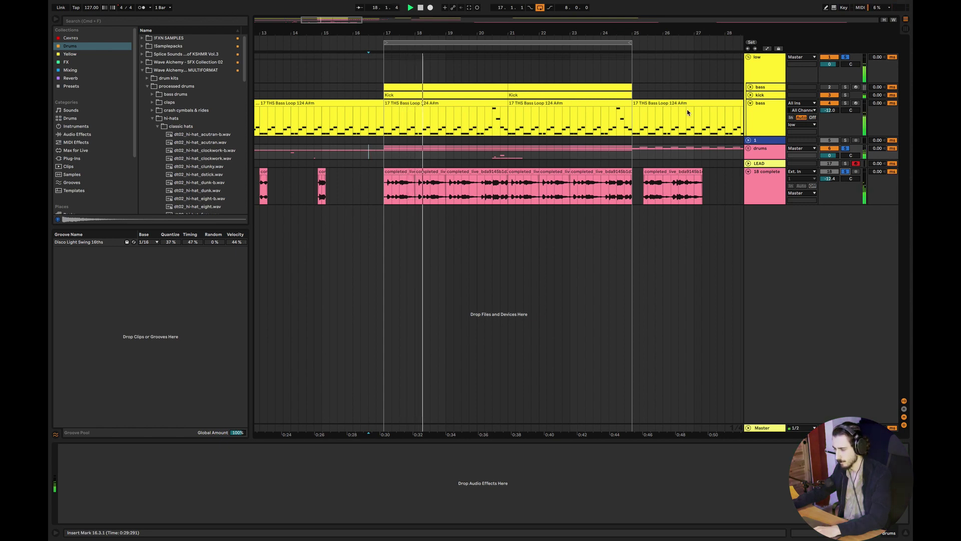
Switch oscillator 2 of the bass track's Wavetable to the Basics category's Basic Shapes and set its wavetable position to about 68%.
click(762, 105)
click(165, 447)
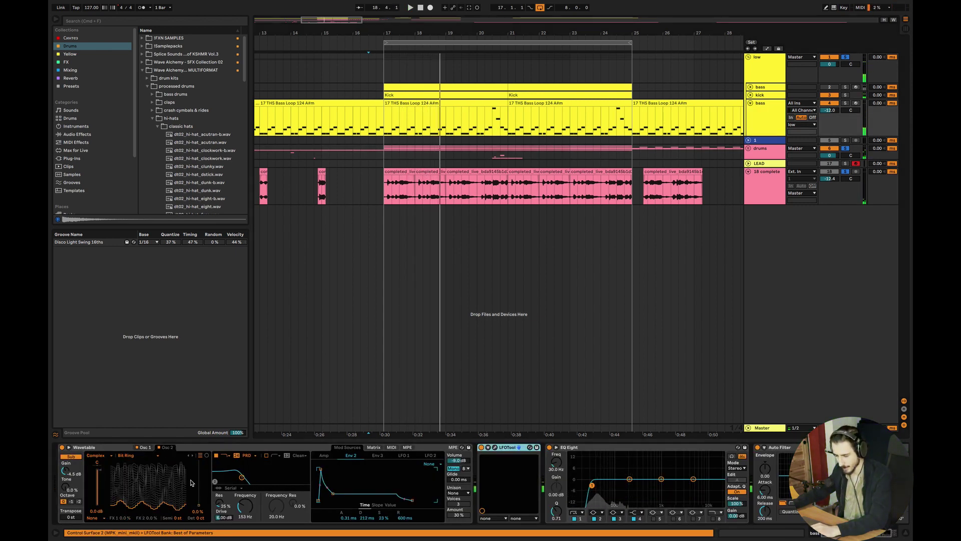
key(space)
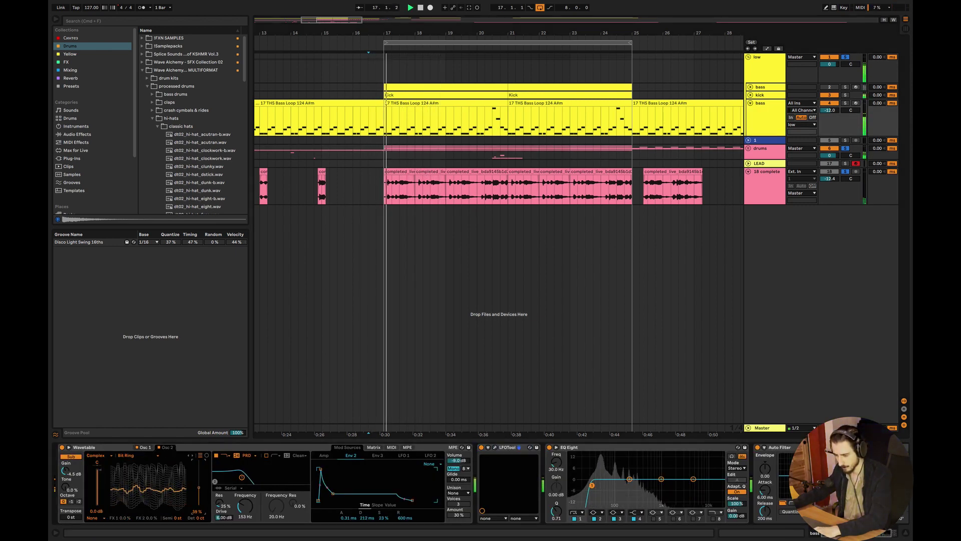
drag(199, 485, 199, 505)
click(100, 456)
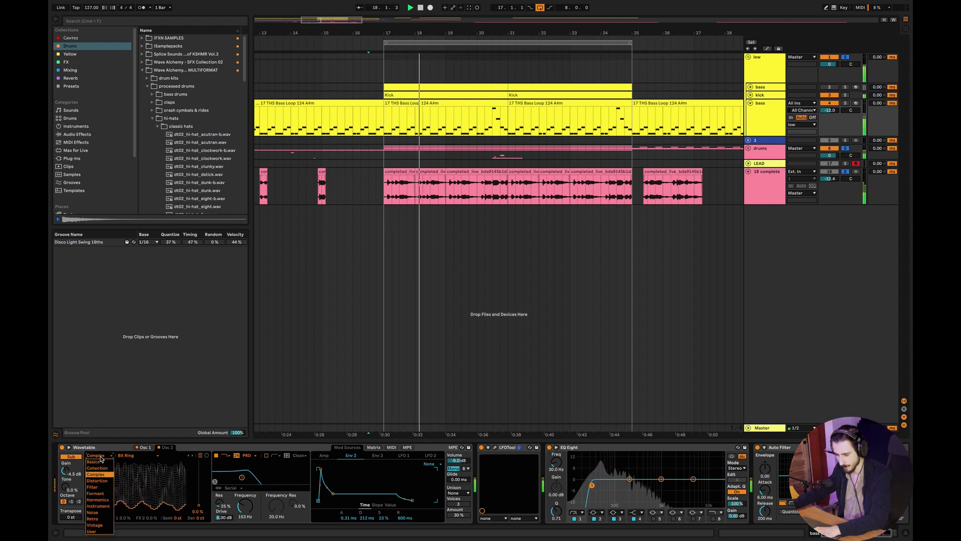
click(101, 458)
click(100, 457)
click(98, 449)
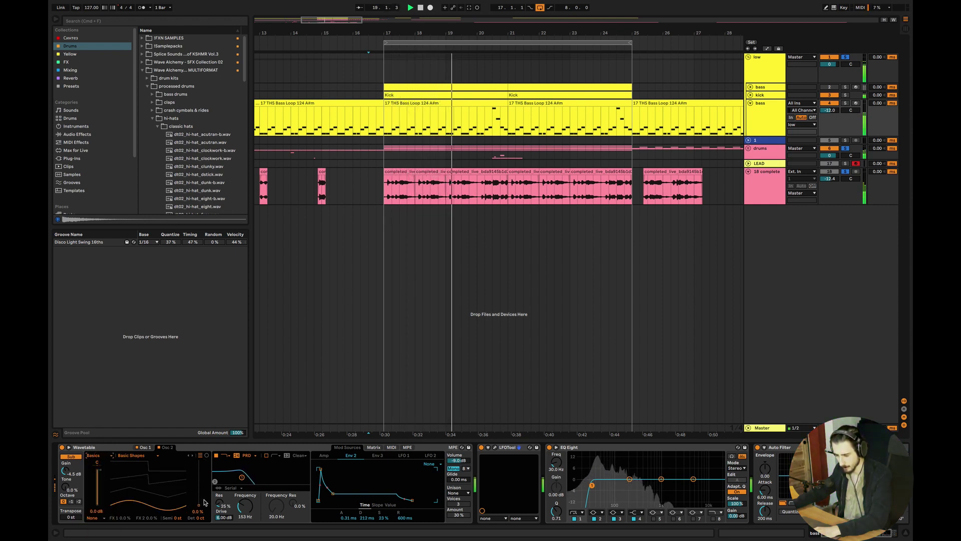
drag(198, 505, 199, 473)
Set oscillator 1's Fold amount to 0.0% in the bass Wavetable and stop playback.
click(144, 448)
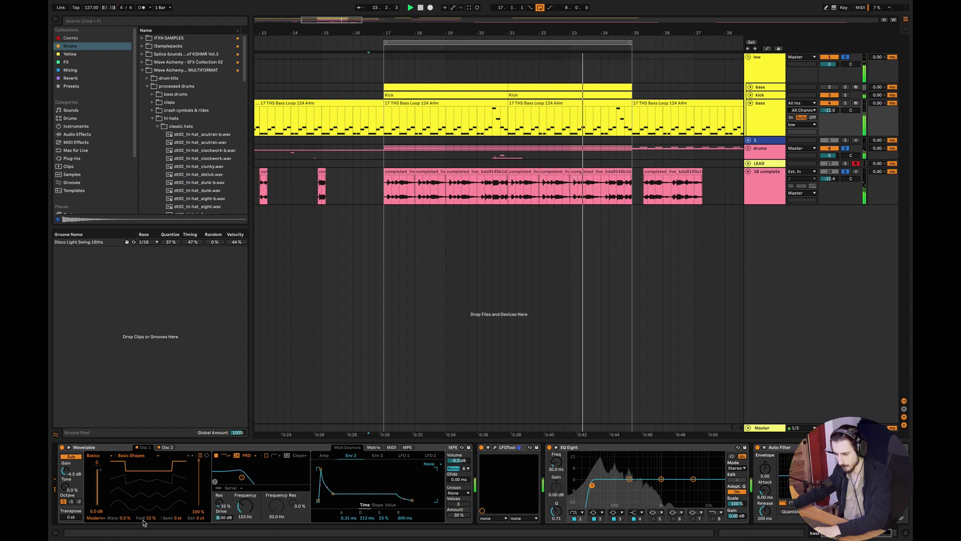
drag(152, 518, 152, 530)
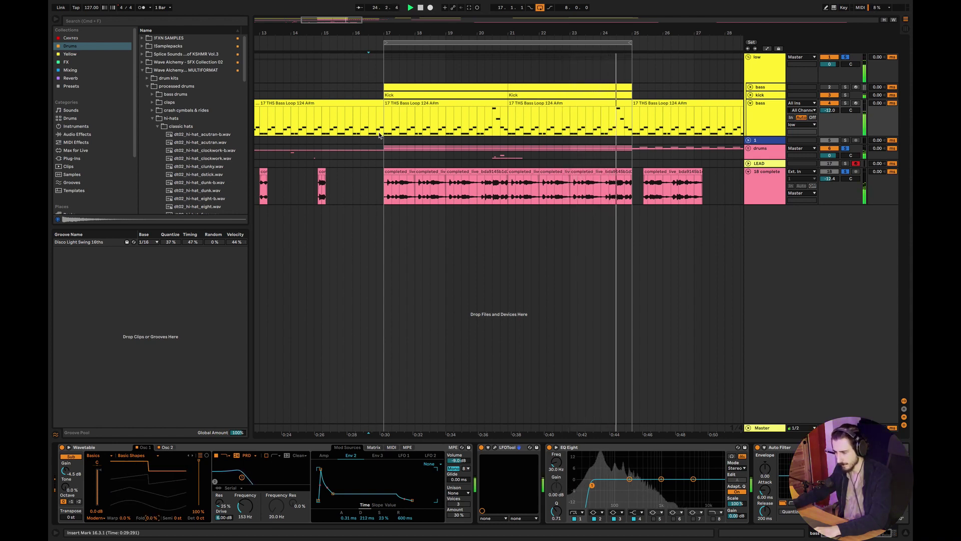
key(space)
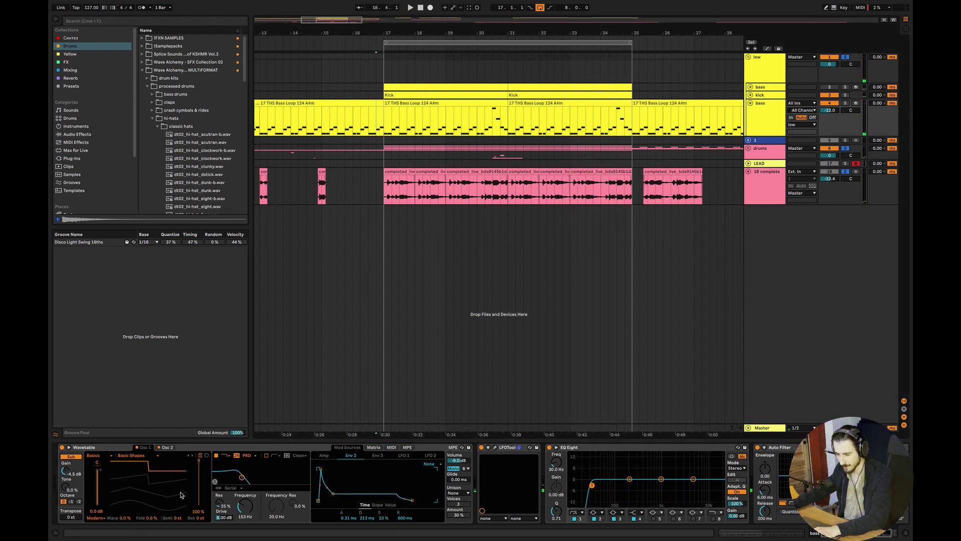
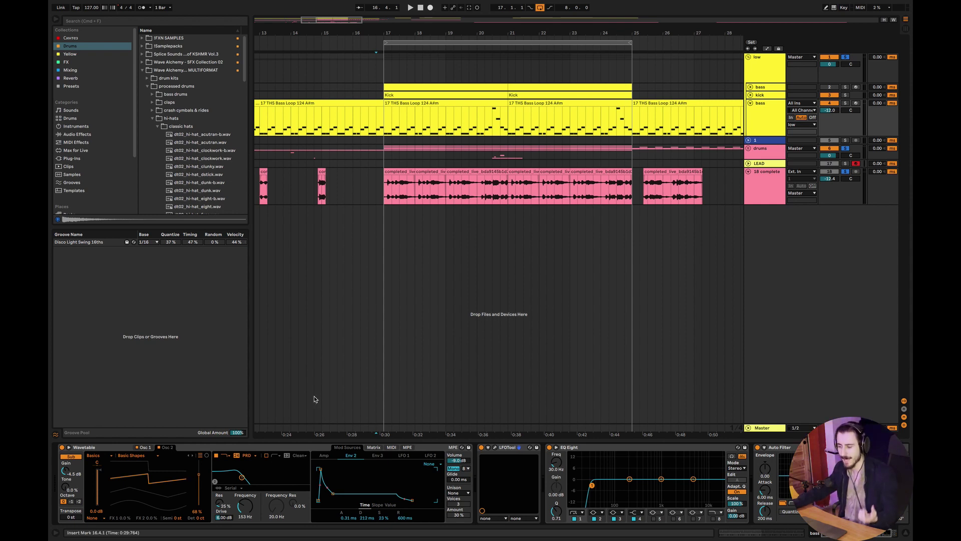
Solo the bass track, play it from bar 17, and toggle its Auto Filter to compare the sound.
click(846, 104)
key(space)
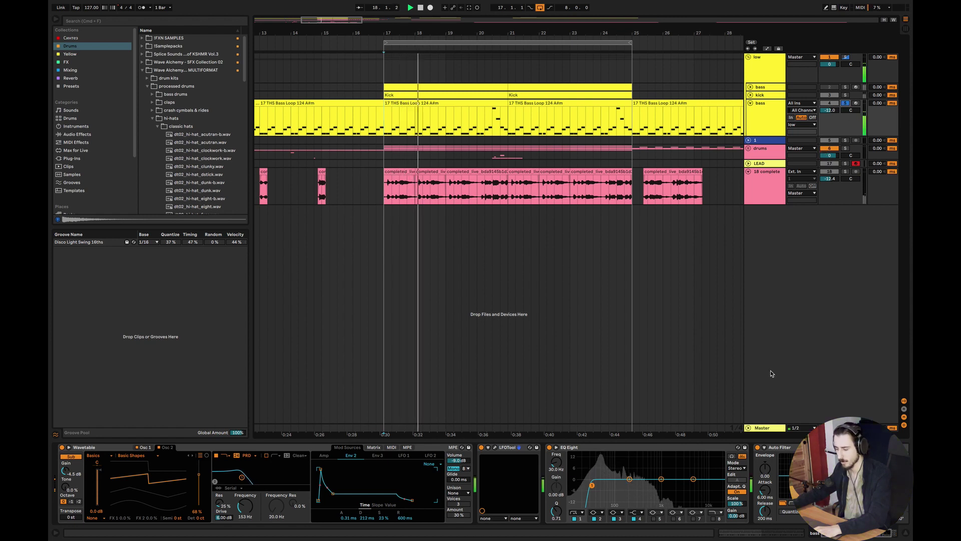
click(758, 448)
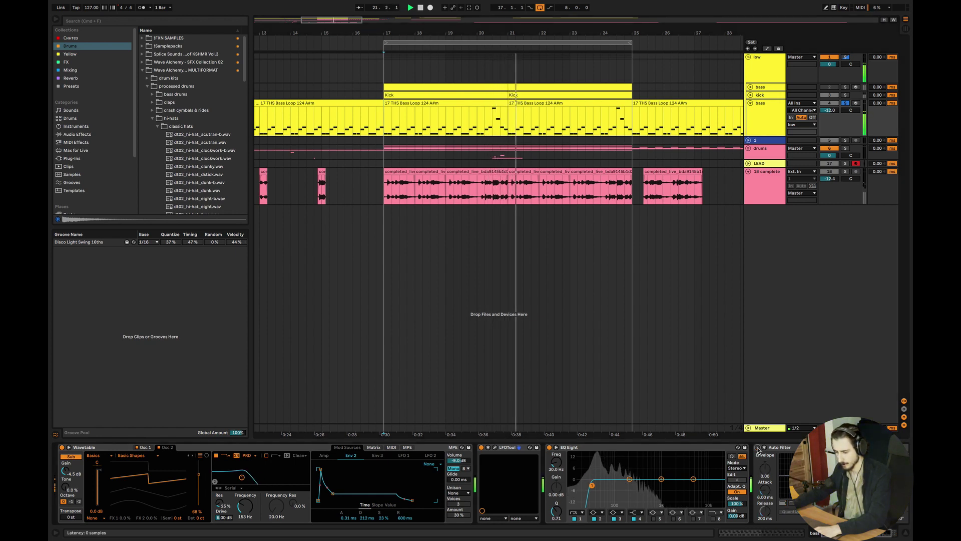
key(space)
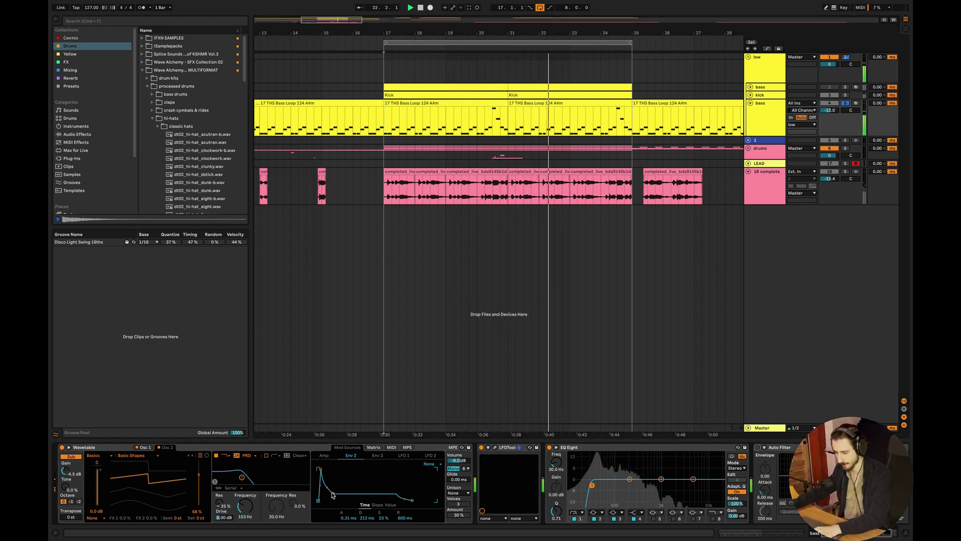
Set the bass Wavetable's Amp envelope to a 700 ms decay and -17 dB sustain, replaying the loop from bar 17.
click(324, 455)
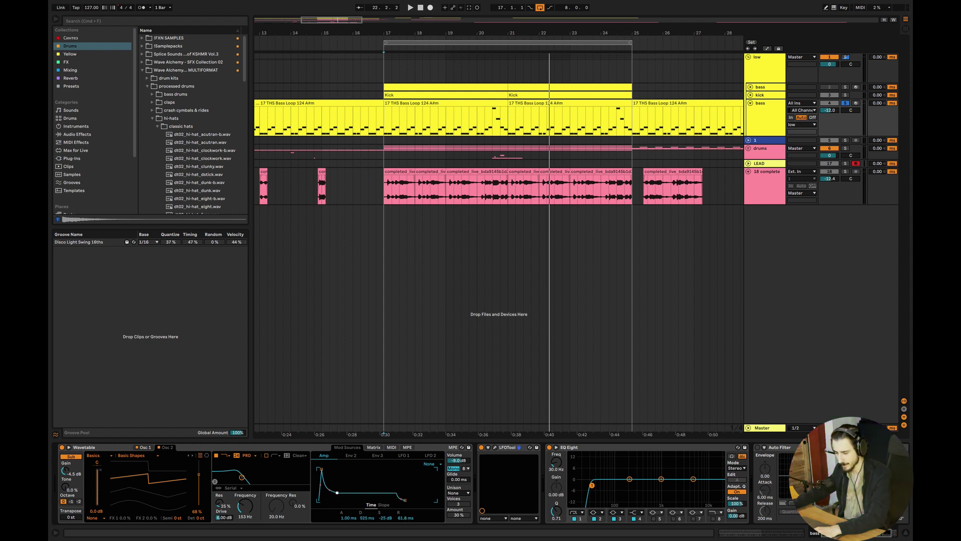
key(space)
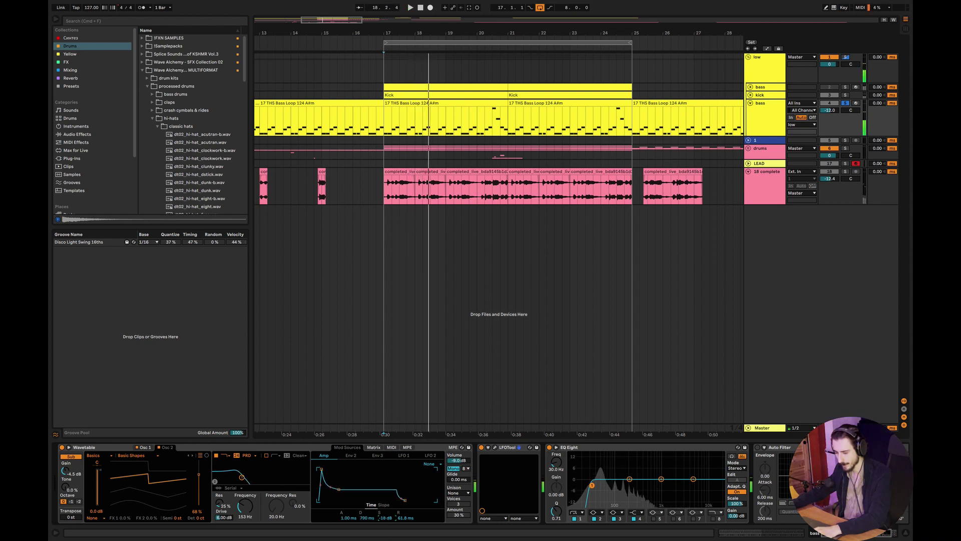
key(space)
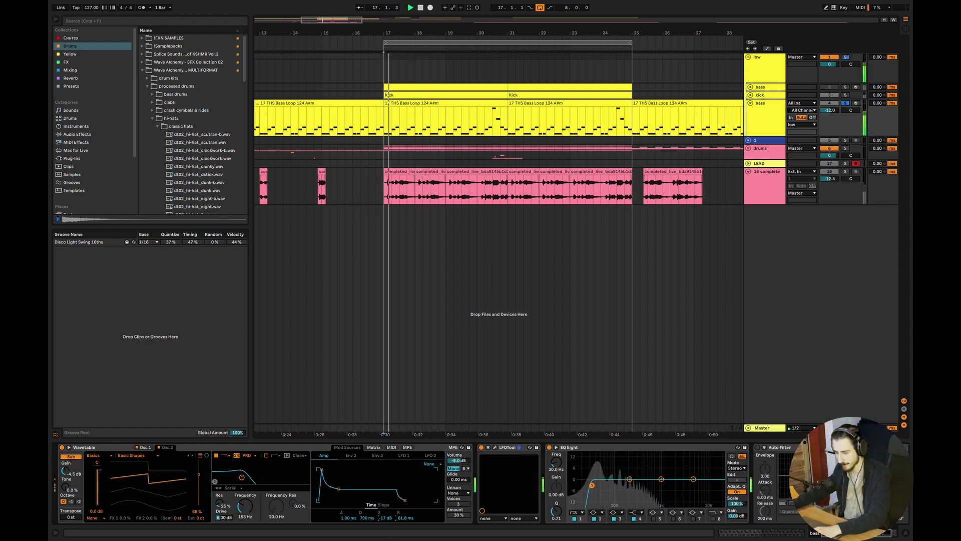
Set the bass Wavetable's Env 2 to 790 ms decay, 26% sustain and 141 ms release, and replay from bar 17.
click(351, 455)
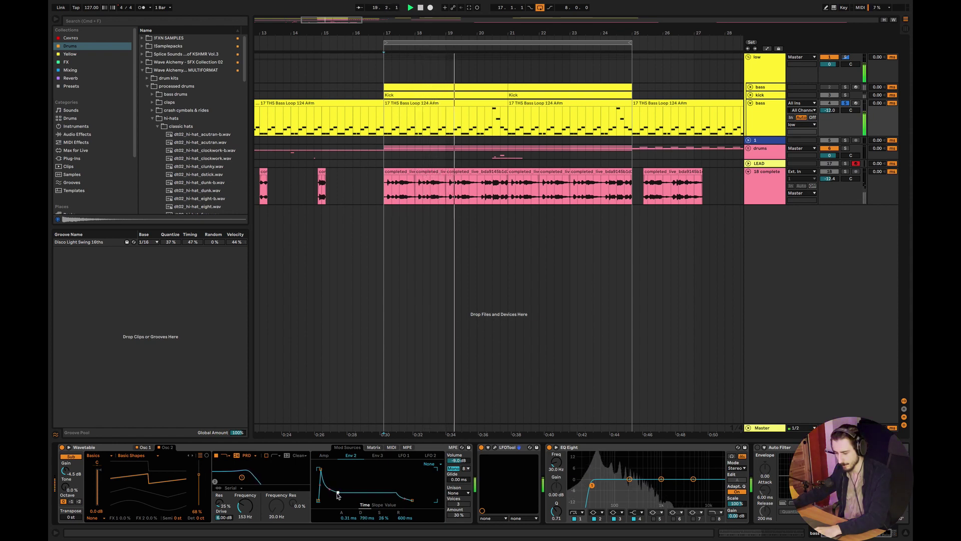
drag(408, 518, 408, 532)
key(space)
key(space)
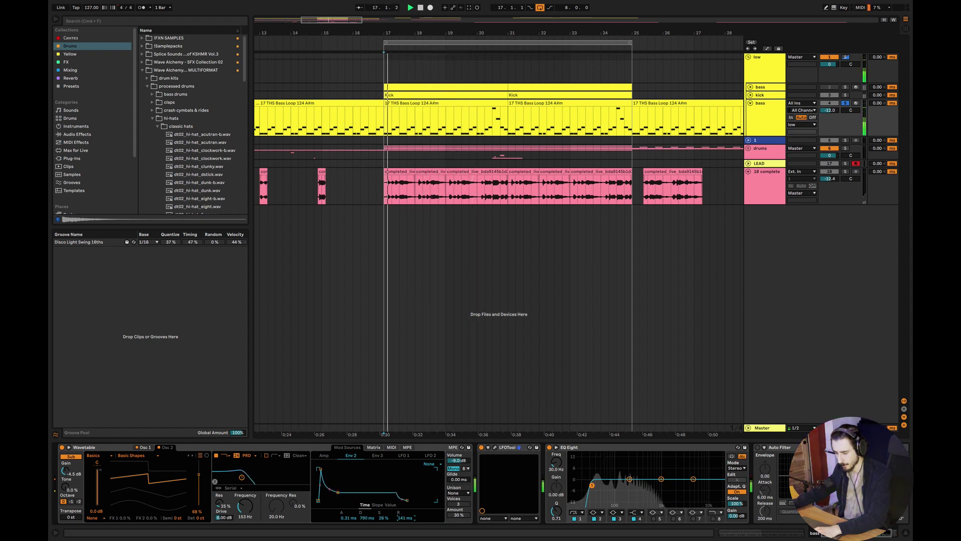
Check the bass Wavetable's modulation matrix, set its filter frequency to 116 Hz, and set Env 2 to 1.25 s decay and 192 ms release.
click(374, 447)
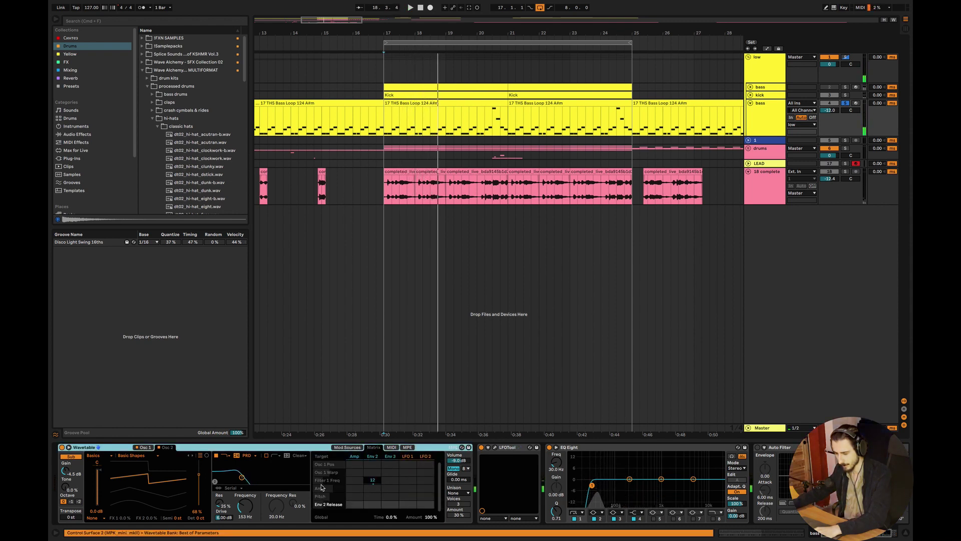
click(253, 510)
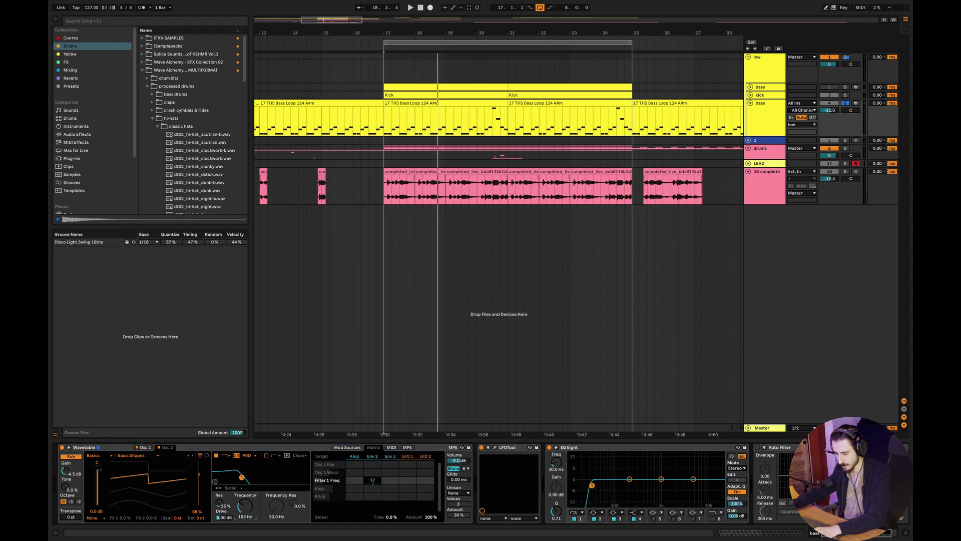
key(space)
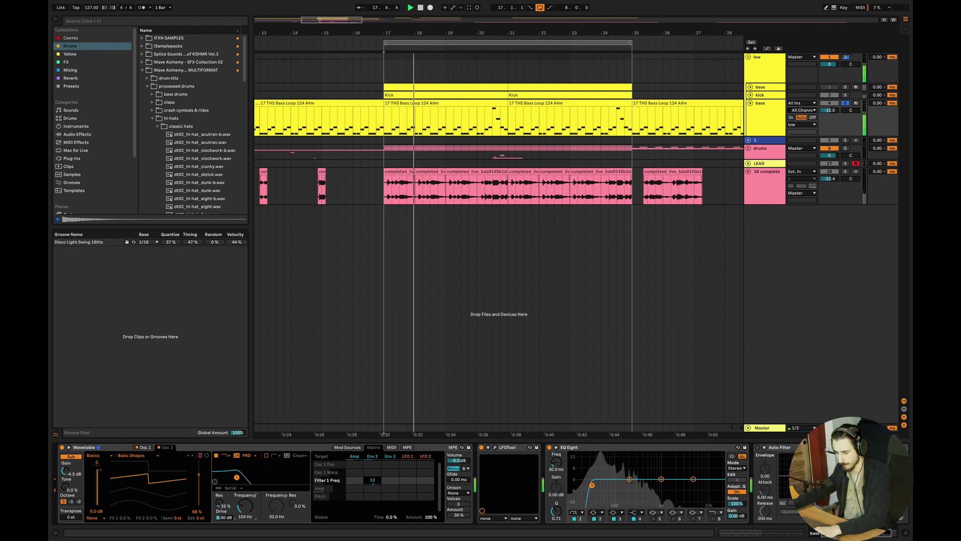
click(357, 447)
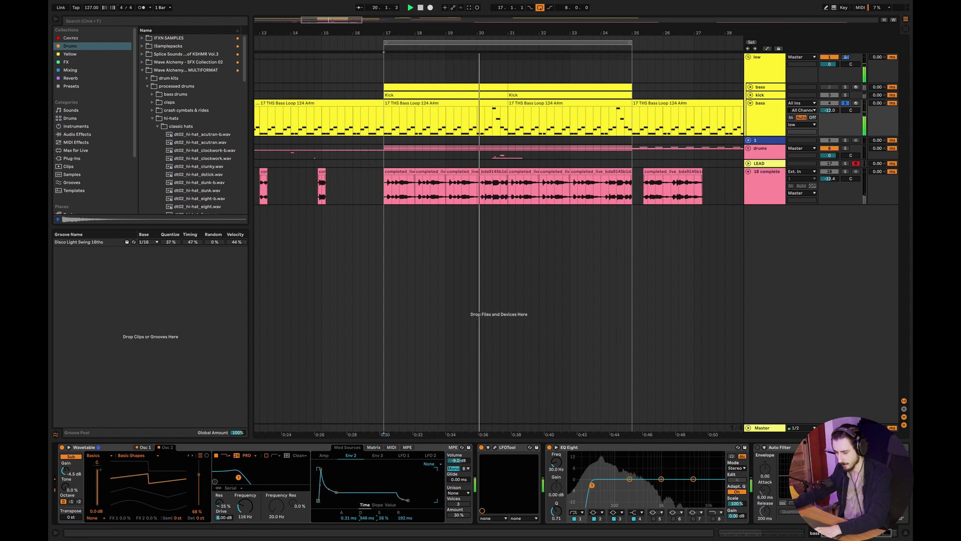
drag(367, 517, 367, 502)
Solo the kick alongside the bass, duplicate the four-bar bass clip into bars 21–25, and check the bass devices during playback.
super+click(845, 95)
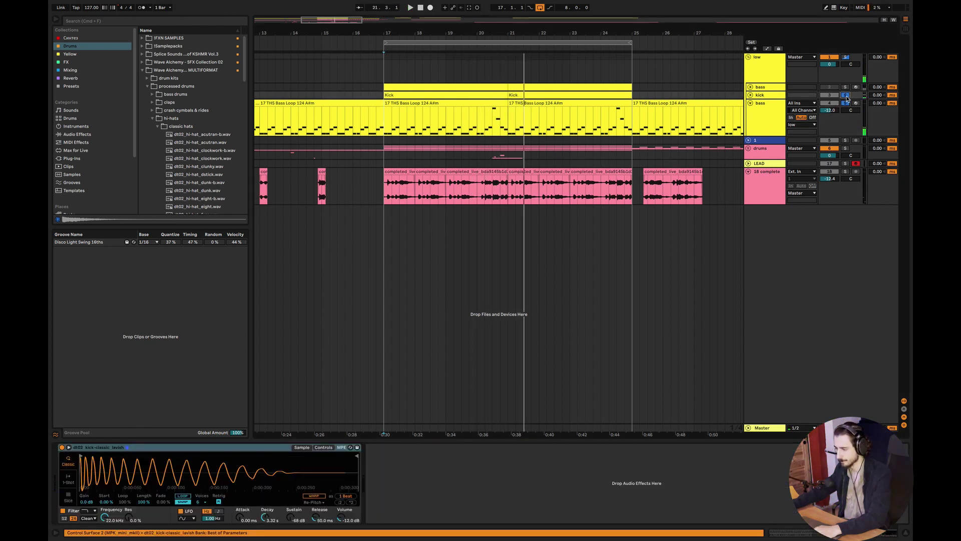
key(space)
click(774, 117)
key(super+d)
click(763, 121)
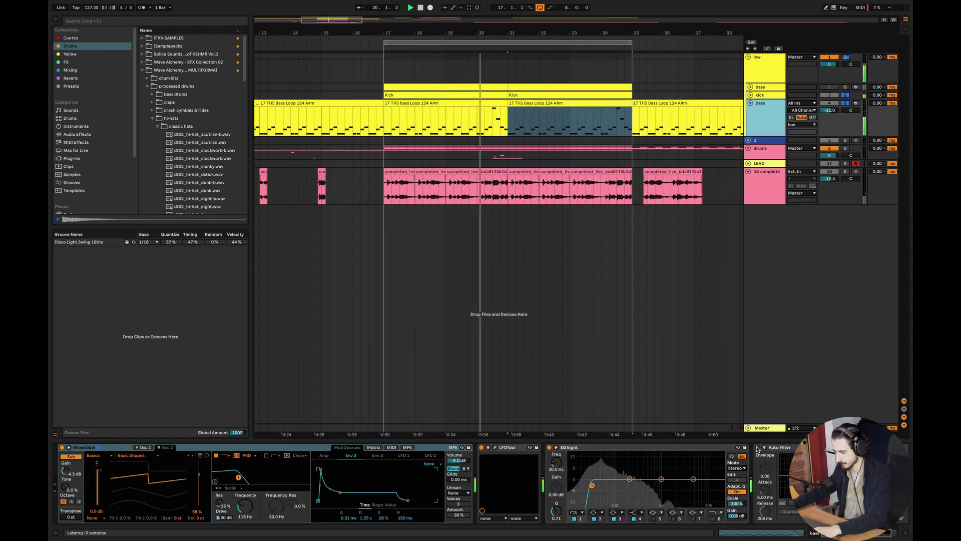
click(296, 447)
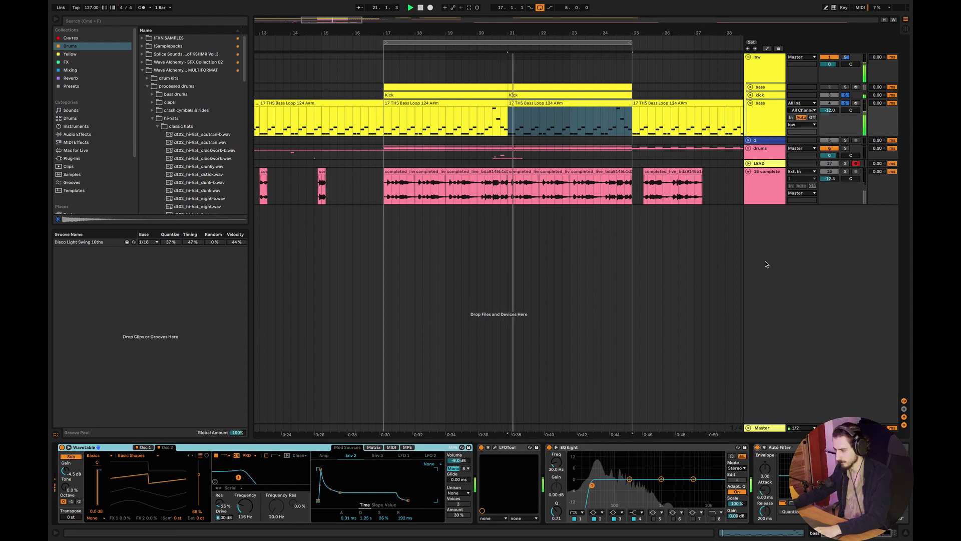
Set the kick track's Simpler to 1 voice and check its sample and controls.
click(763, 95)
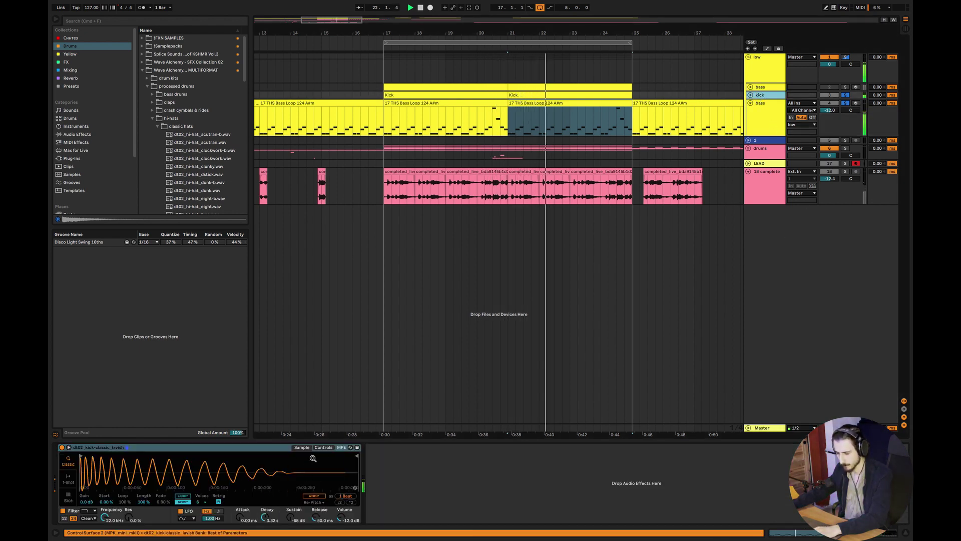
key(space)
click(199, 502)
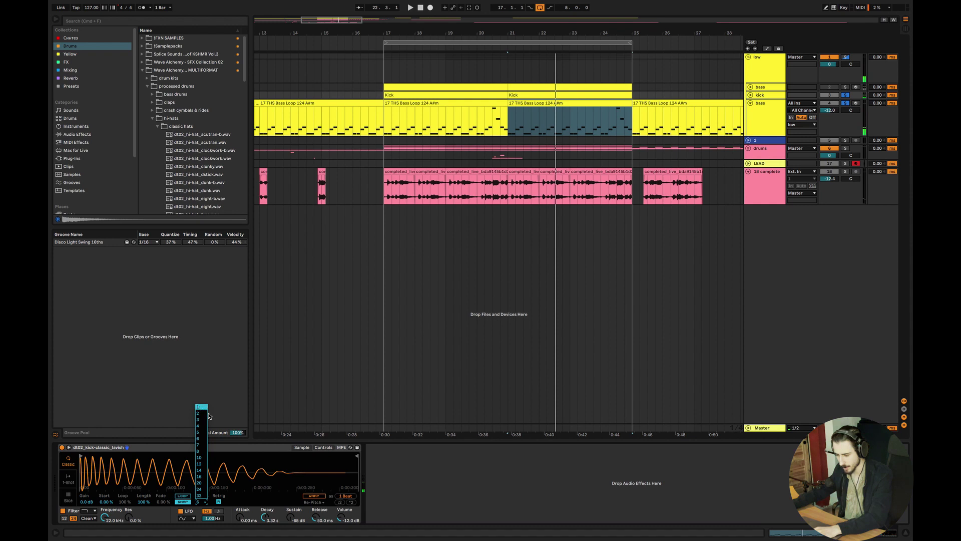
click(324, 447)
click(302, 448)
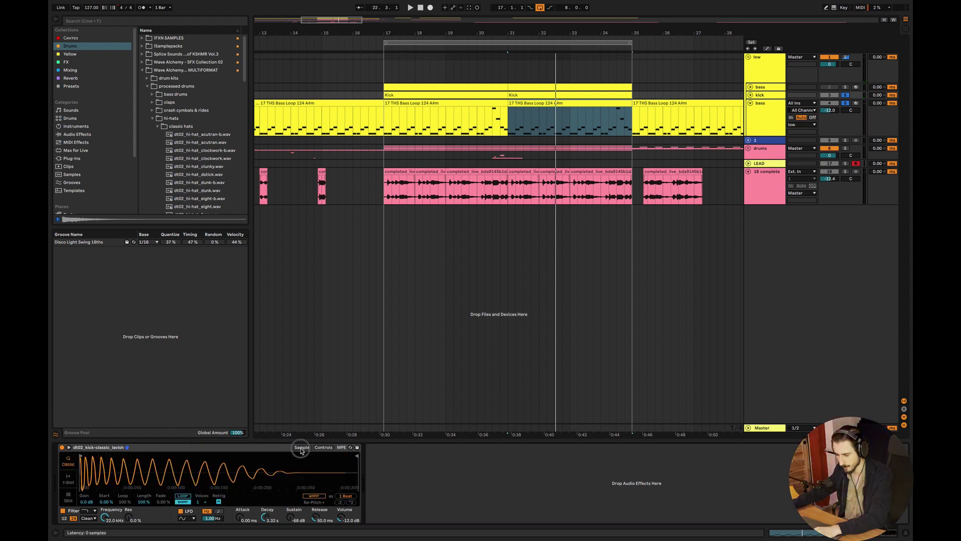
Hot-swap the kick sample for dt02_kick-classic_phattanzbar and play it with the bass from bar 21.
key(q)
scroll(220, 163, down, 4)
click(207, 152)
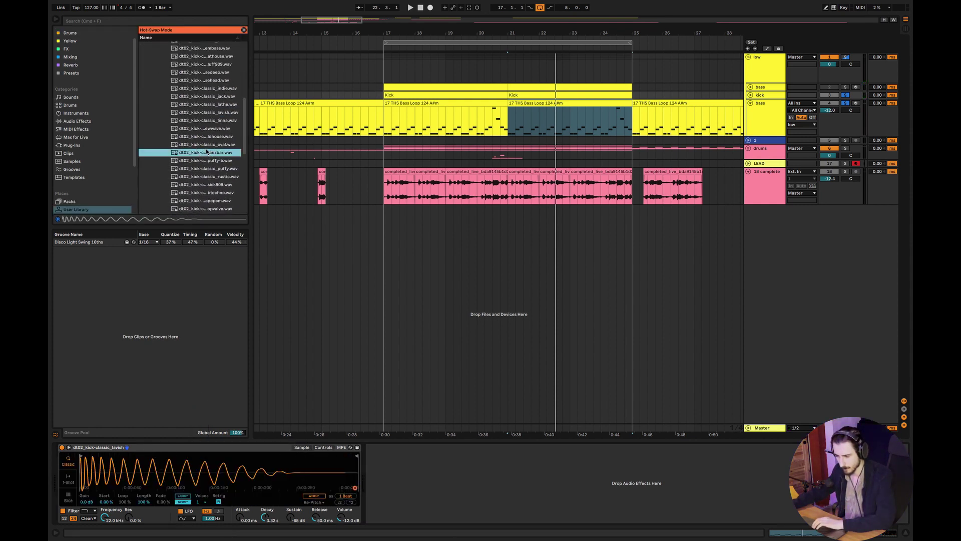
key(Return)
key(space)
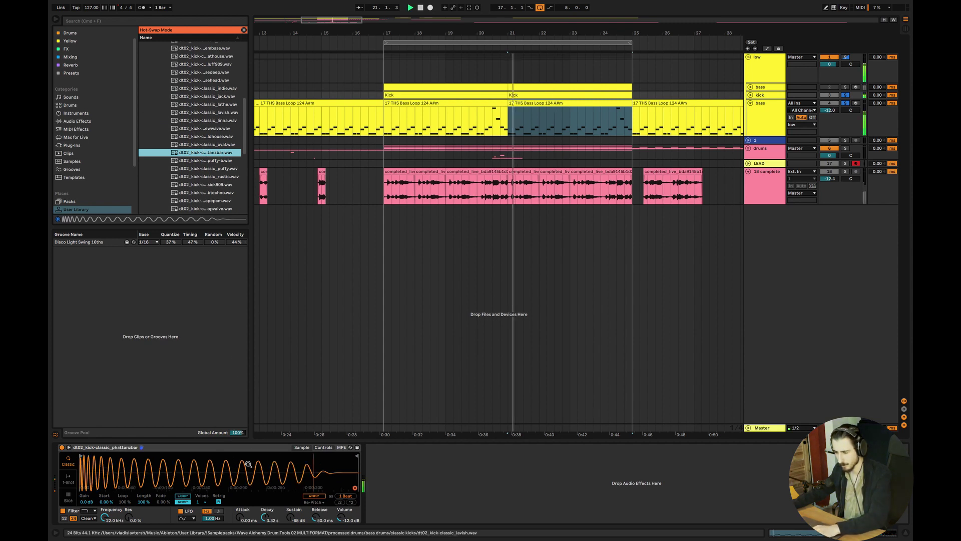
Shape the kick Simpler's amplitude envelope to a 908 ms decay and -28 dB sustain, and play the result.
click(323, 448)
key(q)
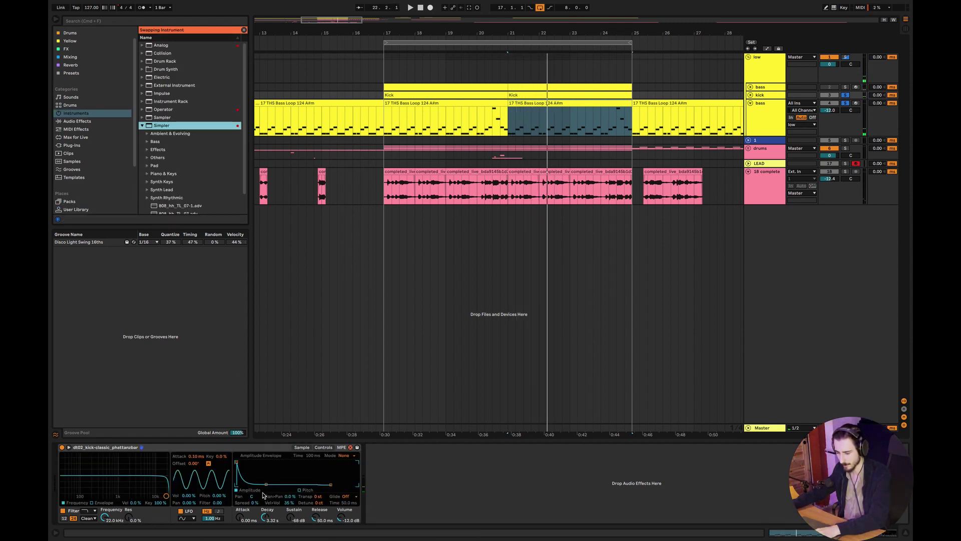
key(q)
drag(266, 485, 262, 477)
key(space)
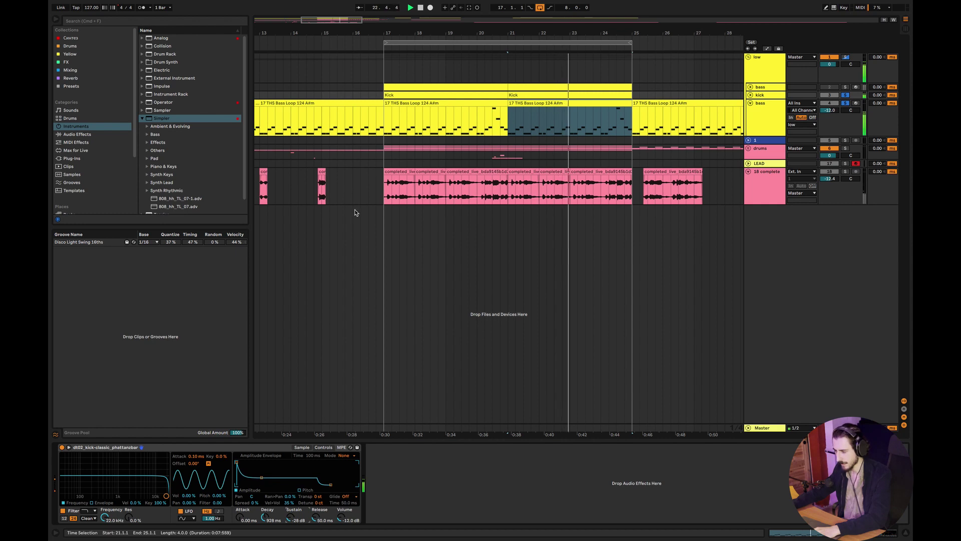
Add Saturn 2 from the FX collection to the low group, raise its Band 1 drive to about 79%, and play the result.
click(399, 130)
key(space)
click(744, 65)
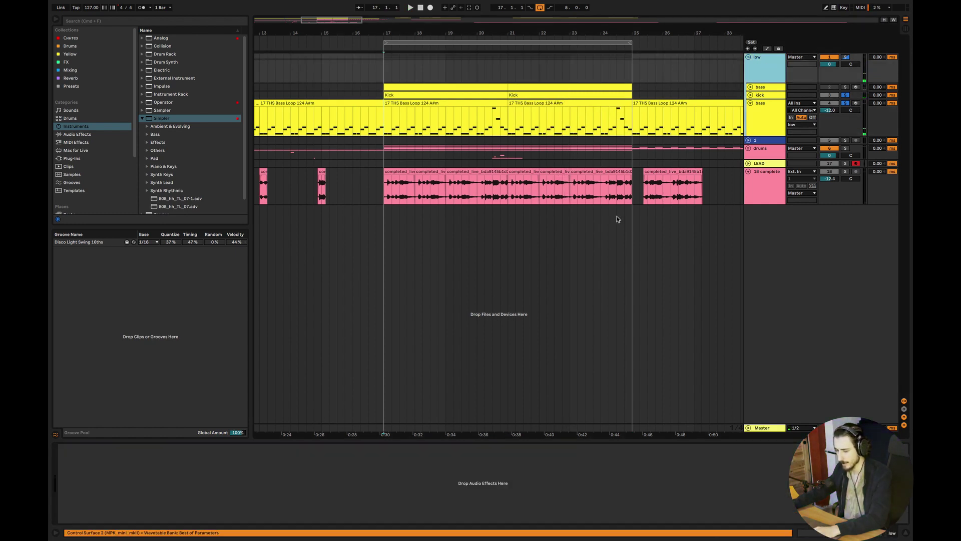
click(69, 63)
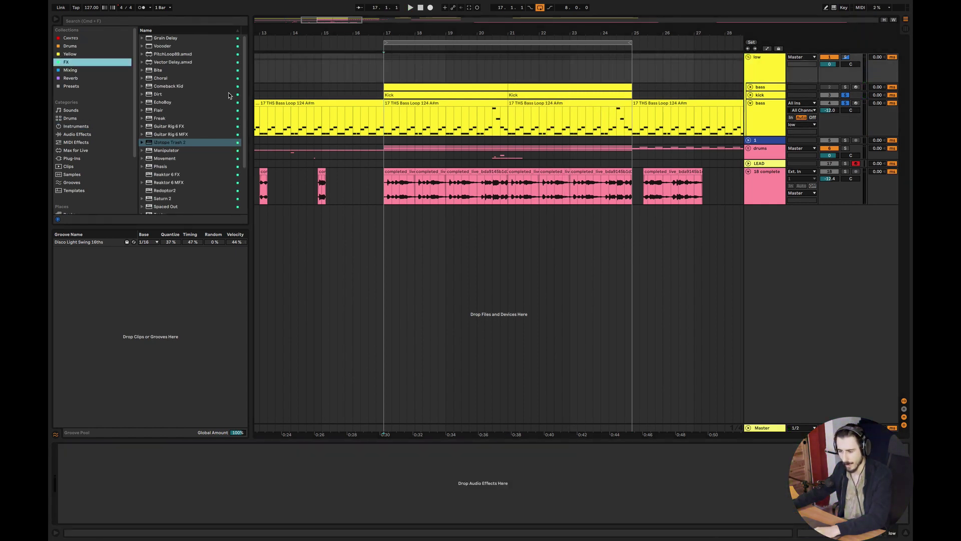
drag(246, 147, 241, 66)
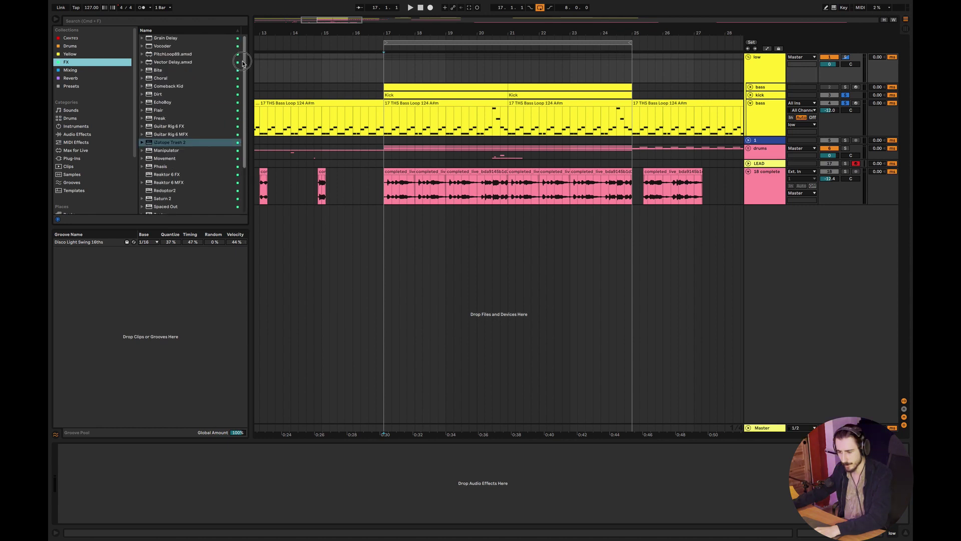
click(168, 198)
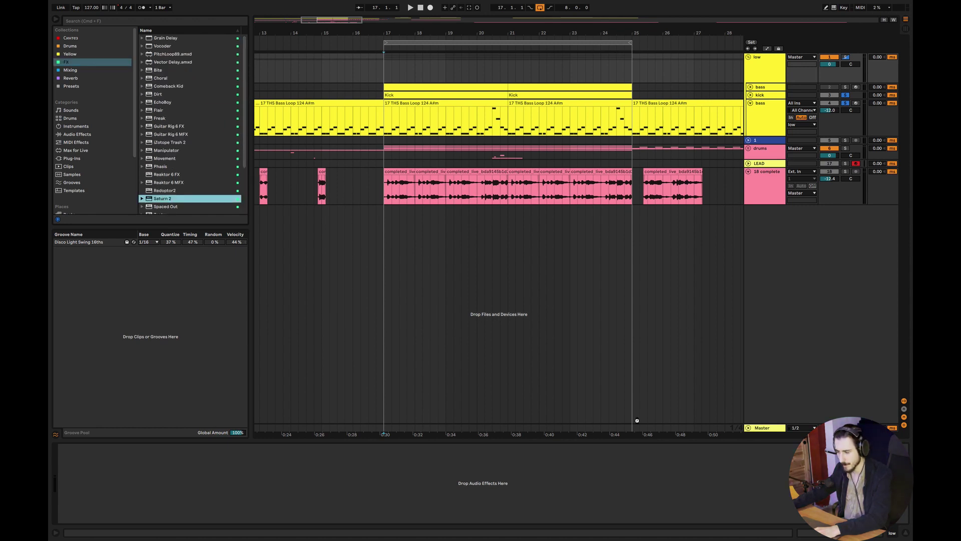
drag(477, 356, 493, 301)
key(space)
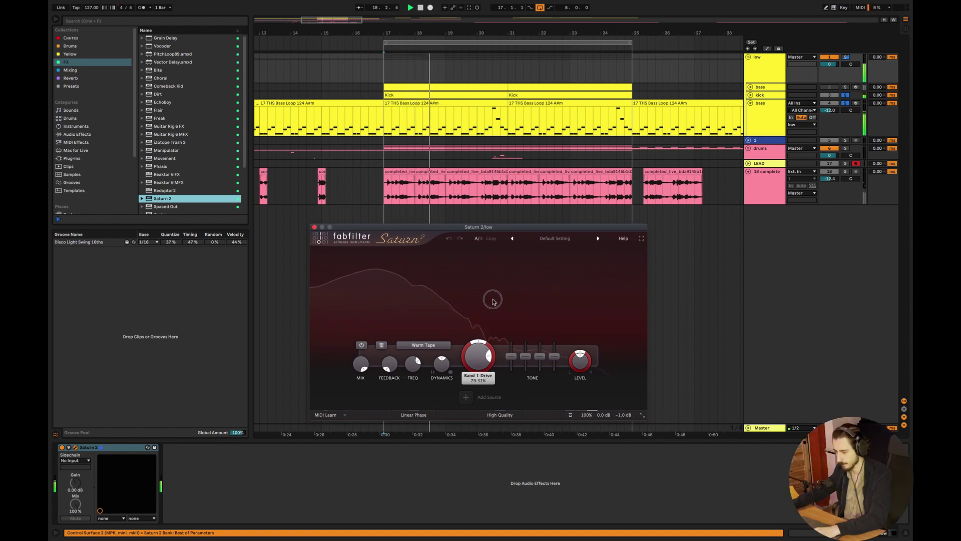
click(315, 227)
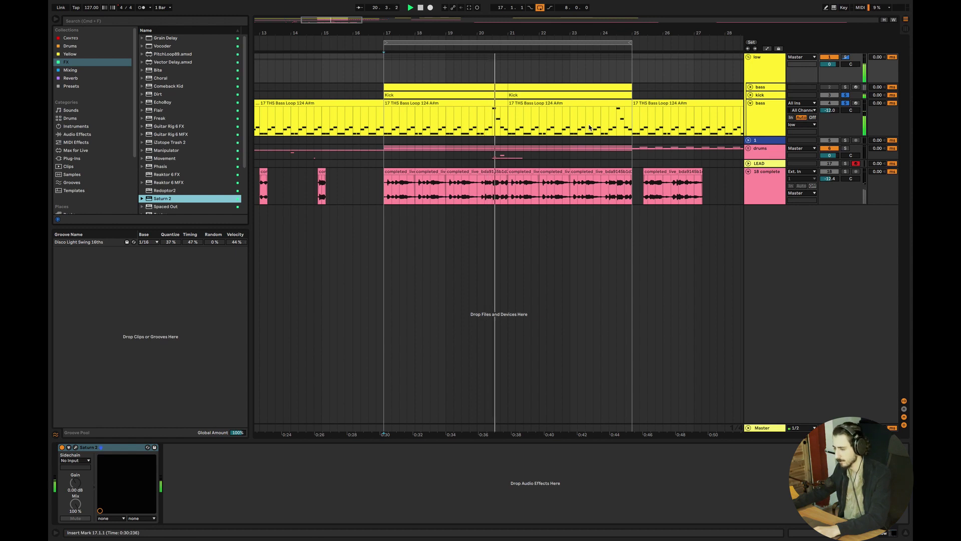
Stop playback and insert an empty MIDI track below the bass track.
click(387, 125)
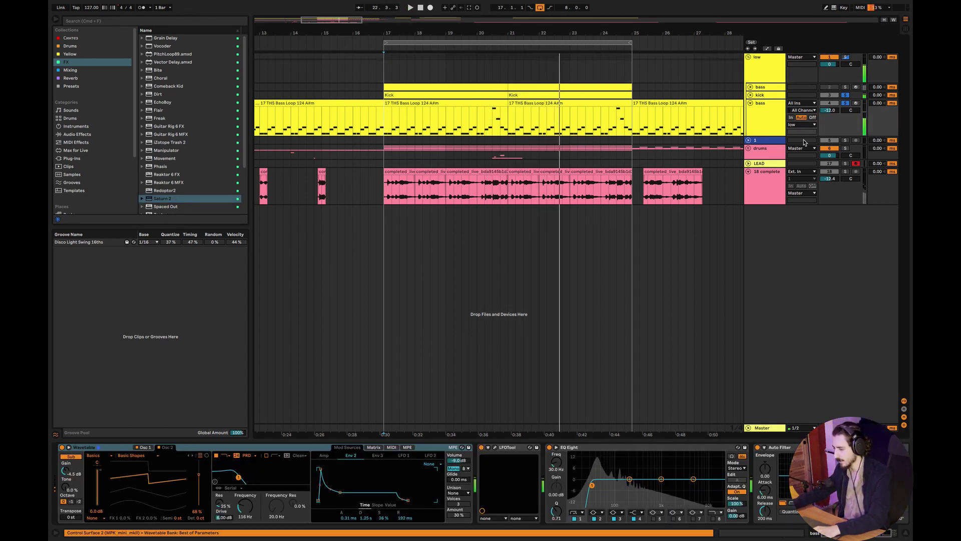
key(space)
right_click(768, 121)
click(792, 186)
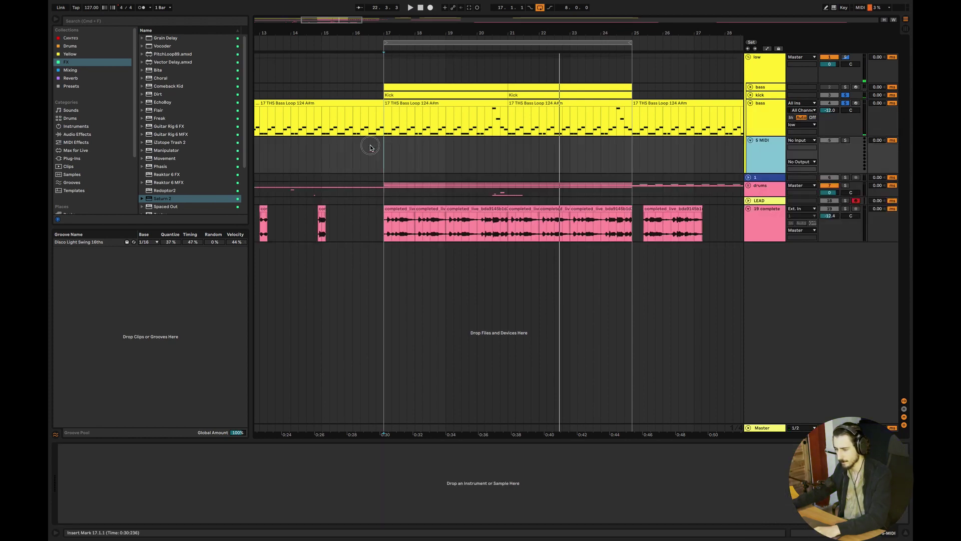
Unfold the drums group and the CLAPS track, and solo the hat and claps alongside the kick and bass.
click(748, 185)
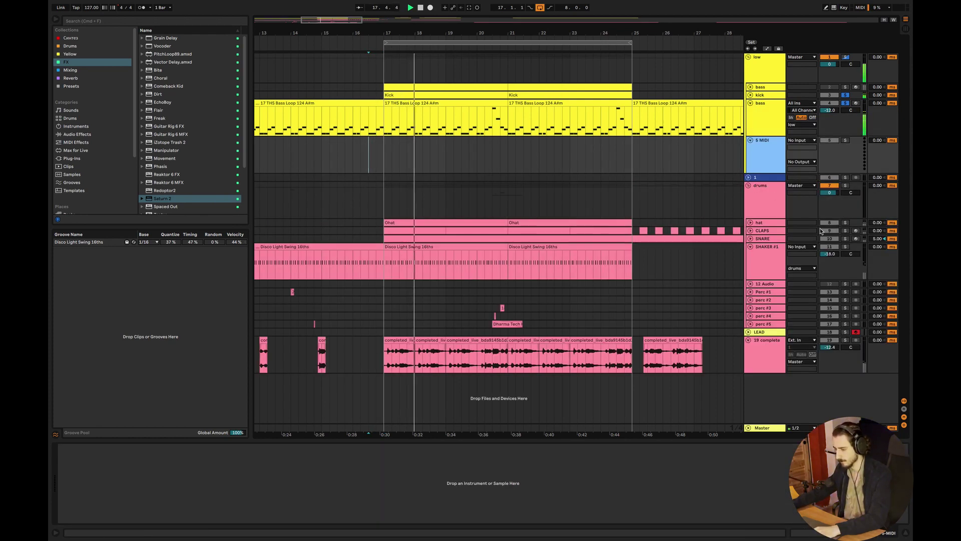
click(845, 231)
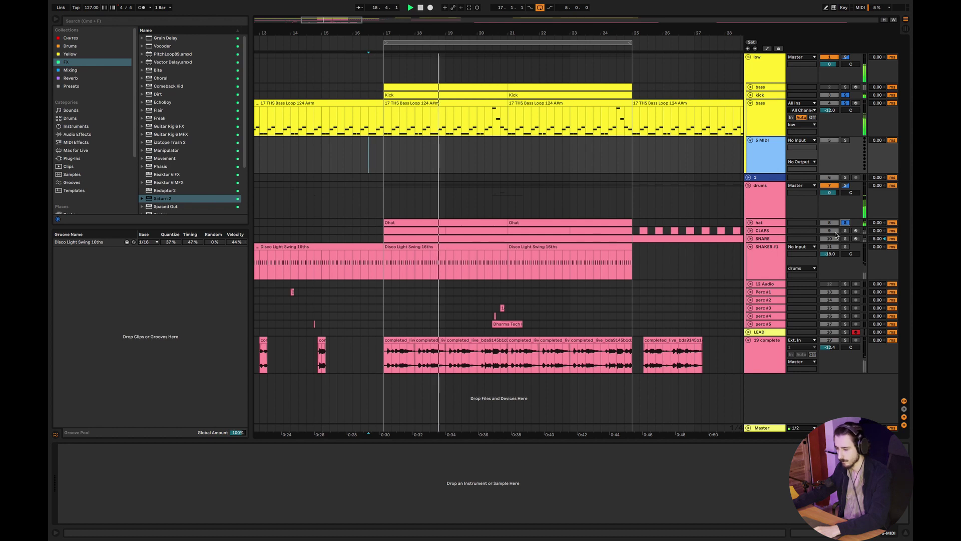
click(751, 230)
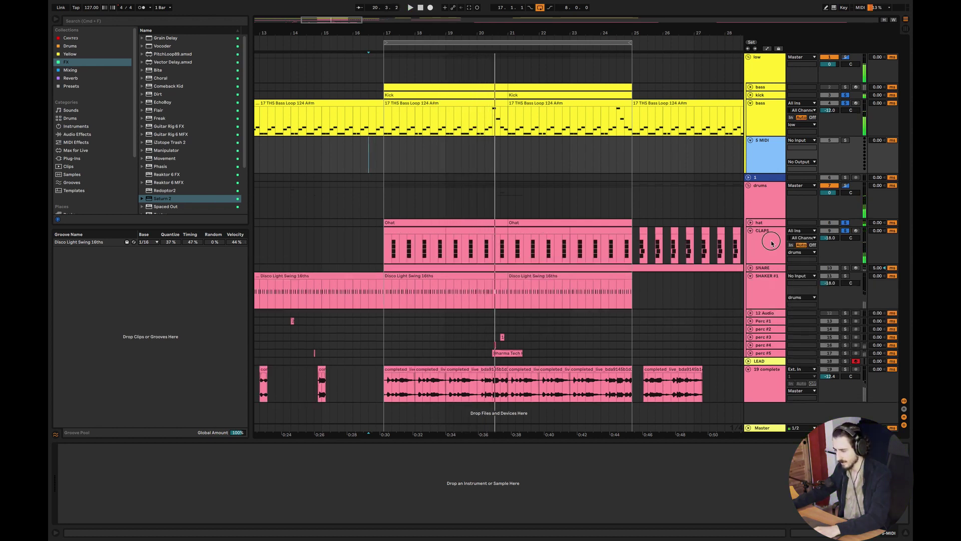
Delete the clap pads on F0, F#0 and G0 from the CLAPS track's Drum Rack, keeping CLAP 1.
click(772, 243)
click(116, 476)
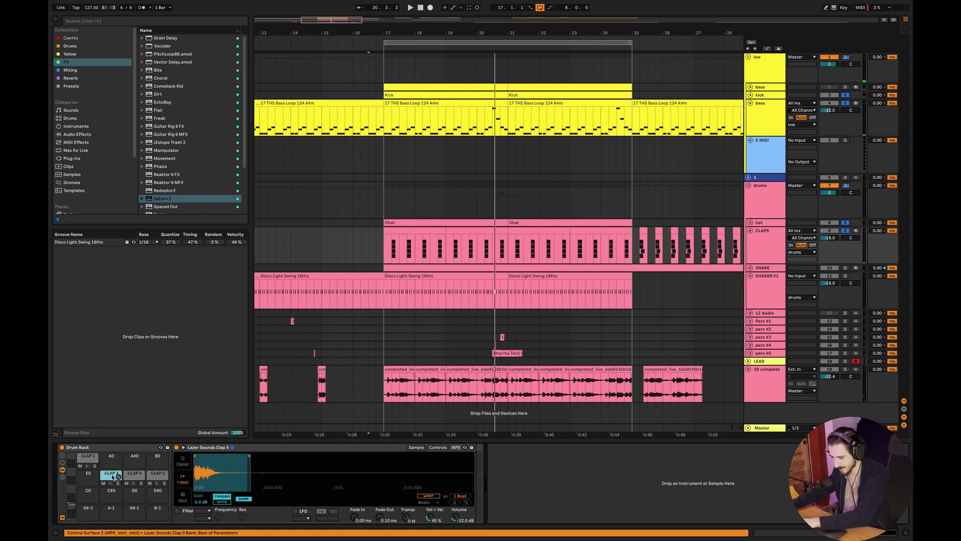
key(Delete)
click(137, 476)
key(Delete)
click(159, 475)
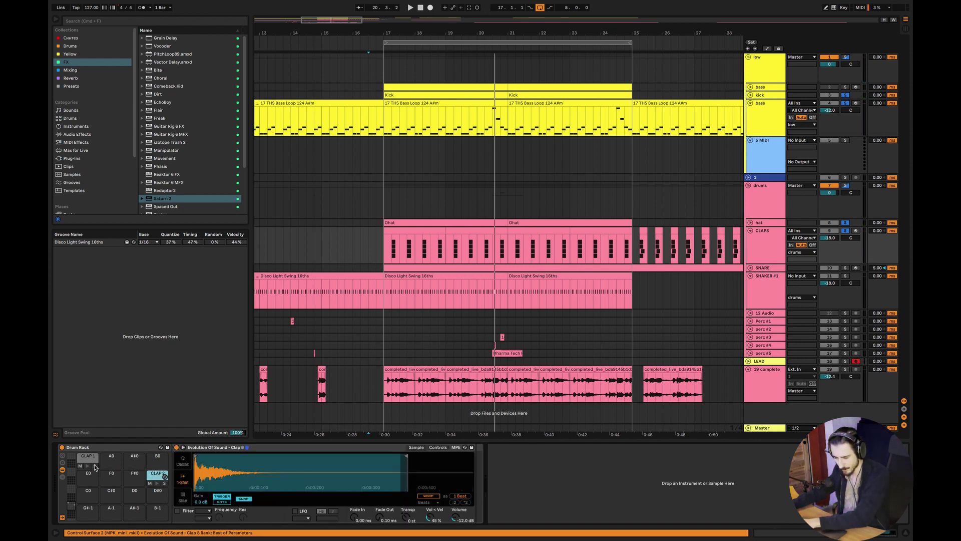
click(89, 461)
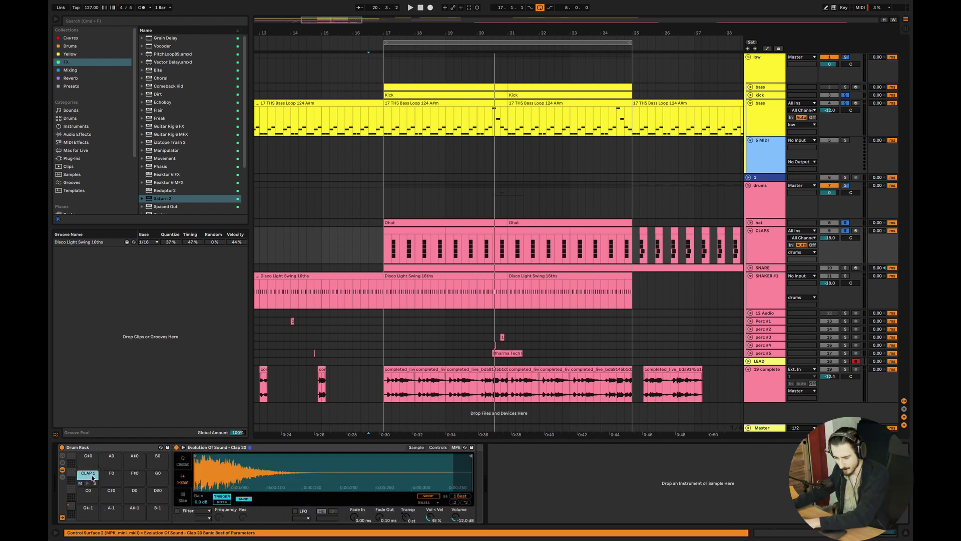
click(74, 490)
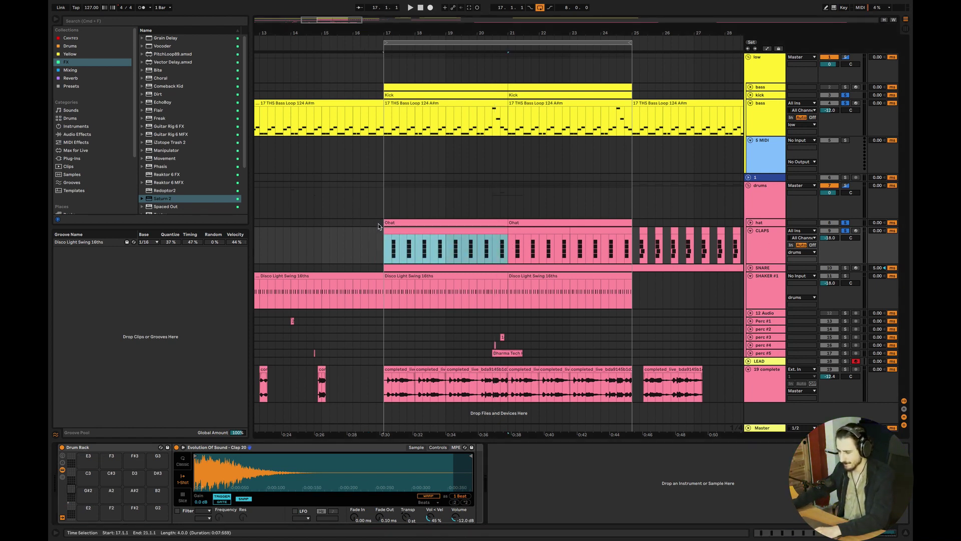
Clear all notes from the four-bar claps clip at bar 17 and duplicate the empty clip into bars 21–25.
double_click(400, 228)
key(ctrl+a)
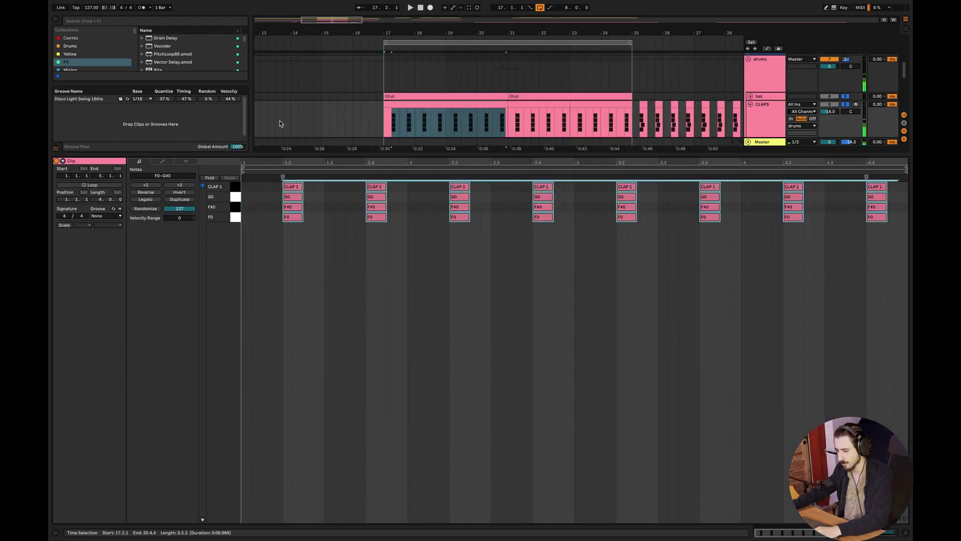
key(Delete)
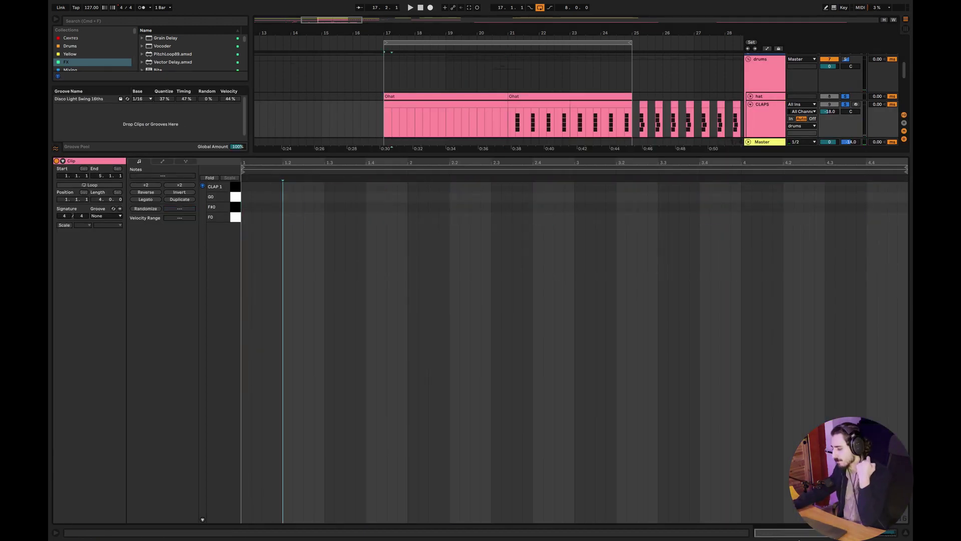
click(907, 535)
click(463, 231)
key(ctrl+d)
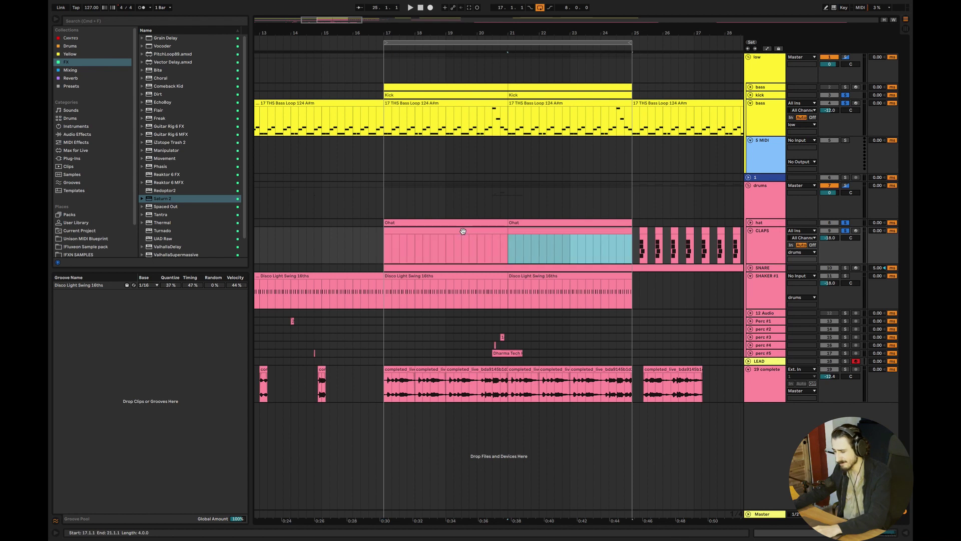
Load dt02_clap-prcm_clippy.wav from the processed machines clap folder onto the C3 pad of the CLAPS Drum Rack.
click(390, 257)
double_click(762, 246)
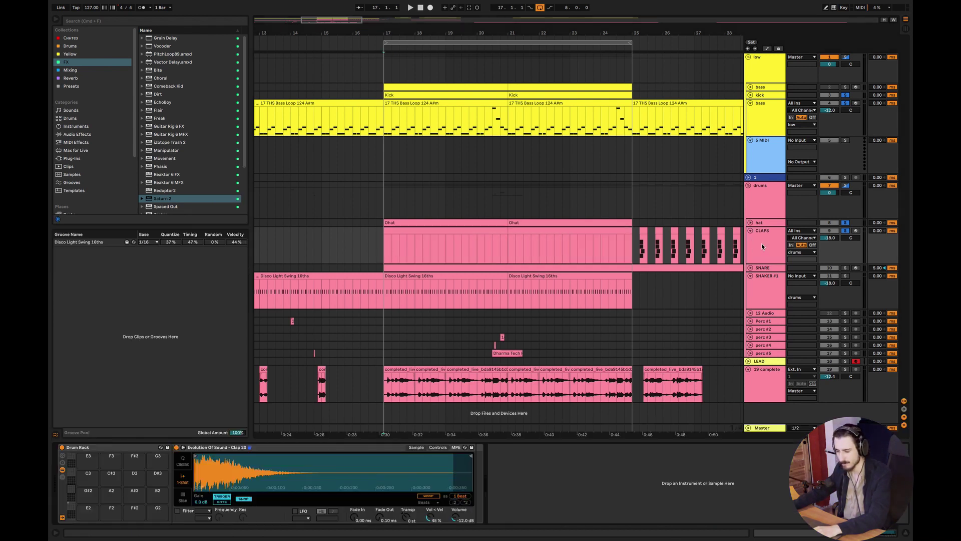
click(70, 46)
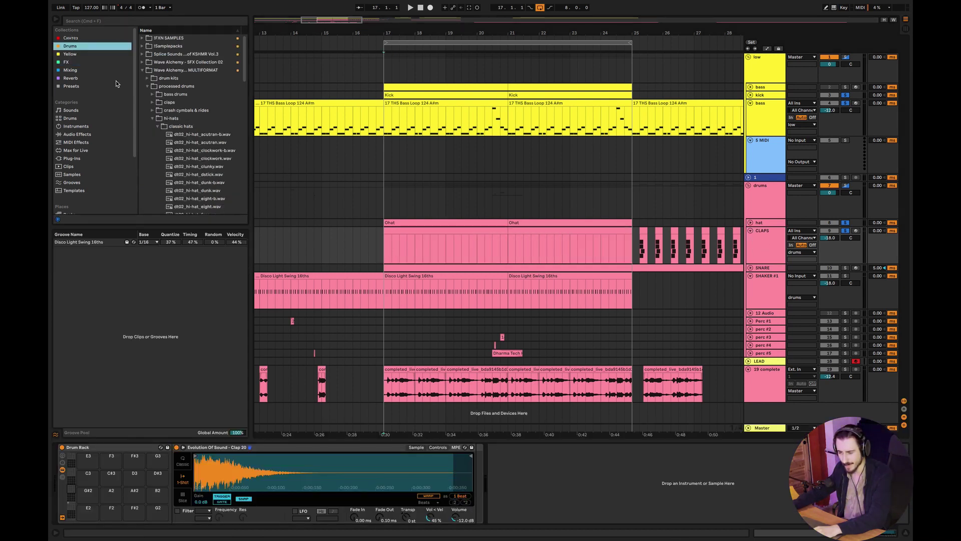
click(152, 119)
click(152, 102)
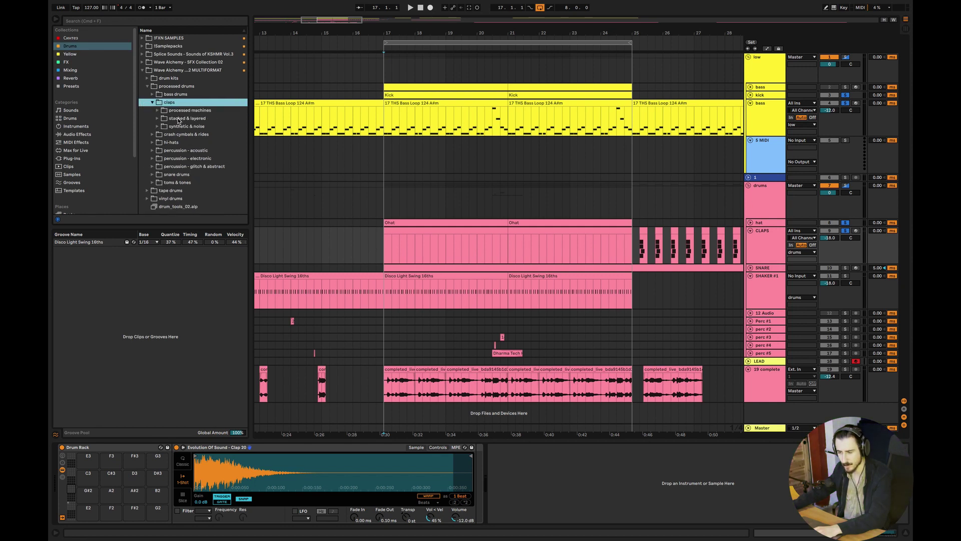
click(170, 110)
click(158, 110)
click(199, 176)
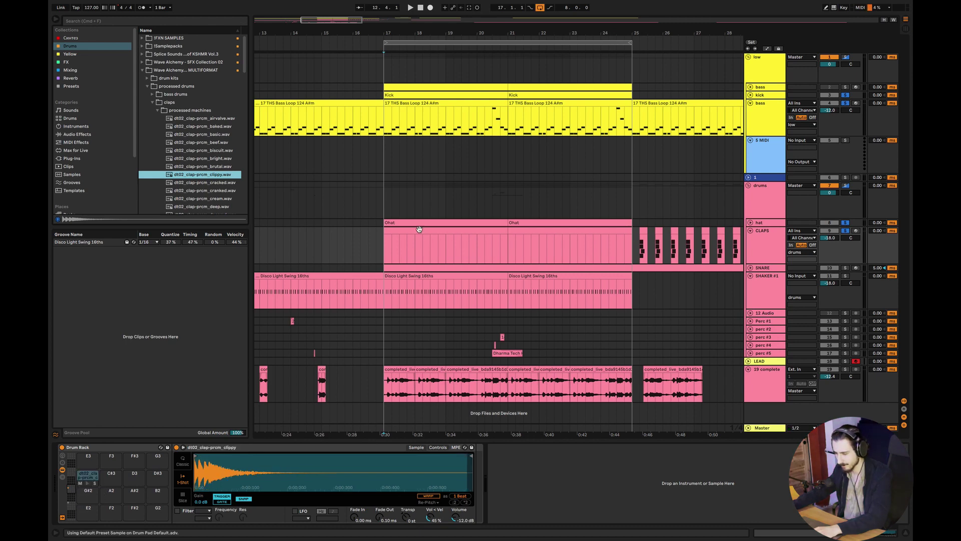
Program the clippy clap on beats 2 and 4 across all four bars of the claps clip at bar 17 during playback.
double_click(437, 236)
key(space)
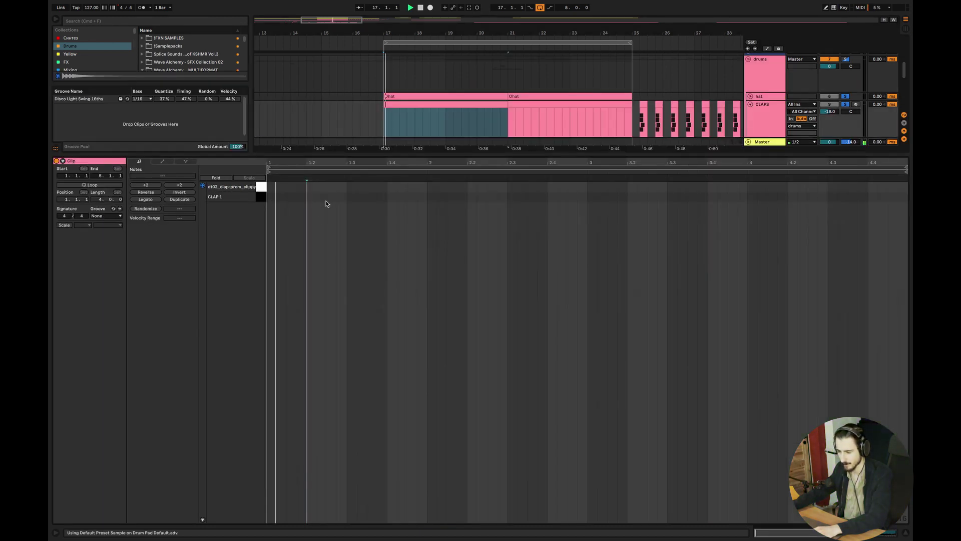
double_click(311, 197)
mouse_move(316, 197)
mouse_down()
mouse_move(327, 197)
mouse_move(323, 190)
mouse_up()
key(space)
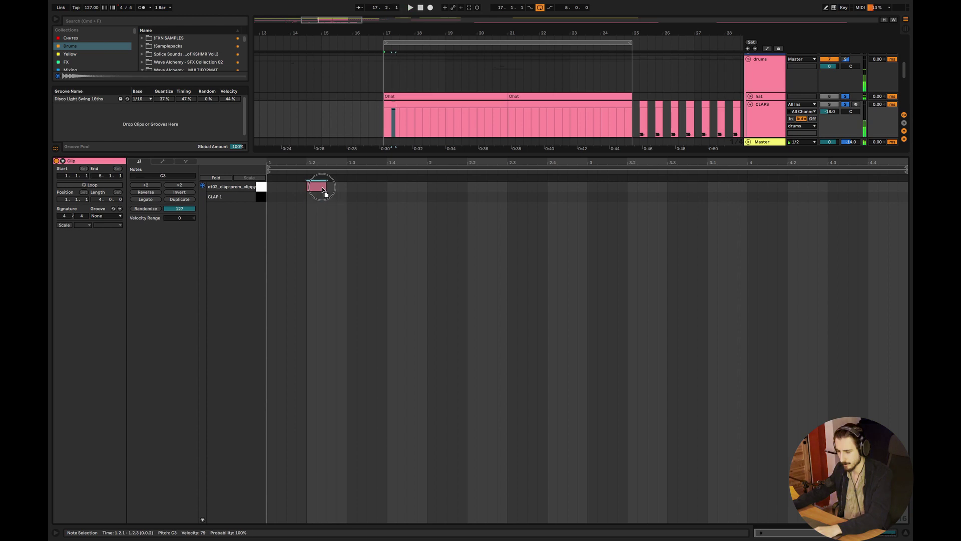
key(space)
key(super+d)
key(super+d)
key(super+d)
key(super+d)
key(super+d)
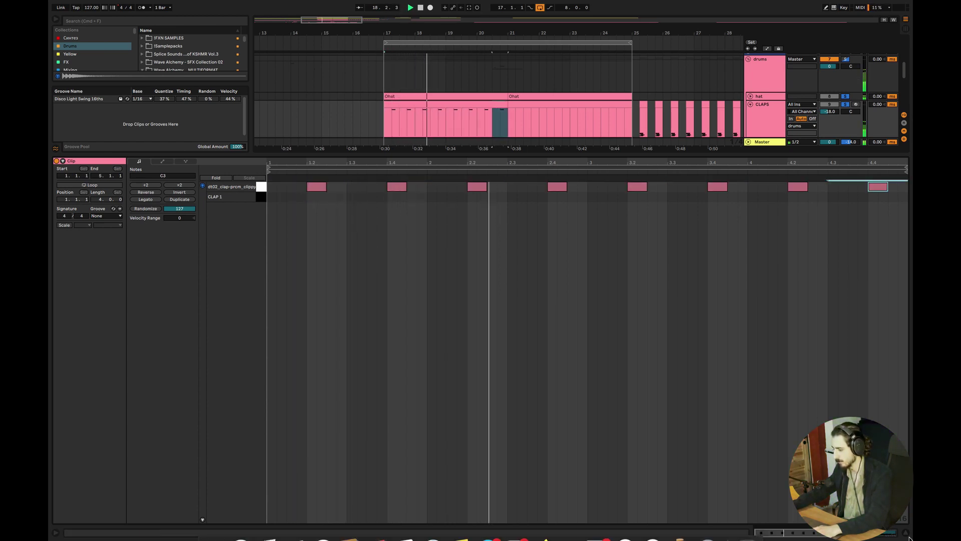
Duplicate the programmed claps clip into bars 21–25 and play the section from bar 17.
key(shift+Tab)
click(500, 229)
key(super+d)
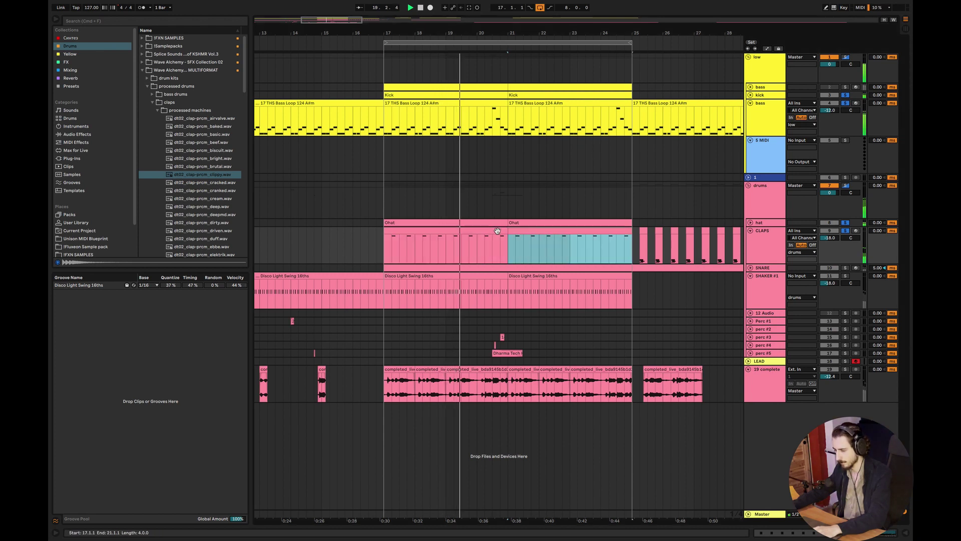
key(space)
click(383, 248)
key(space)
Set the CLAPS track volume to -13.2 dB and switch the clippy clap's Simpler to Classic mode with a 2.82 s decay.
drag(831, 238, 831, 226)
key(shift+Tab)
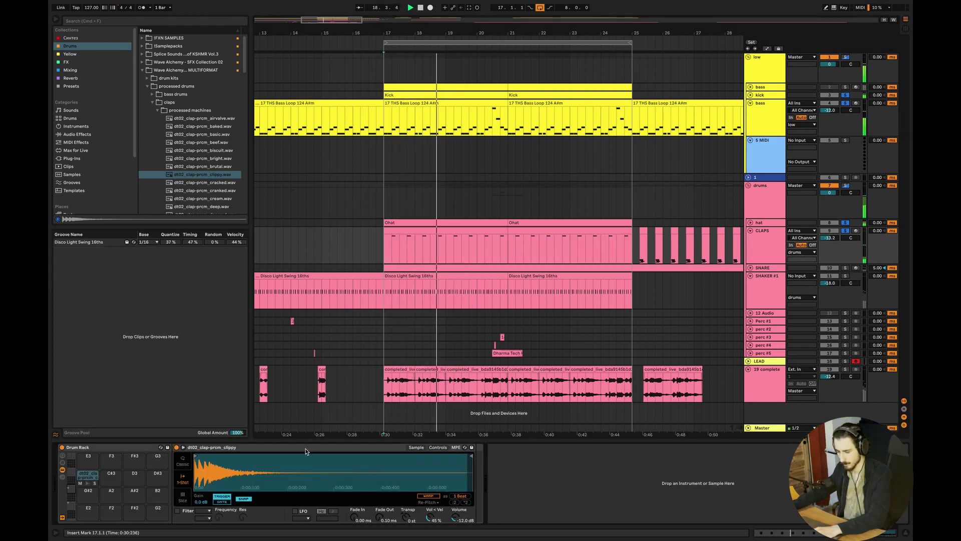
double_click(430, 517)
key(space)
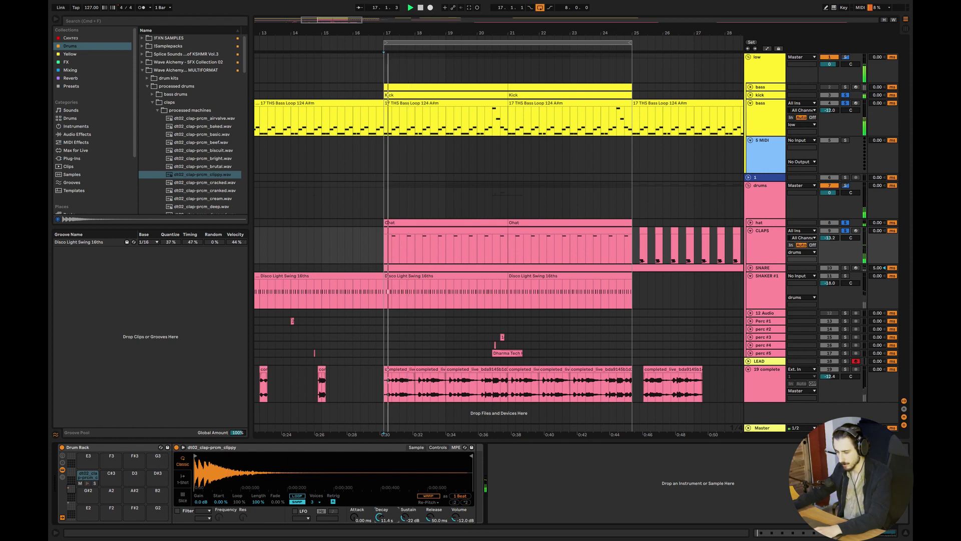
drag(379, 517, 379, 525)
key(space)
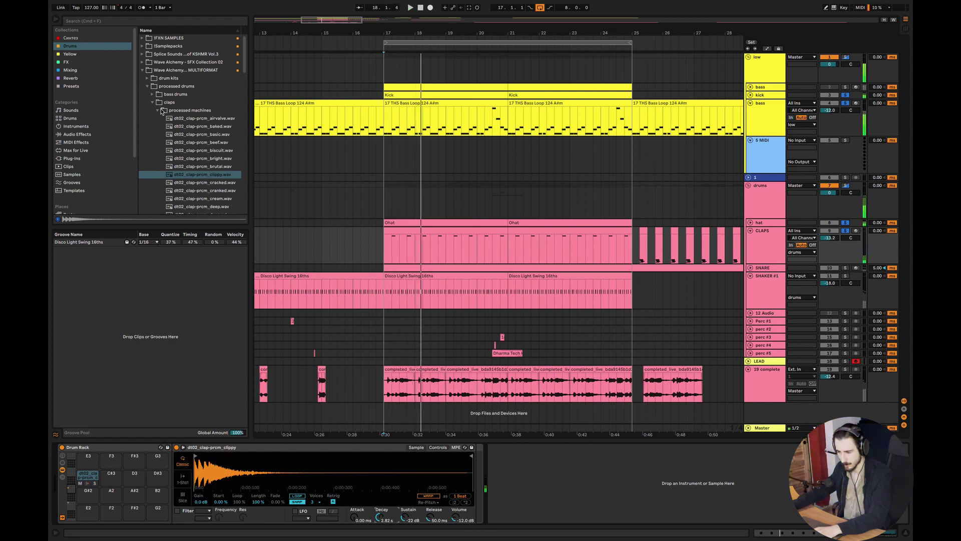
Load dt02_clap-layered_crowd.wav from the stacked & layered clap folder onto the Drum Rack's C#3 pad.
click(159, 111)
click(158, 119)
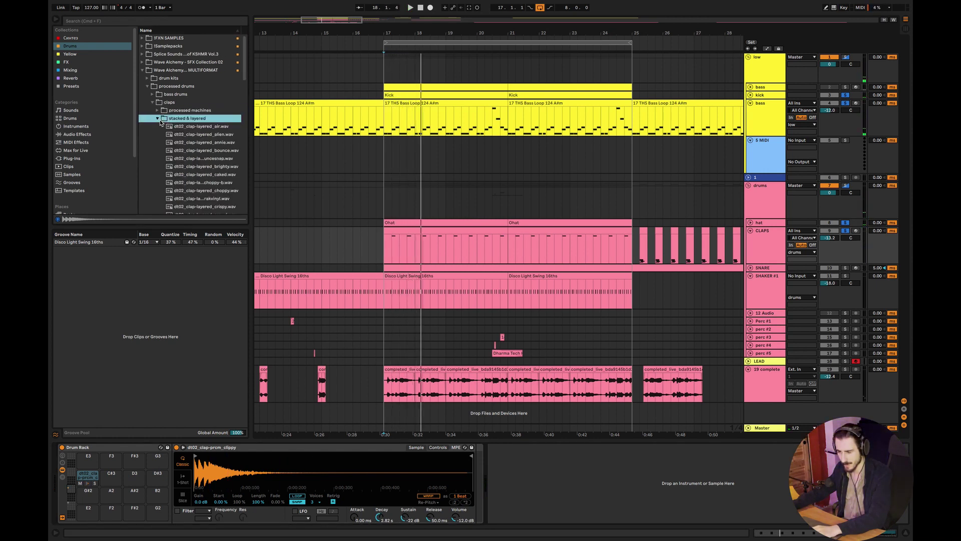
scroll(245, 72, down, 3)
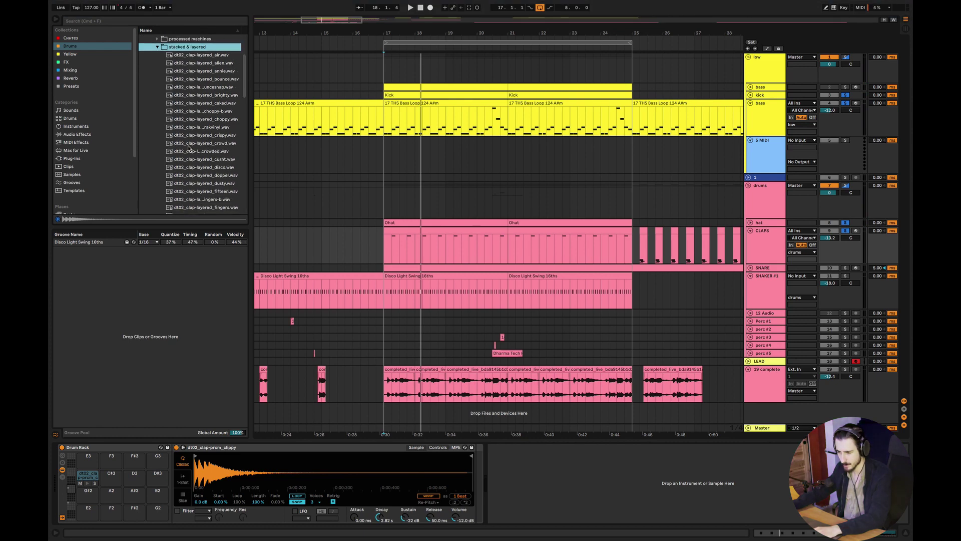
click(195, 144)
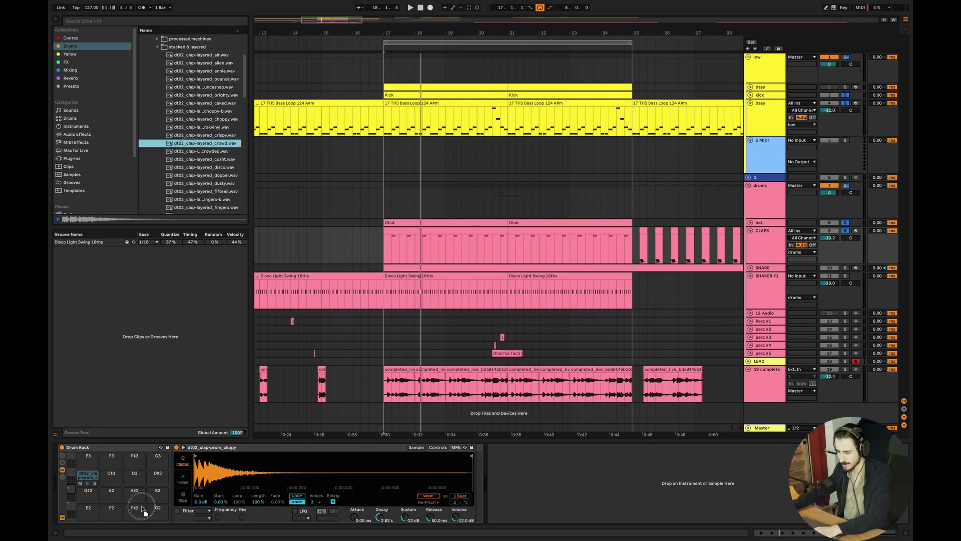
Copy all clippy clap notes in the bar 17 clip onto the dt02_clap-layered_crowd row and play the layered claps.
double_click(411, 225)
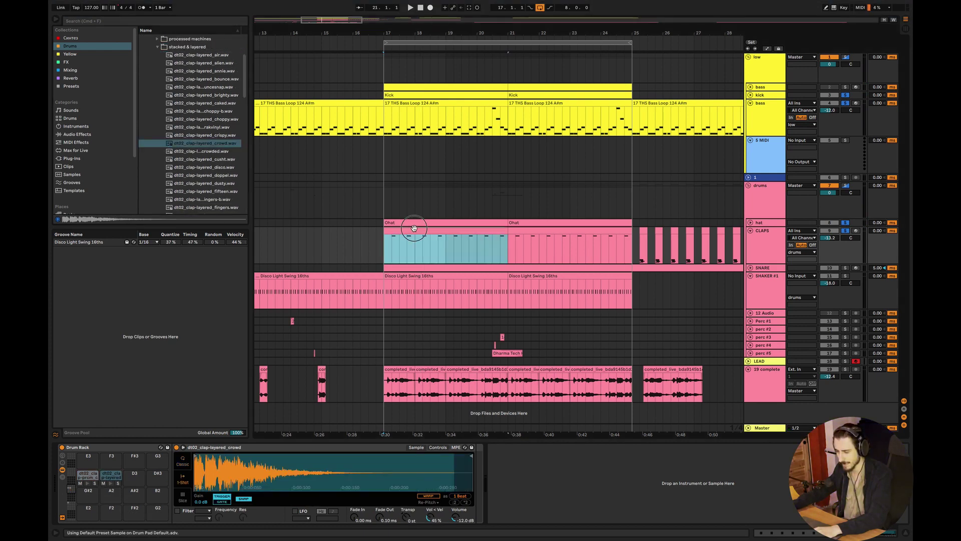
click(324, 194)
key(super+a)
drag(327, 198, 327, 187)
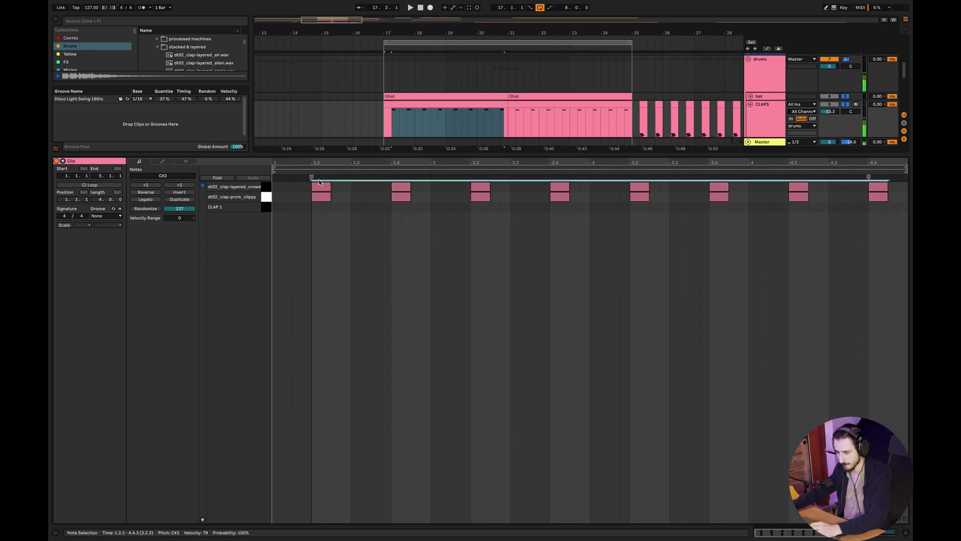
click(353, 242)
key(space)
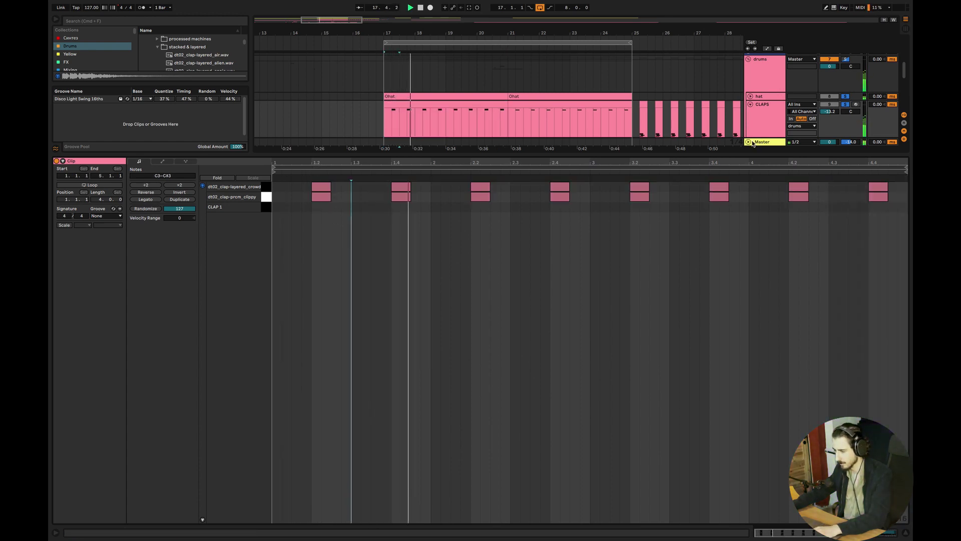
Audition the layered disco and doppel claps and load dt02_clap-layered_doppel.wav onto the CLAPS Drum Rack's D3 pad.
click(770, 127)
key(super+alt+l)
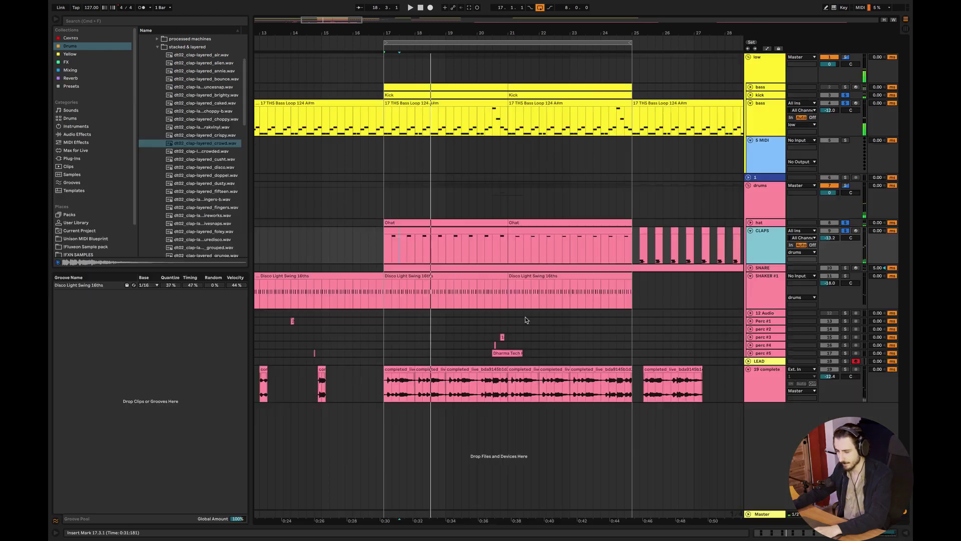
scroll(240, 138, down, 2)
click(210, 135)
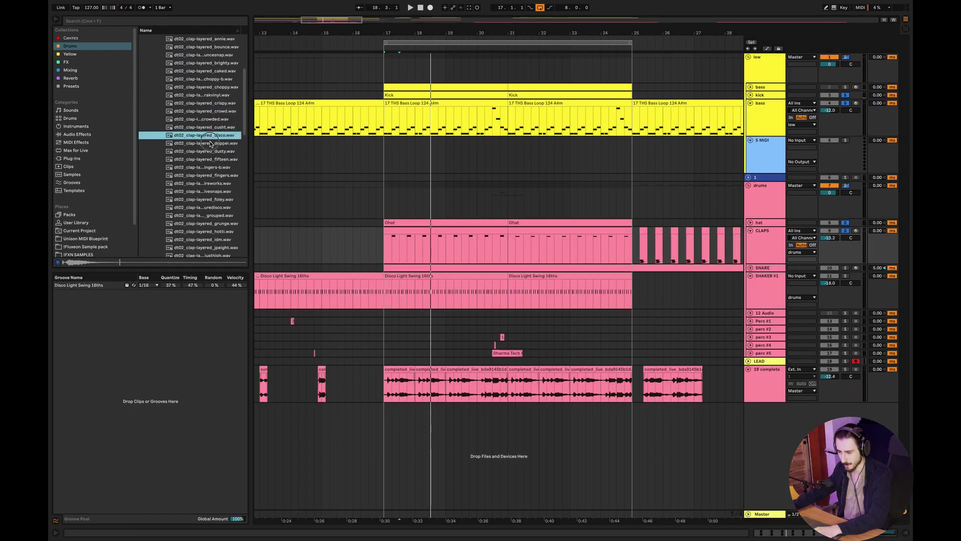
click(209, 144)
click(209, 139)
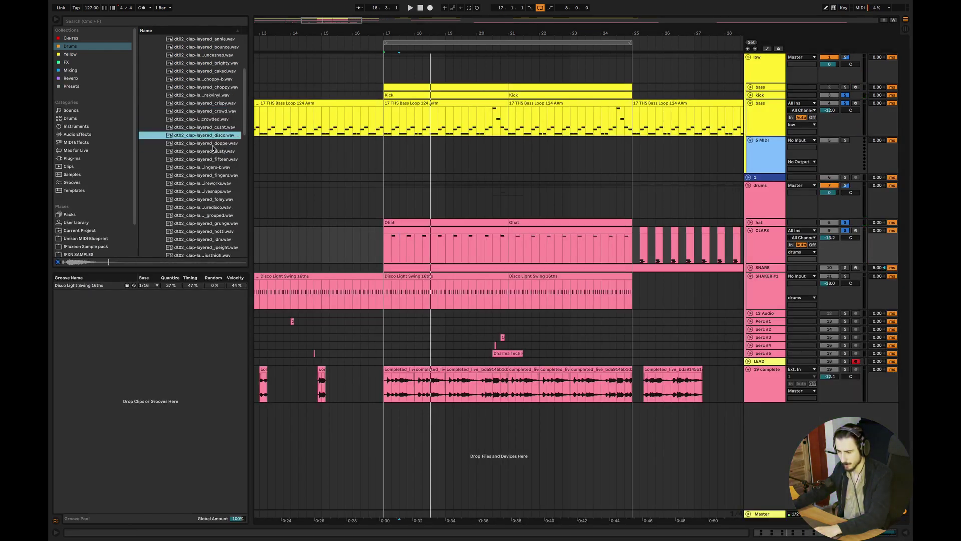
click(212, 144)
click(764, 253)
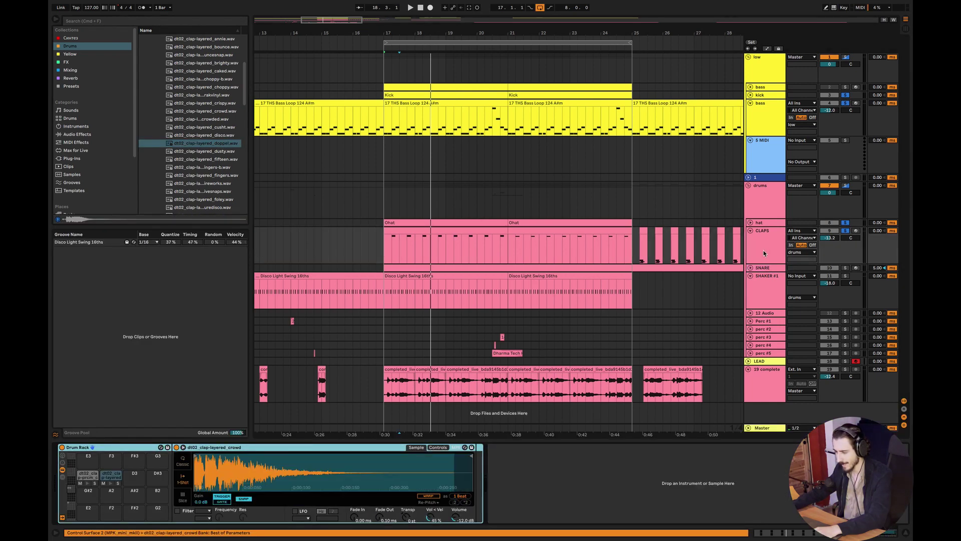
drag(192, 149, 142, 507)
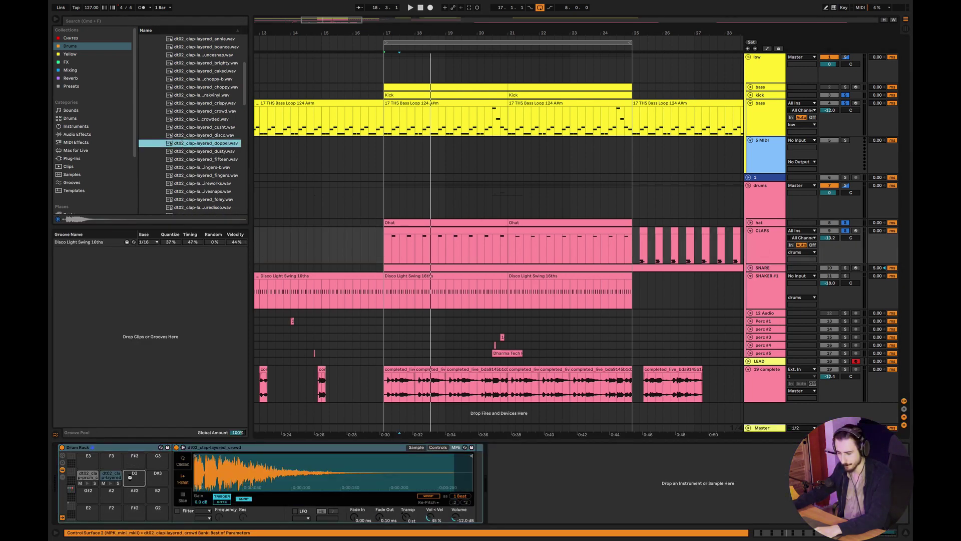
Copy the clap notes in the bar 17 clip onto the doppel row, starting slightly ahead of the other claps, and play them.
double_click(397, 230)
drag(302, 206, 909, 204)
drag(336, 210, 321, 188)
key(space)
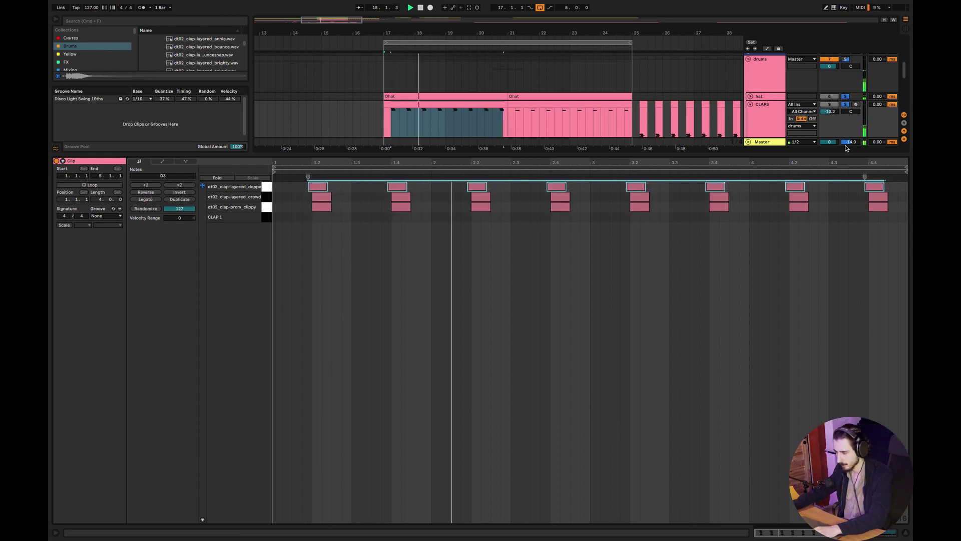
Shorten all the doppel clap notes and nudge them closer to the beat, keeping them just ahead of the other claps.
click(306, 170)
key(space)
drag(299, 163, 299, 206)
click(307, 238)
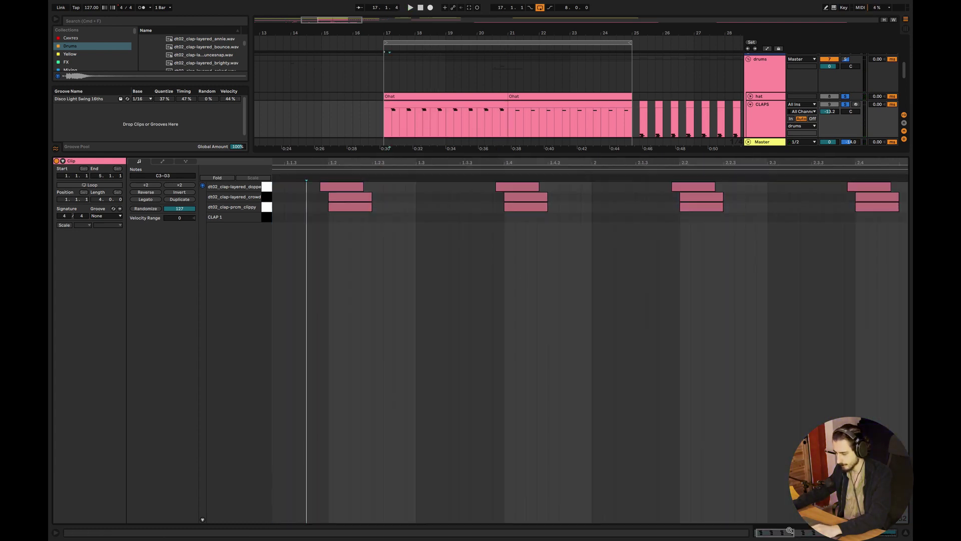
drag(790, 530, 791, 490)
drag(719, 200, 317, 189)
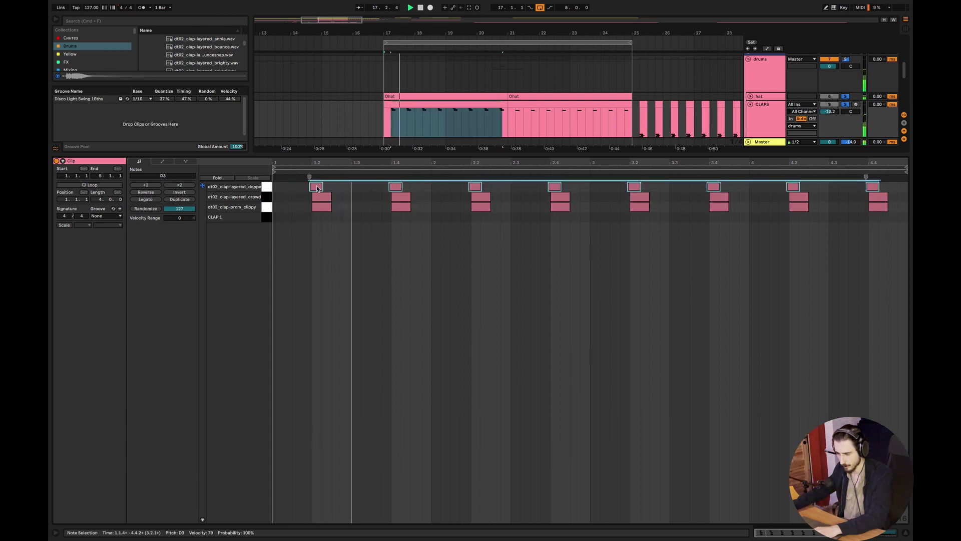
Switch the dt02_clap-layered_doppel sampler on the CLAPS track to Classic mode, with decay 447 ms and sustain -37 dB.
double_click(768, 114)
click(182, 465)
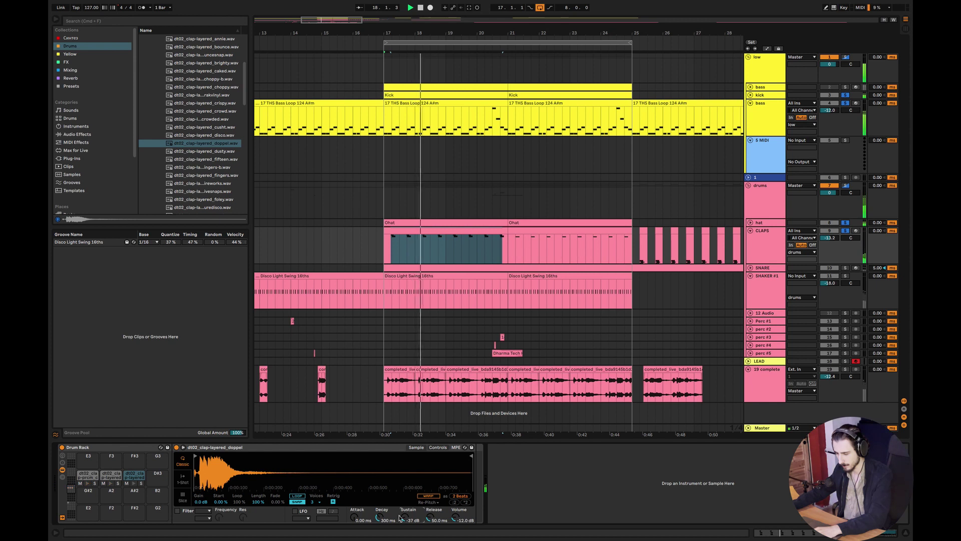
drag(379, 517, 379, 506)
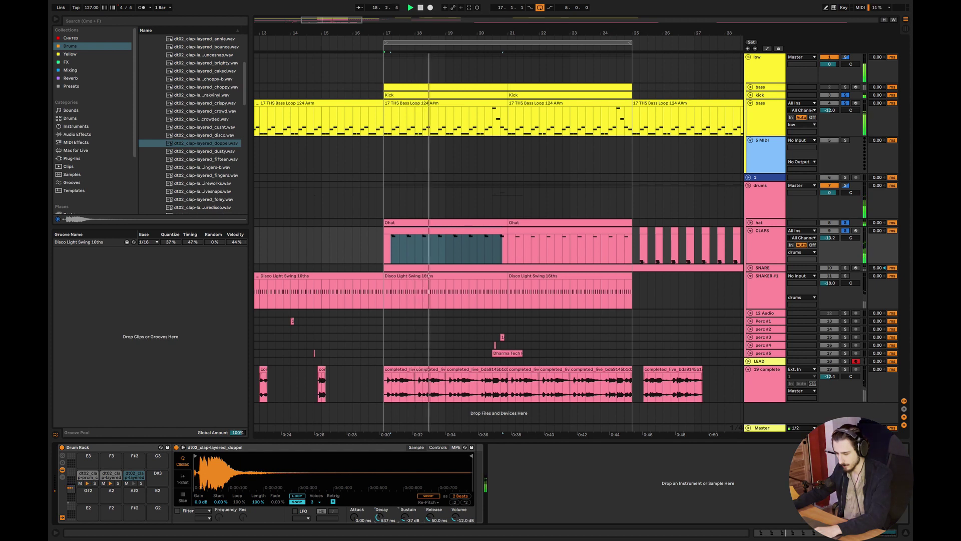
click(127, 484)
drag(380, 517, 379, 524)
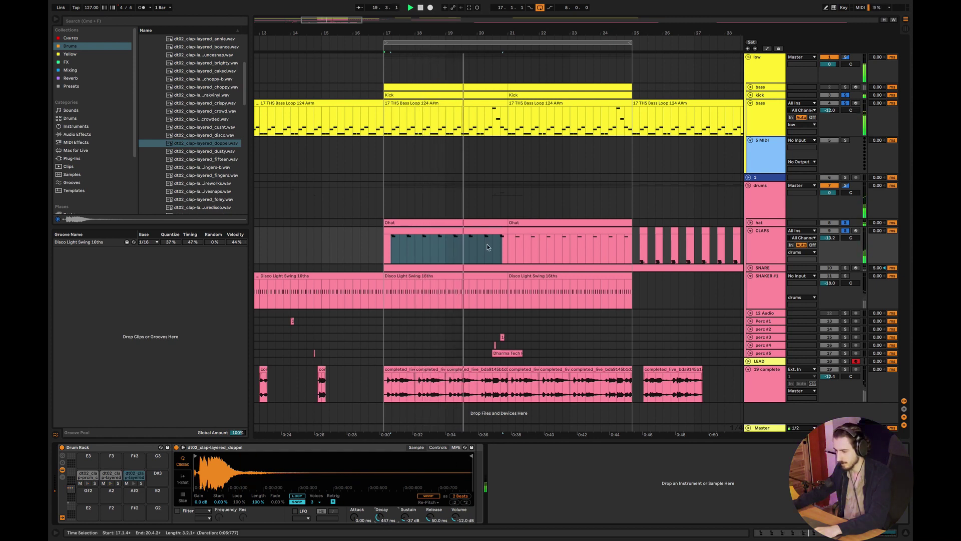
Duplicate the updated CLAPS clip over the following four bars and restart playback from bar 17.
click(476, 231)
key(super+d)
click(383, 248)
key(space)
key(space)
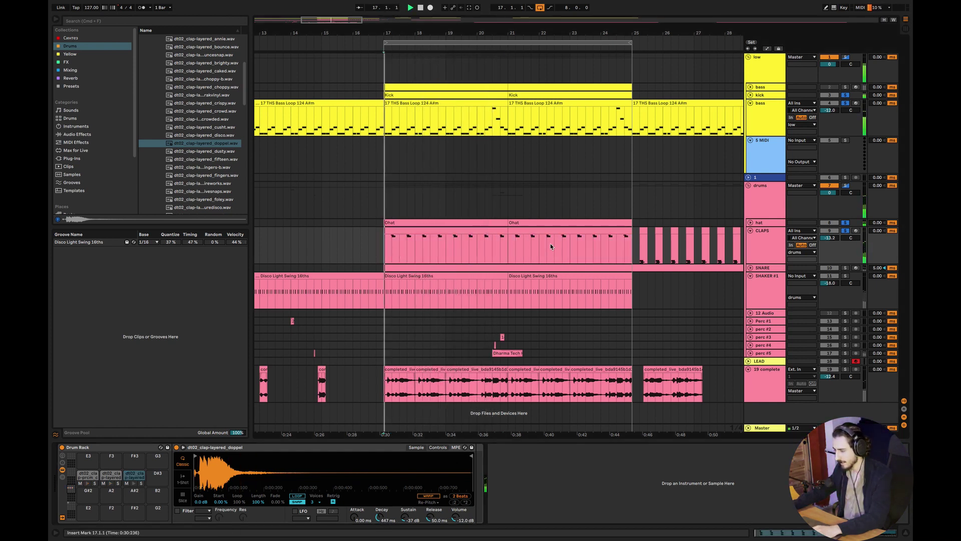
Raise the CLAPS track volume slightly and unfold the hat track, restarting playback from bar 17.
drag(830, 238, 829, 236)
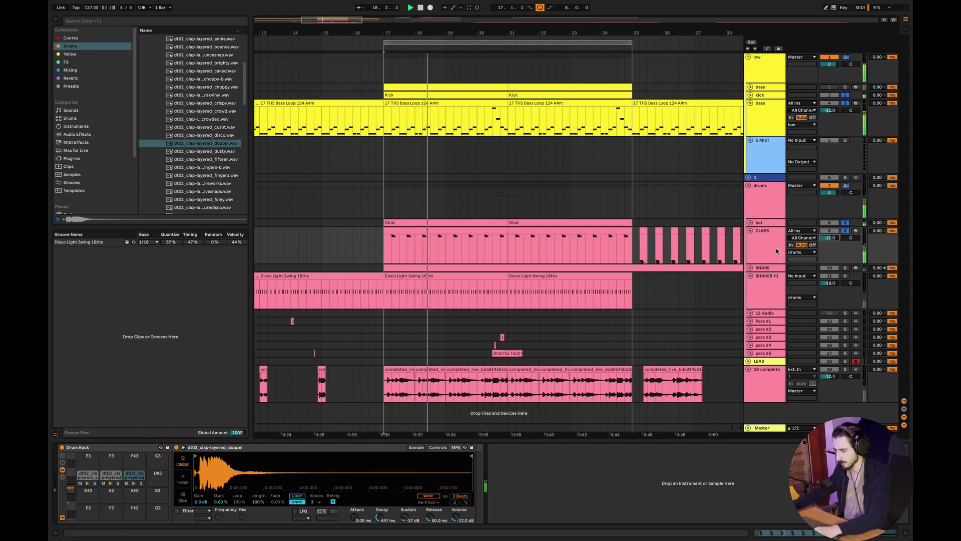
click(755, 222)
click(750, 223)
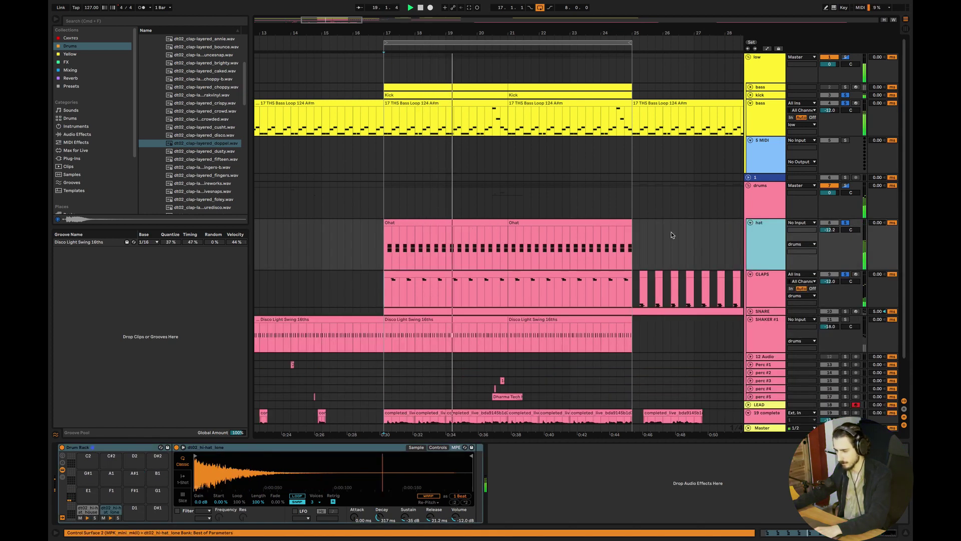
click(383, 251)
key(space)
key(space)
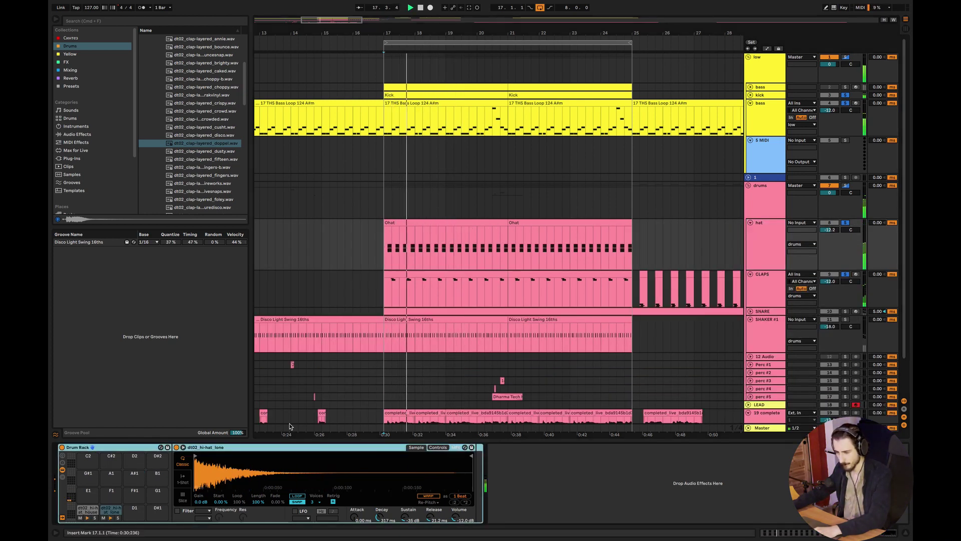
Browse the processed drums library to the ride cymbal folder under crash cymbals & rides.
scroll(231, 102, up, 5)
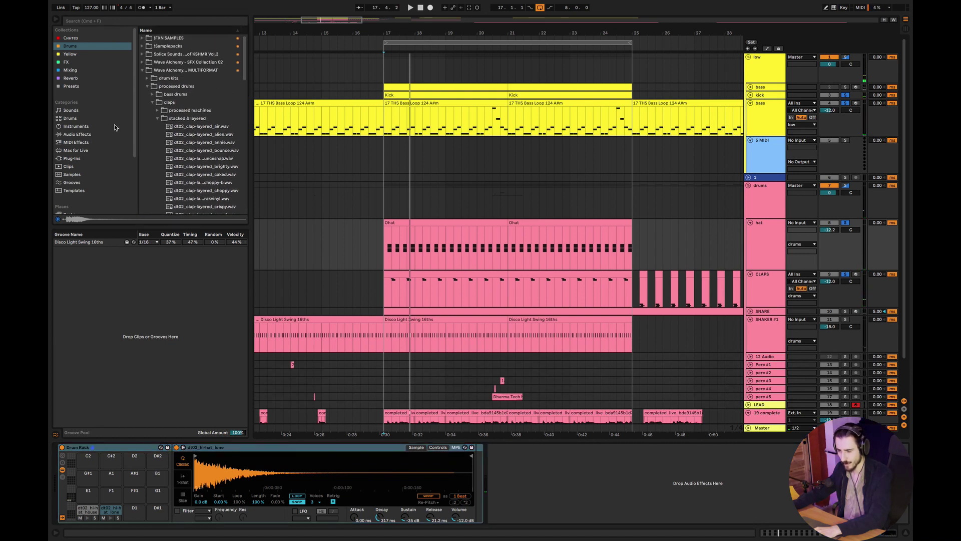
click(153, 103)
click(152, 119)
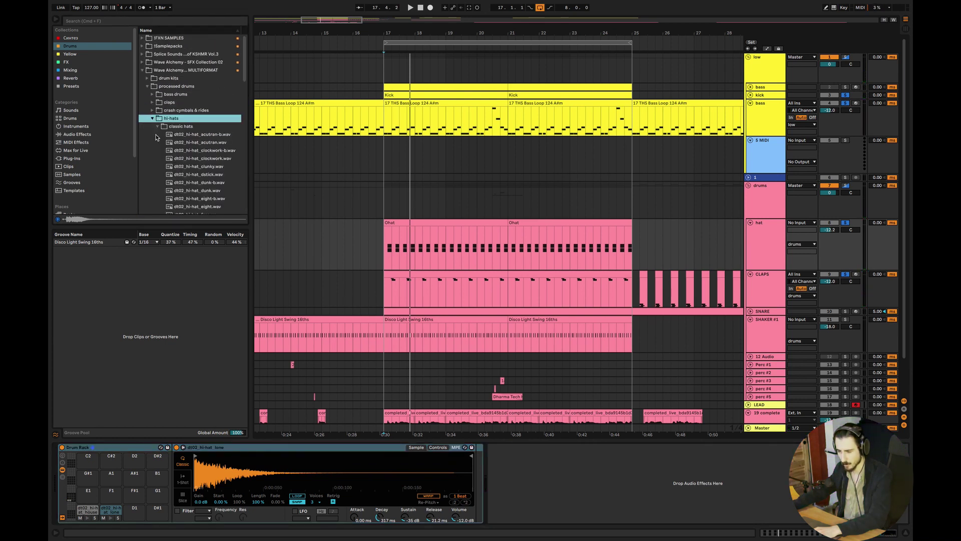
click(157, 126)
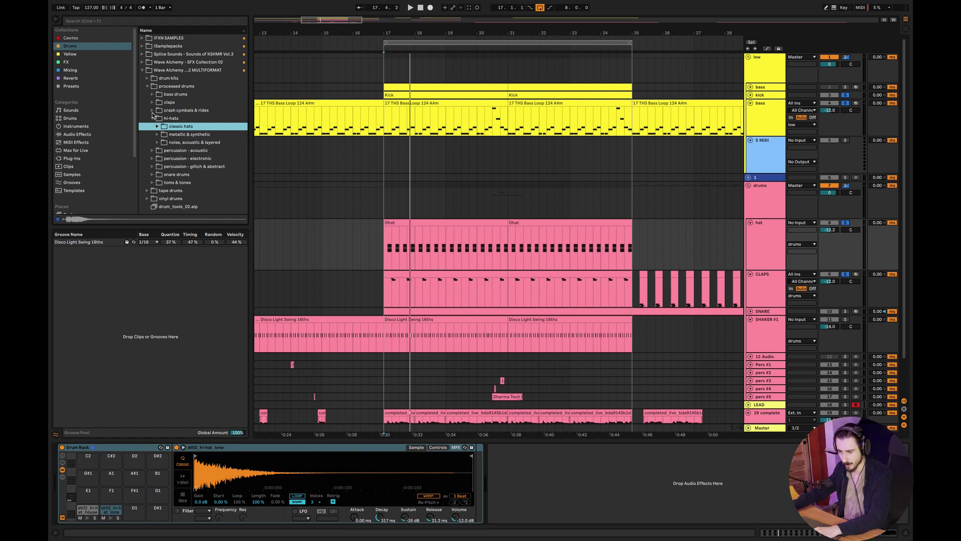
click(153, 111)
click(159, 128)
Audition several ride samples and load dt02_ride_blend.wav onto the D1 pad of the hat Drum Rack.
click(196, 143)
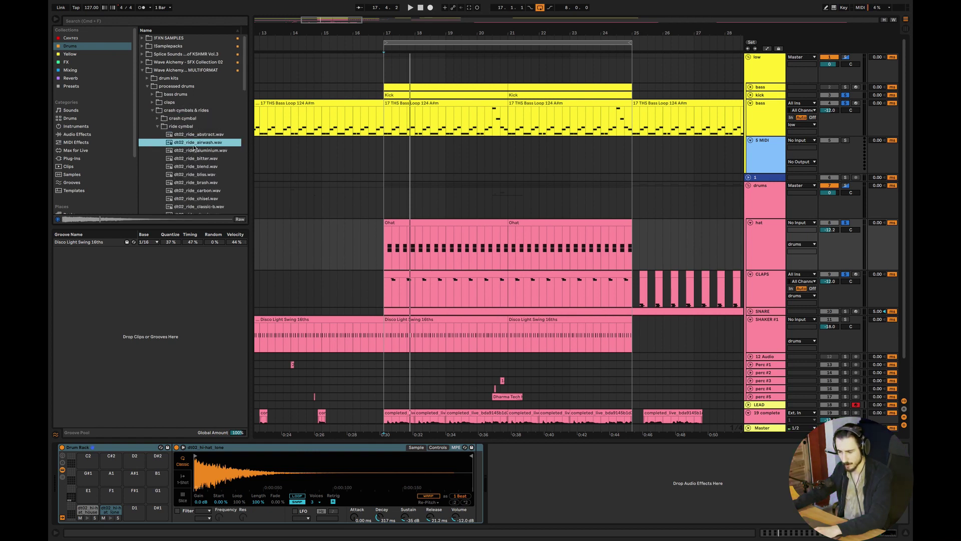
click(199, 167)
click(192, 177)
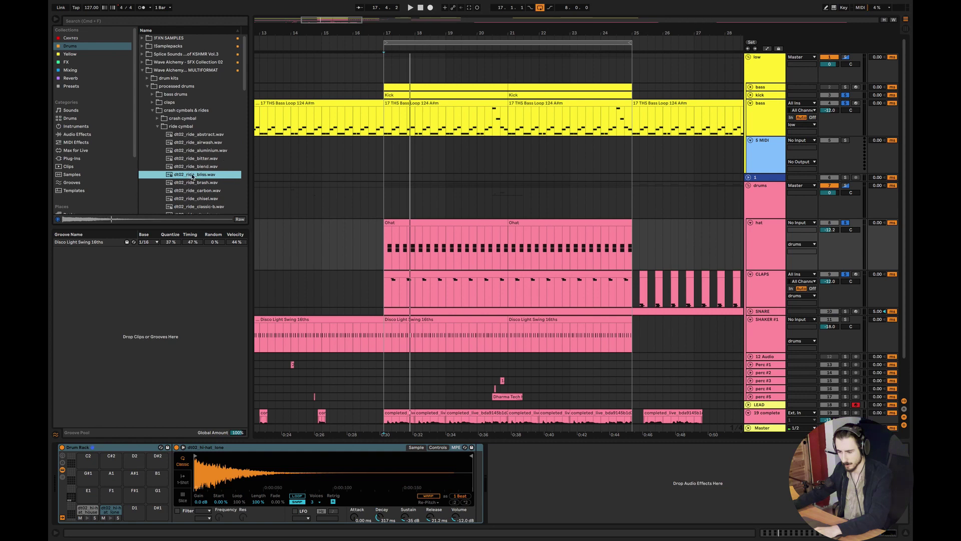
click(184, 167)
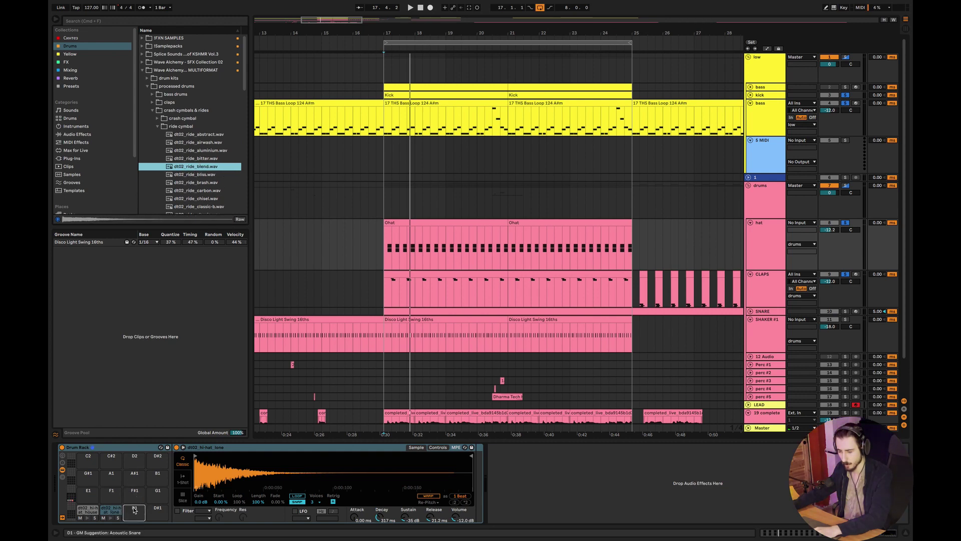
drag(120, 510, 131, 511)
Copy all dt02_hi-hat_househead notes in the first hat clip to the dt02_ride_blend row.
double_click(428, 224)
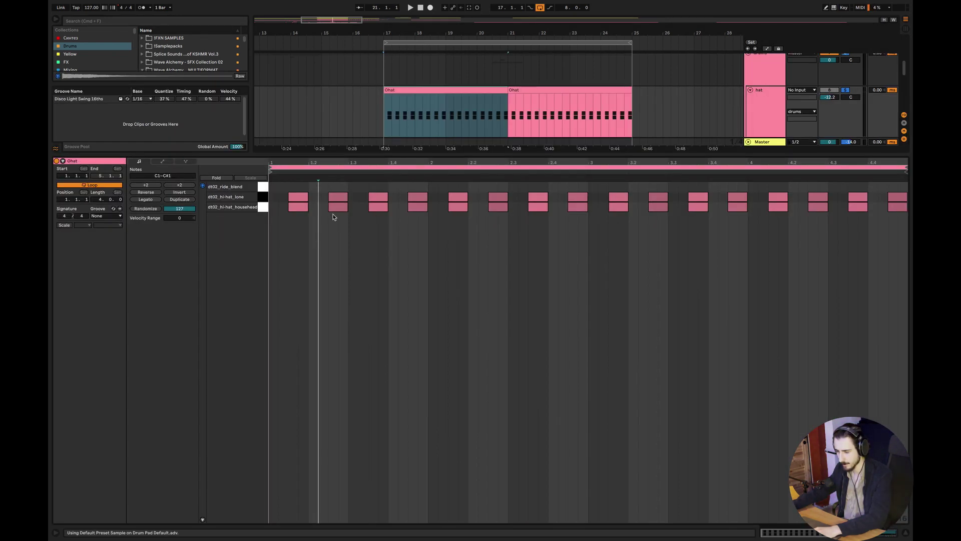
drag(277, 219, 909, 209)
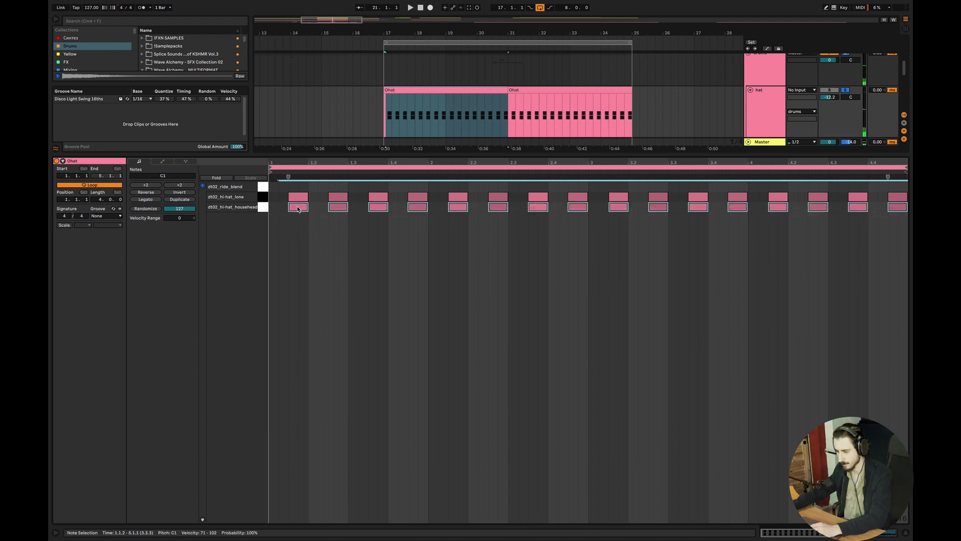
click(761, 124)
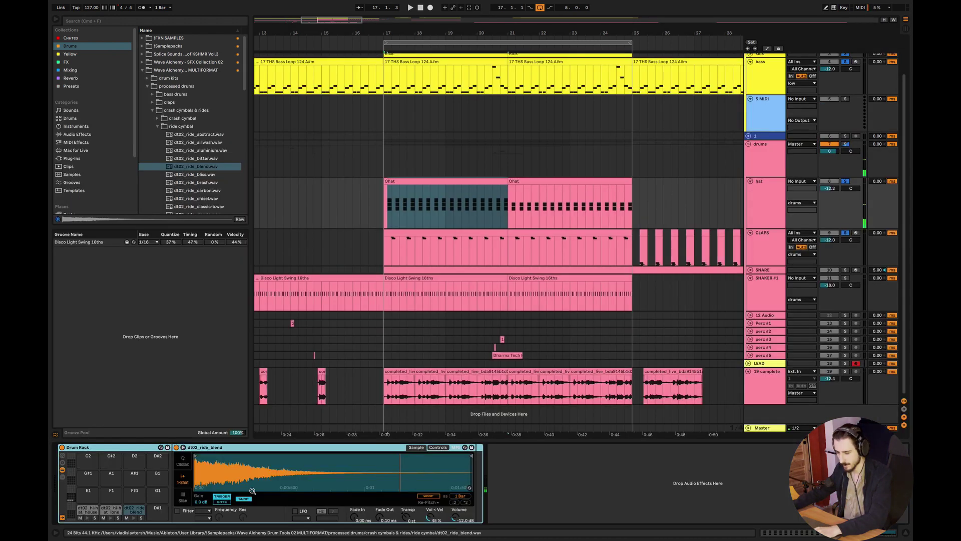
Set the dt02_ride_blend sampler to Classic mode with attack 14.2 ms, decay about 1.3 s, sustain -49 dB and release 5.41 s.
click(181, 459)
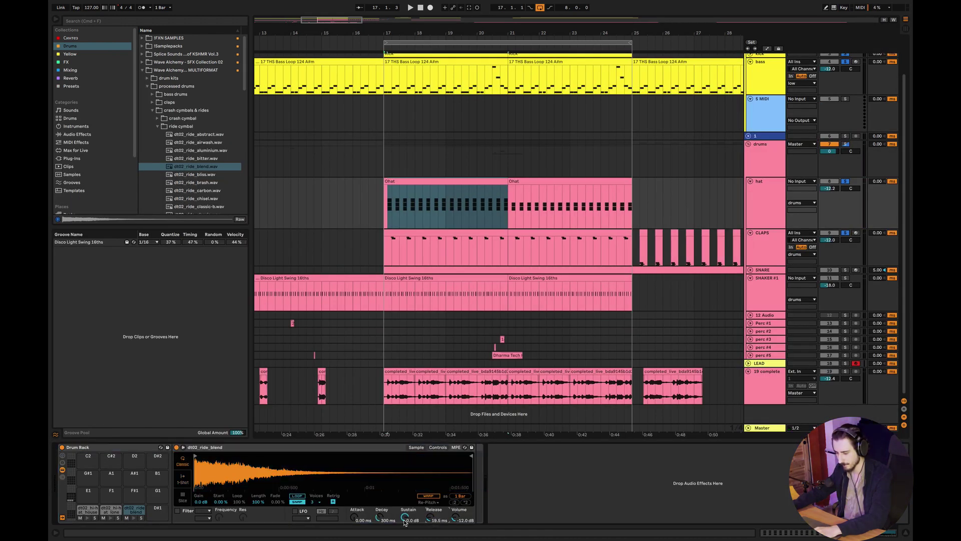
drag(404, 522, 431, 482)
key(space)
drag(380, 521, 380, 531)
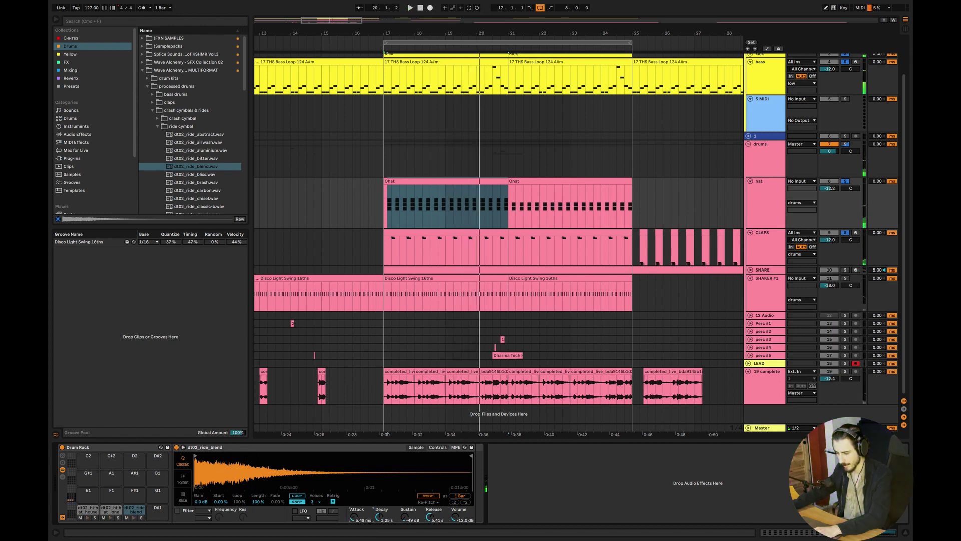
key(space)
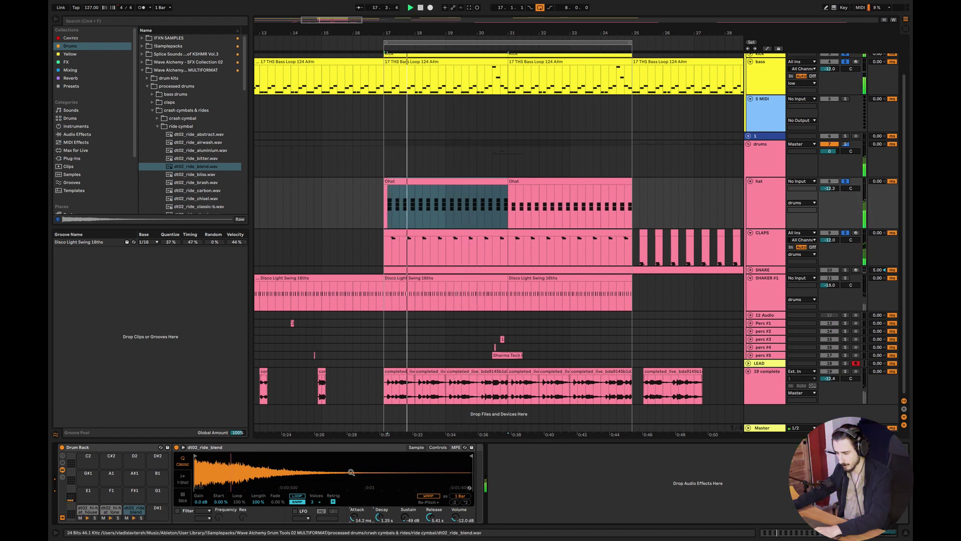
Show the hat Drum Rack's chain list, set the ride chain volume to -6 dB and play the loop.
click(62, 477)
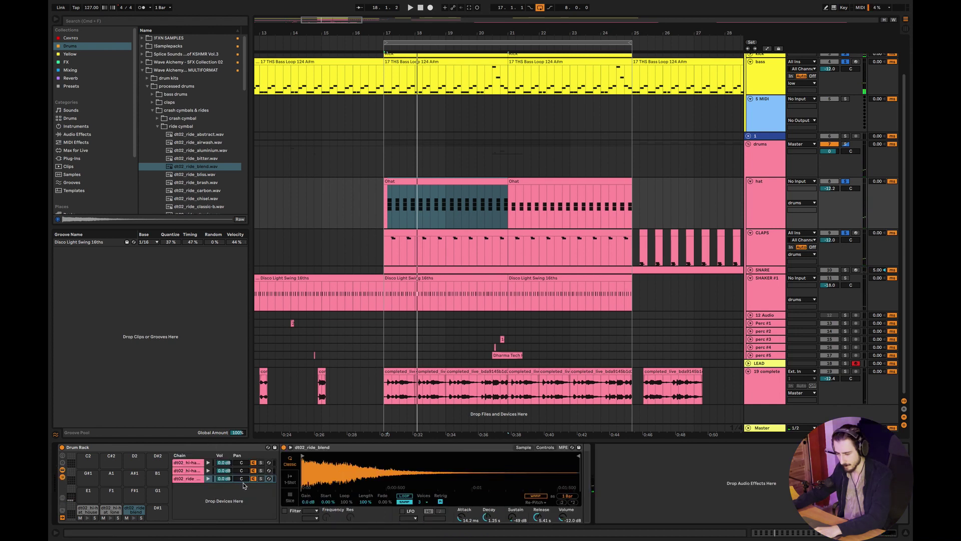
click(227, 479)
text(-6)
key(Return)
key(space)
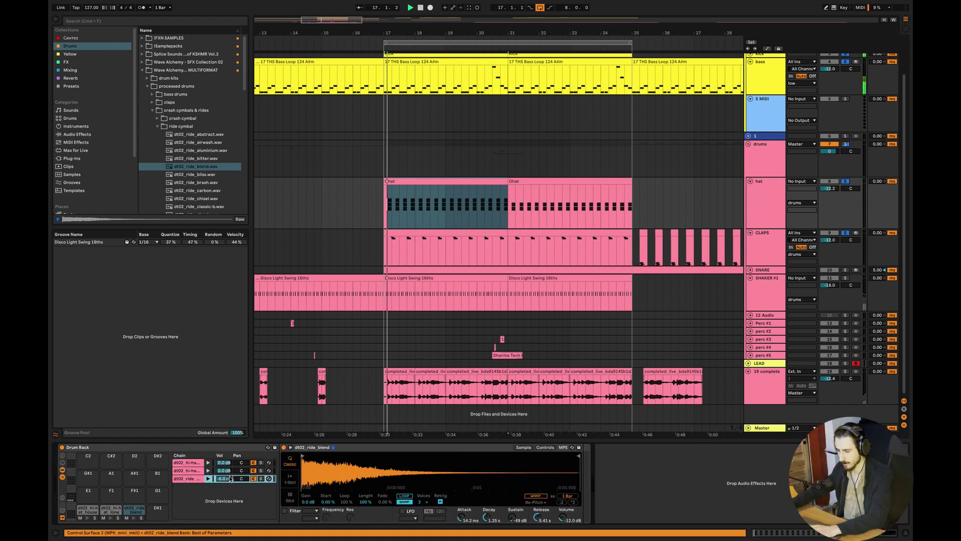
Replace the second hat clip, bars 21 to 25, with a copy of the first and fold the hat track.
click(476, 192)
click(551, 192)
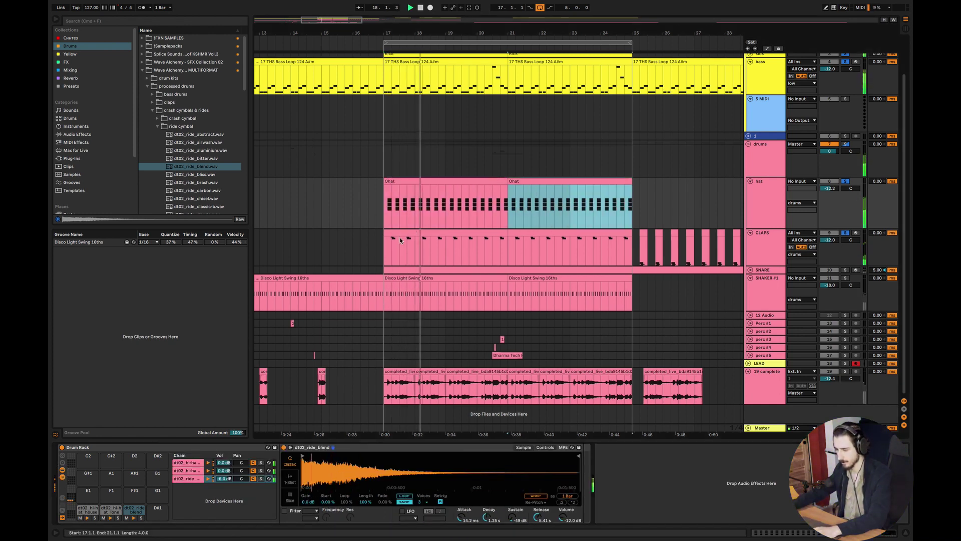
click(750, 181)
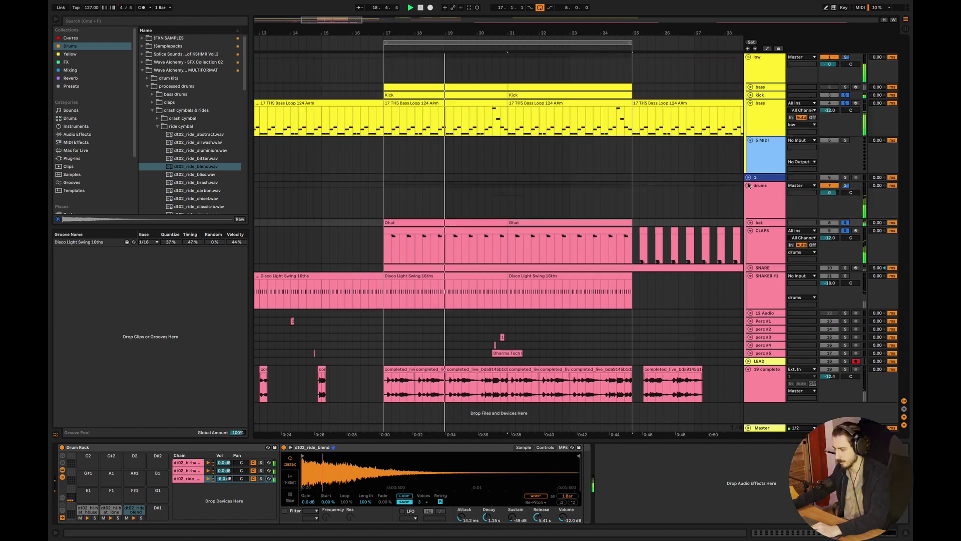
Fold the CLAPS and SHAKER #1 tracks in the drums group and stop playback.
click(750, 230)
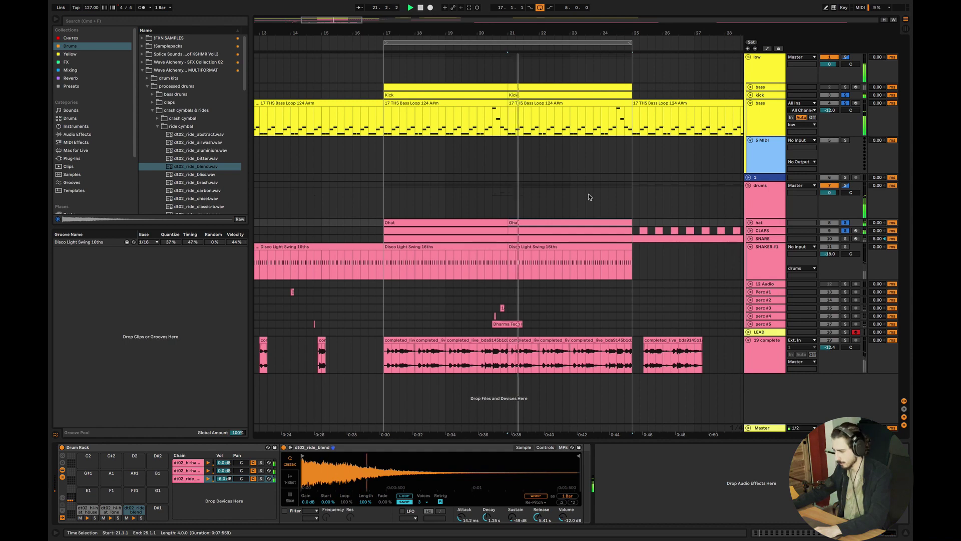
click(750, 288)
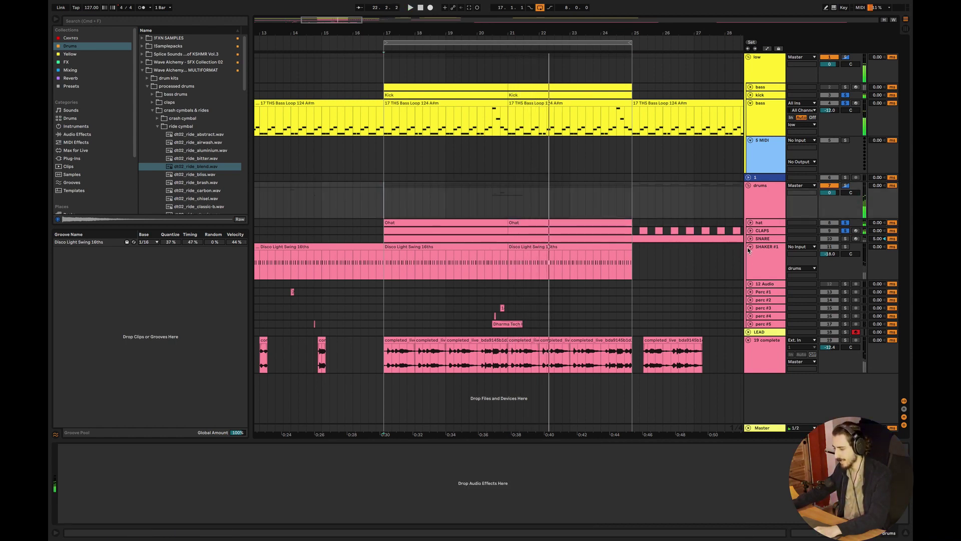
click(749, 241)
click(749, 248)
Copy the LFOTool device from the bass track onto the drums group and play from bar 17.
click(747, 206)
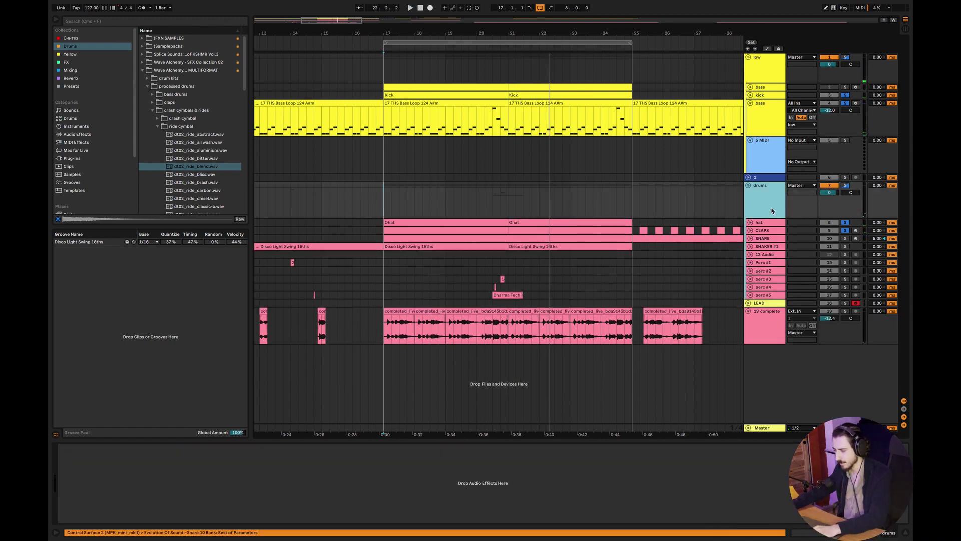
click(72, 86)
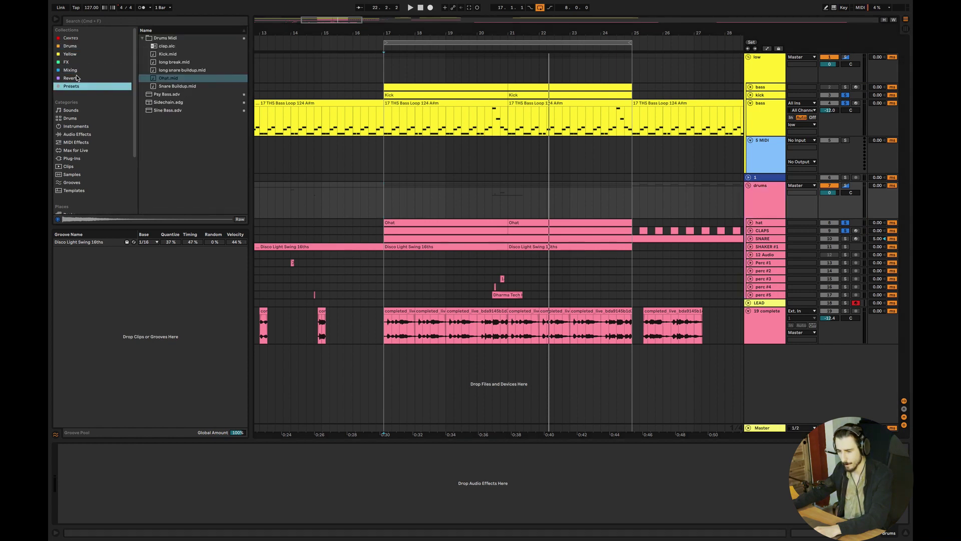
click(769, 113)
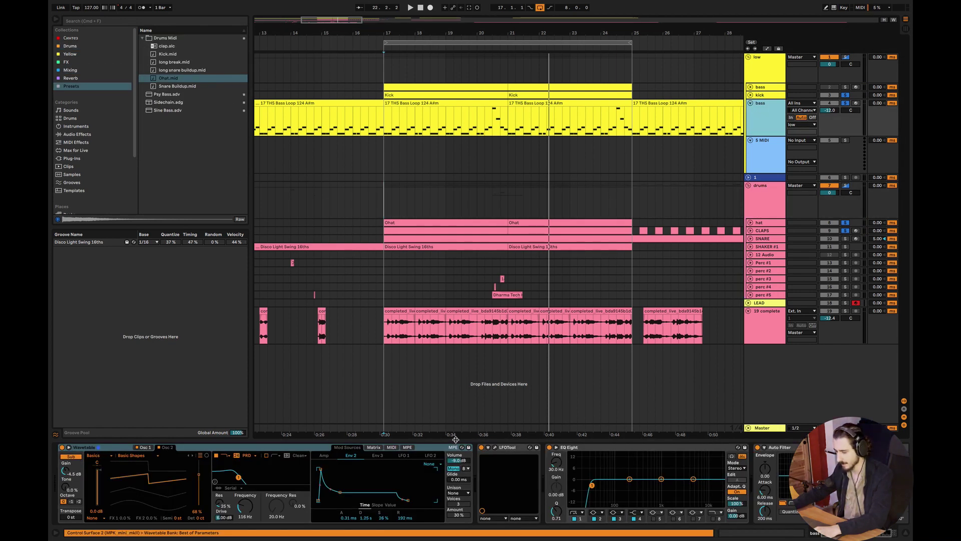
click(512, 450)
click(770, 204)
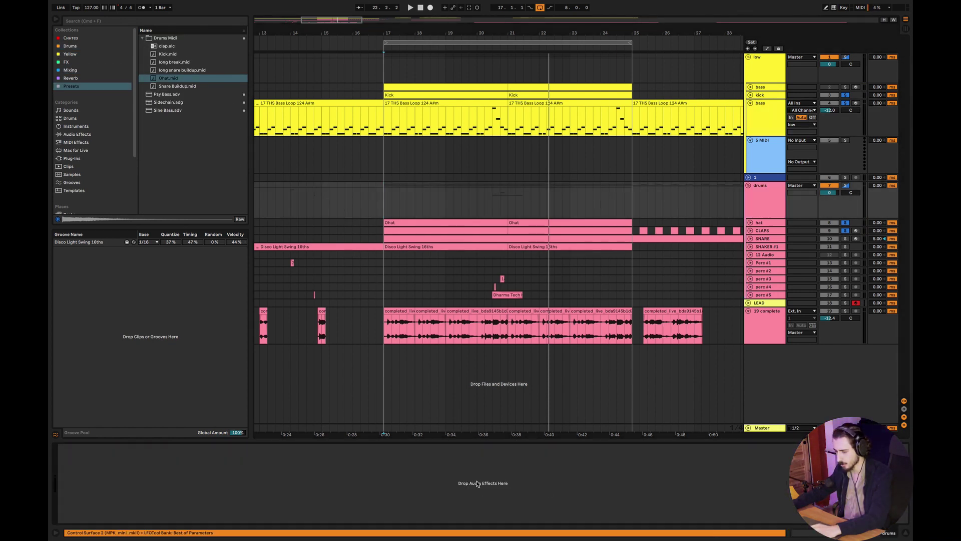
key(super+v)
click(385, 200)
key(space)
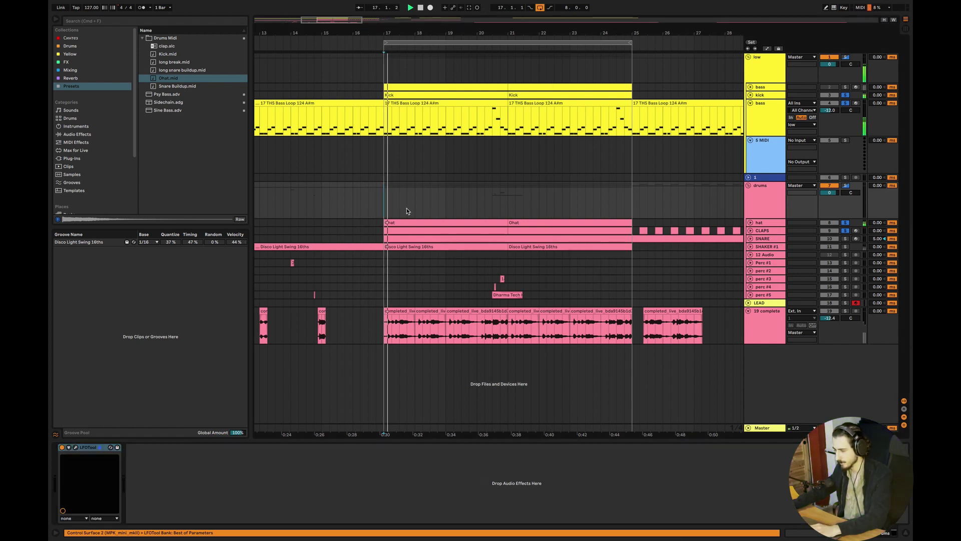
Delete the empty blue 5 MIDI track and play the loop from bar 17.
click(770, 303)
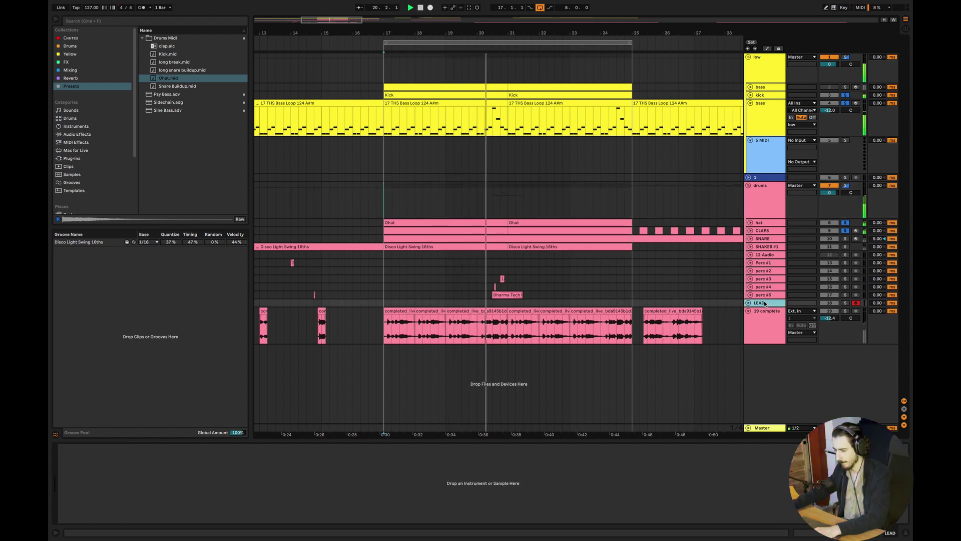
click(480, 278)
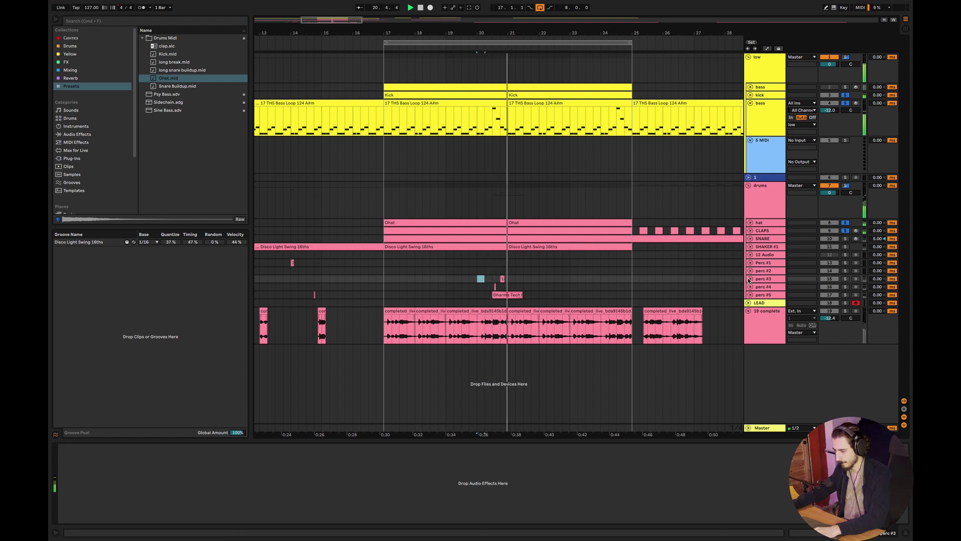
click(803, 151)
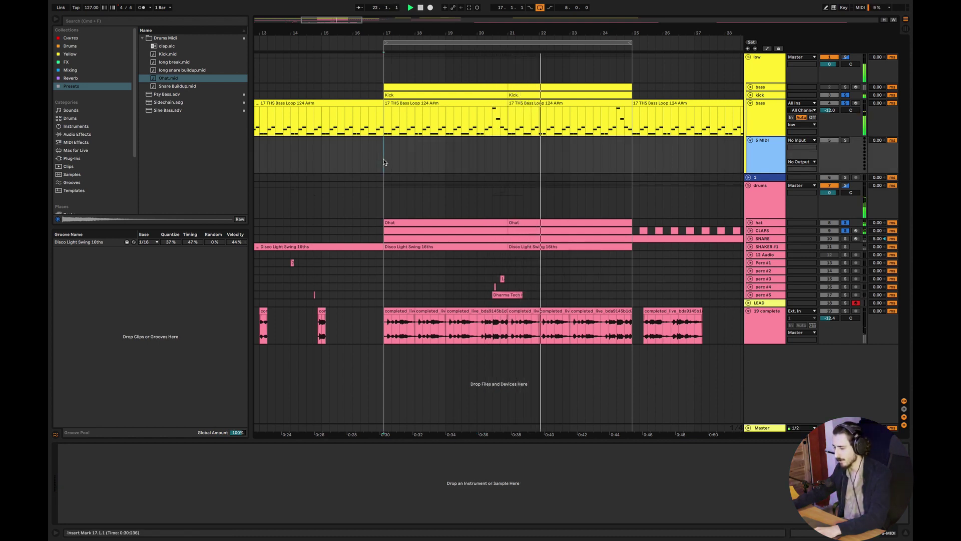
key(Delete)
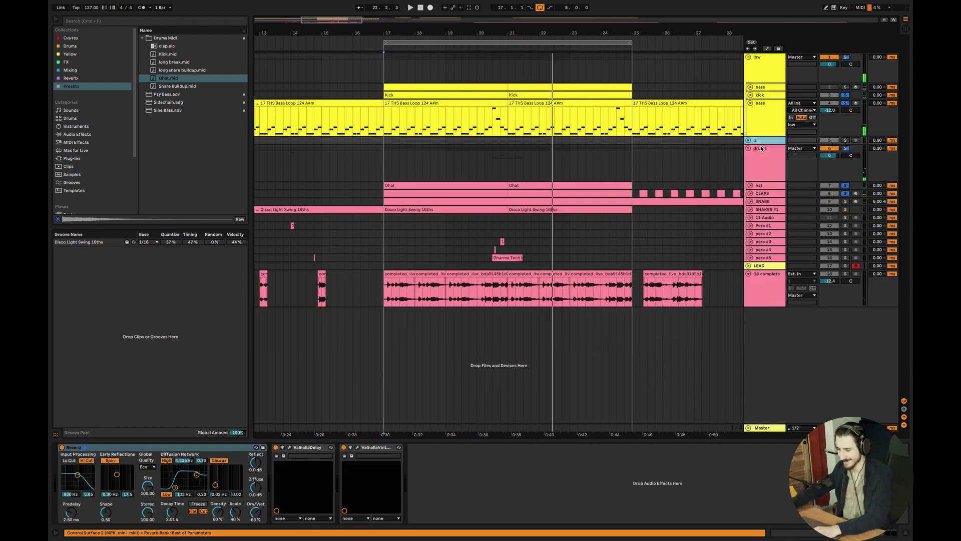
key(space)
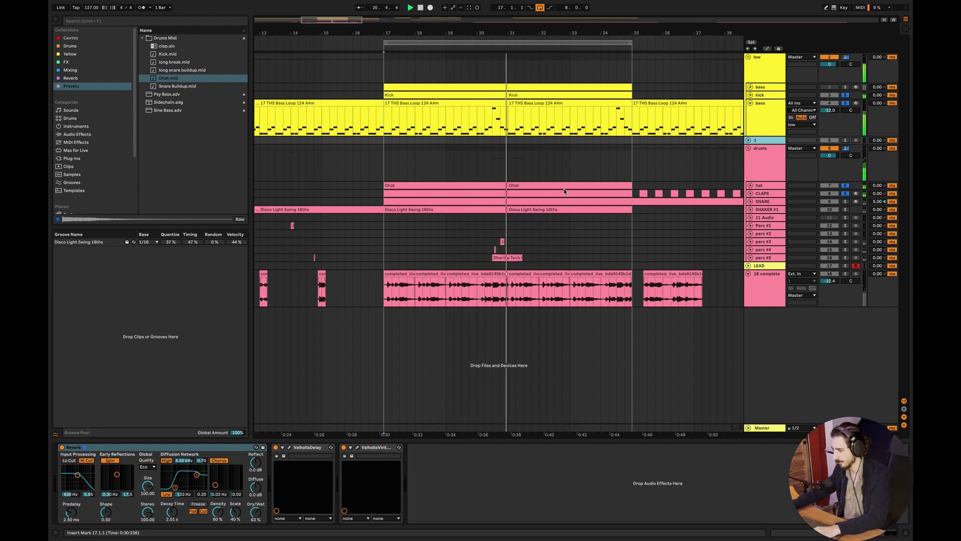
Play the loop briefly from bar 17 to hear the drums and bass together.
click(386, 159)
key(space)
key(space)
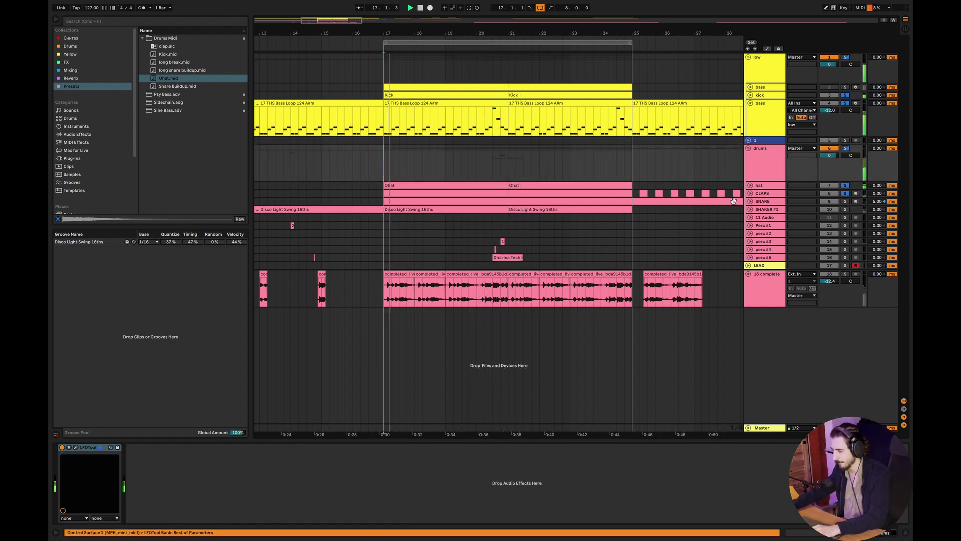
Insert a new MIDI track below perc #5 and create an empty four-bar MIDI clip from bar 17 to 21.
right_click(761, 259)
click(796, 329)
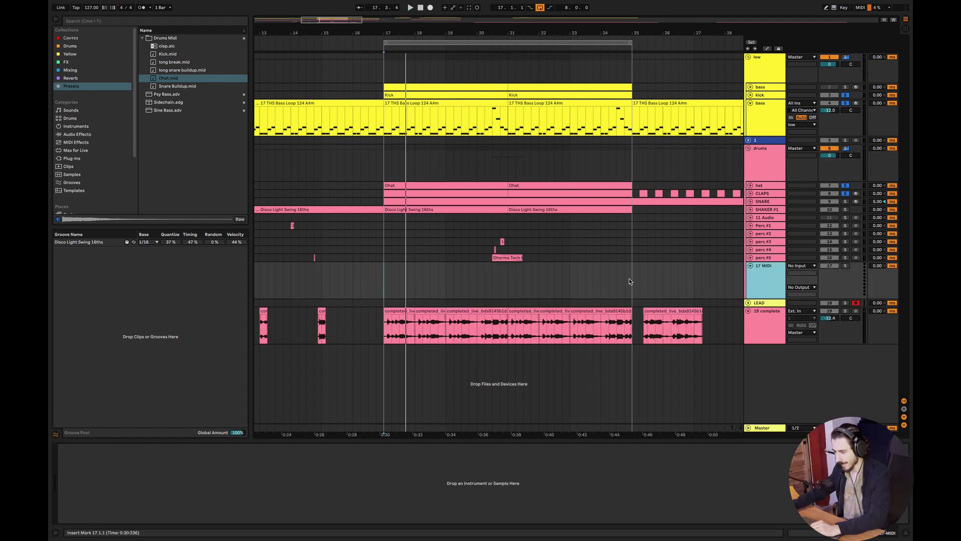
drag(511, 278, 378, 268)
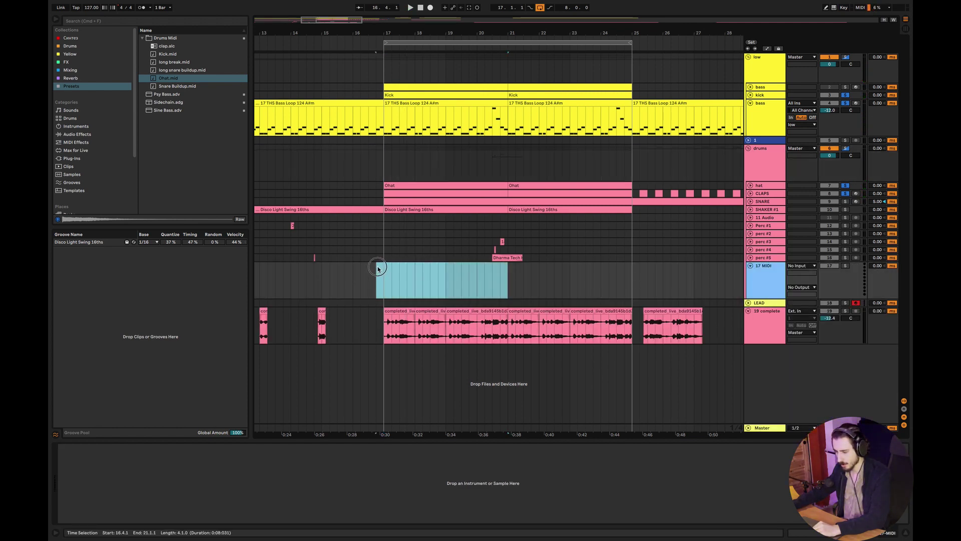
key(super+shift+m)
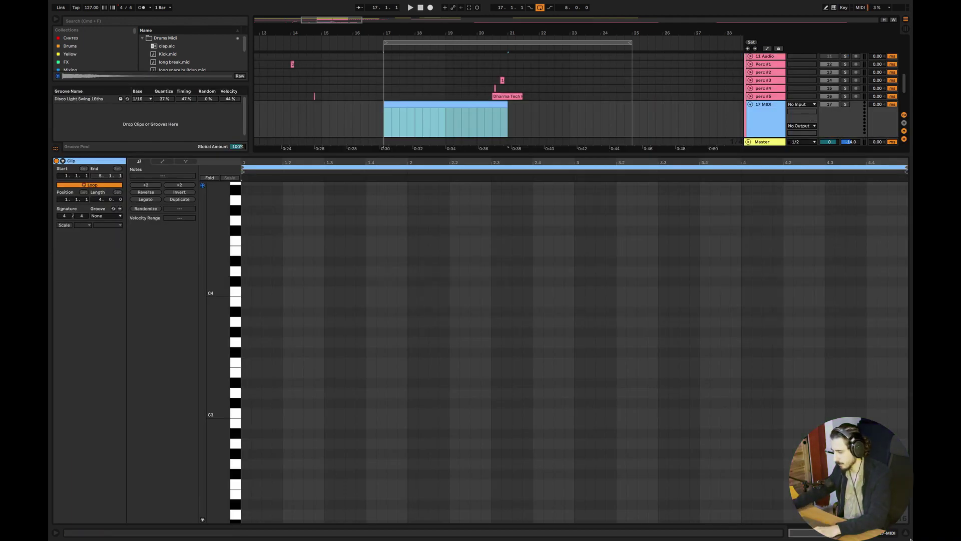
click(907, 534)
Load the M1 instrument onto the new MIDI track.
double_click(772, 286)
click(71, 39)
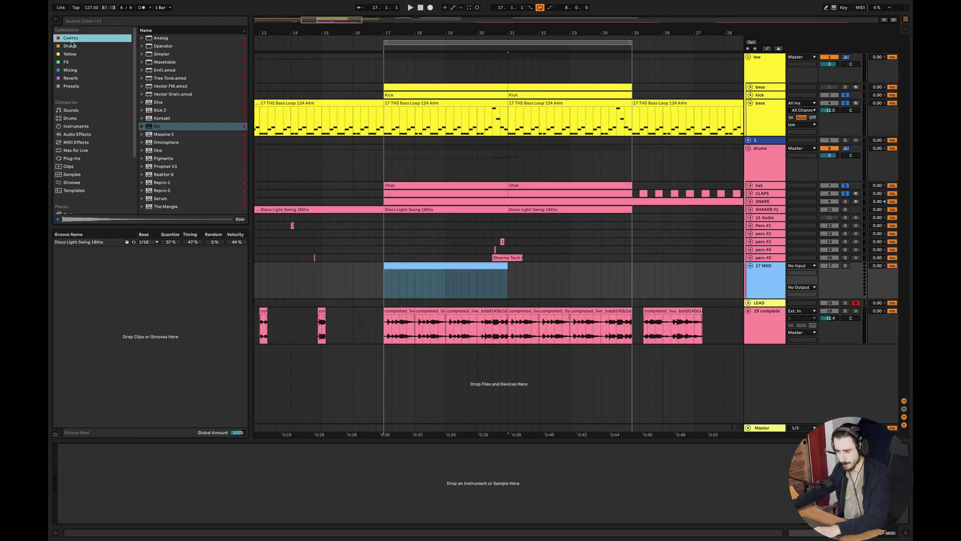
drag(174, 128, 435, 185)
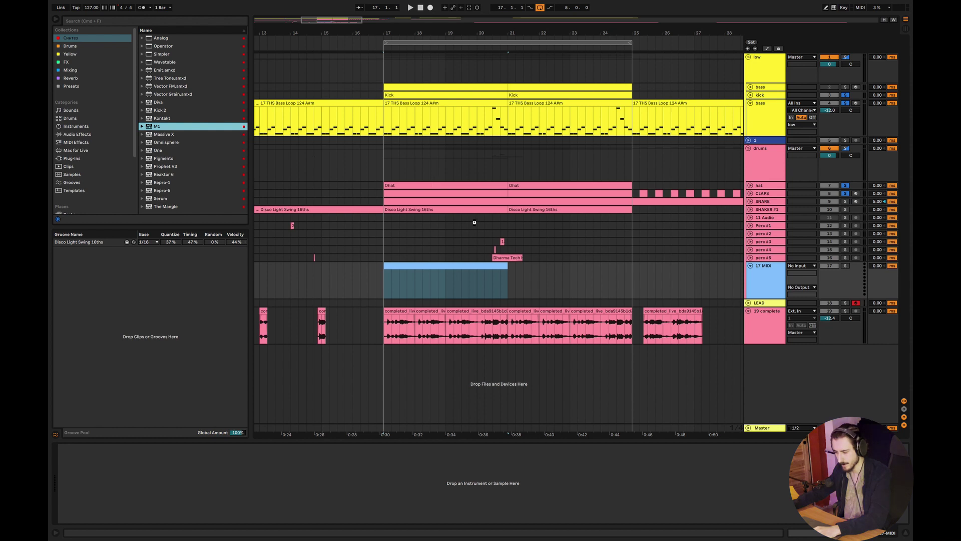
drag(557, 255, 553, 258)
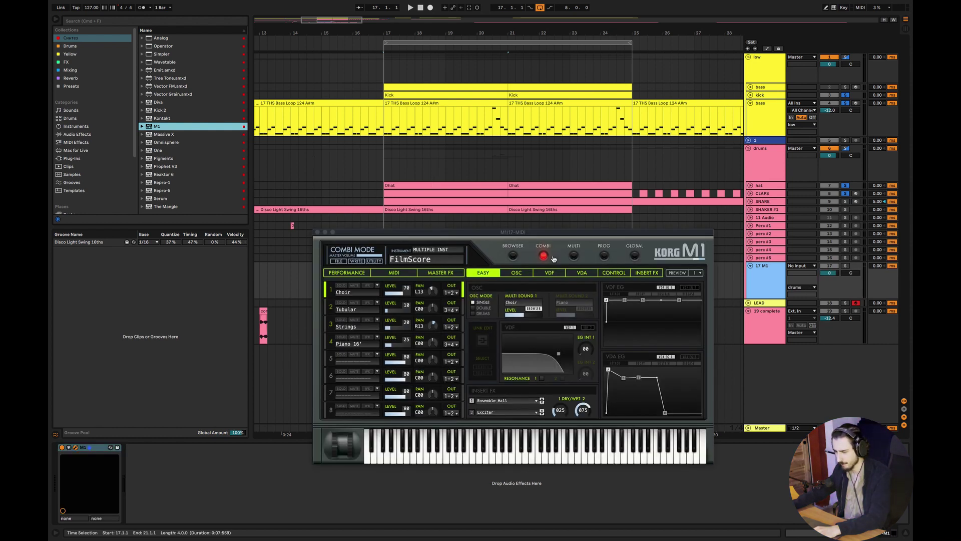
Load a piano program from M1's PROG browser into the first combi slot and solo that slot.
click(513, 259)
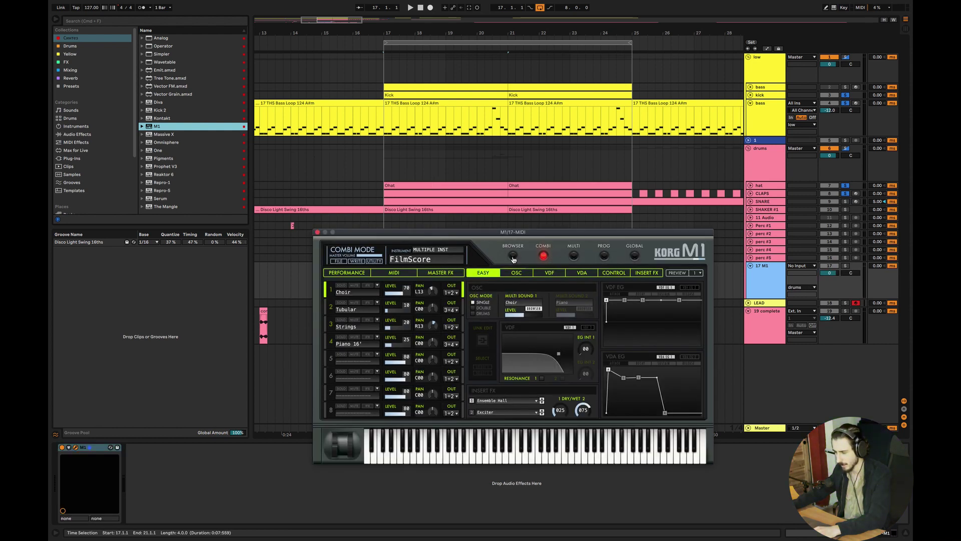
click(513, 257)
click(514, 257)
click(513, 257)
click(513, 256)
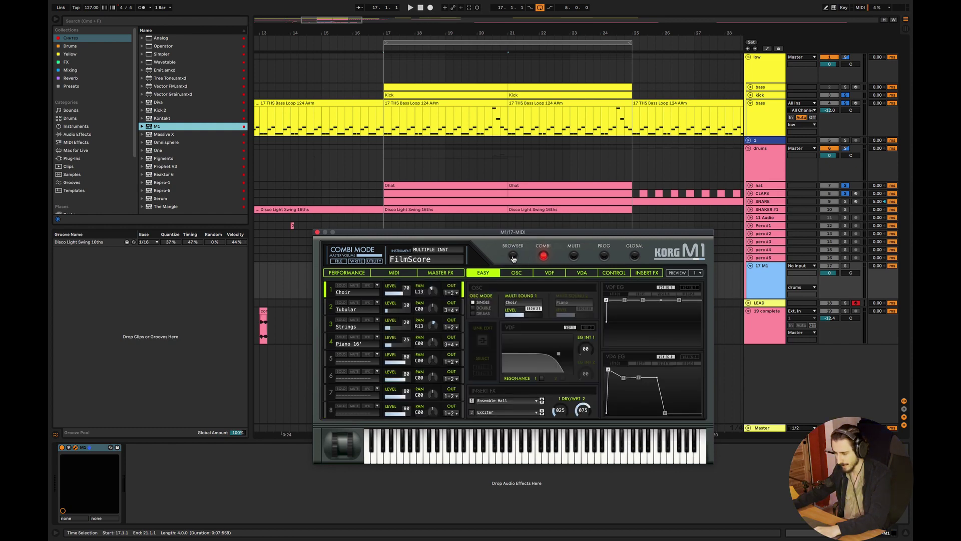
click(513, 257)
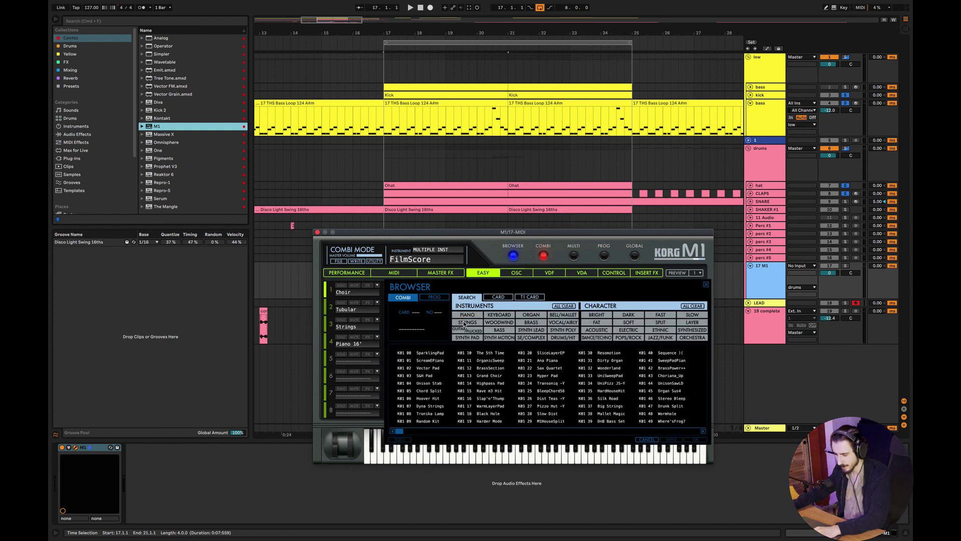
click(434, 297)
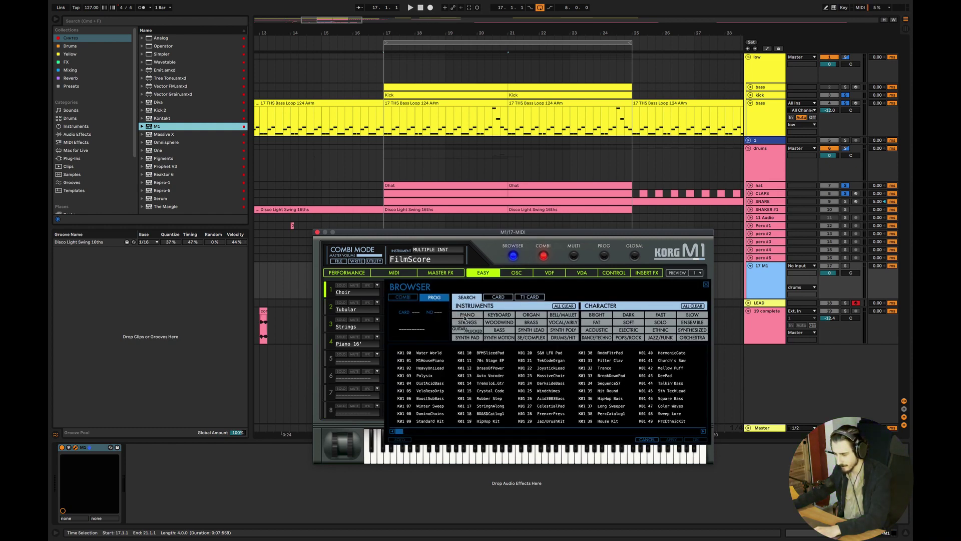
double_click(429, 368)
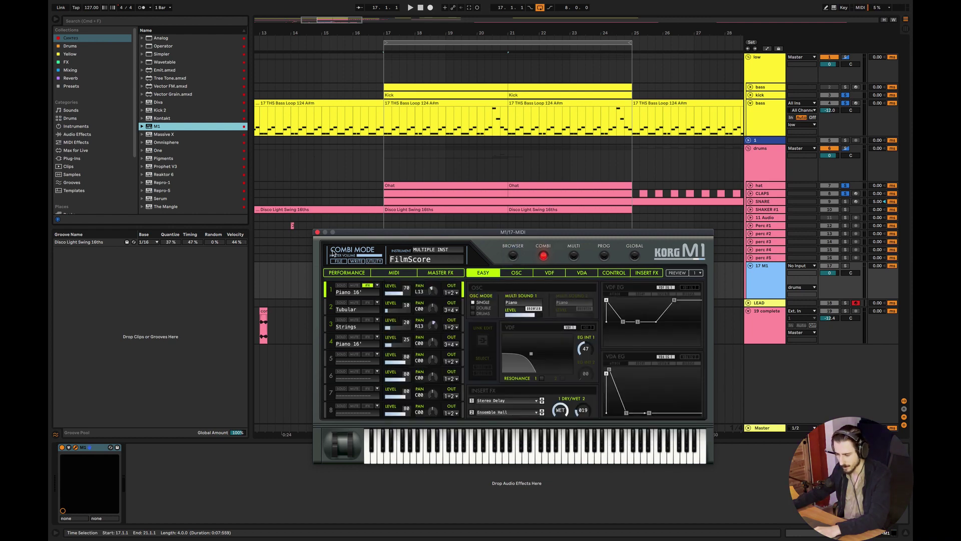
click(342, 286)
click(317, 233)
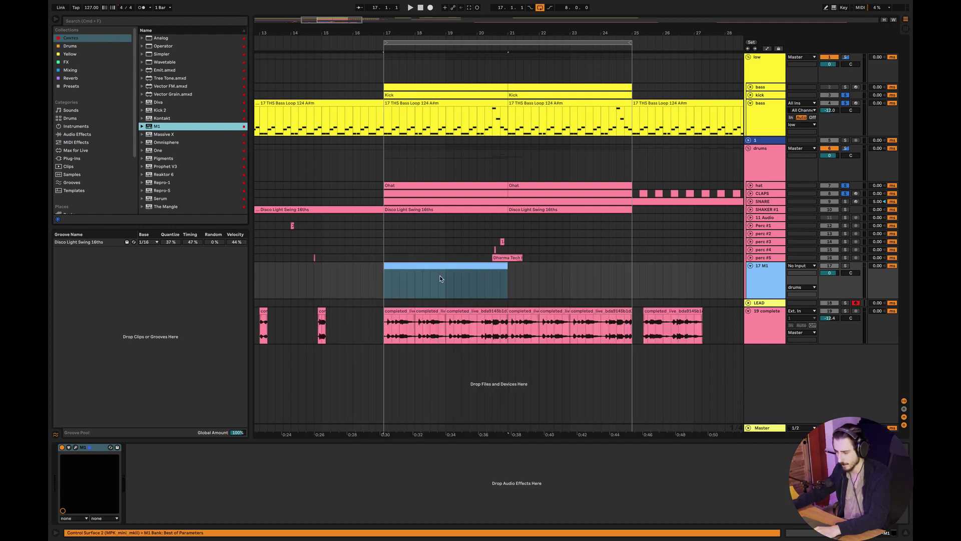
Set the M1 track's volume to -12 dB and check the notes in the bass clip at bar 17.
click(448, 267)
drag(818, 272, 818, 283)
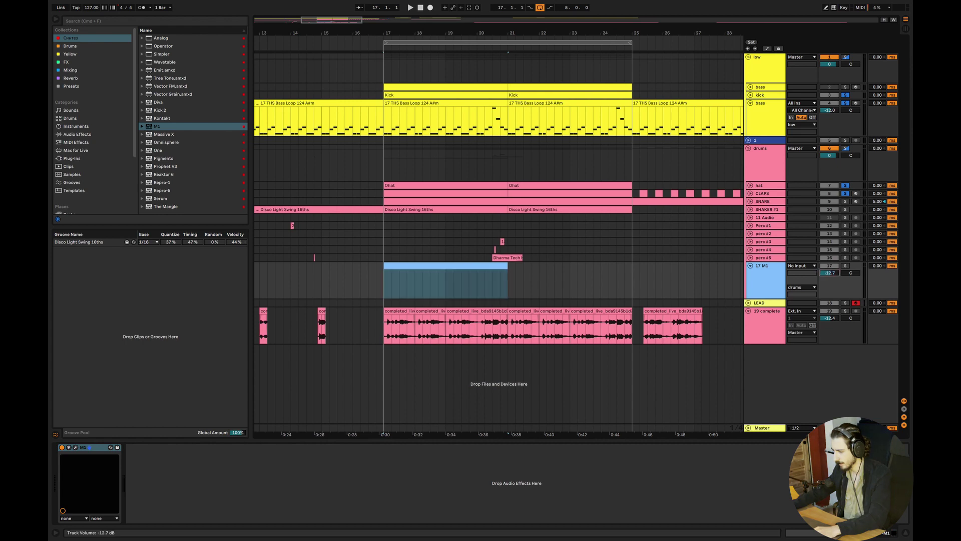
click(401, 111)
double_click(401, 103)
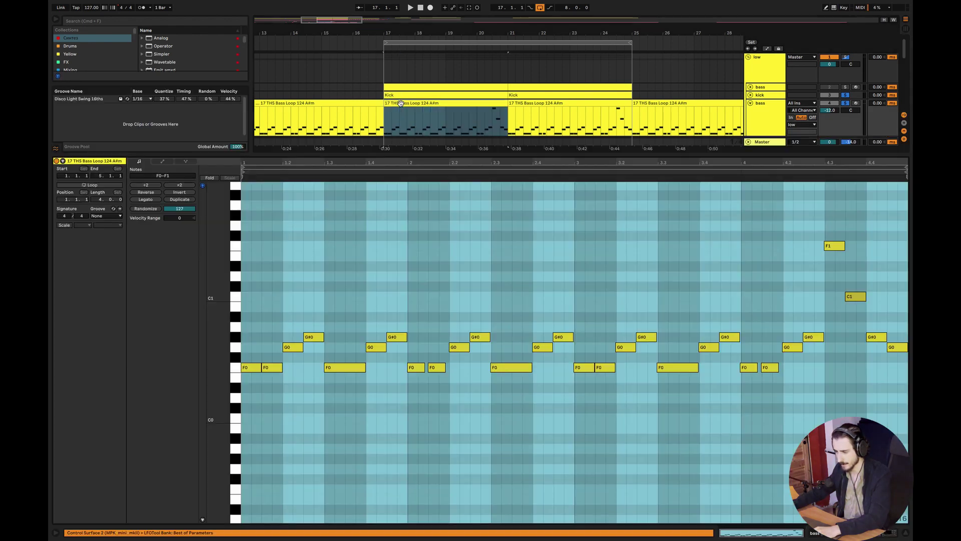
click(906, 533)
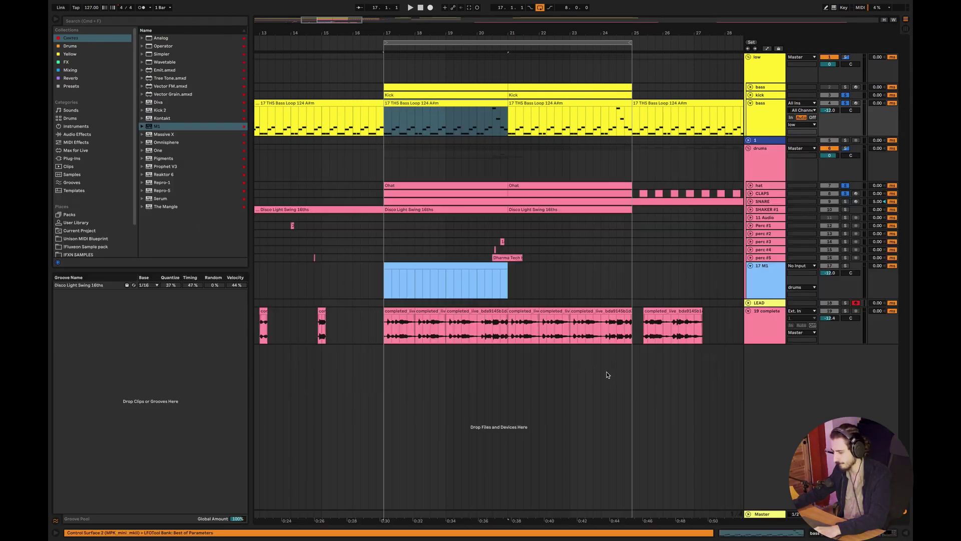
Add short F3, G3, G#3 and C4 chord notes at position 1.2.3 in the M1 track's clip.
double_click(423, 264)
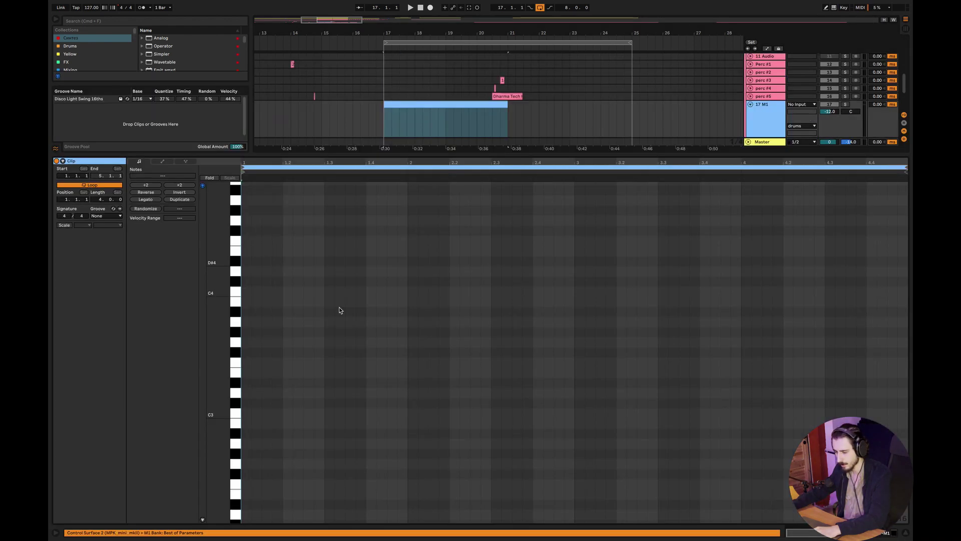
click(311, 362)
double_click(308, 361)
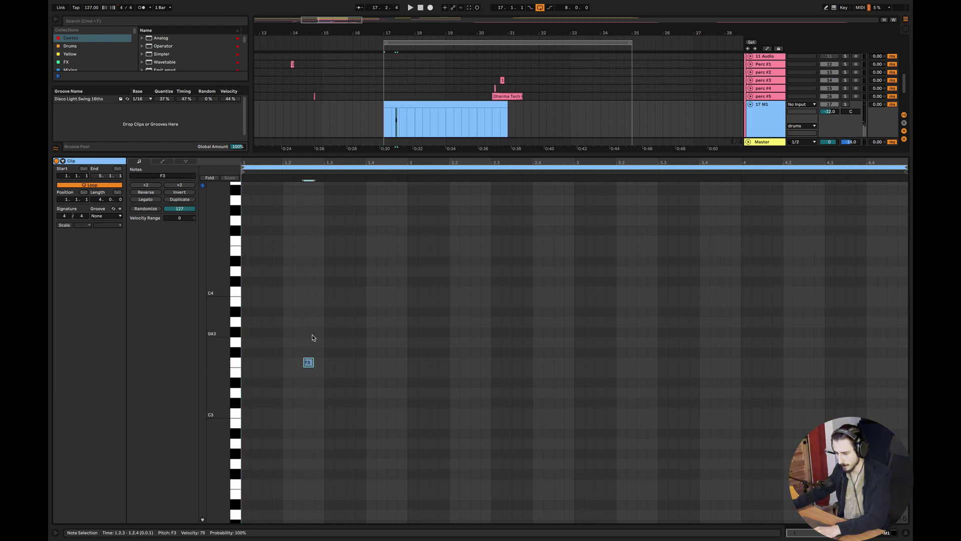
double_click(310, 334)
drag(311, 333, 311, 329)
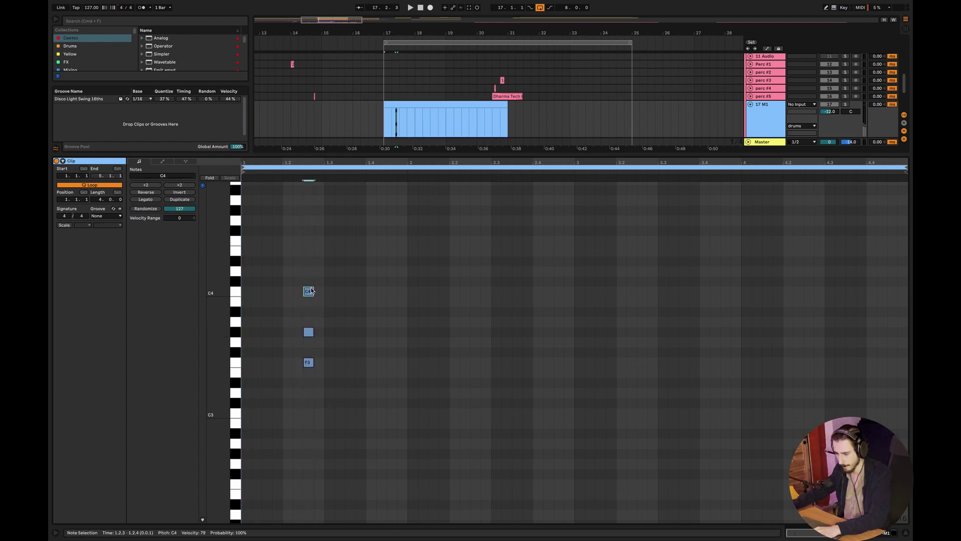
double_click(309, 342)
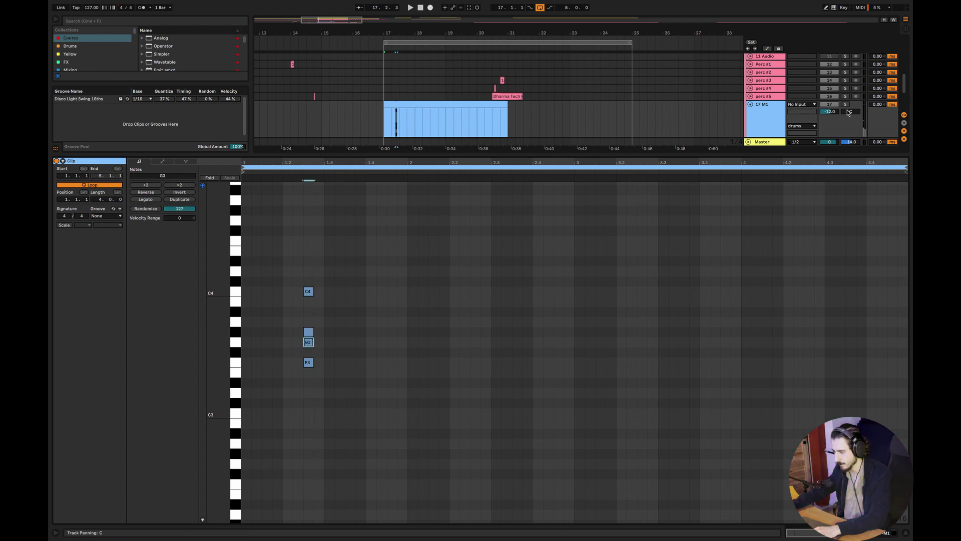
Solo the M1 track, move its plug-in window clear of the clip and play from bar 17.
key(shift+Tab)
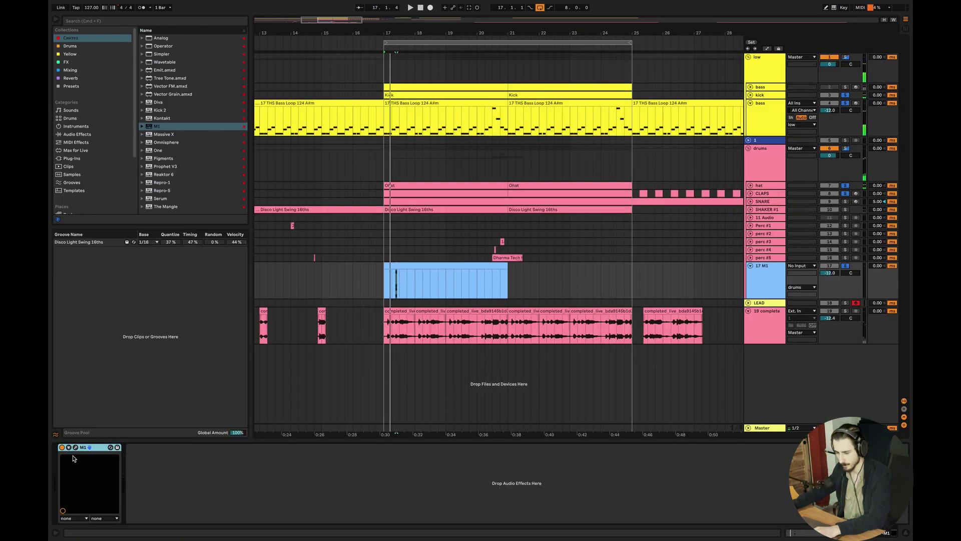
click(75, 447)
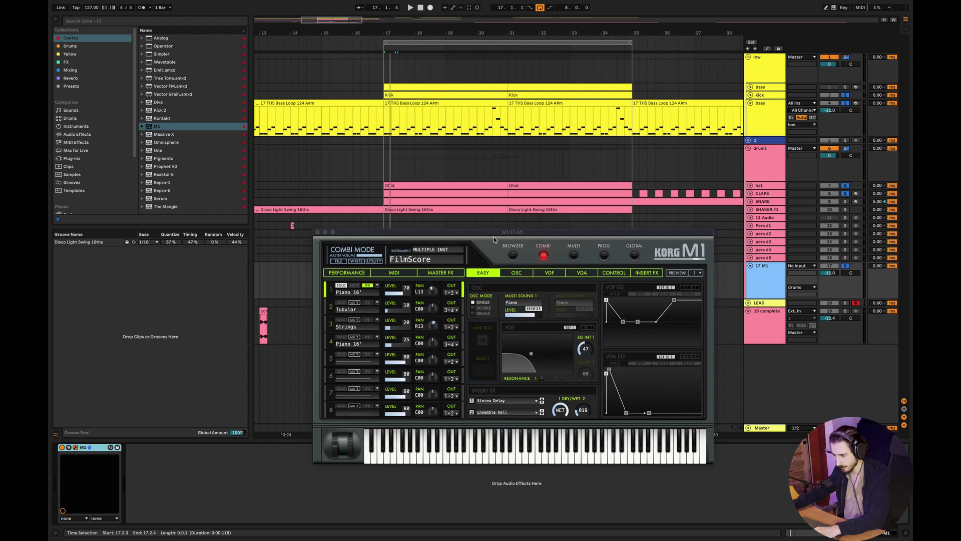
drag(494, 233, 466, 328)
click(387, 281)
key(space)
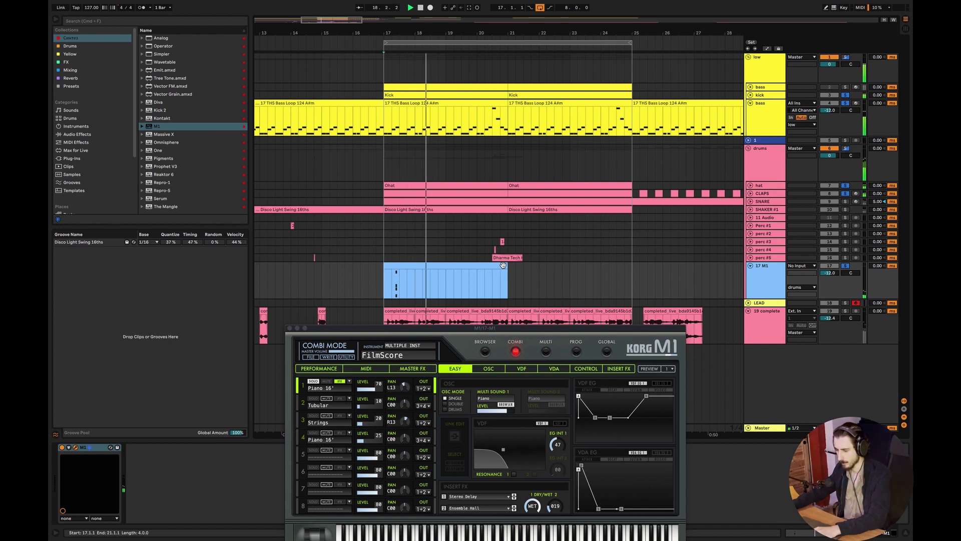
Shorten the M1 clip to two bars, duplicate it up to bar 25 and close the plug-in window.
drag(507, 265, 444, 265)
key(ctrl+d)
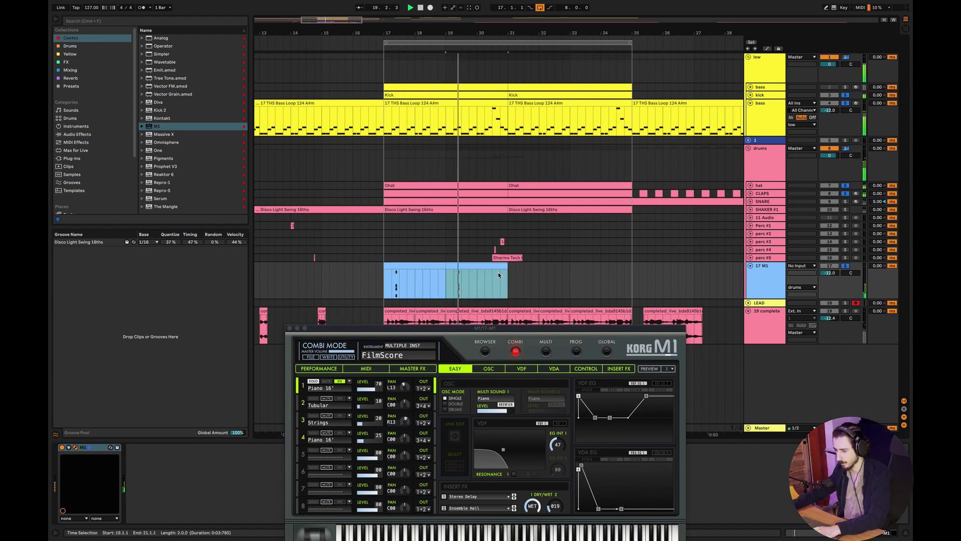
key(ctrl+d)
key(ctrl+d)
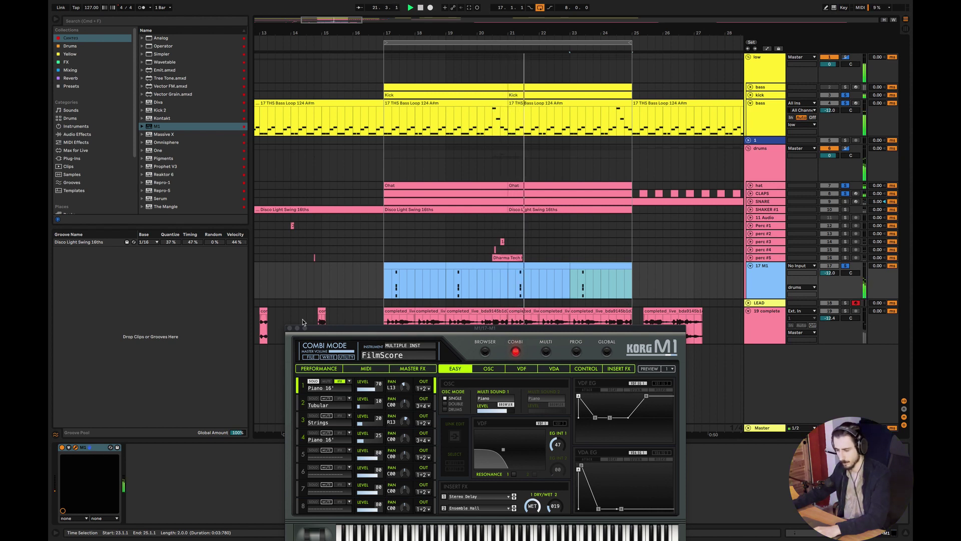
click(289, 328)
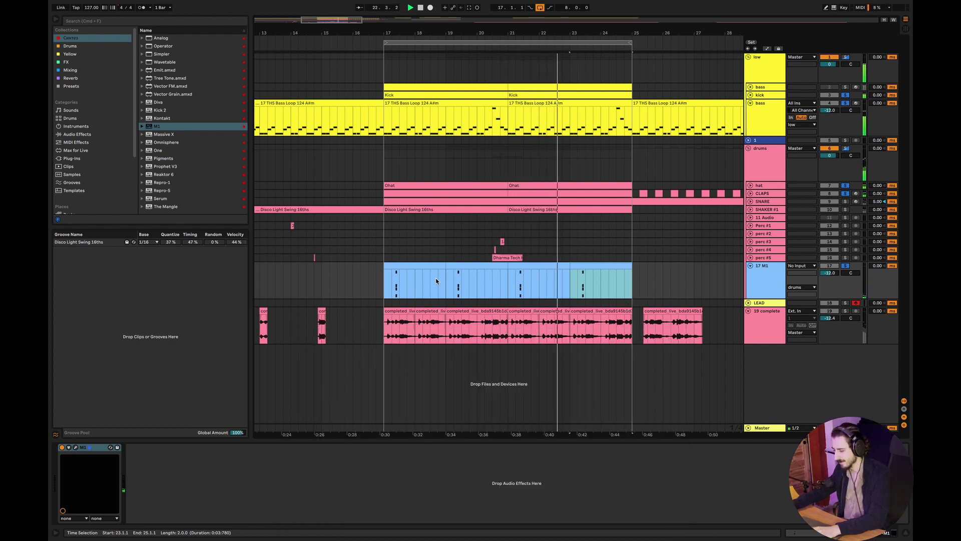
Stop playback, rename the M1 track to piano and move it out of the drums group, below the complete track.
click(765, 266)
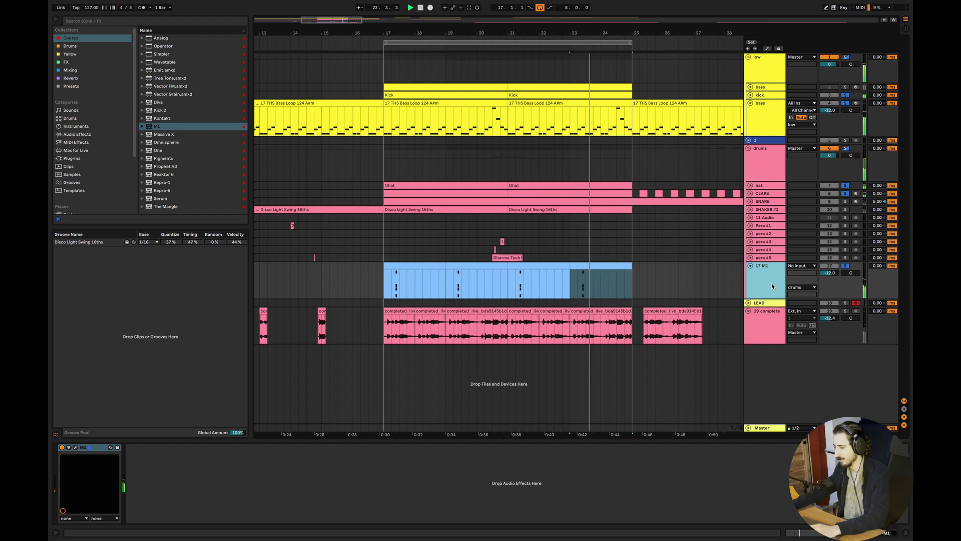
key(space)
drag(766, 273, 770, 332)
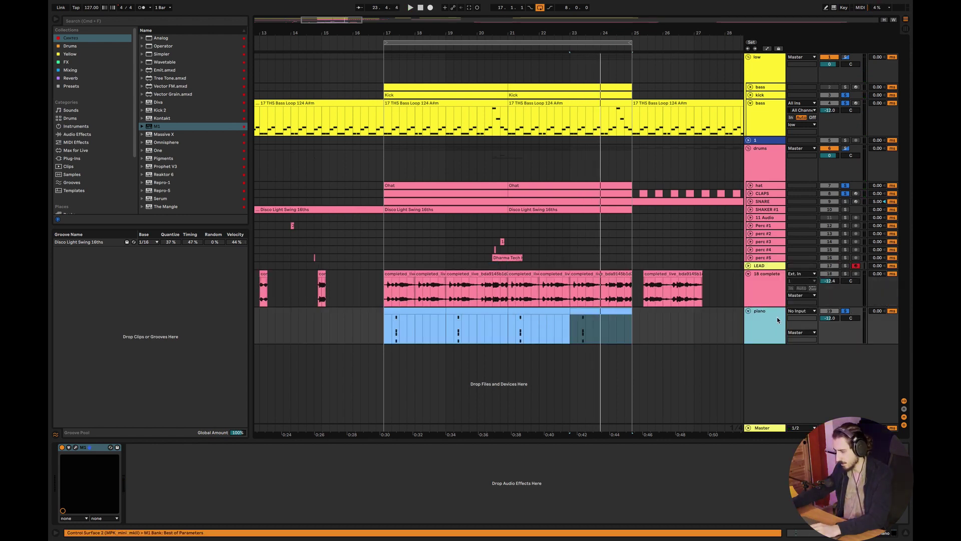
Colour the piano track and all its clips from bar 17 to 25 orange.
right_click(756, 325)
click(769, 460)
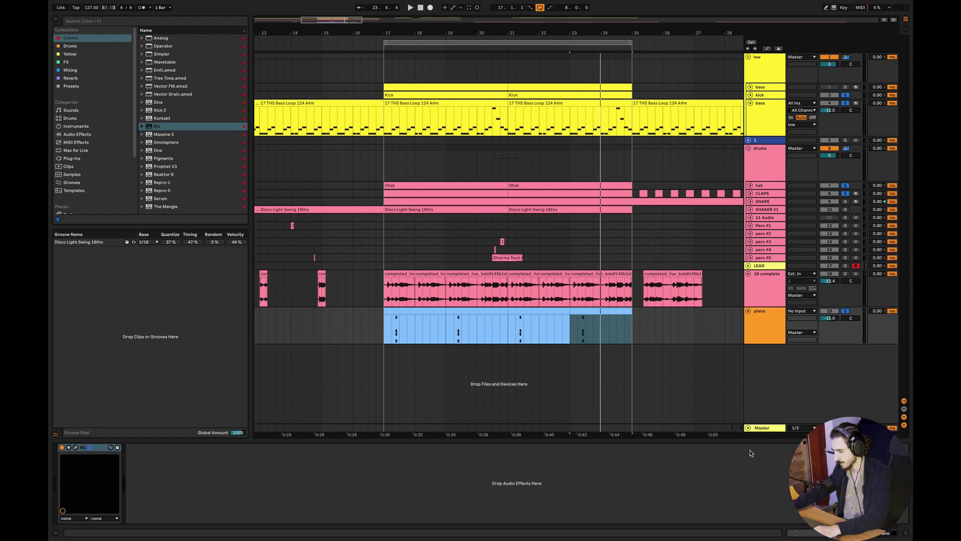
drag(632, 340, 399, 325)
right_click(391, 314)
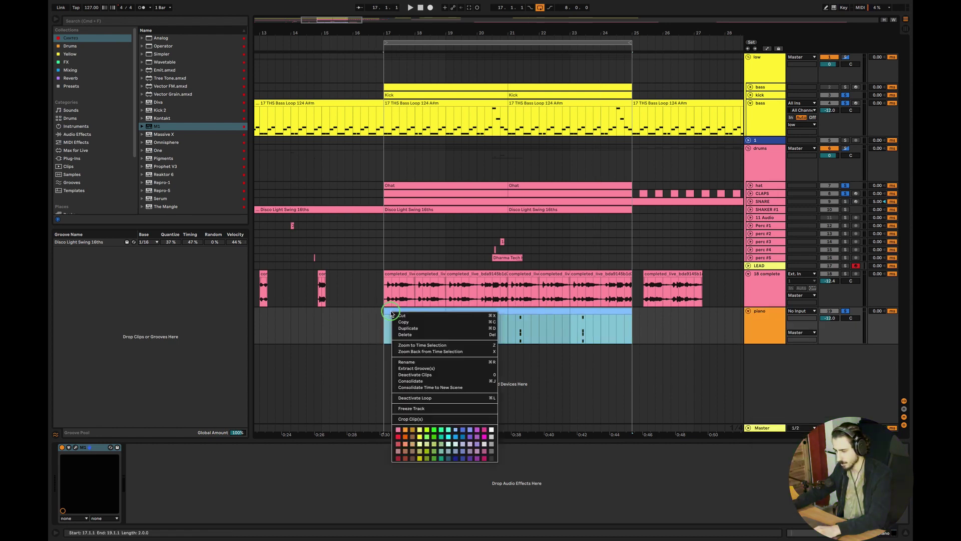
click(406, 429)
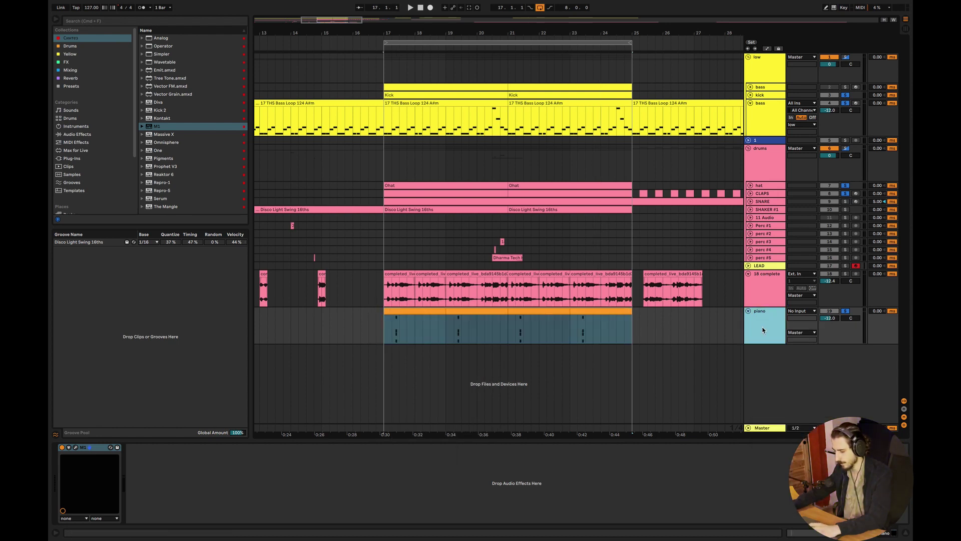
Group the piano track, name the group instruments and colour it orange.
key(super+g)
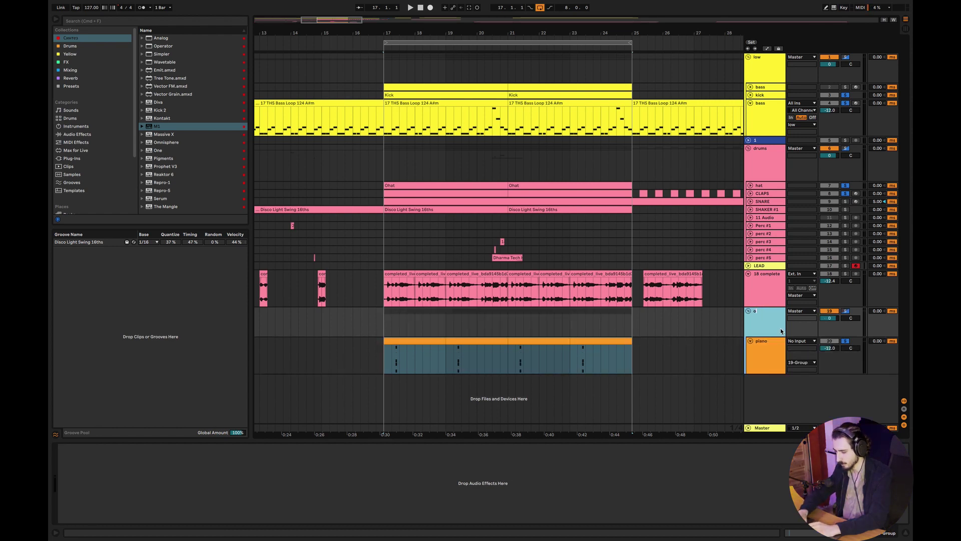
text(instruments)
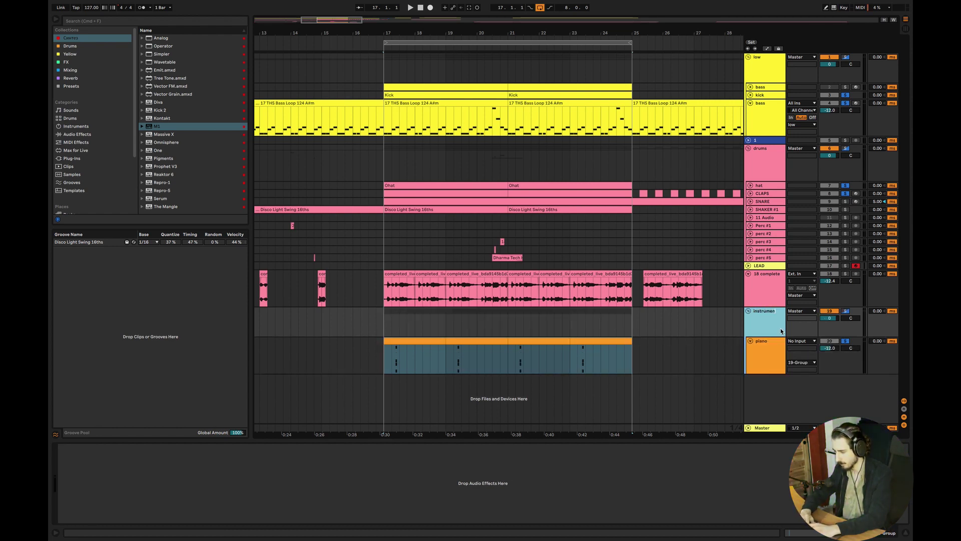
key(Return)
click(391, 325)
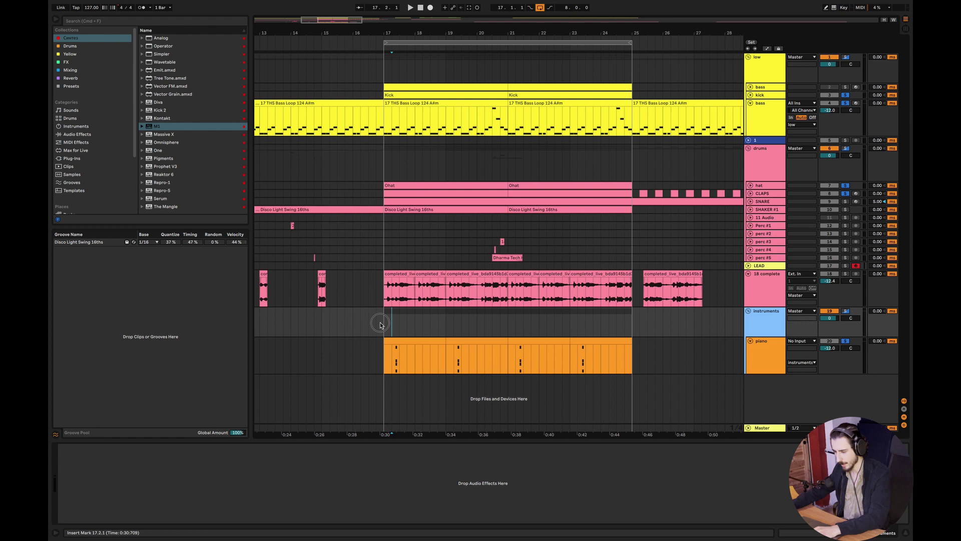
right_click(763, 316)
click(778, 429)
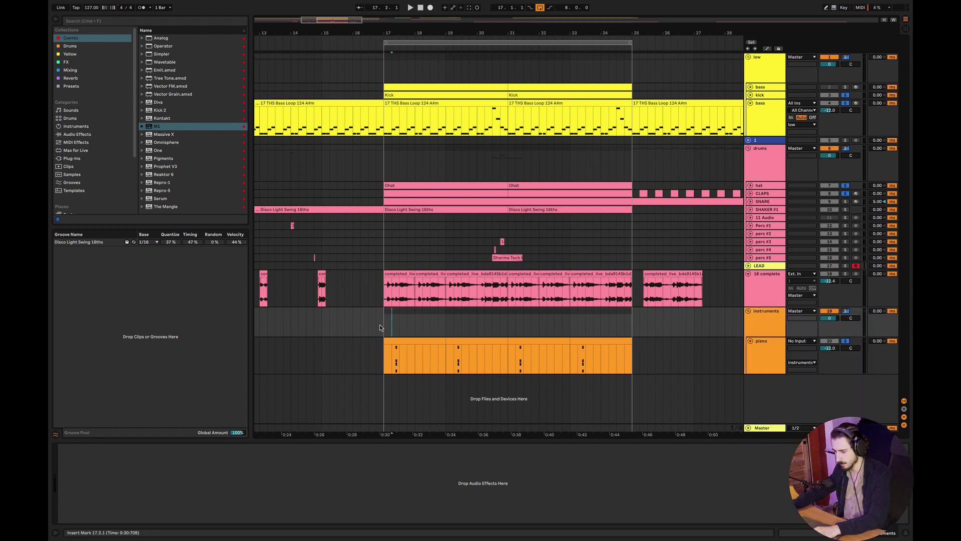
Play the loop to find the drum fill and add a locator named fill at bar 20.3.
key(space)
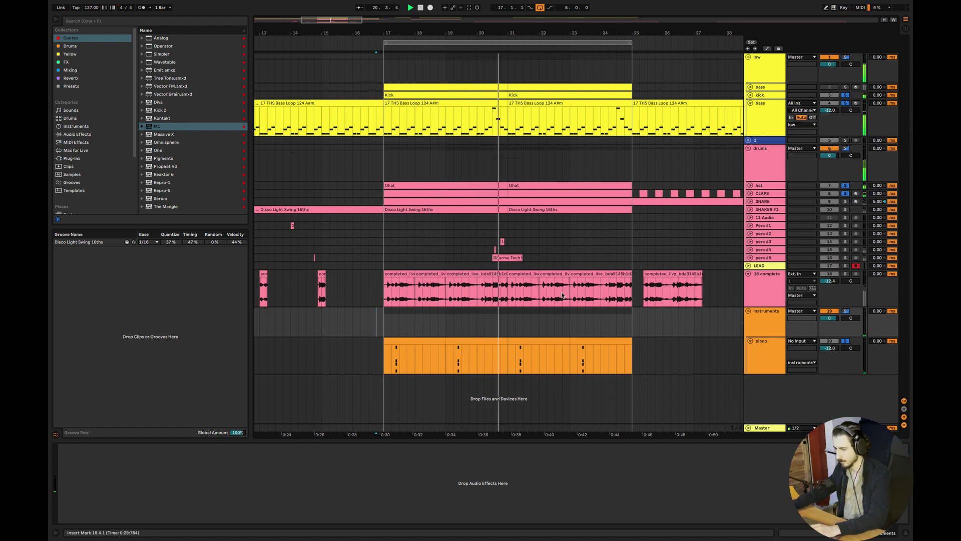
click(494, 63)
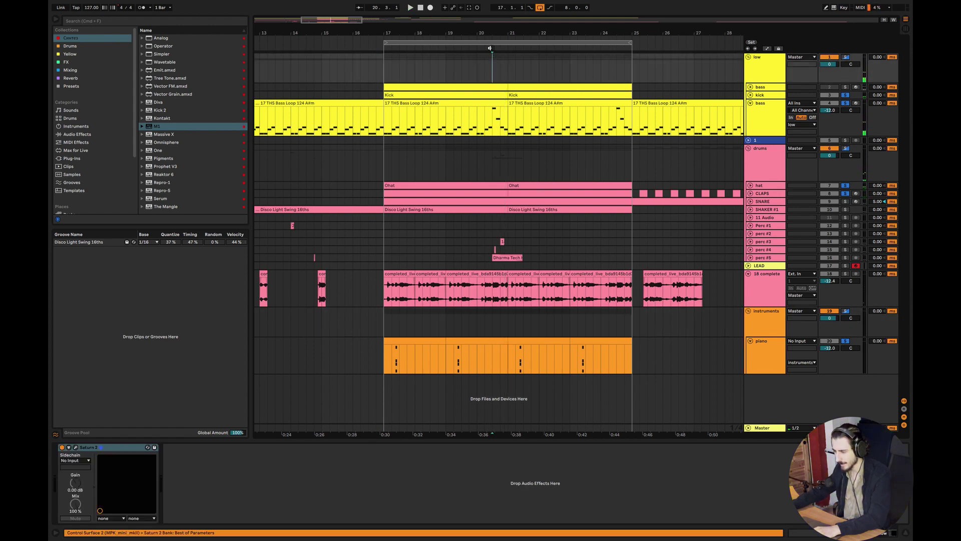
right_click(491, 48)
click(516, 71)
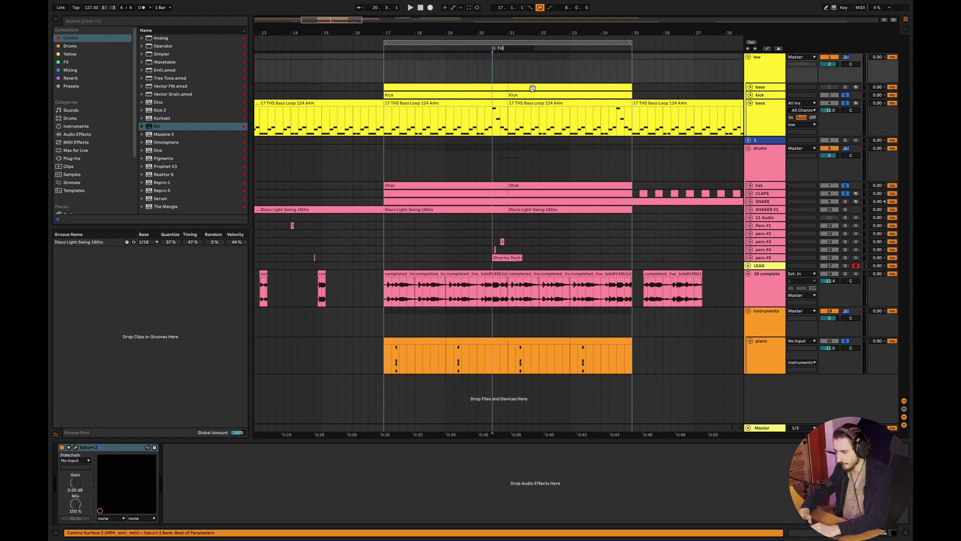
text(fill)
key(Return)
Play from bar 17, then copy the LFOTool effect from the drums group onto the instruments group.
click(392, 166)
key(space)
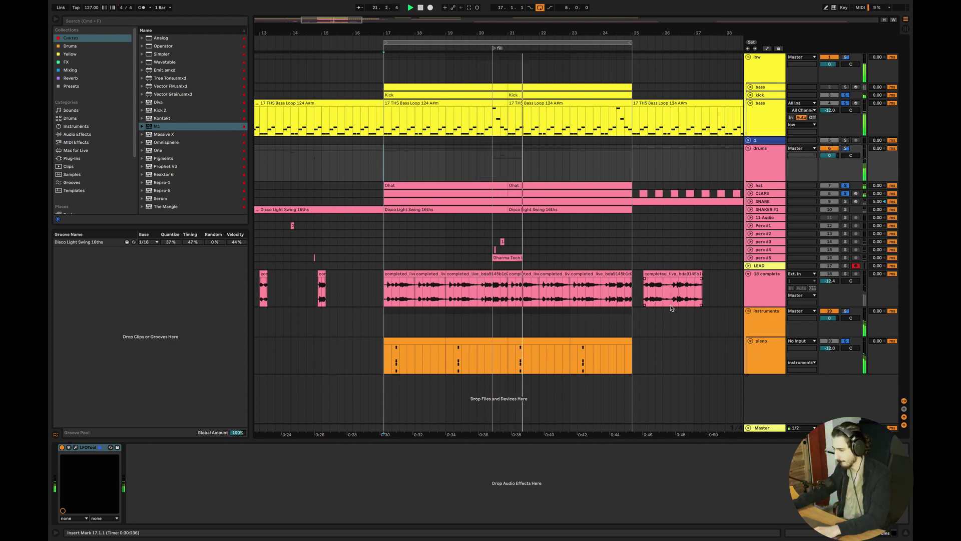
click(645, 309)
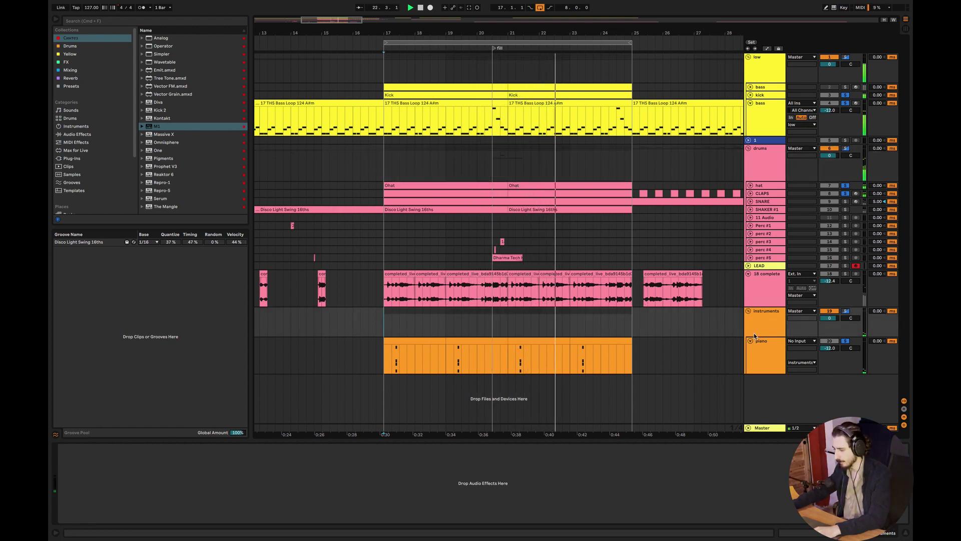
click(765, 163)
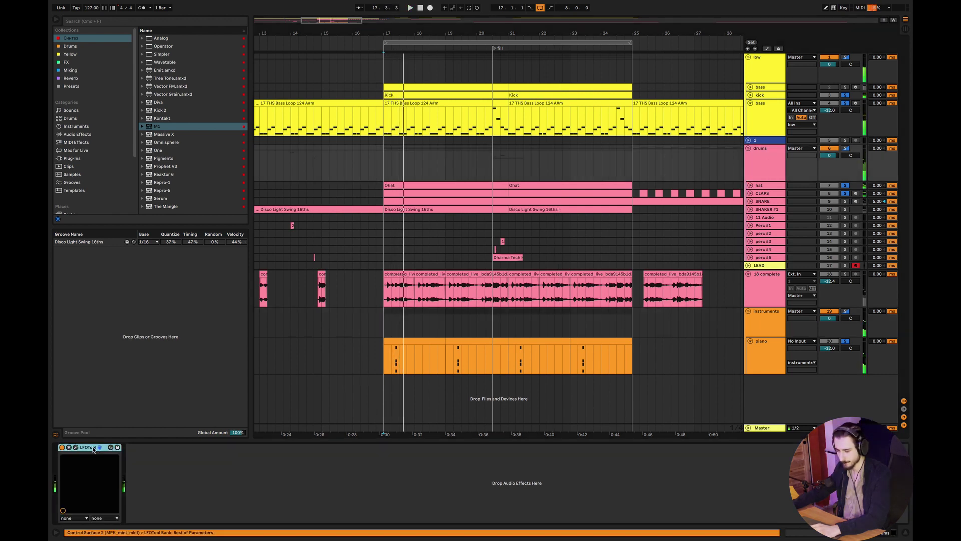
click(763, 321)
click(407, 482)
key(super+v)
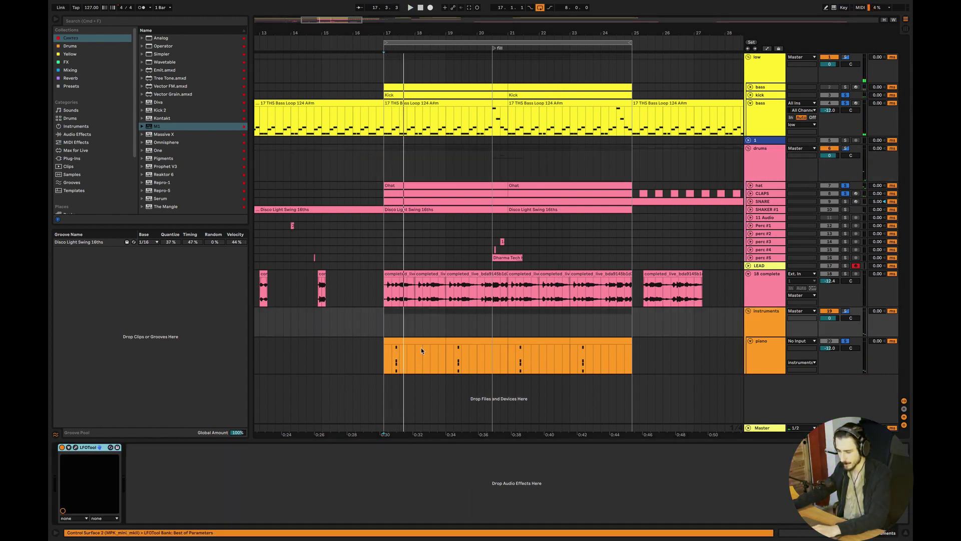
Fold the bass and complete tracks while playing the groove with the piano stab.
click(376, 319)
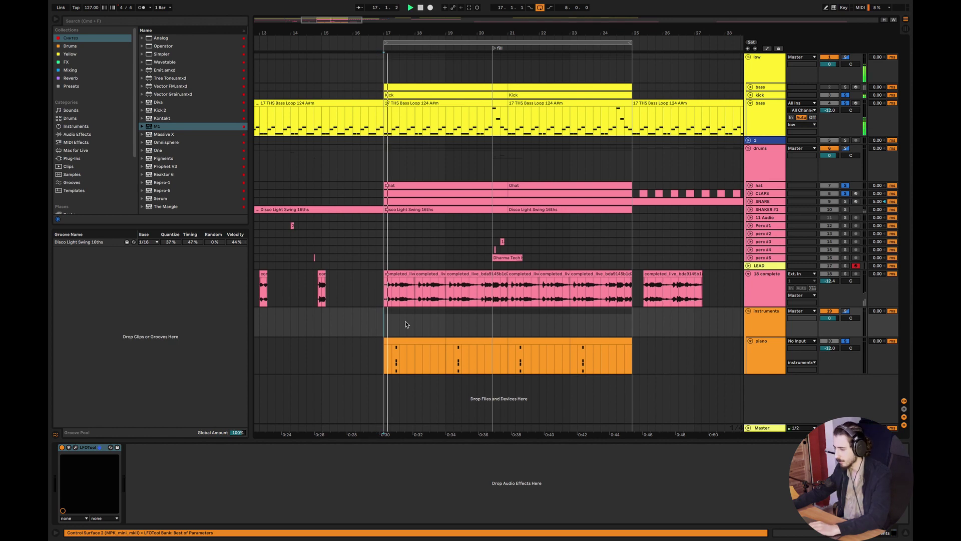
click(751, 103)
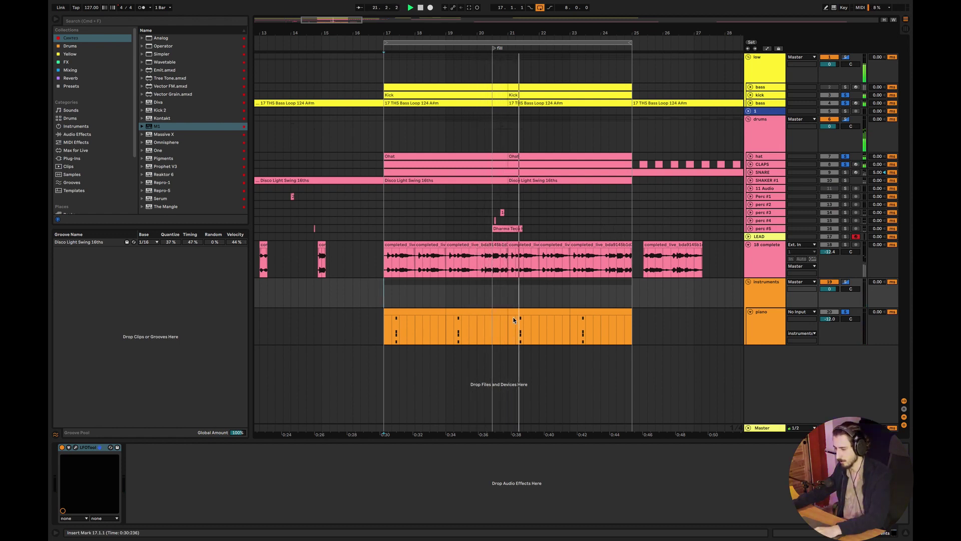
click(376, 293)
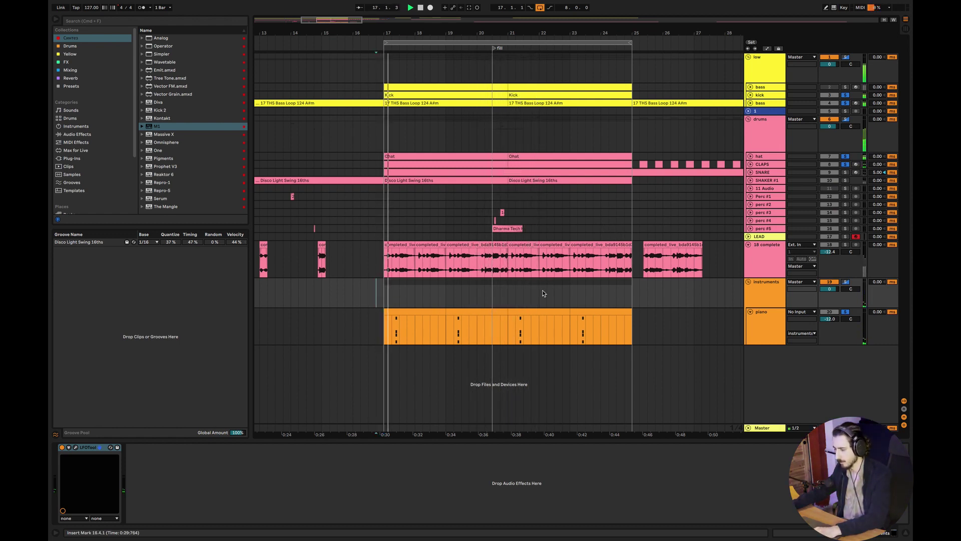
click(748, 244)
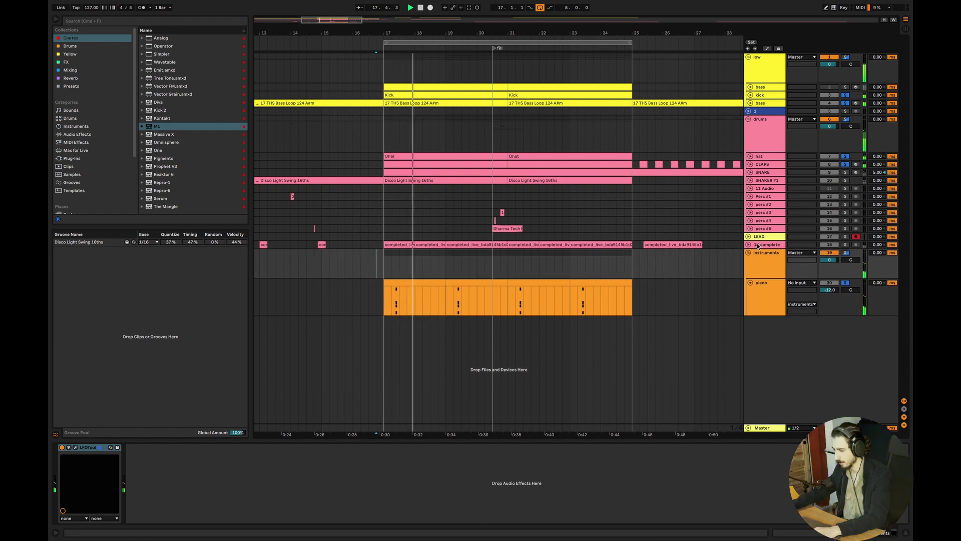
Try moving the chord in the first piano clip earlier to 1.1.3, play it, and undo the move.
key(space)
click(405, 283)
key(super+a)
double_click(413, 281)
key(super+a)
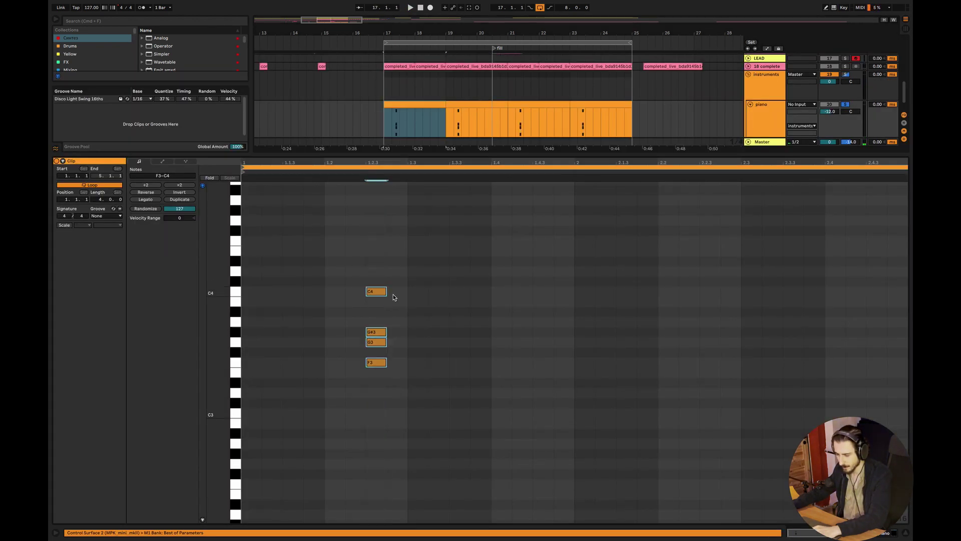
drag(450, 267, 295, 360)
key(space)
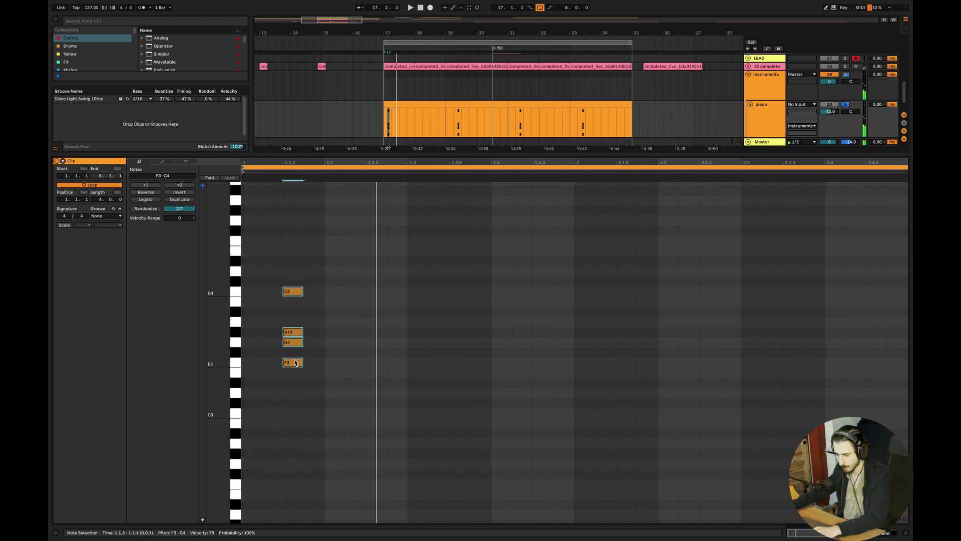
key(super+z)
key(super+z)
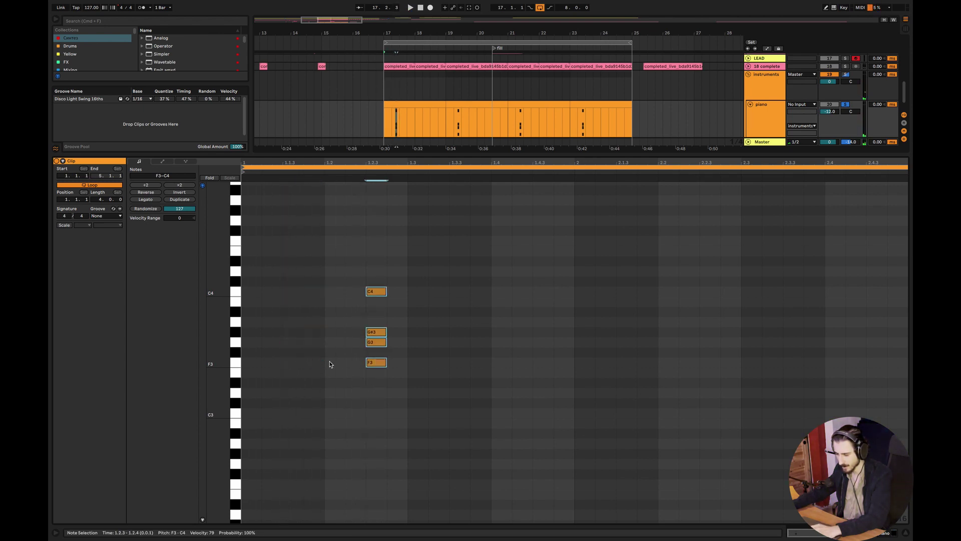
Try a second copy of the piano chord at 1.3.3, raised to C4–G4, play it, and undo the addition.
click(401, 379)
click(479, 303)
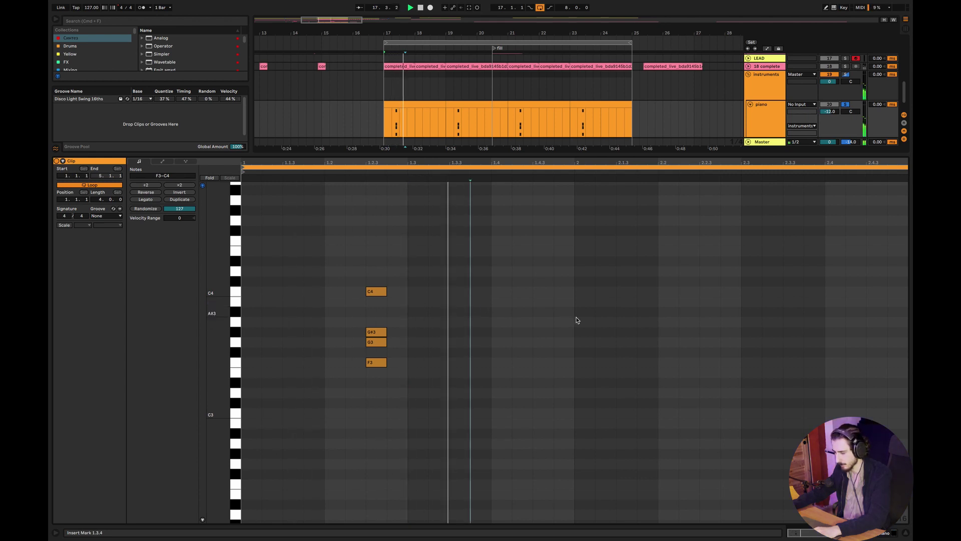
drag(469, 267, 321, 415)
key(space)
drag(529, 366, 469, 297)
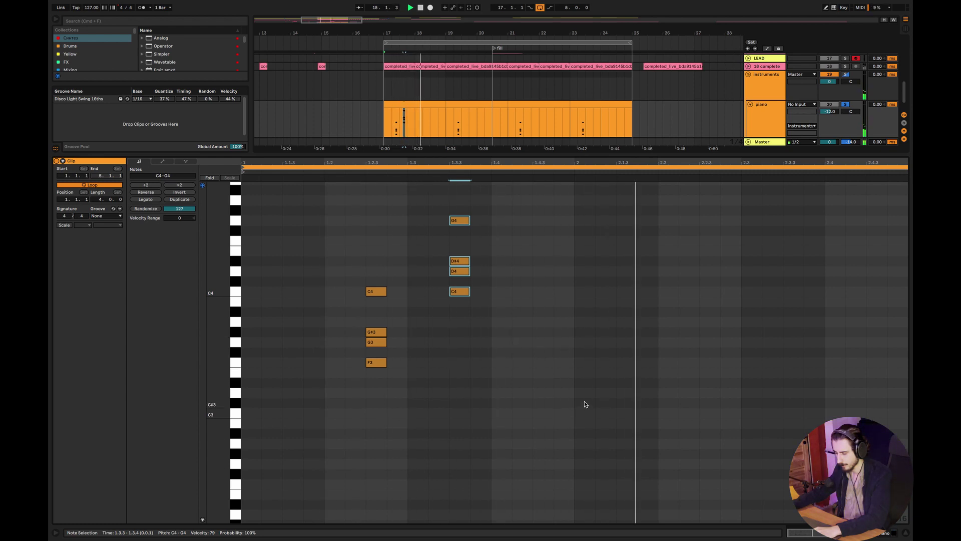
key(space)
key(super+z)
key(super+z)
Duplicate the first piano clip three times up to bar 25 and close the clip editor.
click(418, 104)
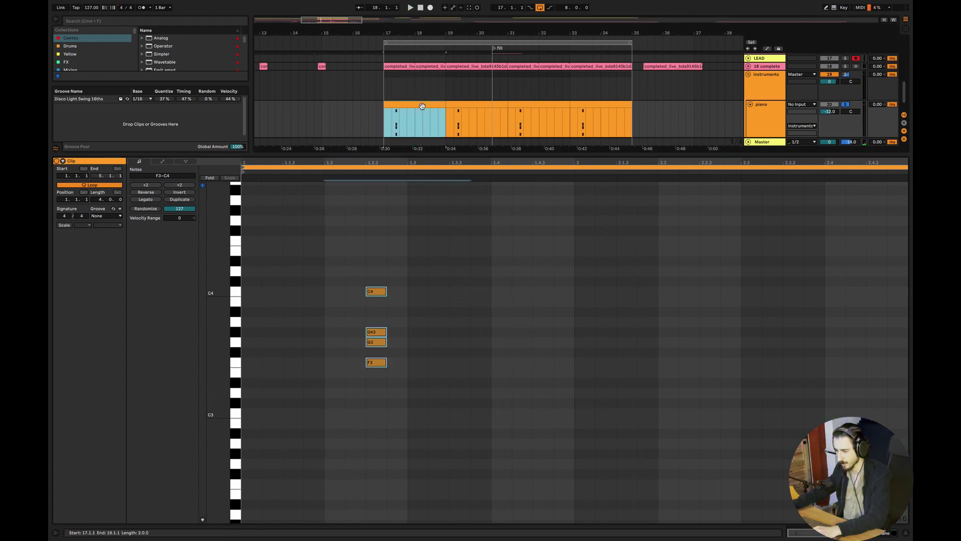
key(super+d)
key(super+d)
key(super+d)
click(384, 127)
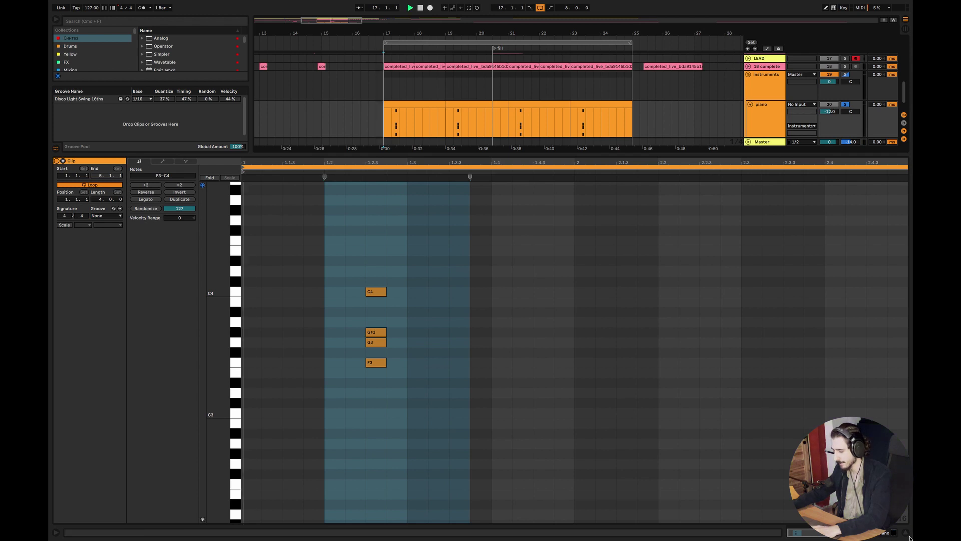
click(907, 533)
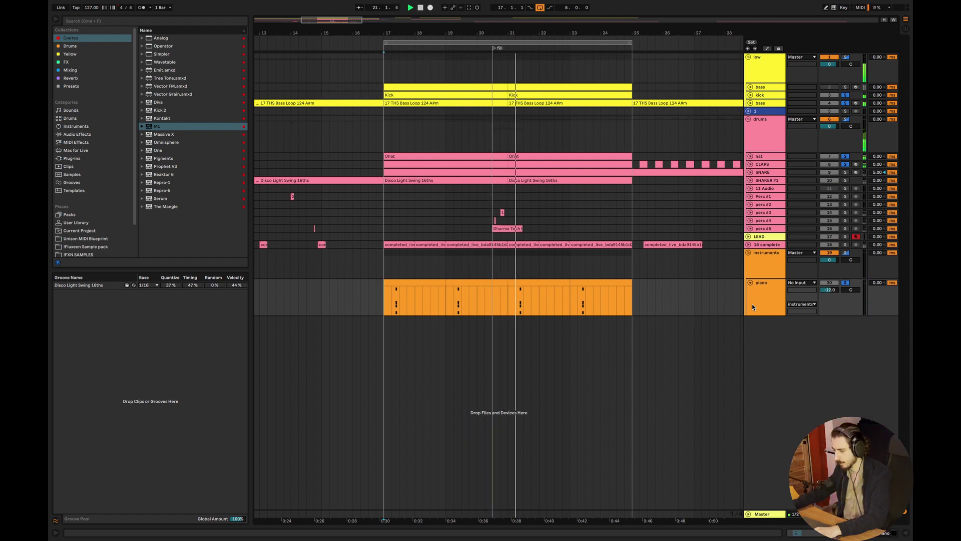
Insert a MIDI track below piano in the instruments group and load Serum on it.
click(368, 265)
key(space)
key(space)
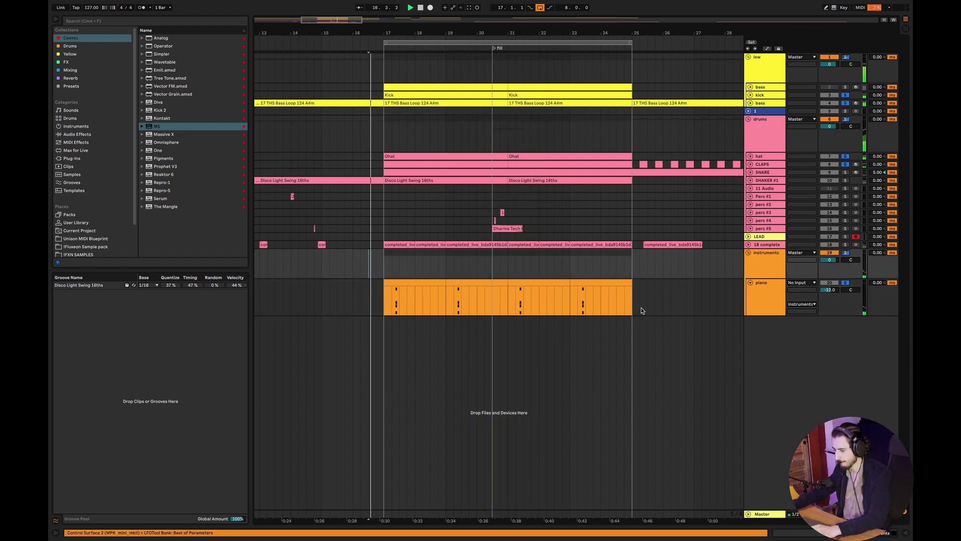
right_click(764, 297)
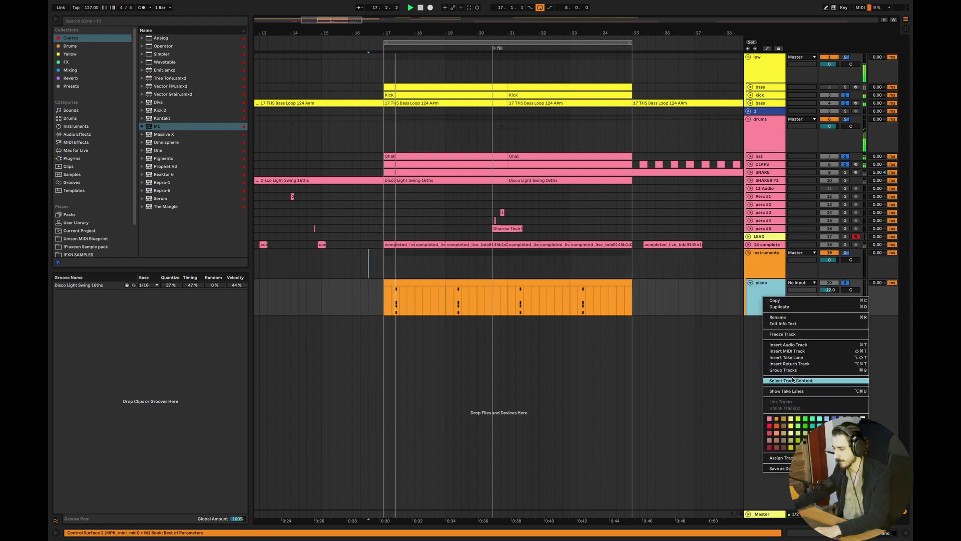
click(789, 351)
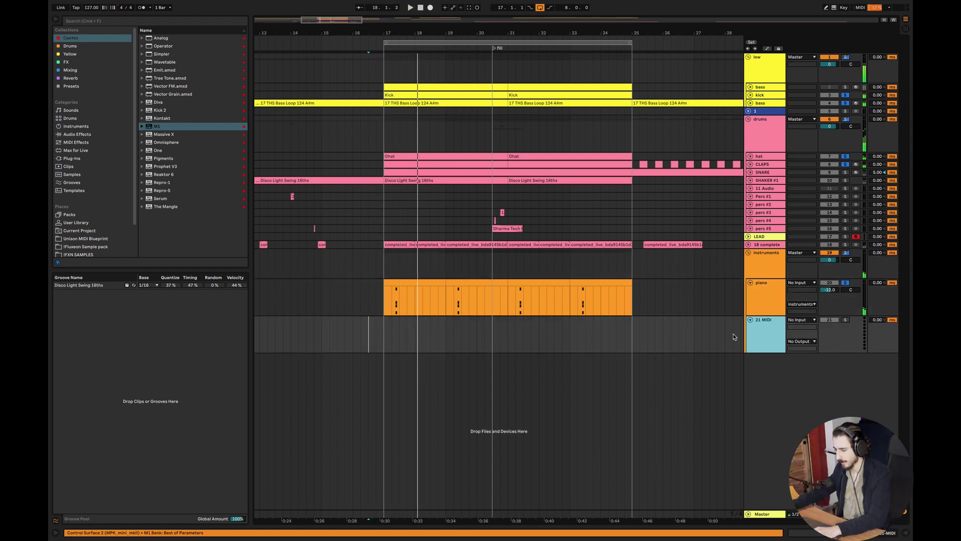
click(190, 198)
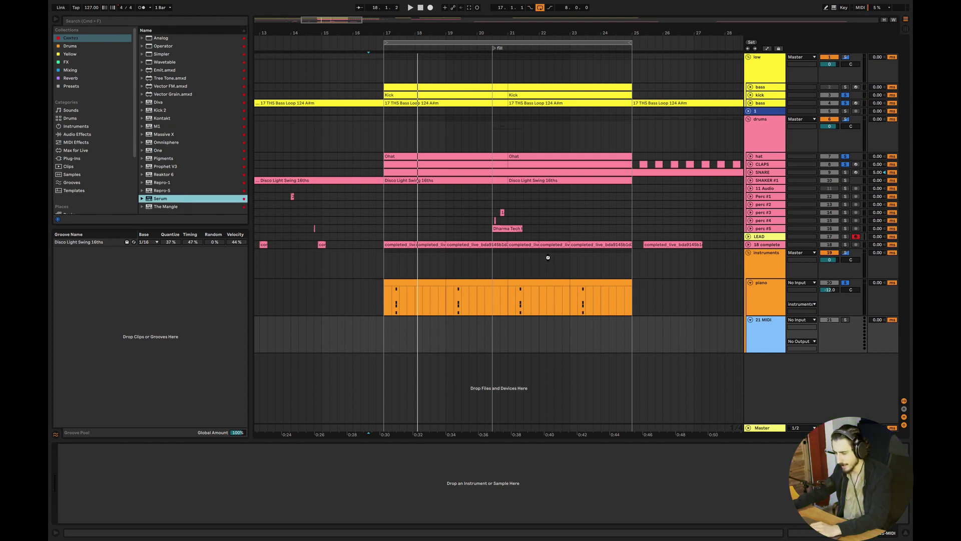
Load the LD - Dark FM preset from Serum's Deceiver bank and close the plug-in window.
click(511, 154)
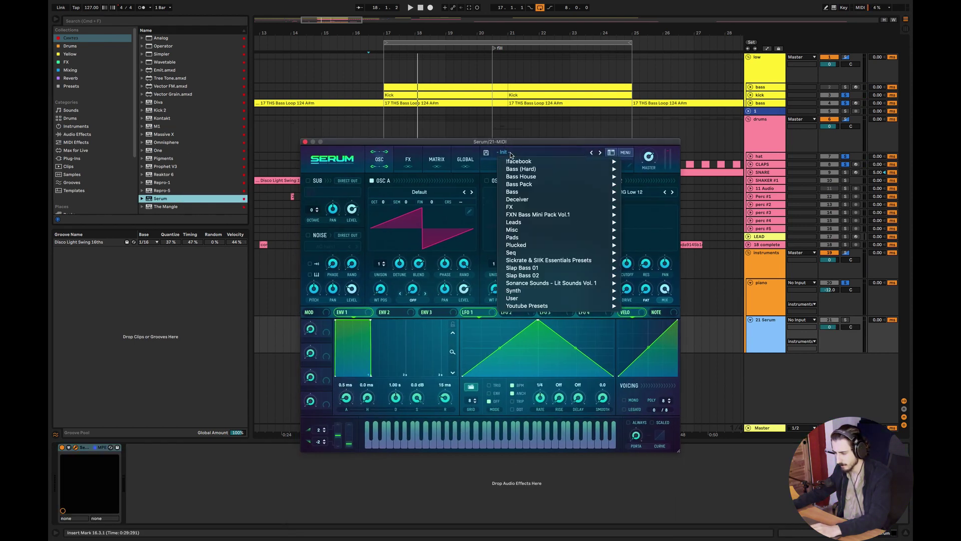
mouse_move(517, 199)
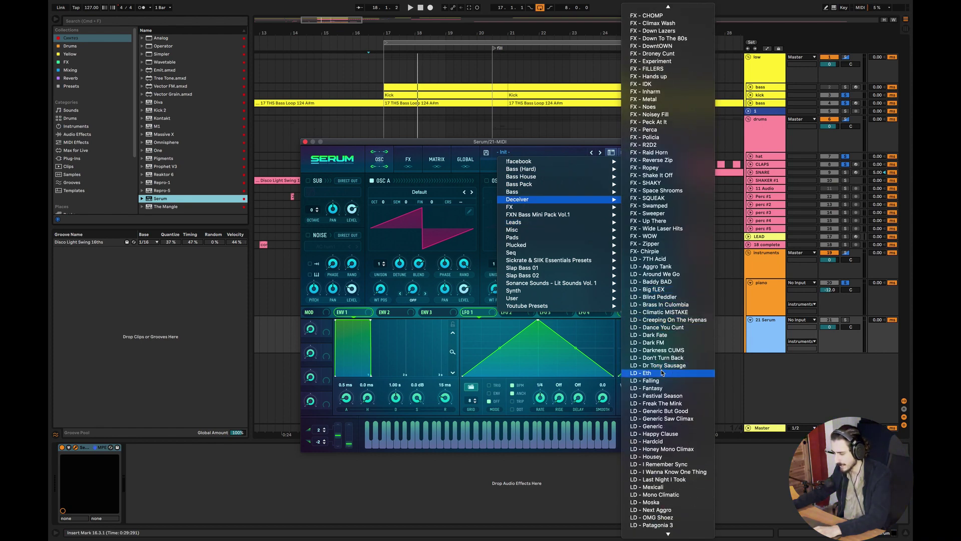
click(650, 342)
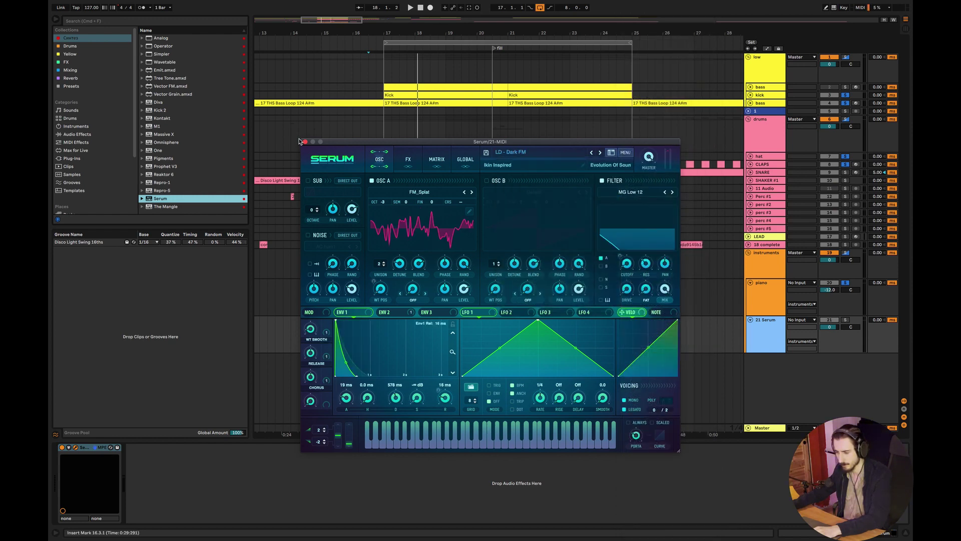
click(304, 142)
Create an empty MIDI clip from bar 17 to 21 on the Serum track and set the track volume to -22.5 dB.
drag(512, 324, 381, 325)
key(super+shift+m)
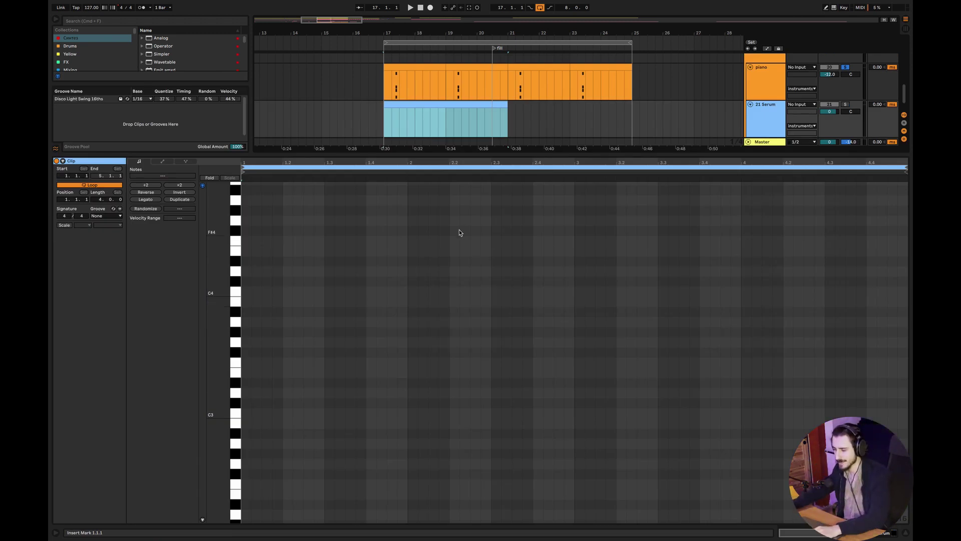
click(907, 534)
drag(826, 330, 835, 329)
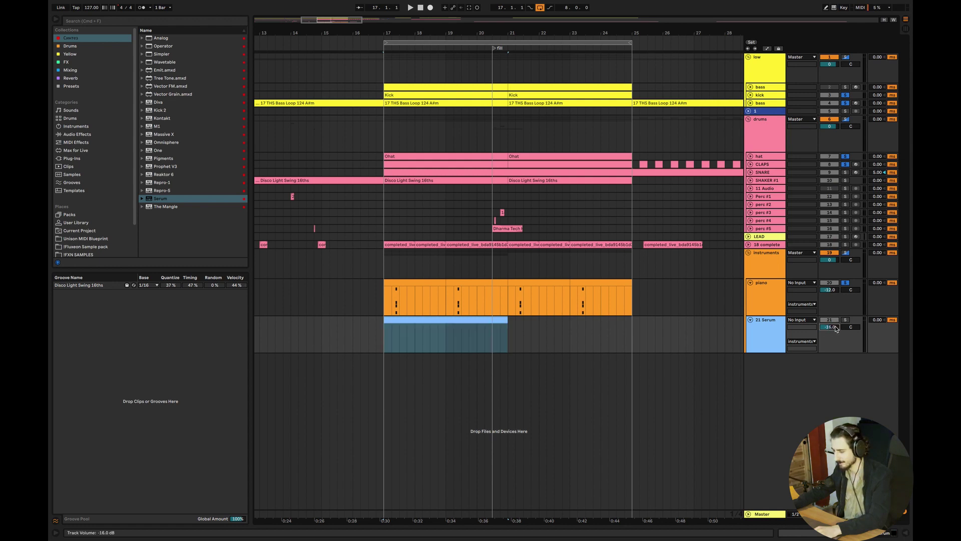
Add an F3 note at the start of the Serum clip, lengthen it to slightly past 1.1.3, and play it.
double_click(423, 326)
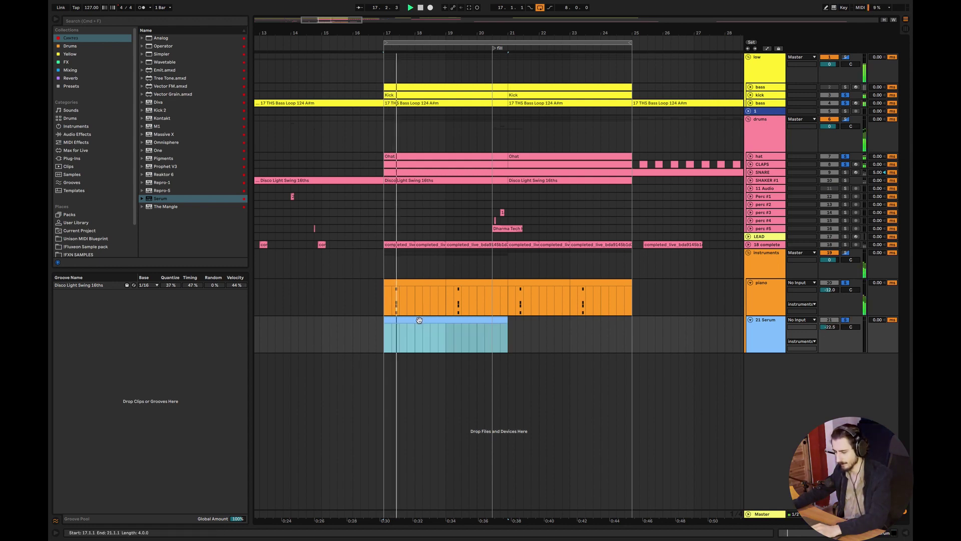
double_click(247, 363)
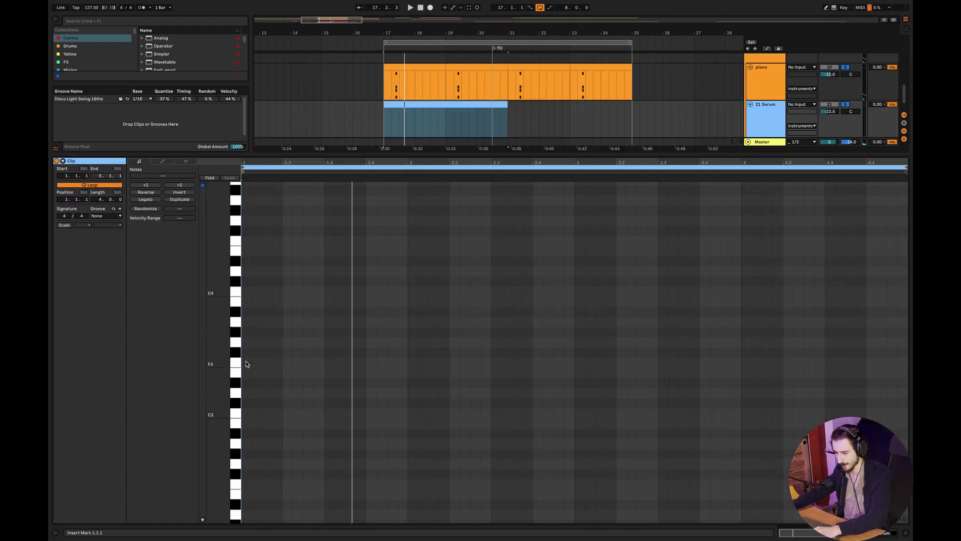
drag(256, 362, 269, 361)
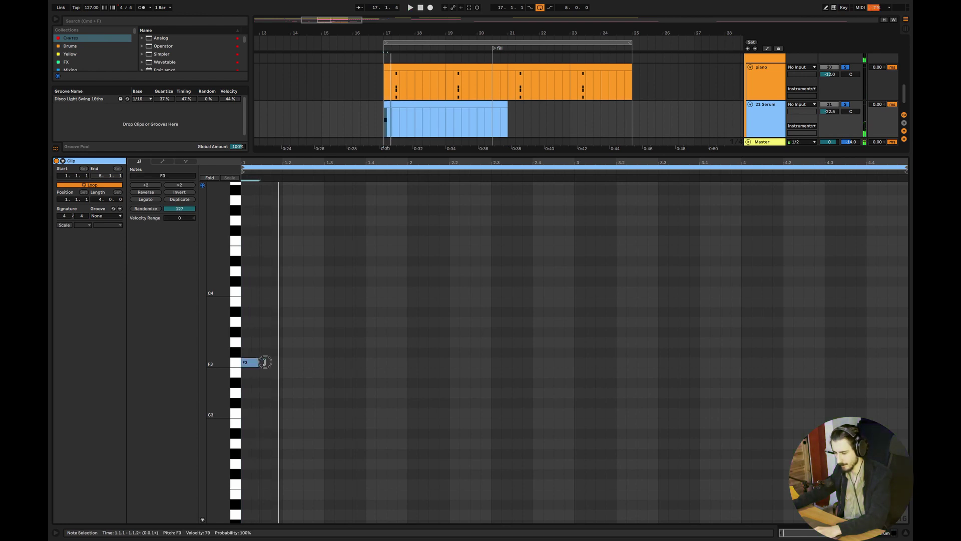
key(space)
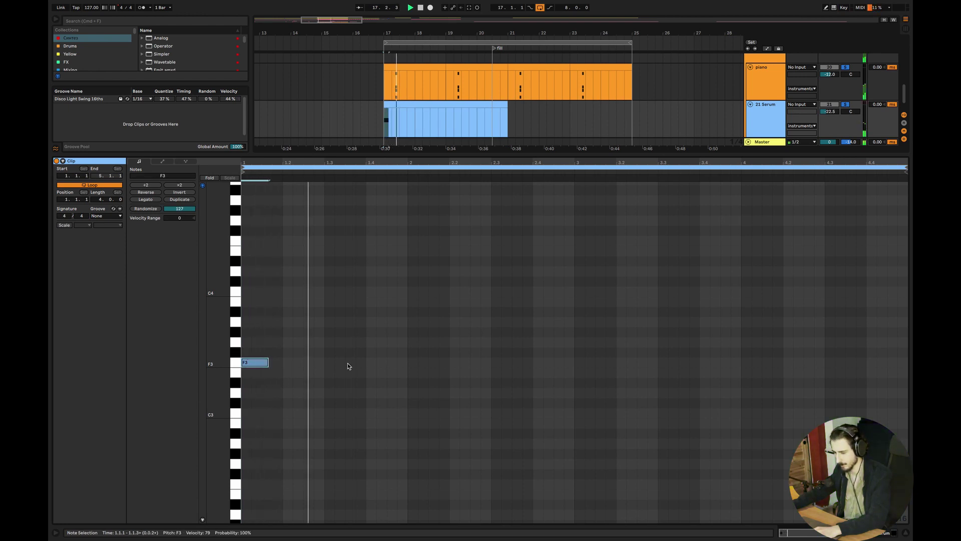
Add F3 notes to the Serum clip at 2.1.1, lengthened to 2.1.3, and at 1.4.3.
double_click(414, 362)
drag(426, 362, 429, 363)
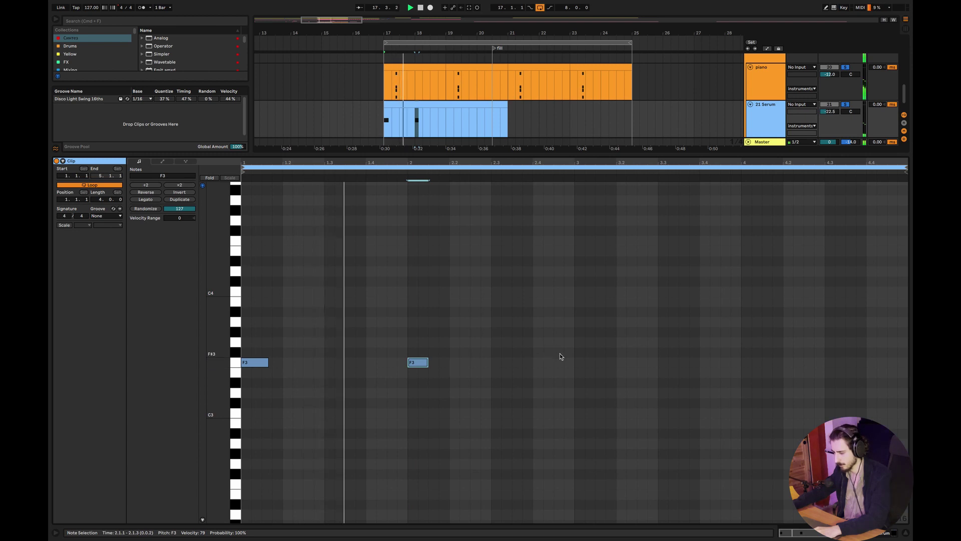
drag(571, 365, 247, 295)
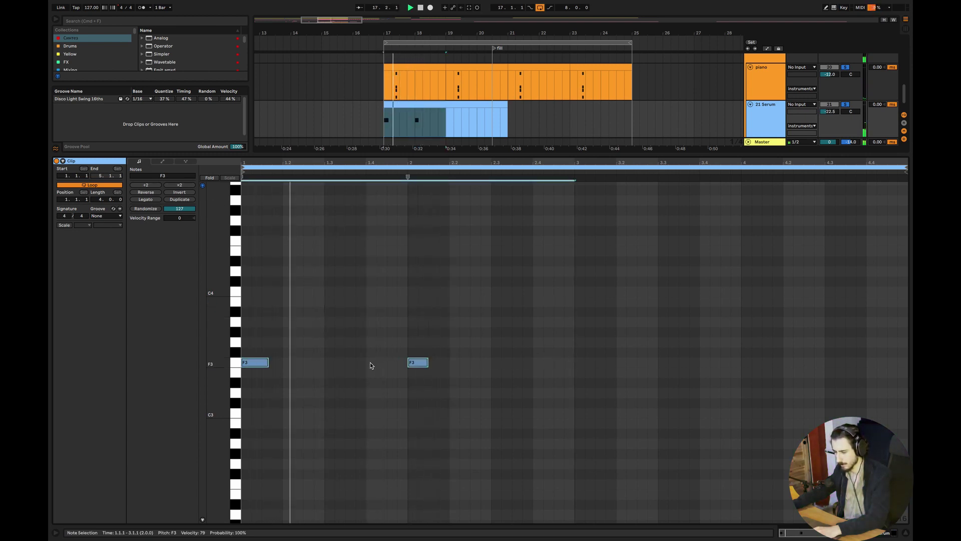
double_click(392, 362)
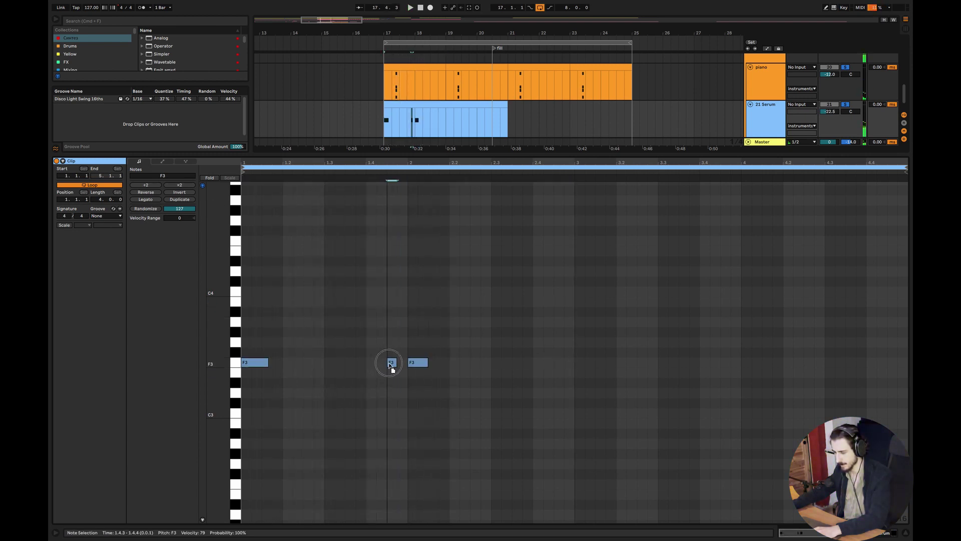
Shorten the Serum clip to end at bar 19, fill up to bar 25 with two-bar duplicates, and open the first clip's notes.
click(449, 398)
click(440, 393)
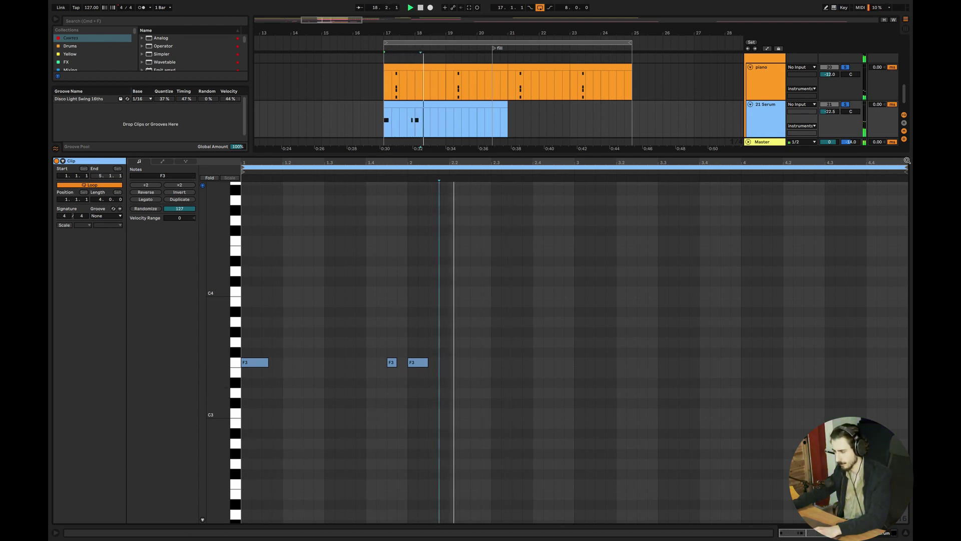
click(906, 532)
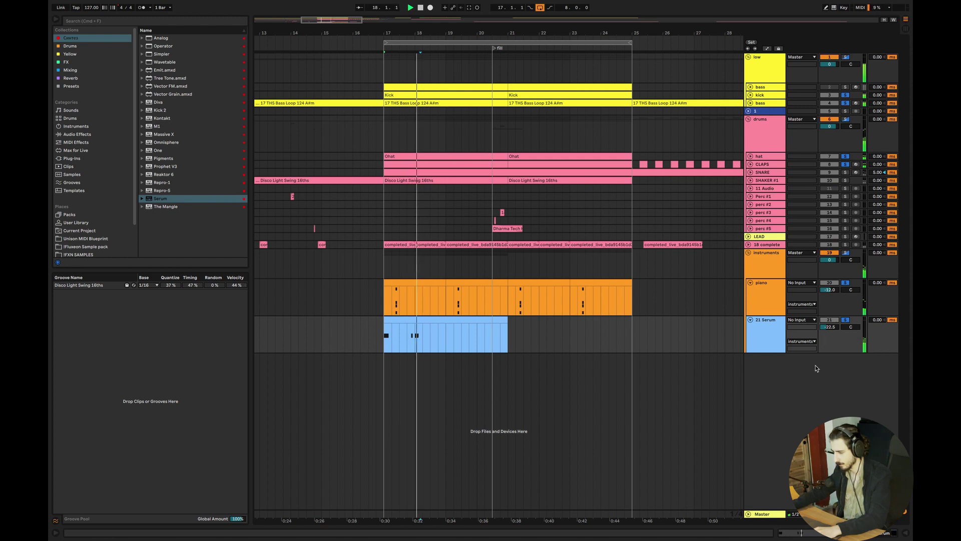
drag(507, 323, 445, 323)
key(super+d)
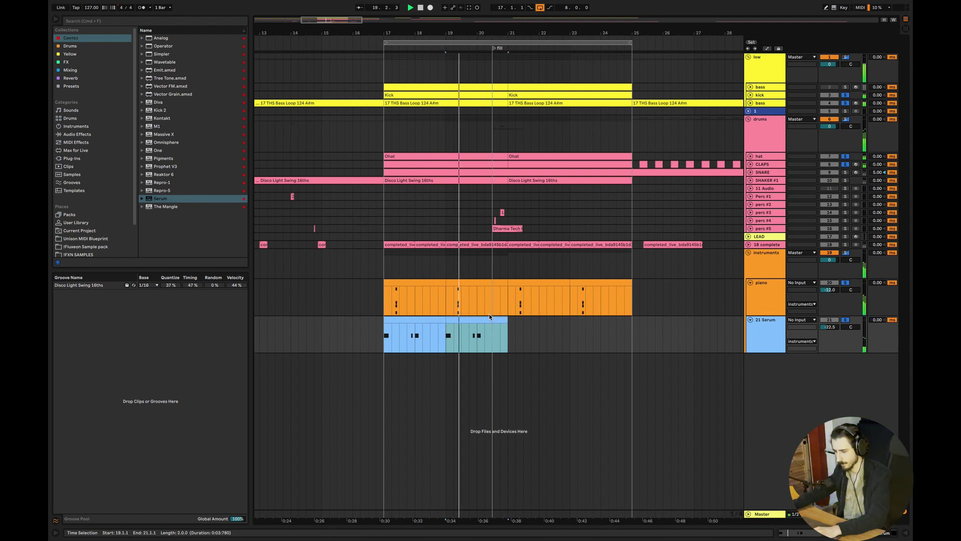
key(super+d)
key(super+d)
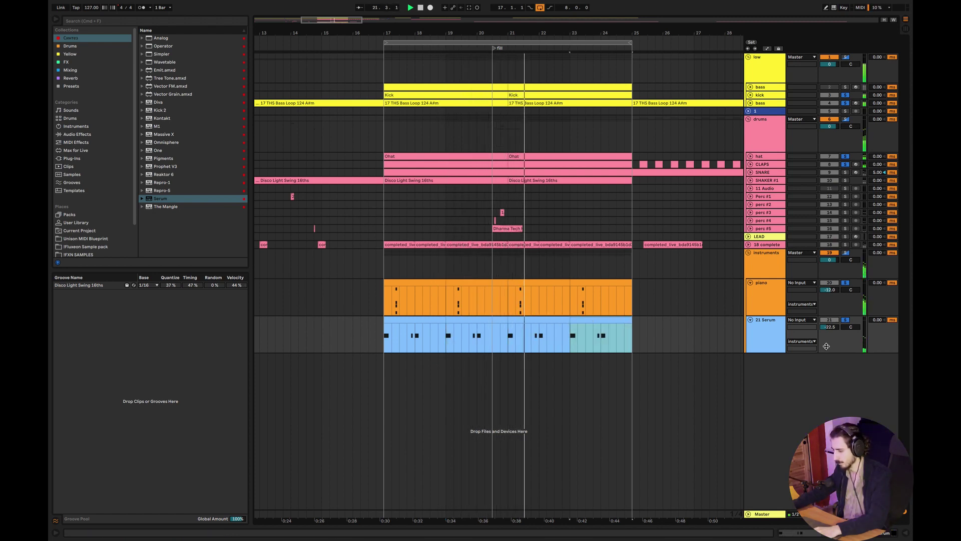
double_click(411, 336)
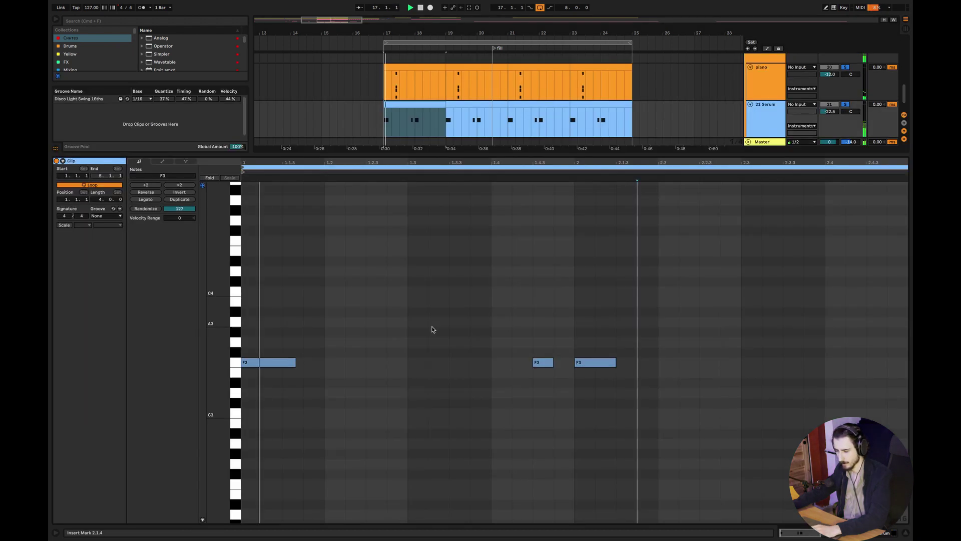
Try a C4 note in the first Serum clip at 1.2.3, lengthened to 1.3.1, move it to 1.2.1, and delete it.
click(375, 296)
double_click(376, 295)
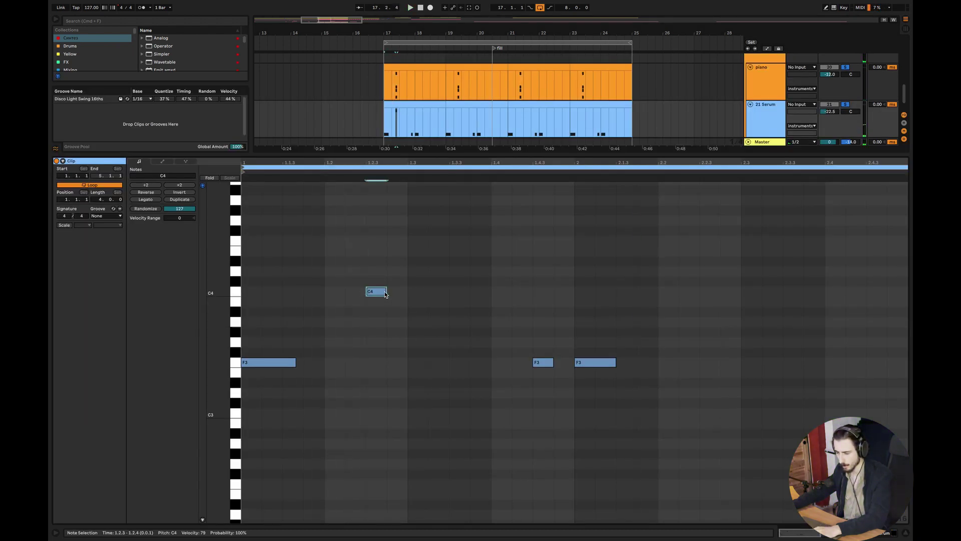
click(465, 299)
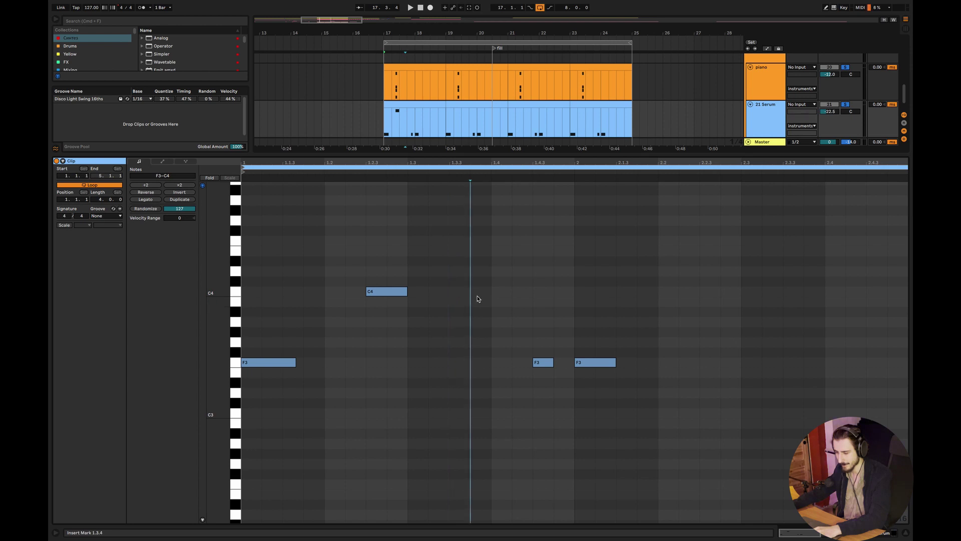
drag(381, 292, 338, 293)
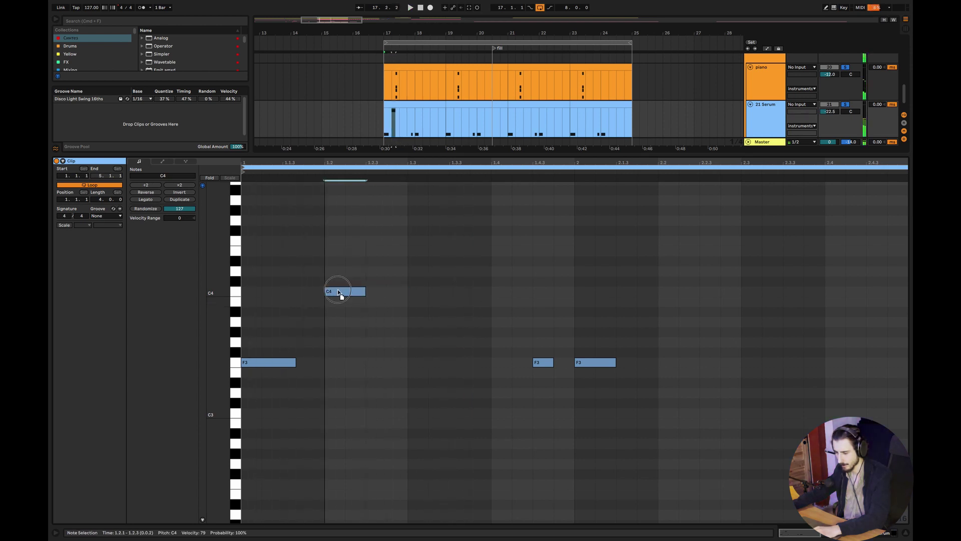
double_click(338, 292)
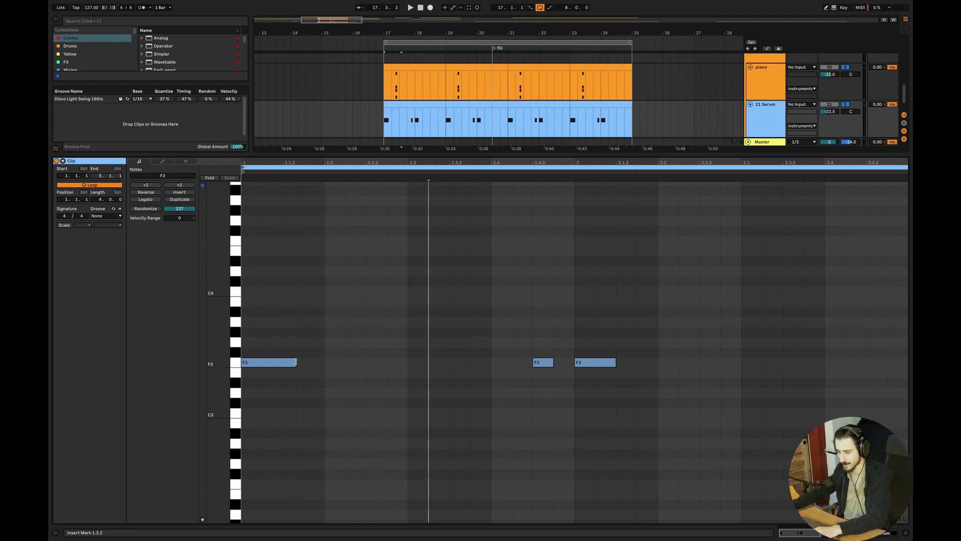
Shorten the first F3 note to end at 1.1.3 and add an F4 note from 1.3.3 to 1.4.1.
drag(295, 361, 281, 352)
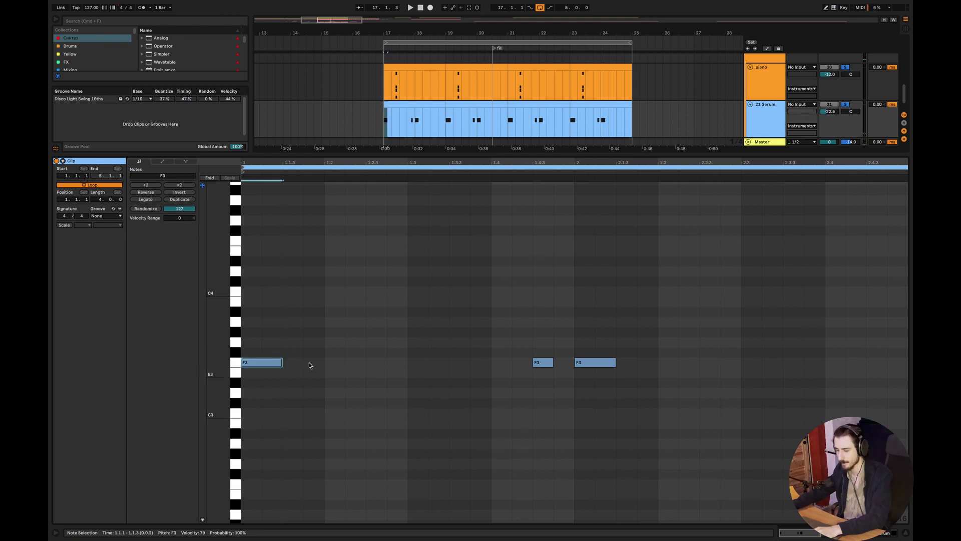
double_click(462, 243)
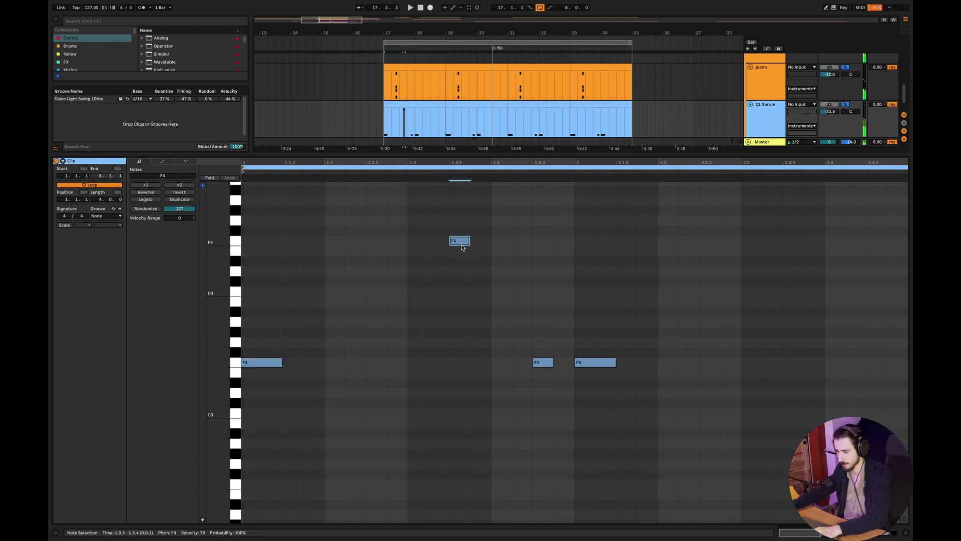
drag(470, 241, 491, 243)
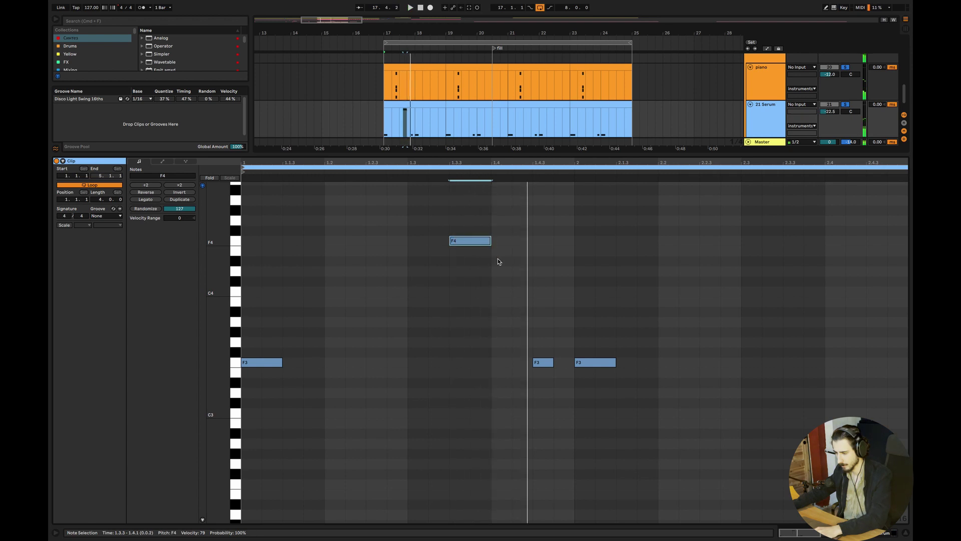
Add a C4 note at 1.4.1 and replace the short F3 at 1.4.3 with an F#3 note lasting to 2.1.1.
double_click(505, 231)
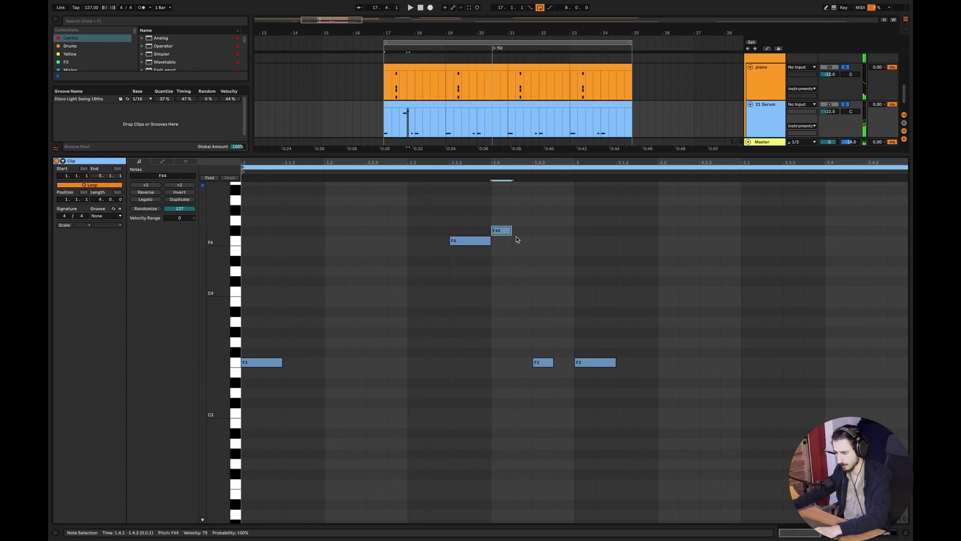
drag(510, 234, 530, 346)
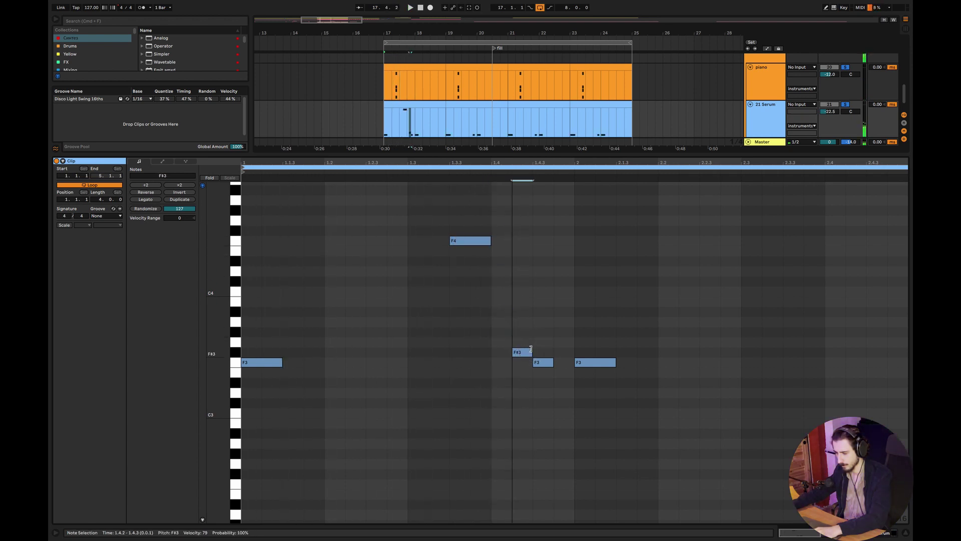
double_click(504, 292)
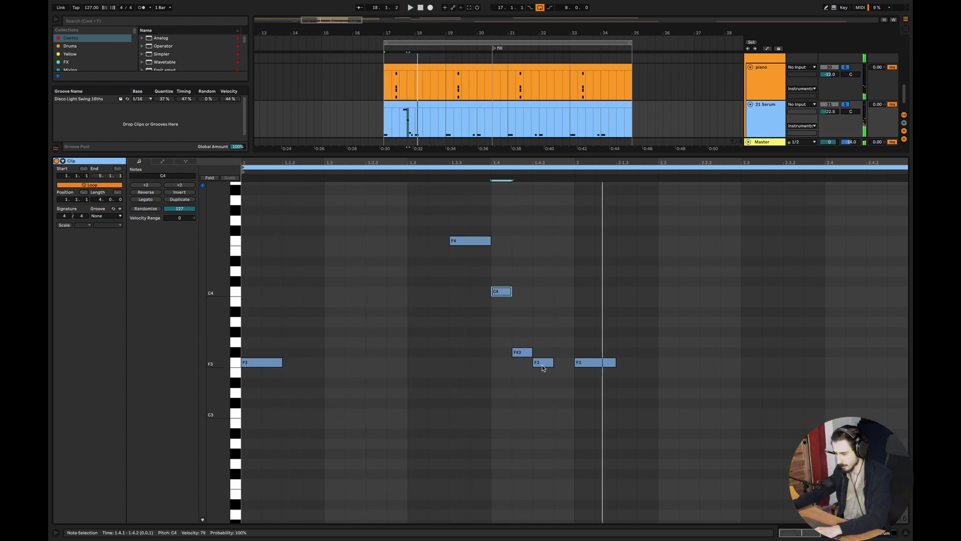
drag(543, 368, 575, 356)
double_click(561, 363)
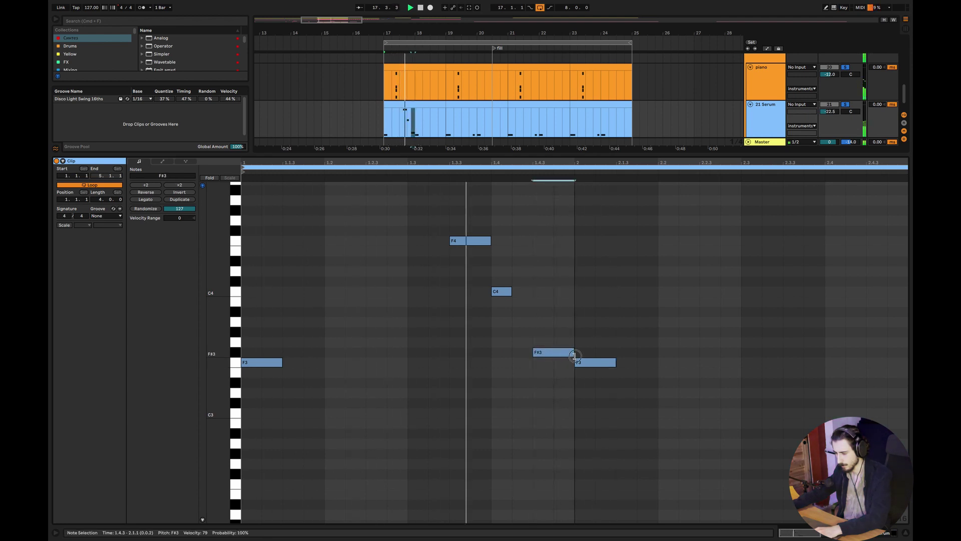
click(643, 271)
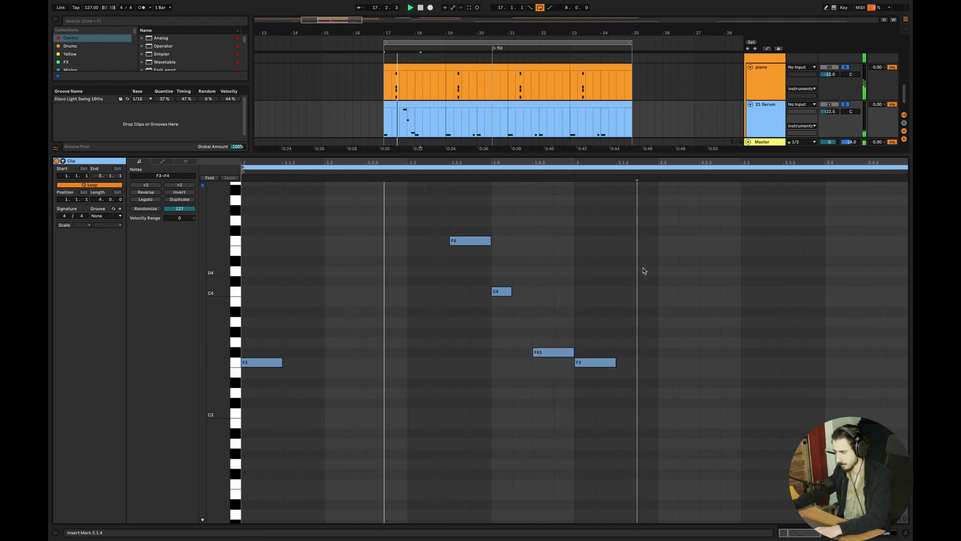
Duplicate the edited Serum clip from bar 17 over bars 19 to 21 and 21 to 23.
click(434, 106)
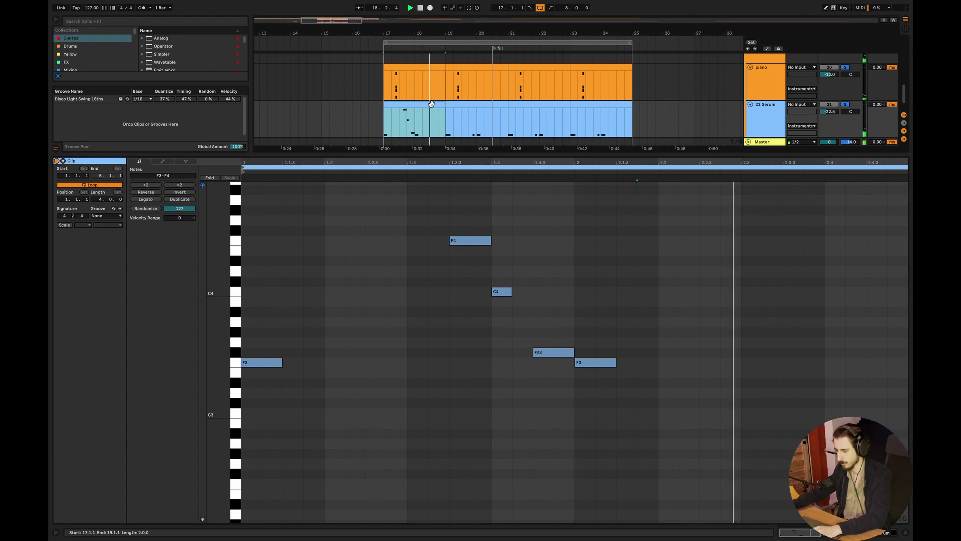
key(super+d)
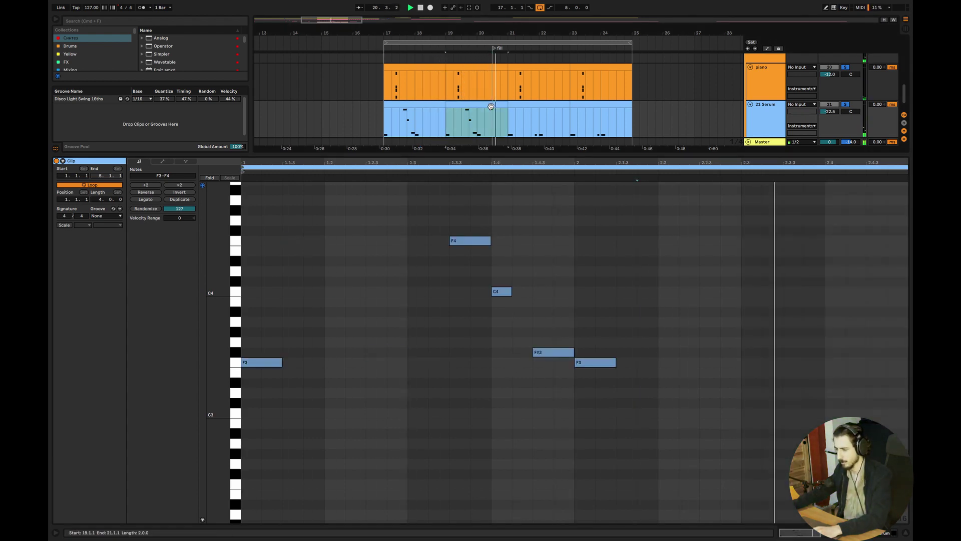
key(super+d)
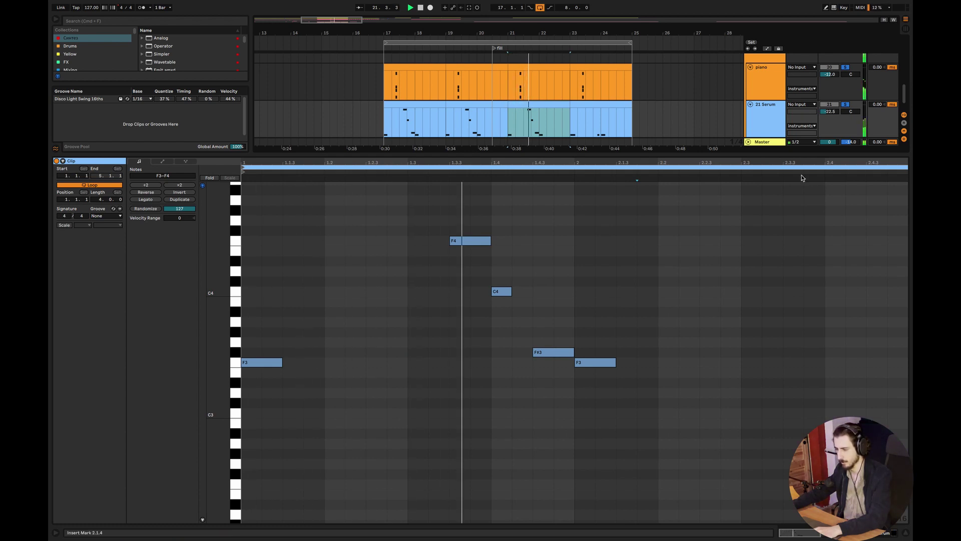
Try the first Serum clip's notes an octave higher and an octave lower, playing each version, and return them to F3–F4.
click(670, 306)
key(space)
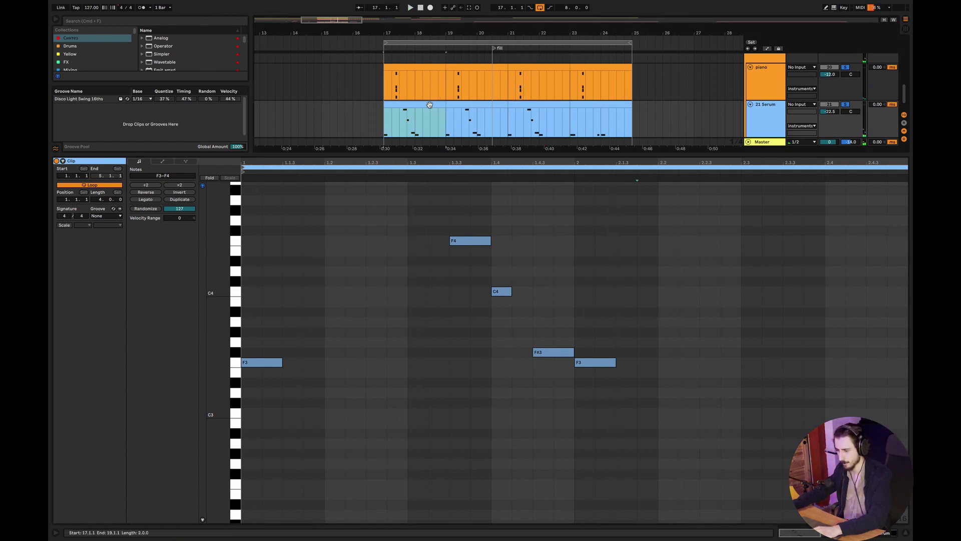
key(shift+Up)
key(space)
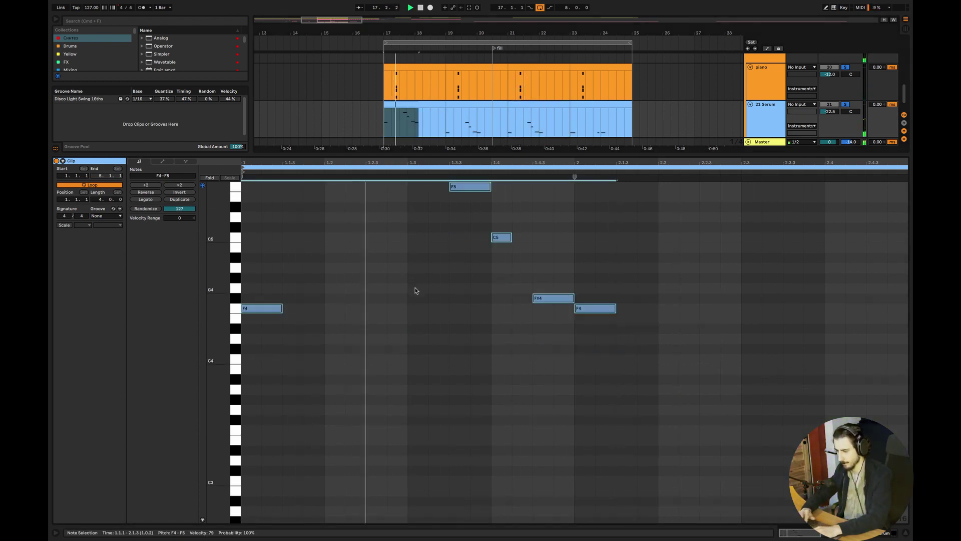
key(ctrl+a)
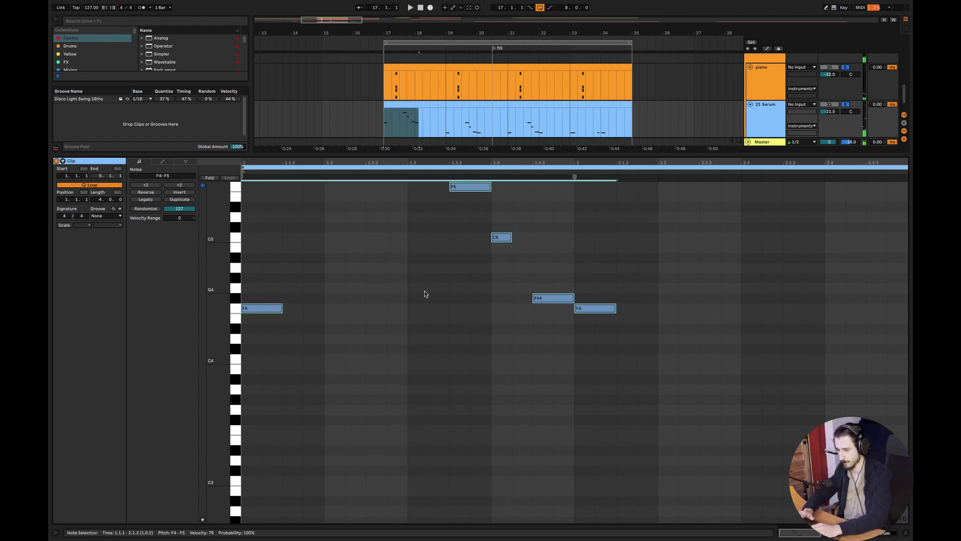
key(shift+Down)
scroll(435, 303, up, 3)
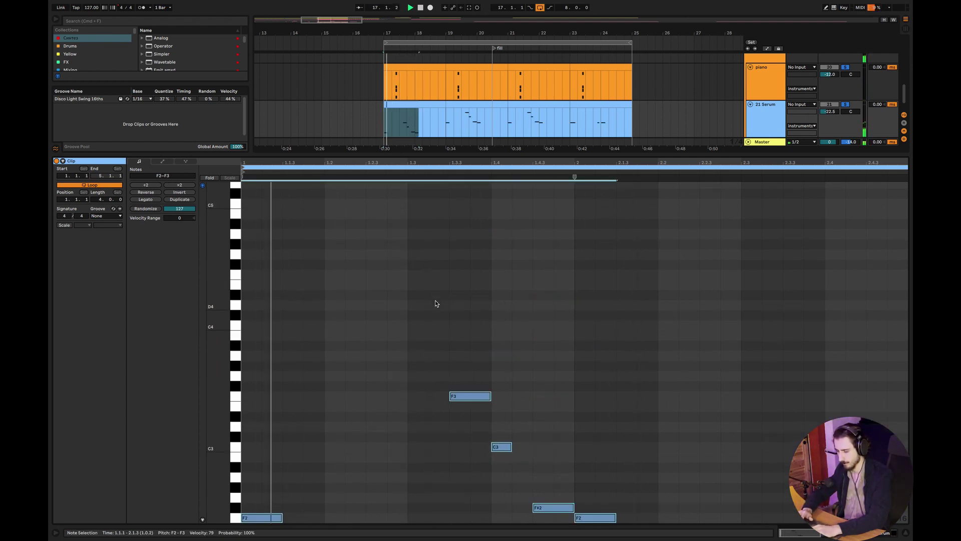
scroll(436, 303, down, 4)
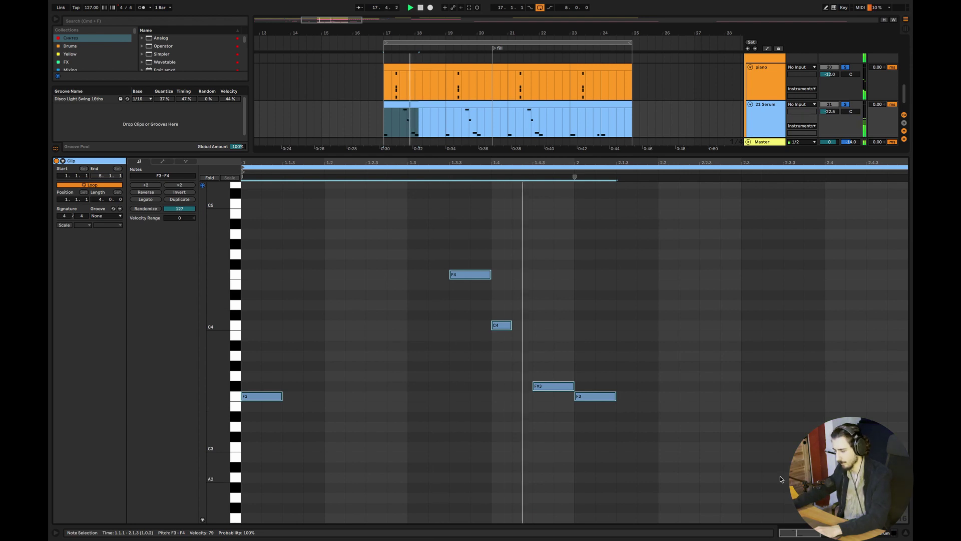
Duplicate the first Serum clip once more onto bars 19 to 21.
click(601, 346)
click(428, 105)
key(super+d)
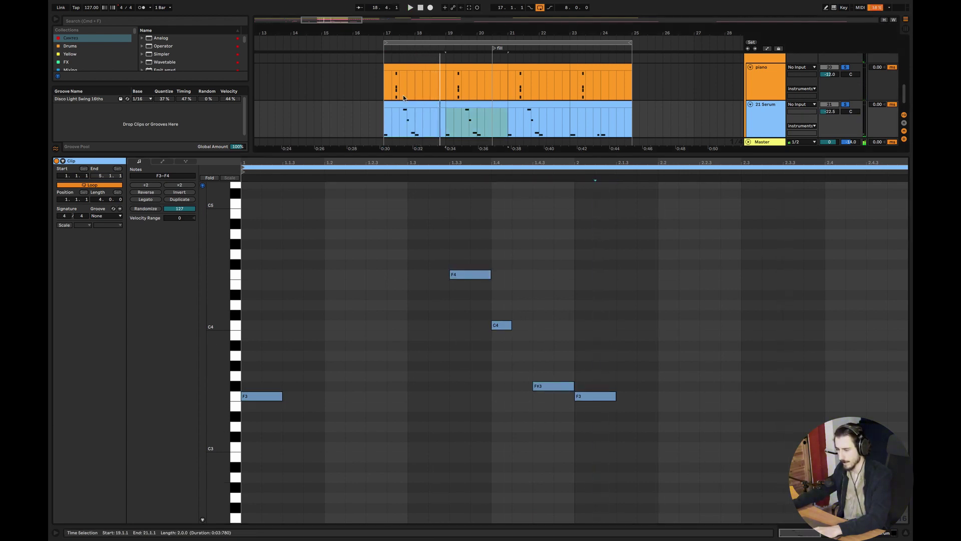
Copy the piano stab from bar 17 into bar 18 and play the loop.
click(404, 94)
key(space)
key(super+alt+l)
drag(378, 33, 377, 100)
drag(331, 32, 344, 2)
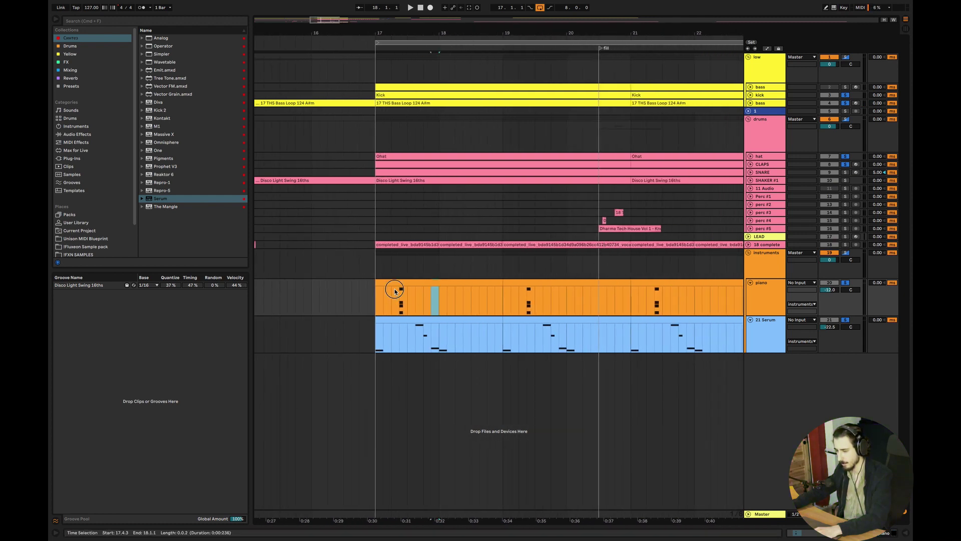
key(super+d)
double_click(371, 306)
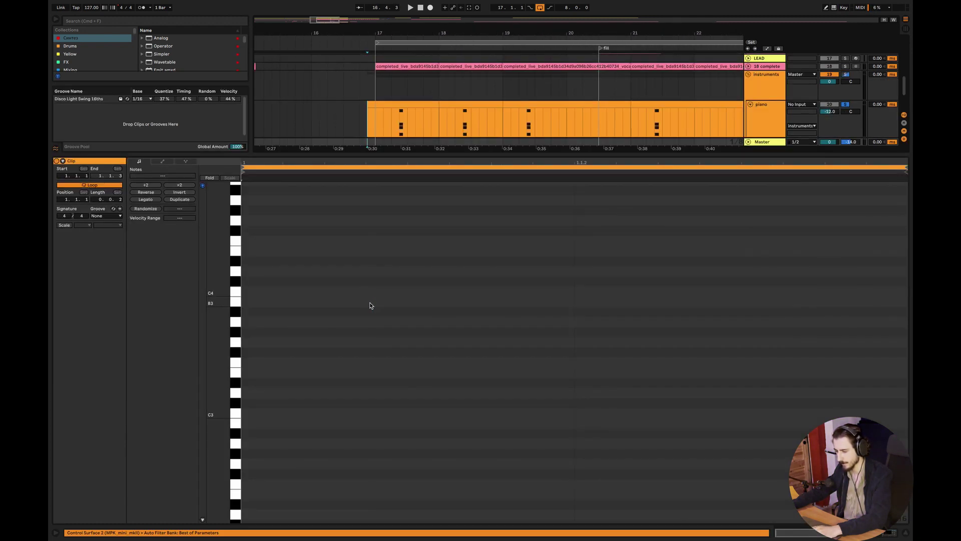
click(908, 535)
key(space)
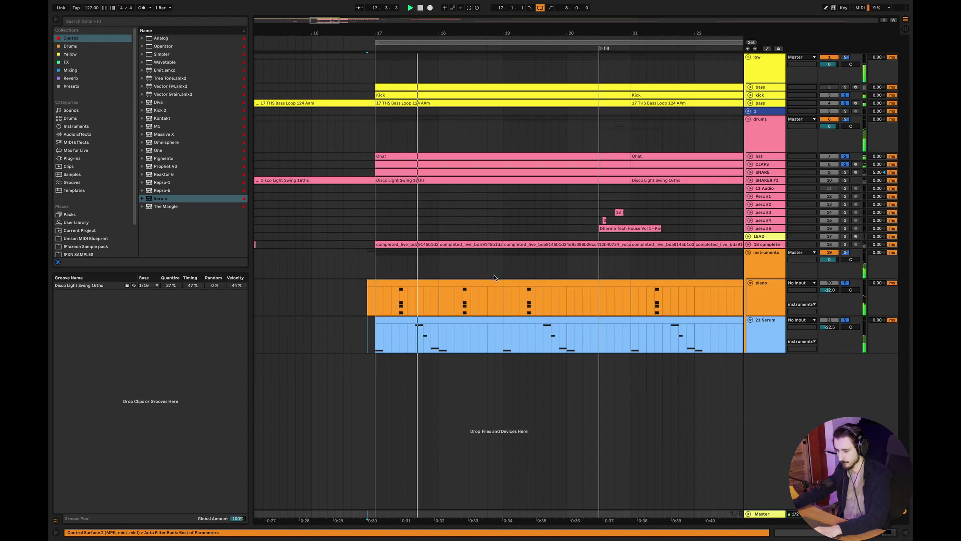
Delete the empty piano clip before bar 17 and duplicate the piano's bars 17 to 19 three times, up to bar 25.
click(370, 286)
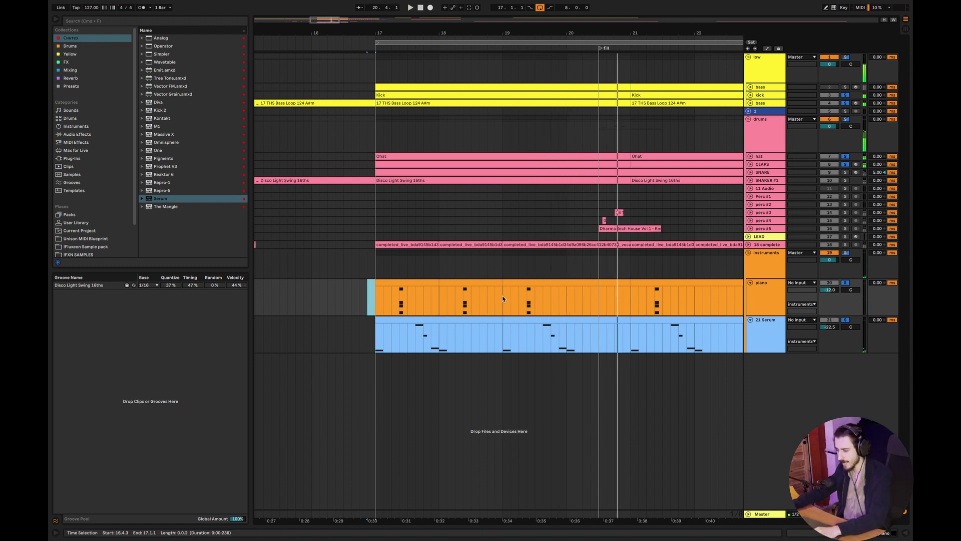
drag(503, 299, 383, 287)
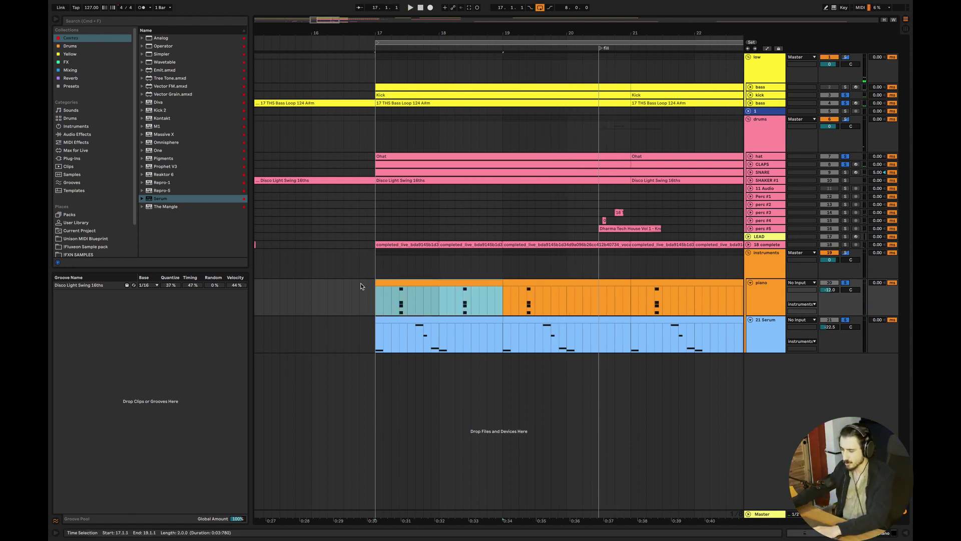
key(super+d)
key(super+d)
key(super+d)
drag(362, 31, 520, 18)
click(409, 309)
click(409, 328)
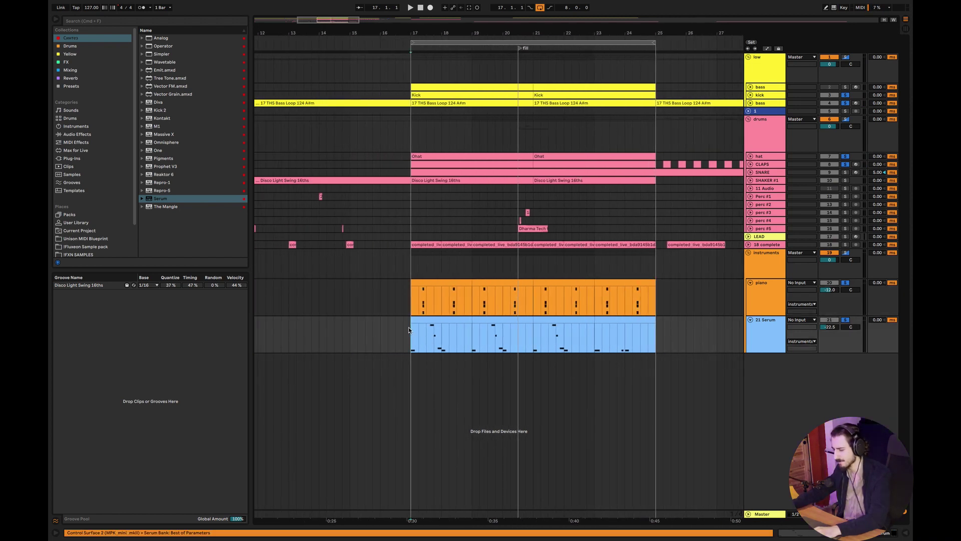
Assign the instruments group's track color to its grouped tracks and clips.
click(757, 264)
right_click(766, 265)
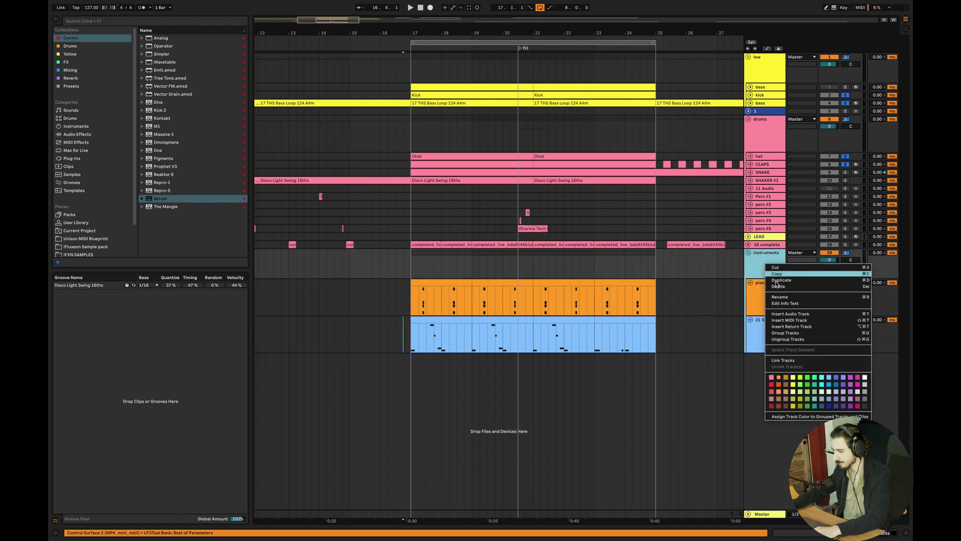
click(797, 417)
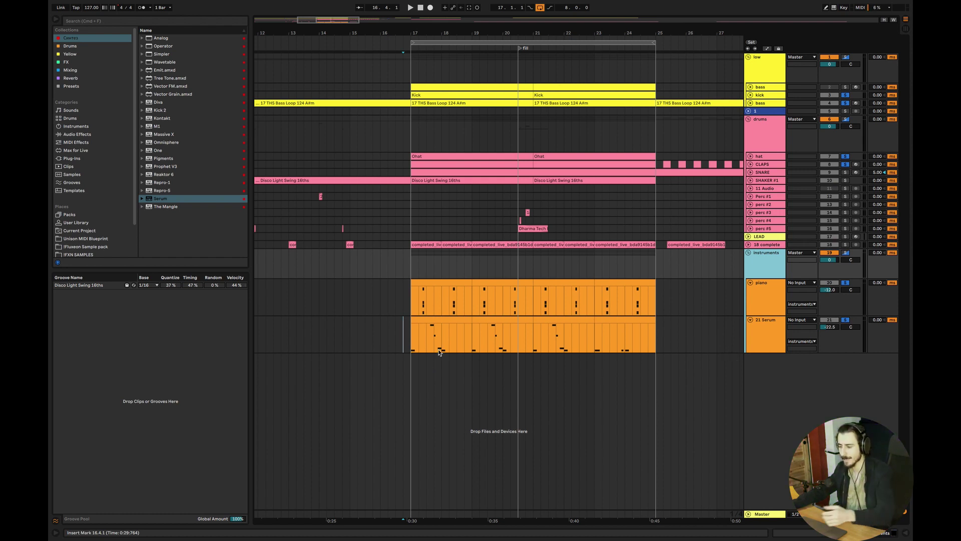
click(404, 332)
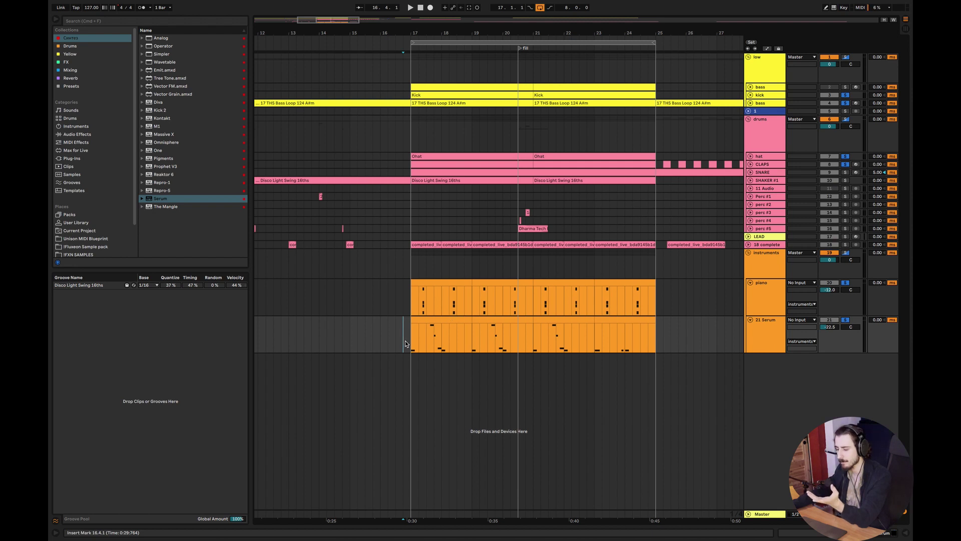
drag(406, 344, 658, 287)
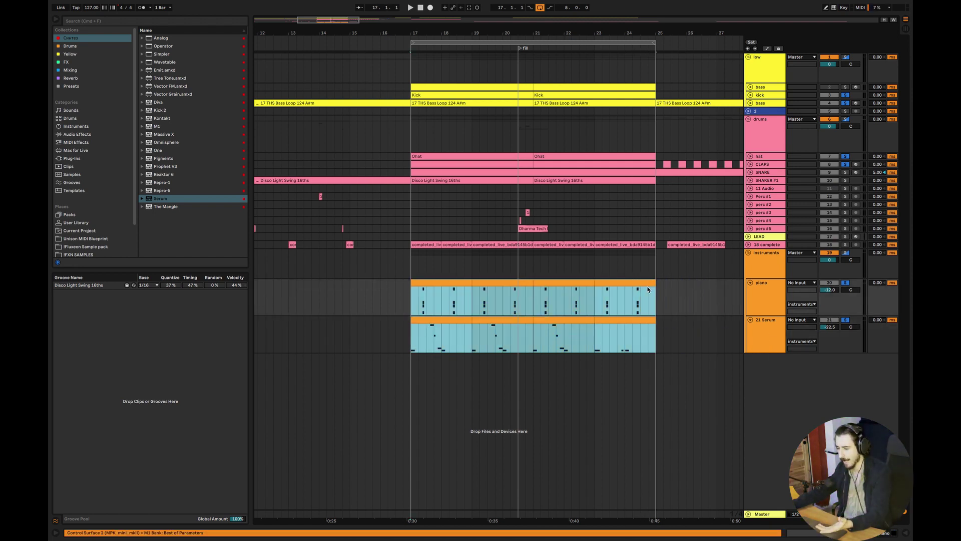
click(495, 345)
mouse_move(412, 343)
mouse_down()
mouse_move(607, 281)
mouse_move(655, 281)
mouse_up()
click(656, 341)
drag(657, 341, 407, 287)
click(426, 343)
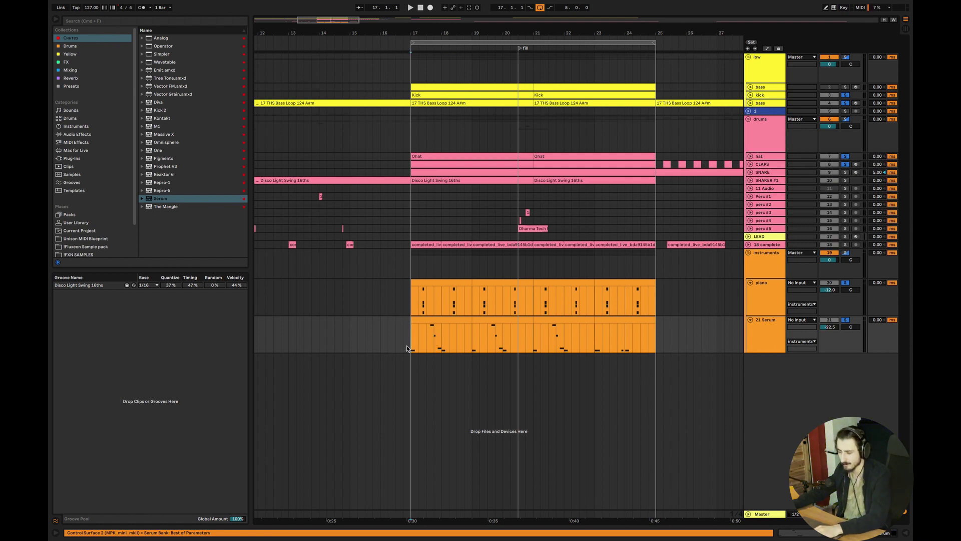
click(388, 337)
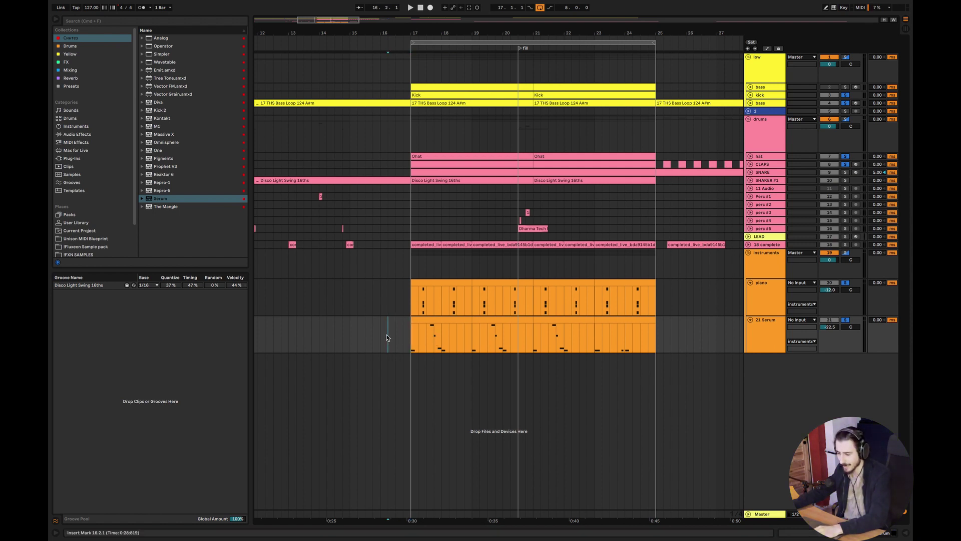
Play the loop from bar 17, taking the 18 complete track out of solo, and restart it to compare the sound.
click(414, 255)
key(space)
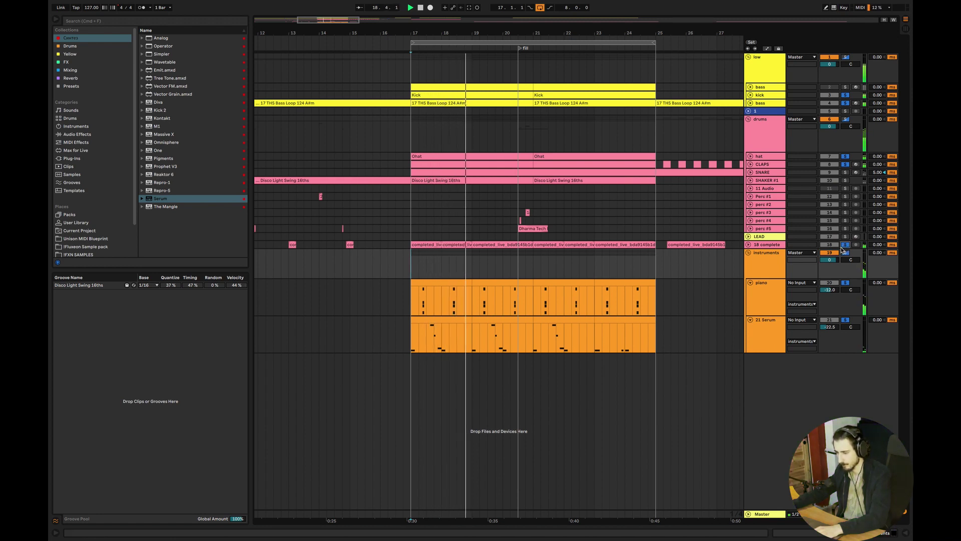
click(824, 247)
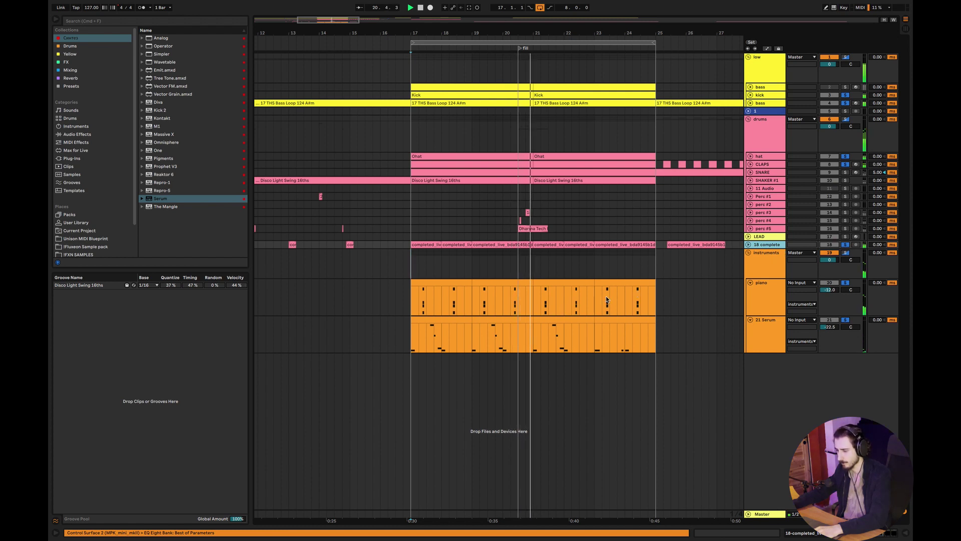
click(846, 245)
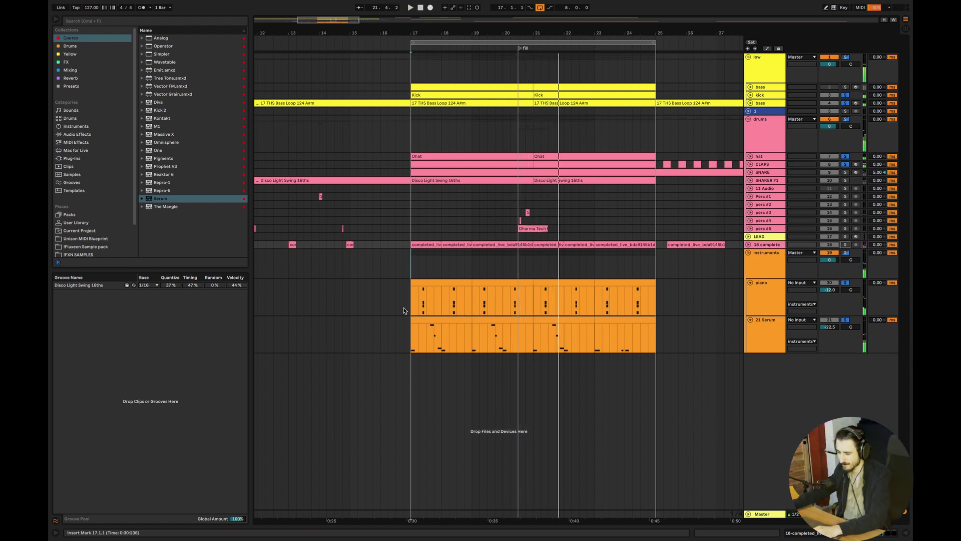
key(space)
click(411, 330)
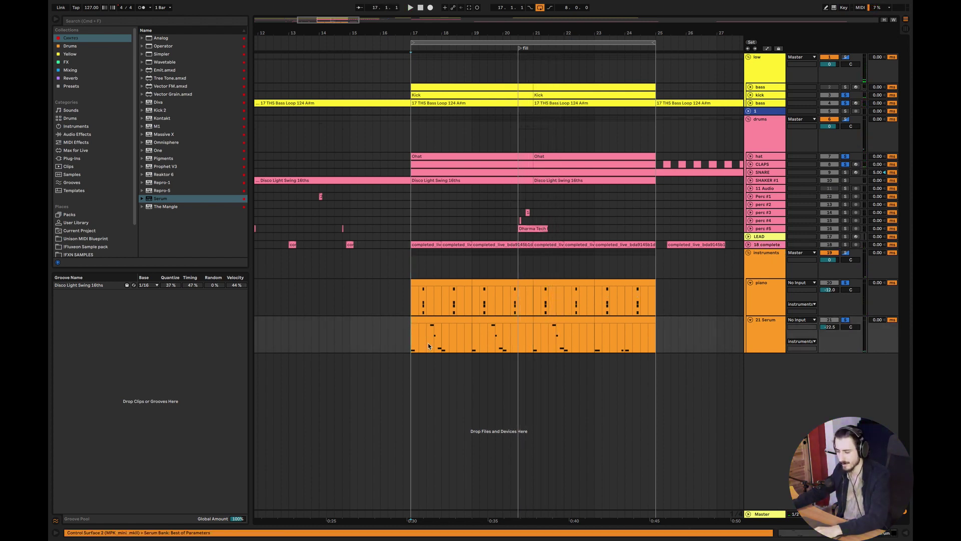
key(space)
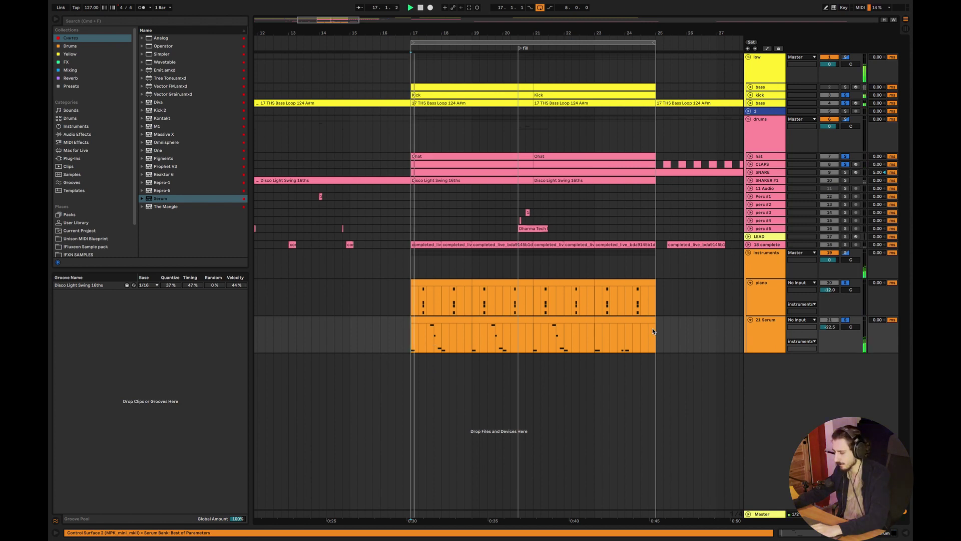
Insert a MIDI track below the Serum track and create an empty four-bar MIDI clip on it from bar 17 to 21.
click(770, 338)
right_click(770, 338)
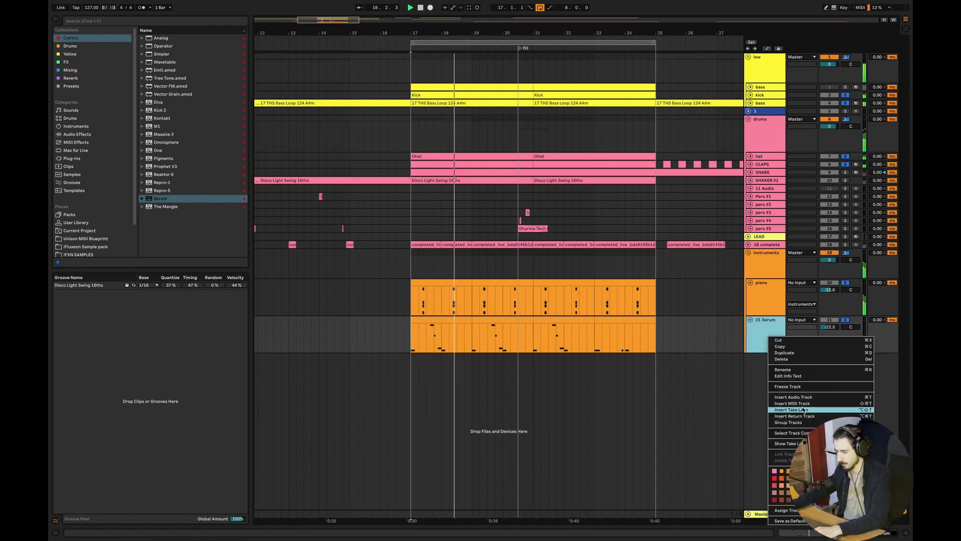
click(816, 399)
drag(653, 364, 413, 361)
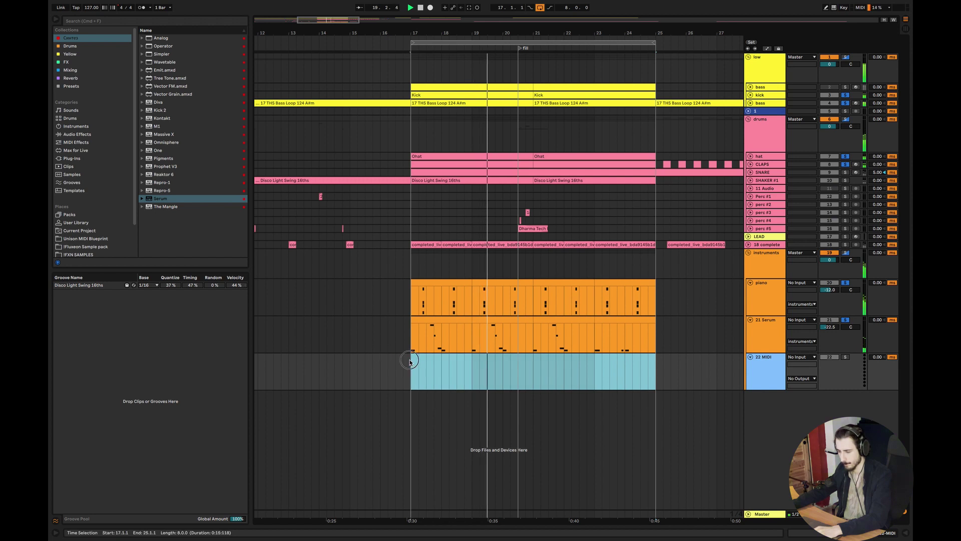
click(480, 370)
key(space)
drag(533, 370, 409, 350)
key(super+shift+m)
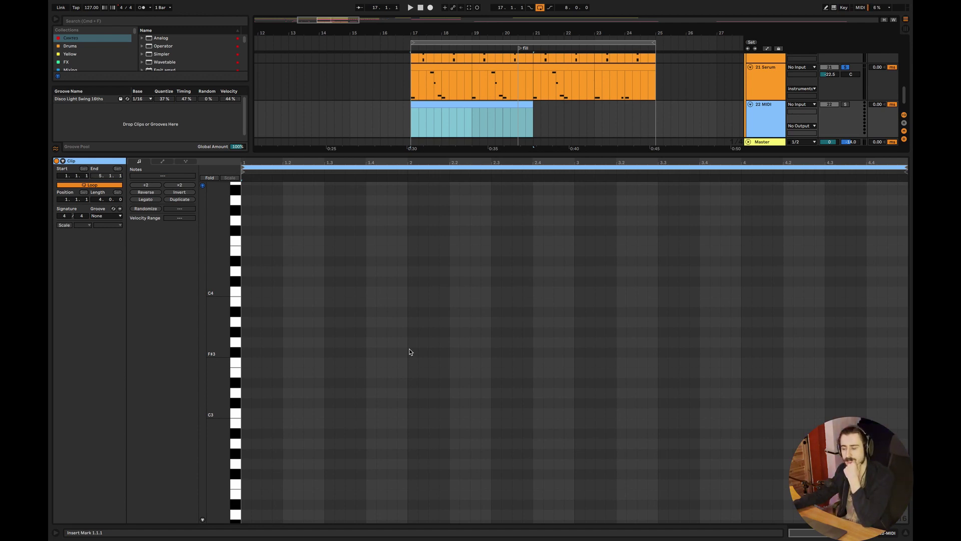
Examine the notes in the opening bar of the Serum melody, between bars 17 and 18.
click(450, 69)
drag(450, 87, 410, 71)
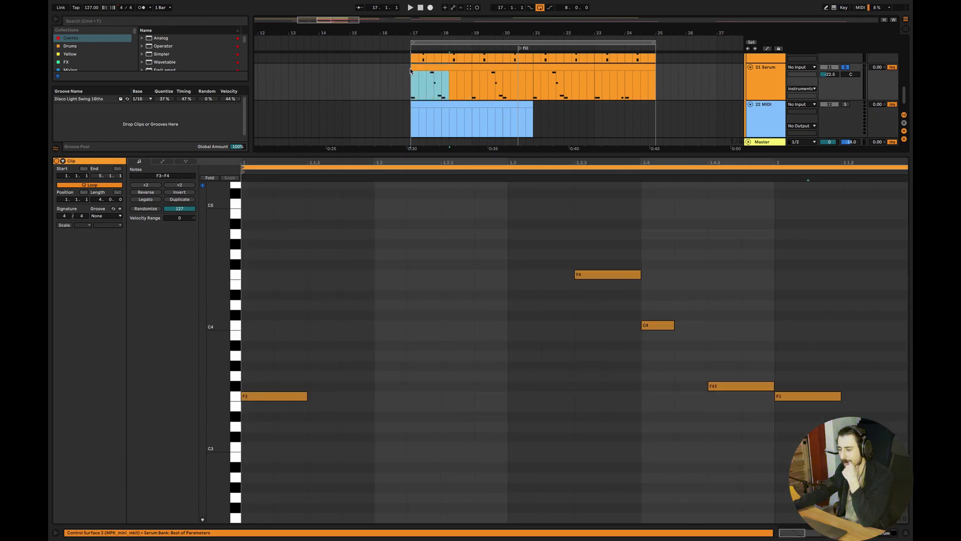
click(463, 88)
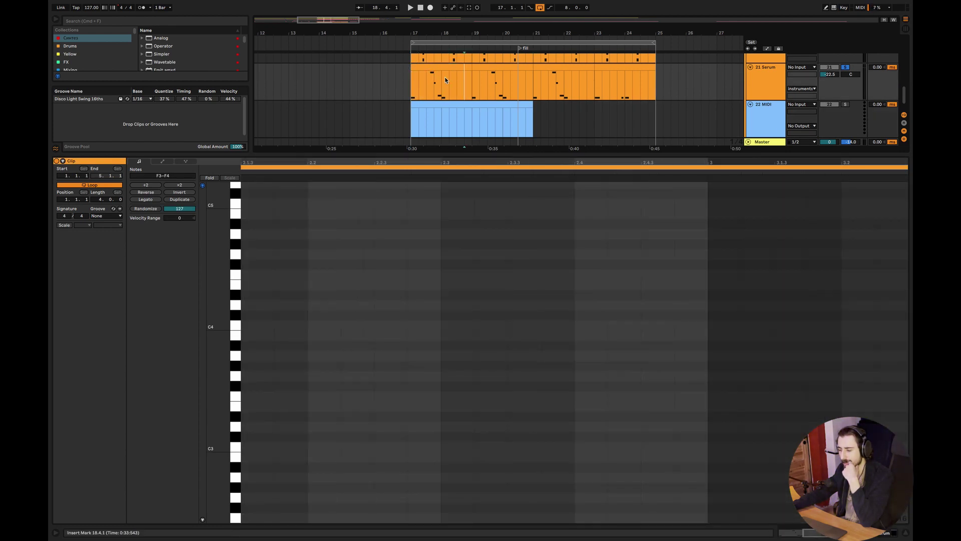
drag(456, 80, 413, 69)
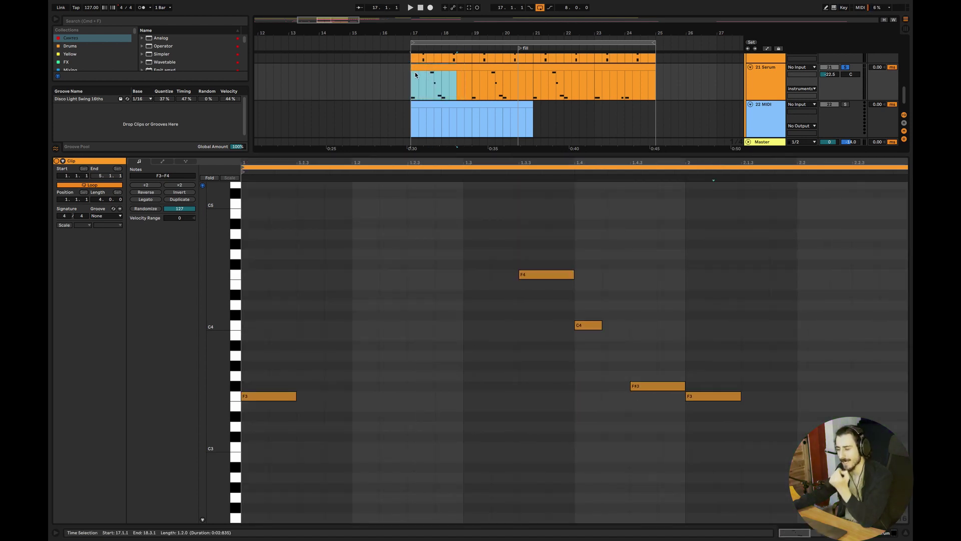
click(446, 74)
drag(442, 75, 411, 70)
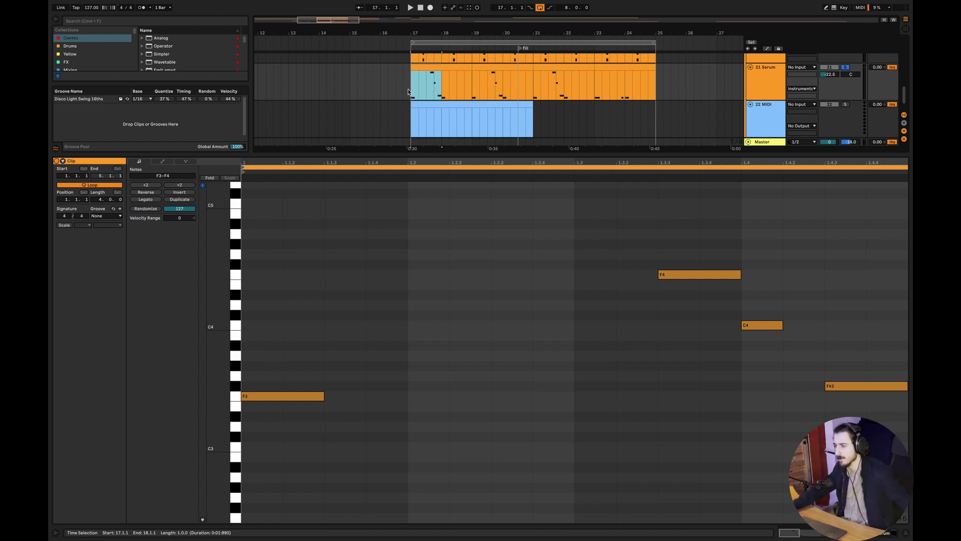
click(908, 534)
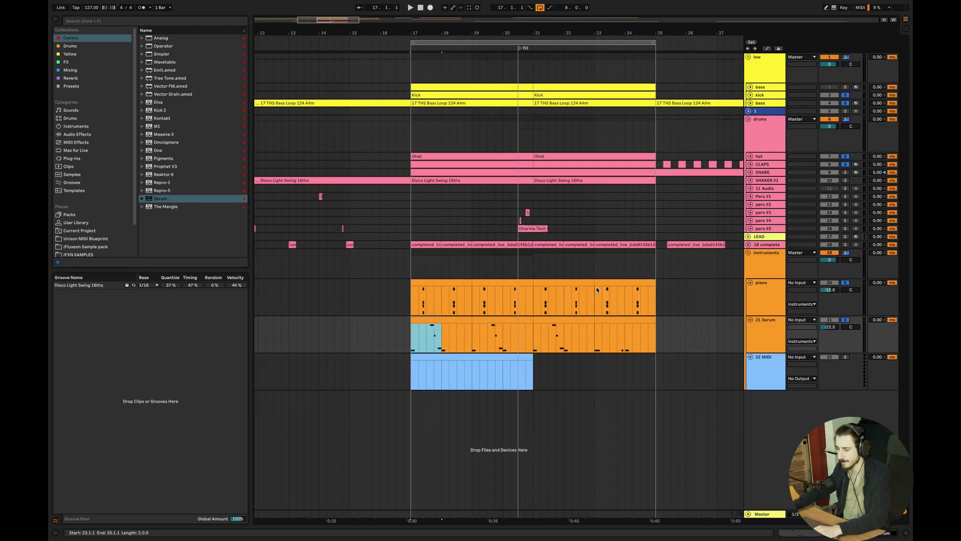
click(412, 339)
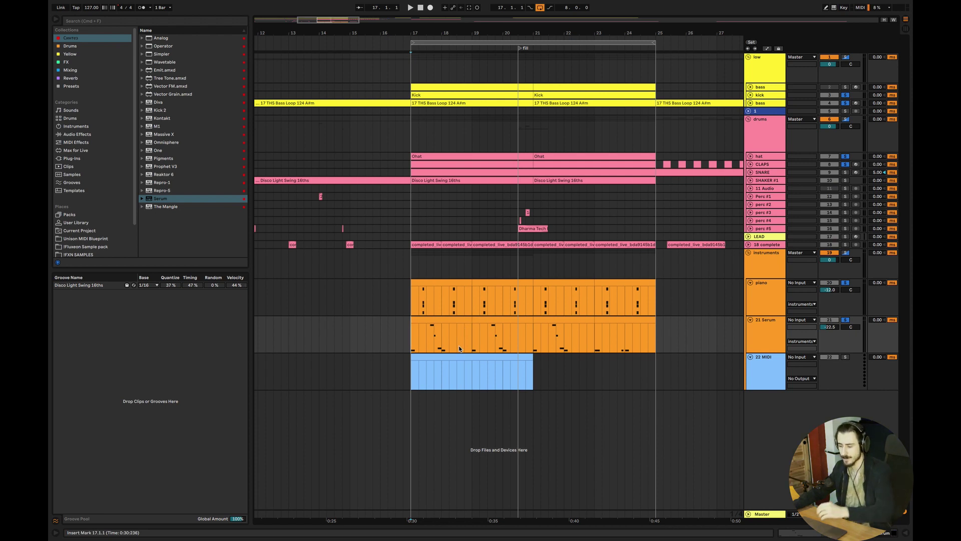
shift+click(466, 323)
click(409, 377)
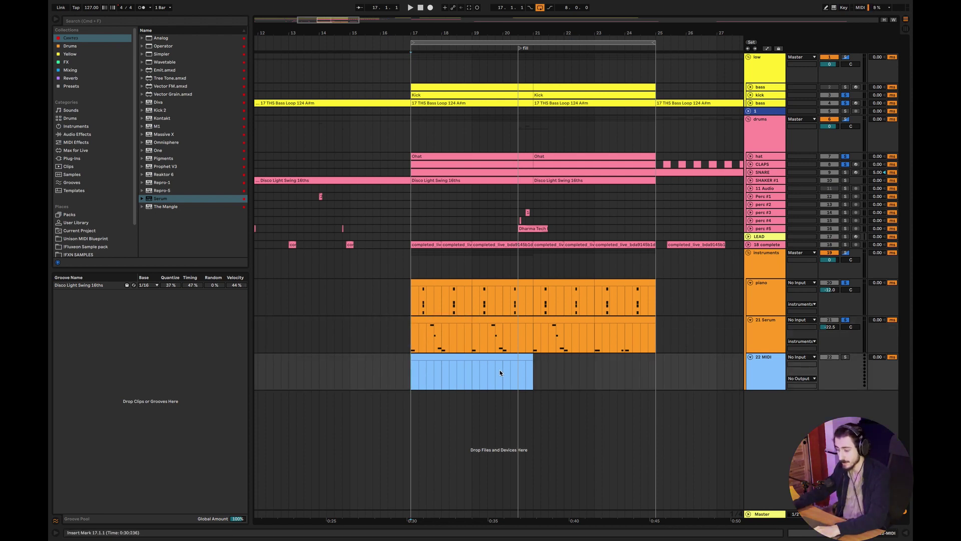
drag(407, 345, 655, 327)
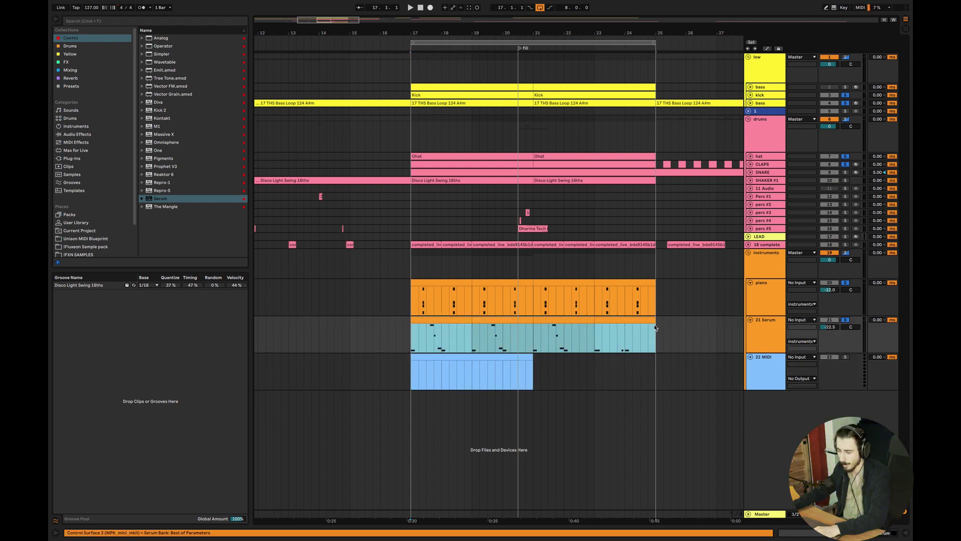
Duplicate the empty MIDI clip onto bars 21 to 25 and play the section from just before bar 17.
double_click(465, 363)
click(905, 532)
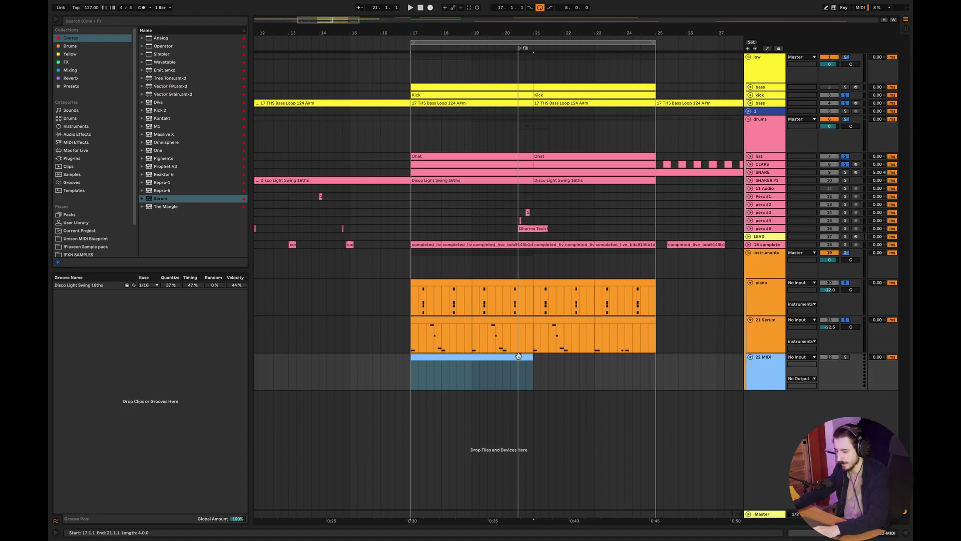
key(super+d)
click(397, 369)
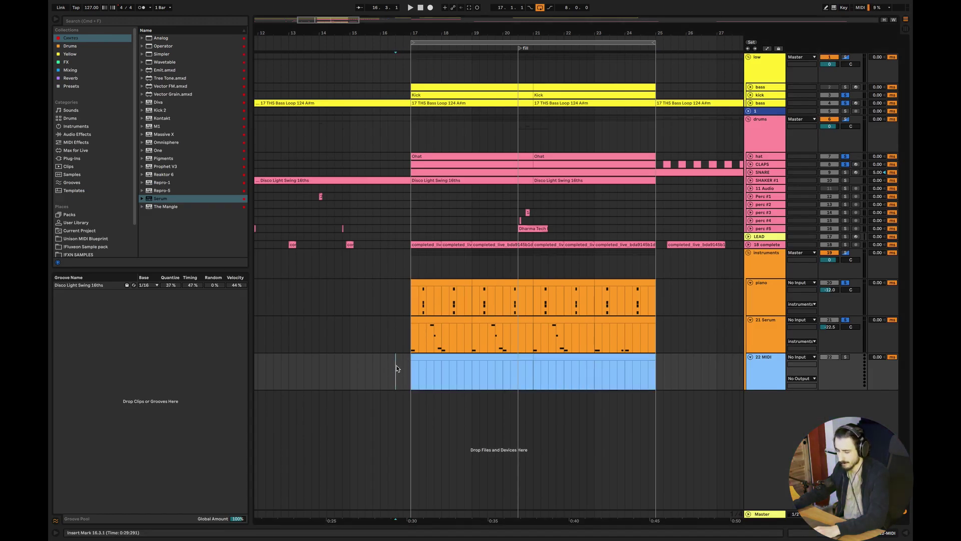
key(space)
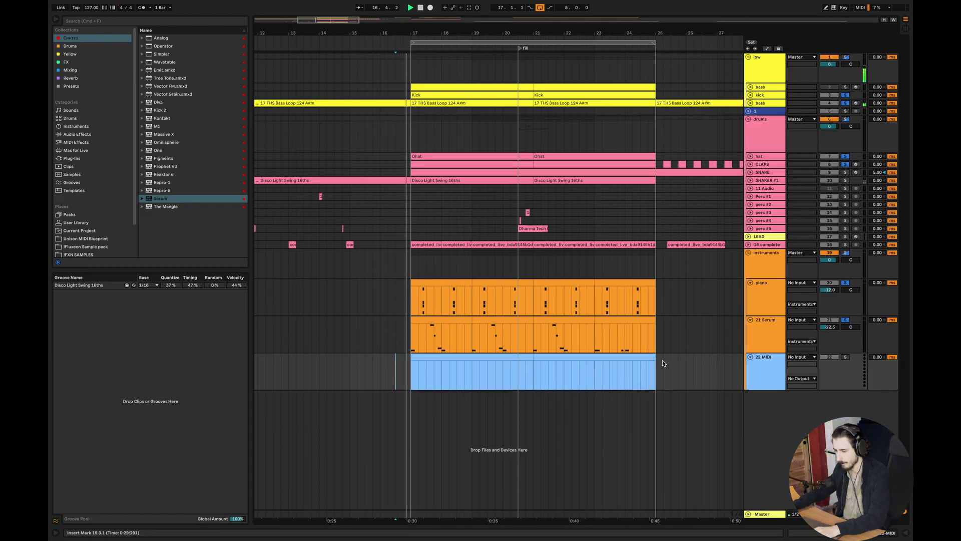
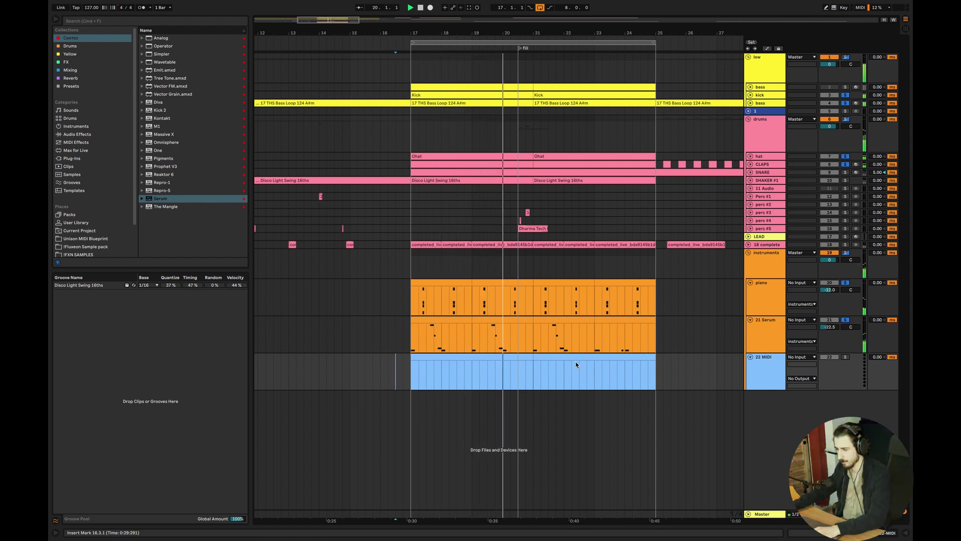
key(space)
Copy the Serum instrument from the 21 Serum track onto the new MIDI track below it.
drag(509, 333, 502, 337)
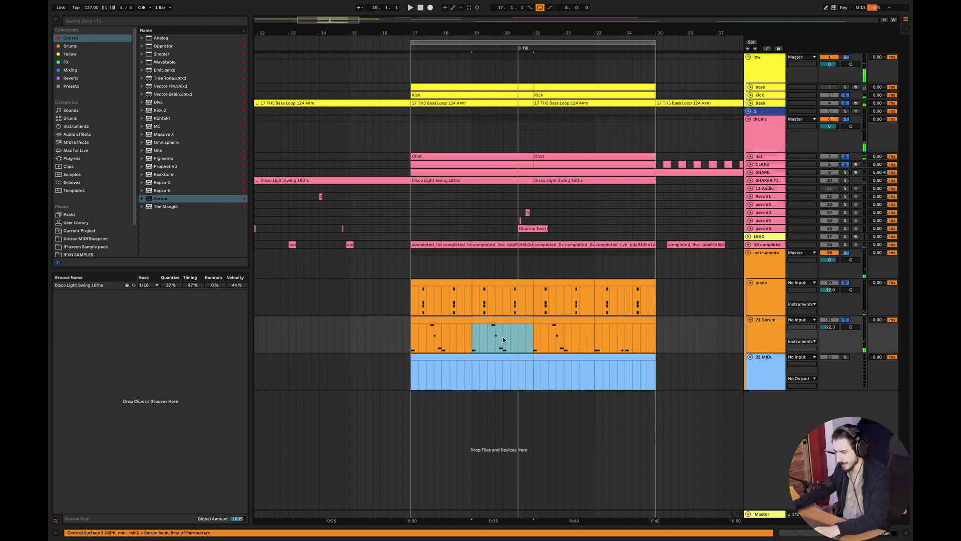
right_click(773, 341)
click(532, 387)
double_click(758, 374)
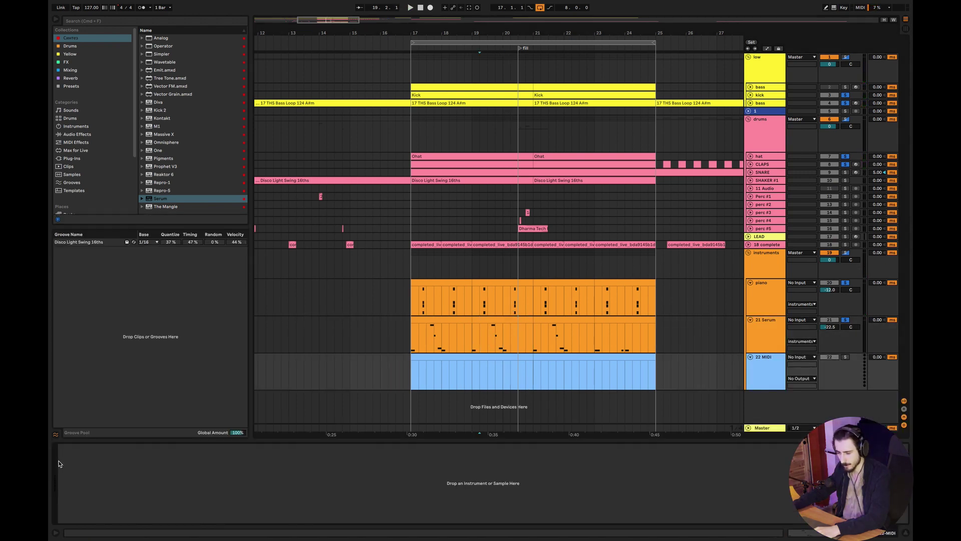
click(746, 323)
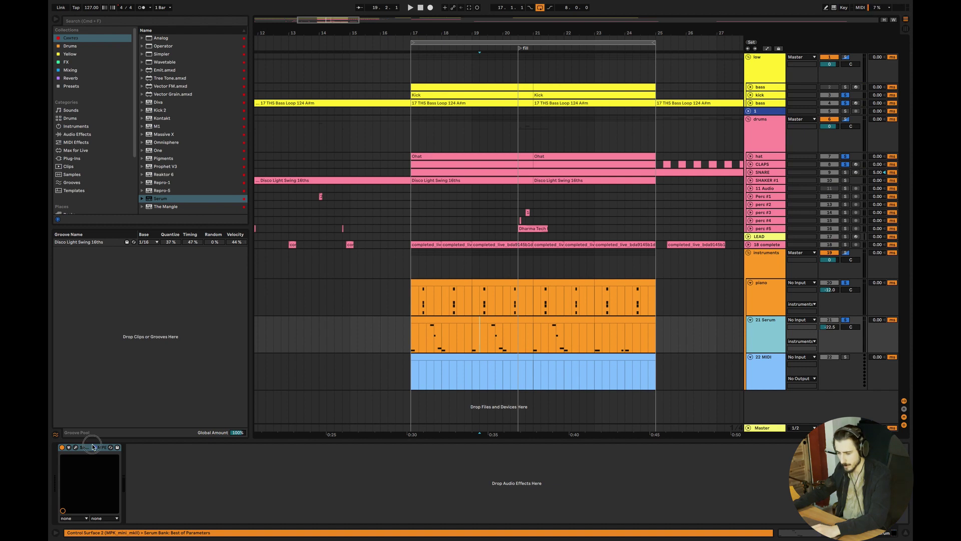
click(716, 386)
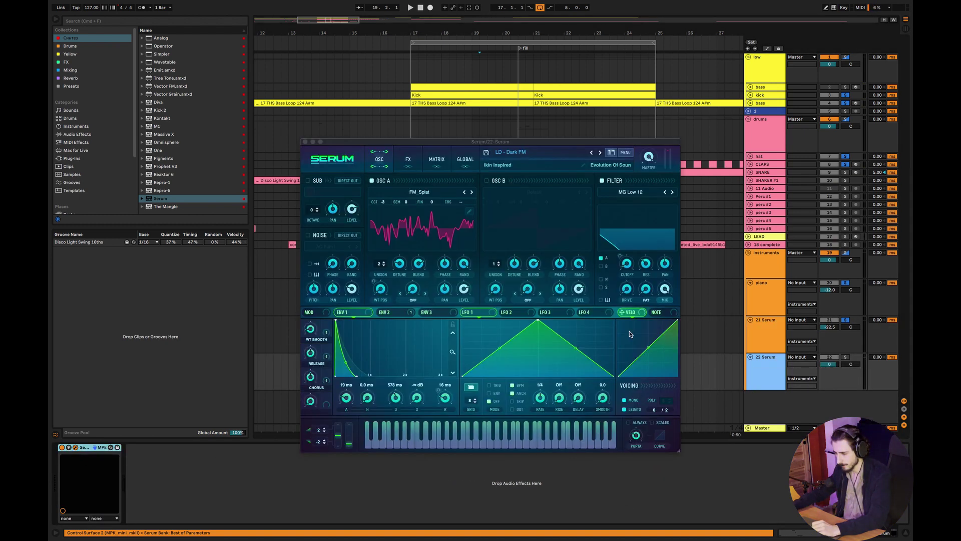
Step the copied Serum forward through its presets to LD - Don't Turn Back, keeping the plug-in window clear of the header.
click(597, 153)
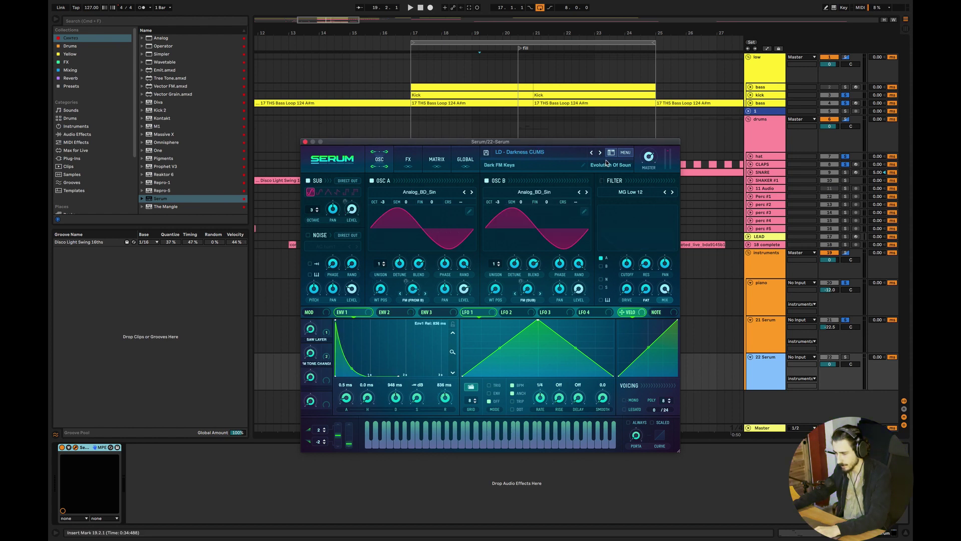
click(600, 153)
drag(491, 142, 496, 190)
Set the 22 Serum track's MIDI input to All Ins and arm the track for recording.
click(805, 357)
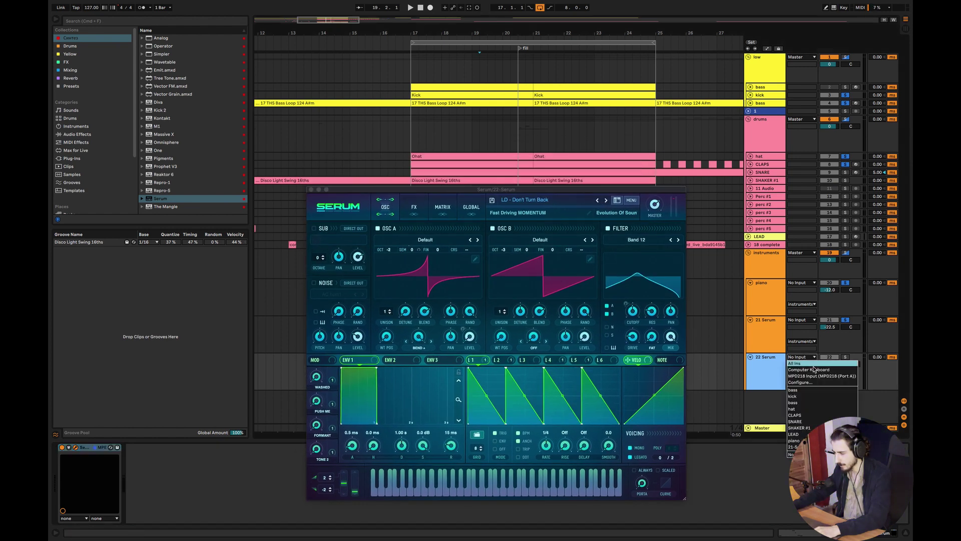
click(821, 369)
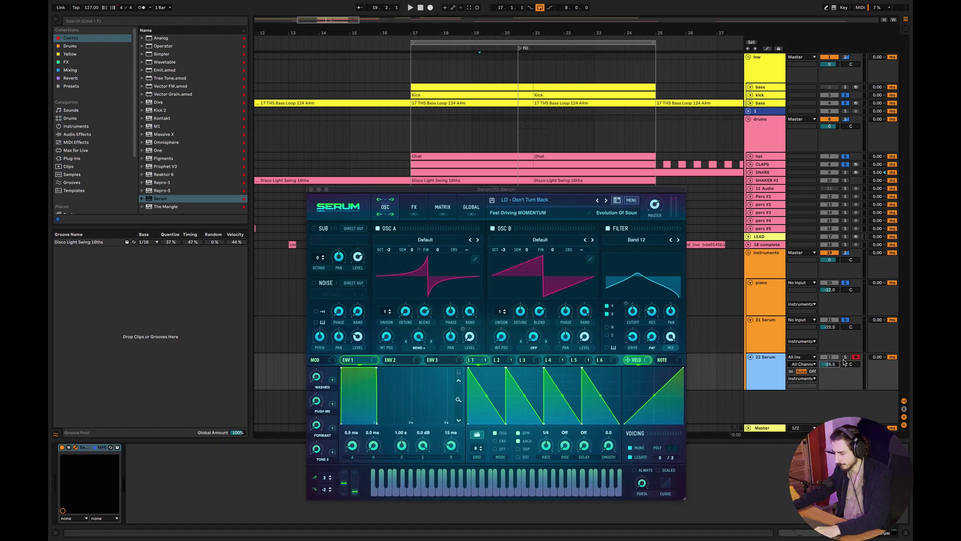
click(799, 358)
click(824, 362)
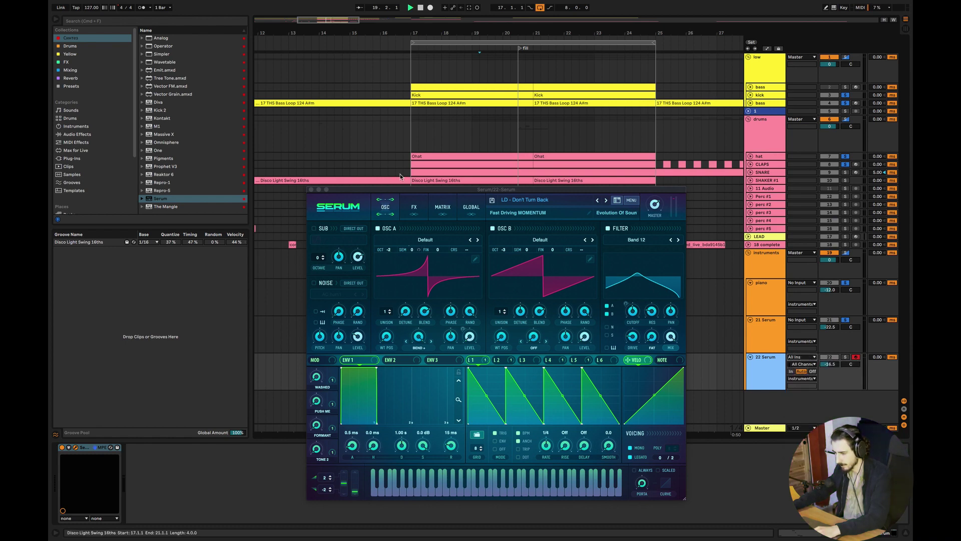
Draw a short B2 note near 4.2.3 in the first 22 Serum clip and transpose it up an octave to B3.
drag(359, 190, 443, 534)
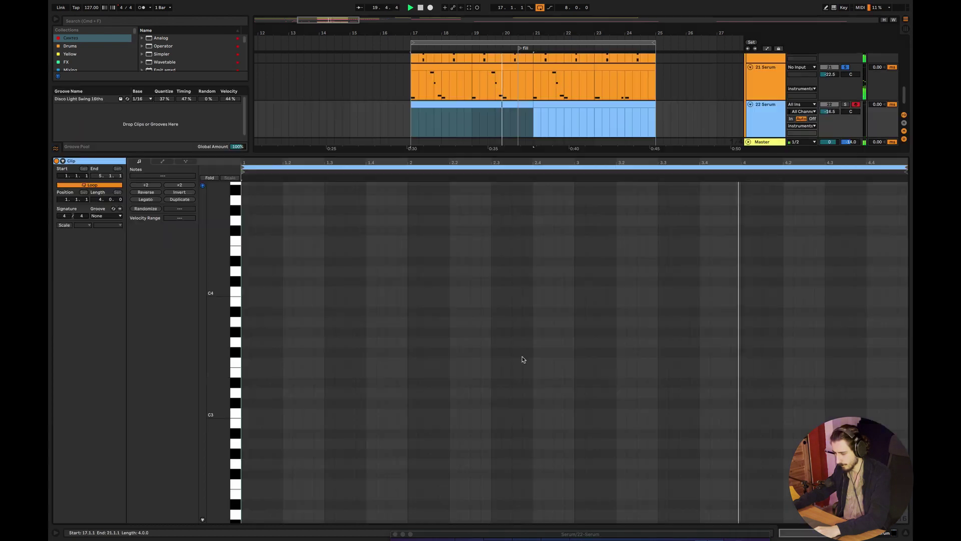
double_click(513, 356)
double_click(807, 423)
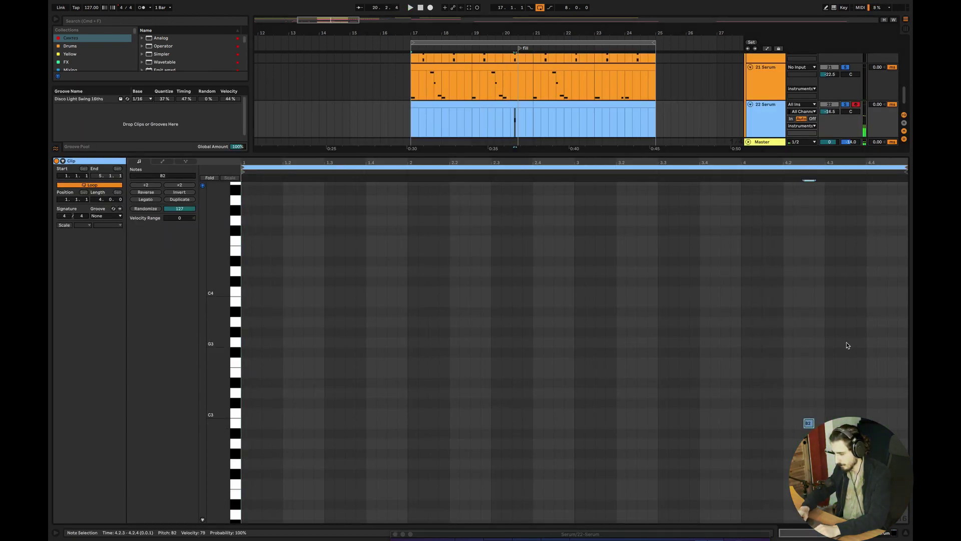
key(shift+Up)
Play the loop and switch the second Serum's preset to LD - Dr Tony Sausage.
key(space)
drag(591, 530, 629, 207)
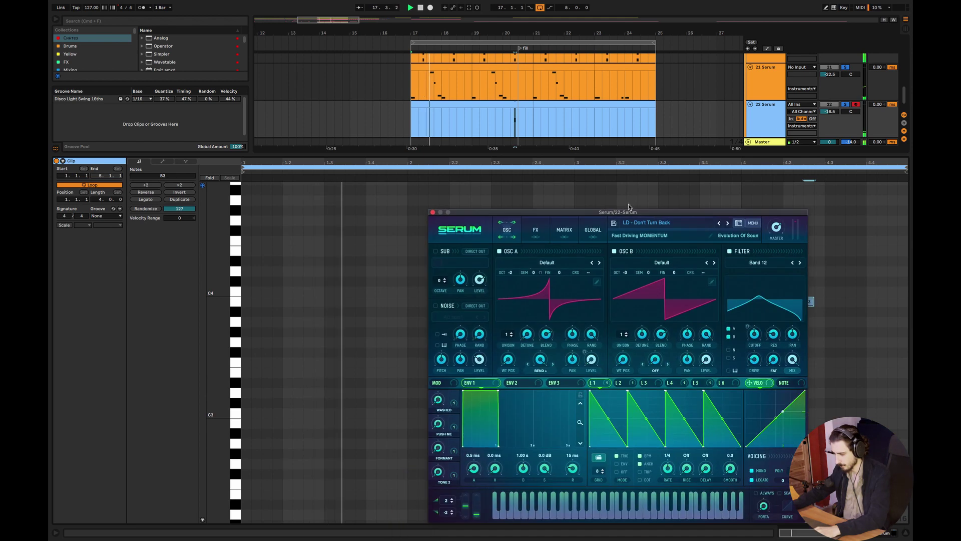
click(728, 223)
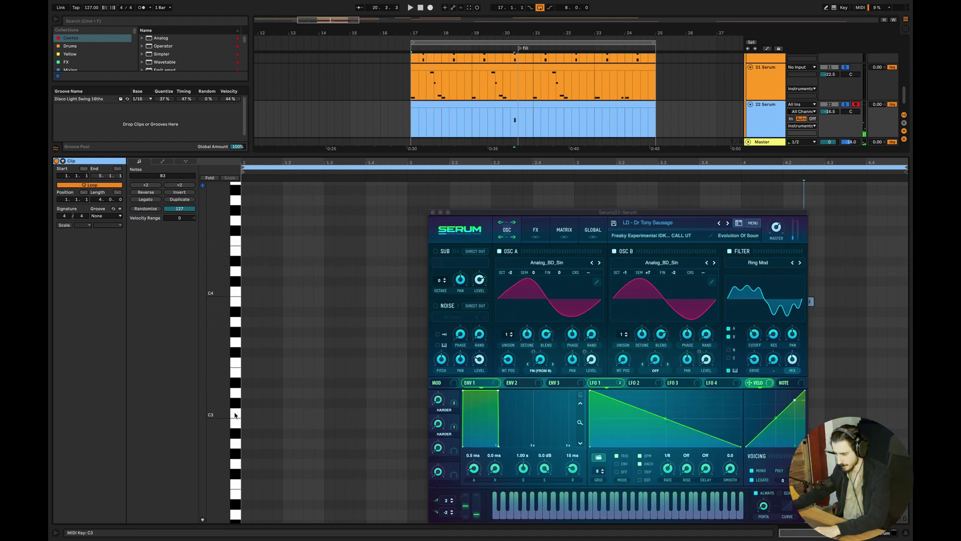
Step the second Serum forward to preset LD - Falling, auditioning the presets with test notes down to C2.
click(728, 223)
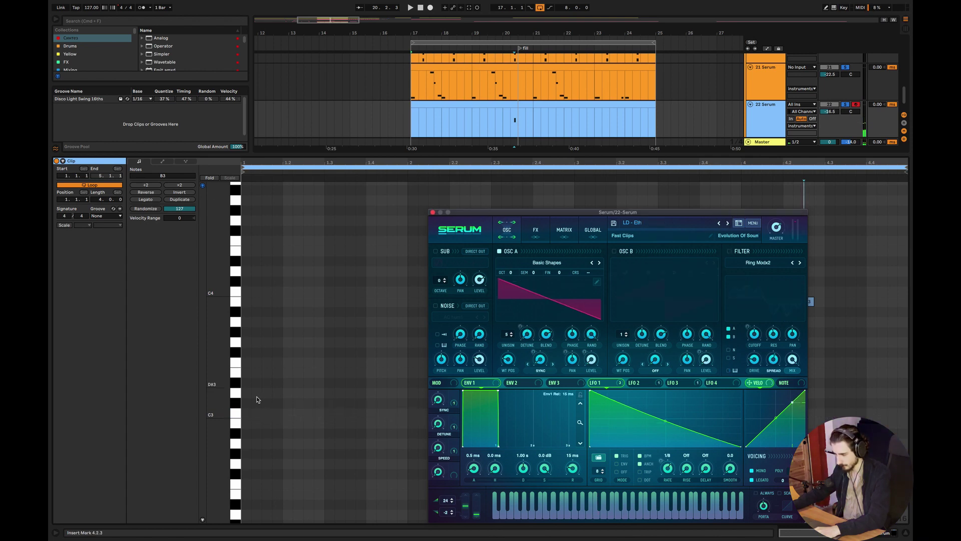
click(235, 408)
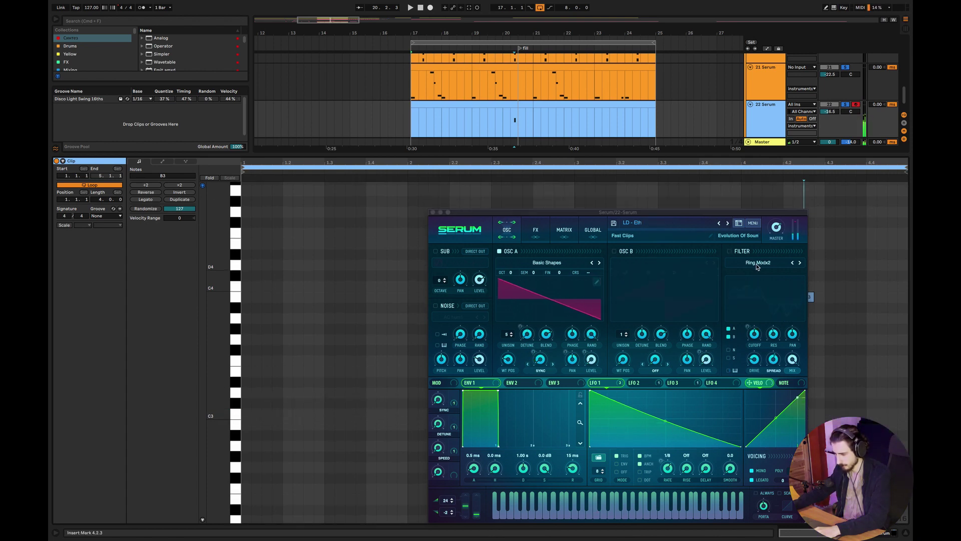
click(727, 223)
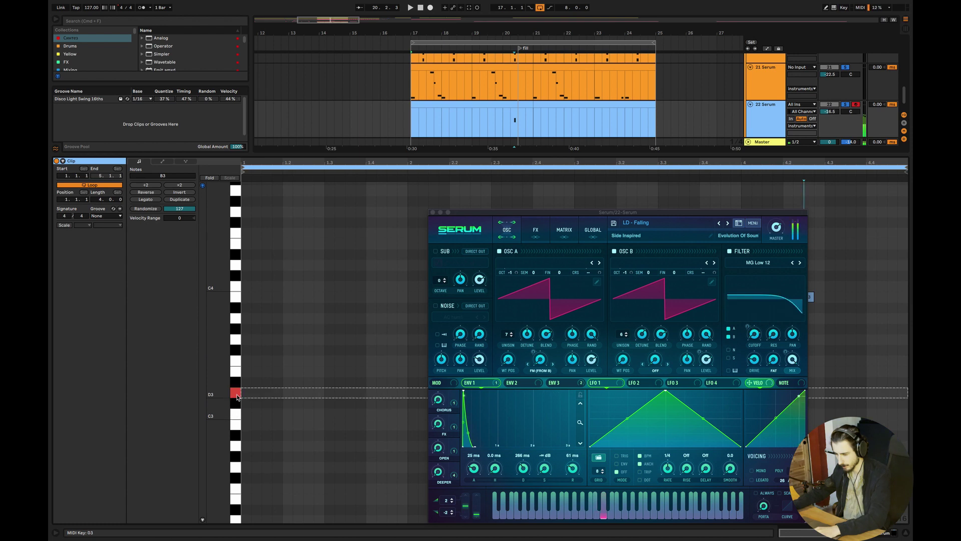
click(236, 417)
scroll(237, 417, down, 3)
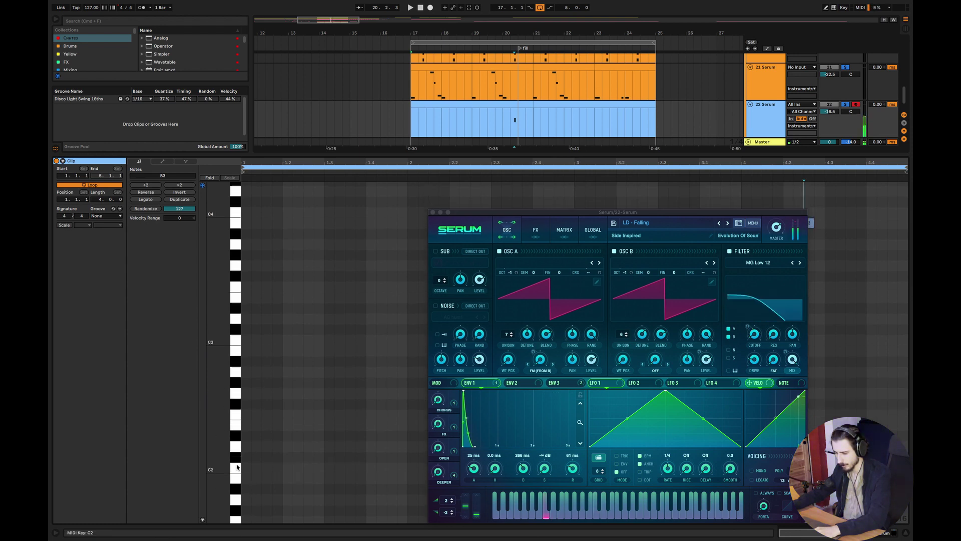
click(236, 459)
click(235, 468)
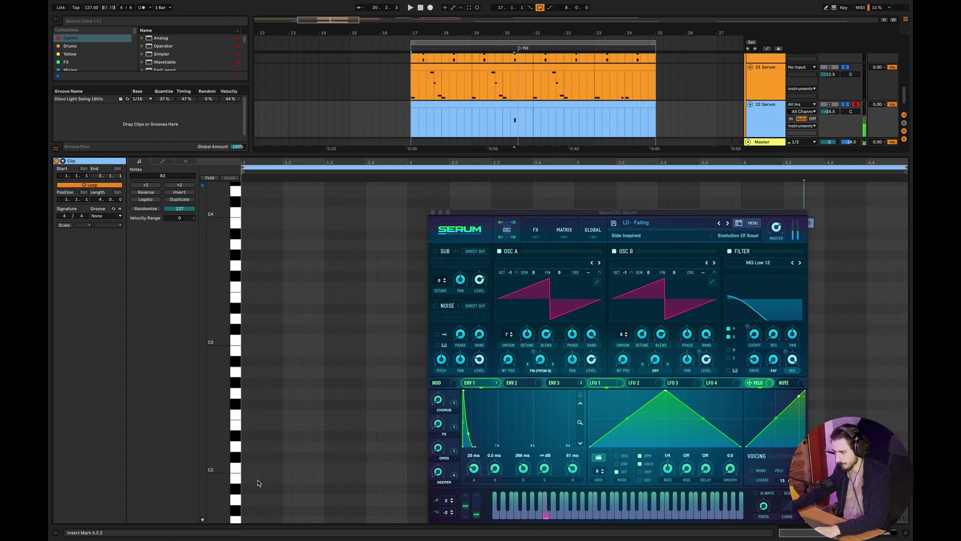
Delete the empty track between the bass track and the drums group, and play the loop.
drag(615, 219, 516, 369)
click(907, 536)
click(749, 130)
click(749, 119)
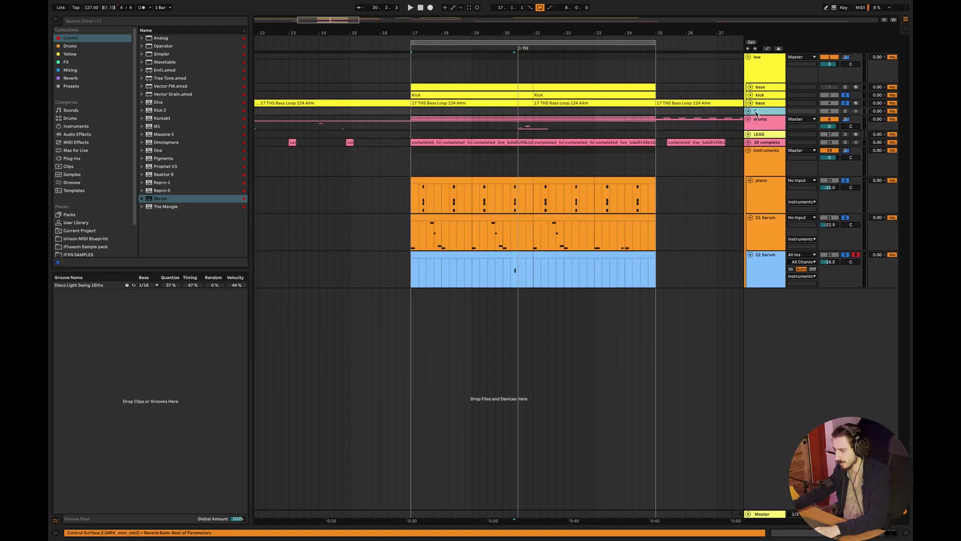
key(Delete)
click(404, 161)
key(space)
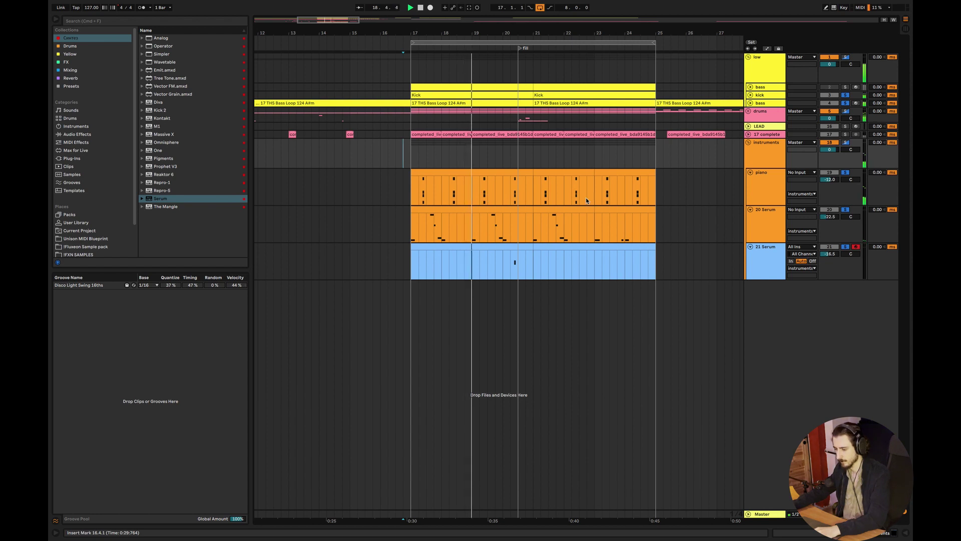
Isolate 20.1.1 to 21.1.1 of the 21 Serum part as its own one-bar clip and play the loop from bar 18.
click(511, 245)
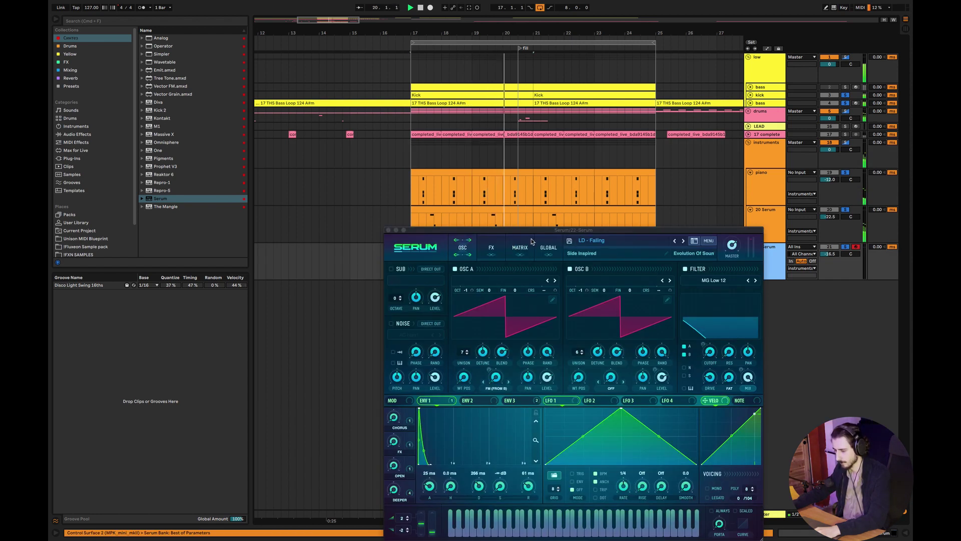
key(space)
drag(533, 230, 525, 390)
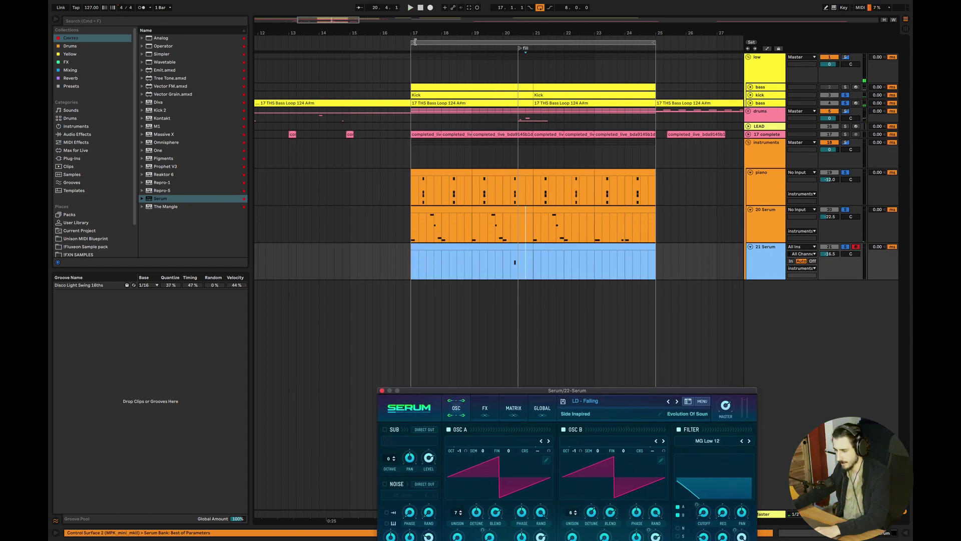
scroll(536, 260, up, 5)
drag(490, 255, 509, 249)
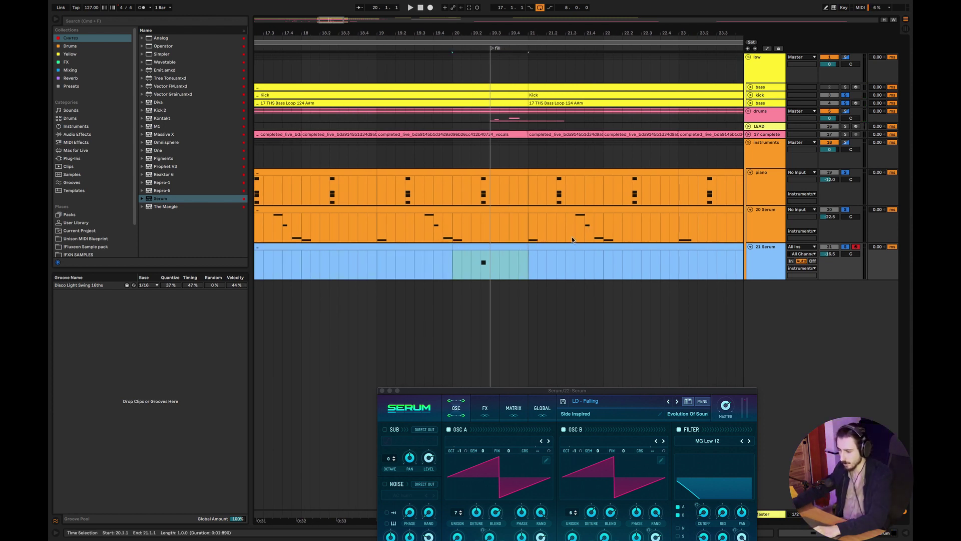
click(358, 251)
key(space)
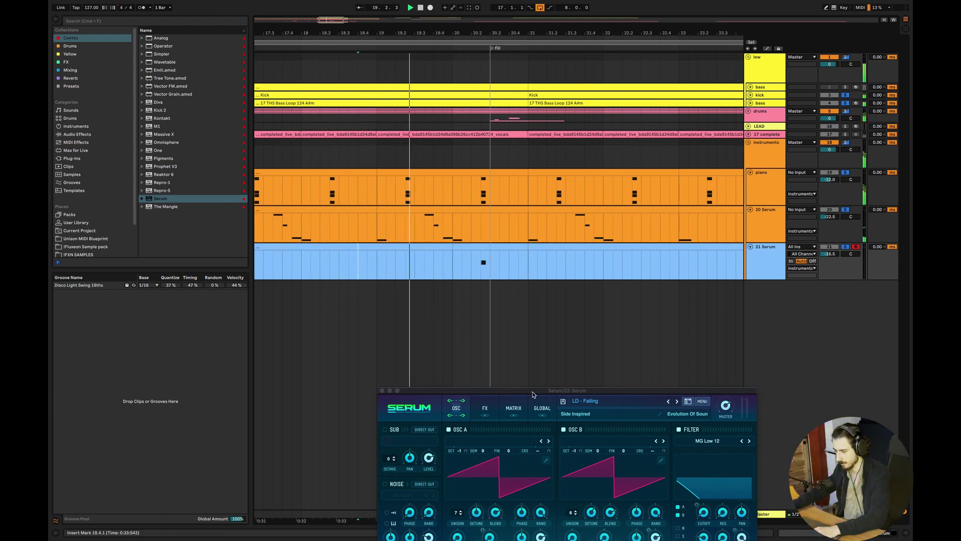
Lower the B3 note in the one-bar 21 Serum clip to F2, move it to about 20.3.3, and play it.
drag(568, 390, 571, 441)
double_click(489, 249)
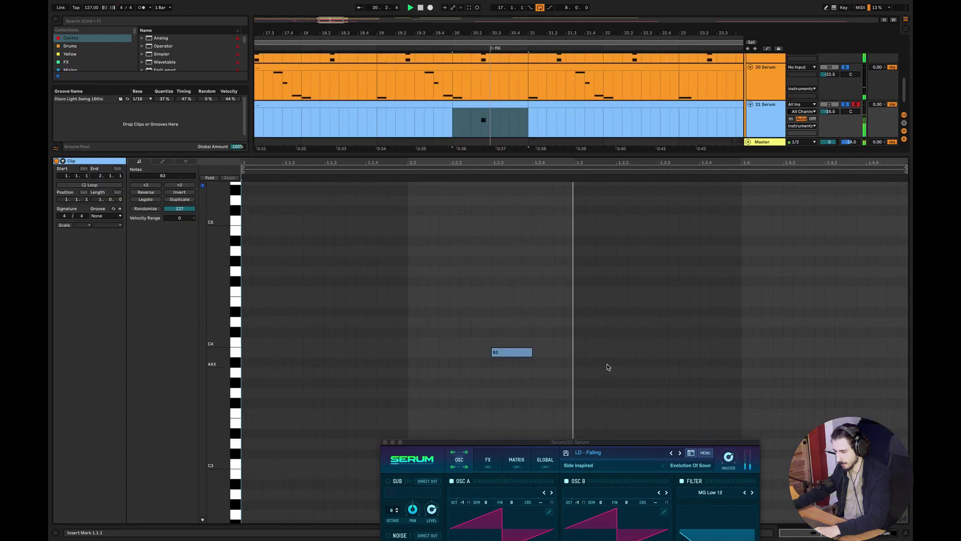
drag(510, 352, 511, 436)
key(Up)
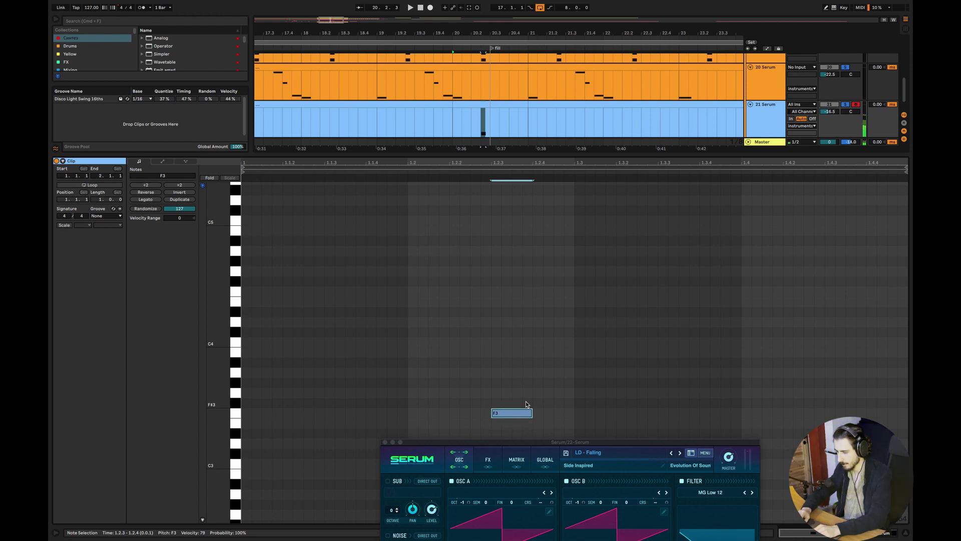
key(shift+Down)
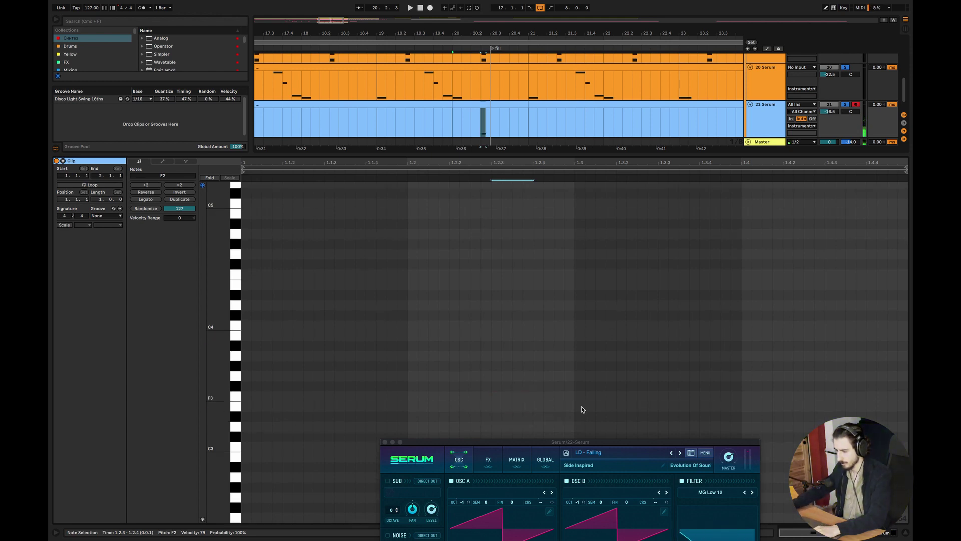
drag(642, 442, 742, 515)
right_click(605, 387)
click(668, 343)
key(space)
key(super+alt+l)
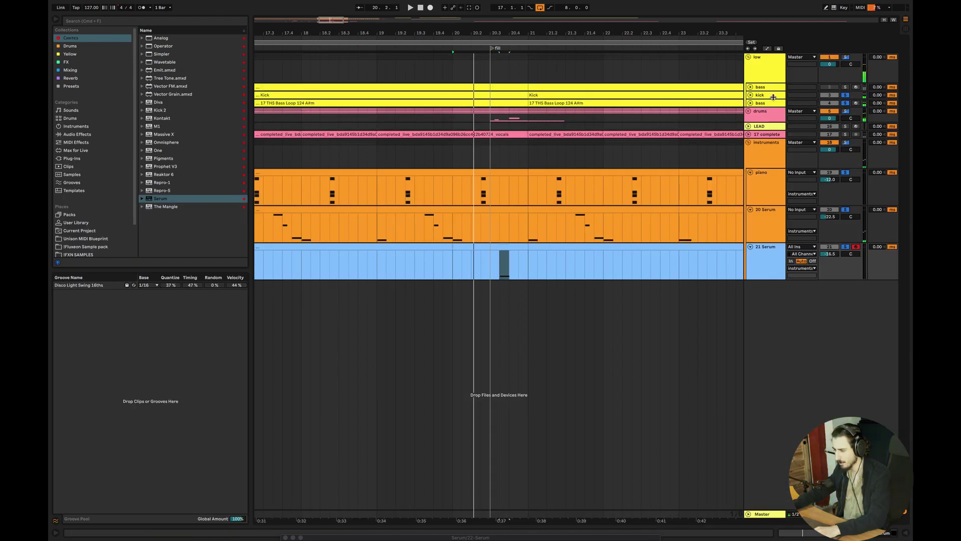
Unfold the bass track and copy its fill from 20.3.1 to 21.1.1 onto the 21 Serum track, closing the Serum window.
click(750, 104)
drag(490, 120, 509, 277)
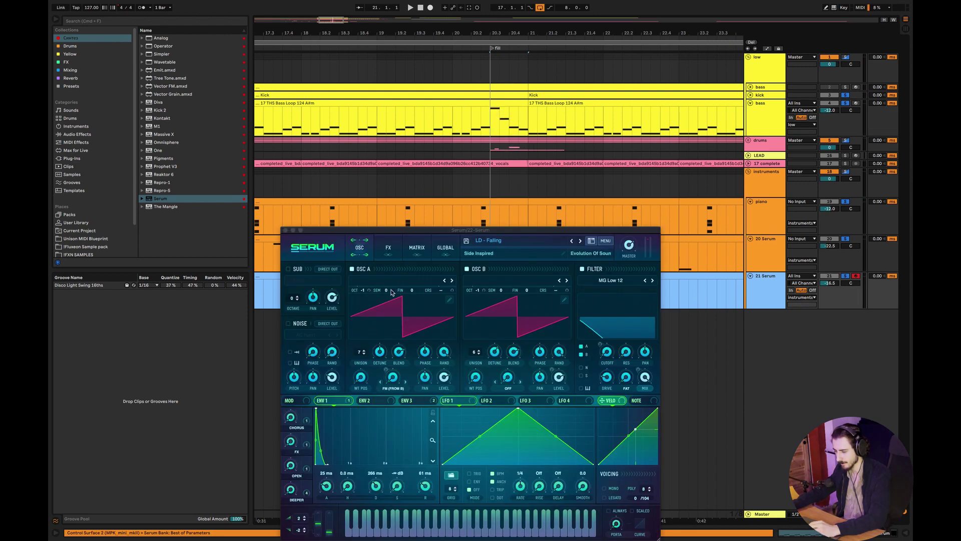
click(284, 230)
drag(365, 277, 317, 278)
click(313, 290)
key(super+z)
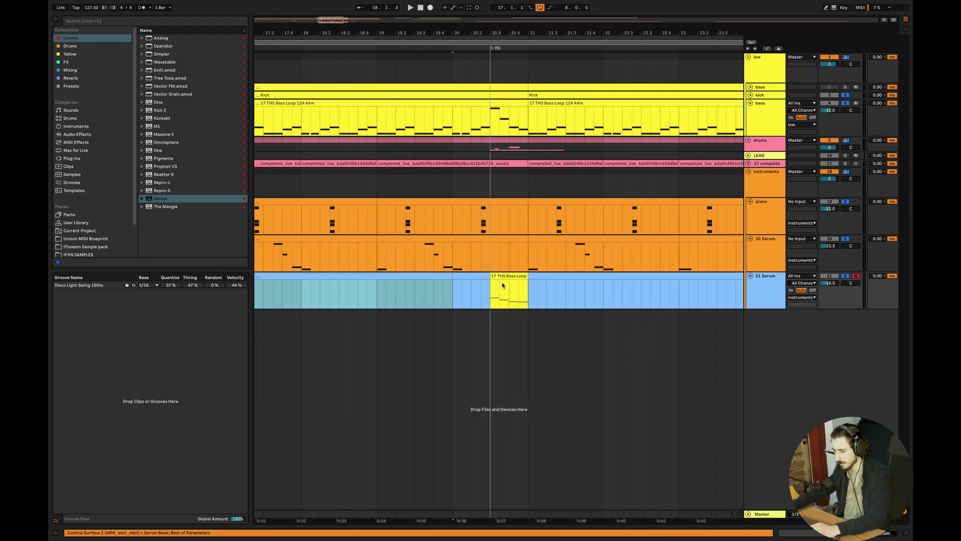
Select all notes in the bass fill copied to 21 Serum and audition it by playing from bar 18.
double_click(502, 285)
click(534, 279)
key(super+a)
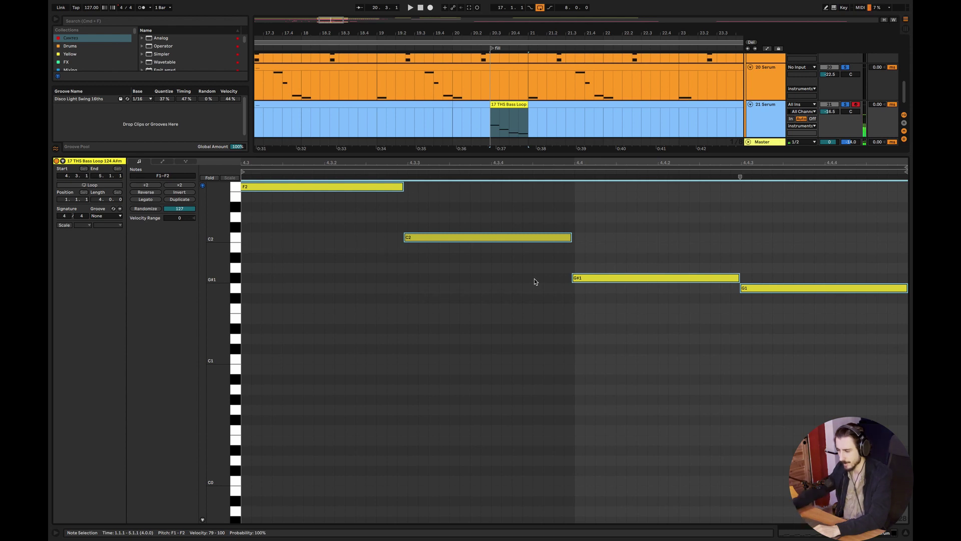
click(906, 533)
click(350, 296)
key(space)
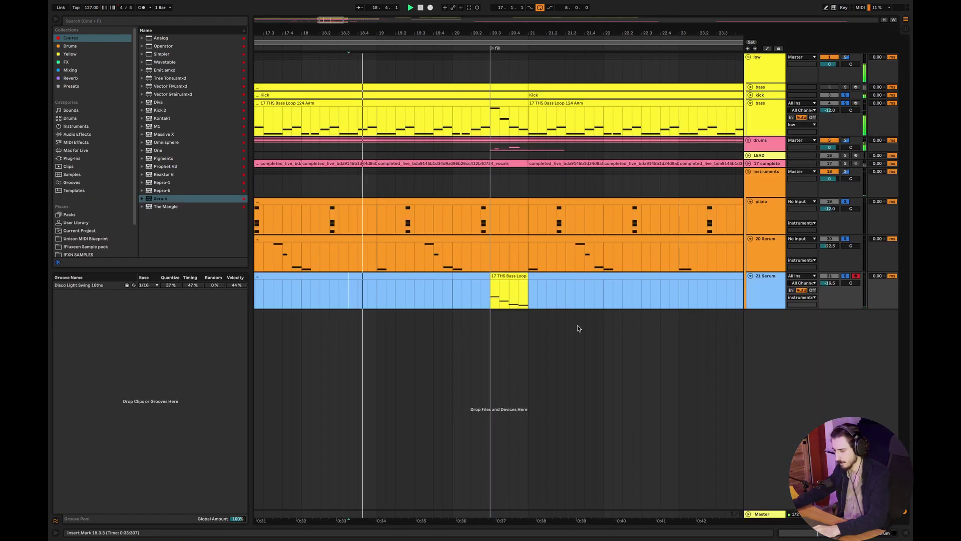
click(539, 342)
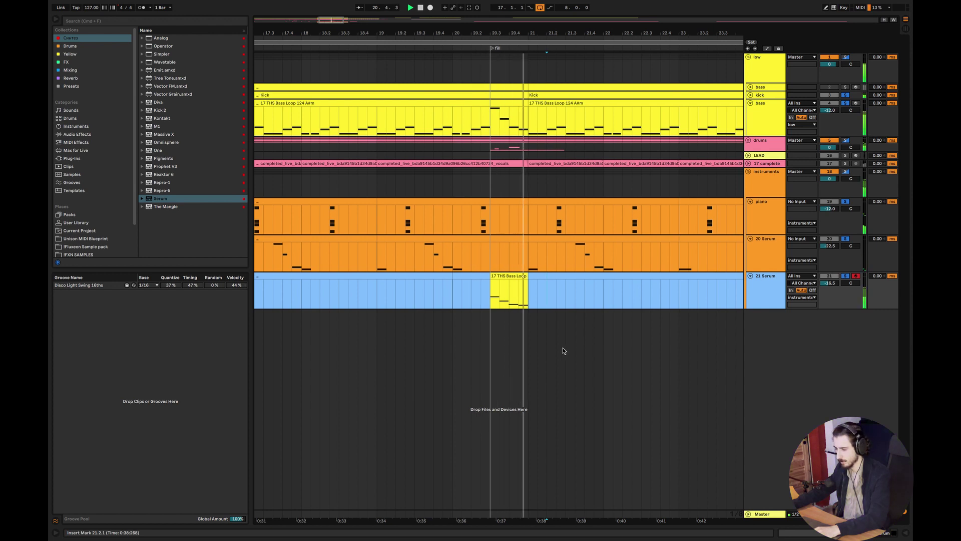
key(space)
Transpose all notes of the copied fill on 21 Serum up an octave and play the result.
double_click(510, 281)
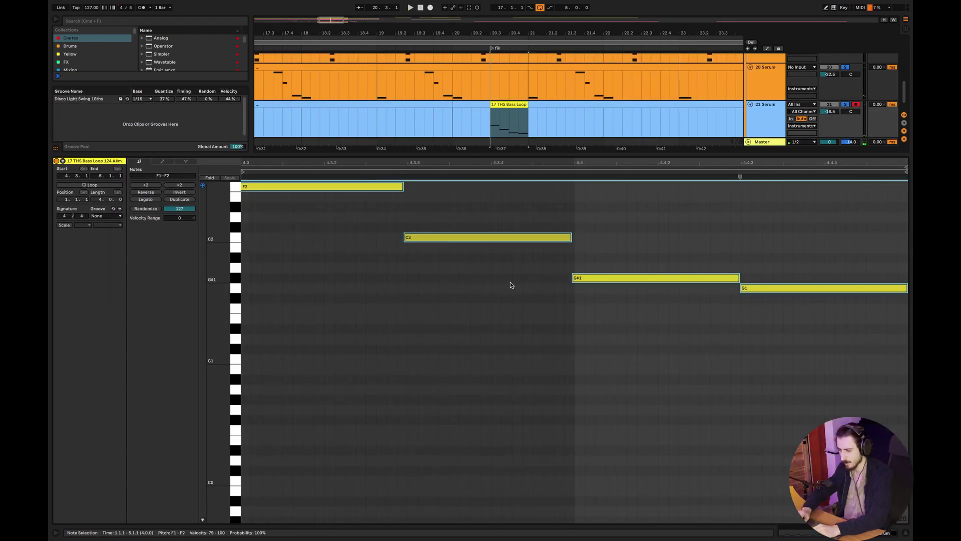
key(shift+Up)
key(space)
click(511, 134)
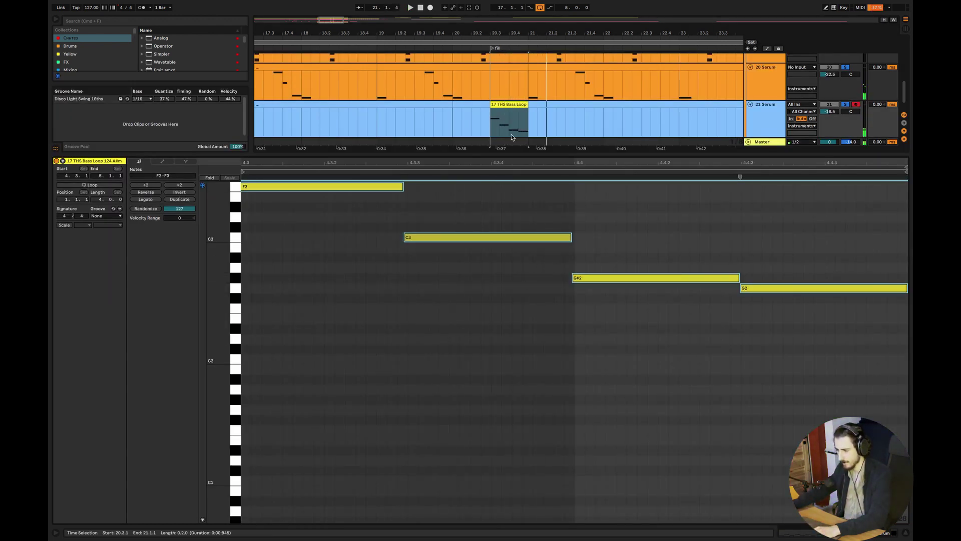
Consolidate 20.1.1 to 21.1.1 on the 21 Serum track into a single one-bar clip.
drag(491, 104, 457, 105)
key(Delete)
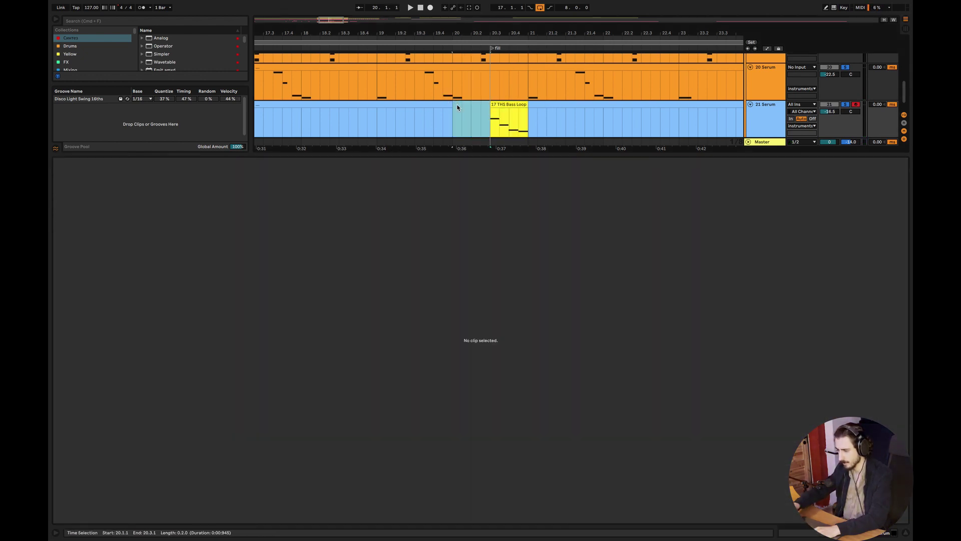
click(526, 118)
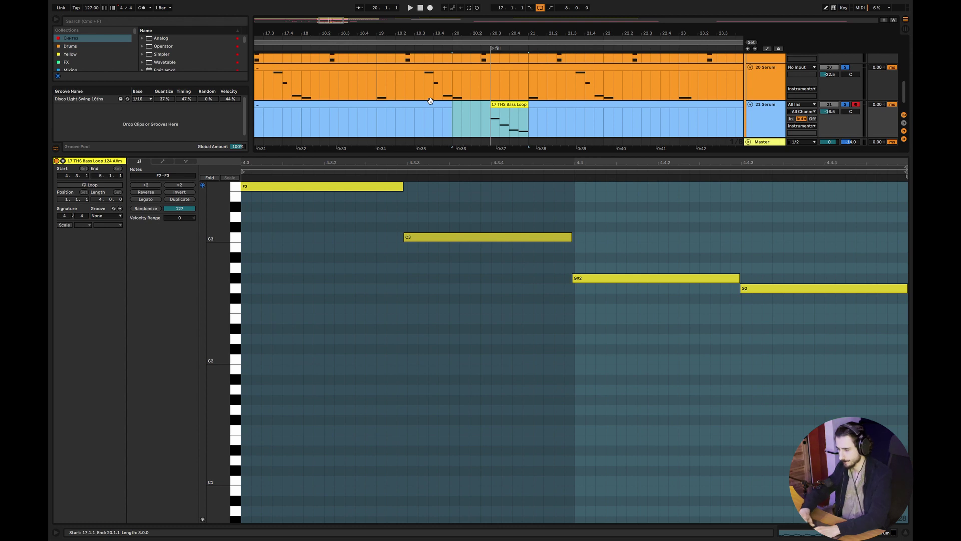
key(super+j)
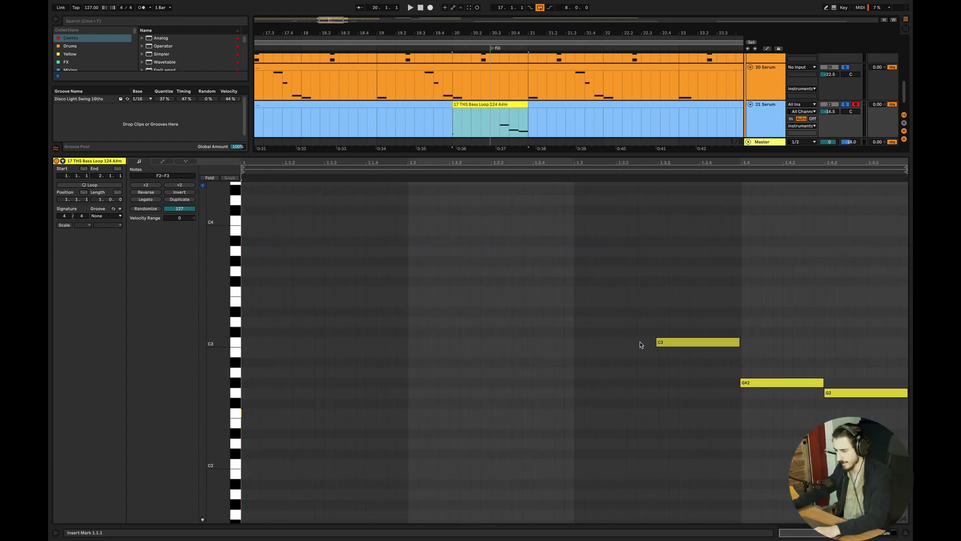
key(super+alt+l)
click(398, 299)
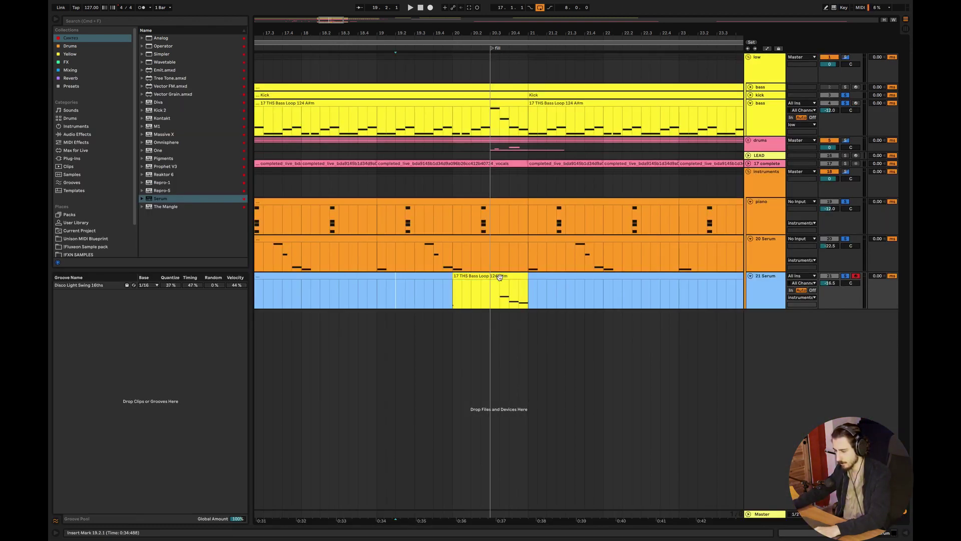
Draw an F3 note from 1.3 up to the C3 note in the consolidated clip, and transpose all its notes down an octave.
double_click(505, 276)
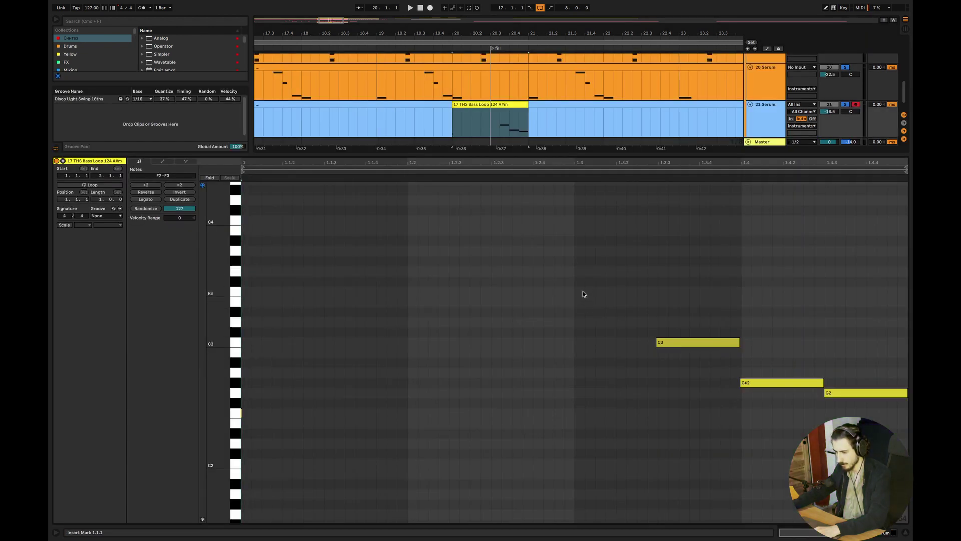
drag(583, 294, 658, 292)
key(super+a)
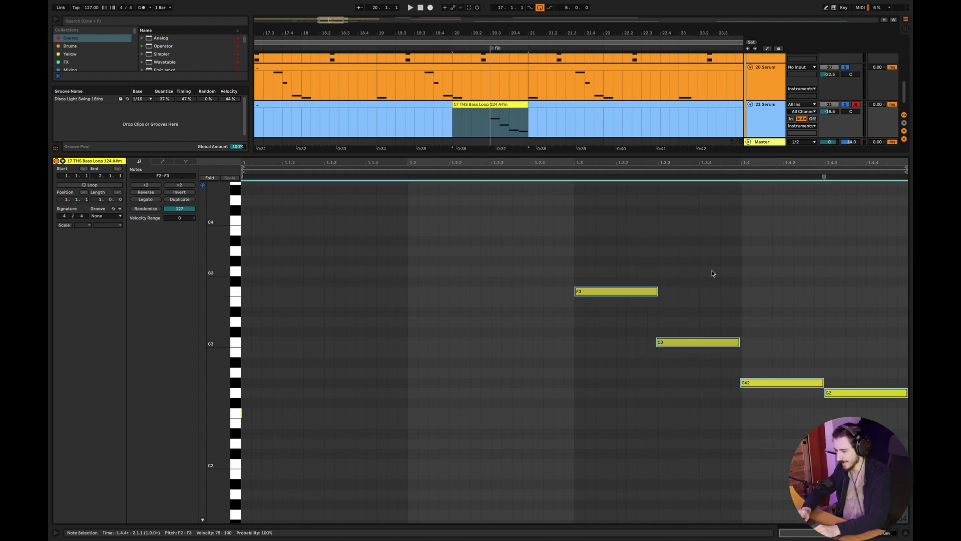
key(shift+Down)
key(space)
click(726, 280)
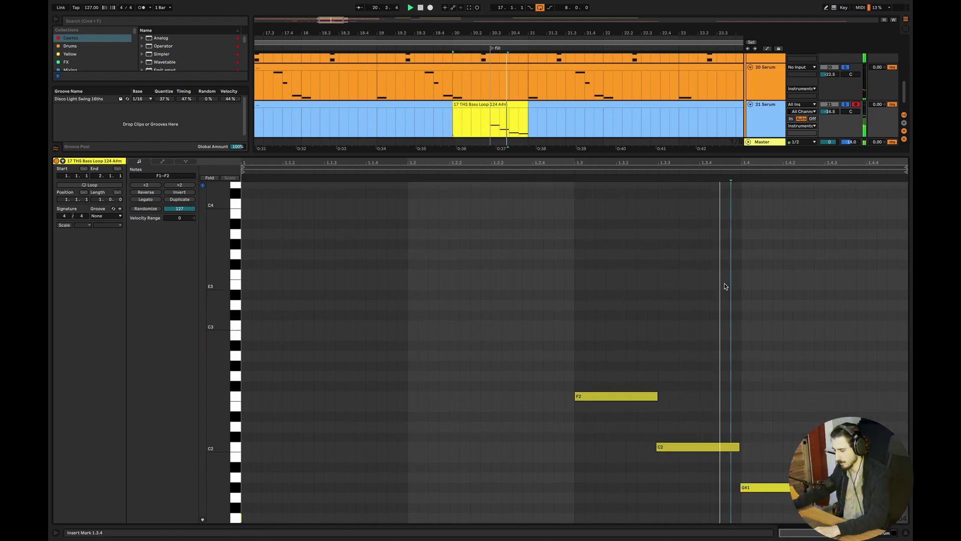
key(super+alt+l)
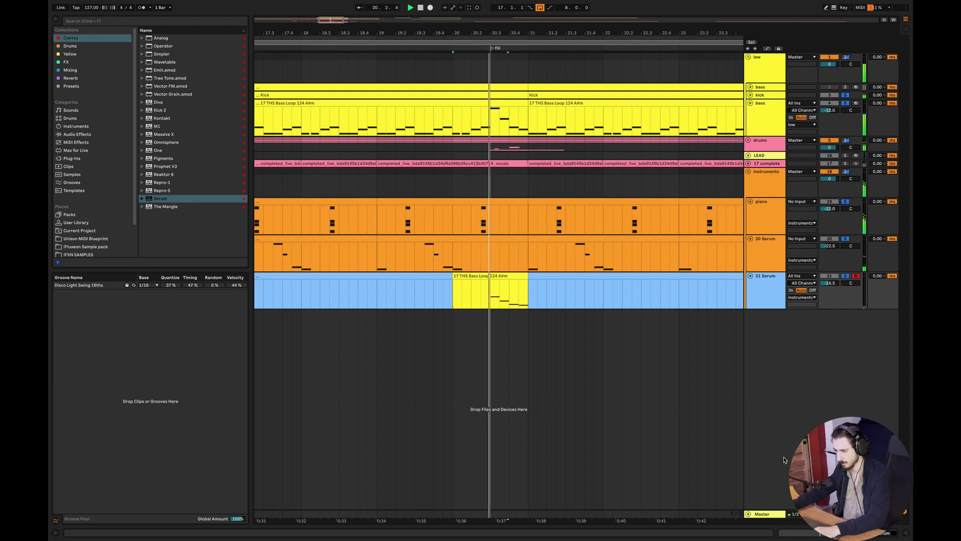
key(space)
Try copying the first note of the bass fill onto 21 Serum at 20.3.1, undo it, and play the section again.
drag(490, 112, 494, 295)
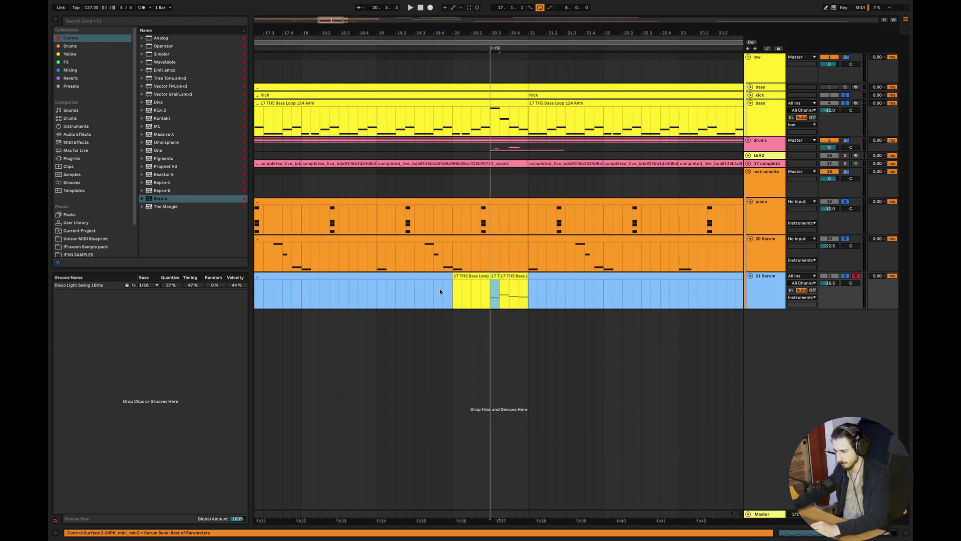
key(space)
click(463, 291)
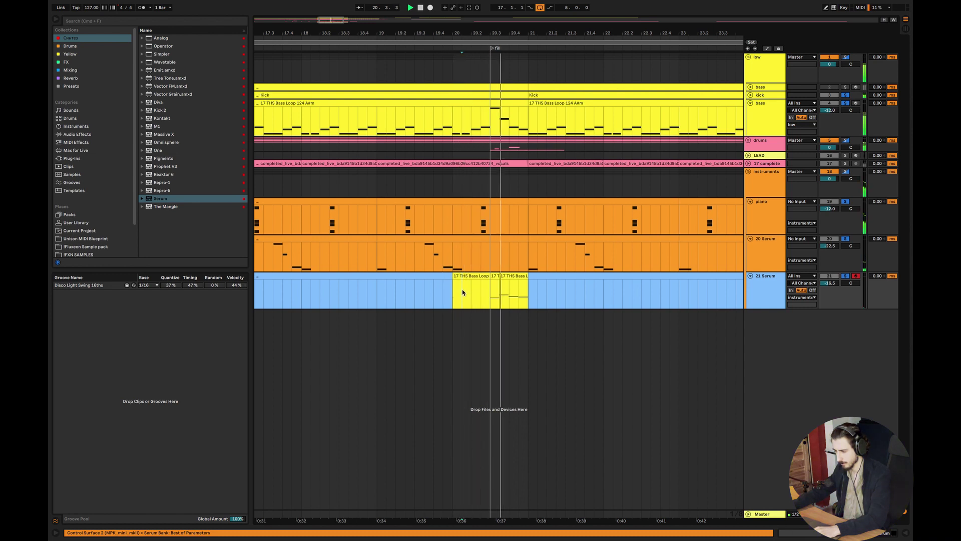
drag(525, 292, 453, 277)
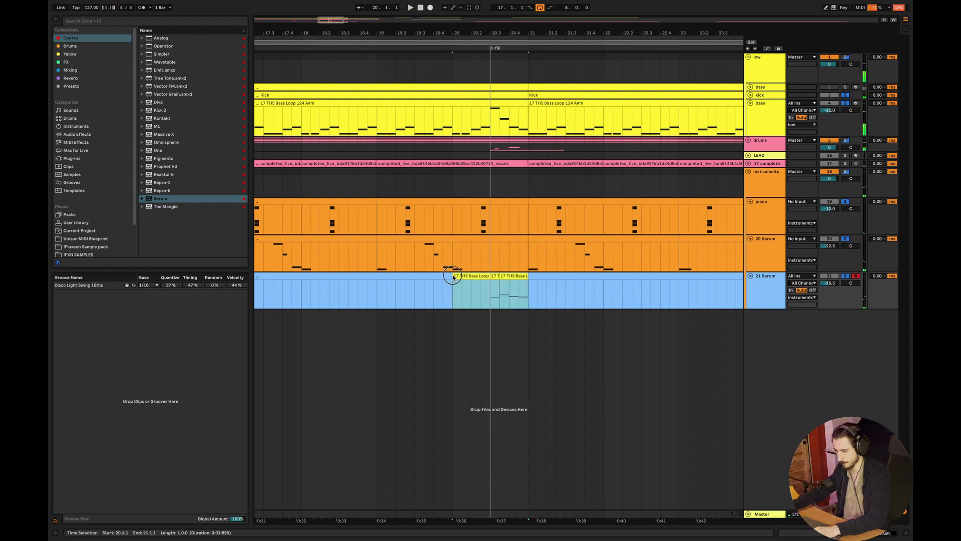
key(super+z)
key(super+z)
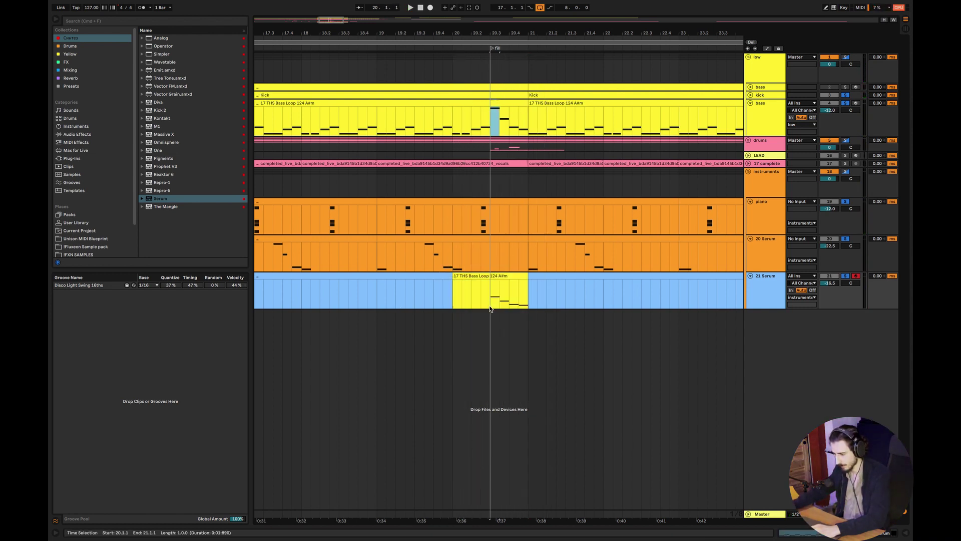
key(super+z)
key(space)
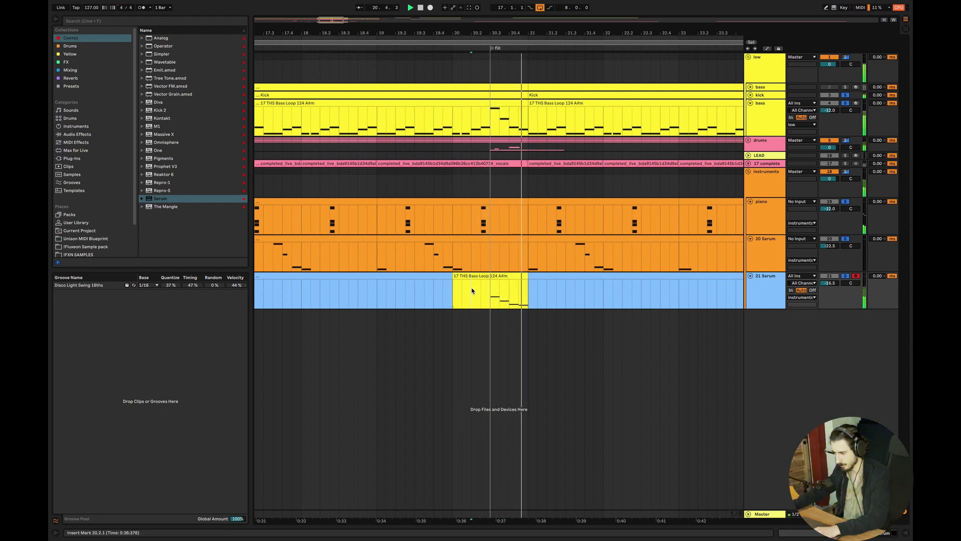
Cut away the 21 Serum fill clip before its second note and extend the clip's start back to 20.3.1.
drag(496, 294, 451, 276)
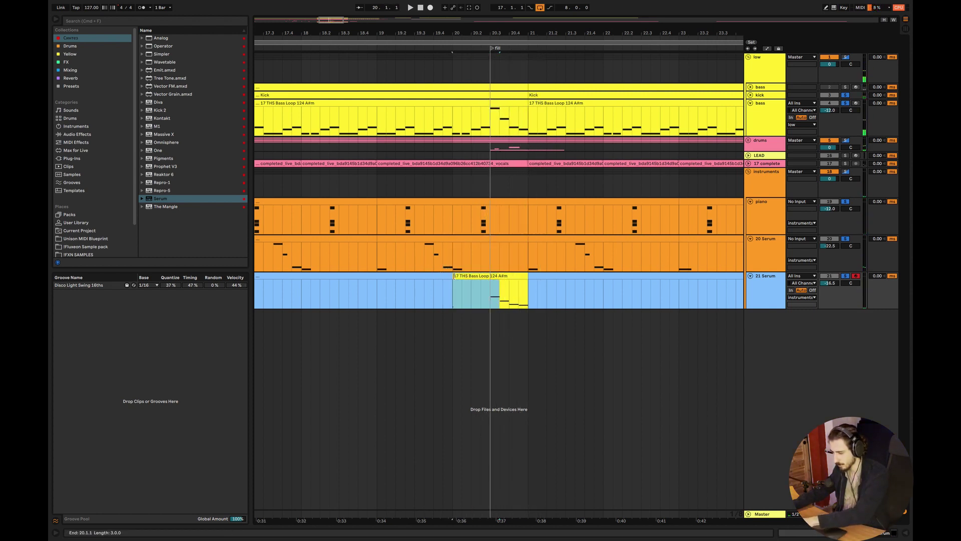
key(Delete)
click(481, 288)
drag(513, 293, 450, 277)
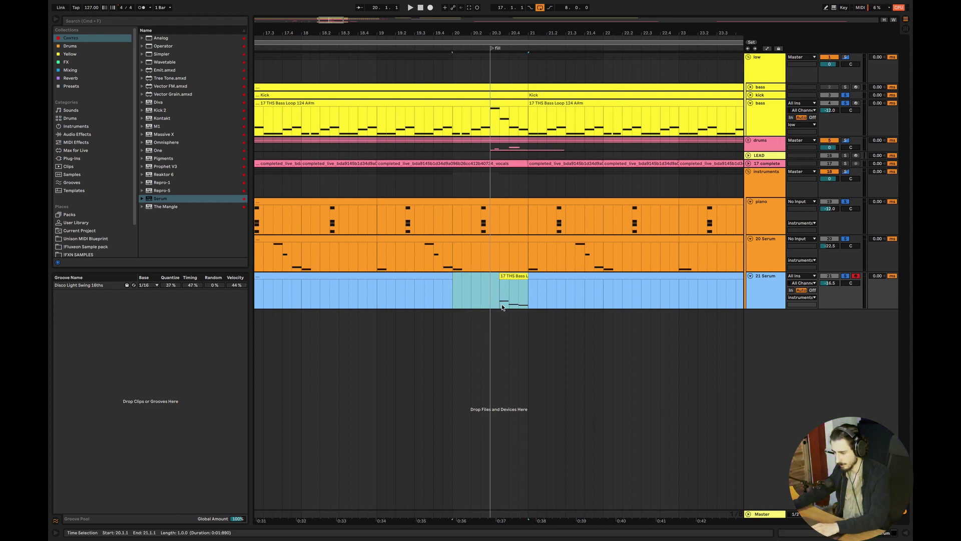
click(501, 278)
drag(501, 278, 493, 279)
Delete the F2 note from the 21 Serum fill clip and play the fill from 20.3.1.
double_click(497, 277)
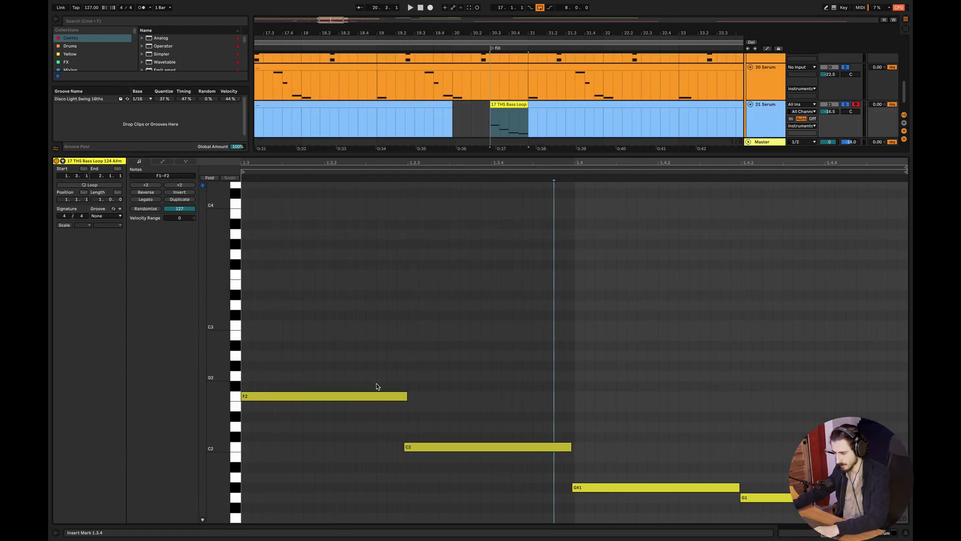
double_click(369, 396)
click(906, 534)
click(423, 298)
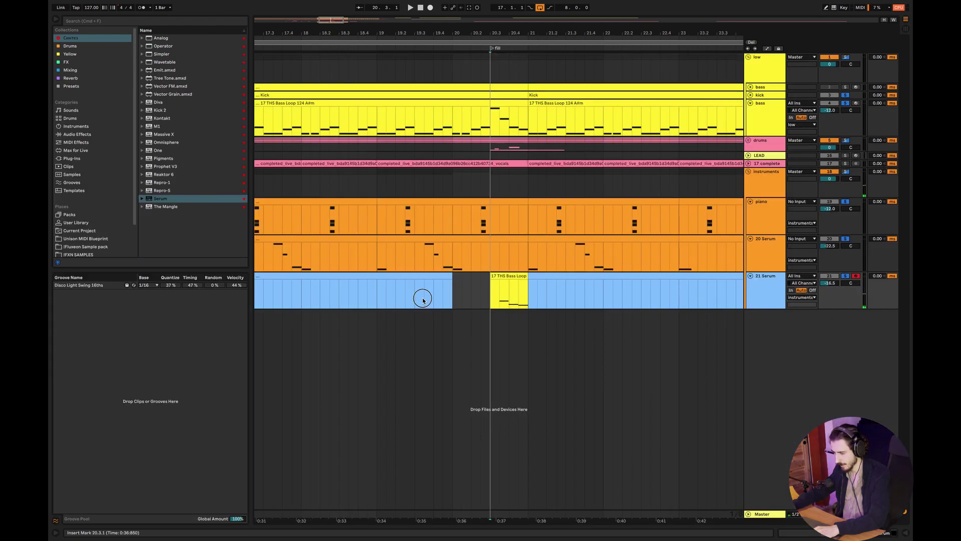
key(space)
click(489, 320)
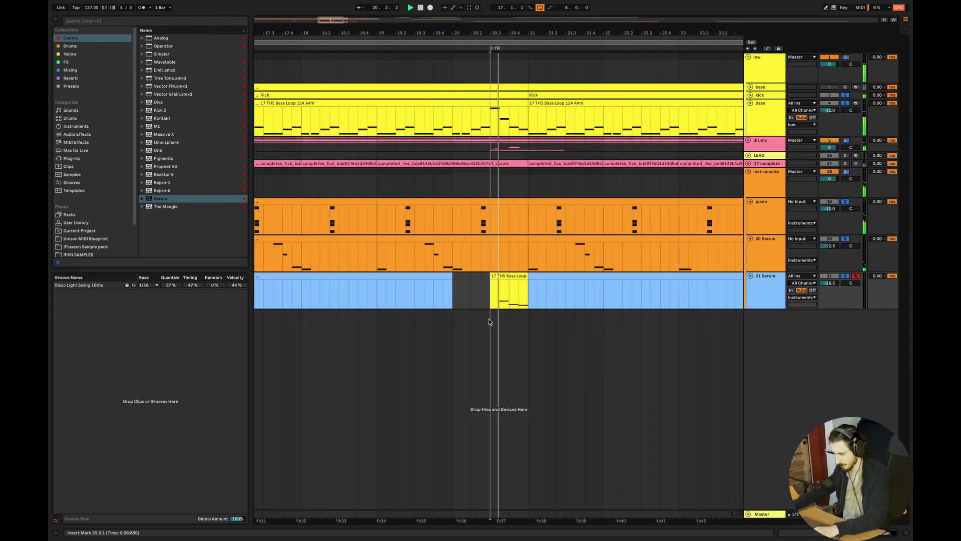
Consolidate 17.1.1 to 21.1.1 on the 21 Serum track into one clip and duplicate it across 21.1.1 to 25.1.1.
scroll(482, 279, down, 5)
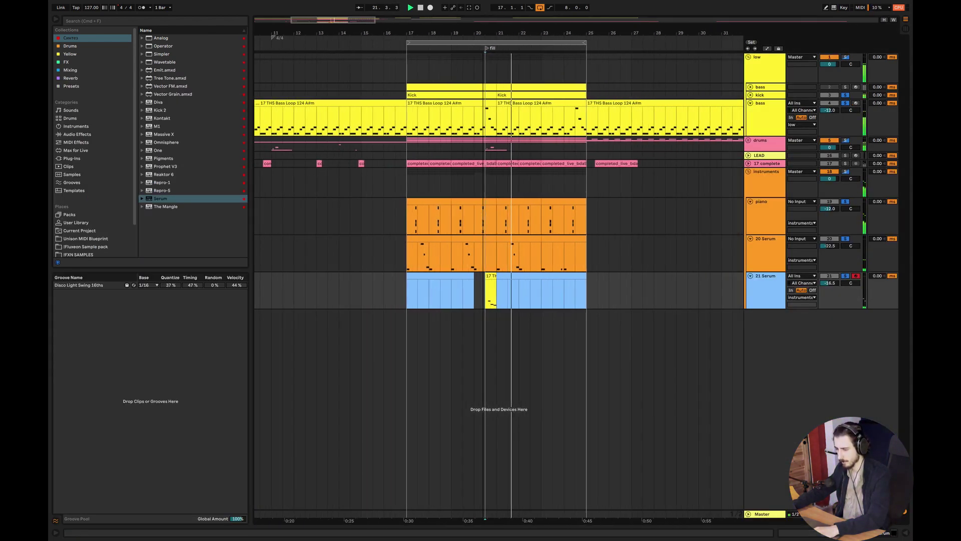
scroll(482, 277, up, 3)
drag(481, 281, 361, 270)
key(super+d)
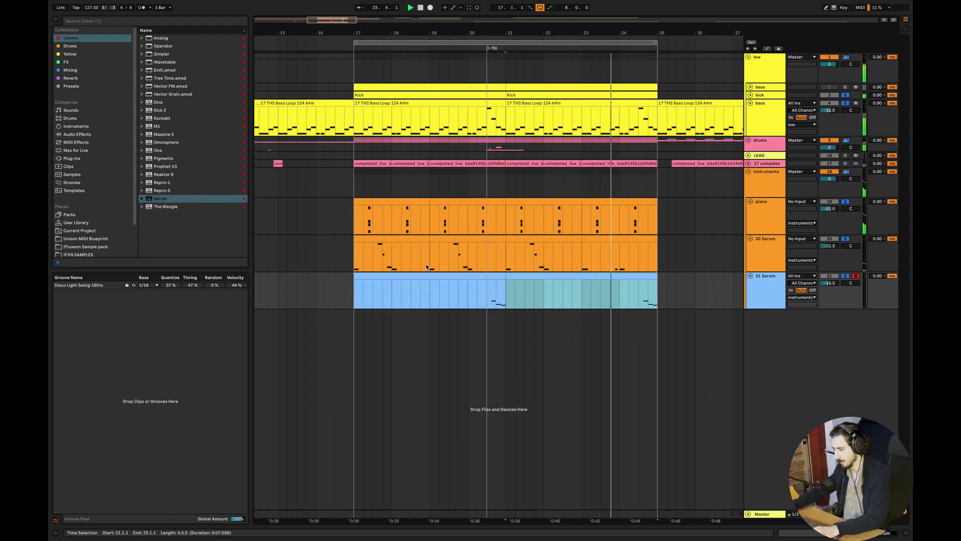
click(555, 239)
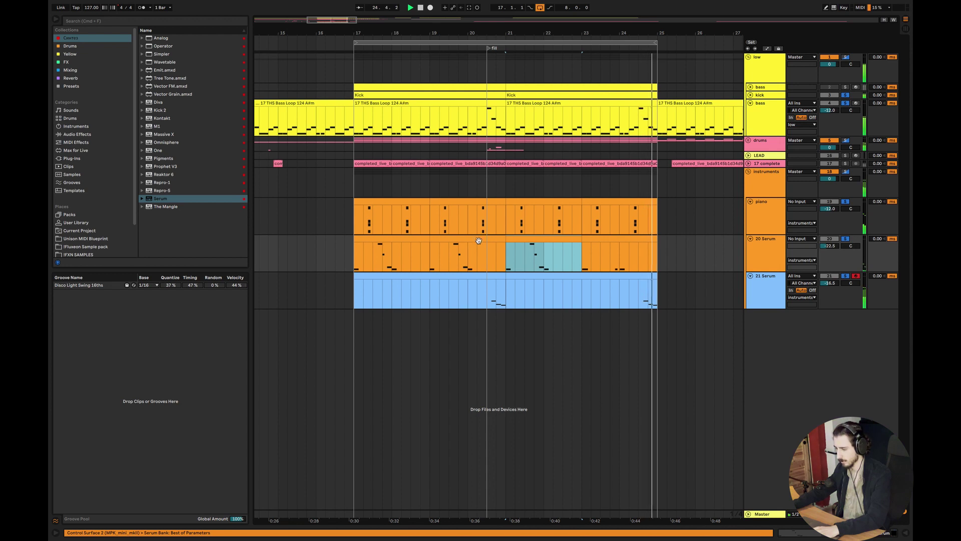
Rename the 21 Serum track as "lead 2".
click(778, 303)
key(super+r)
key(BackSpace)
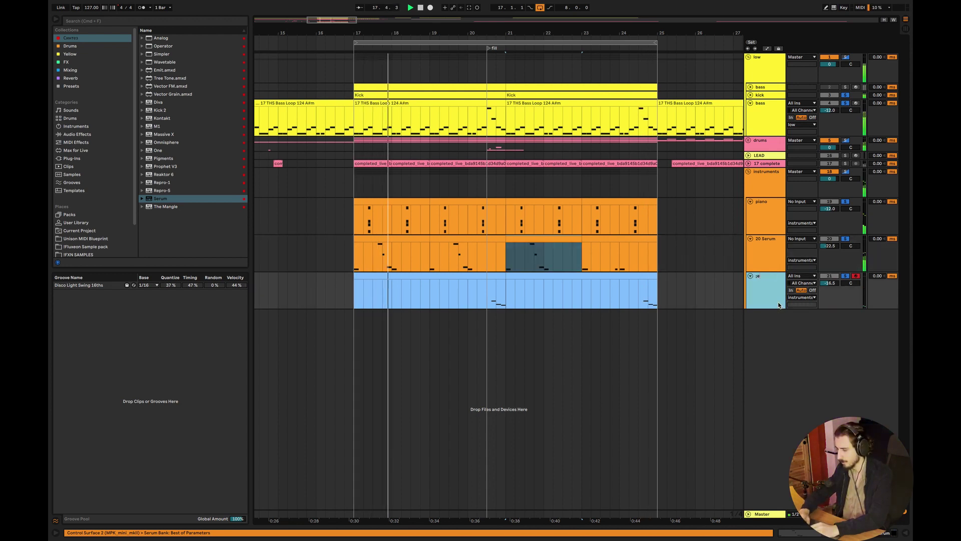
text(lead 2)
key(Return)
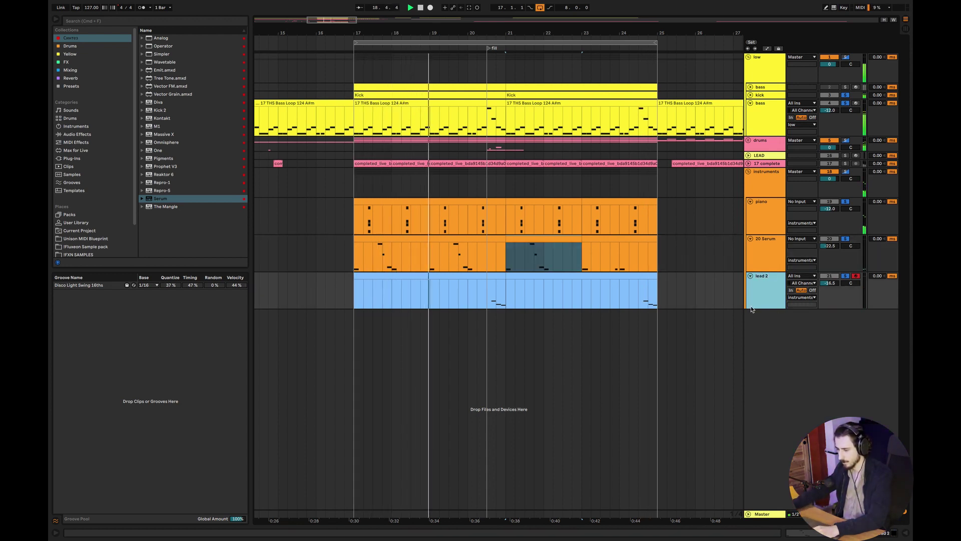
click(478, 291)
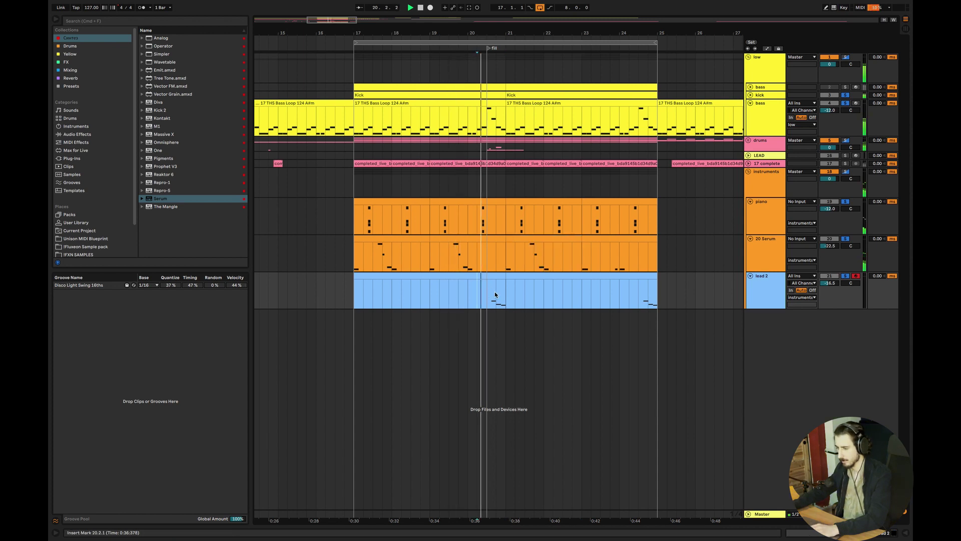
Assign the Instruments group's track color to all of its grouped tracks and clips.
right_click(766, 191)
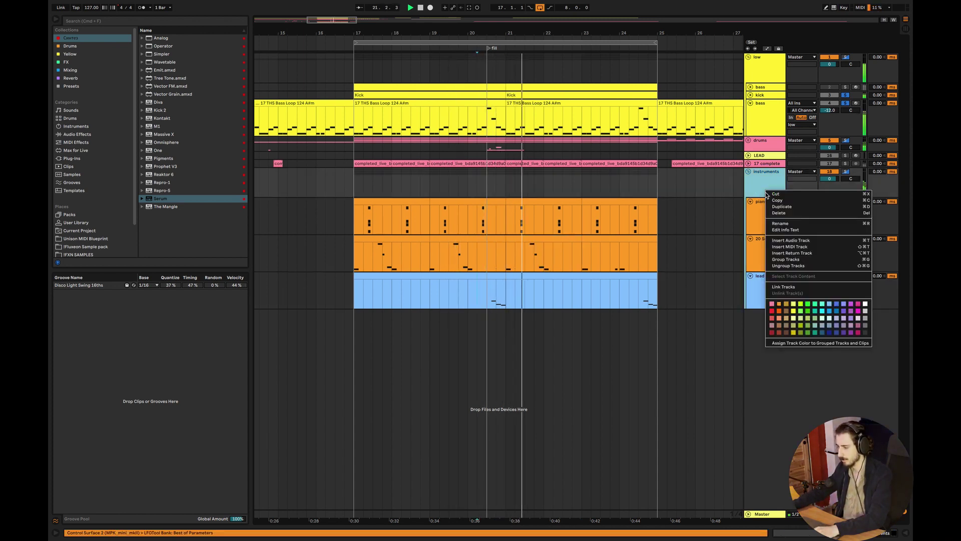
click(779, 344)
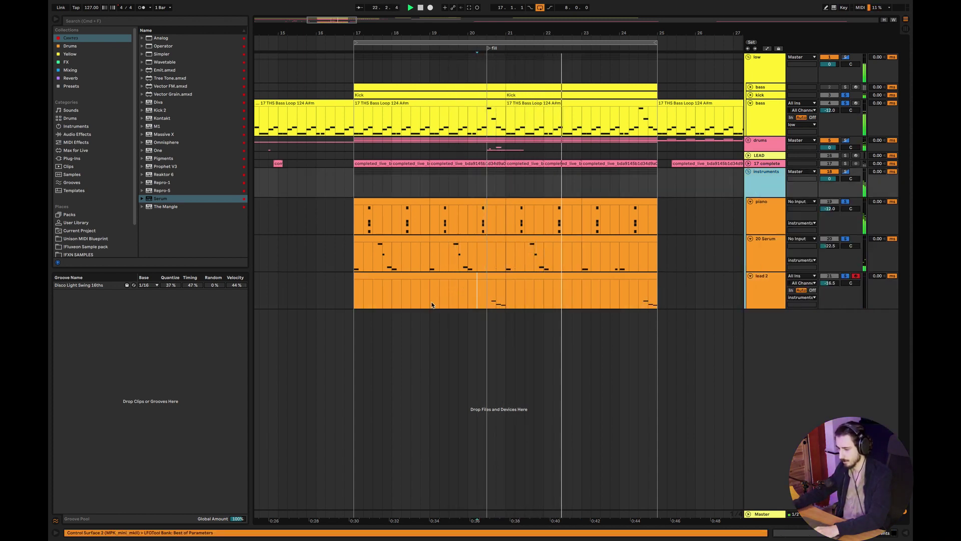
click(356, 299)
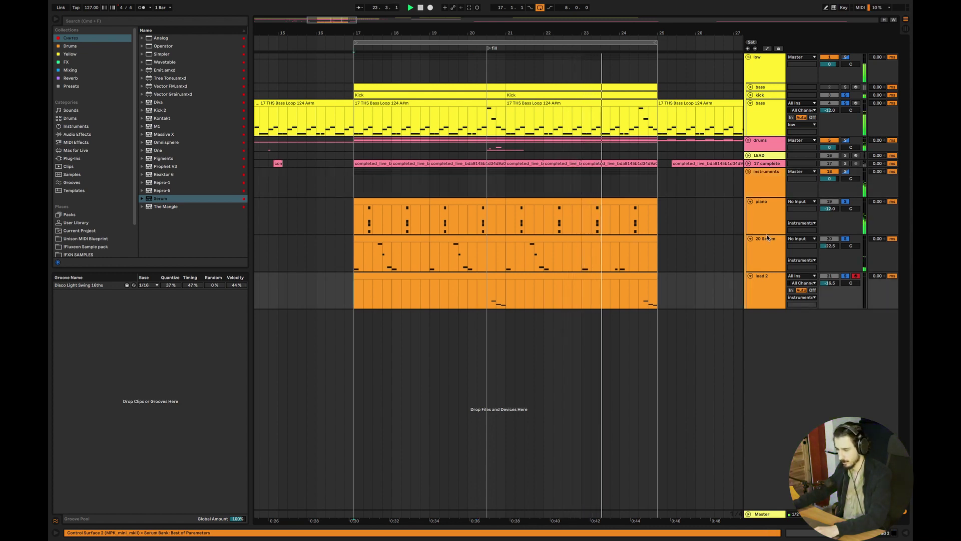
Duplicate the 20 Serum clip from 19.1.1 to 21.1.1, and repeat the piano's first two-bar clip three times up to 25.1.1.
click(447, 239)
key(super+d)
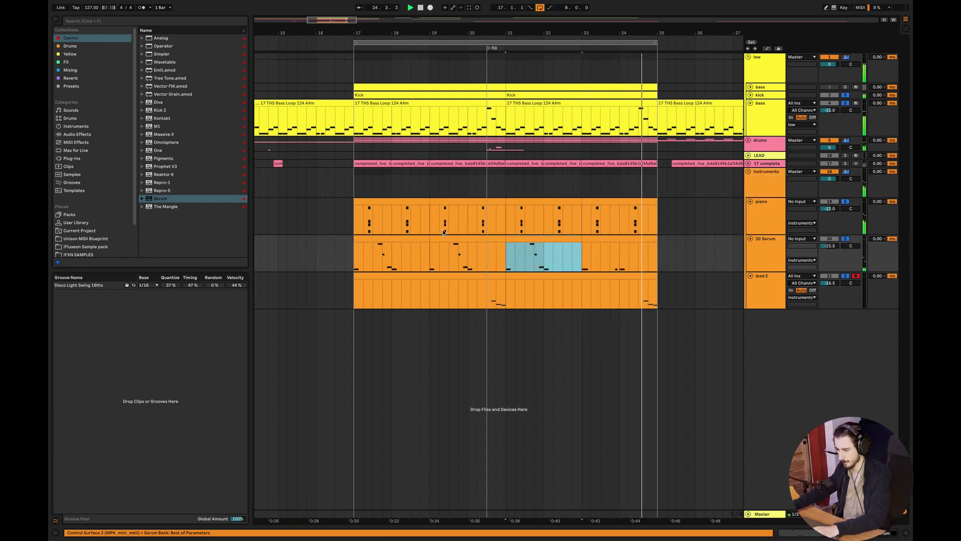
click(411, 201)
key(super+d)
key(super+d)
key(super+d)
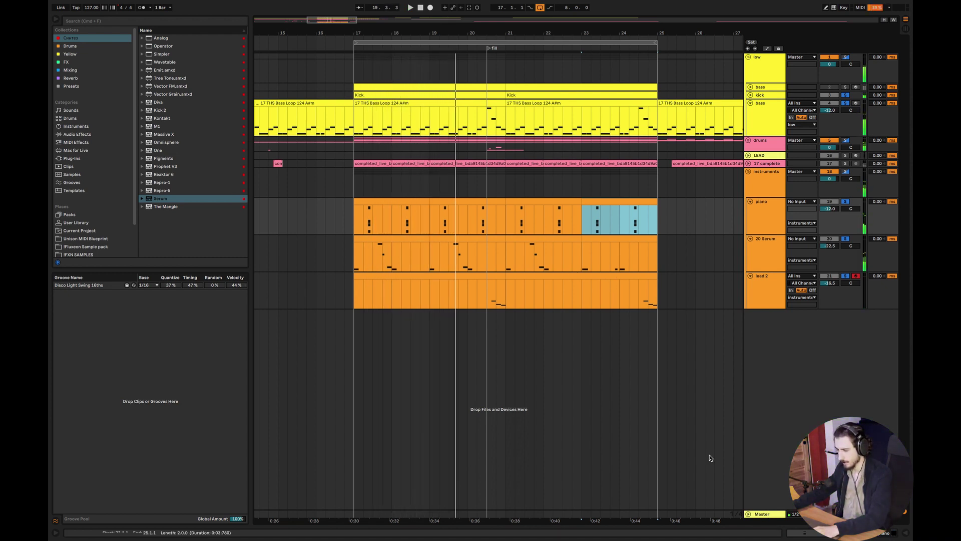
click(449, 303)
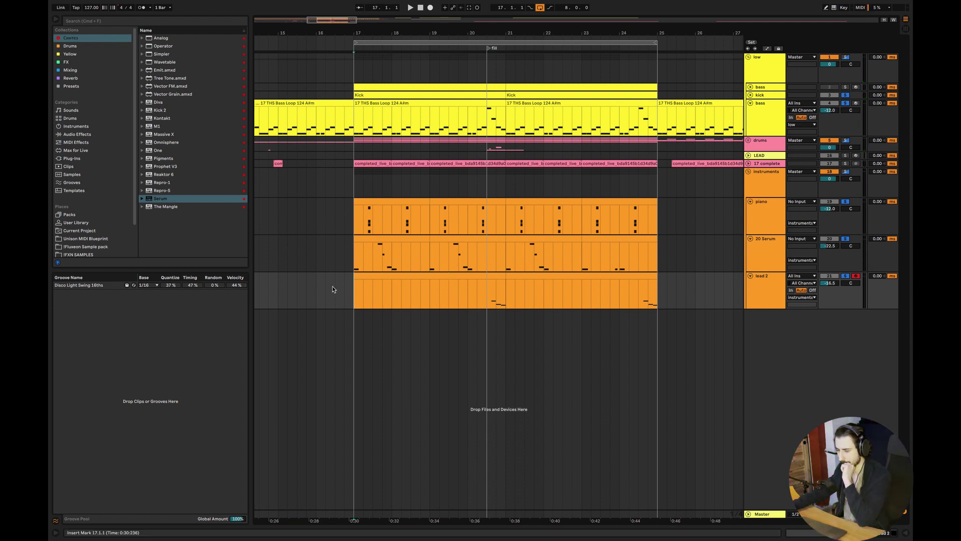
Browse the Drums collection to the 128 vocal loops in Tech House, SM White Label - 90s Deep House & Garage, widening the browser.
click(70, 46)
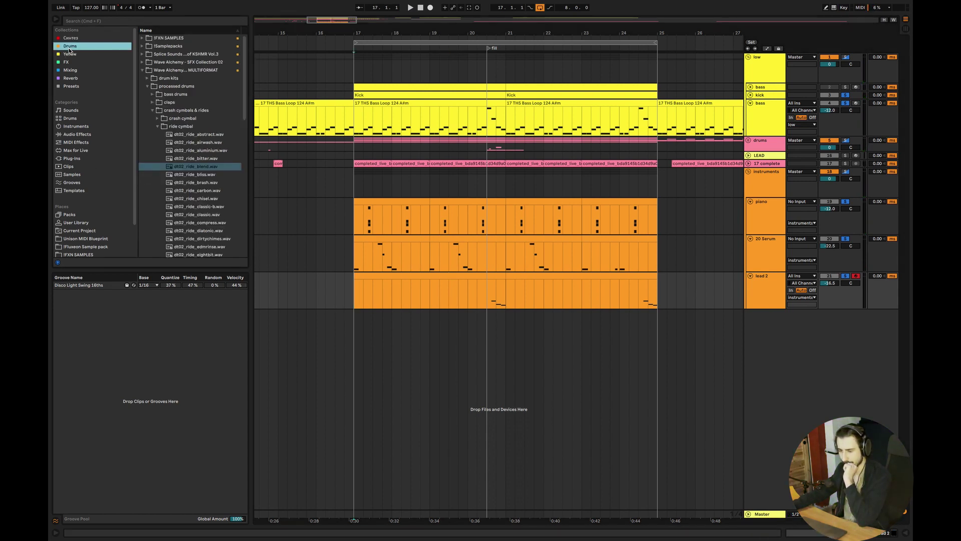
click(148, 72)
click(143, 47)
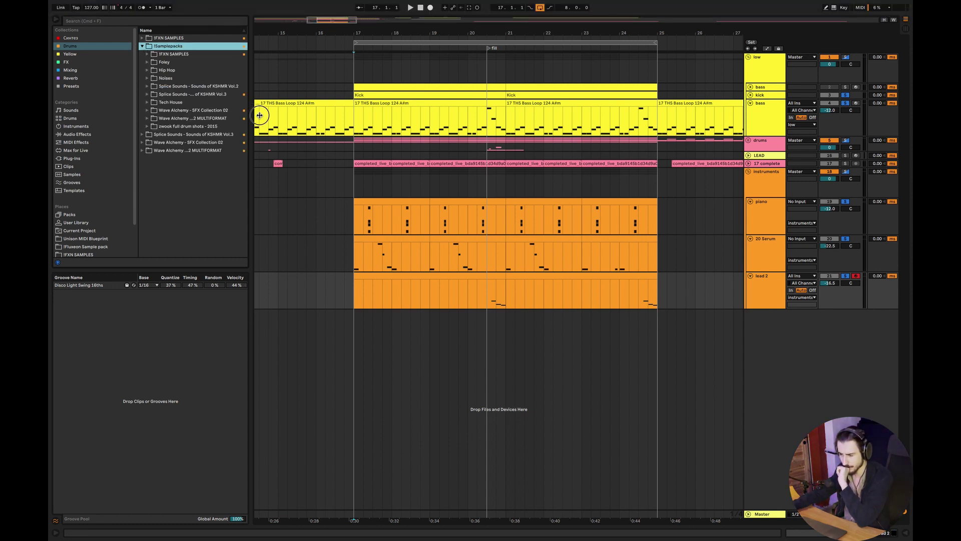
drag(248, 113, 349, 113)
click(147, 102)
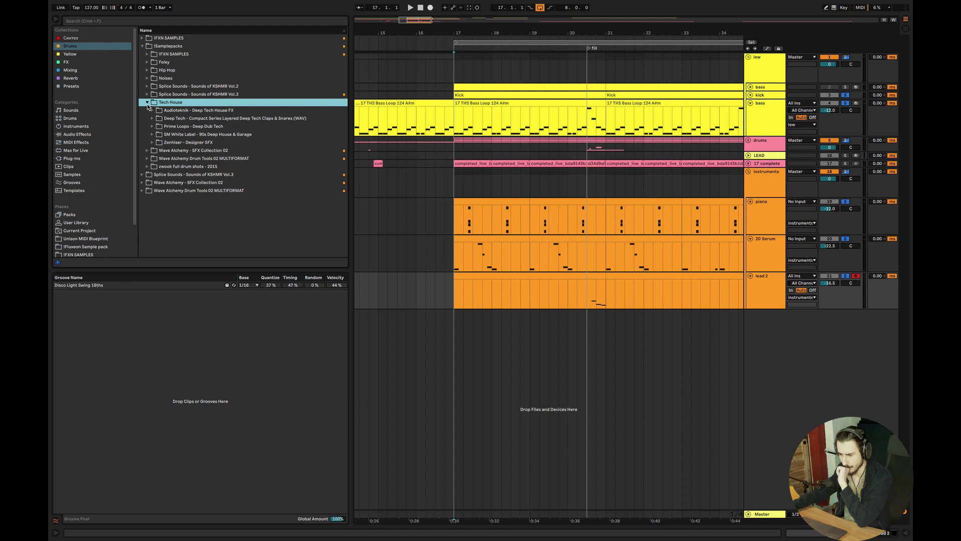
click(153, 136)
click(158, 216)
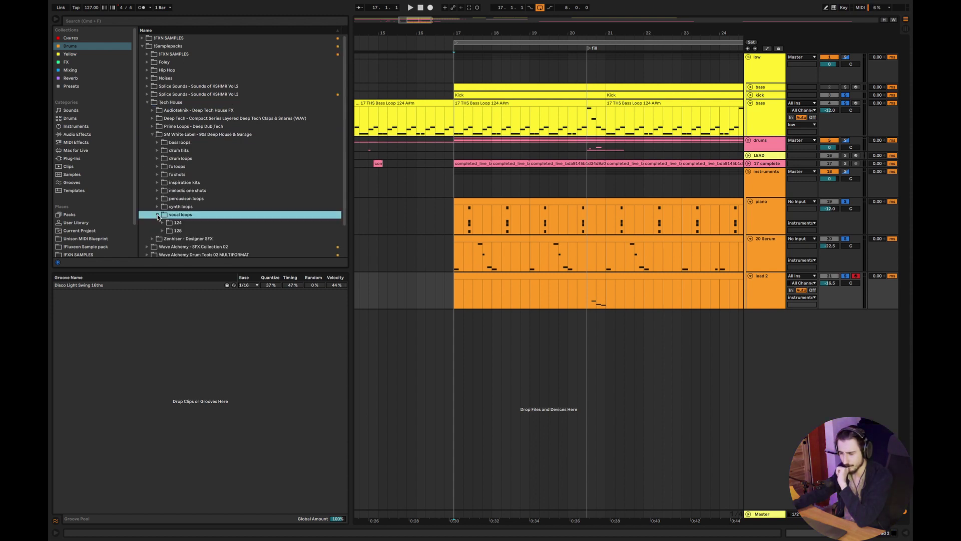
scroll(200, 175, down, 2)
click(162, 197)
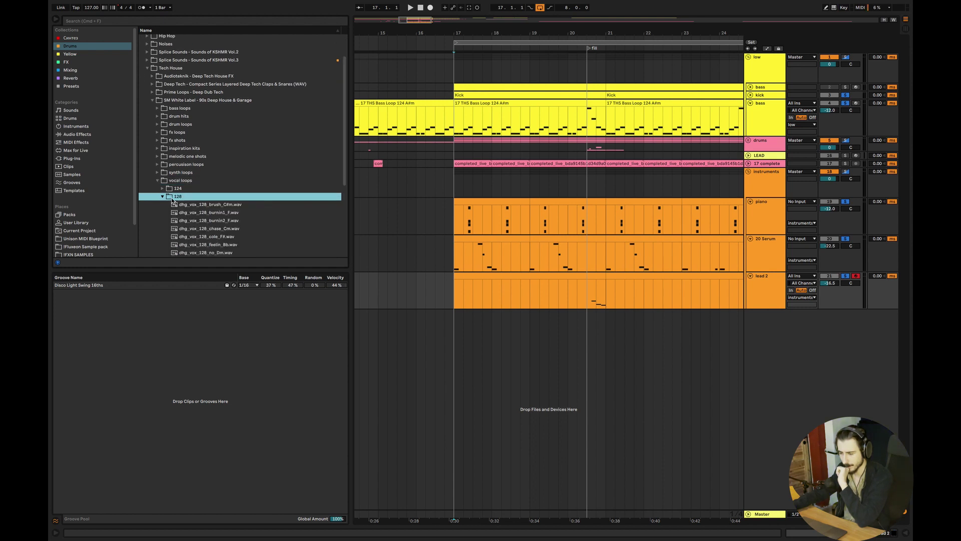
Audition the two burnin vocal loops, place dhg_vox_128_burnin1_F on a new audio track at 17.1.1, and play it.
click(224, 214)
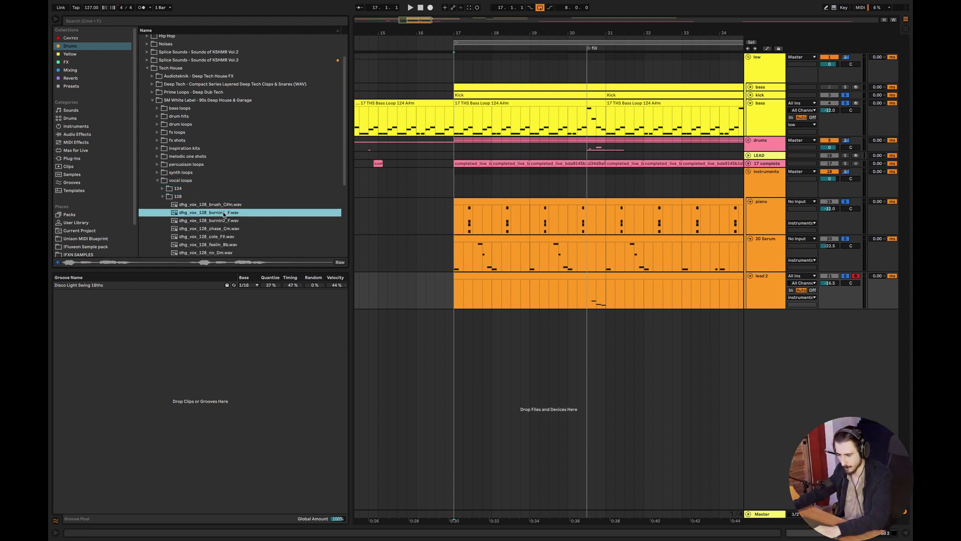
click(231, 222)
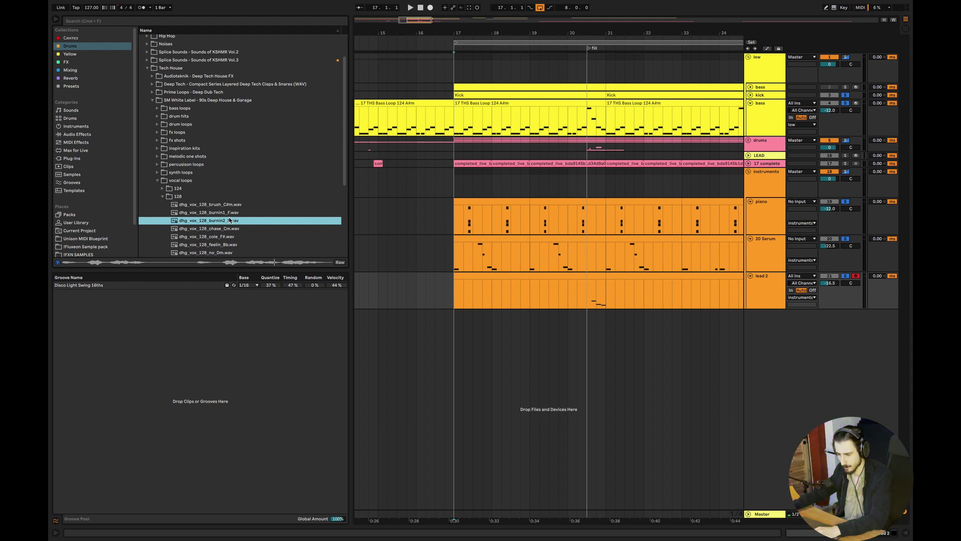
key(Up)
key(Down)
drag(213, 213, 454, 328)
click(425, 336)
key(space)
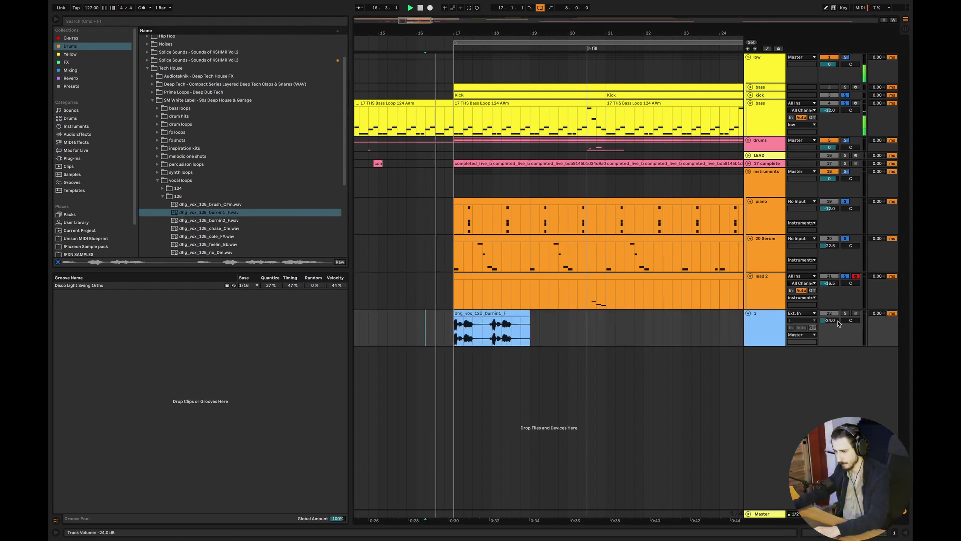
Try a project tempo of 124 BPM.
text(124)
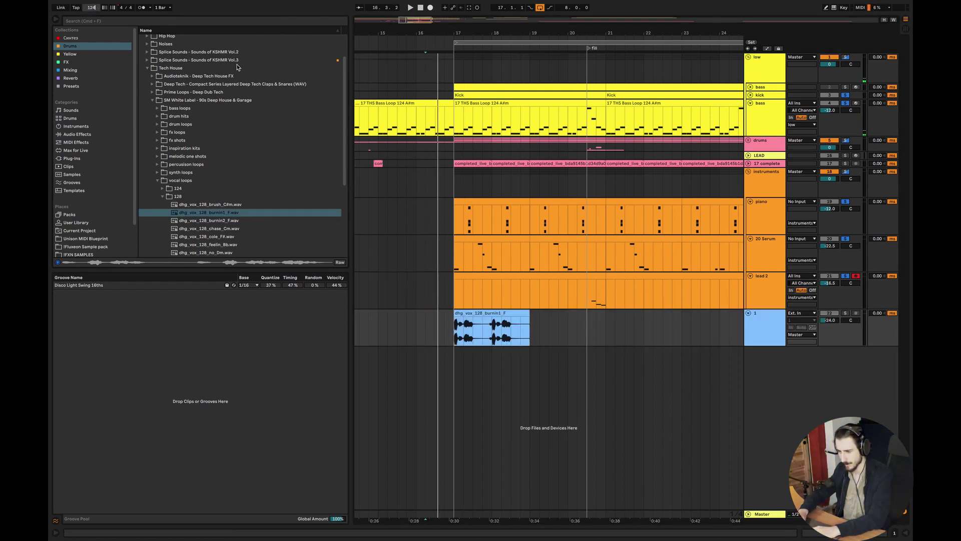
key(Return)
click(418, 311)
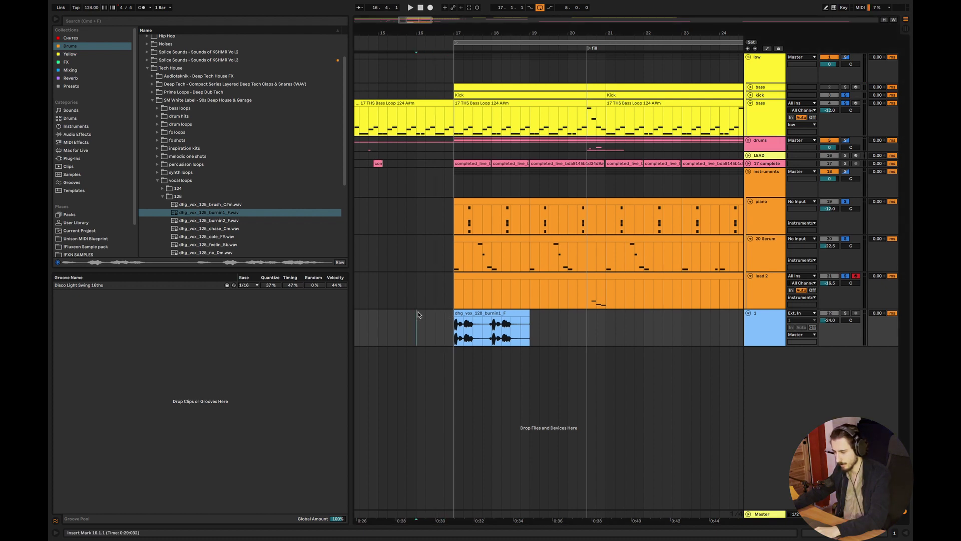
Set the project tempo to 128 BPM.
click(459, 335)
text(12)
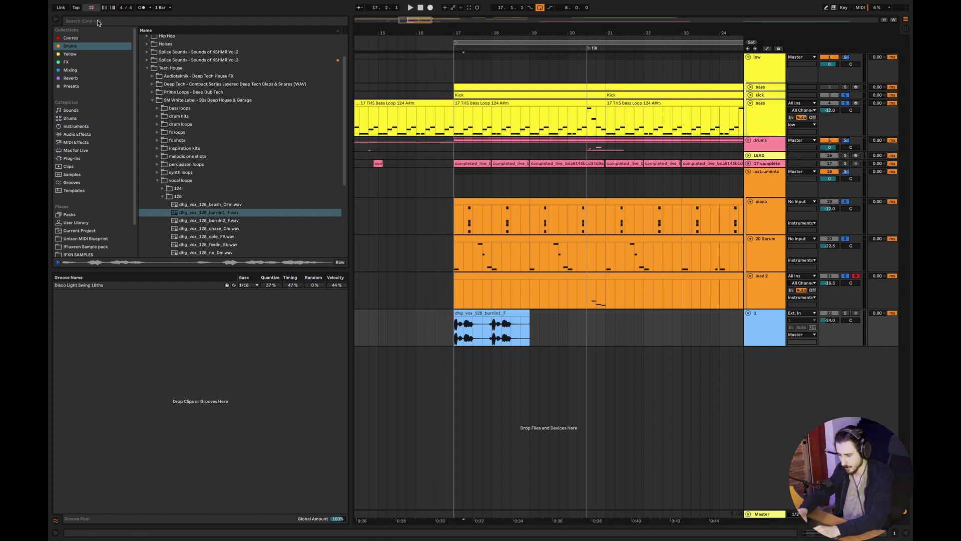
text(8)
click(416, 326)
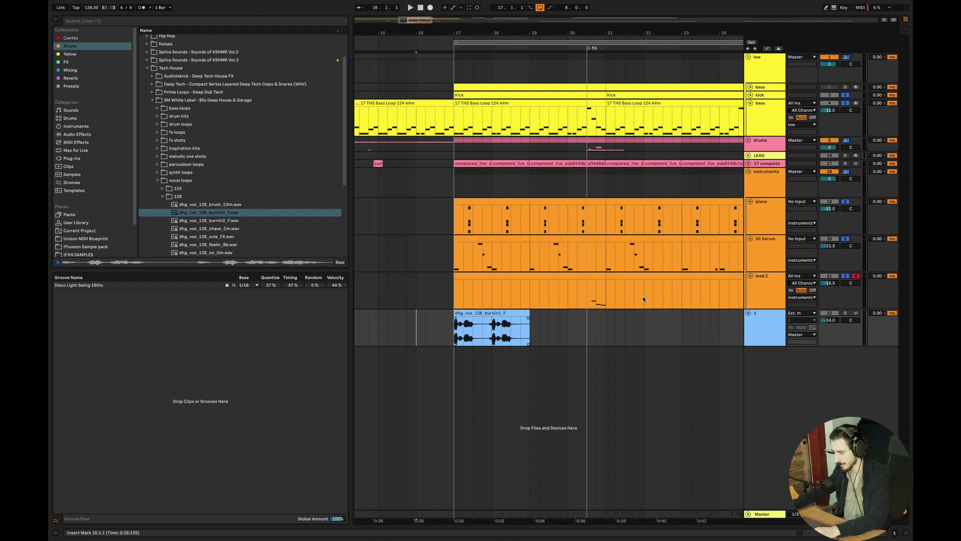
Clear the track solos, move the vocal track into the Instruments group, and play from 16.1.1.
click(831, 278)
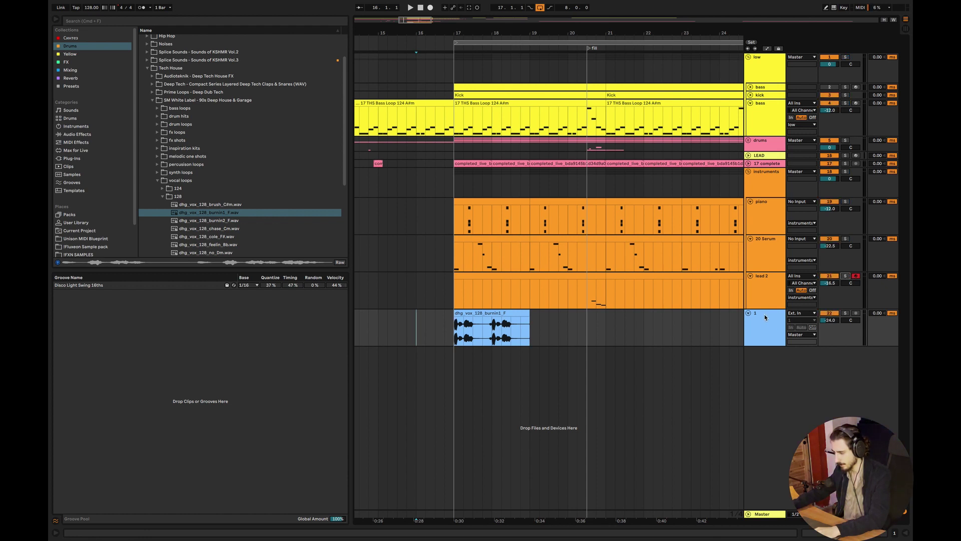
drag(766, 317, 754, 303)
click(415, 320)
key(space)
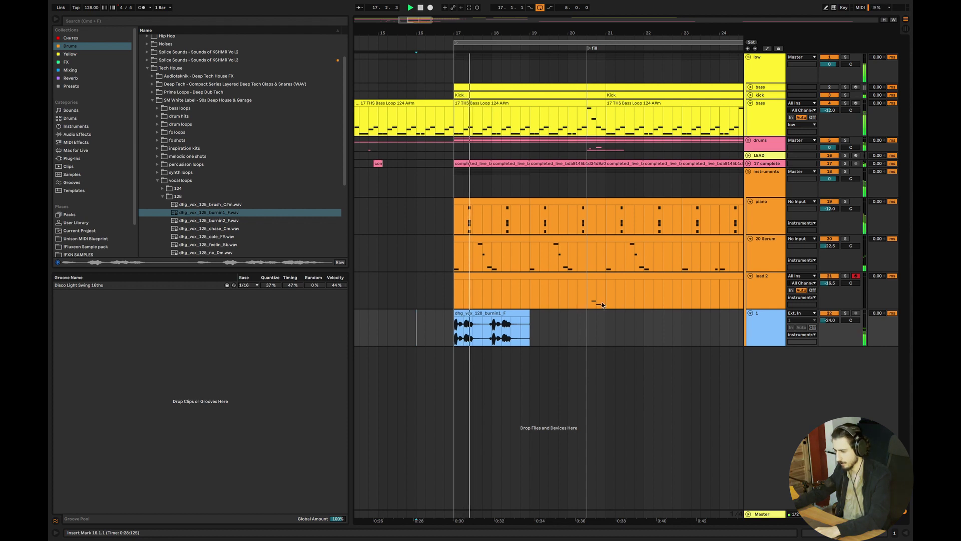
Turn off the 17 complete track and duplicate the burnin1 vocal clip to 19.1.1, stopping playback.
click(825, 165)
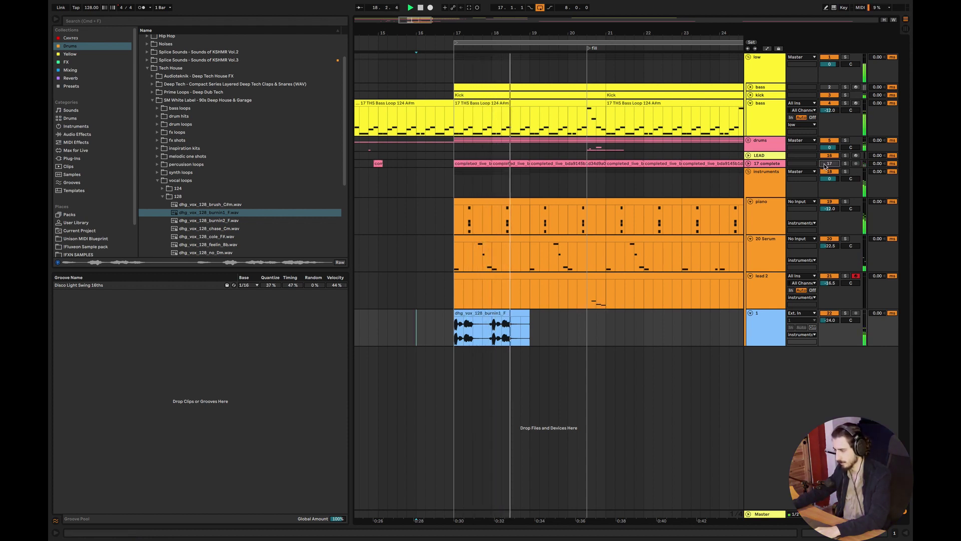
click(503, 324)
key(ctrl+d)
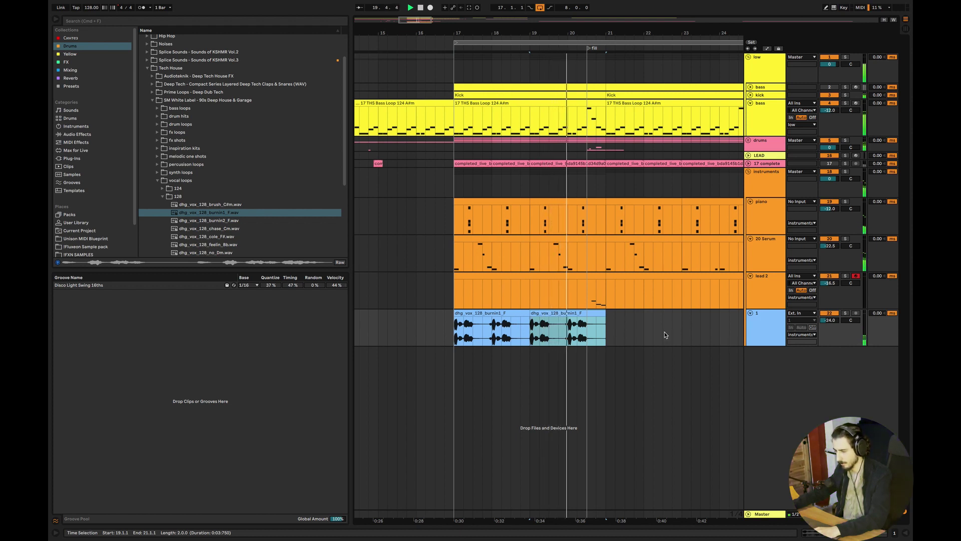
key(space)
Replace the first vocal clip at 17.1.1 with dhg_vox_128_burnin2_F and play from 16.4.1.
drag(233, 221, 457, 329)
click(443, 329)
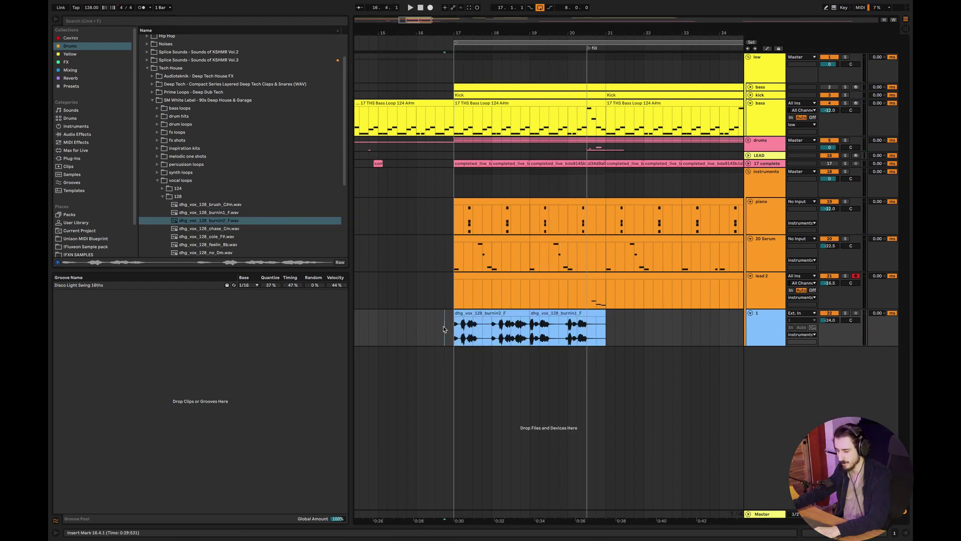
key(space)
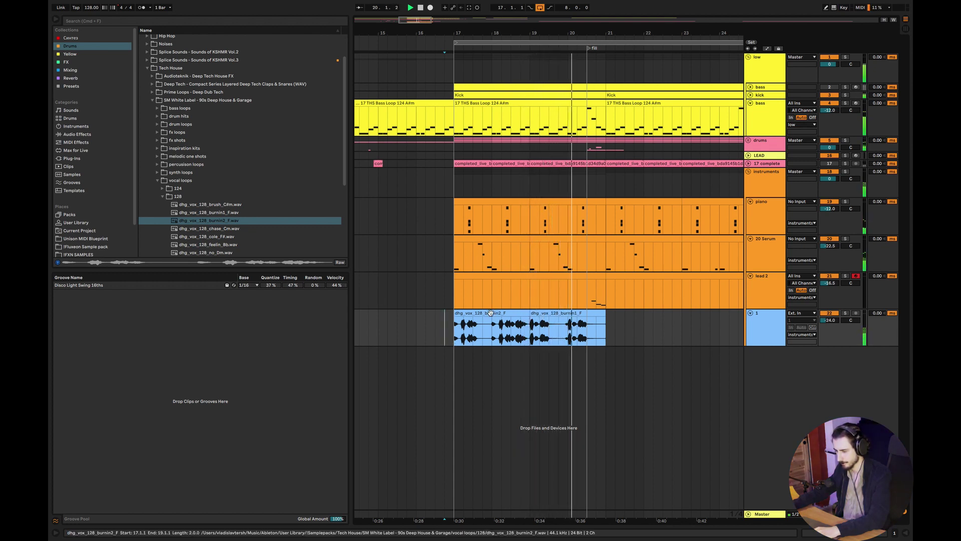
Try the dhg_vox_128_chase_Cm loop in place of the first vocal clip at 17.1.1, listening with the groove.
drag(219, 222, 456, 327)
key(space)
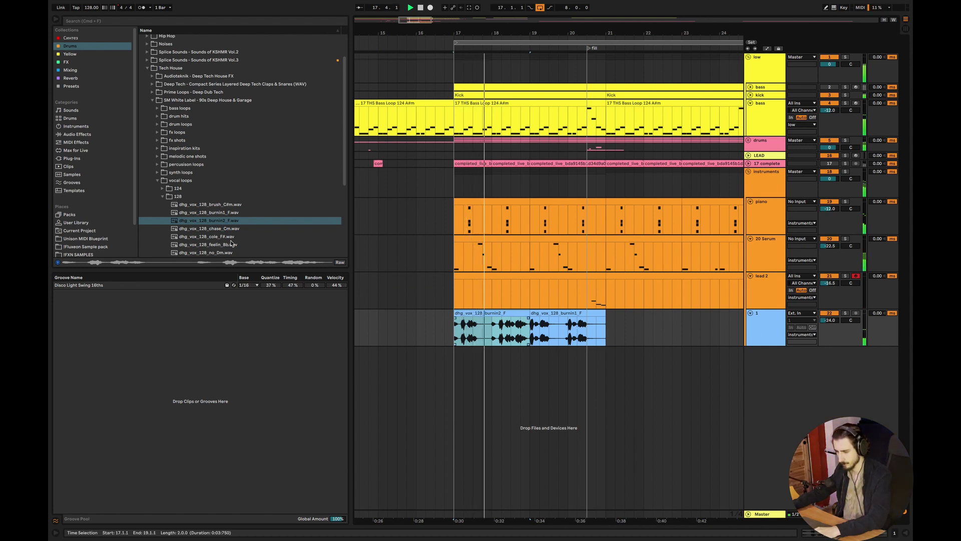
click(218, 229)
drag(214, 231, 455, 326)
key(space)
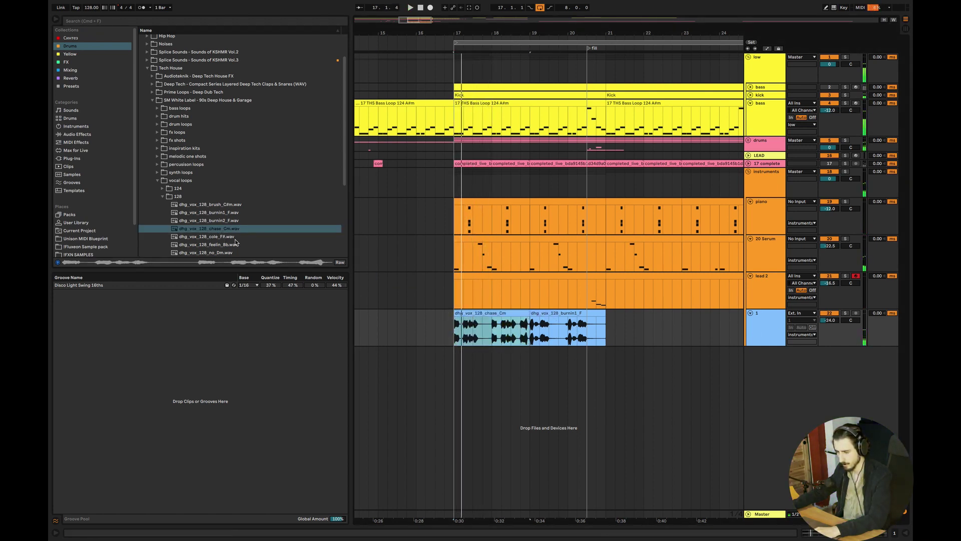
Try the dhg_vox_128_cole_F# loop as the first vocal clip at 17.1.1 and play from 16.4.1.
click(222, 237)
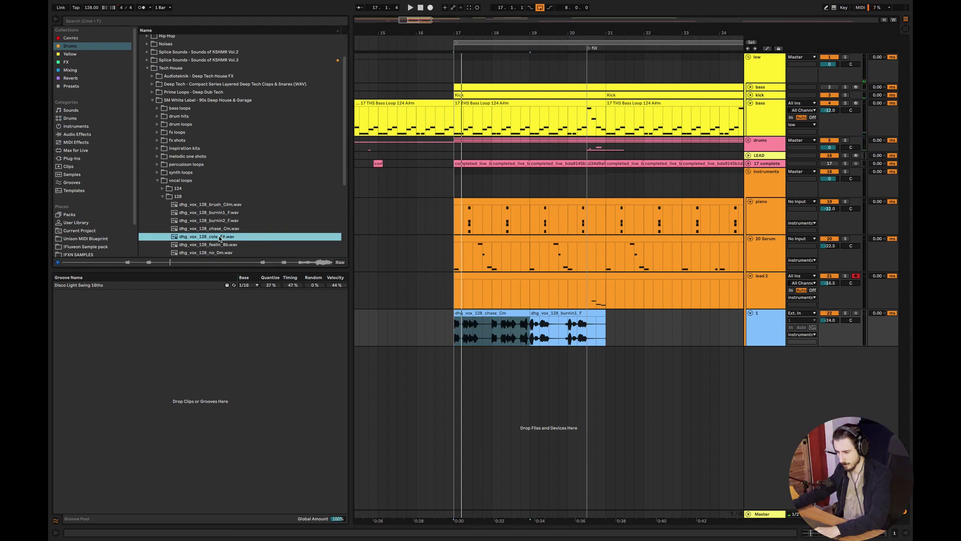
drag(221, 238, 456, 326)
click(443, 326)
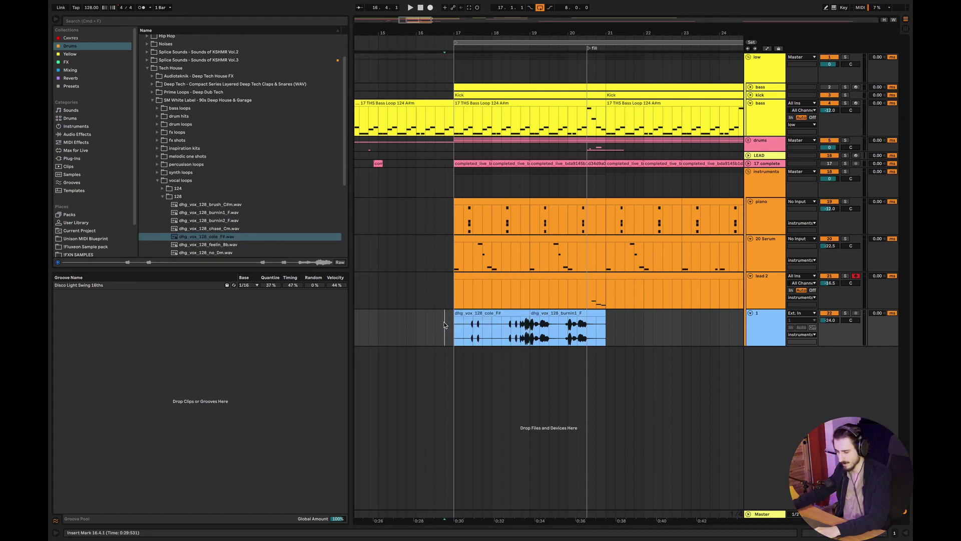
key(space)
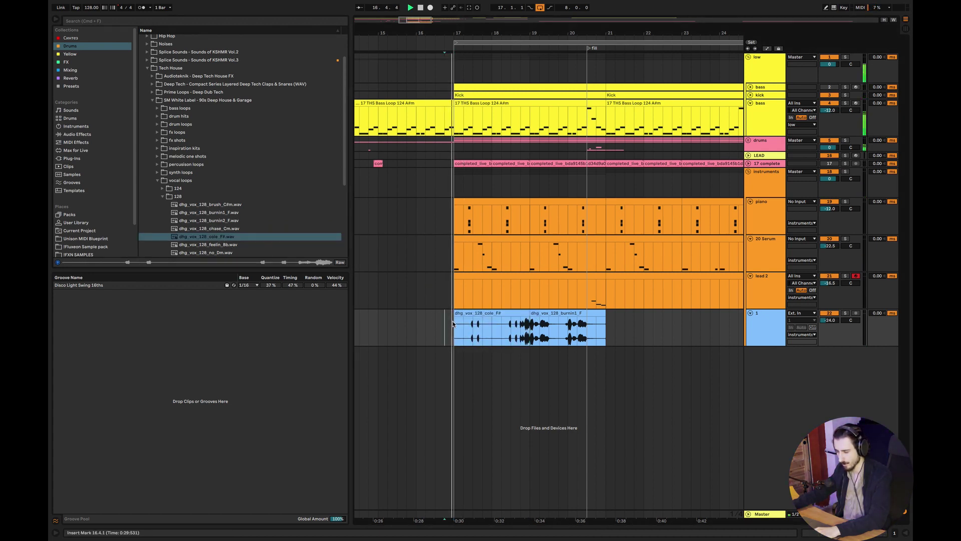
click(514, 314)
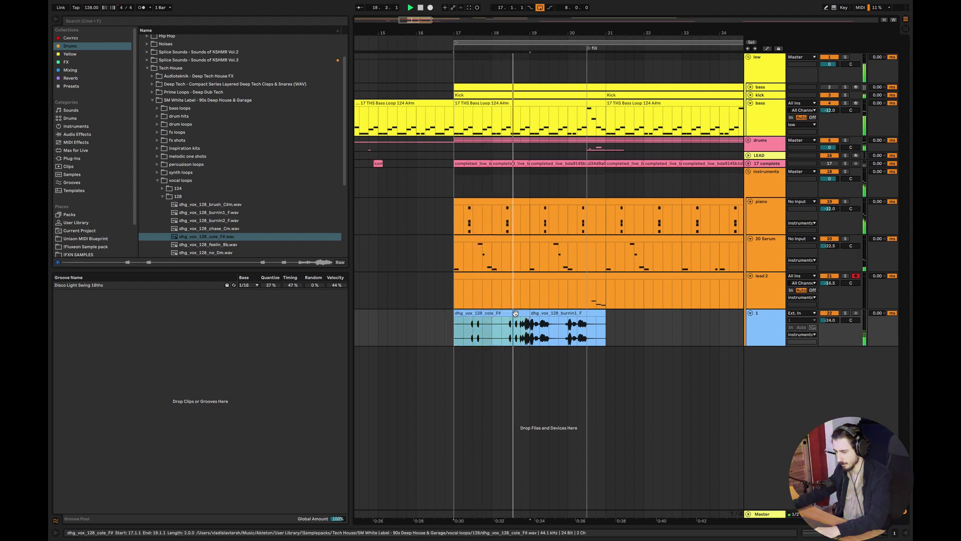
Delete the vocal track, narrow the browser to widen the arrangement, and play from 16.4.1.
click(767, 323)
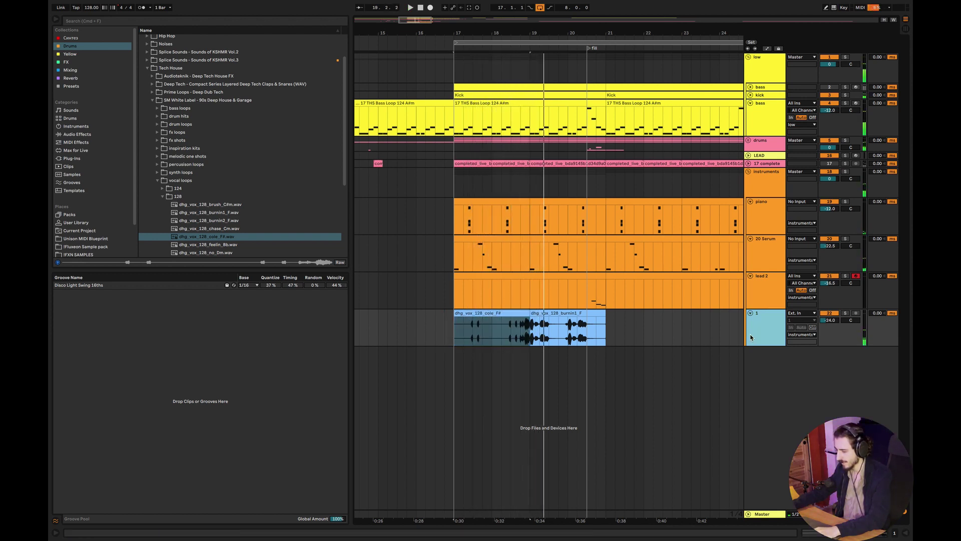
key(Delete)
drag(421, 22, 394, 12)
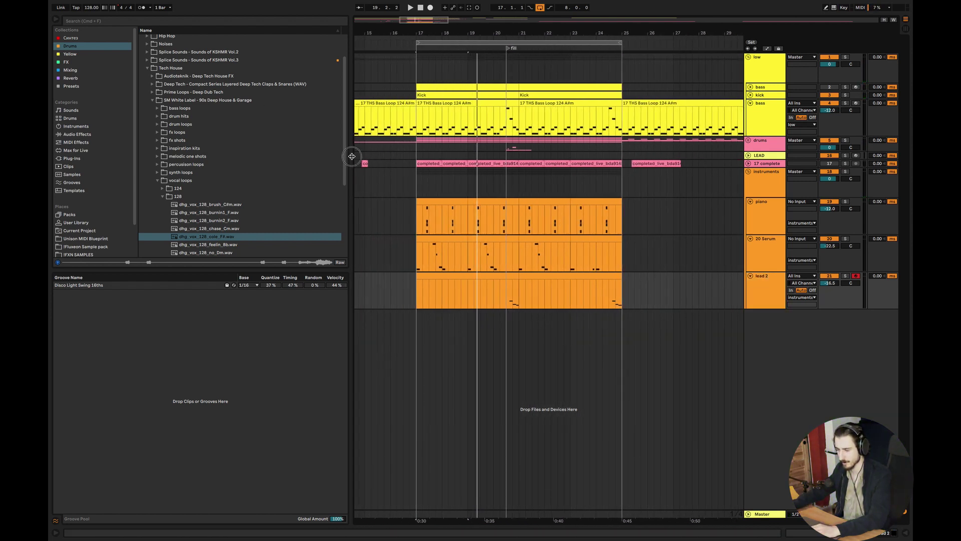
drag(353, 161, 272, 161)
drag(328, 22, 330, 36)
click(339, 282)
key(space)
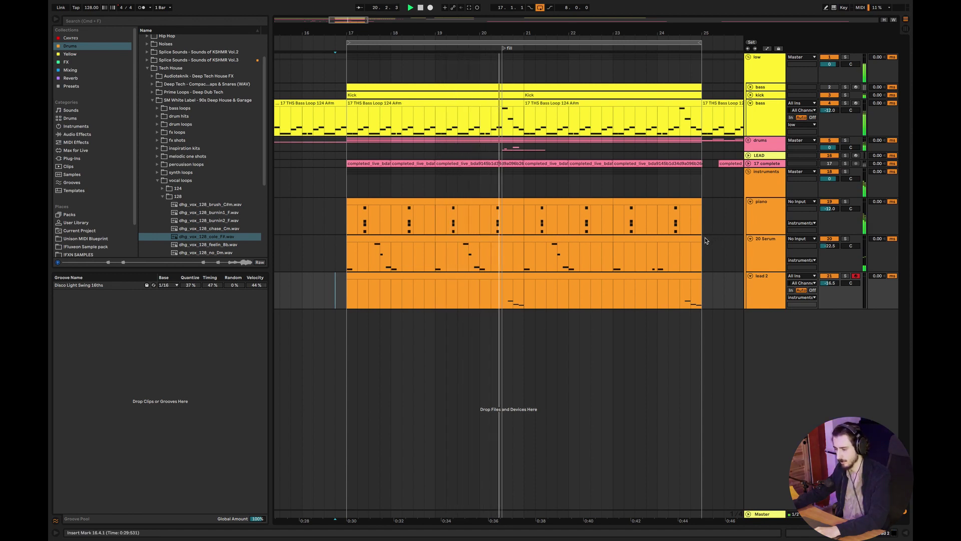
Stop playback and insert a return track below the instrument tracks.
click(477, 303)
double_click(776, 279)
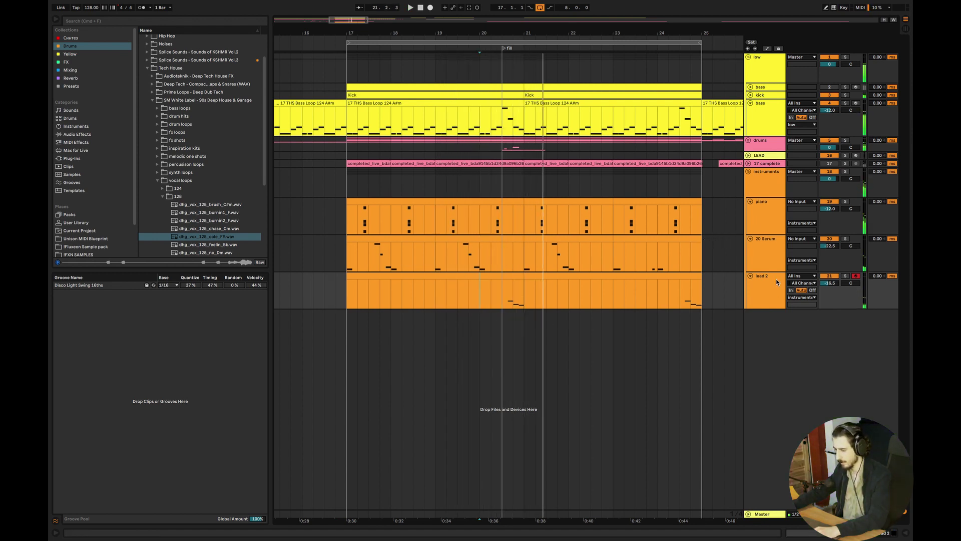
right_click(834, 415)
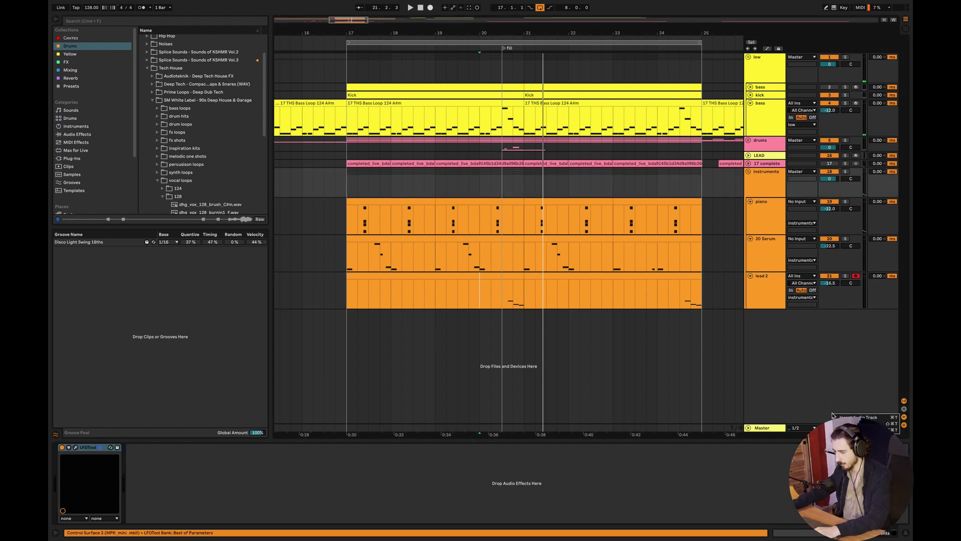
click(861, 429)
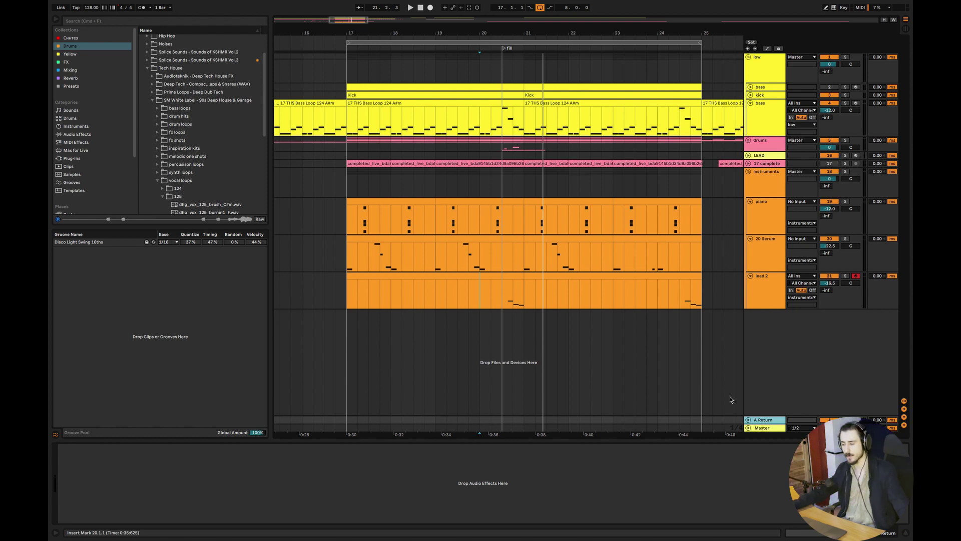
Show the Mixing collection in the browser and rename the new return track to hall.
click(756, 282)
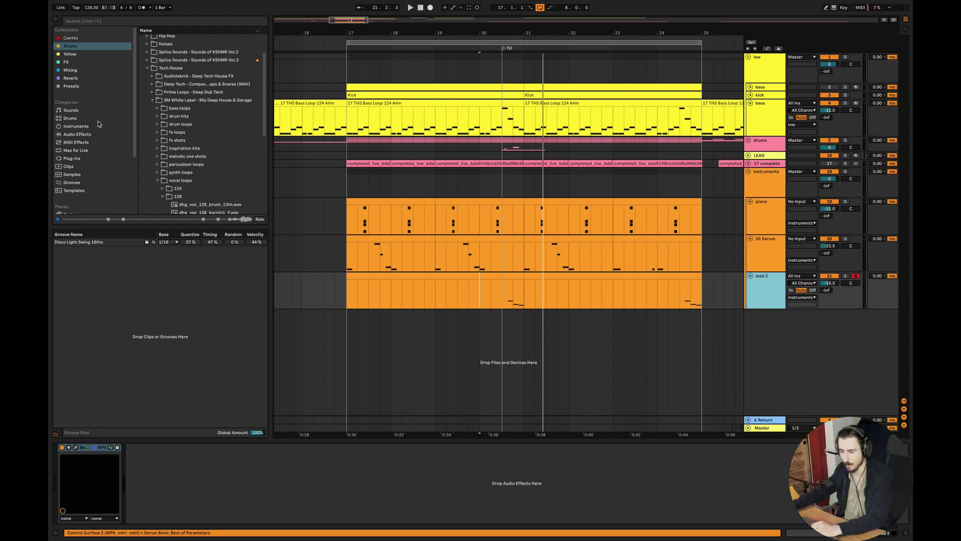
click(70, 70)
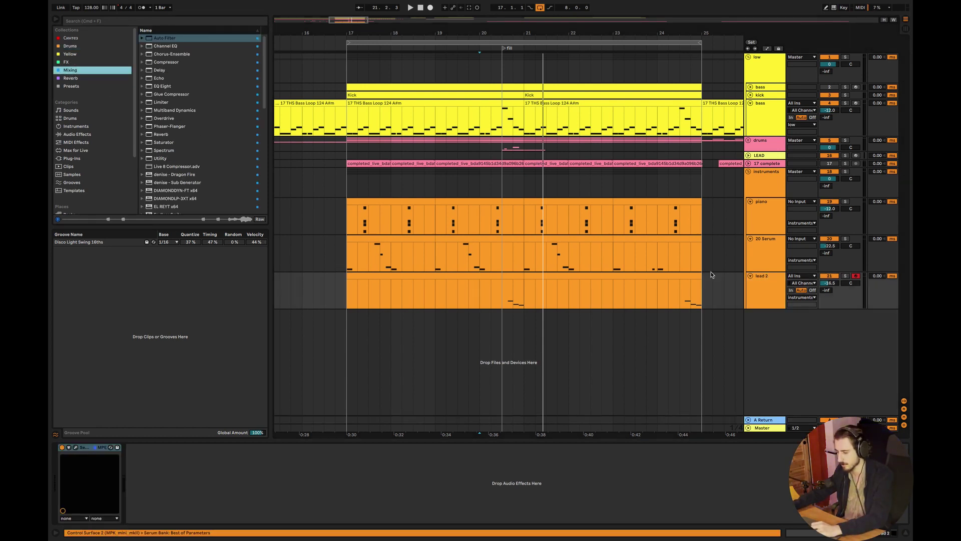
click(771, 282)
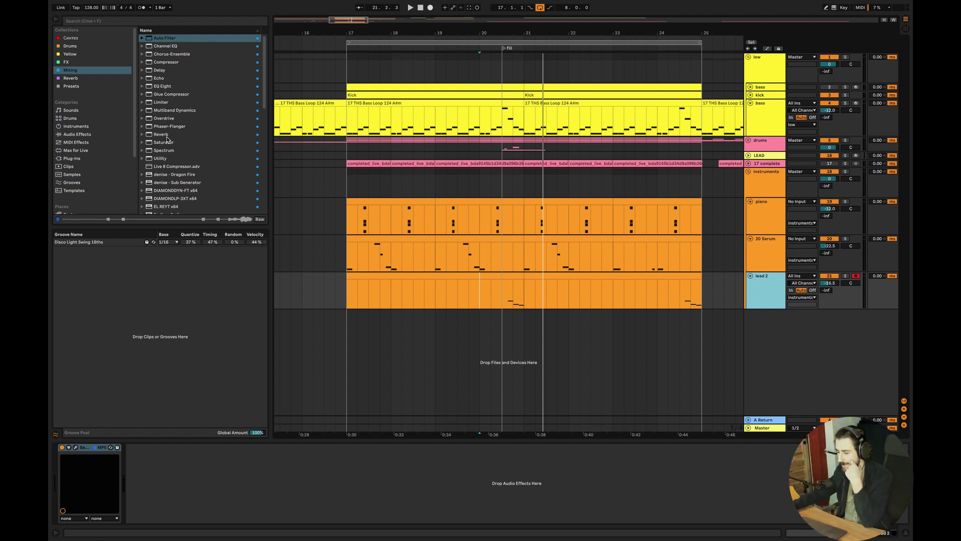
click(760, 419)
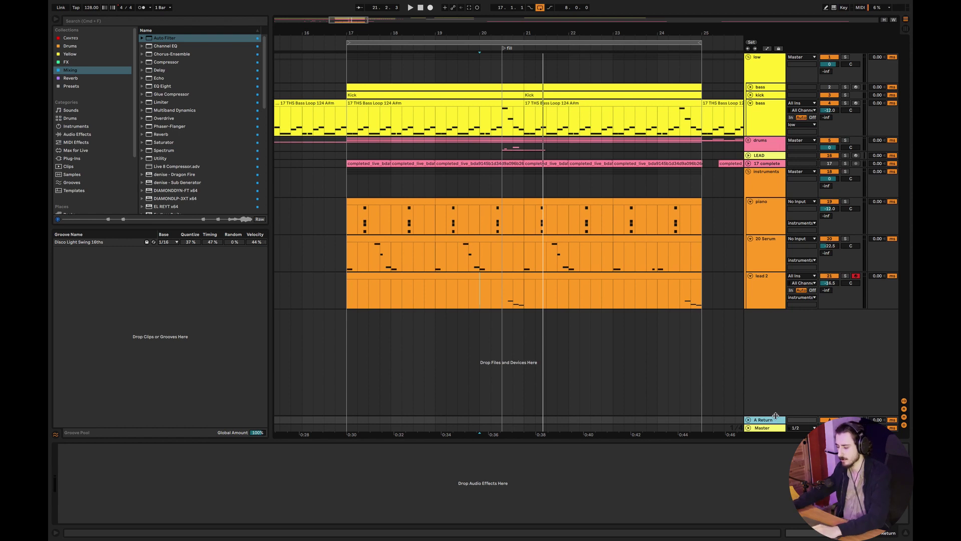
key(super+r)
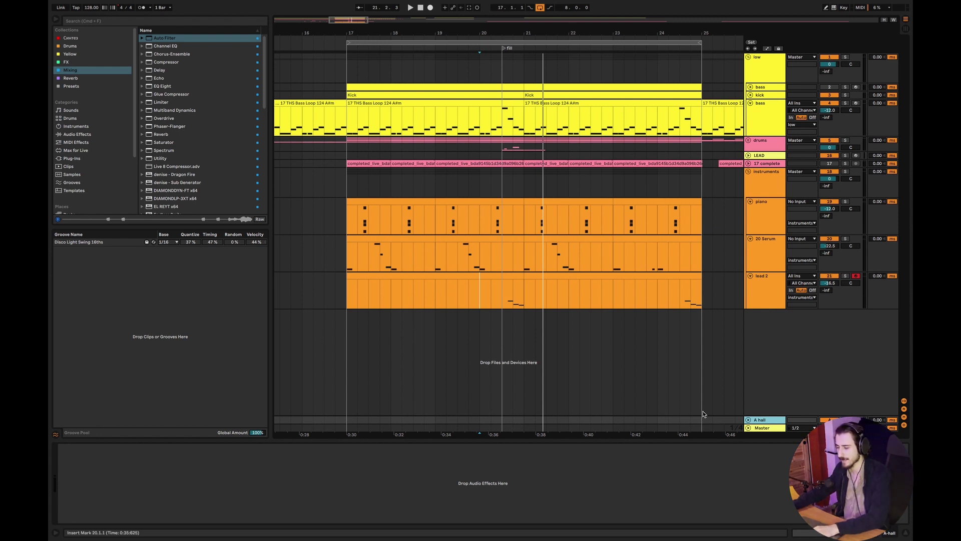
Load Reverb from the Mixing collection onto the hall return track and set its decay time to 2.41 s.
click(64, 71)
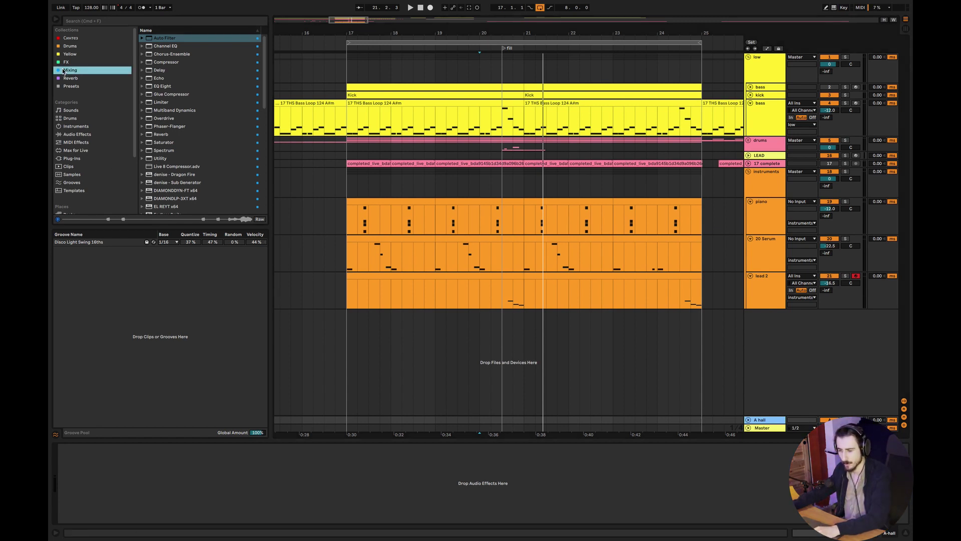
click(161, 136)
click(763, 420)
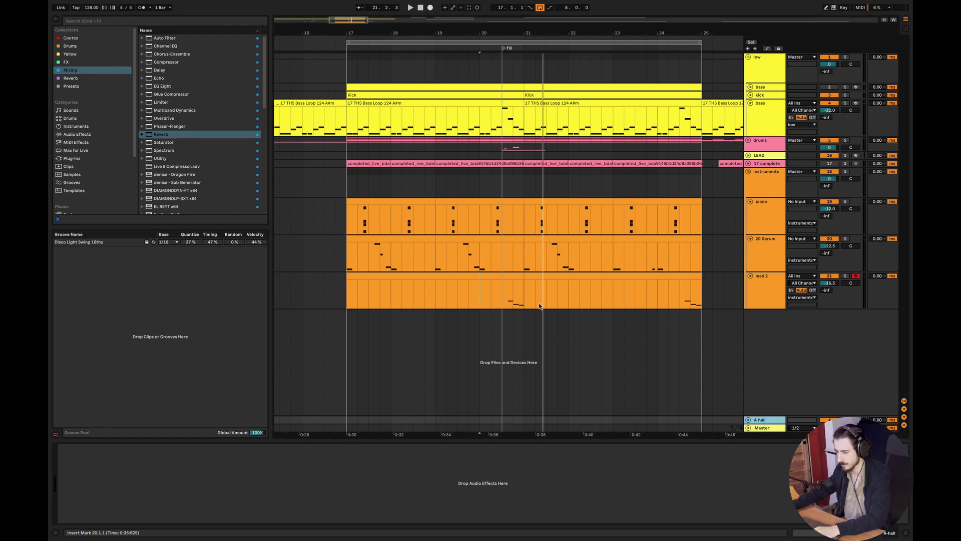
drag(201, 134, 185, 489)
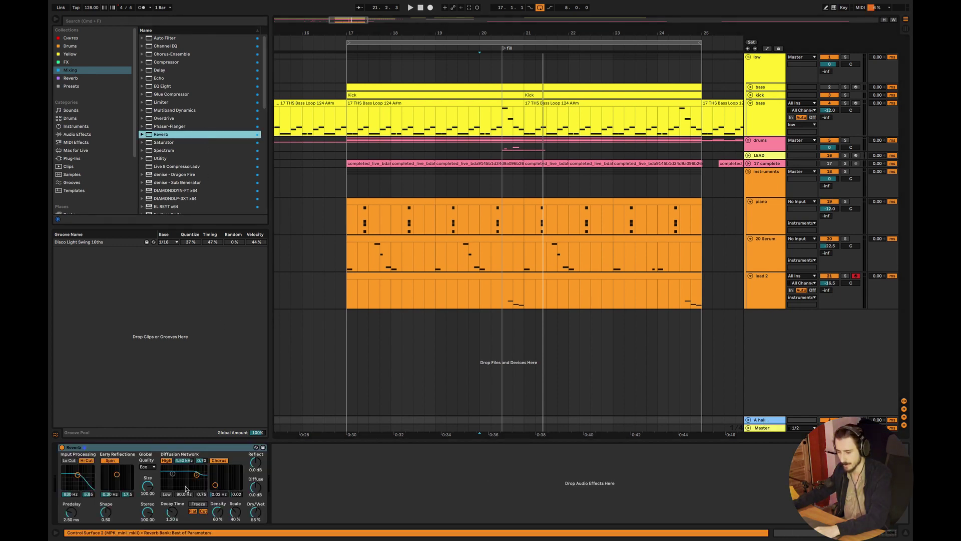
click(175, 512)
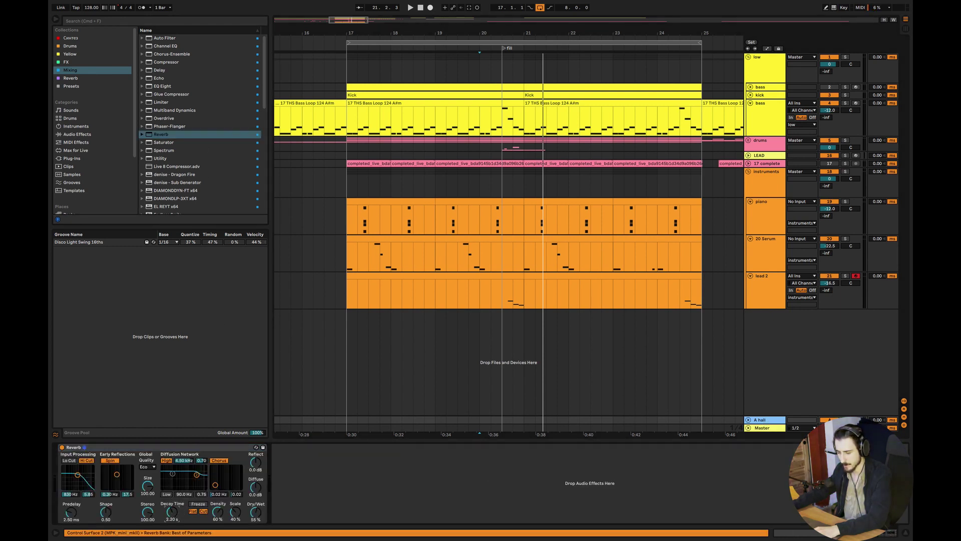
During playback, set the hall send to -23.4 dB on lead 2 and -32.5 dB on 20 Serum.
click(426, 292)
key(space)
drag(827, 291, 826, 251)
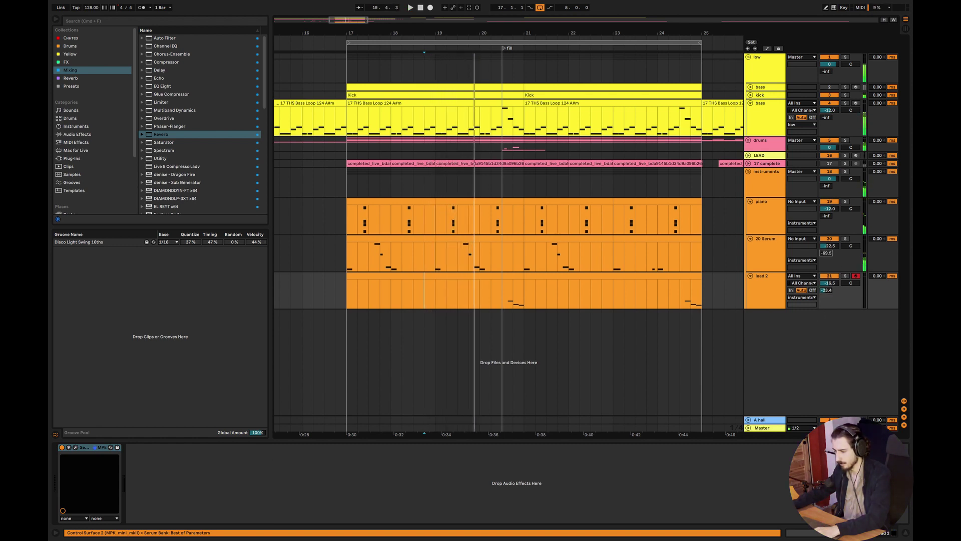
click(465, 257)
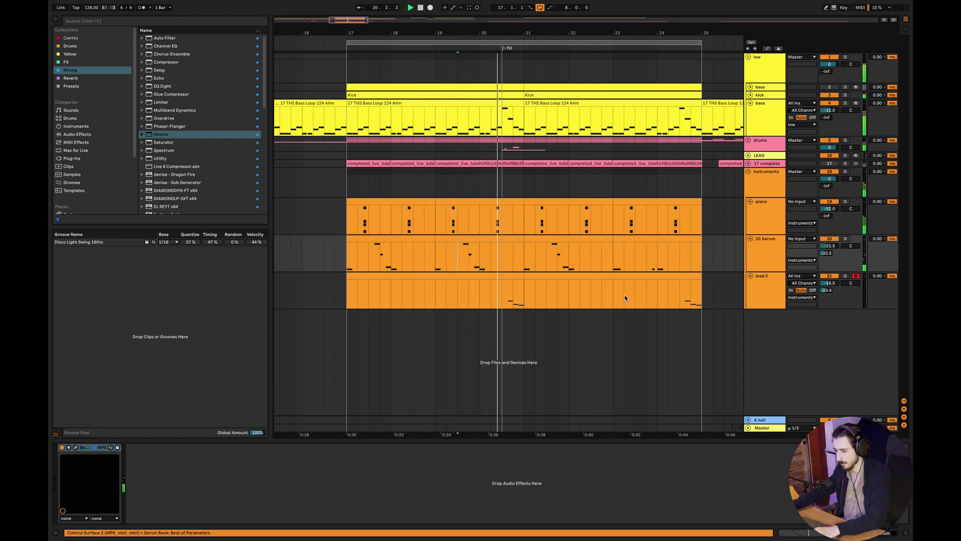
Raise the lead 2 track volume to -14.1 dB while replaying its notes before bar 21.
click(493, 292)
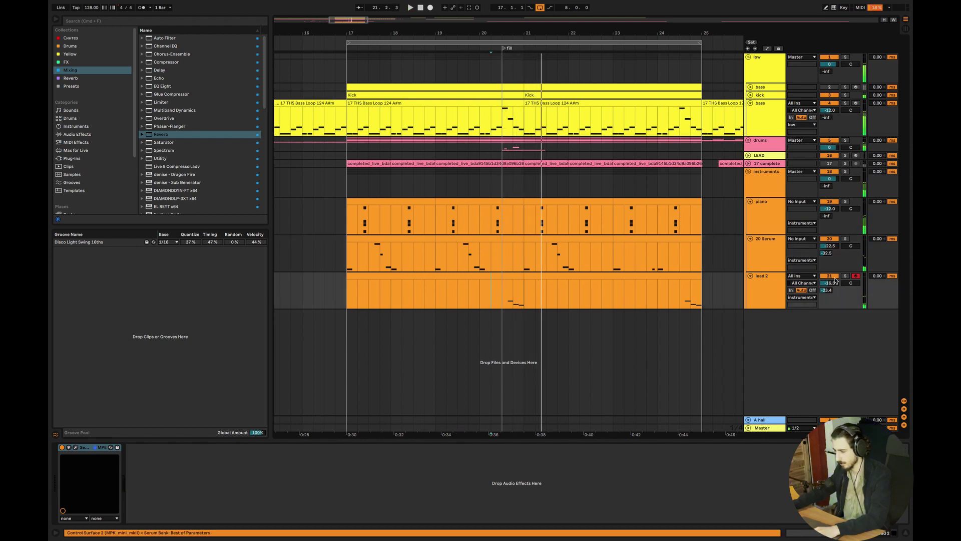
key(space)
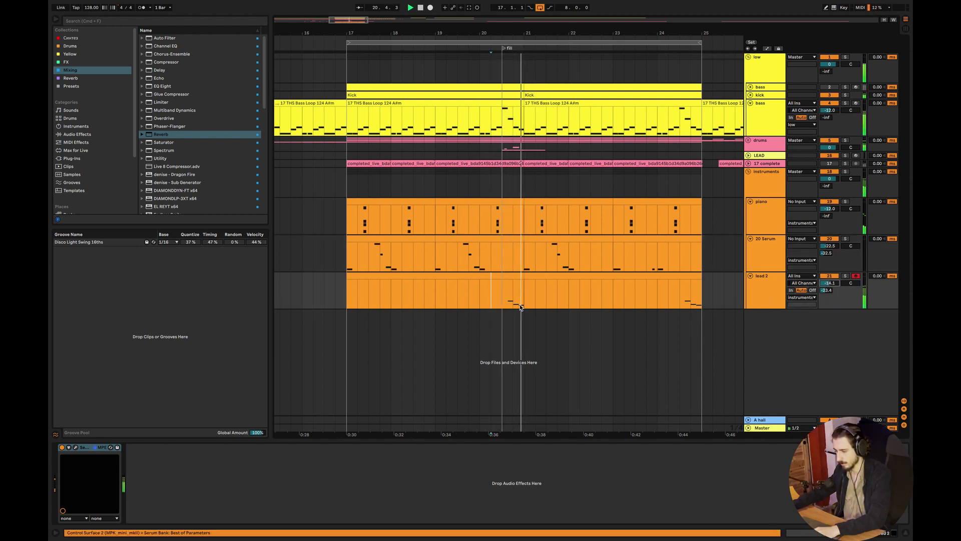
key(space)
key(space)
Solo lead 2 to set its hall send to -16.6 dB, clear the solo, and play from 16.3.1.
click(846, 276)
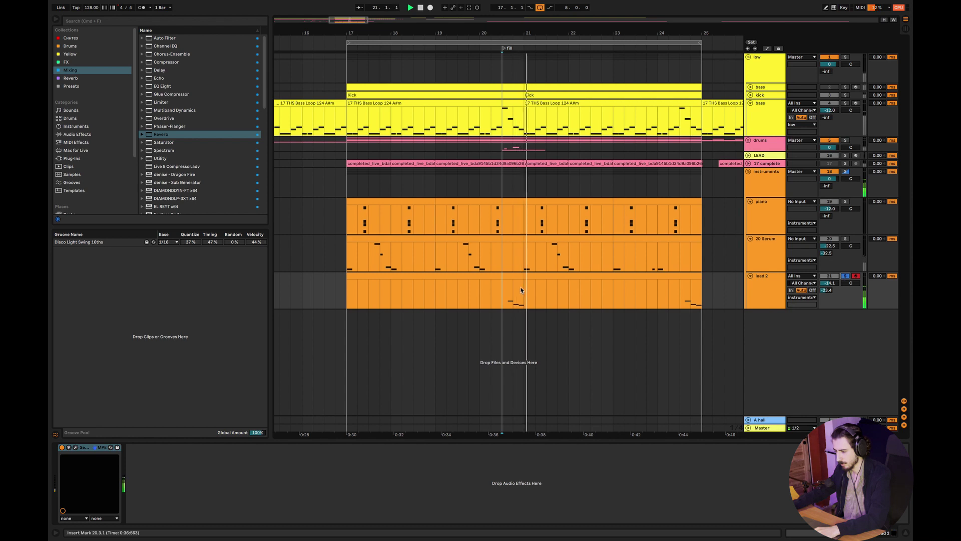
key(space)
key(space)
click(845, 276)
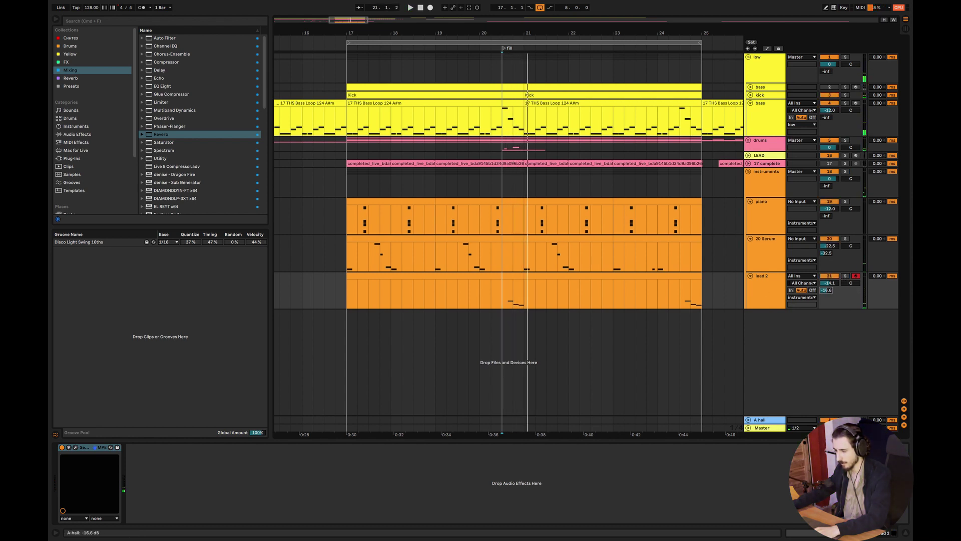
key(space)
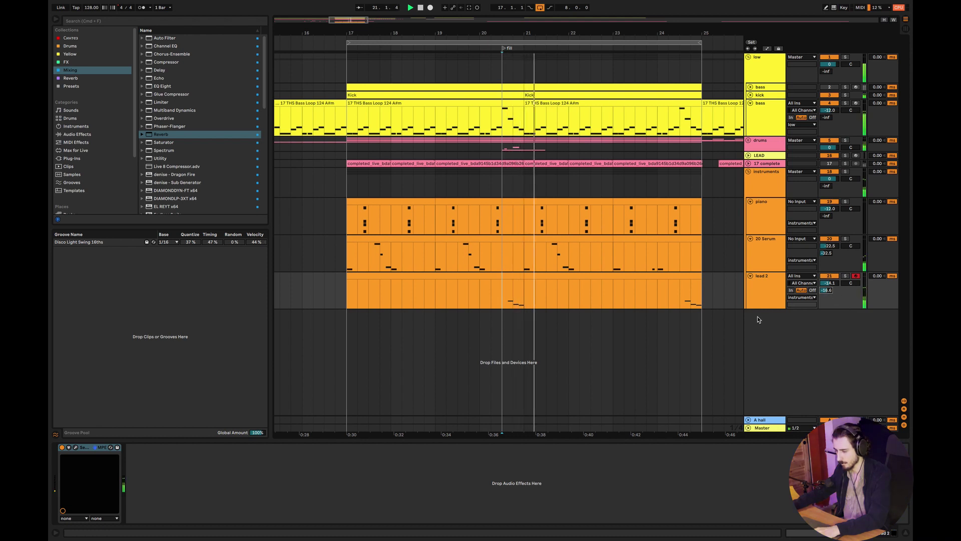
click(325, 295)
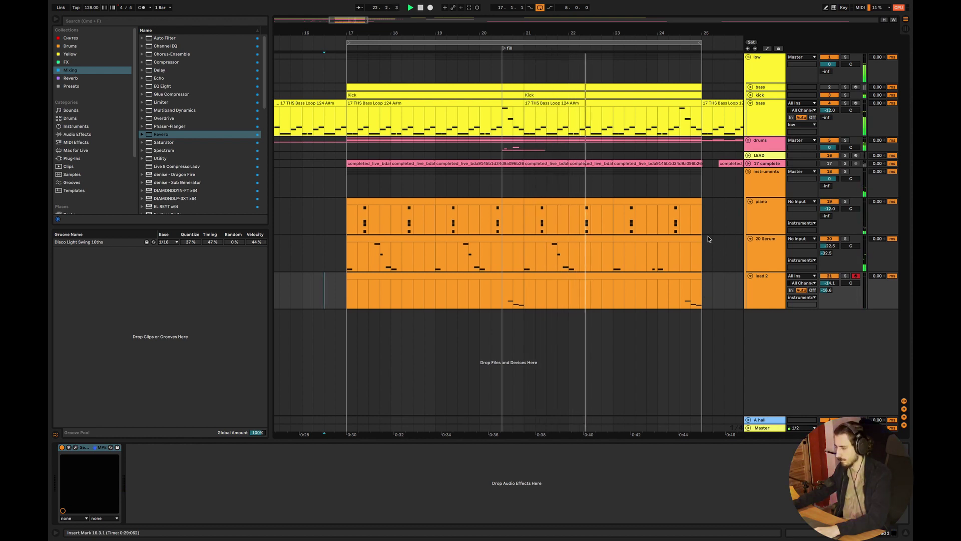
Load Saturn 2 from the FX collection onto the Master track after Auto Filter and reposition its plugin window.
click(761, 420)
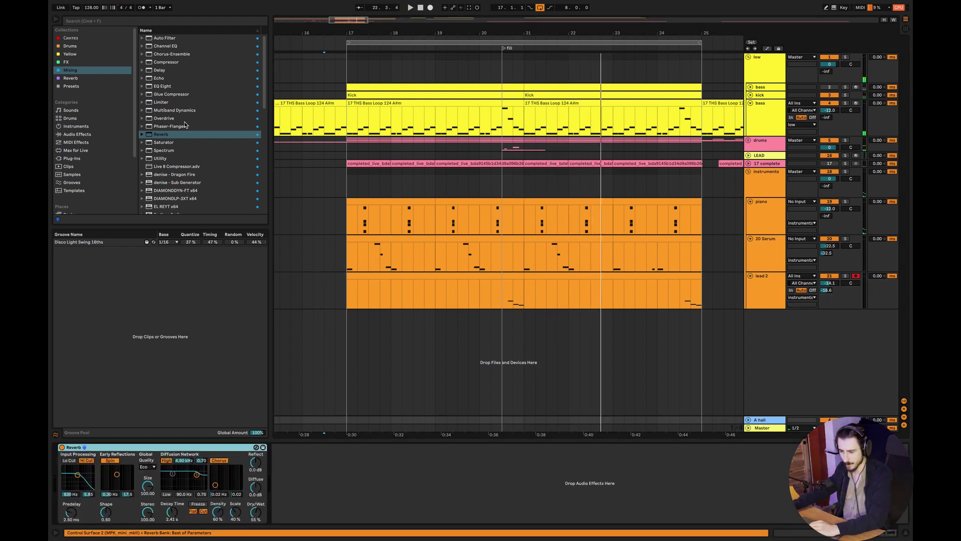
click(64, 61)
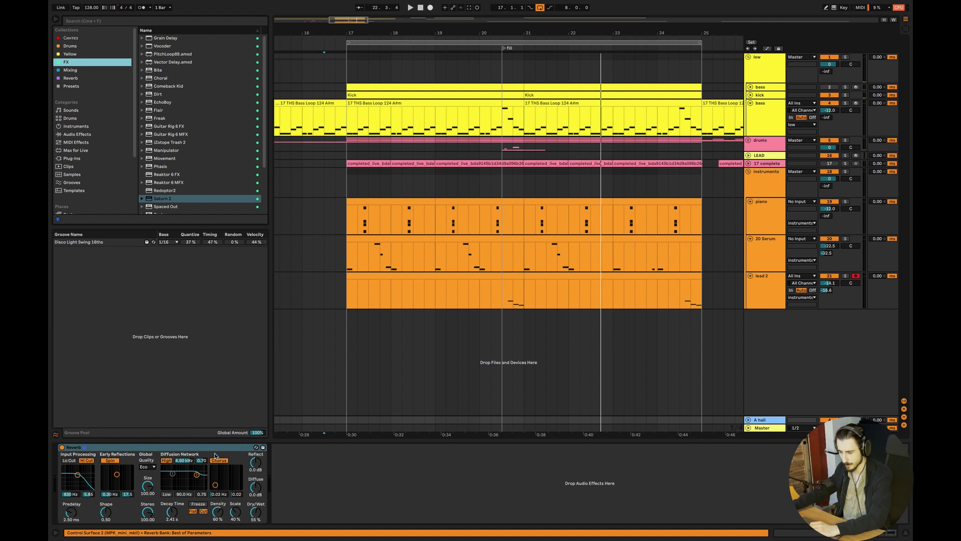
click(776, 426)
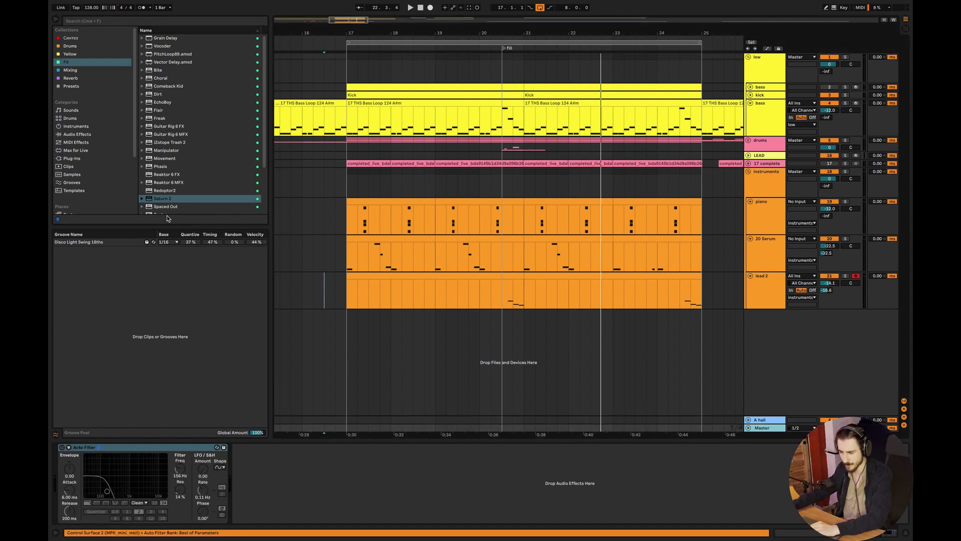
drag(165, 199, 324, 264)
drag(509, 394, 344, 419)
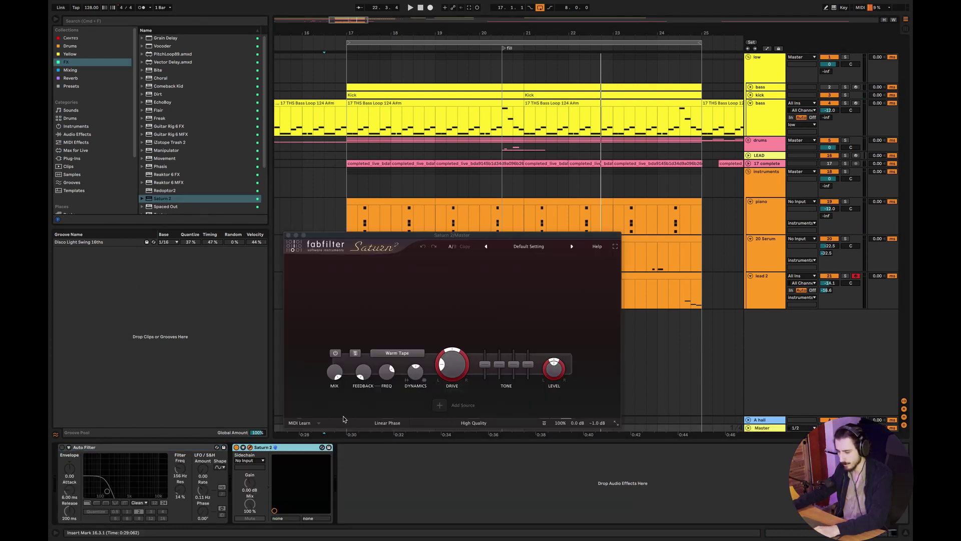
Raise the Saturn 2 drive slightly, play the arrangement, and look through the Tube distortion styles.
mouse_move(453, 370)
mouse_down()
mouse_move(465, 344)
mouse_move(465, 359)
mouse_up()
key(space)
click(397, 353)
mouse_move(426, 373)
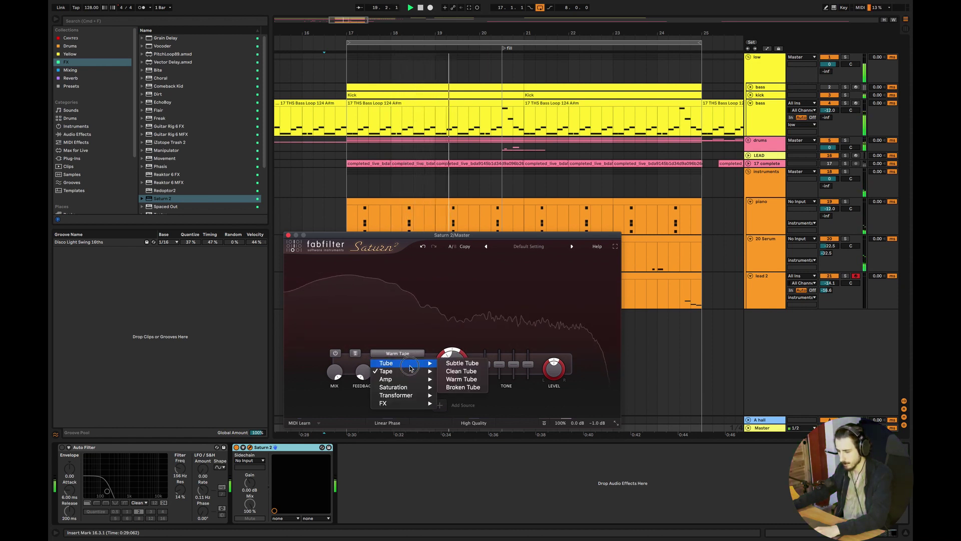
click(461, 387)
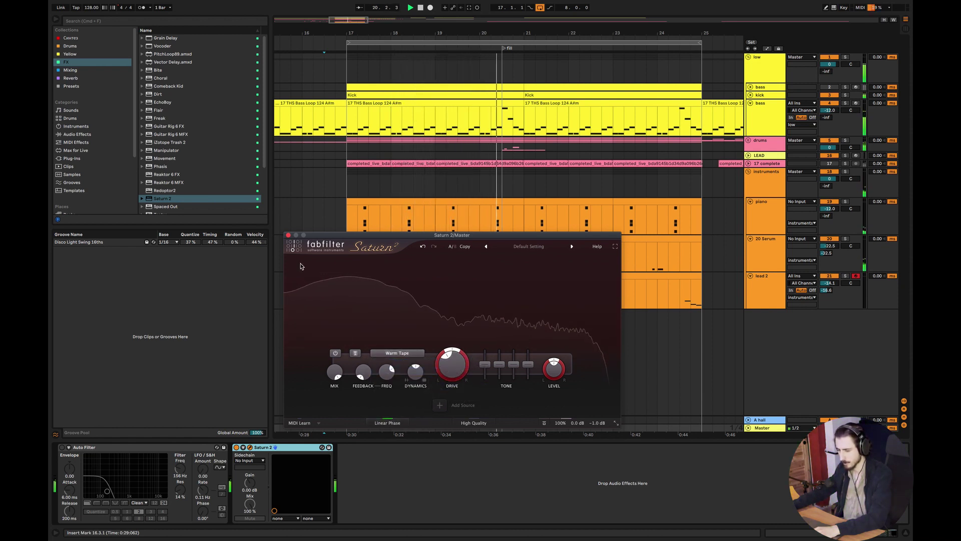
Close the Saturn 2 window and show the automation of Wavetable's filter 1 frequency on the bass track.
click(287, 235)
click(758, 117)
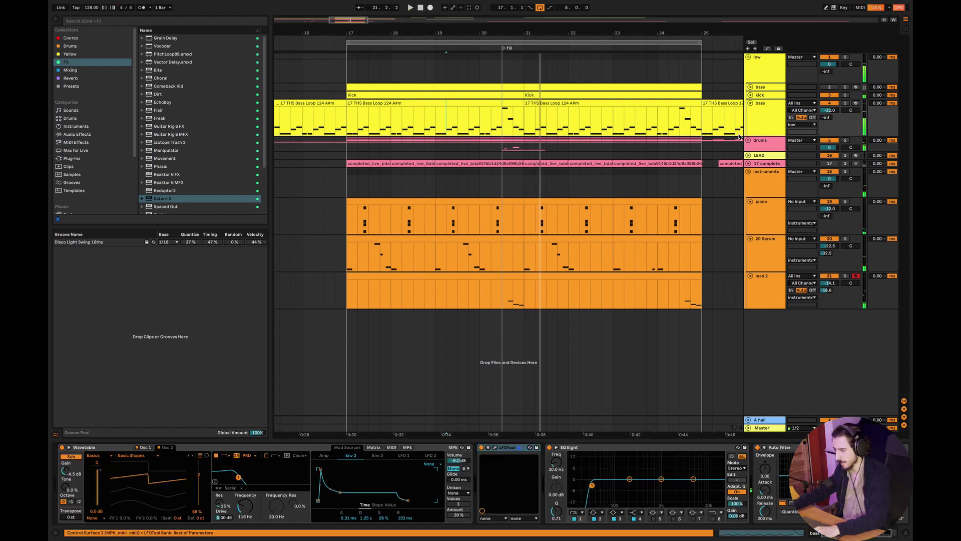
right_click(245, 508)
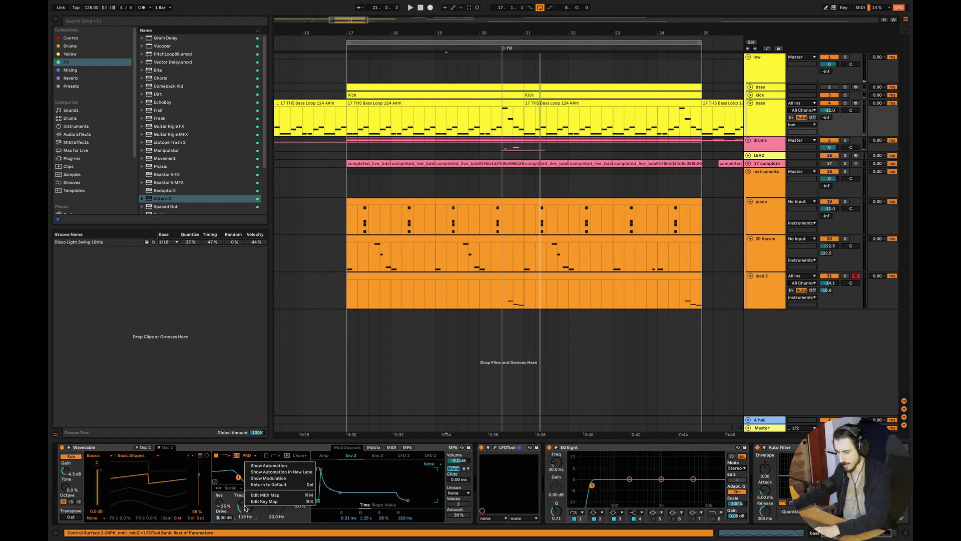
click(274, 465)
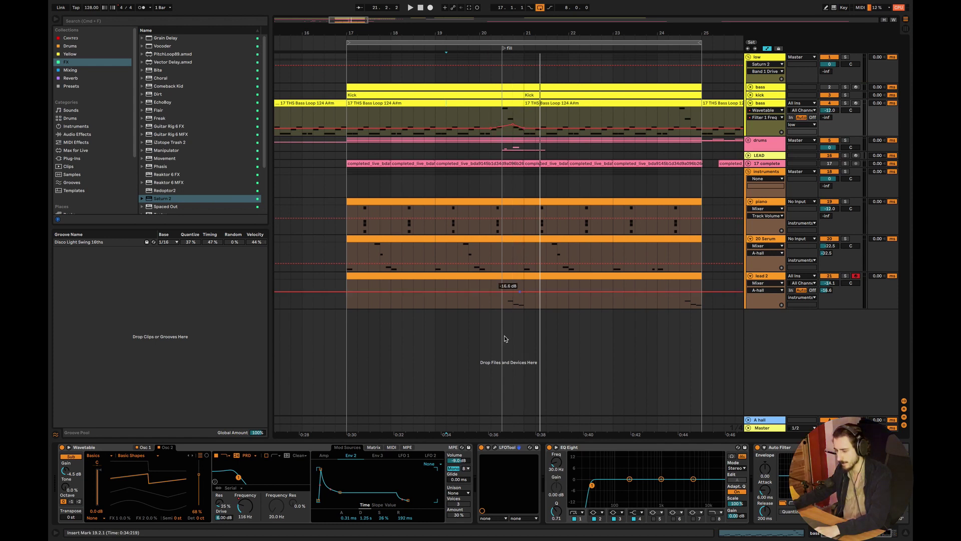
Play the arrangement from 19.4.1 to hear the bass filter automation through the fill before bar 21.
drag(498, 305, 521, 306)
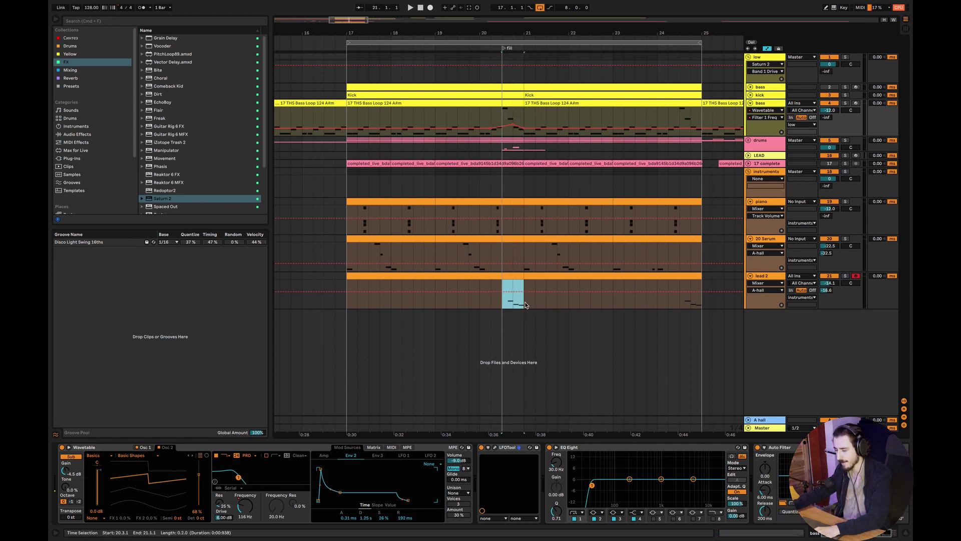
click(523, 304)
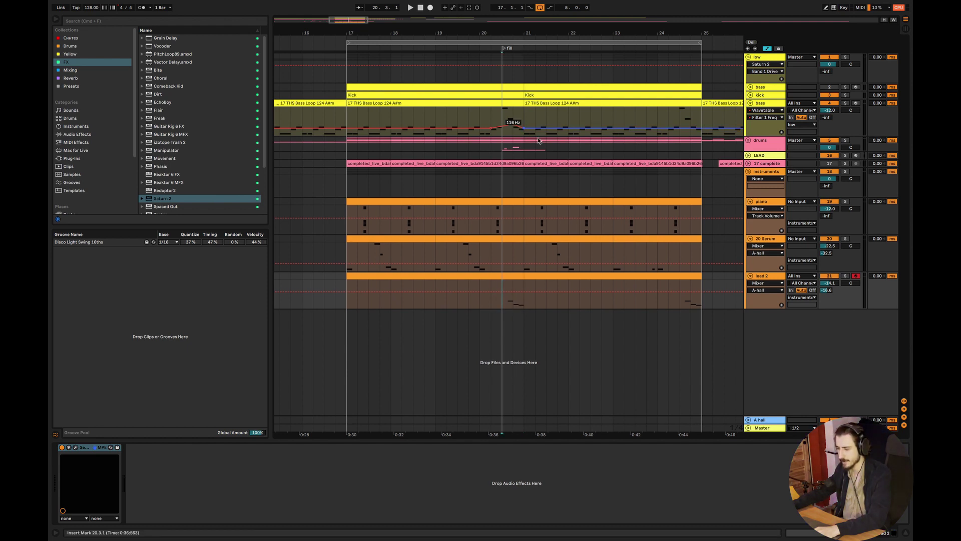
click(468, 121)
key(space)
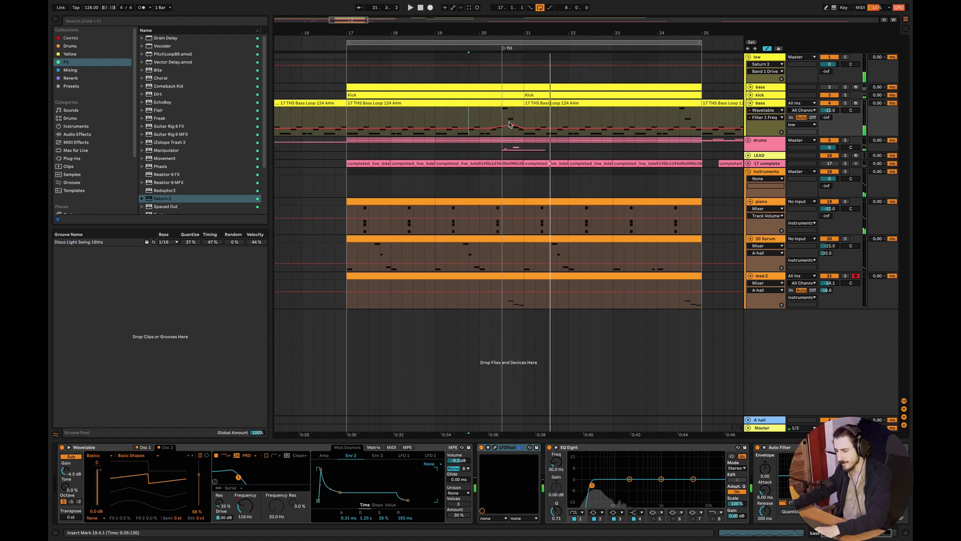
Make the bass track taller, duplicate its bars 17 to 21 onto bars 21 to 25 with the filter automation, and play from 16.4.1.
drag(775, 136, 773, 164)
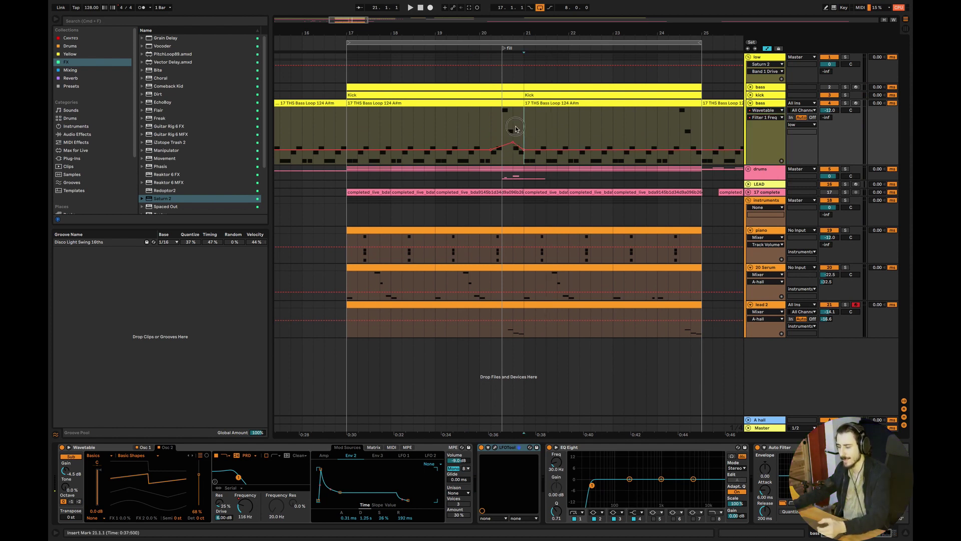
drag(525, 130, 349, 126)
key(ctrl+d)
click(336, 141)
key(space)
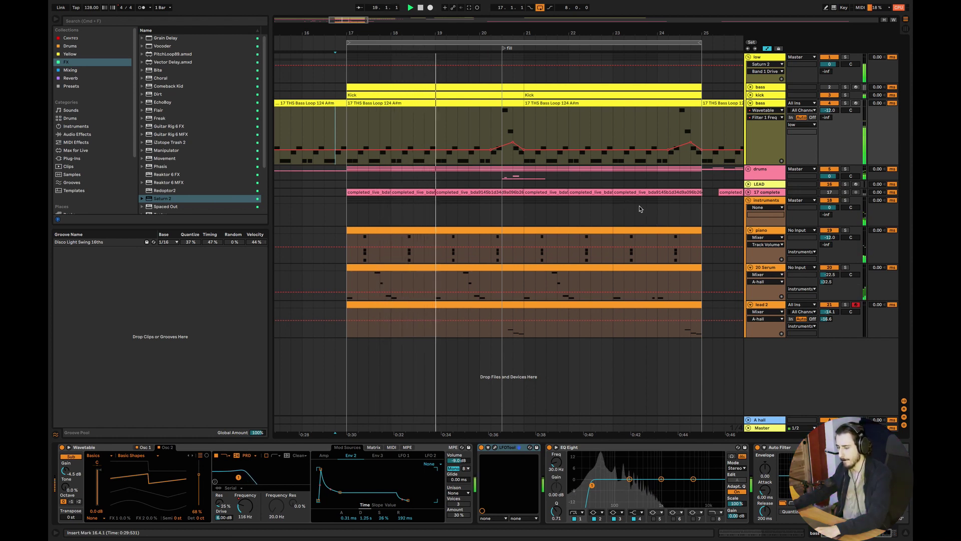
Hide the device view, fold the 20 Serum and lead 2 tracks, and insert a new MIDI track below lead 2.
click(906, 533)
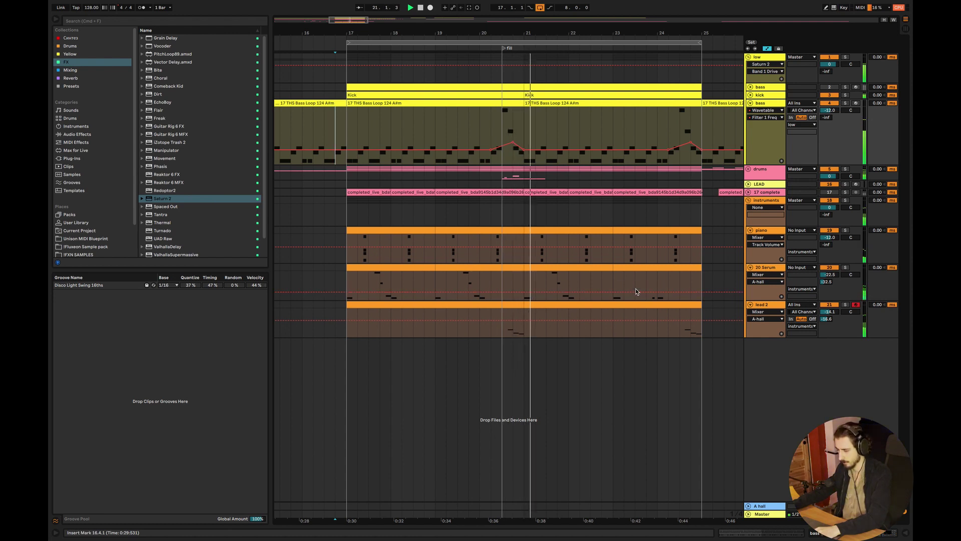
click(750, 267)
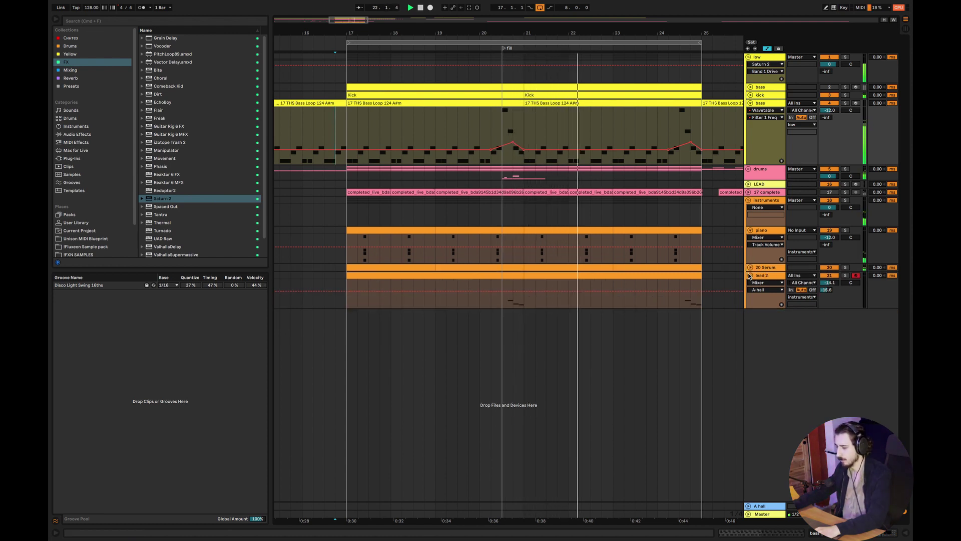
click(750, 276)
right_click(761, 276)
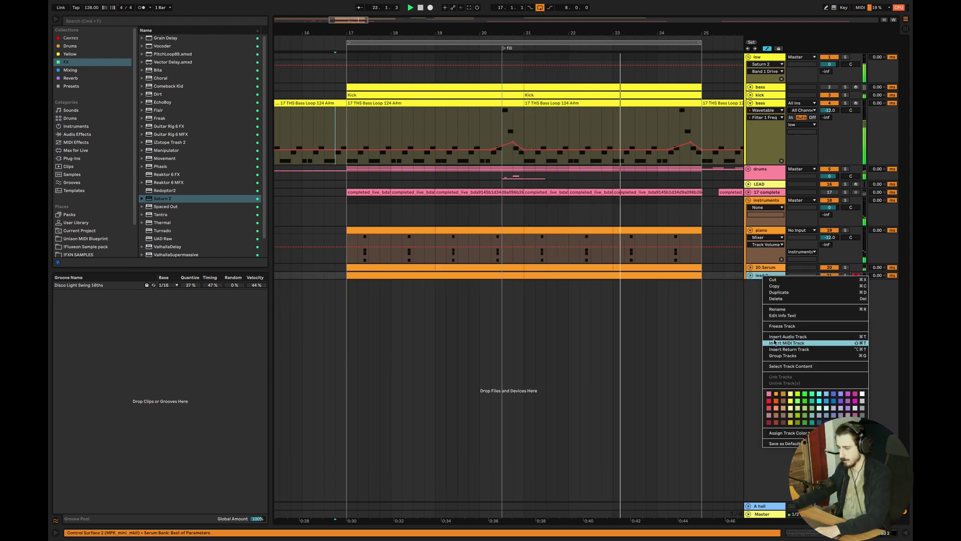
click(787, 343)
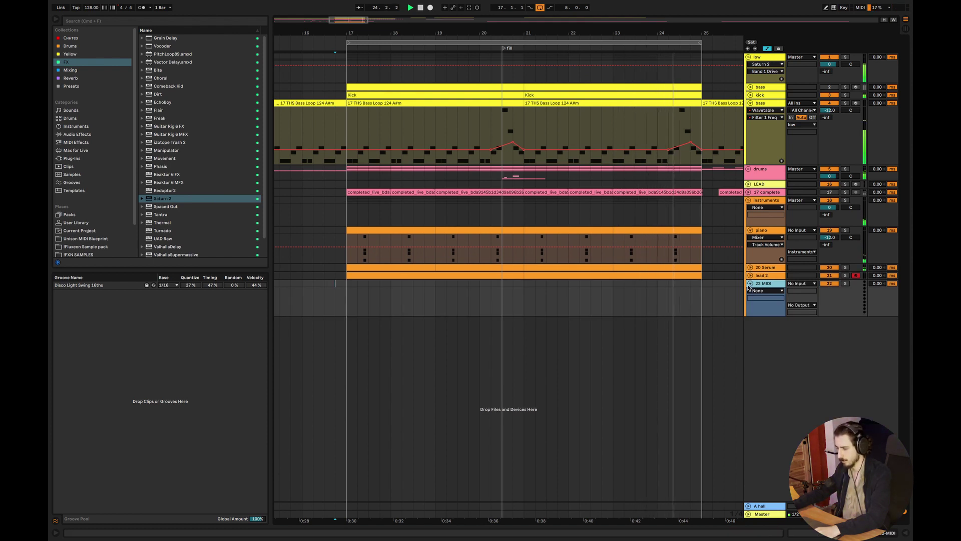
Unfold the 20 Serum and lead 2 tracks to view their clips during playback.
click(750, 268)
click(447, 279)
key(Right)
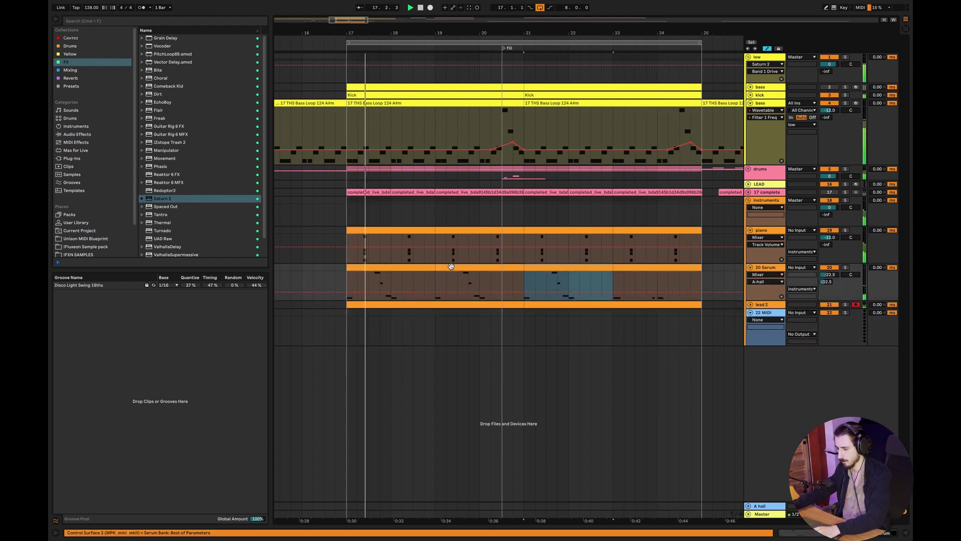
key(Right)
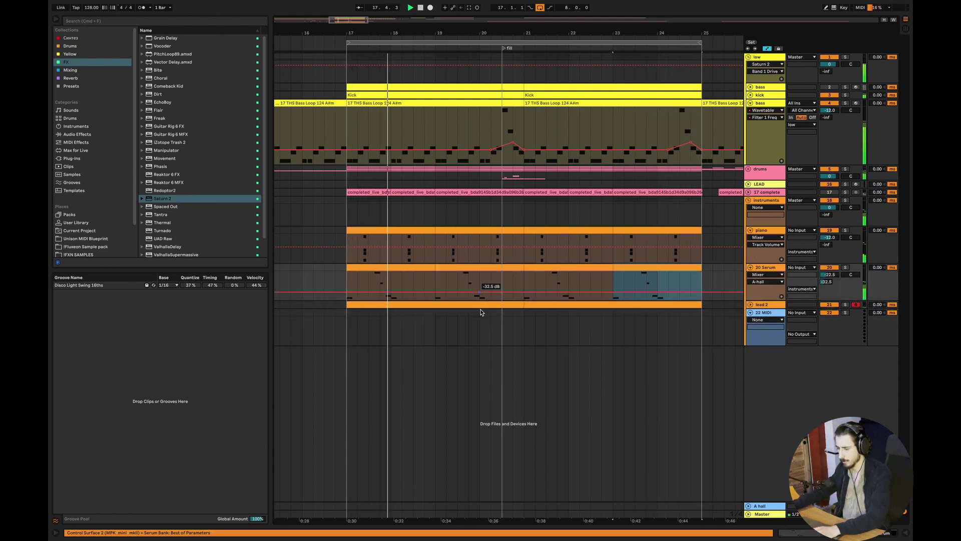
click(750, 304)
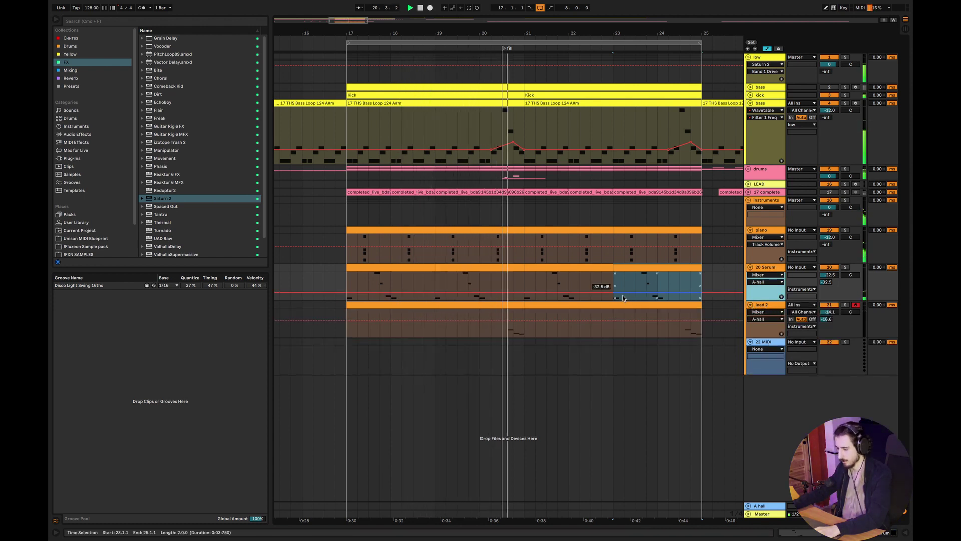
Stop playback, open Serum on the lead 2 track, and set its Env 1 sustain to -22.1 dB.
key(space)
click(493, 331)
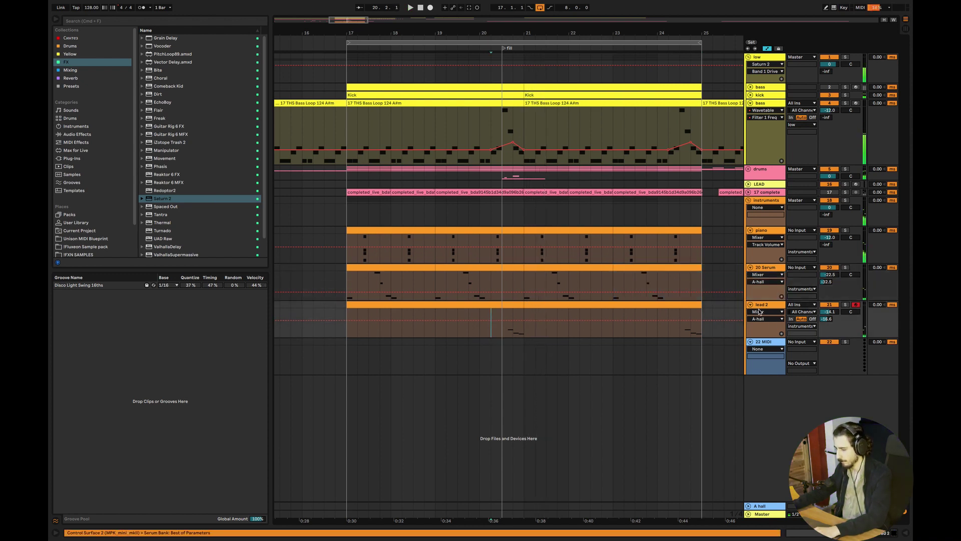
double_click(765, 305)
click(76, 447)
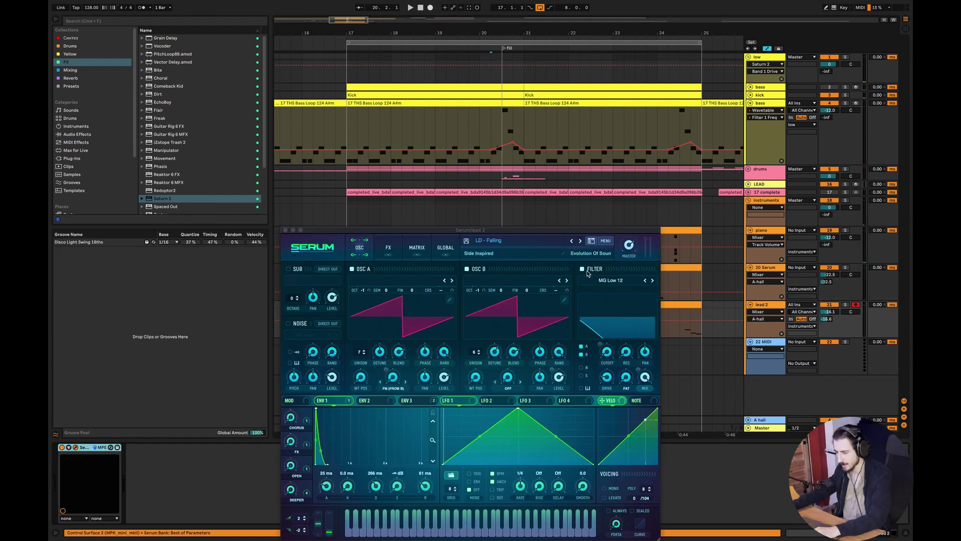
drag(397, 483, 399, 474)
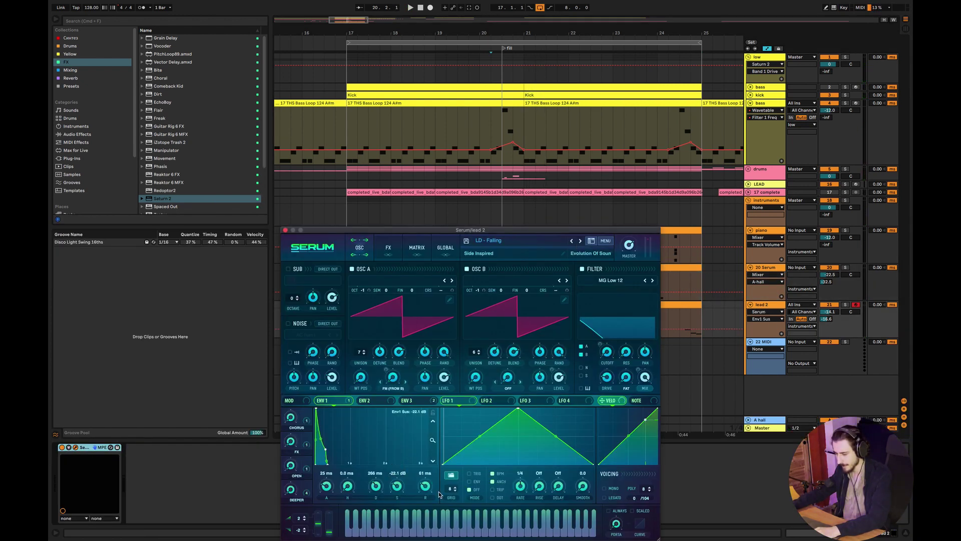
Solo lead 2 and play its fill from 20.3.1, repositioning the Serum window to keep it in view.
drag(493, 232, 537, 357)
click(506, 333)
click(844, 305)
key(space)
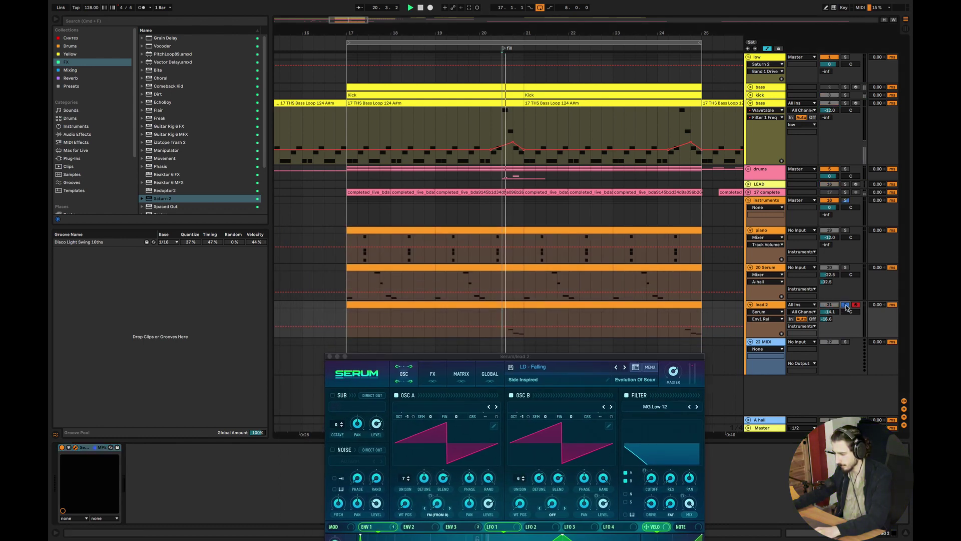
drag(595, 356, 596, 219)
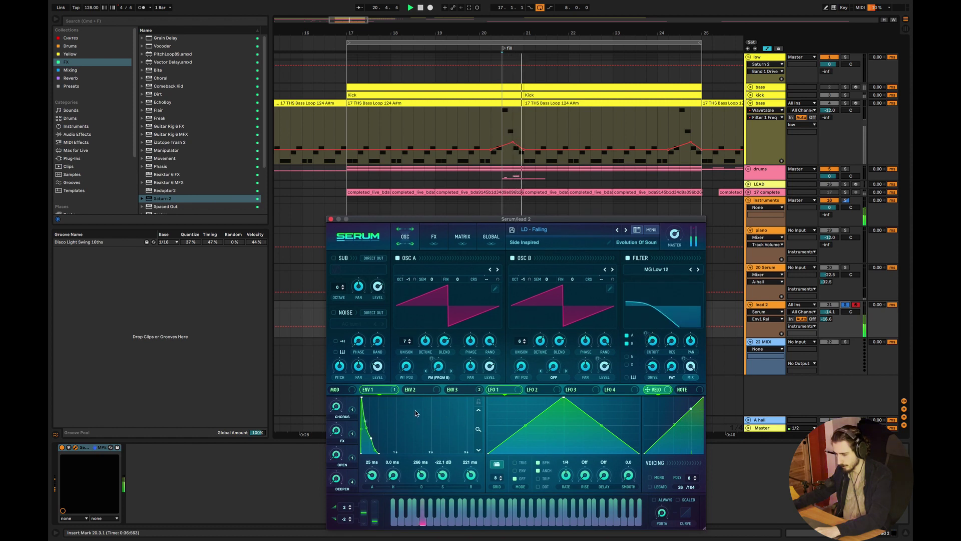
Shape Serum's Env 1 with a 483 ms decay, an adjusted decay curve and a longer release while replaying the fill.
drag(423, 476, 426, 482)
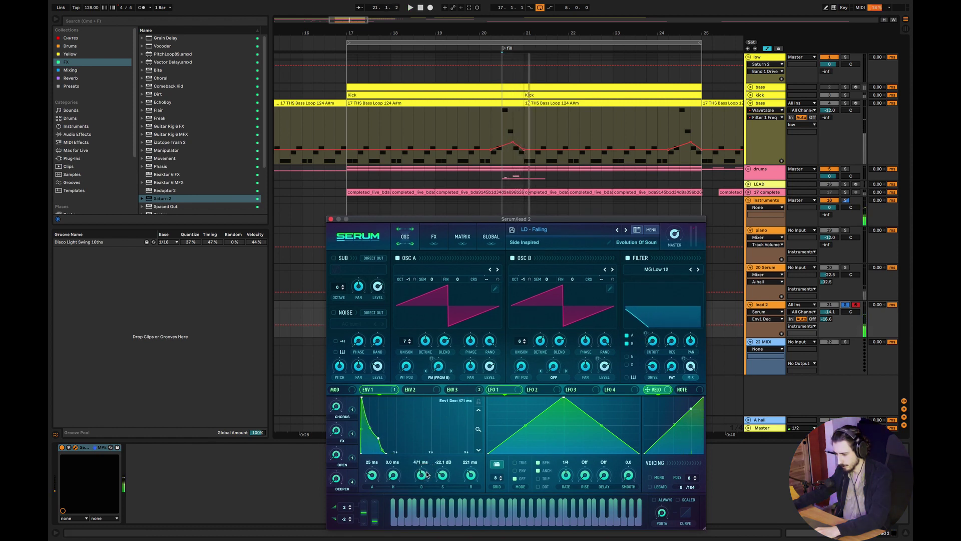
drag(372, 432, 373, 438)
key(space)
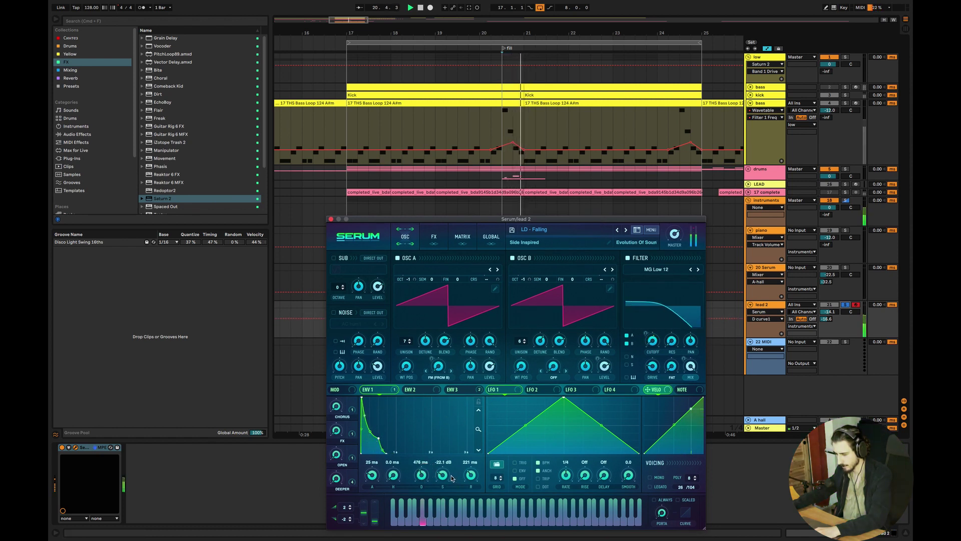
mouse_move(470, 478)
mouse_down()
mouse_move(424, 476)
mouse_move(477, 480)
mouse_up()
key(space)
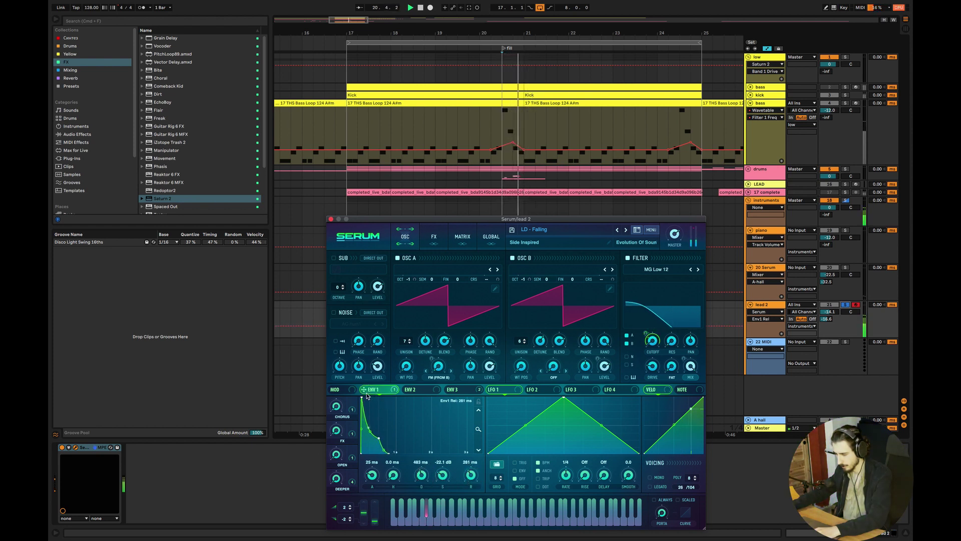
Modulate Serum's filter cutoff with Env 1 at 53, enable mono voicing, and raise the filter's Fat amount to 18% while replaying the fill.
mouse_move(651, 341)
mouse_down()
mouse_move(647, 354)
mouse_move(645, 342)
mouse_up()
key(space)
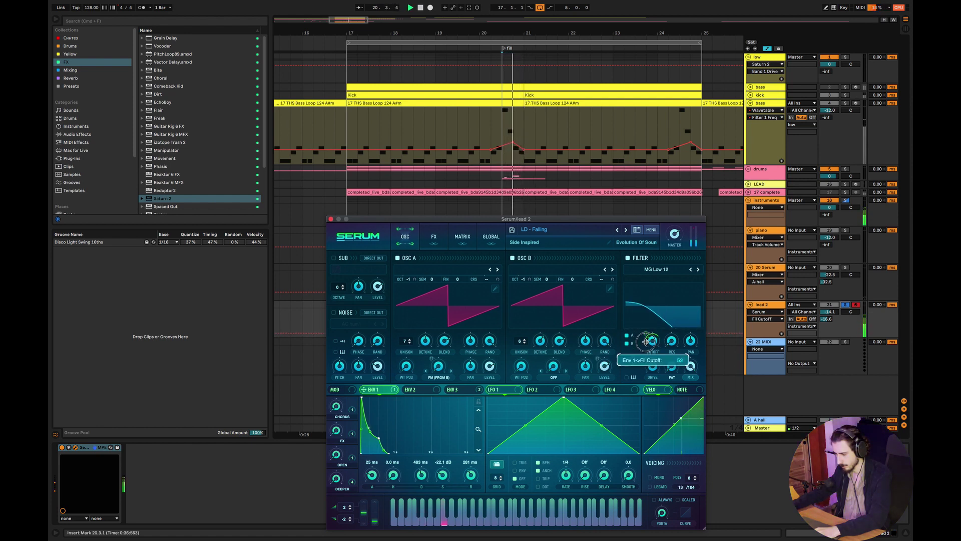
key(space)
key(space)
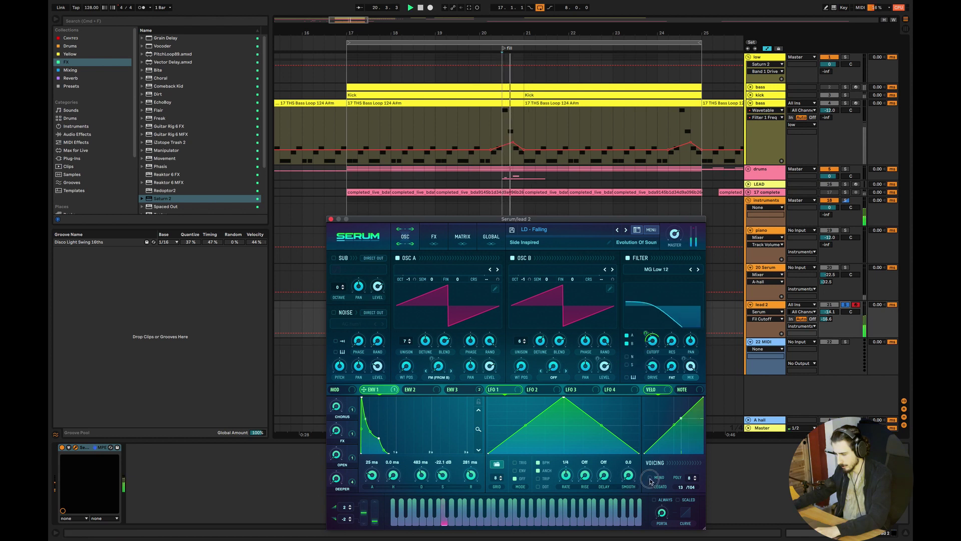
drag(670, 366, 669, 352)
key(space)
key(space)
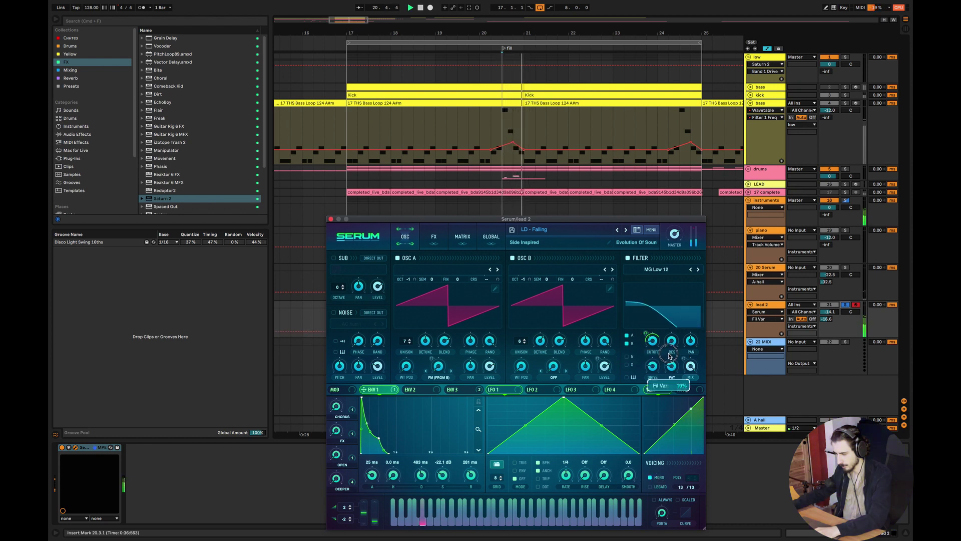
Close Serum, clear the lead 2 solo, play from 16.3.1, and select the first notes of the 20 Serum clip.
click(331, 220)
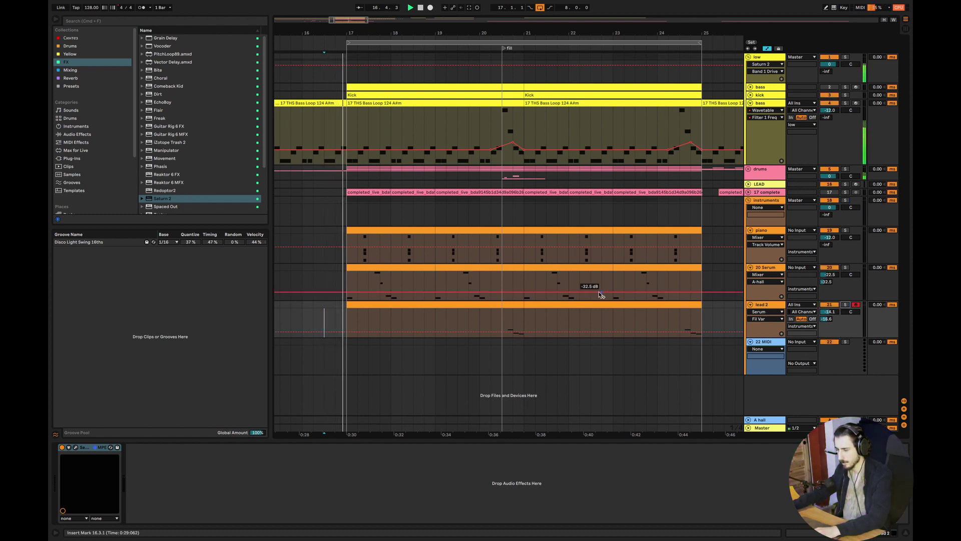
key(space)
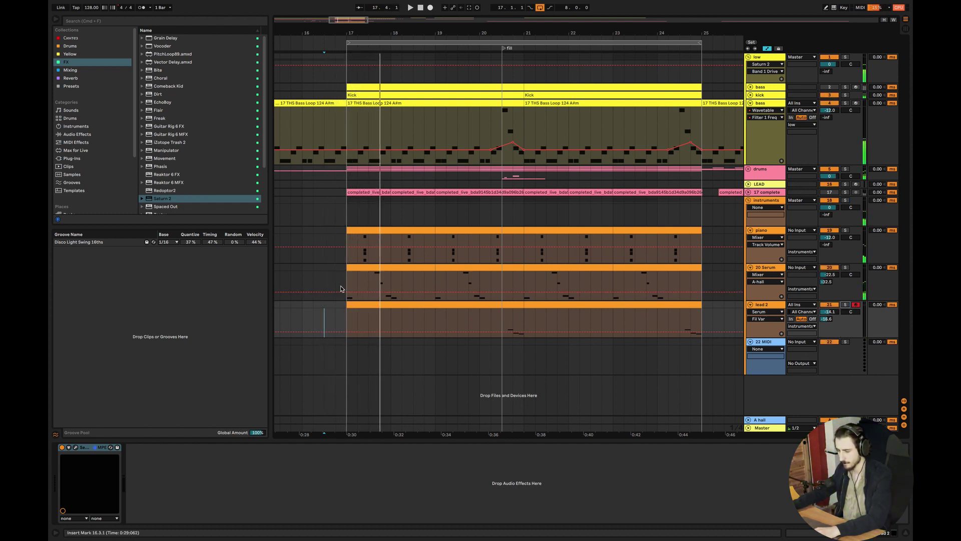
drag(347, 281, 363, 279)
click(354, 277)
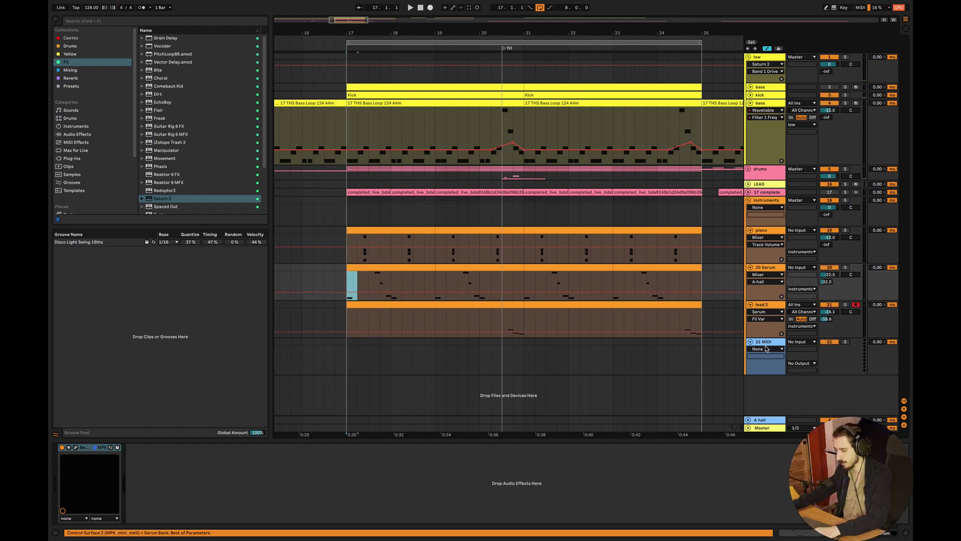
Add a MIDI track with Wavetable's Reese Bass preset below the bass track and create an empty clip from bar 17 to 21.
right_click(761, 104)
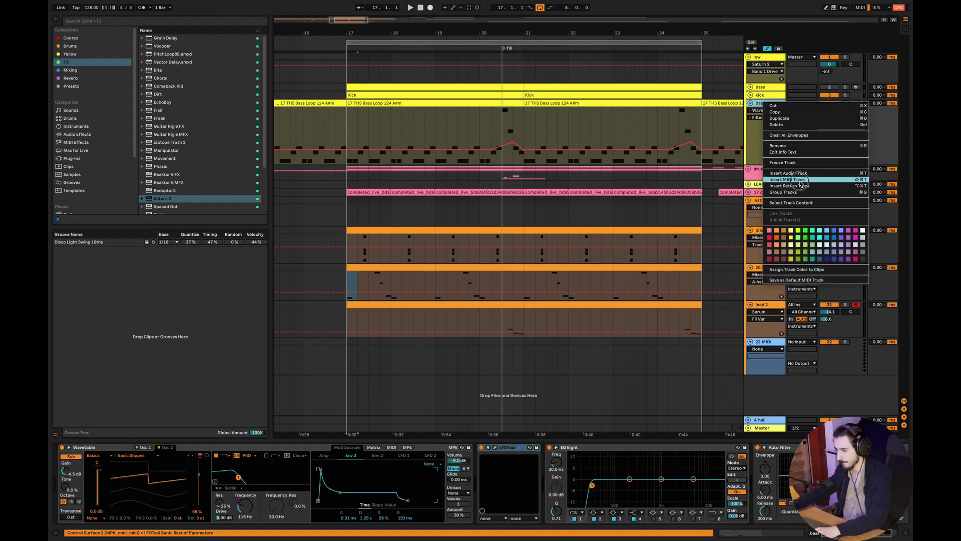
click(800, 179)
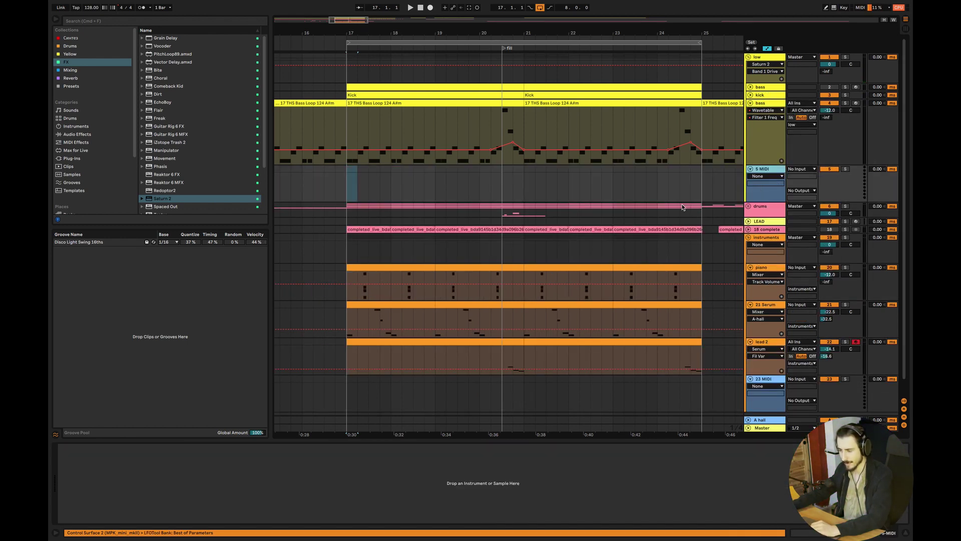
click(64, 39)
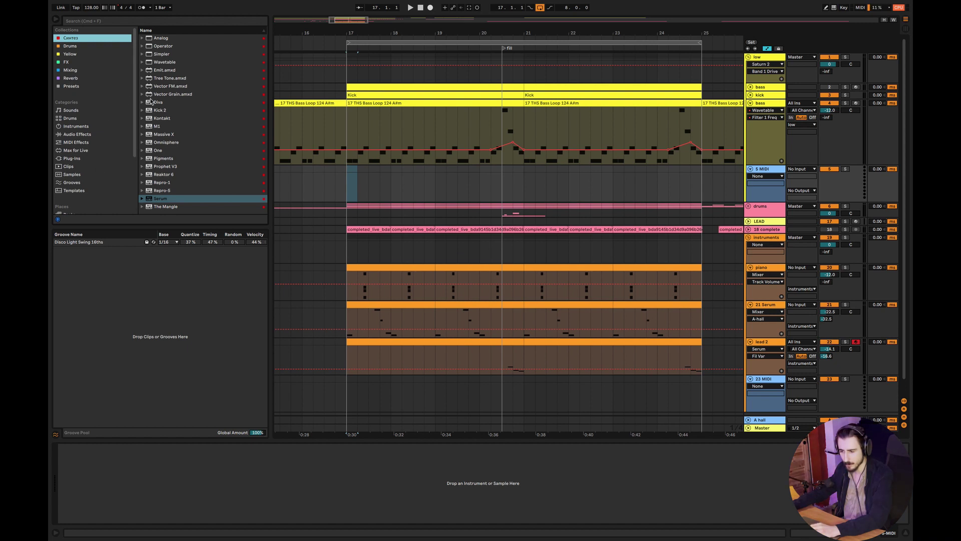
click(143, 62)
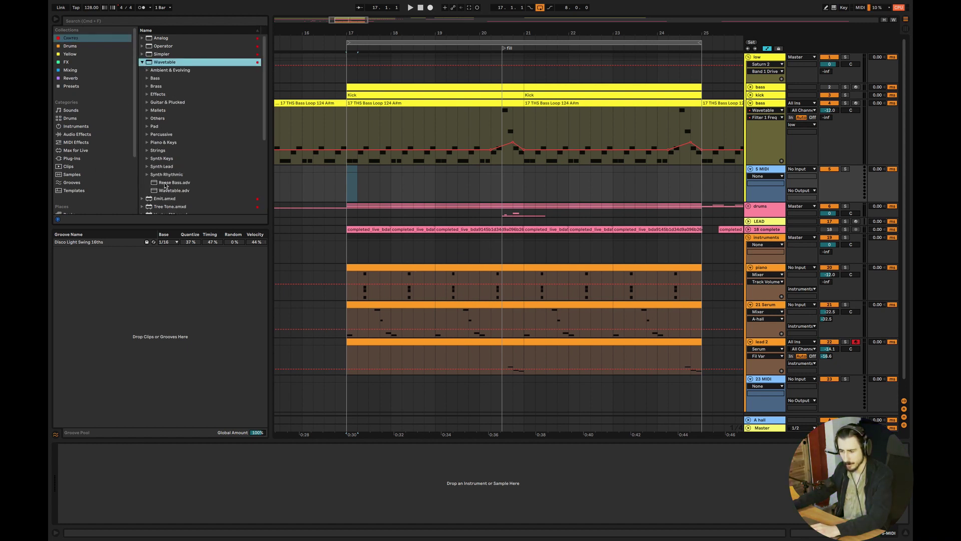
drag(165, 184, 730, 190)
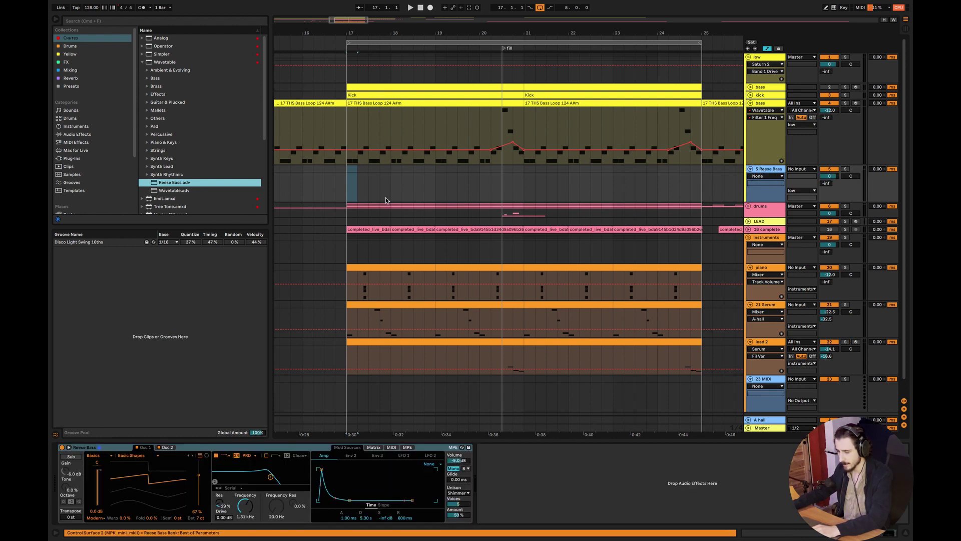
drag(510, 182, 347, 169)
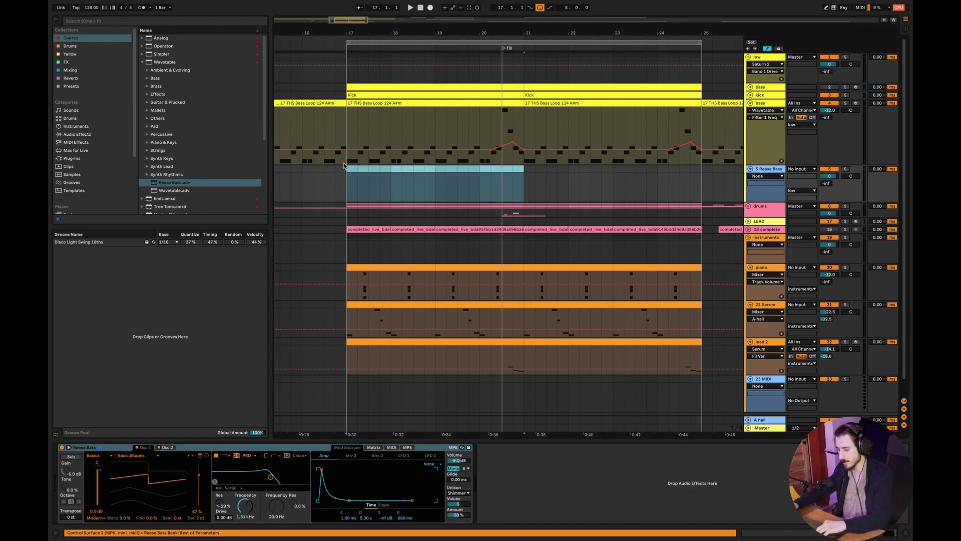
Place a short F0 note at the start of the Reese Bass clip and lower the track volume to -19.9 dB.
key(super+shift+m)
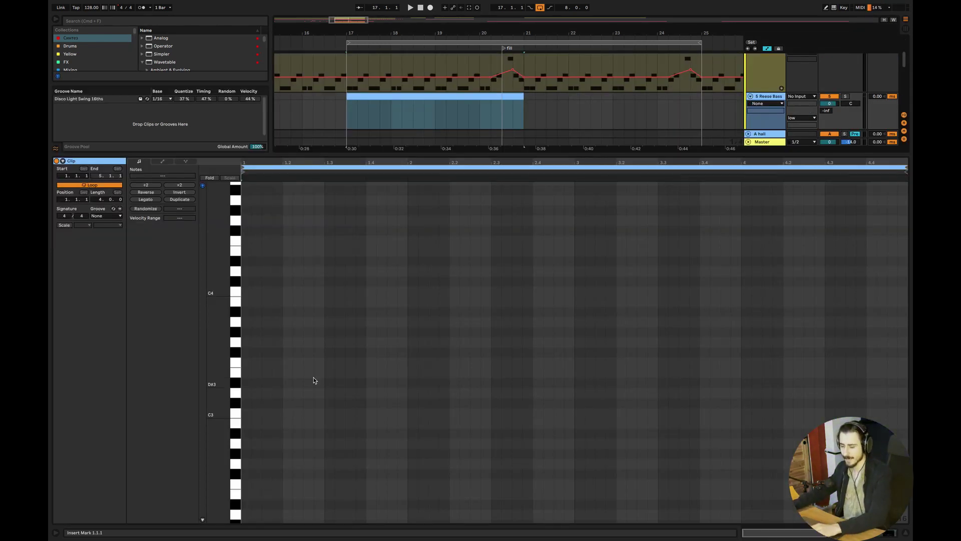
double_click(246, 363)
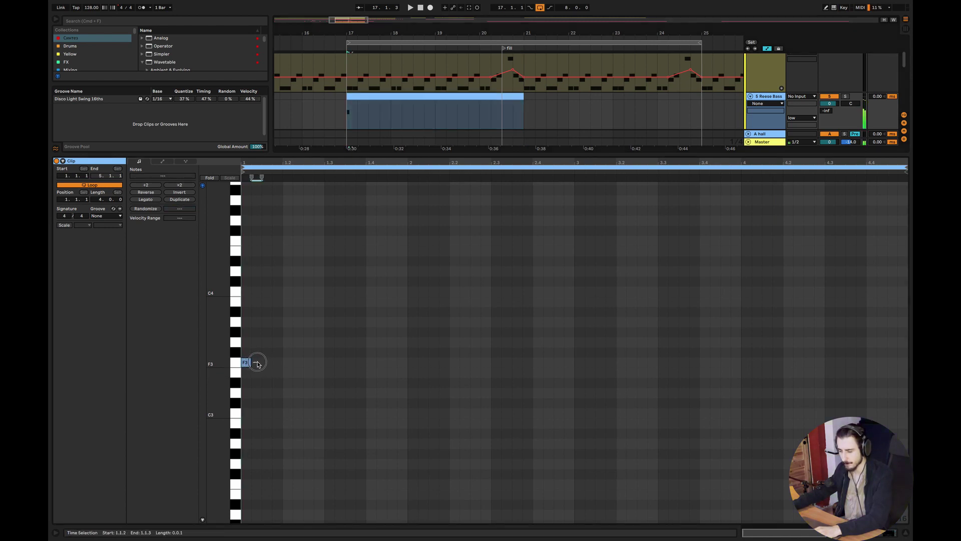
click(831, 116)
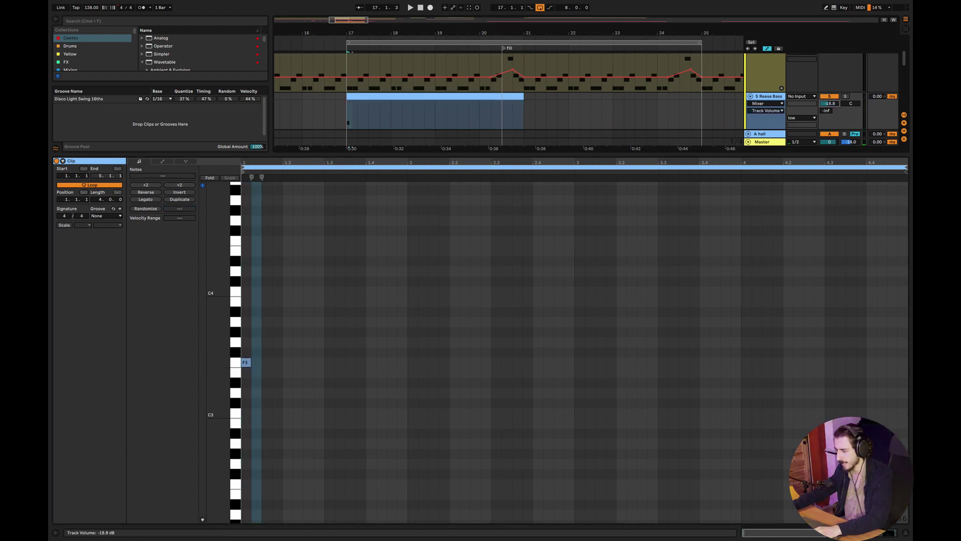
drag(330, 286, 242, 391)
key(shift+Down)
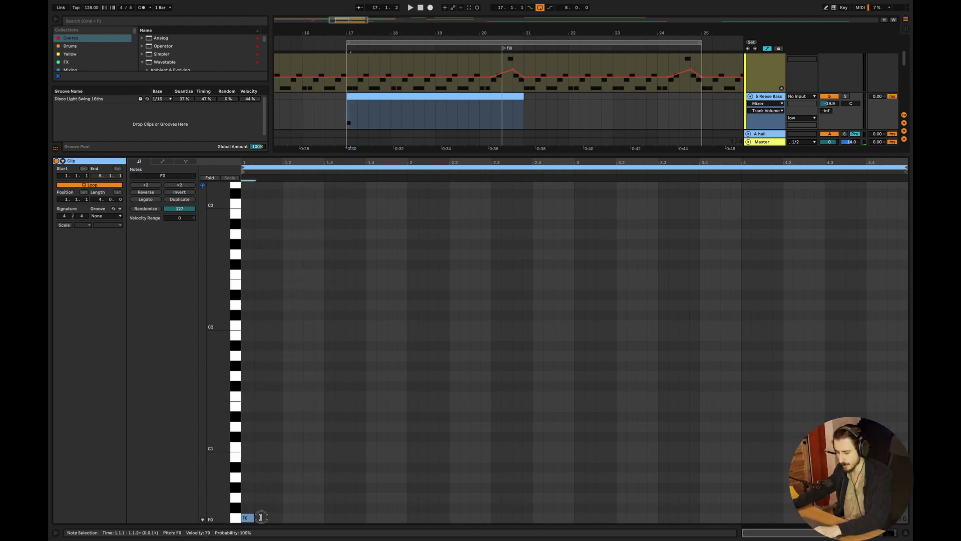
Duplicate the Reese Bass clip up to bar 25, rename its track reese, and set its volume to -18 dB while playing from 16.2.1.
key(super+alt+l)
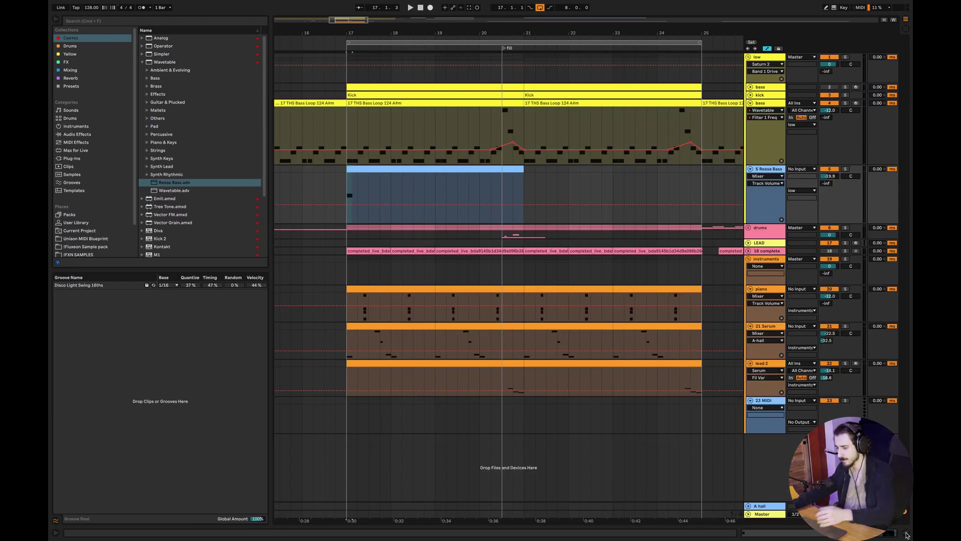
key(super+d)
click(314, 183)
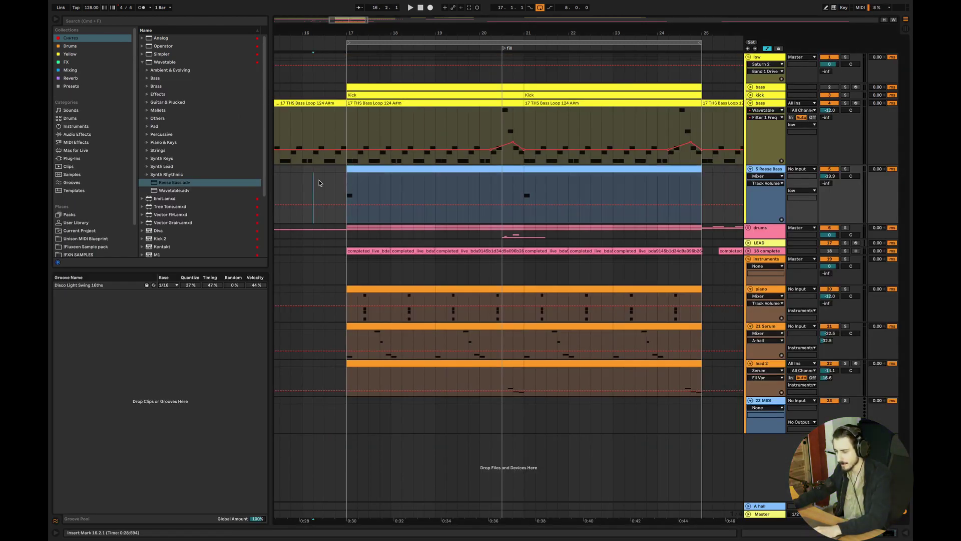
key(space)
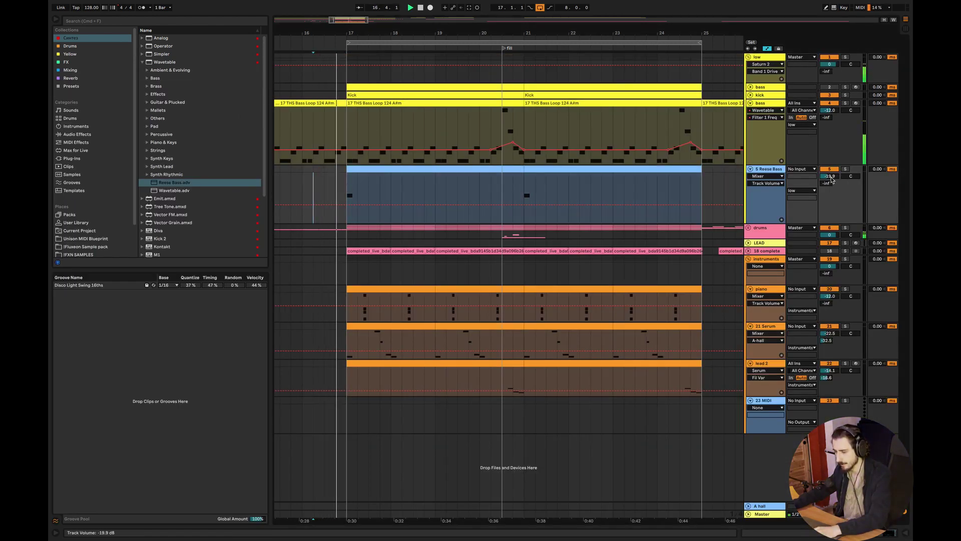
drag(841, 182, 831, 177)
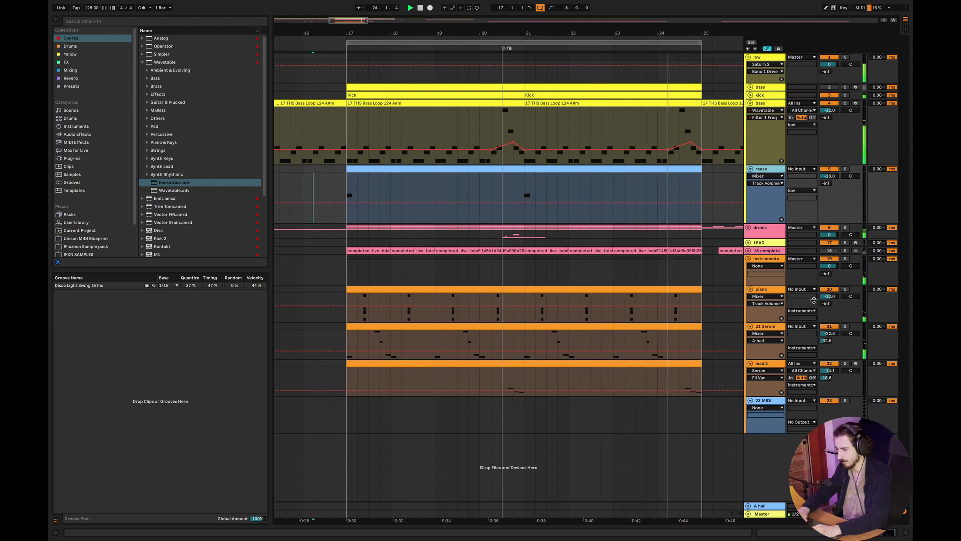
Copy LFOTool from the Wavetable bass track to the reese track and apply the low group's yellow colour to its tracks and clips.
double_click(765, 106)
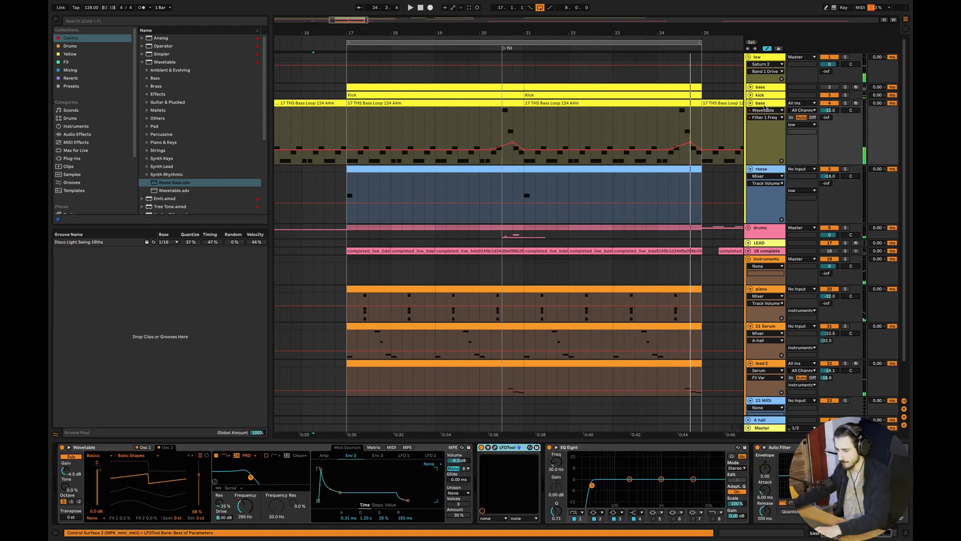
click(768, 173)
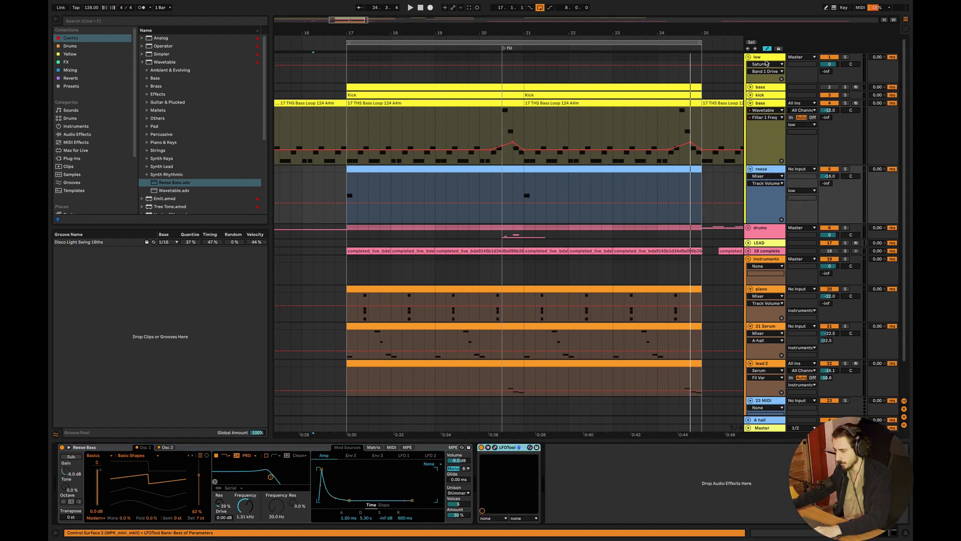
right_click(762, 58)
click(811, 213)
click(324, 184)
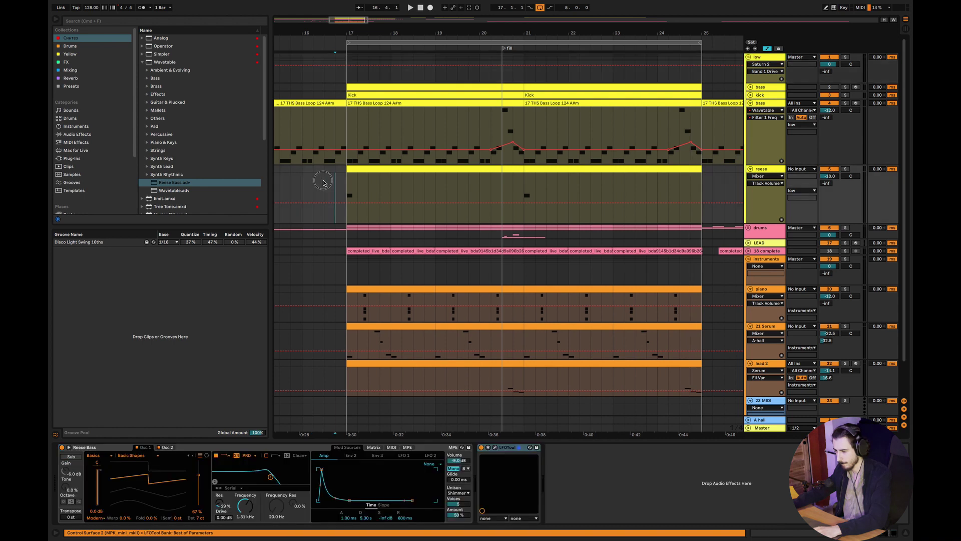
Set the reese track's Wavetable filter frequency to 1.05 kHz and its A-hall send to -13.4 dB while replaying the loop.
key(space)
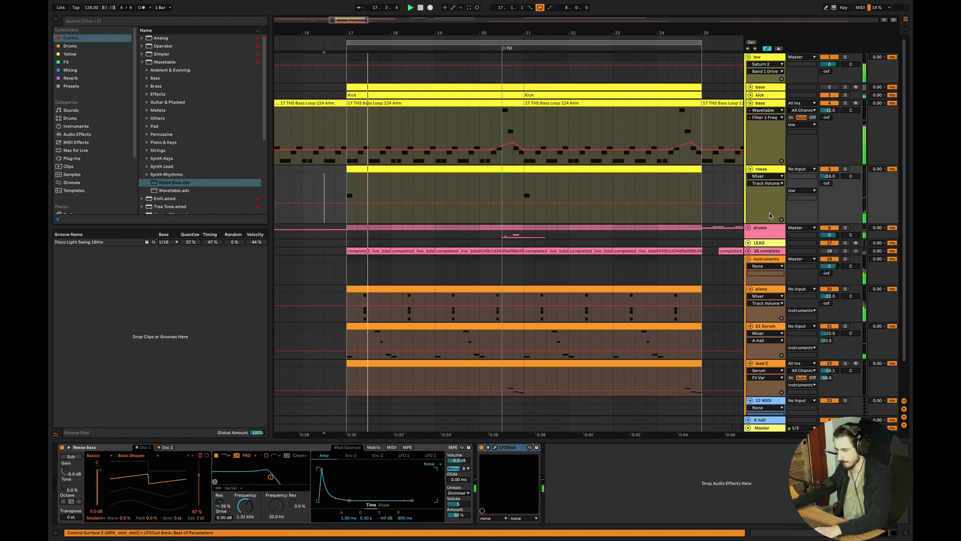
key(space)
drag(826, 183, 826, 170)
key(space)
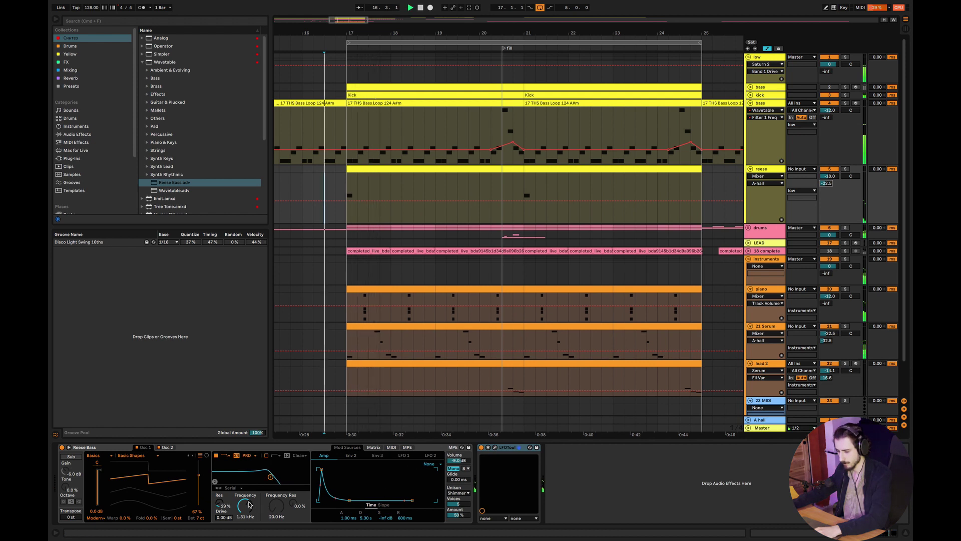
drag(249, 505, 249, 516)
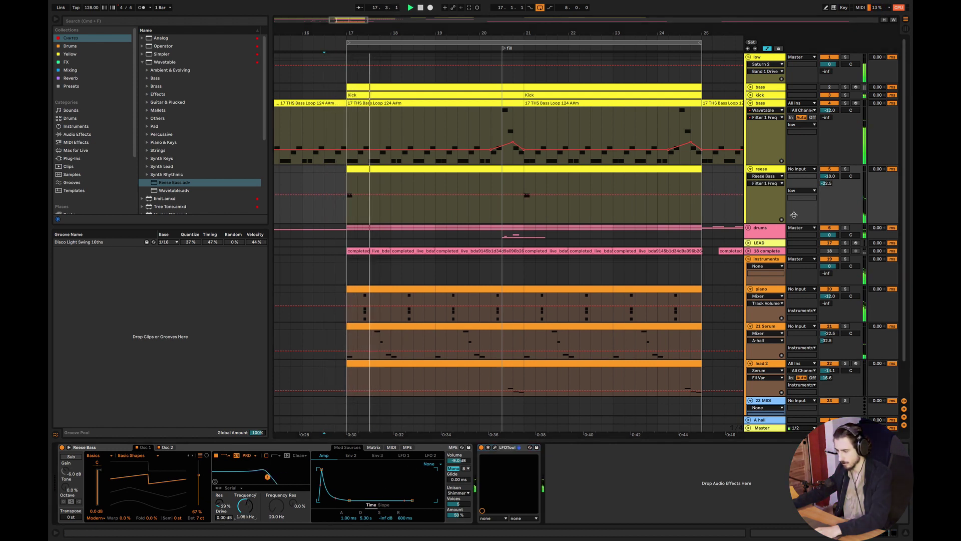
key(space)
click(827, 183)
key(space)
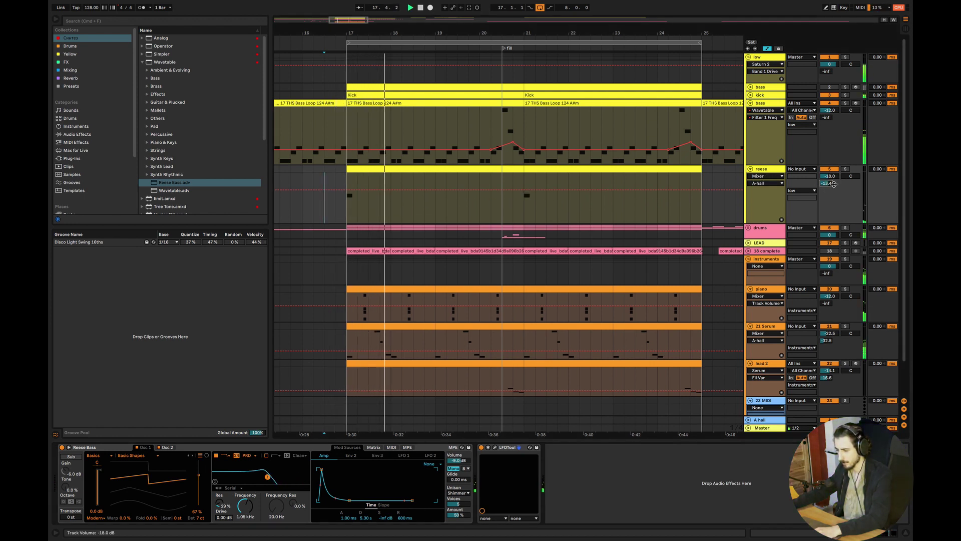
click(903, 532)
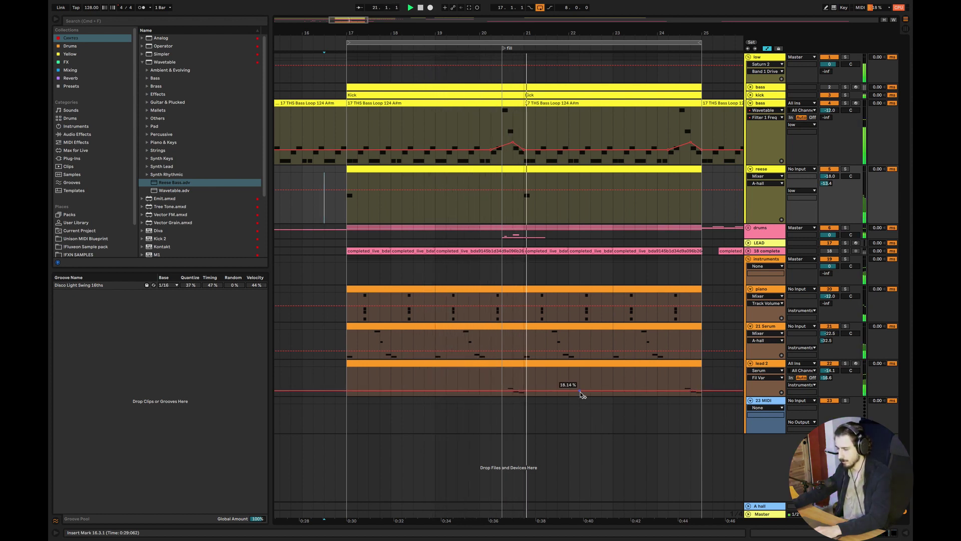
Fold the Wavetable bass track and delete the empty 23 MIDI track.
click(765, 88)
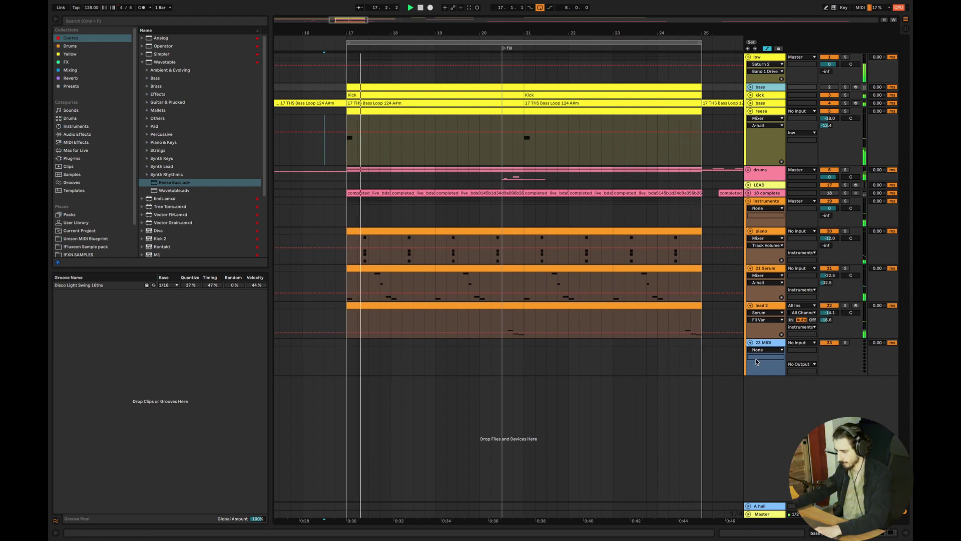
click(771, 346)
key(Delete)
key(space)
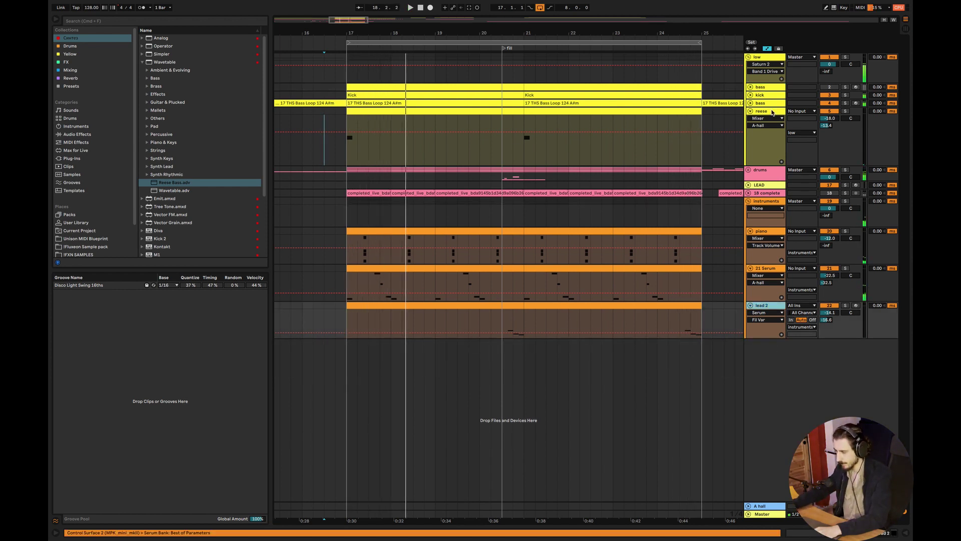
Shorten the Env 2 decay of the reese track's Wavetable to 2.62 s and replay from bar 17.
double_click(771, 112)
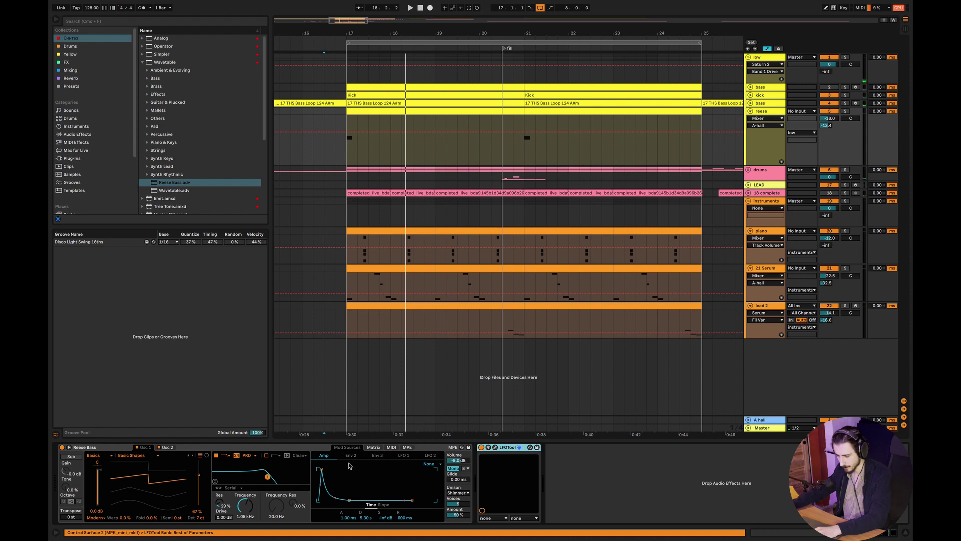
drag(364, 518, 365, 531)
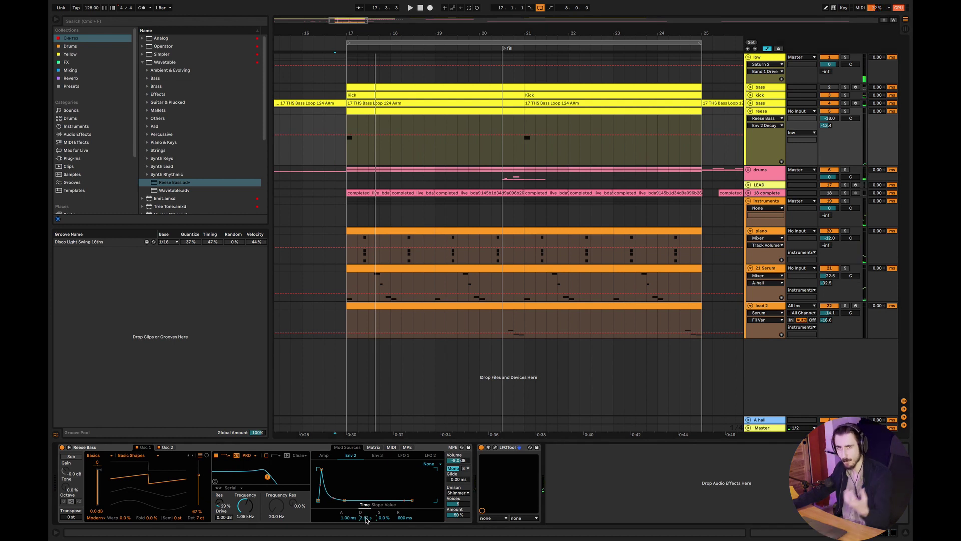
key(space)
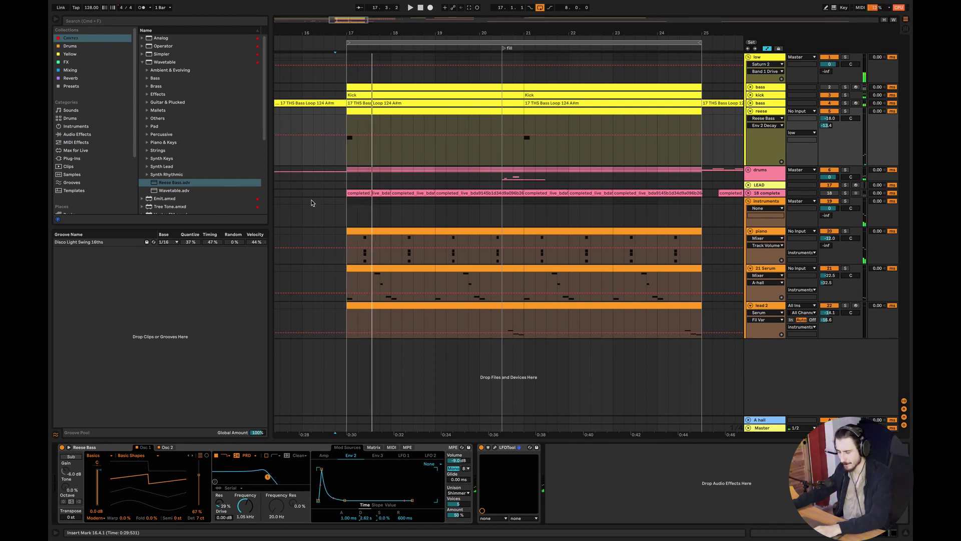
click(346, 161)
key(space)
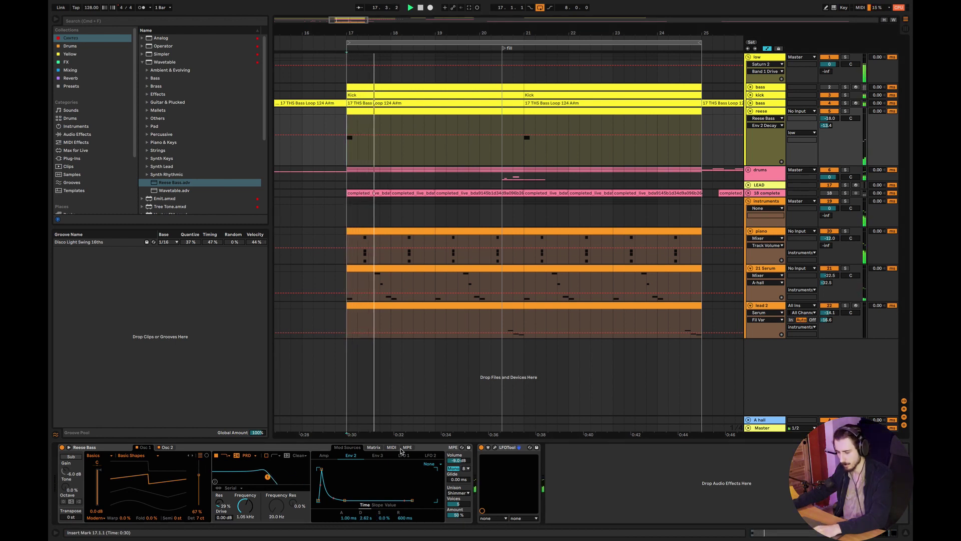
Lower the reese track's Wavetable filter frequency to just under 1 kHz while repeatedly replaying from bar 17.
key(space)
key(space)
key(space)
key(space)
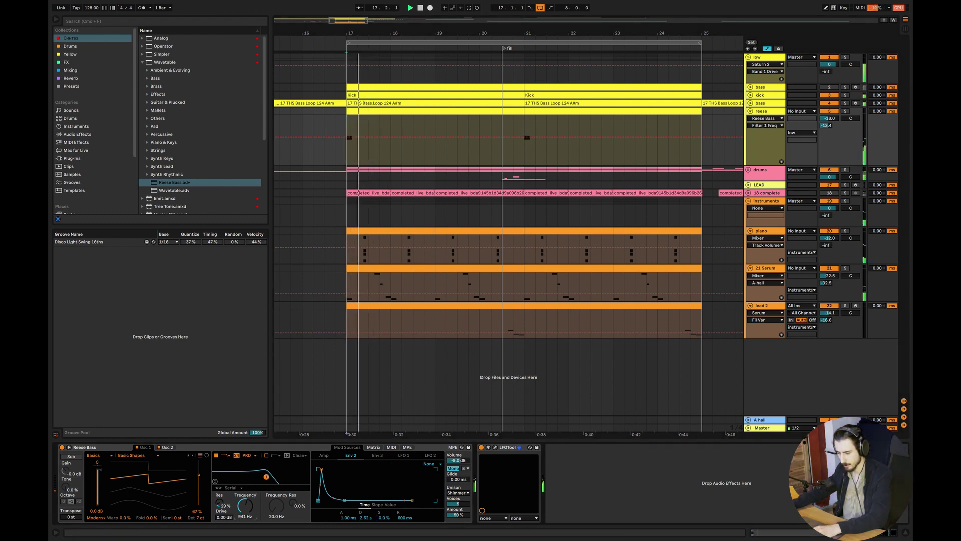
drag(254, 505, 257, 506)
key(space)
key(space)
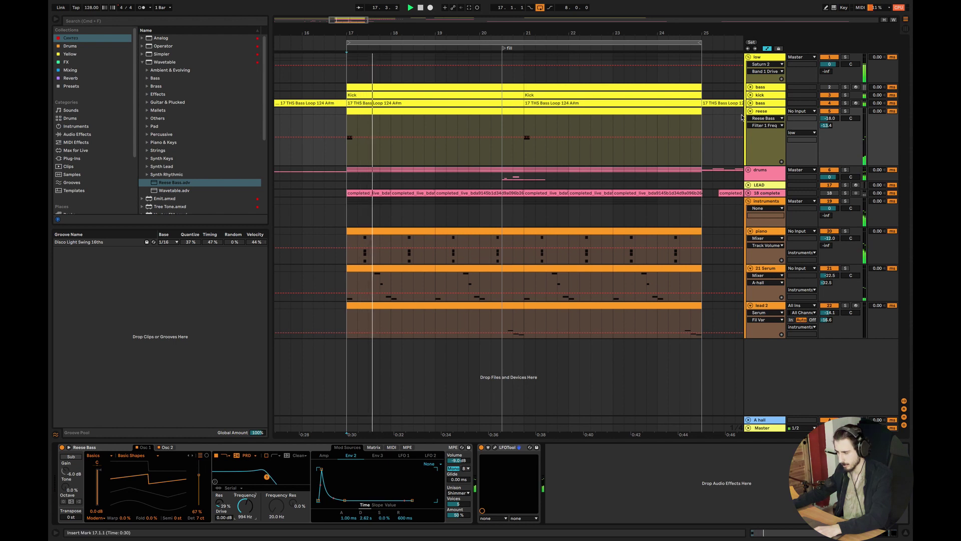
Raise the 21 Serum track volume to -18.6 dB and the lead 2 volume to -12.3 dB during playback.
drag(830, 275, 829, 269)
key(space)
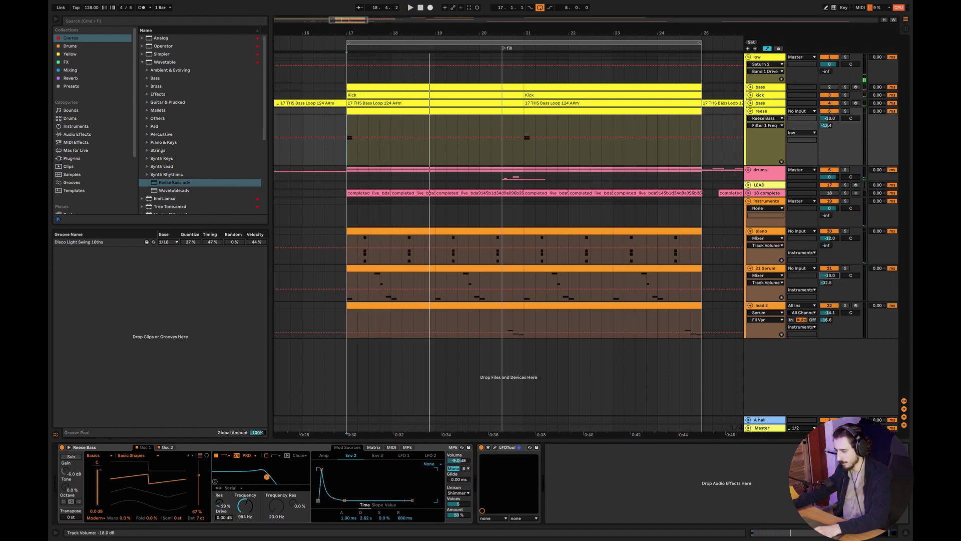
key(space)
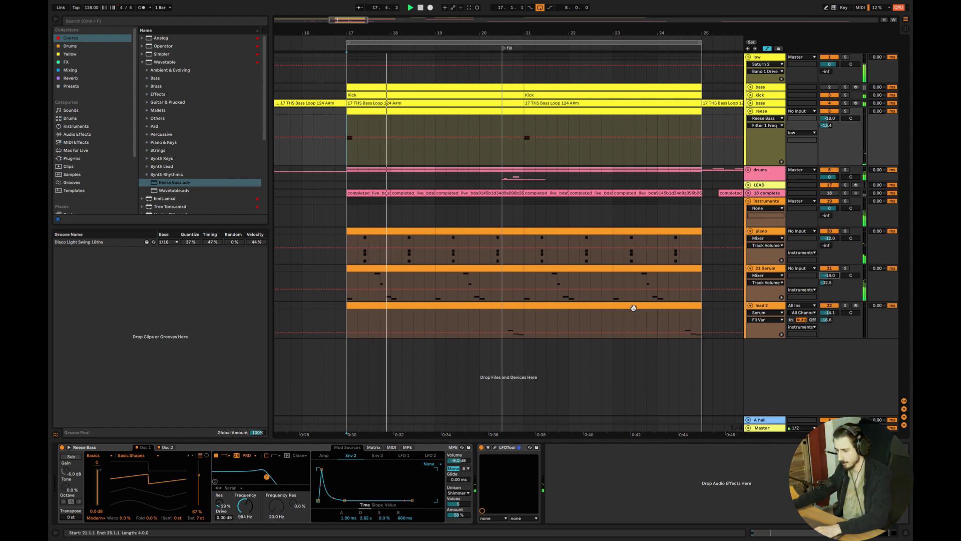
click(446, 323)
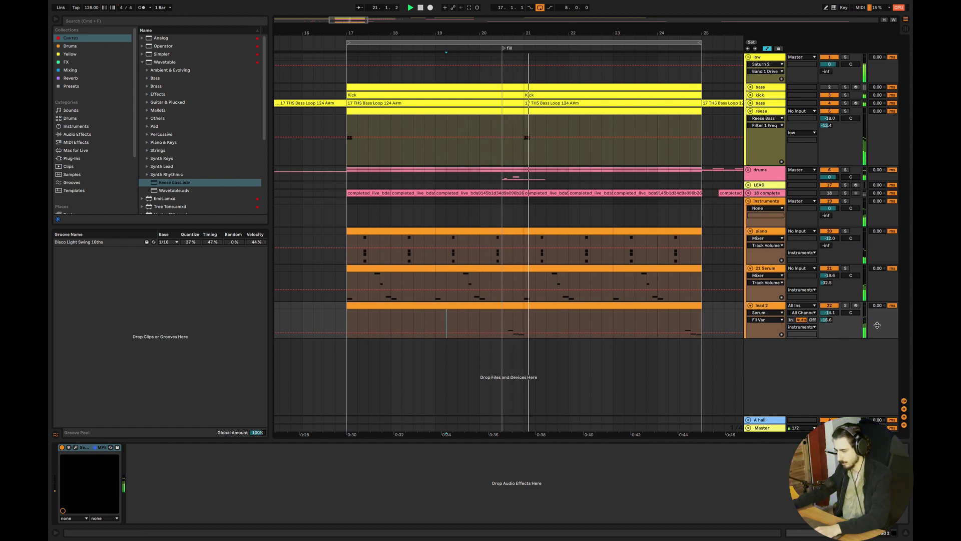
click(828, 315)
click(503, 334)
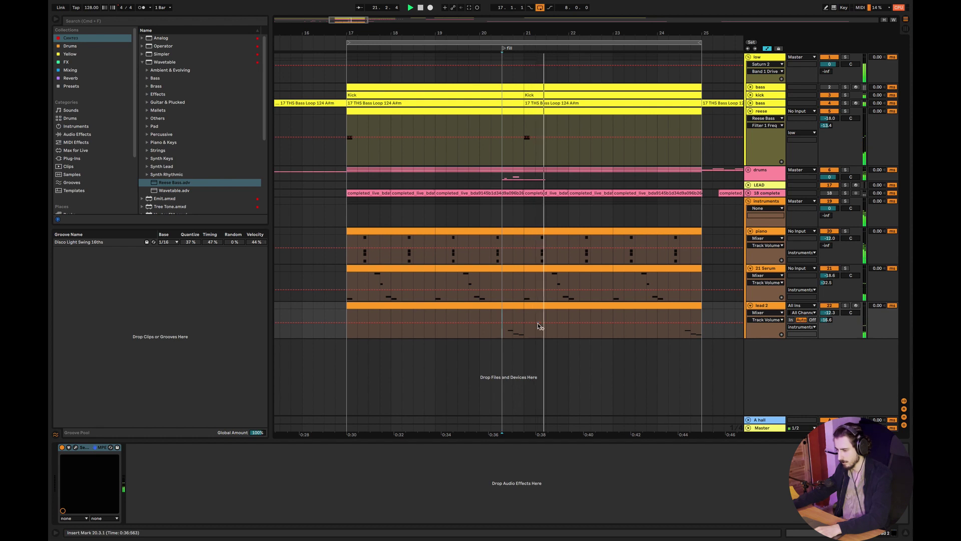
Fold the reese track, insert a new MIDI track below it, and unfold the Wavetable bass track.
click(759, 148)
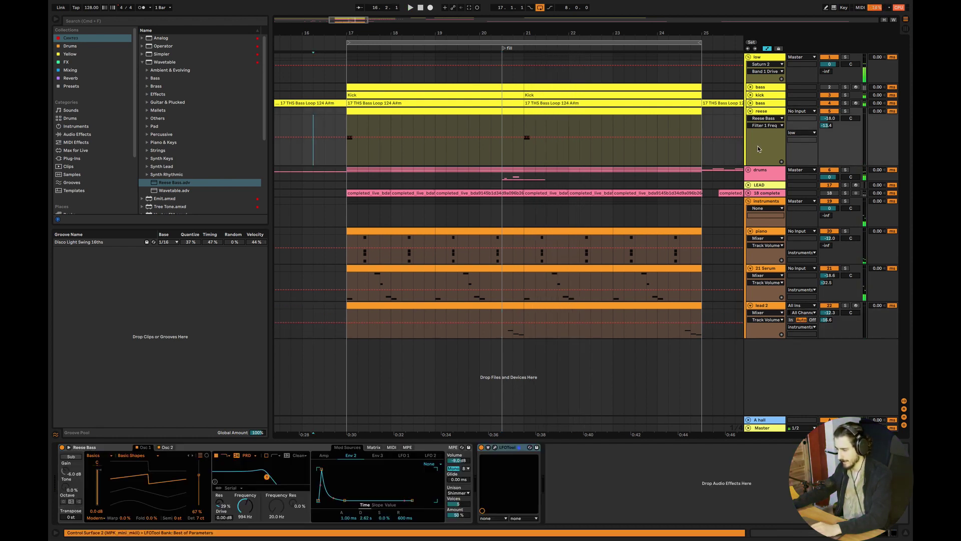
click(750, 111)
right_click(759, 113)
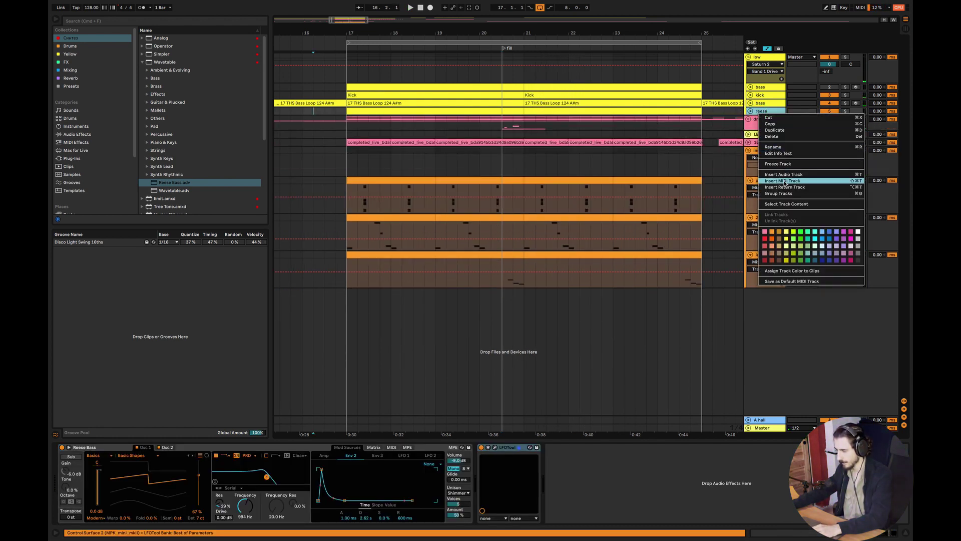
click(766, 181)
click(751, 103)
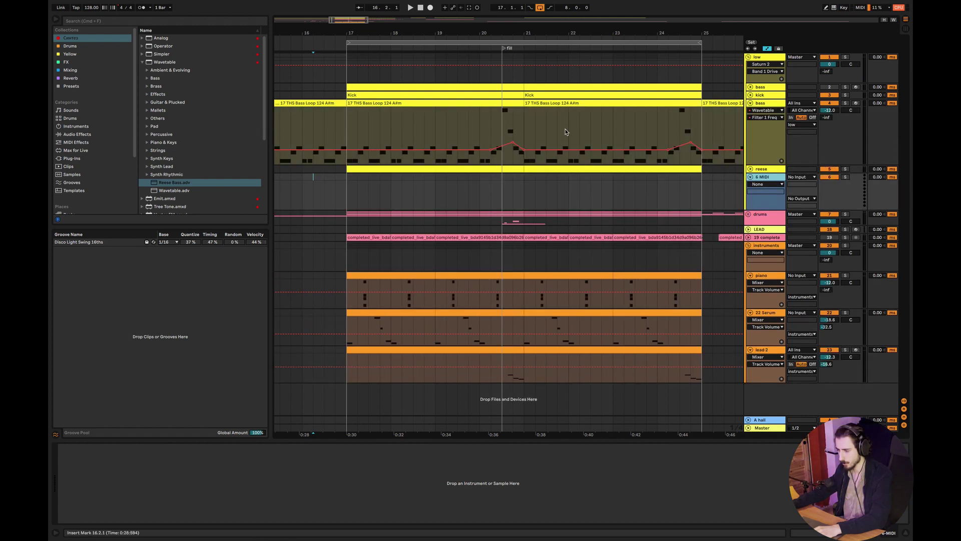
Copy the bass fill sections at 20.3–21 and 24.3–25 onto the new MIDI track.
drag(492, 119, 523, 107)
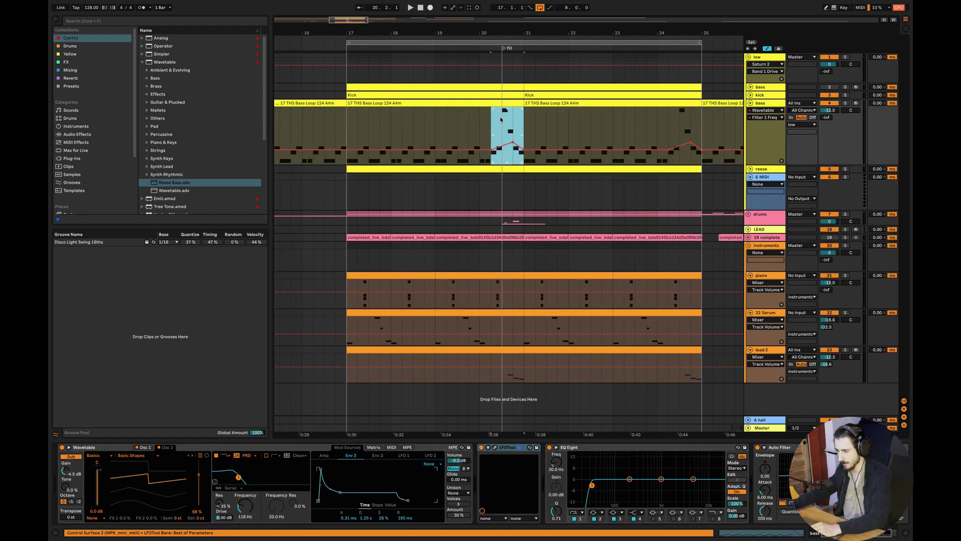
click(512, 115)
drag(514, 103, 692, 192)
Load Serum as the instrument on the new MIDI track below the reese track.
click(335, 195)
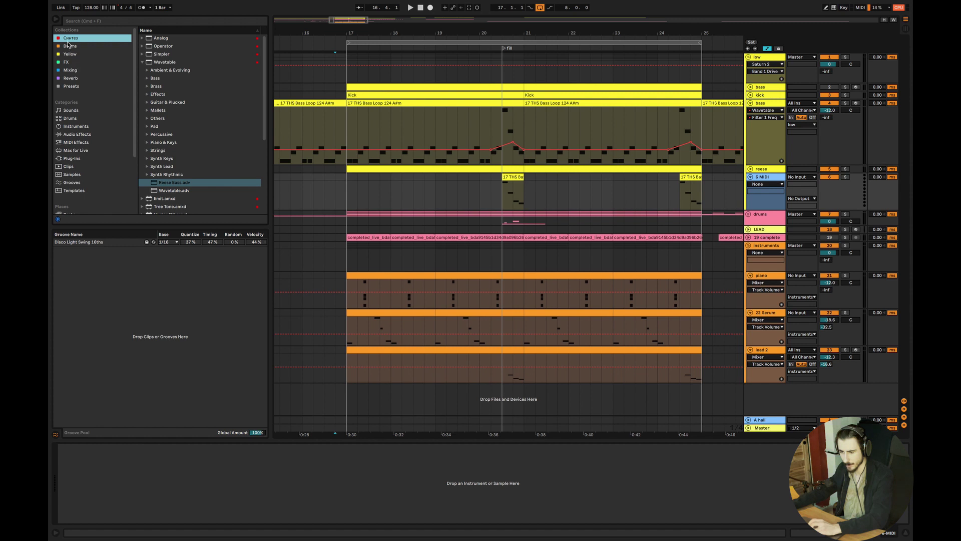
drag(264, 106, 264, 200)
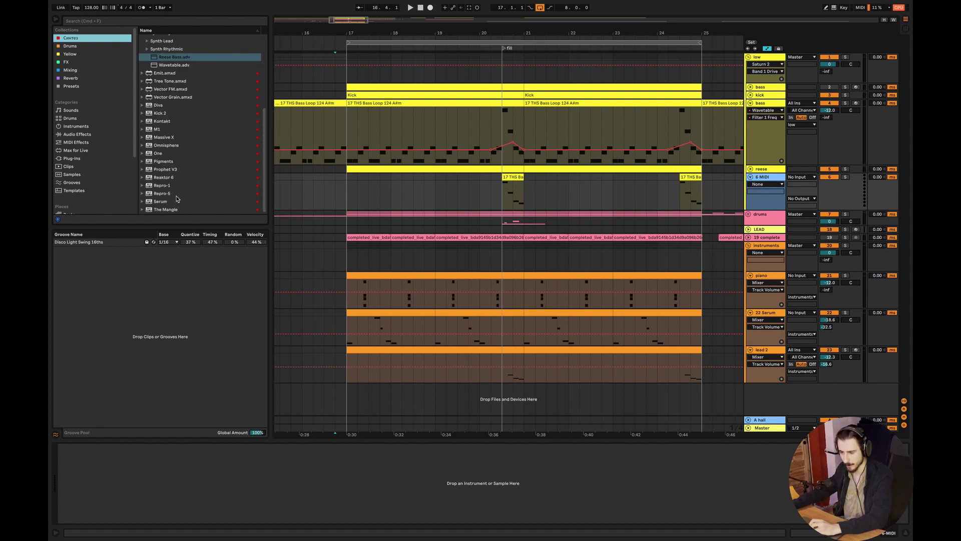
drag(168, 202, 511, 224)
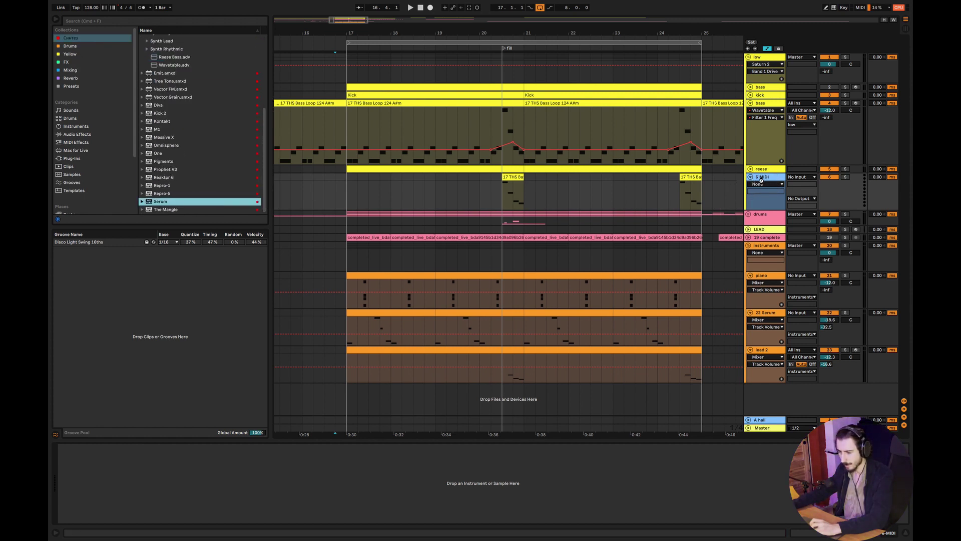
drag(753, 184, 754, 184)
Load the BA Short Bass [FN] preset from Serum's Bass category for the bass-fill track.
click(536, 235)
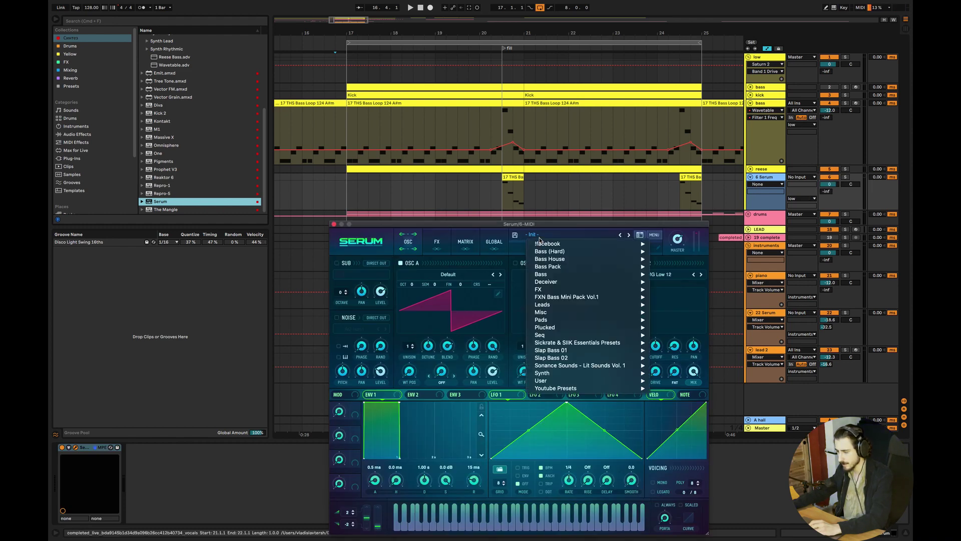
mouse_move(553, 272)
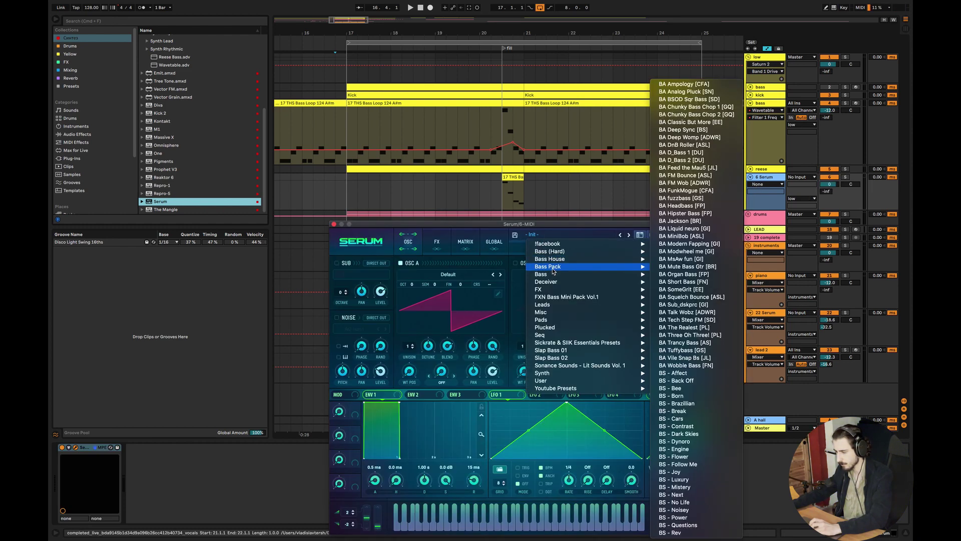
click(473, 228)
drag(473, 228, 461, 224)
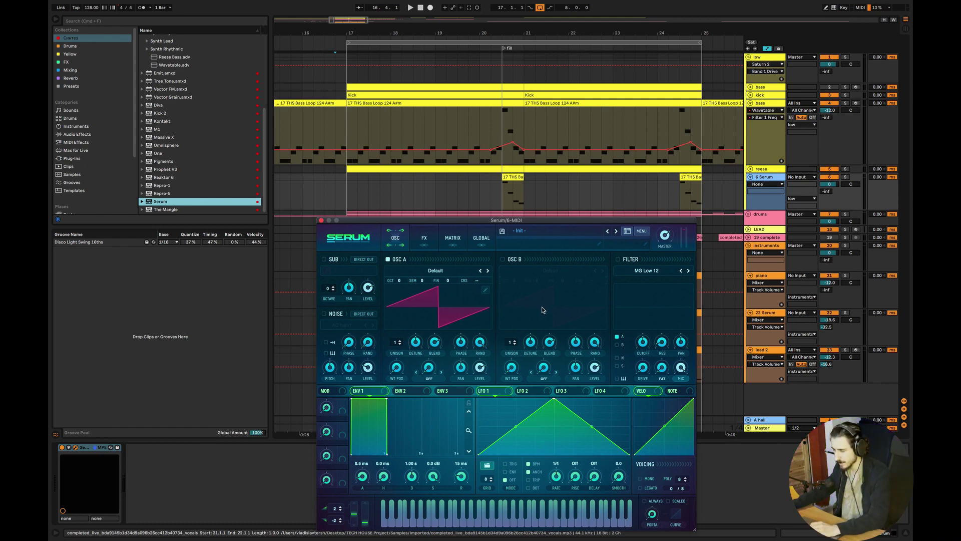
click(526, 233)
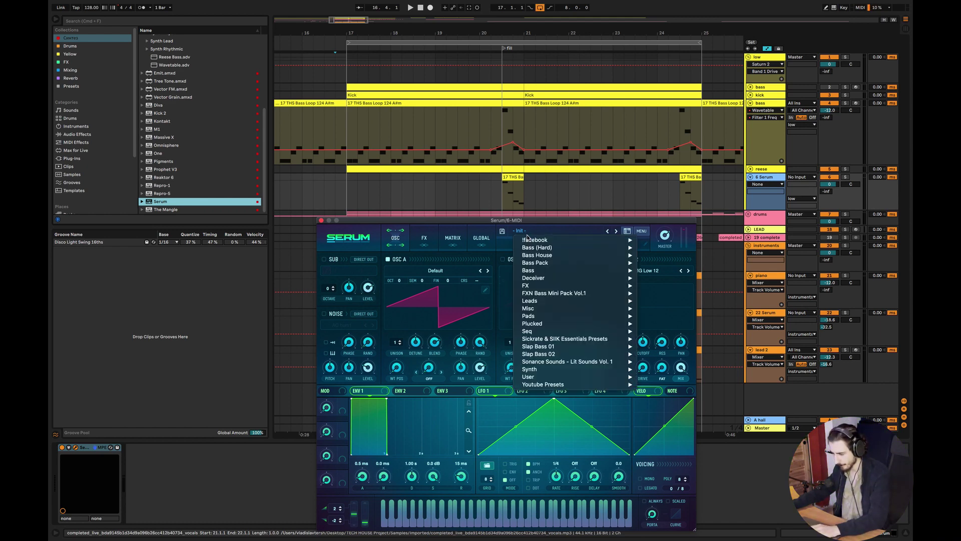
mouse_move(538, 266)
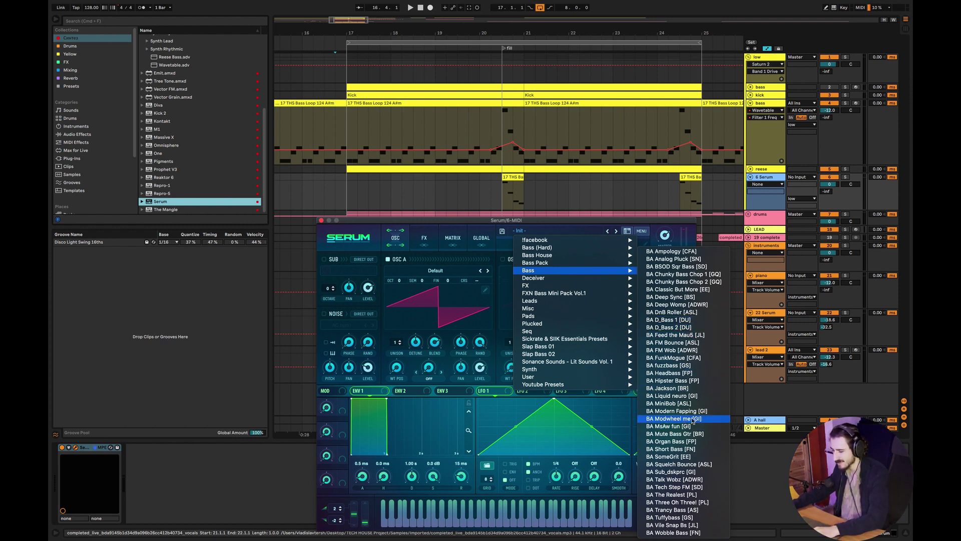
click(670, 449)
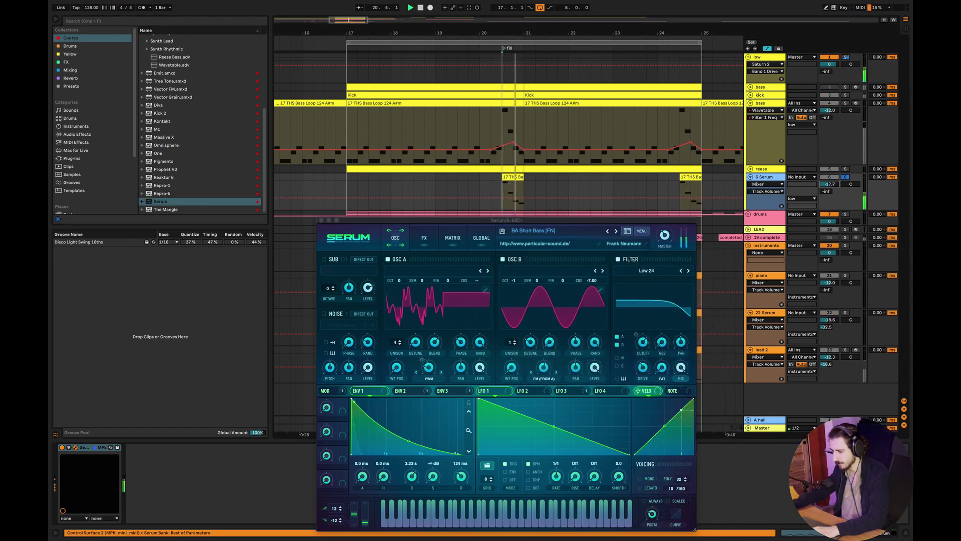
Stop playback and open the first bass-fill clip on the new Serum track for note editing.
key(space)
double_click(509, 170)
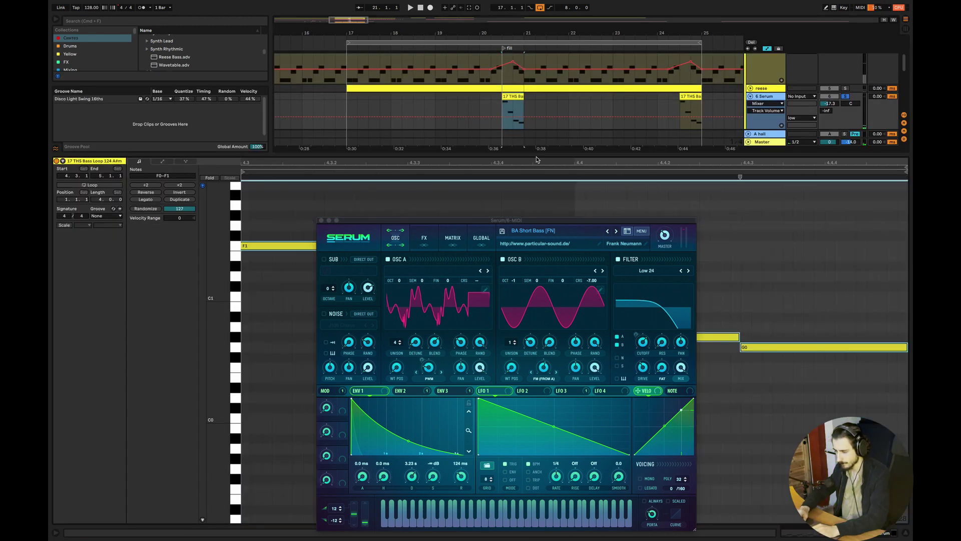
Transpose the fill clip's notes up two octaves and delete its opening F3 note.
key(space)
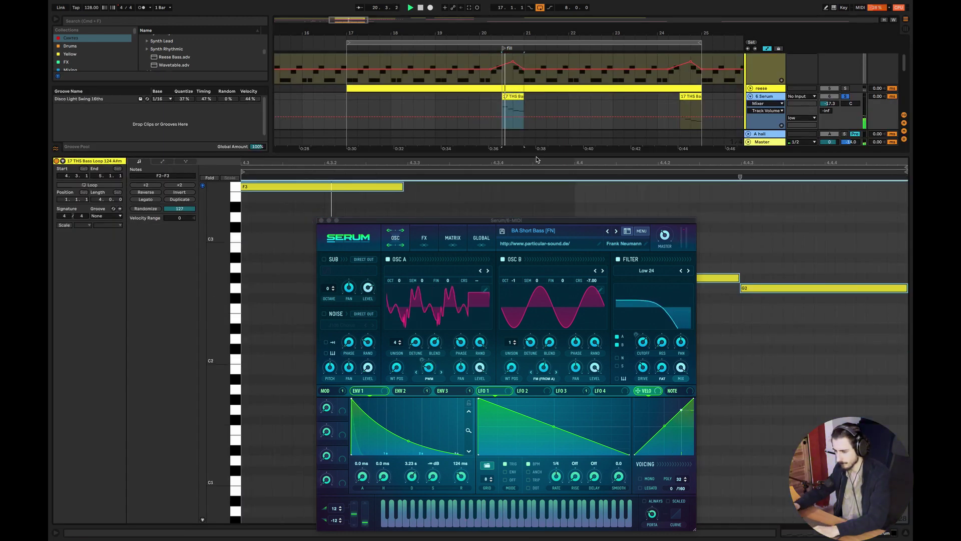
click(387, 199)
key(space)
key(Delete)
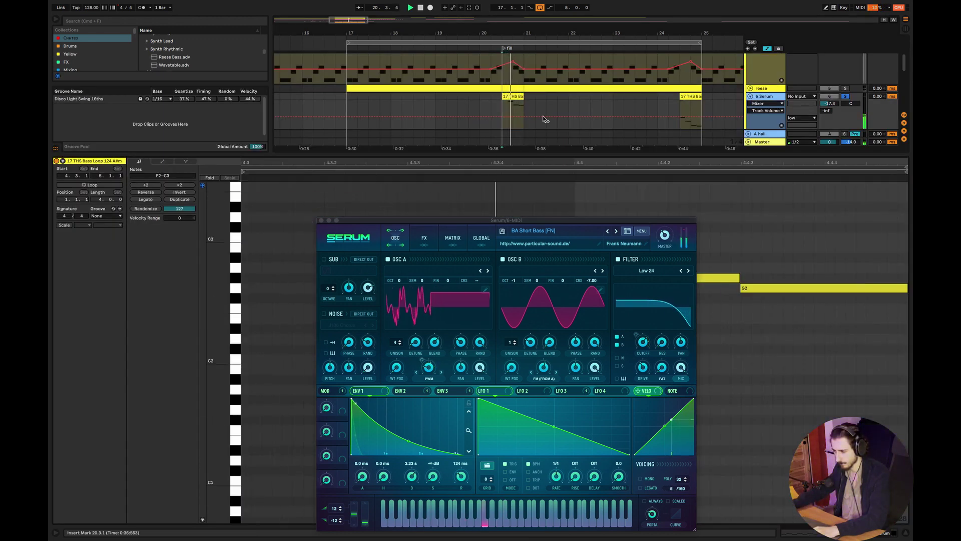
Copy the edited fill clip over the second fill at 24.3.1 and play the section from bar 20.
click(516, 97)
key(space)
drag(516, 98, 693, 98)
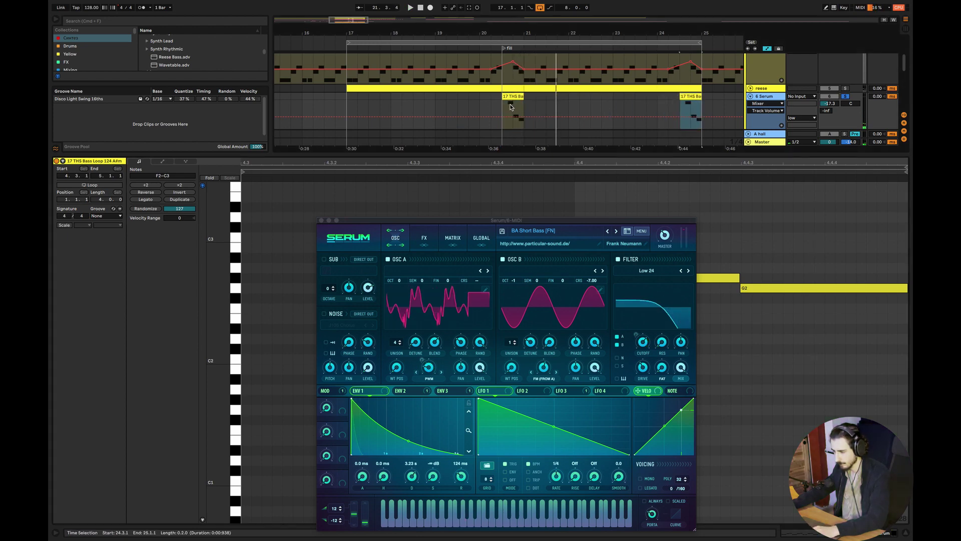
click(479, 113)
key(space)
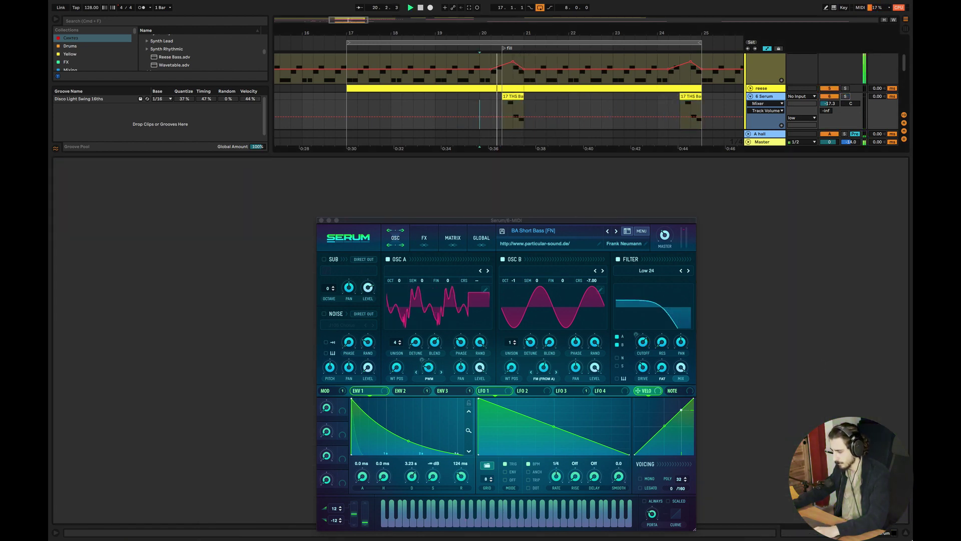
Hide the clip detail view, move Serum off the tracks, and solo lead 2 and 6 Serum from 20.3.1.
click(906, 533)
key(space)
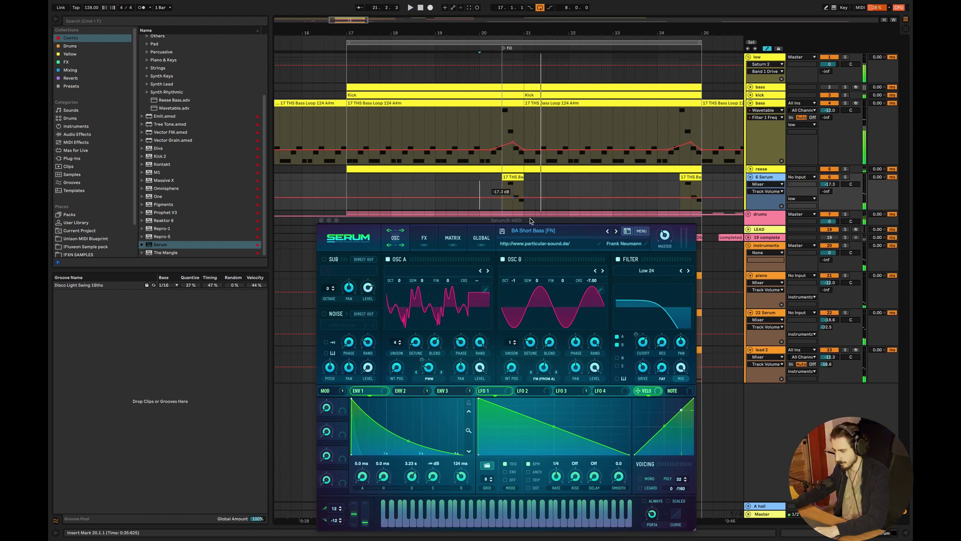
mouse_move(530, 220)
mouse_down()
mouse_move(557, 411)
mouse_move(551, 442)
mouse_up()
click(491, 198)
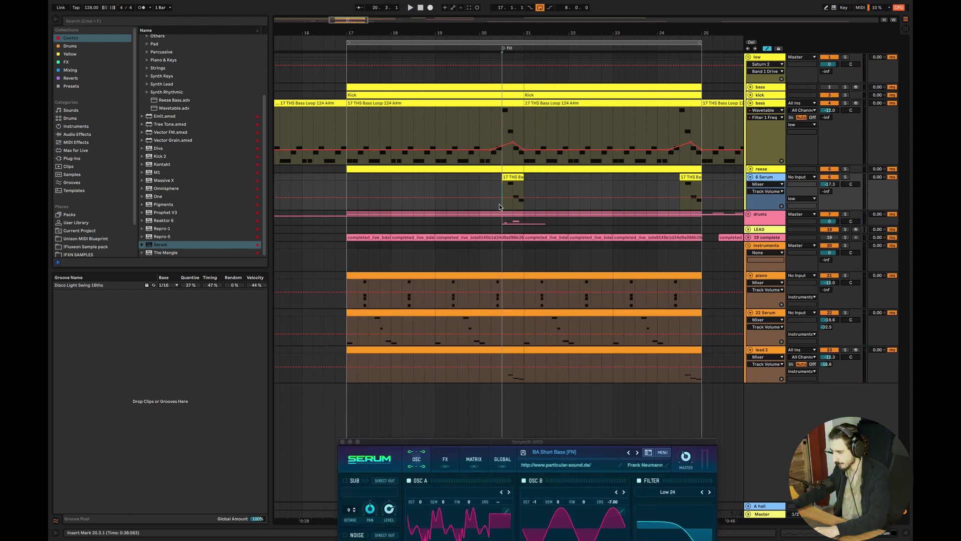
click(845, 349)
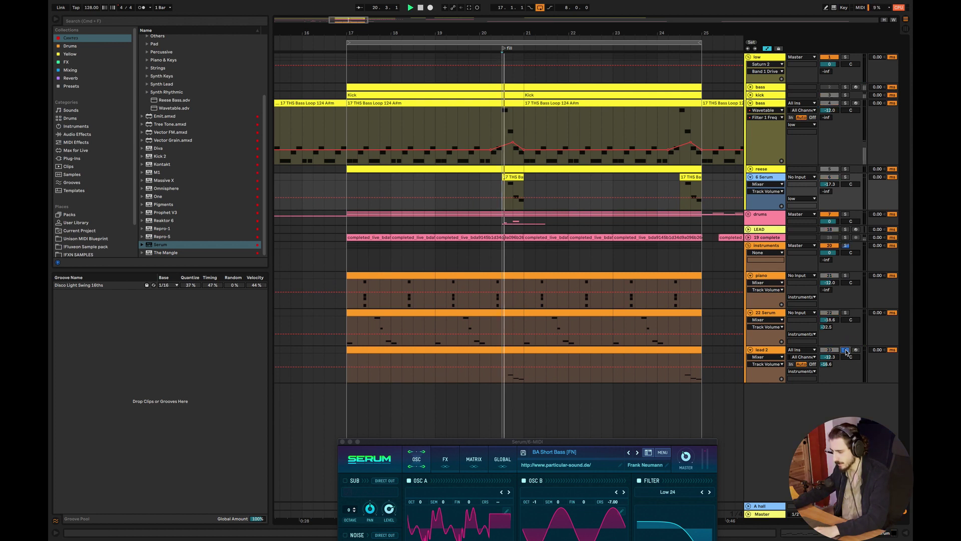
click(846, 177)
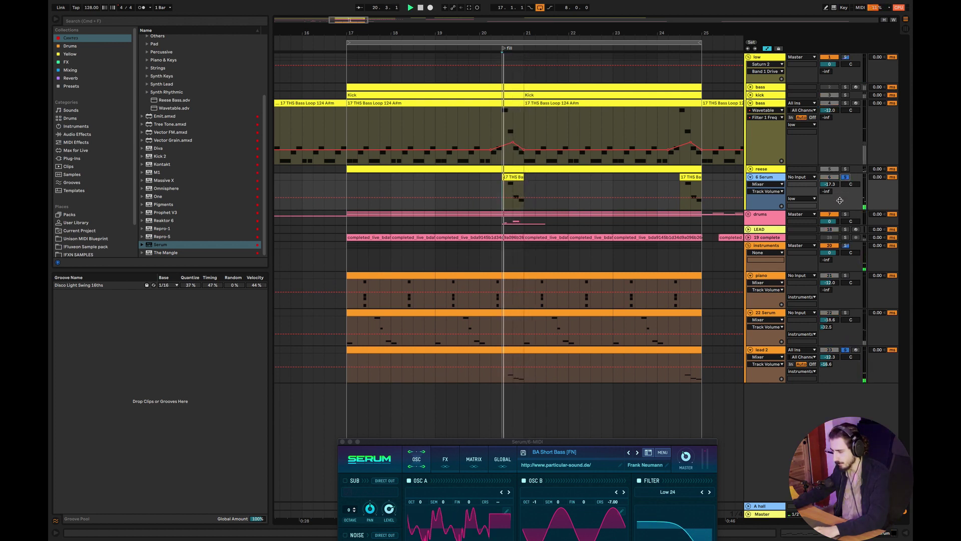
Audition successive Serum bass presets on the soloed fill up to BA The Realest [PL].
click(640, 453)
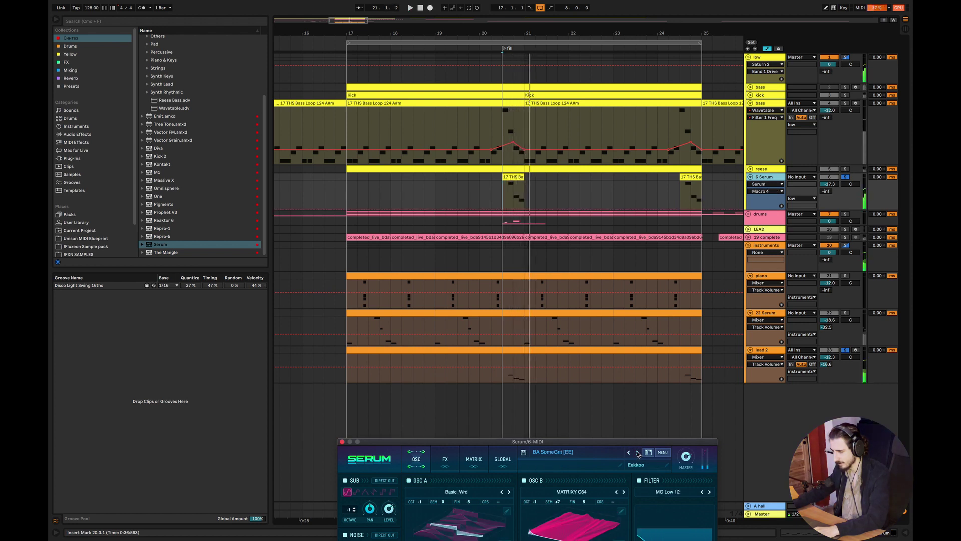
click(638, 453)
click(638, 453)
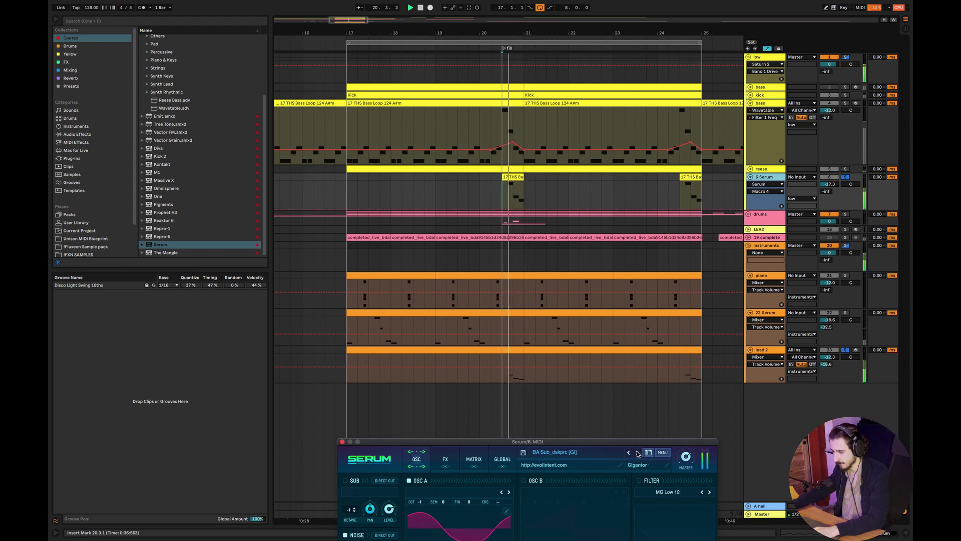
click(638, 453)
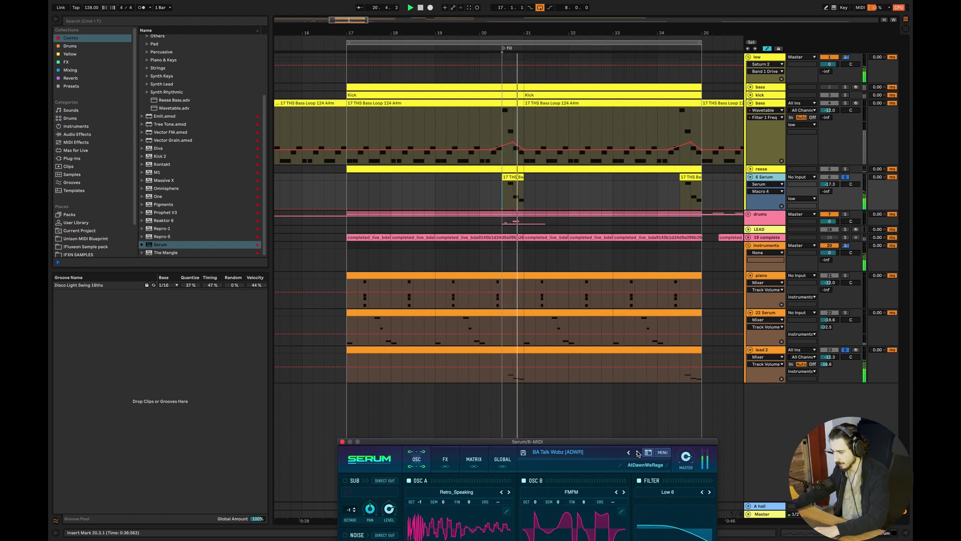
click(638, 454)
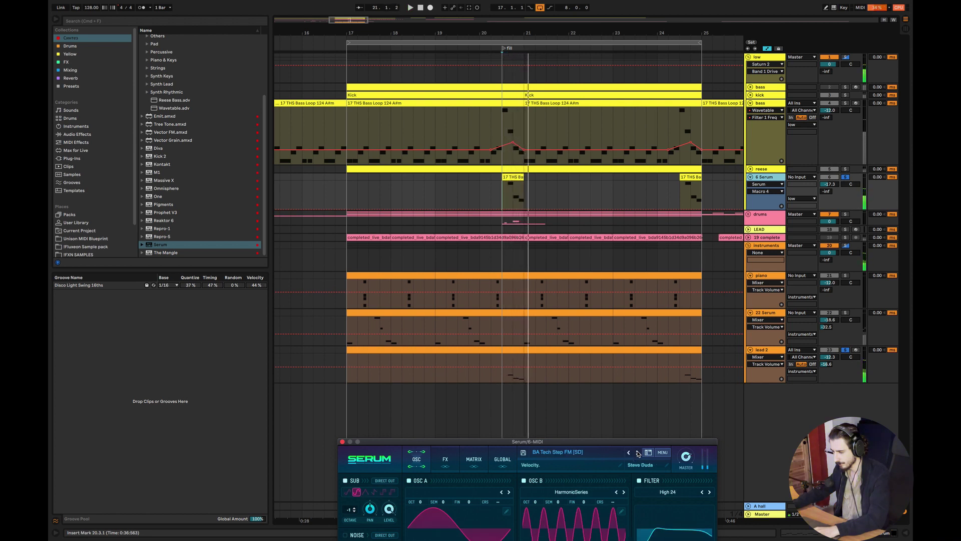
click(638, 453)
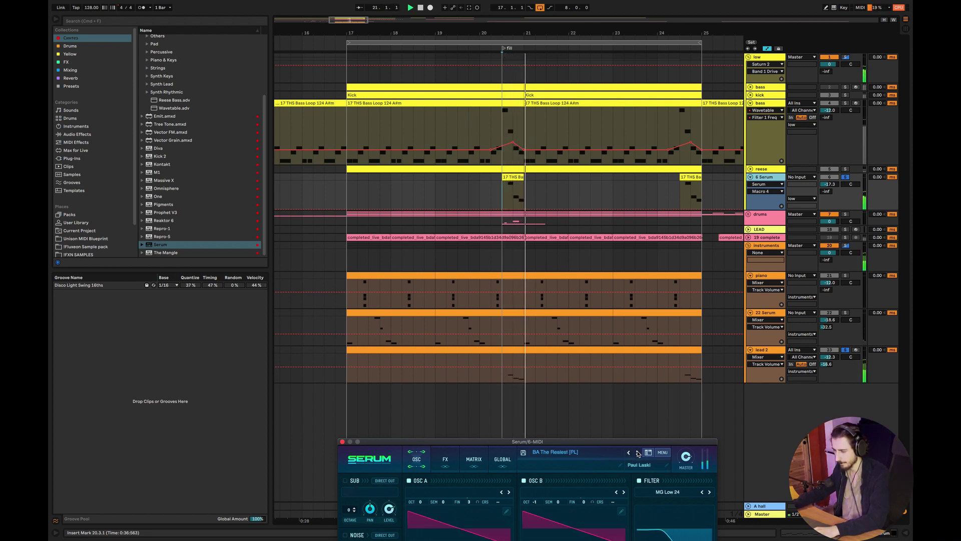
Transpose all notes of the first 6 Serum fill clip down one octave, to the F1–C2 range.
double_click(517, 176)
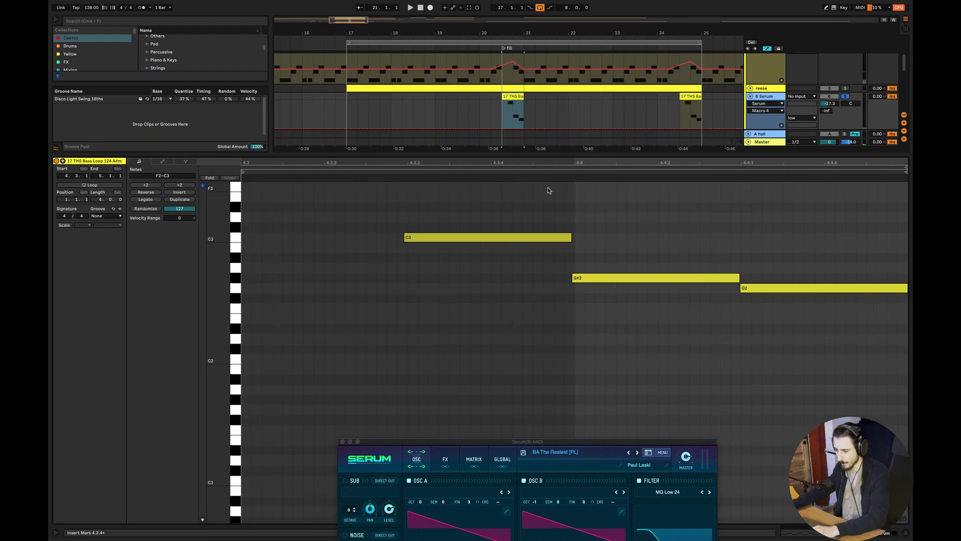
key(space)
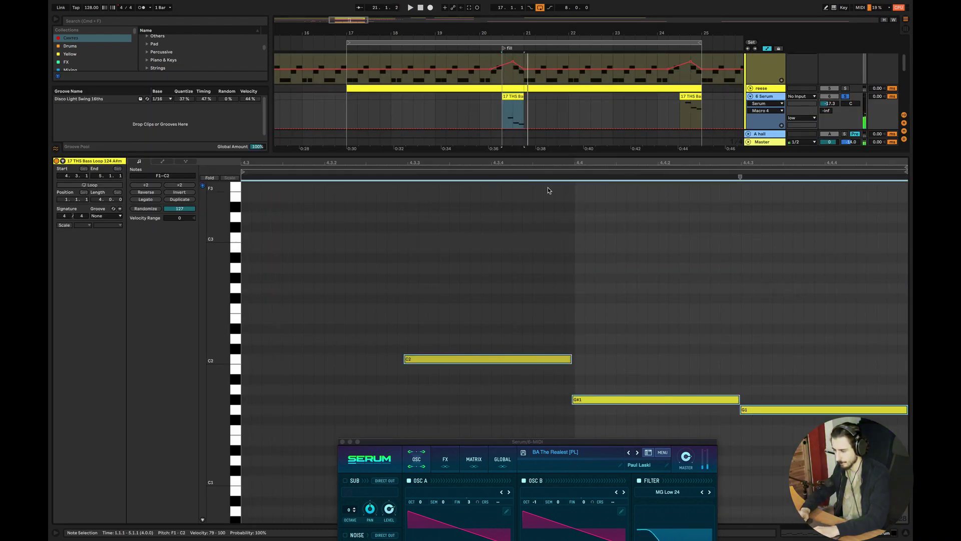
key(shift+Down)
key(shift+Up)
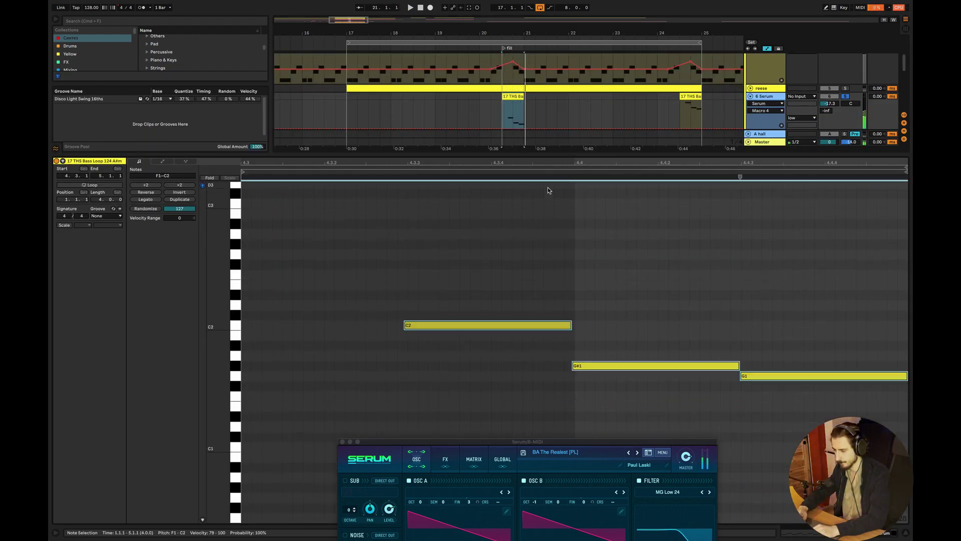
Audition further Serum presets against the fill and settle on BA Trancy Bass [AS].
click(638, 452)
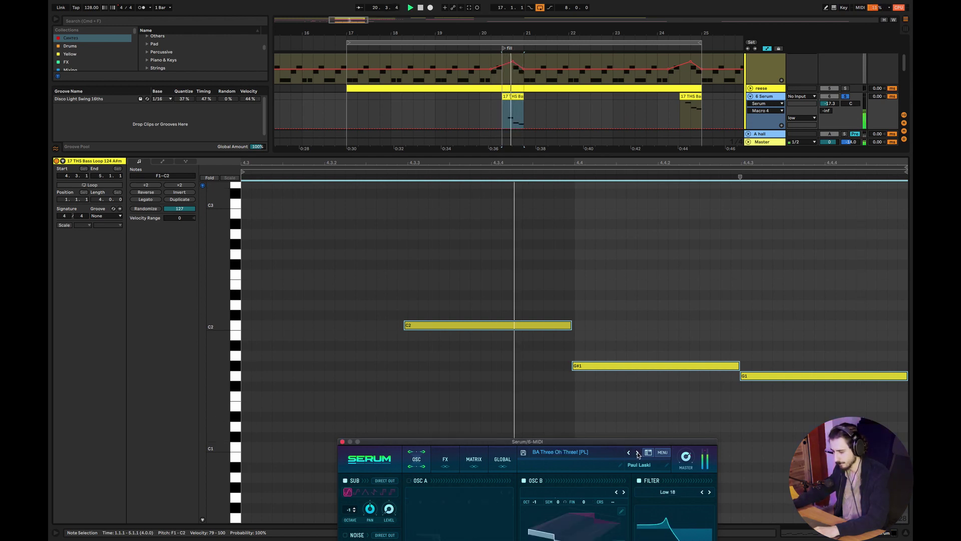
click(637, 452)
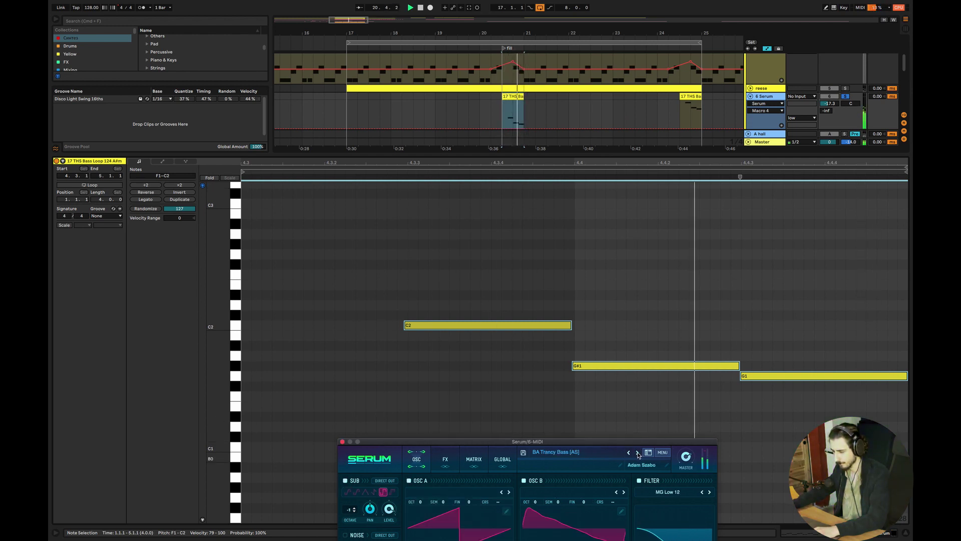
click(844, 101)
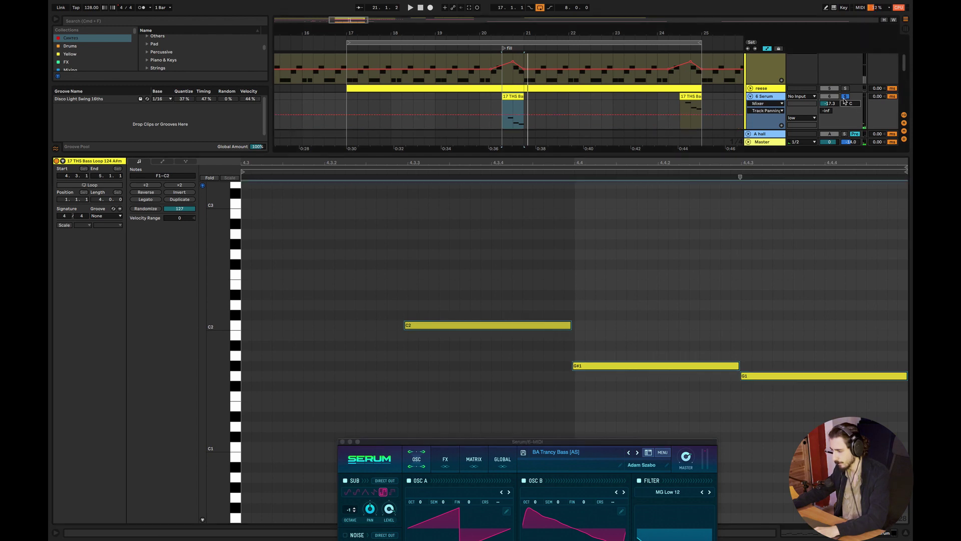
key(space)
Copy the LFOTool device from the bass track to the 6 Serum track, after Serum.
click(906, 533)
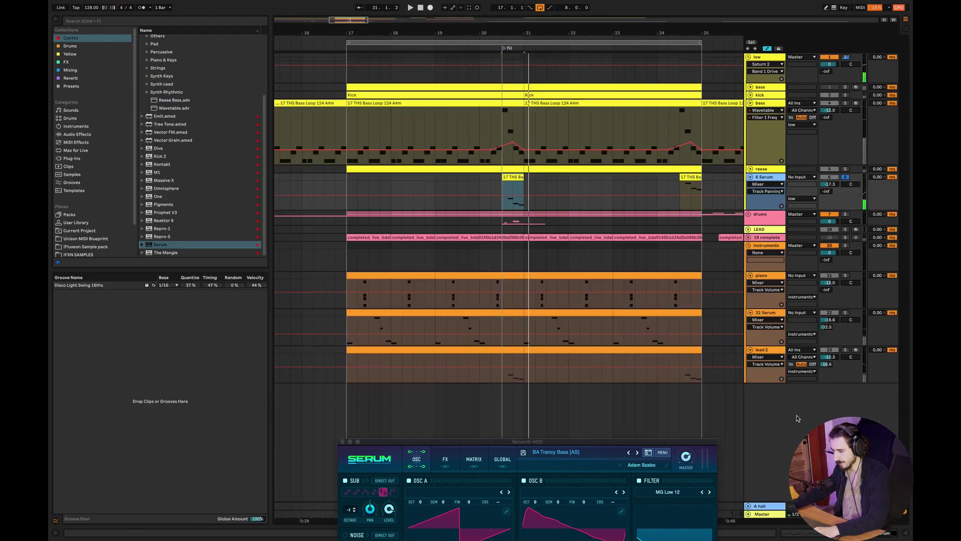
double_click(763, 104)
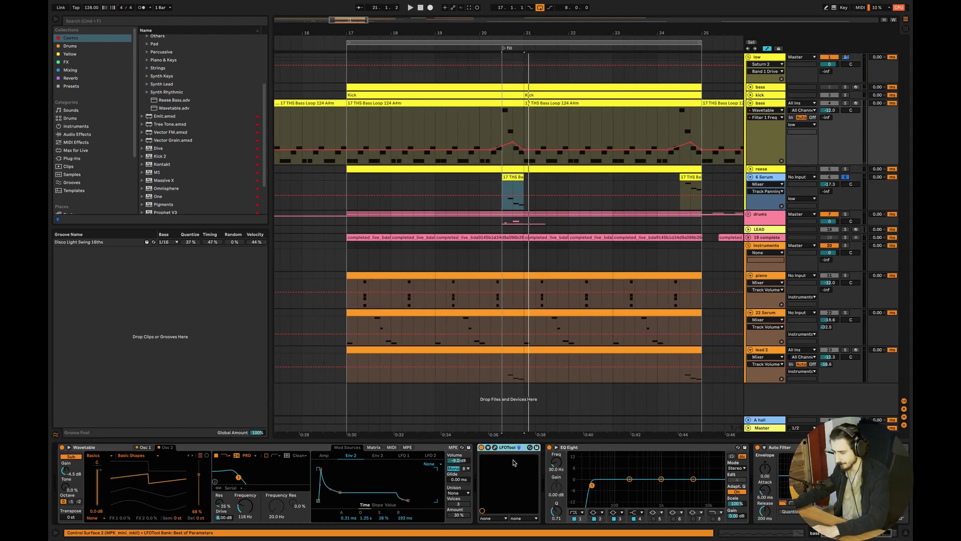
click(766, 177)
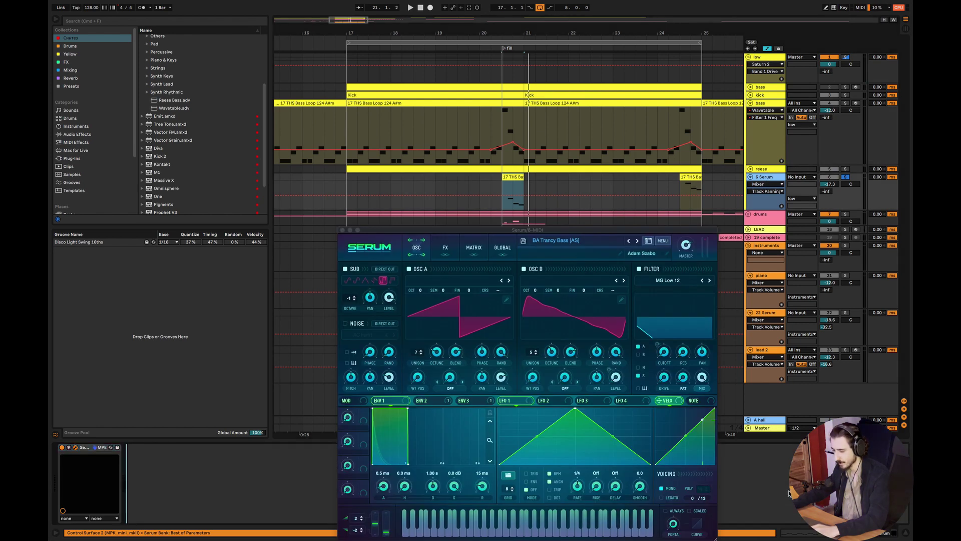
Consolidate the 6 Serum fill into one clip spanning bars 17 to 21 and duplicate it to bars 21 to 25.
drag(526, 190, 347, 177)
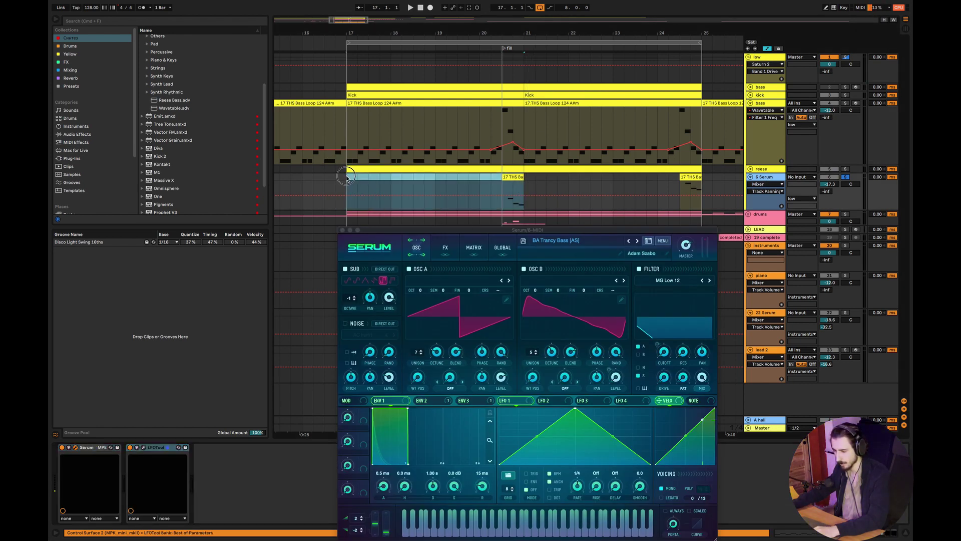
key(super+d)
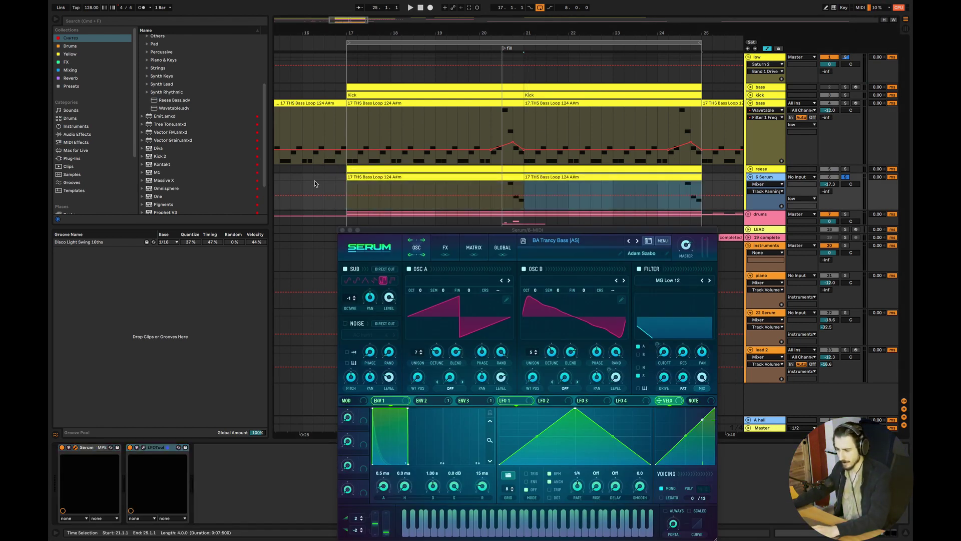
click(314, 190)
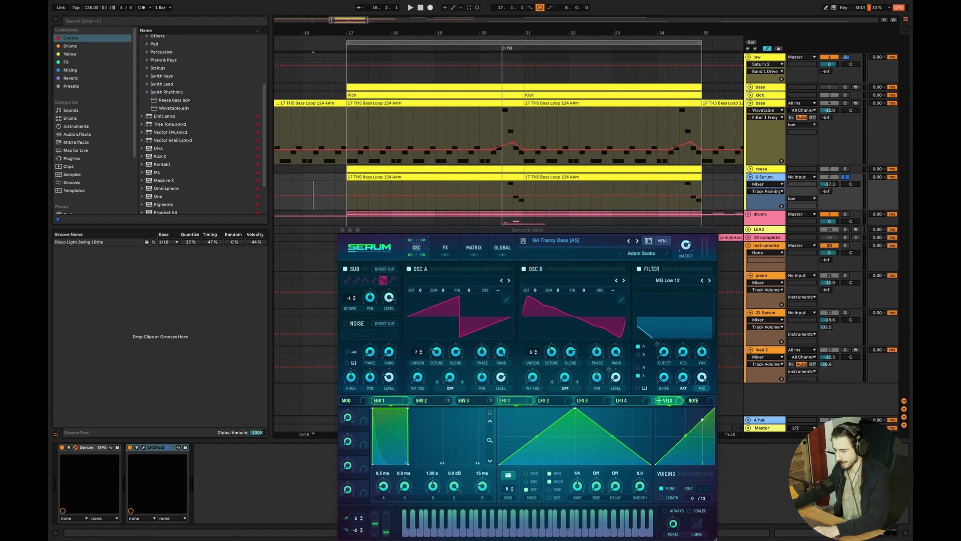
Close the Serum window and rename the 6 Serum track as bass layer.
click(342, 230)
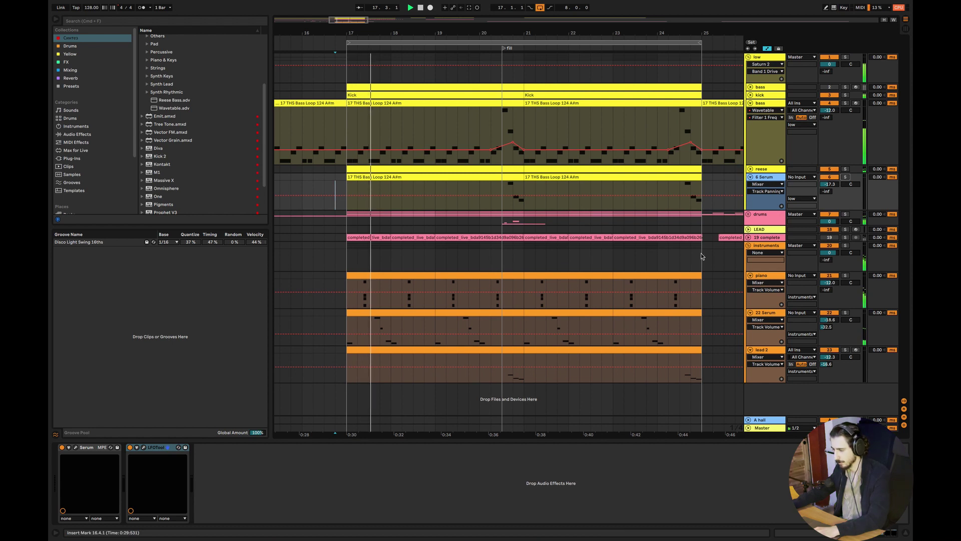
click(763, 179)
key(super+r)
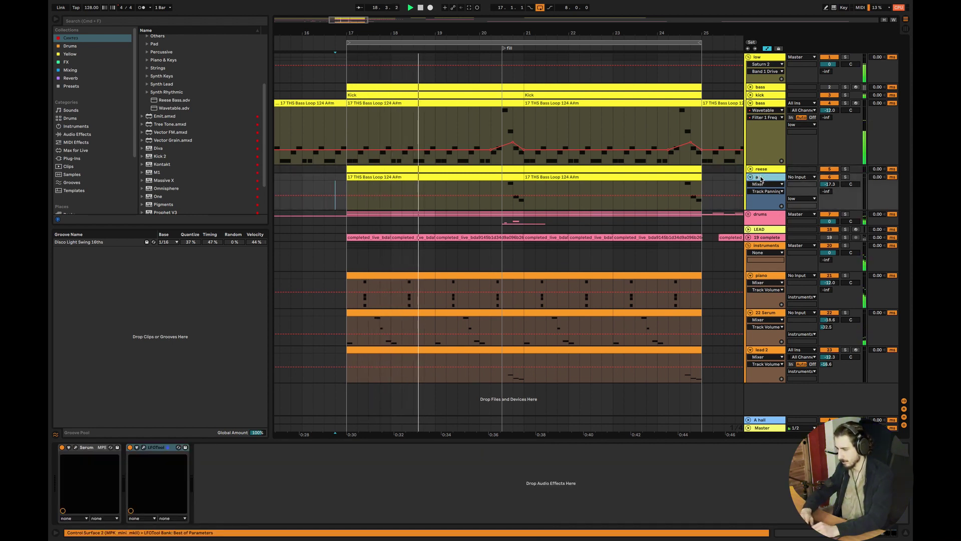
text(bass layer)
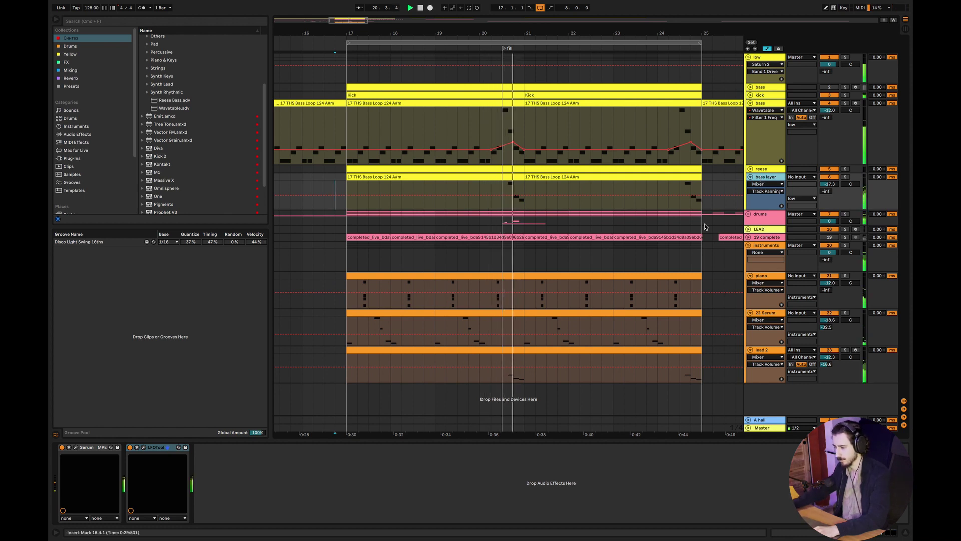
Raise the bass layer track's volume to -12 dB while playing back the fill around bar 20.
drag(829, 184, 830, 175)
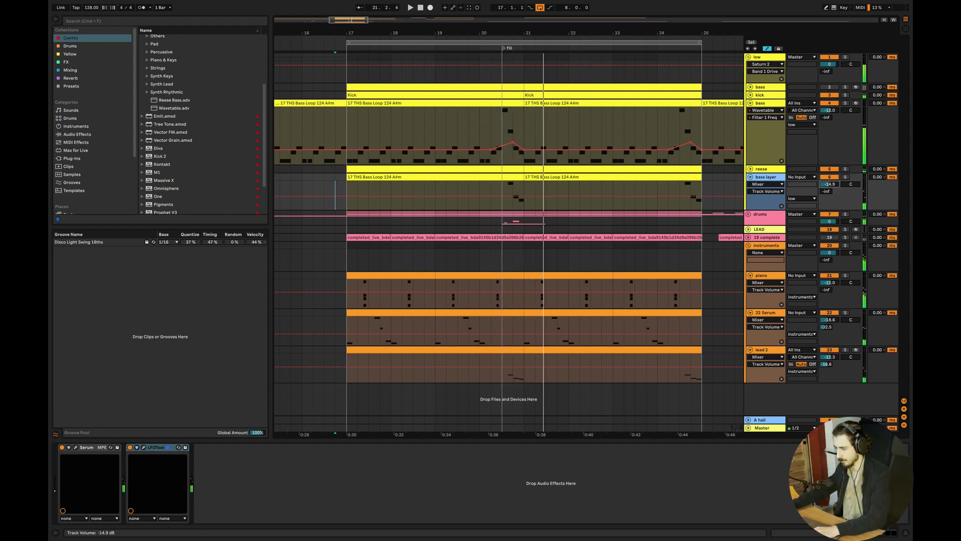
click(493, 192)
key(space)
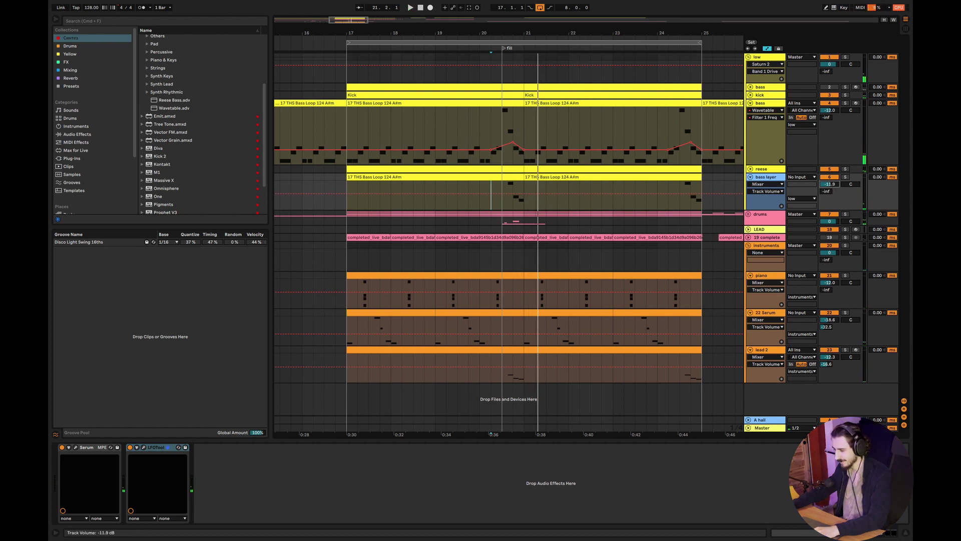
Assign the low group's track color to all its grouped tracks and clips.
click(765, 58)
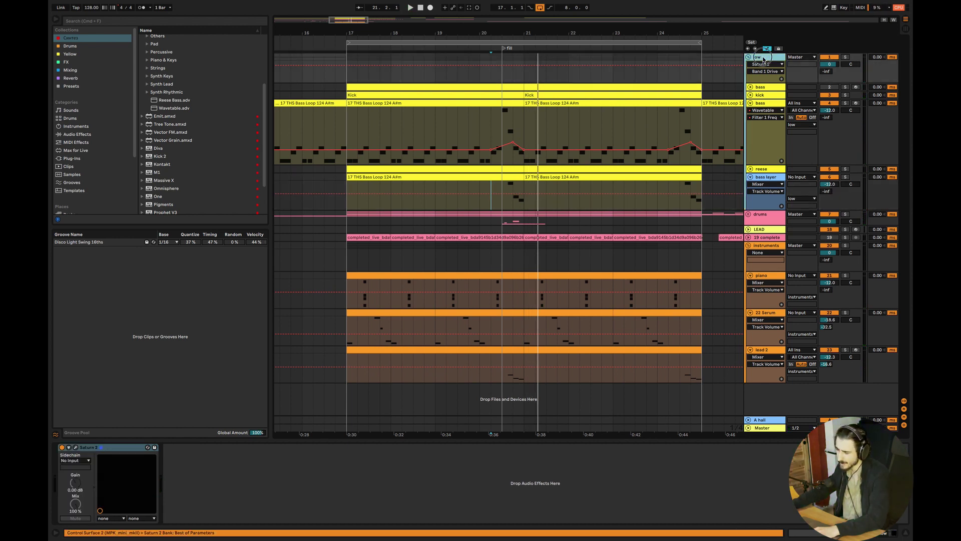
right_click(764, 58)
click(794, 209)
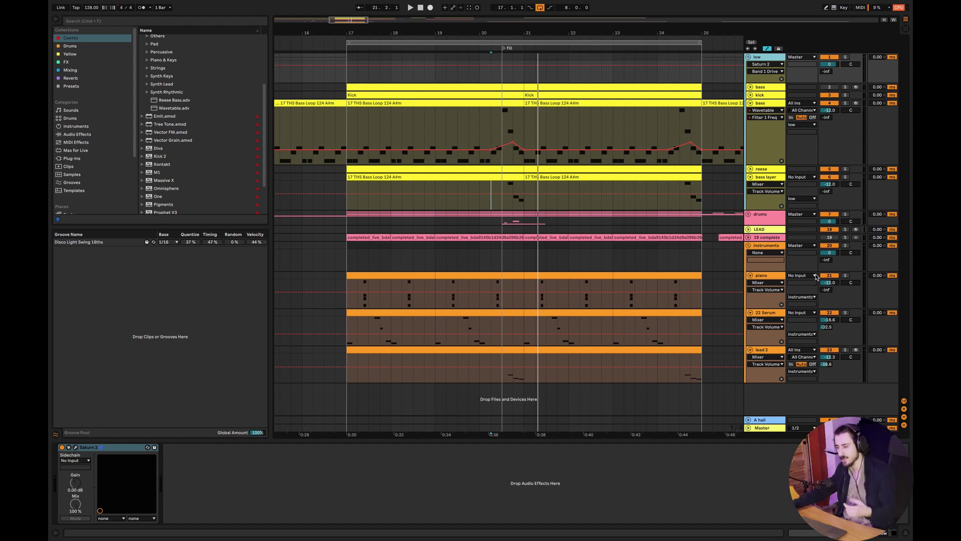
Fold the bass layer and bass tracks and play the loop from just before bar 17.
drag(499, 204, 523, 203)
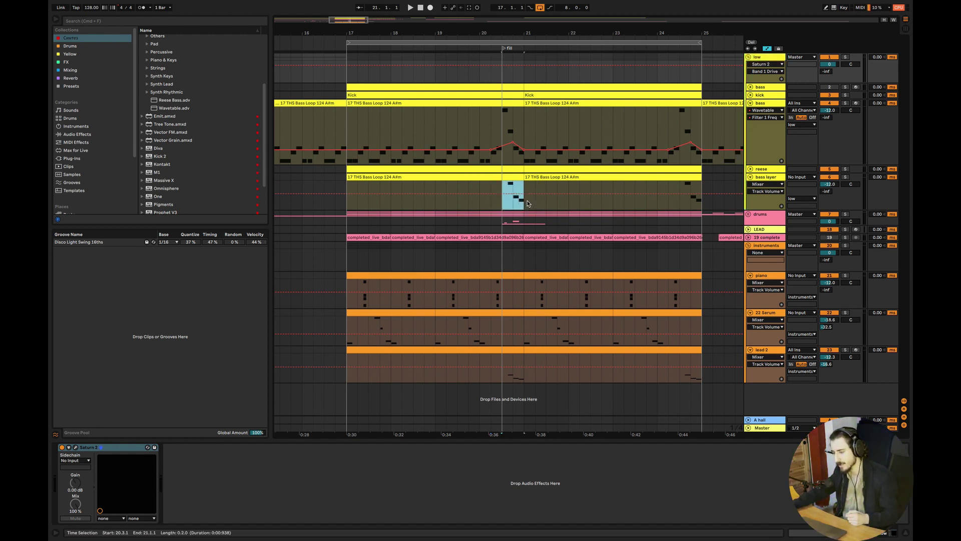
click(751, 177)
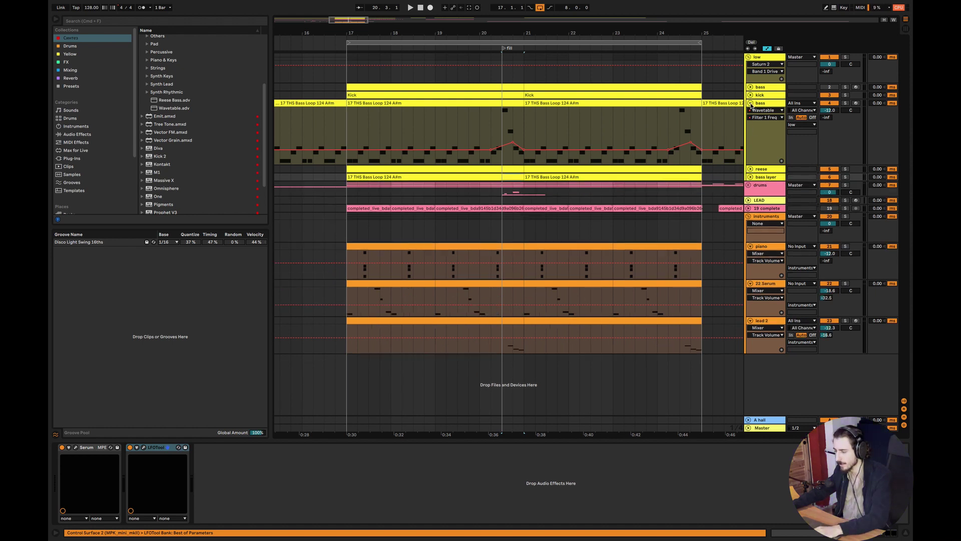
click(750, 103)
click(335, 131)
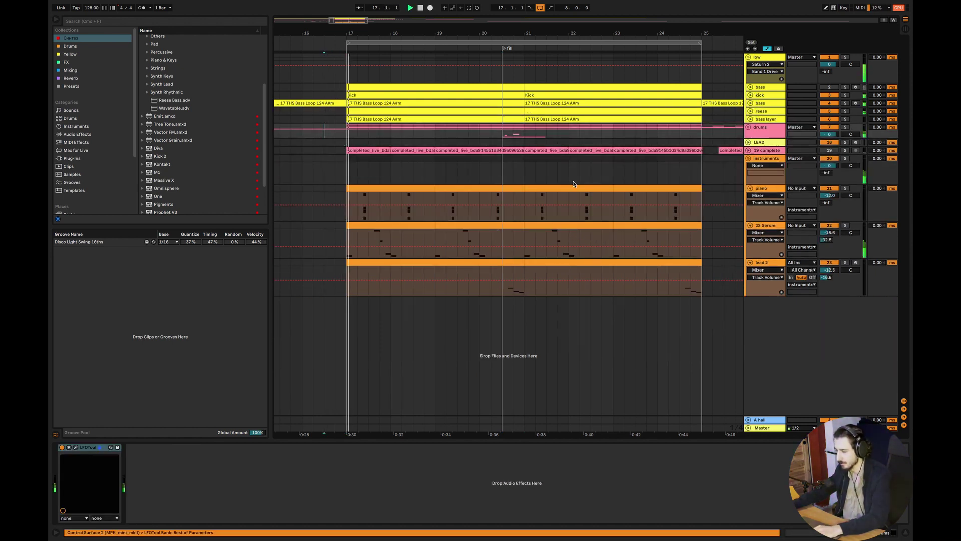
Set the reese track's Wavetable amp envelope decay to 1.59 s and raise the second oscillator's wavetable position, checking by ear.
click(762, 111)
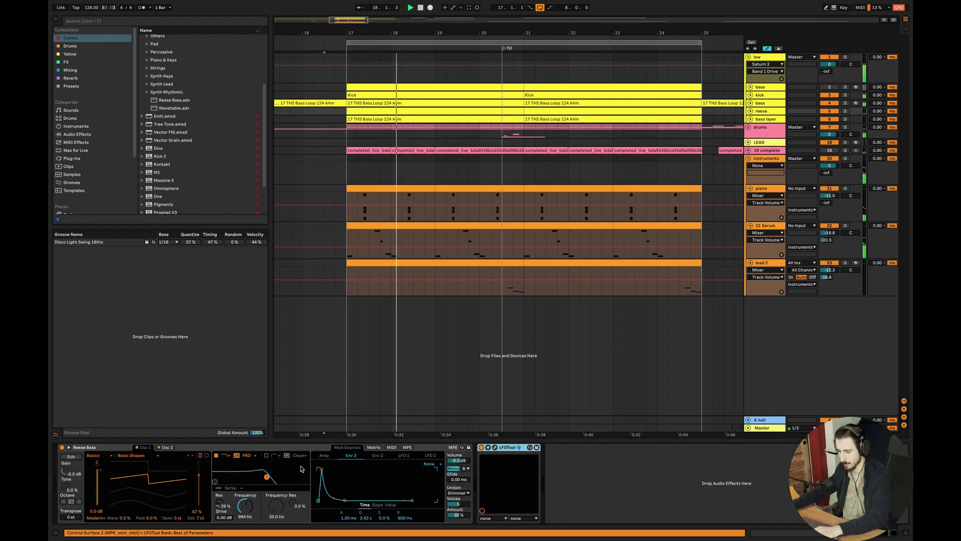
key(space)
key(space)
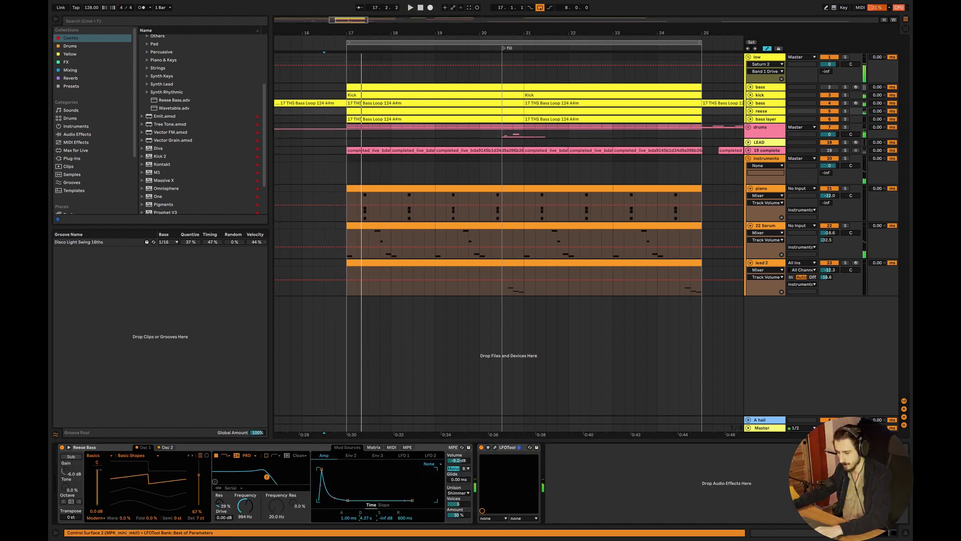
drag(360, 518, 359, 526)
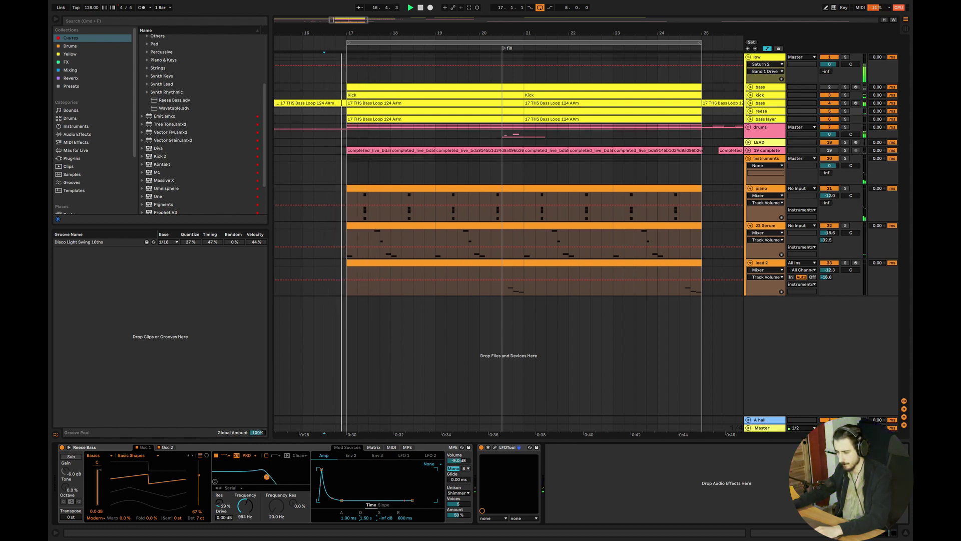
click(168, 448)
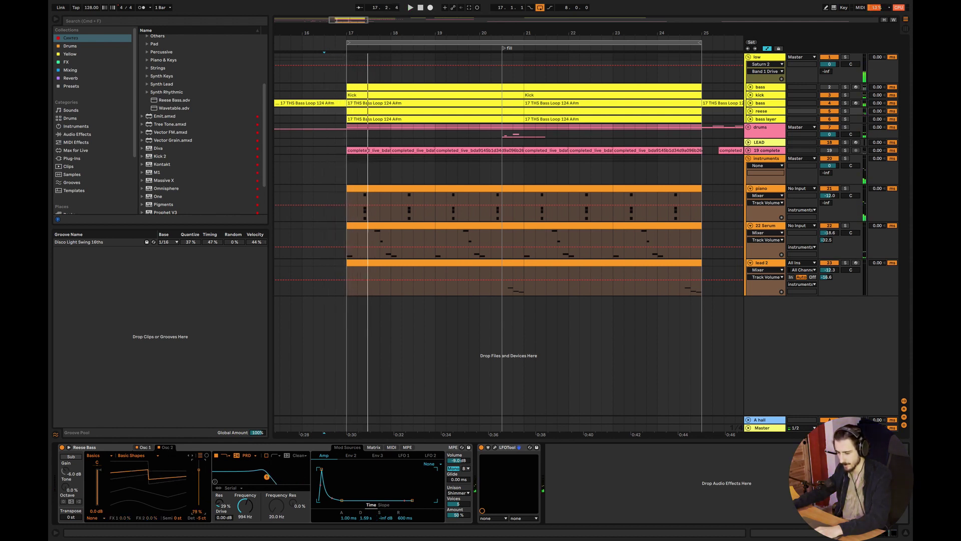
key(space)
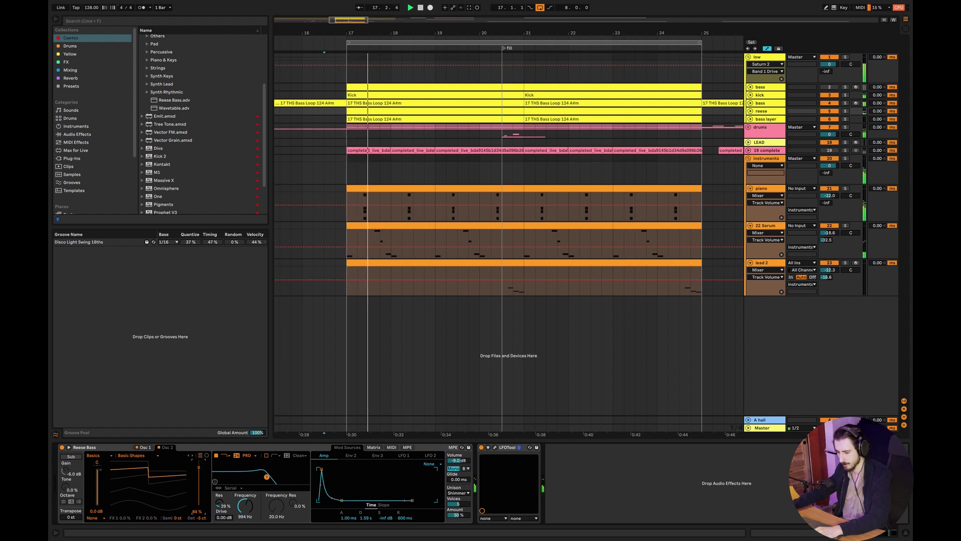
key(super+alt+l)
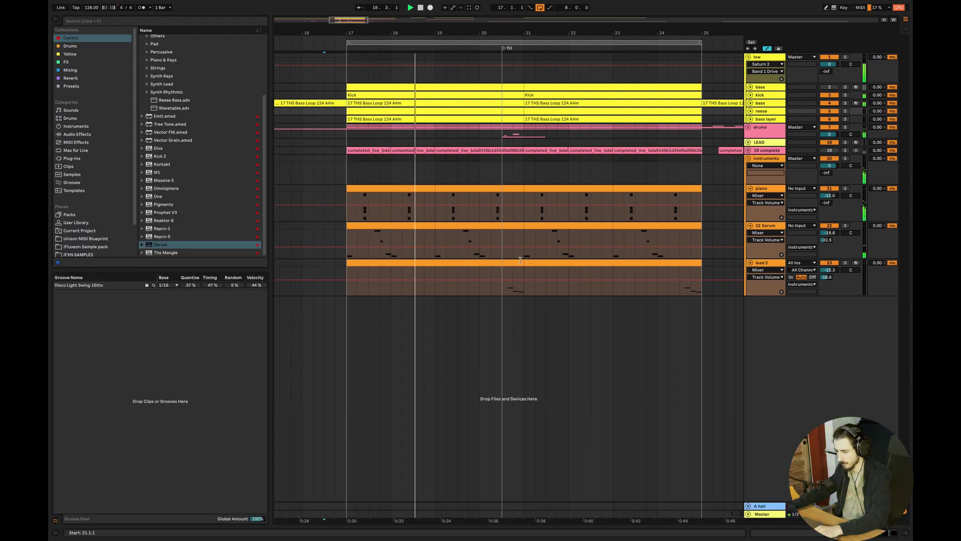
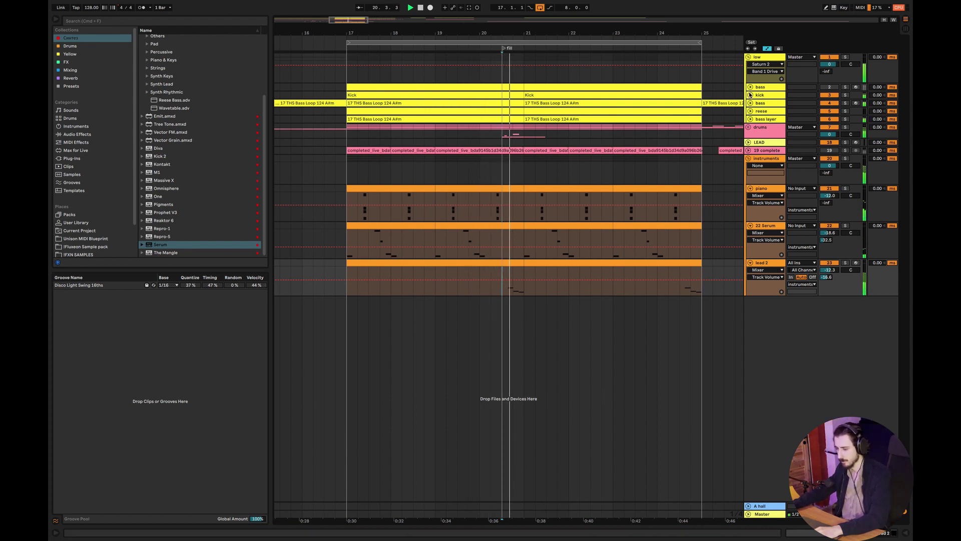
Fold the instruments group, stop playback and unfold the drums group to show its tracks.
click(749, 159)
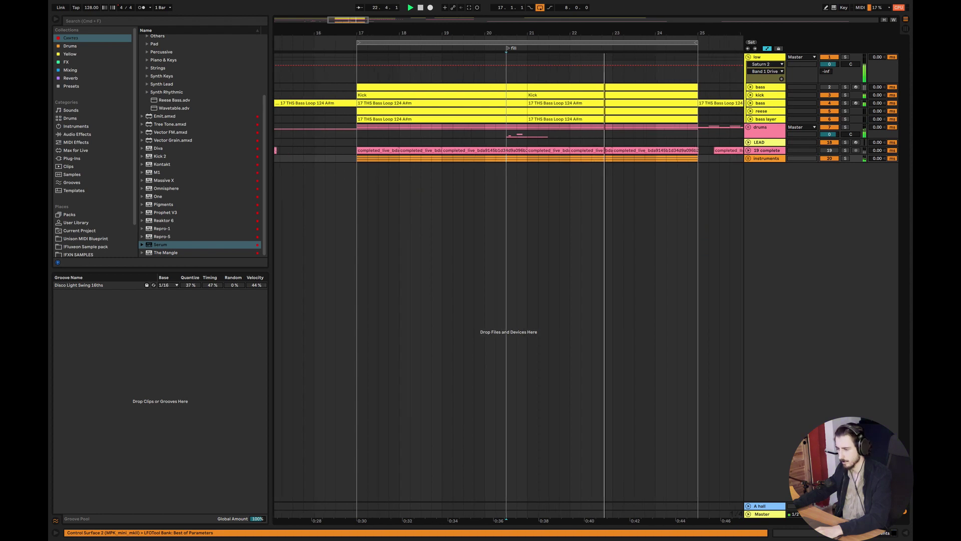
mouse_move(485, 33)
mouse_down()
mouse_move(492, 23)
mouse_move(452, 23)
mouse_move(465, 23)
mouse_up()
click(339, 134)
key(space)
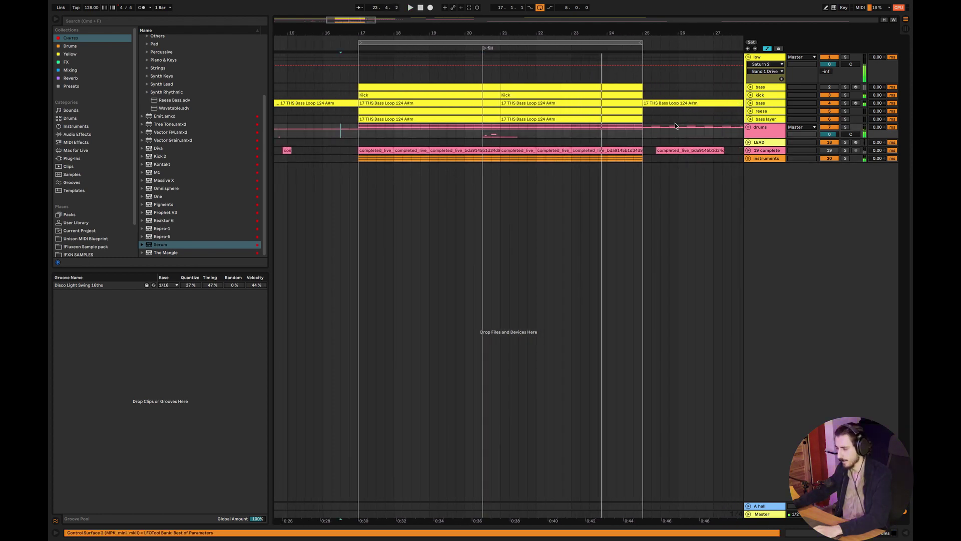
click(748, 127)
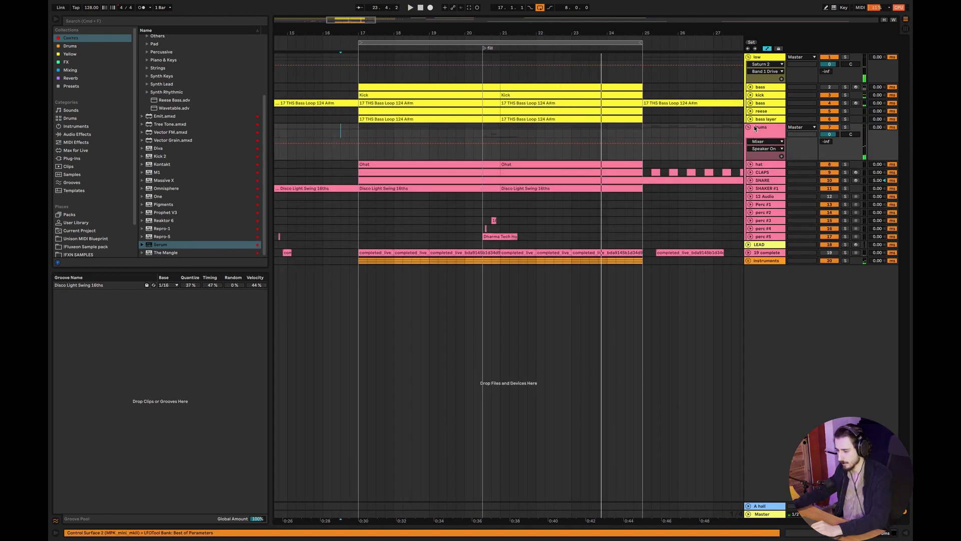
Rename the drums group's CLAPS, SNARE and SHAKER #1 tracks as claps, snare and shaker.
click(773, 173)
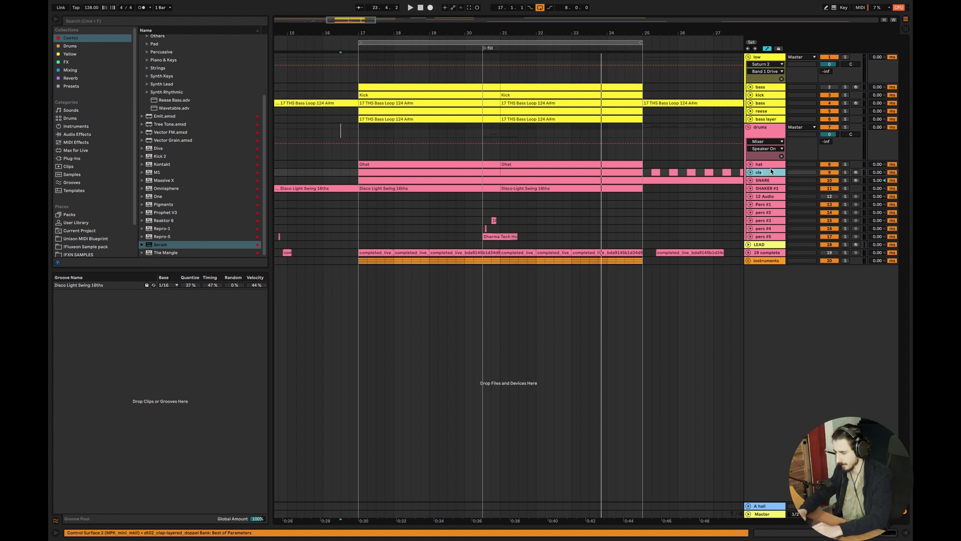
click(765, 181)
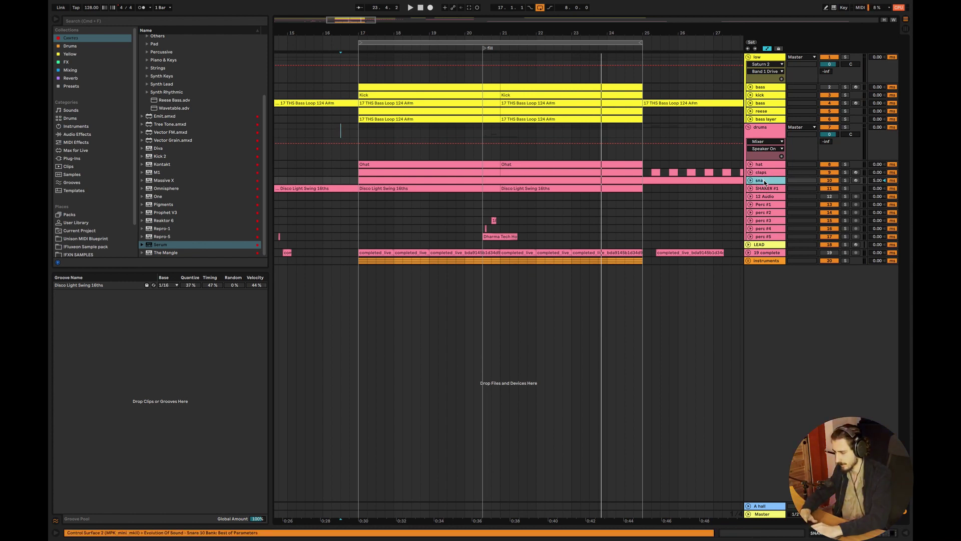
click(770, 189)
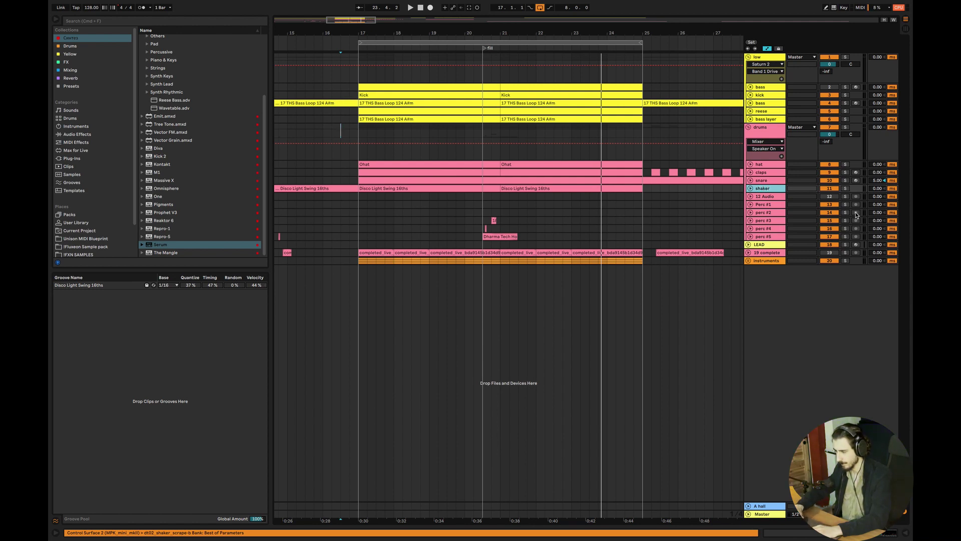
Audition the Perc #1 hit at bar 14 and activate the muted 12 Audio track.
mouse_move(342, 20)
mouse_down()
mouse_move(340, 11)
mouse_move(334, 20)
mouse_up()
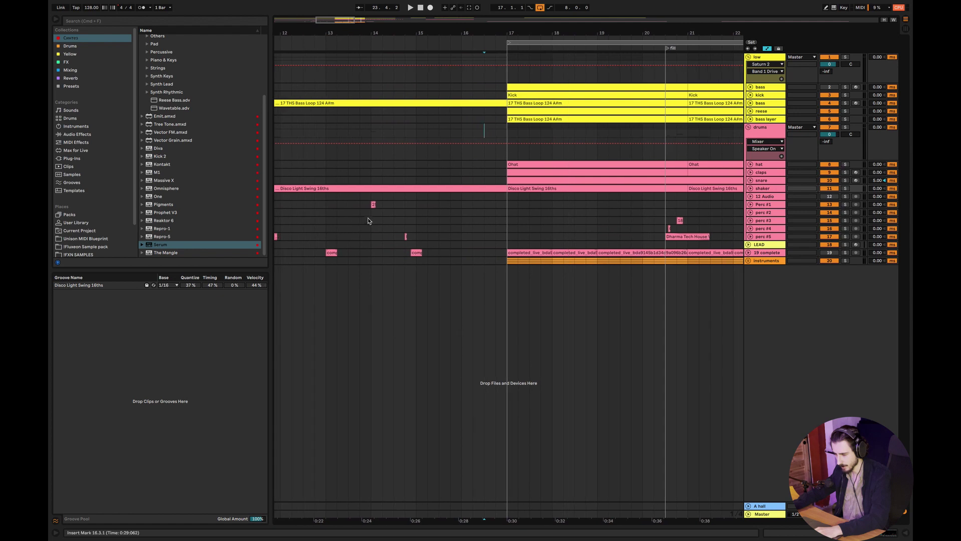
click(371, 213)
key(space)
key(space)
click(830, 196)
key(space)
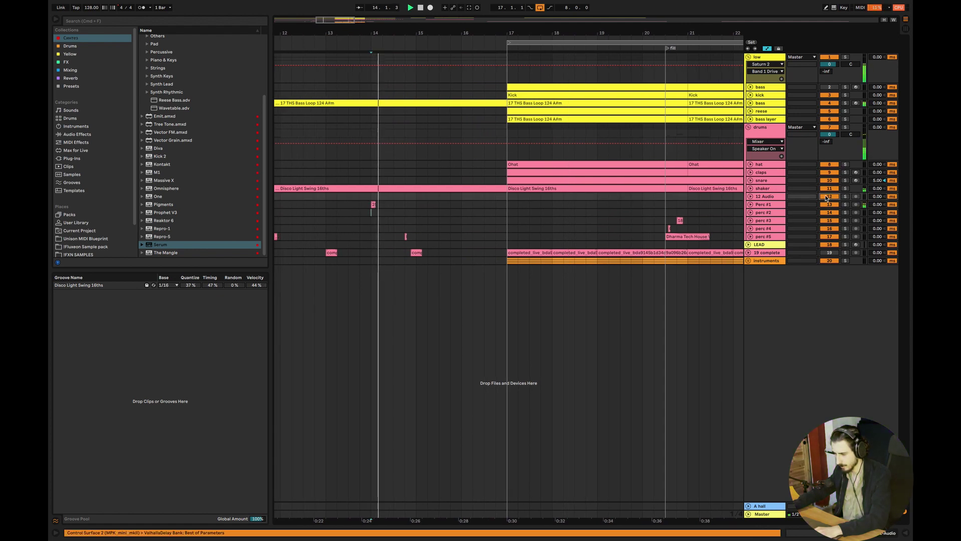
key(space)
drag(340, 20, 338, 13)
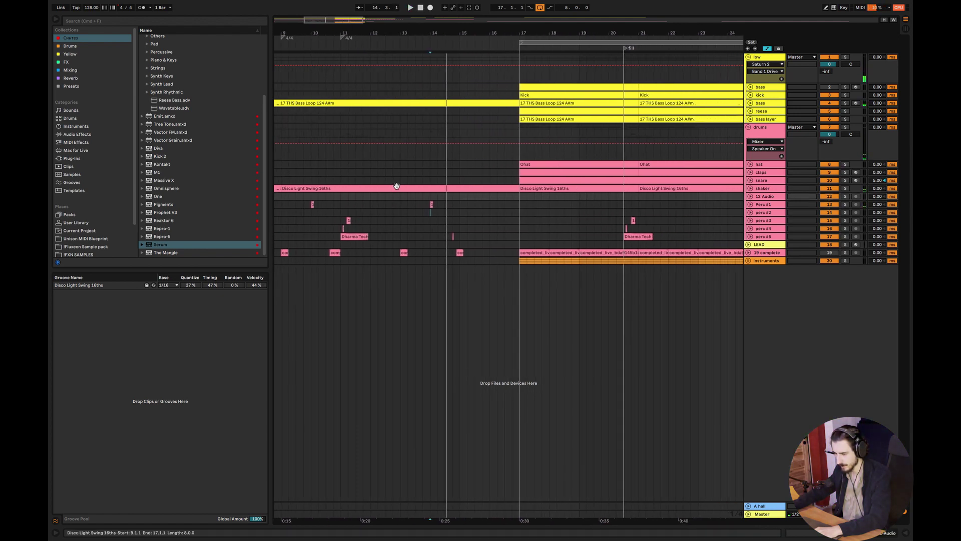
Copy the Perc #1 clip from bar 14 and paste it on the same track at 18.4.1.
click(431, 205)
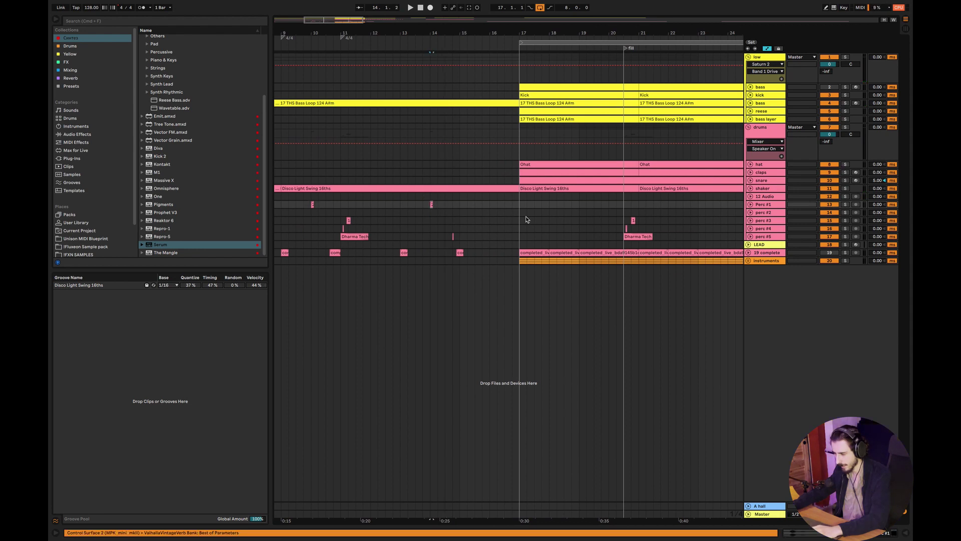
drag(348, 20, 351, 40)
click(358, 199)
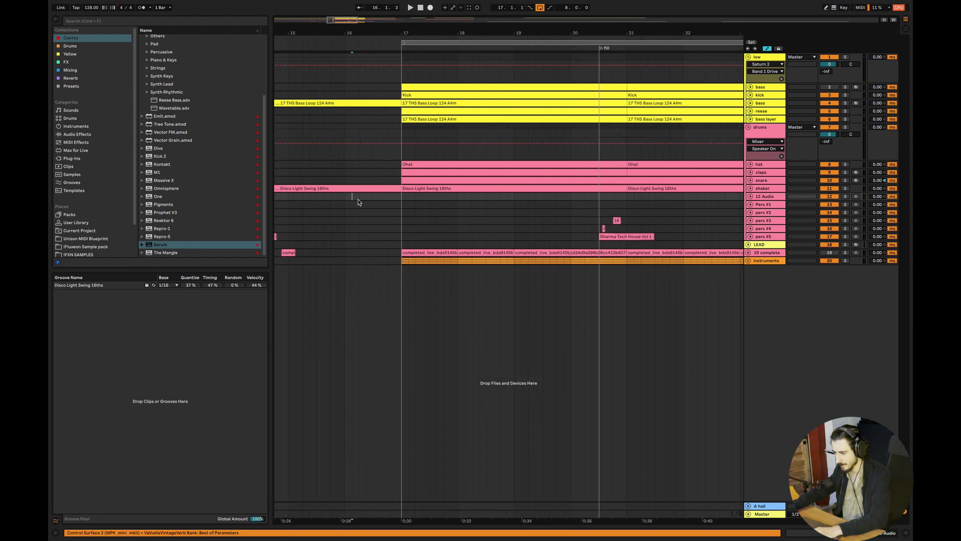
click(500, 206)
key(super+v)
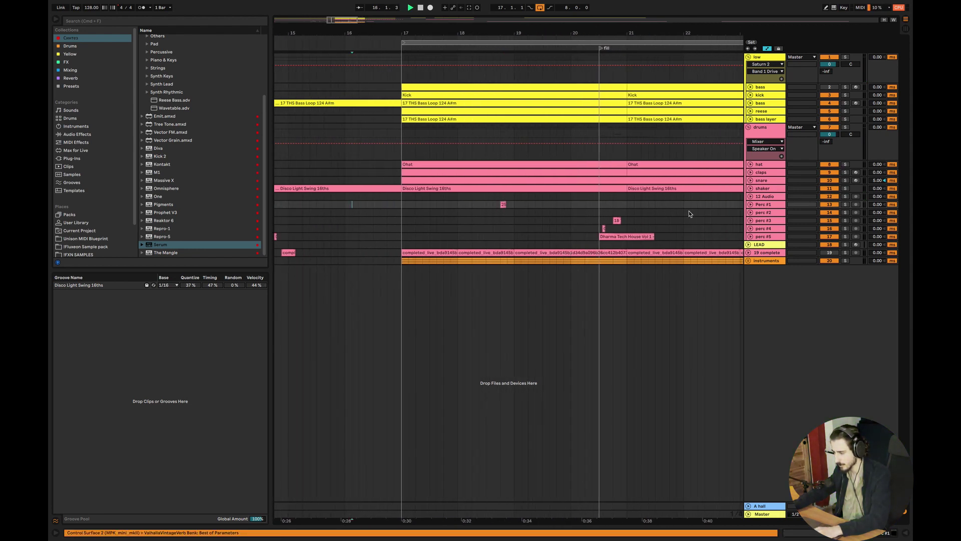
Shift the pasted Perc #1 clip to 18.4.3 and set the track's A-hall send to -21.0 dB while listening.
click(751, 205)
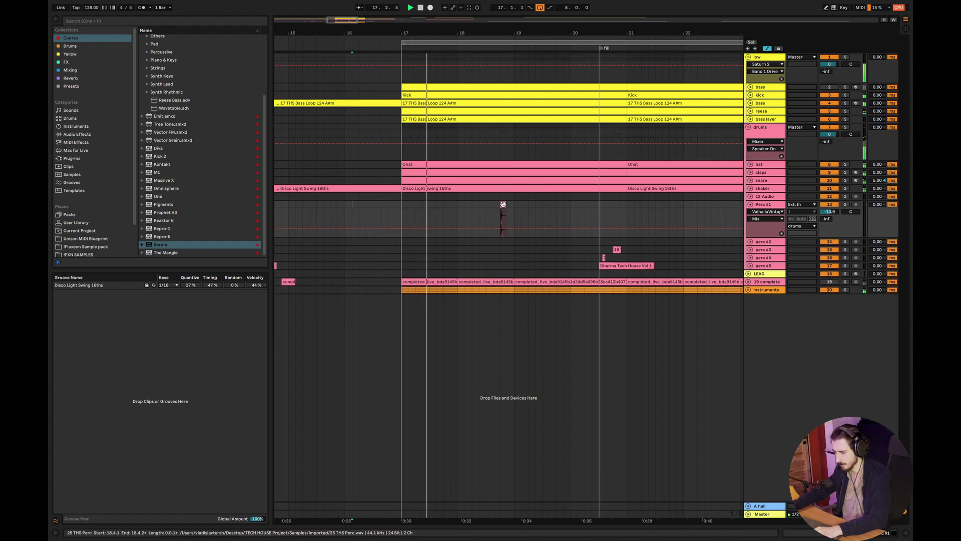
drag(503, 205, 510, 206)
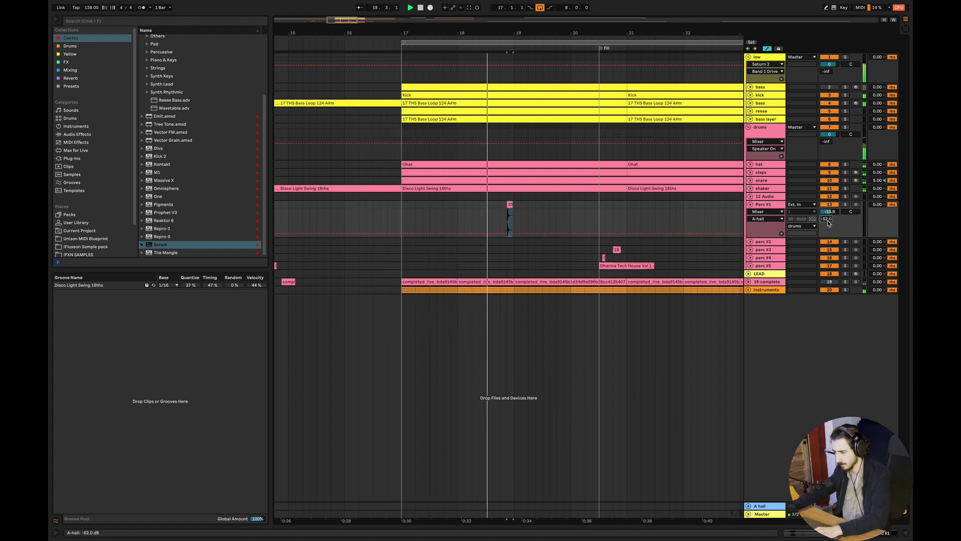
drag(823, 220, 822, 208)
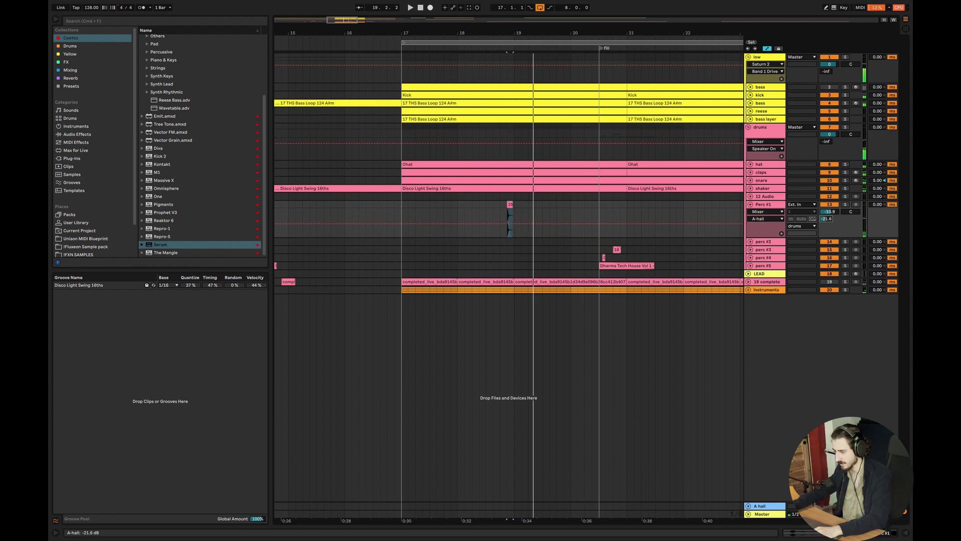
click(501, 240)
click(514, 205)
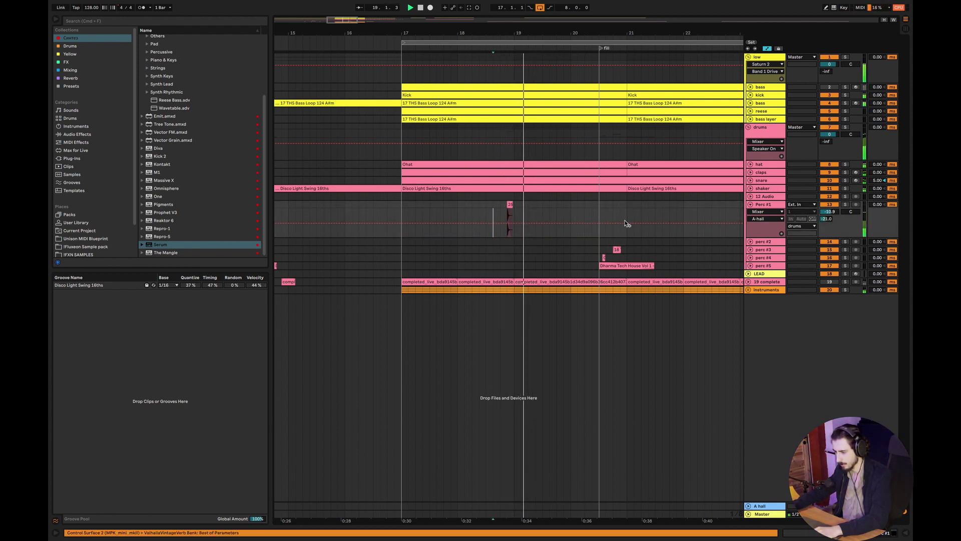
Duplicate the Perc #1 section from bars 17 to 21 so it repeats over bars 21 to 25.
drag(627, 216, 401, 204)
key(ctrl+d)
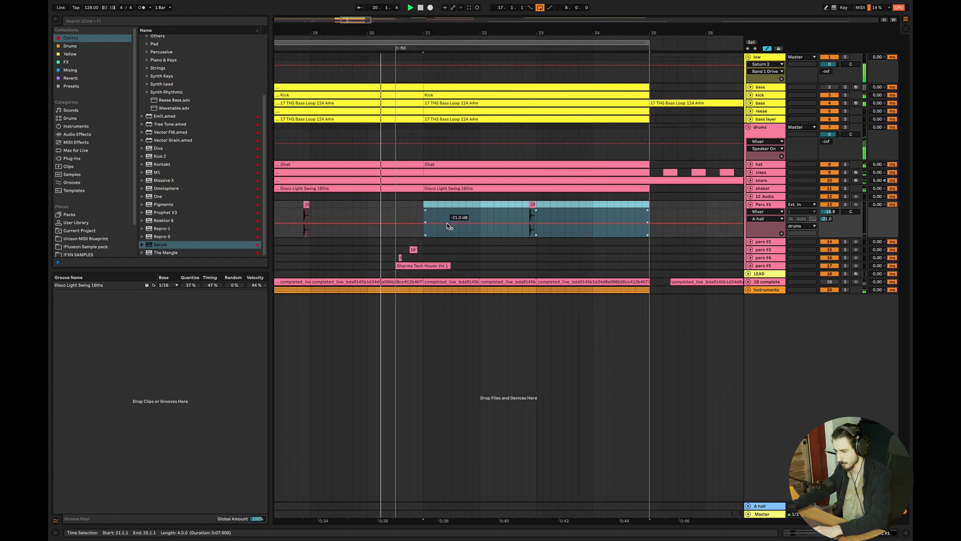
Move the perc #5 Knock clip in the bar 20 fill to 20.4.3 and play the fill back.
click(381, 250)
click(750, 266)
click(750, 265)
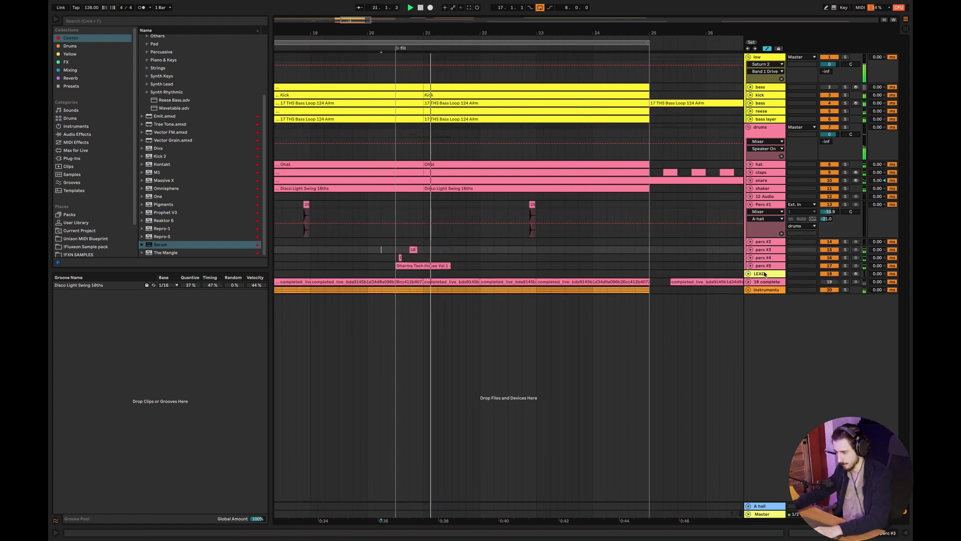
key(space)
click(750, 266)
drag(435, 263, 456, 264)
click(389, 288)
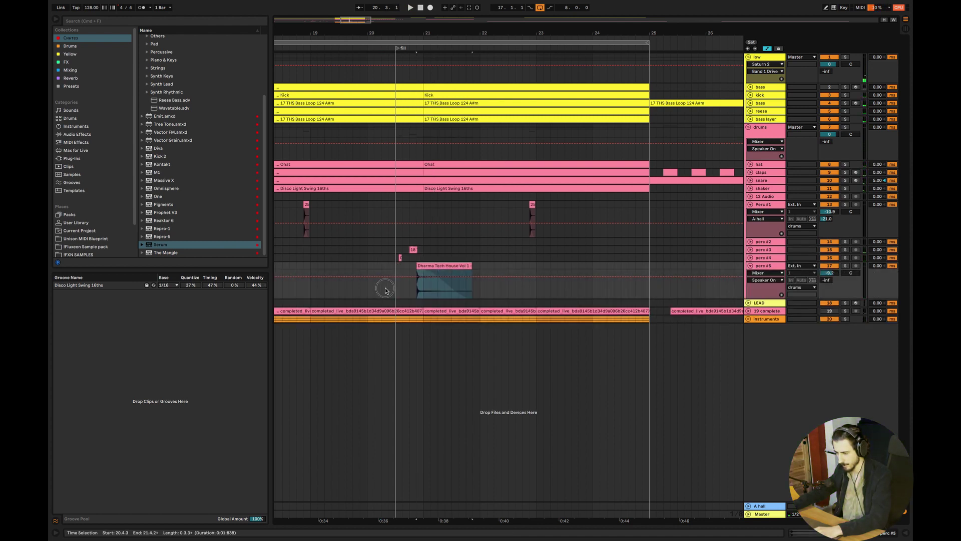
key(space)
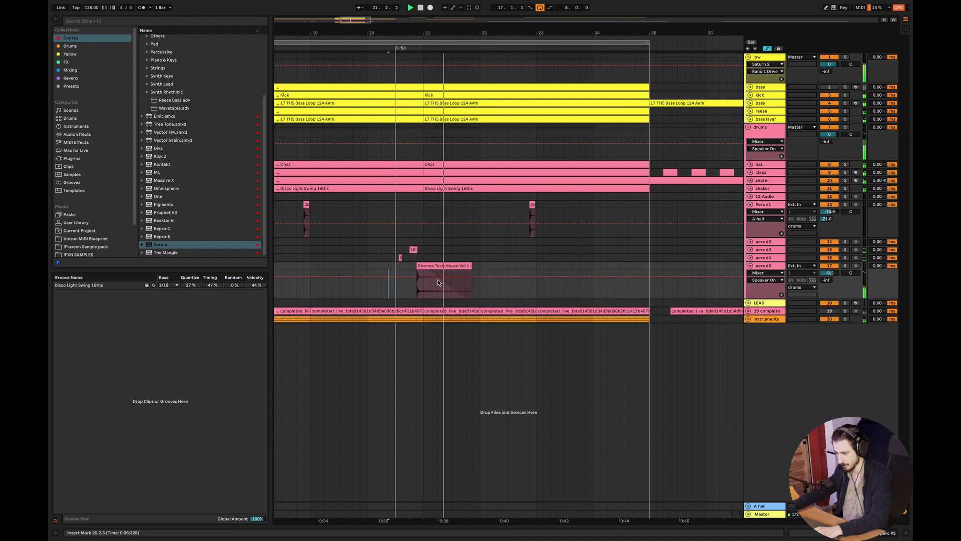
click(367, 250)
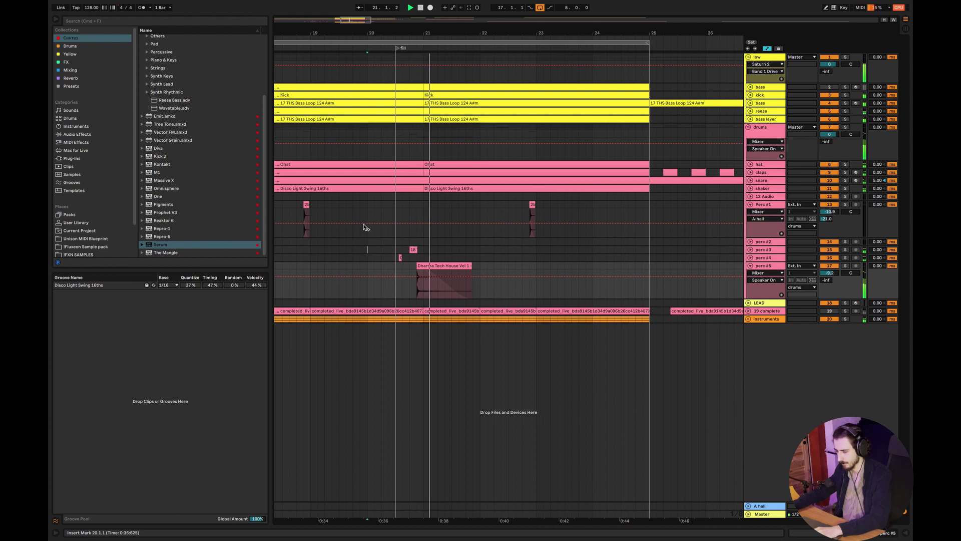
key(space)
Move the perc #4 clip to 20.3.3 and shorten the perc #5 Knock clip to end at 21.3.1.
drag(355, 20, 355, 45)
scroll(596, 282, left, 3)
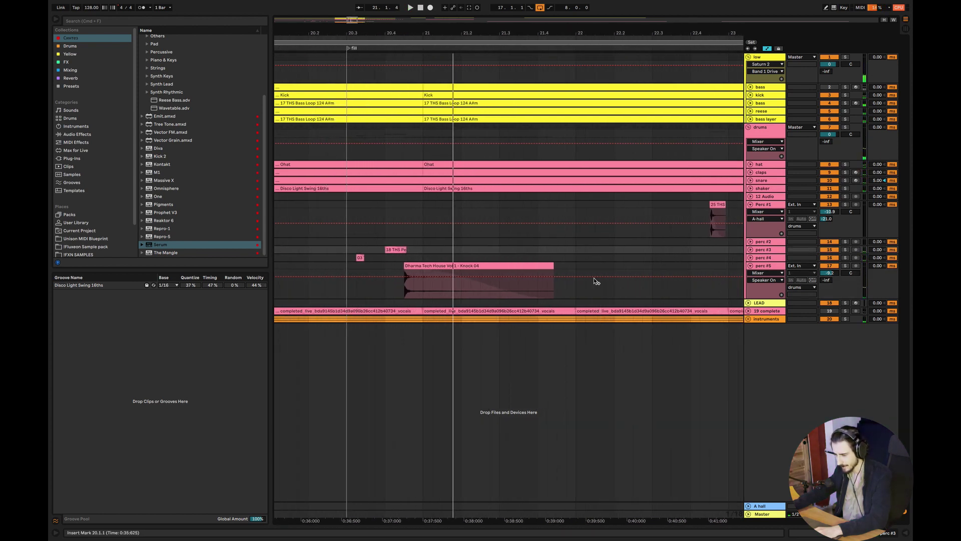
click(744, 258)
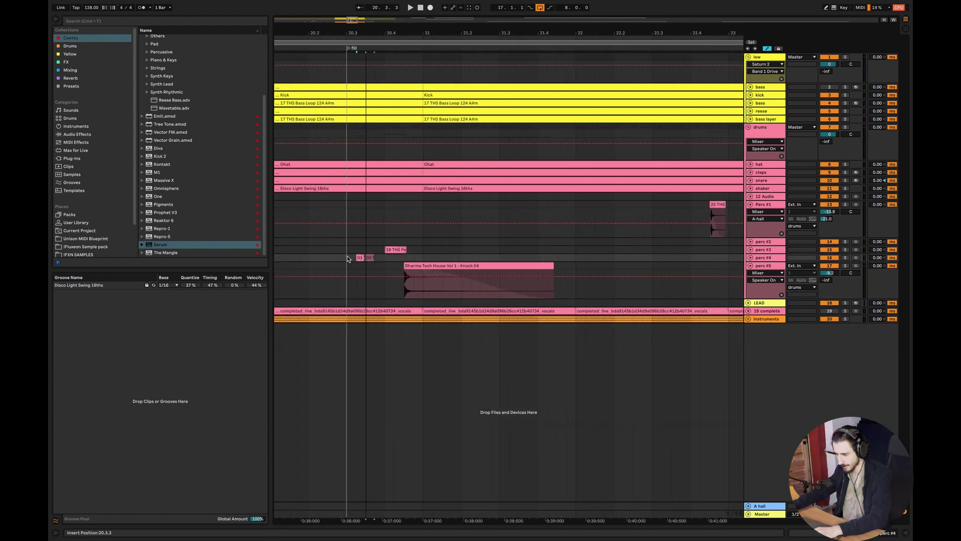
click(299, 252)
key(space)
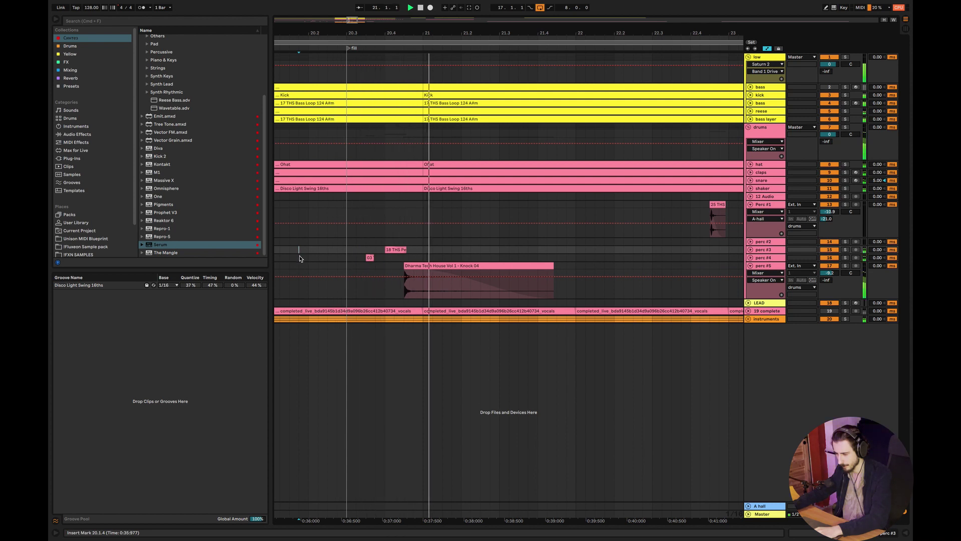
click(296, 257)
drag(551, 264, 498, 261)
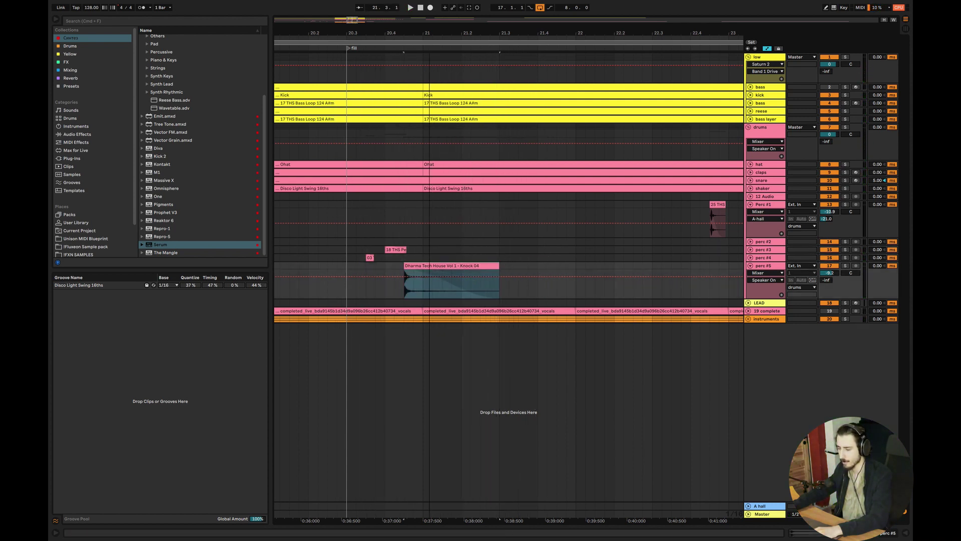
Unfold the instruments group, select lead 2's fill notes from 20.3.3 to 21.1.1, and solo perc #4 with the instruments group.
scroll(501, 261, down, 5)
scroll(501, 261, left, 2)
click(749, 319)
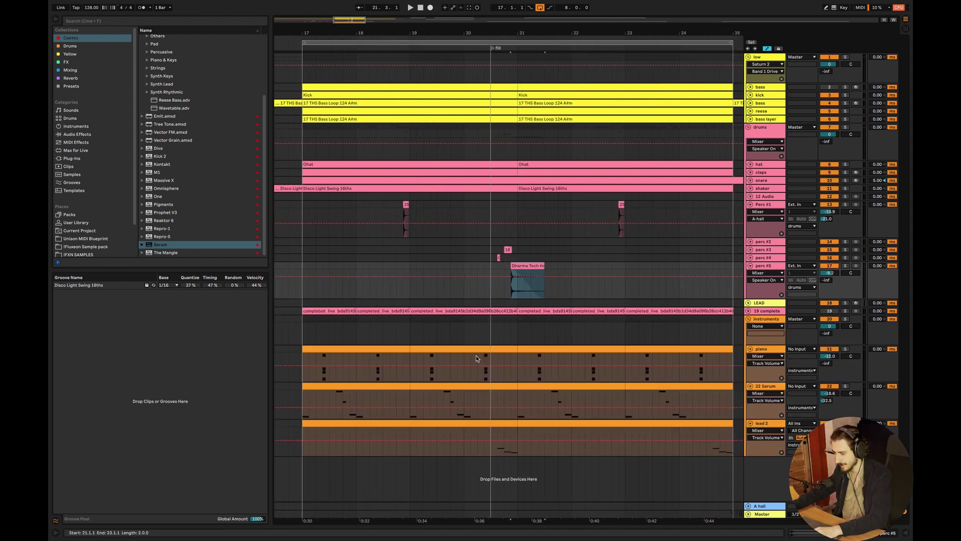
drag(498, 436, 516, 438)
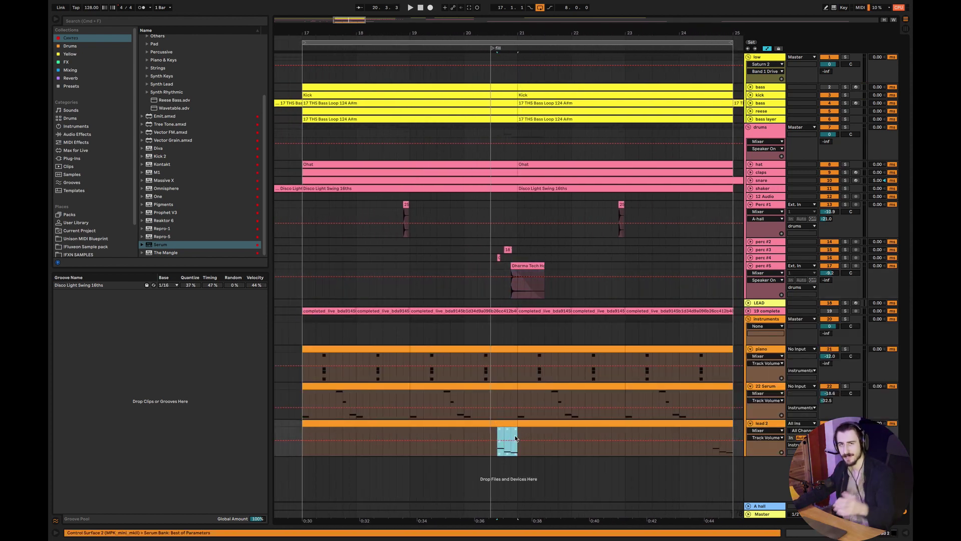
click(845, 258)
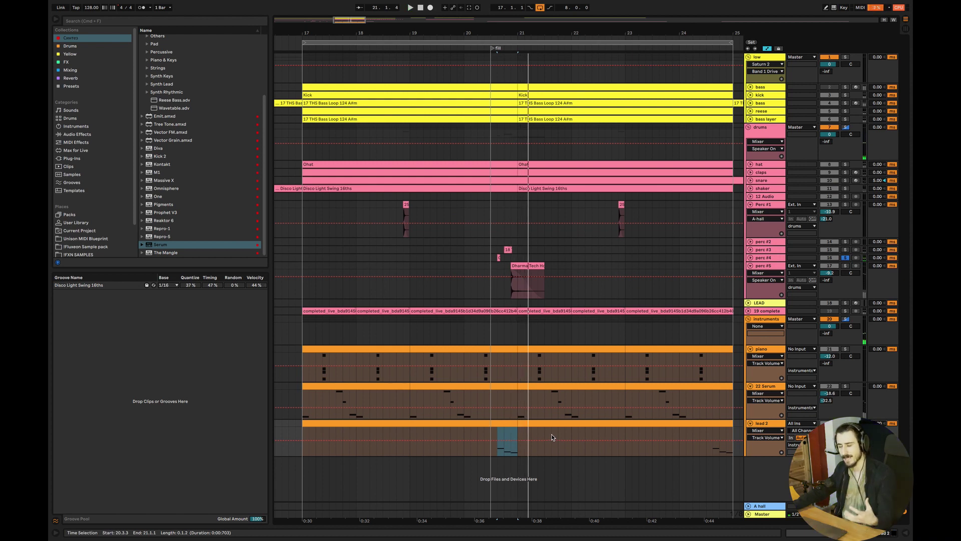
Clear the solo on perc #4 and the instruments group, fold perc #5, and play the drop from just before bar 17.
click(846, 259)
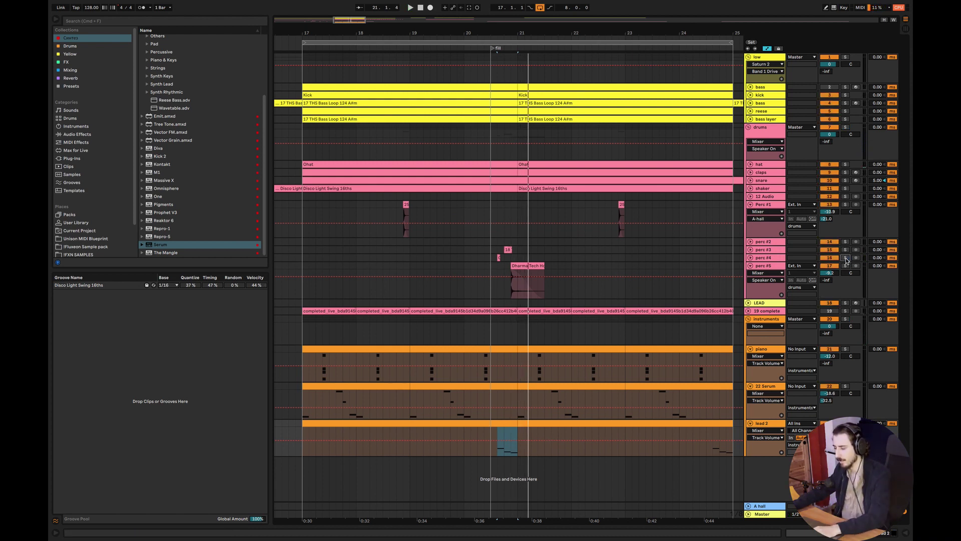
click(750, 266)
click(282, 273)
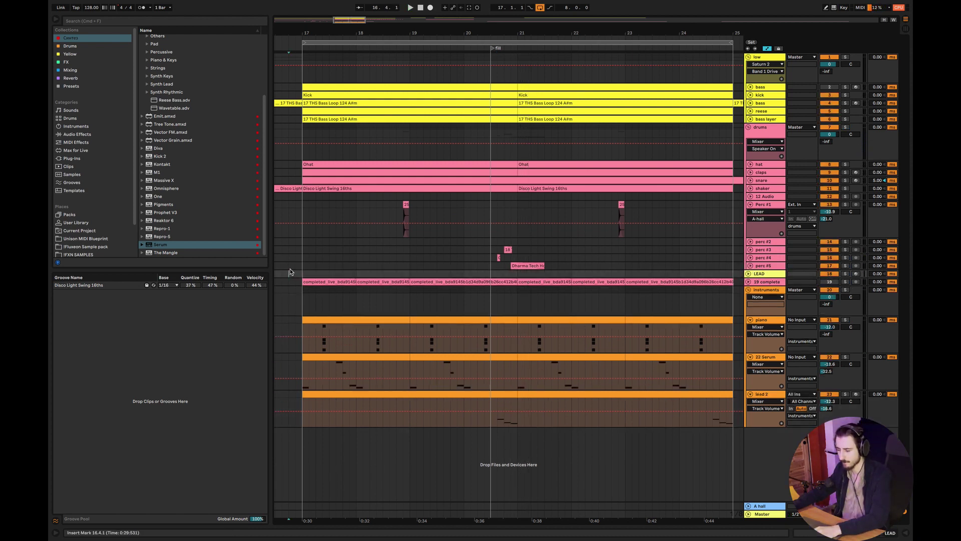
click(289, 266)
key(space)
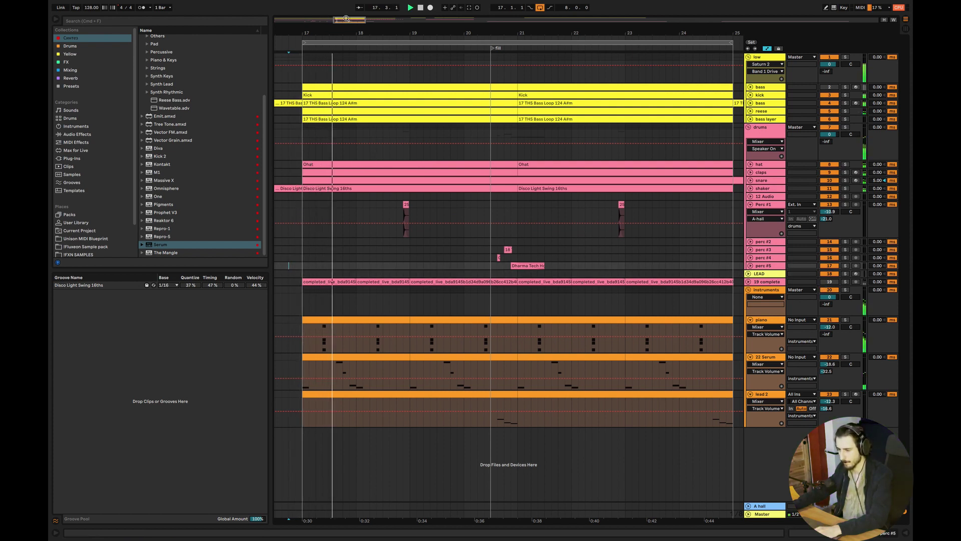
scroll(660, 151, down, 2)
scroll(660, 152, right, 2)
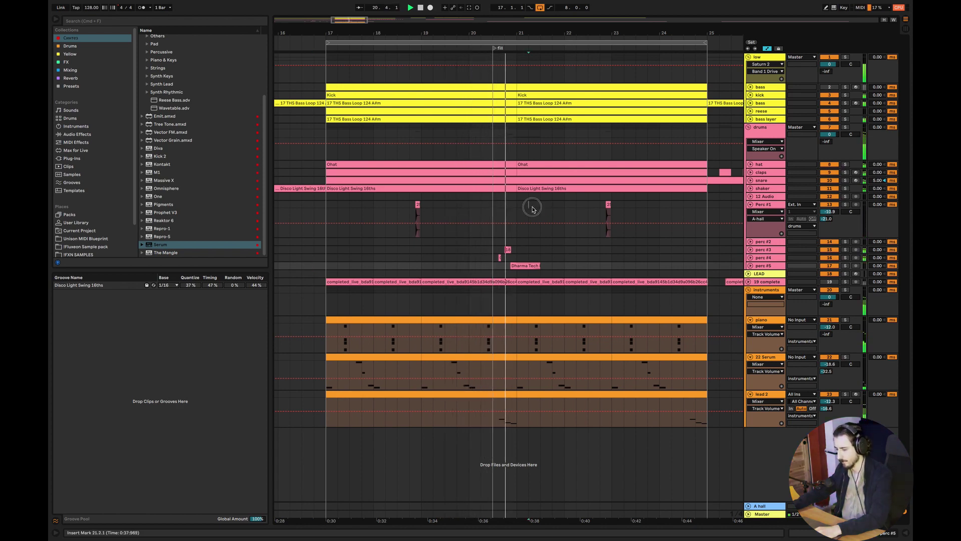
Inspect the perc #5 Knock sample, unfold the track, and shorten the clip to end at 21.1.1 by removing its tail.
double_click(534, 266)
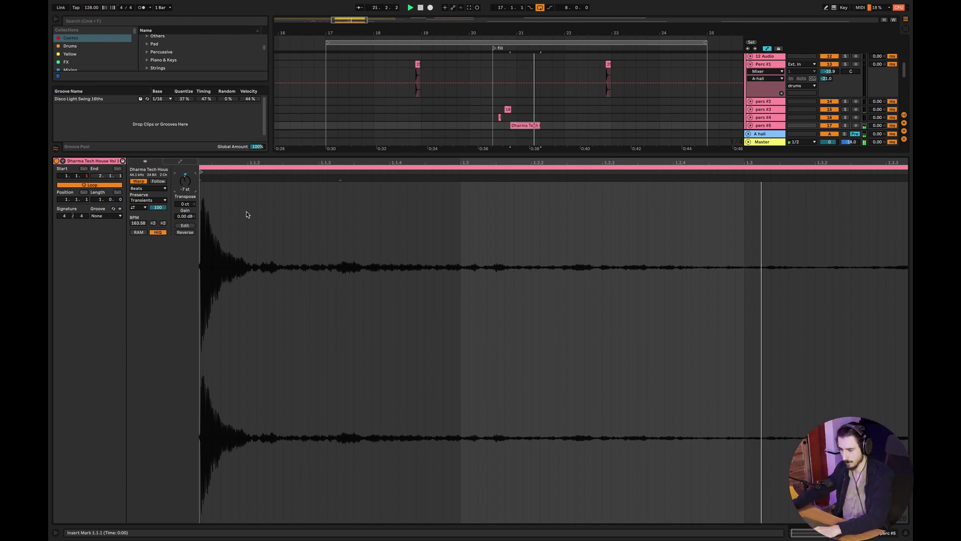
click(904, 533)
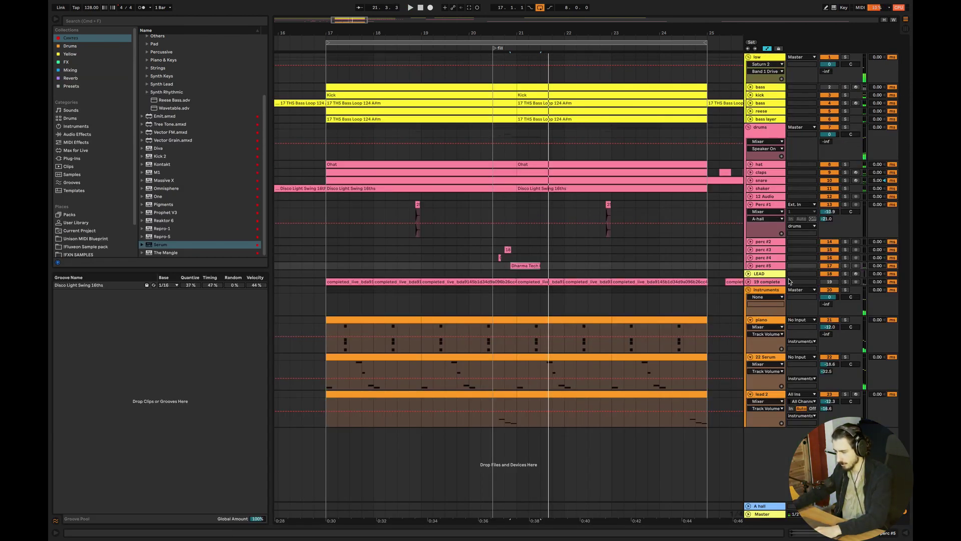
click(751, 266)
mouse_move(355, 36)
mouse_down()
mouse_move(358, 58)
mouse_move(460, 58)
mouse_move(395, 10)
mouse_move(349, 24)
mouse_up()
click(386, 283)
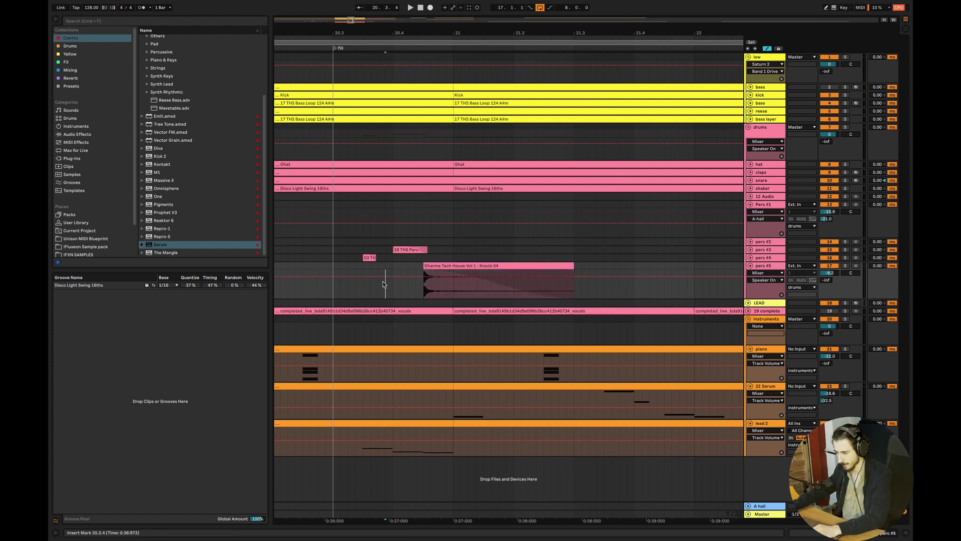
key(a)
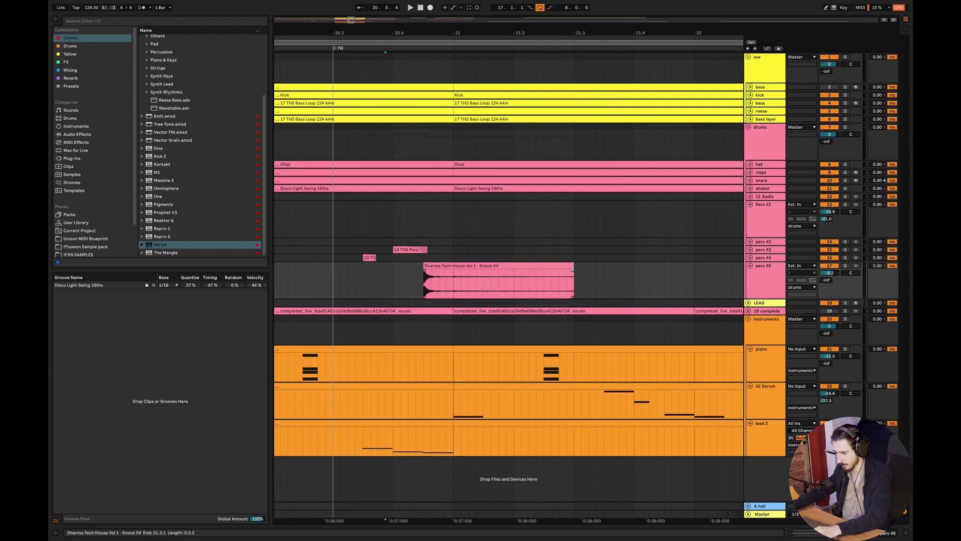
drag(573, 278, 481, 275)
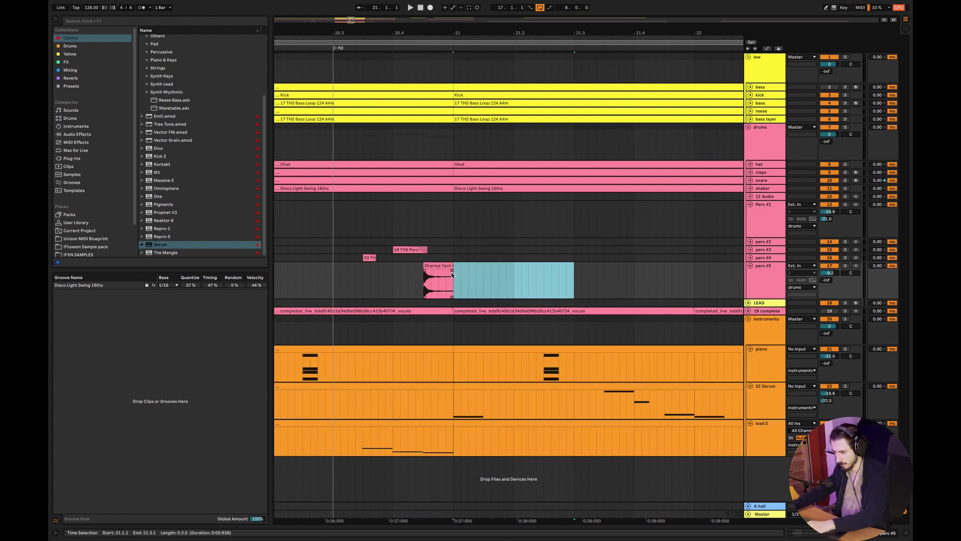
key(Delete)
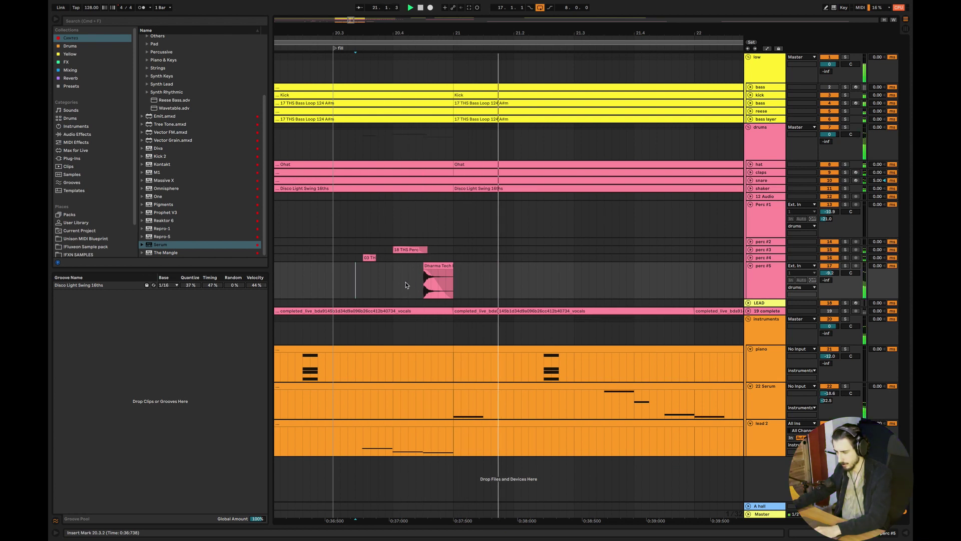
Set perc #5's volume to -18.0 dB and its A-hall send to -17.5 dB while playing back the fill.
key(space)
drag(826, 279, 830, 278)
key(space)
key(space)
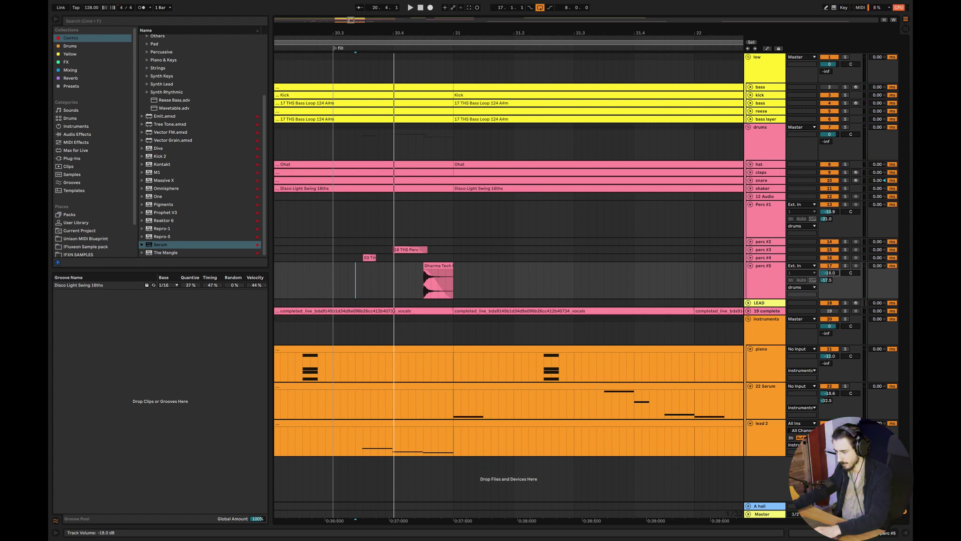
key(space)
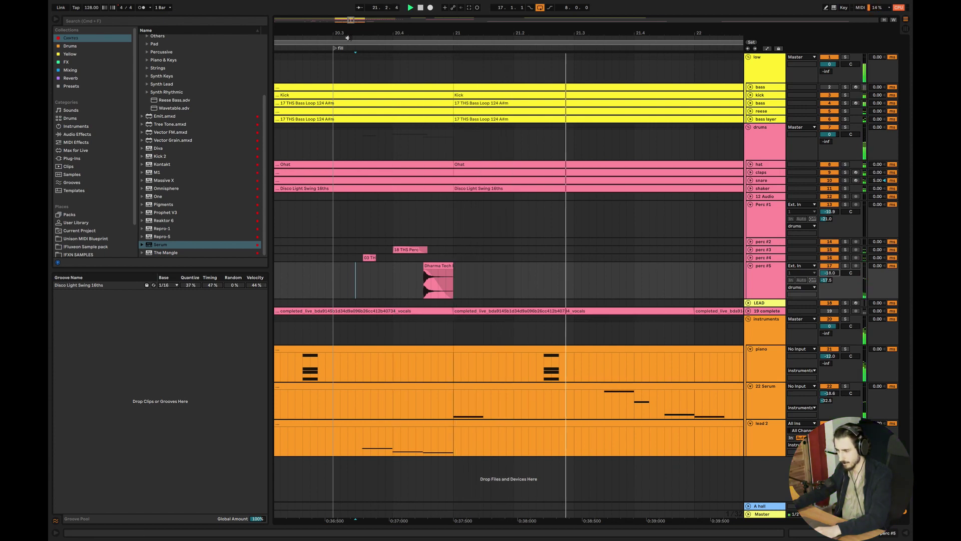
key(space)
Insert a second return track and rename it delay.
scroll(490, 281, down, 8)
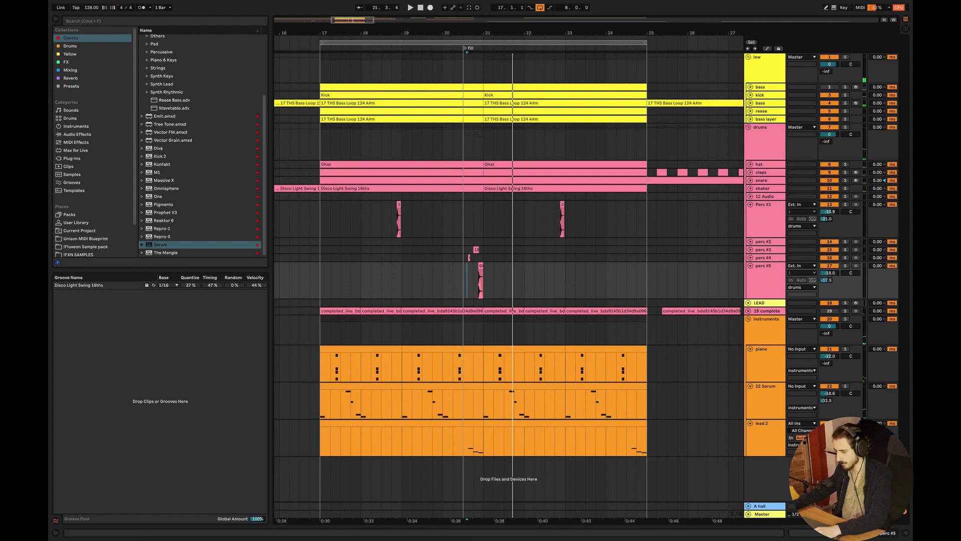
right_click(766, 411)
click(781, 453)
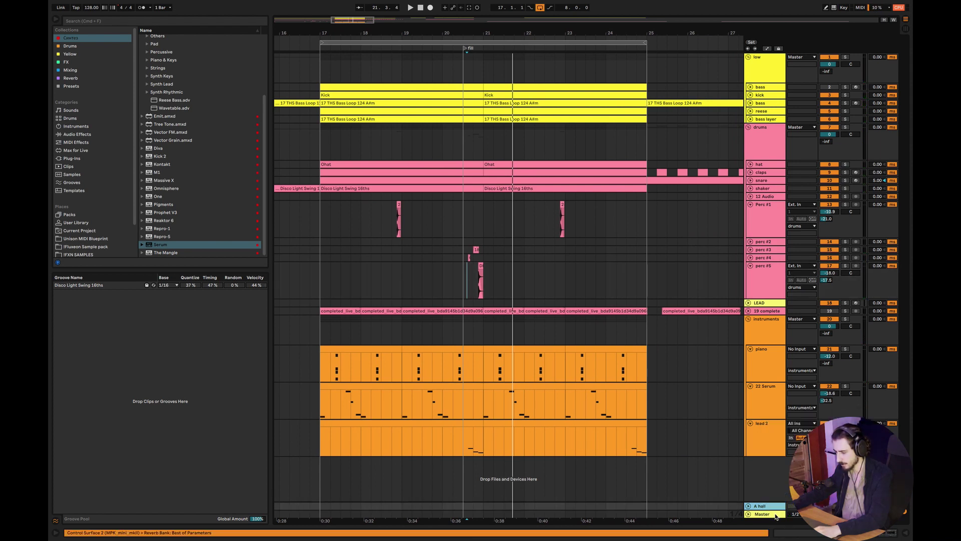
key(super+r)
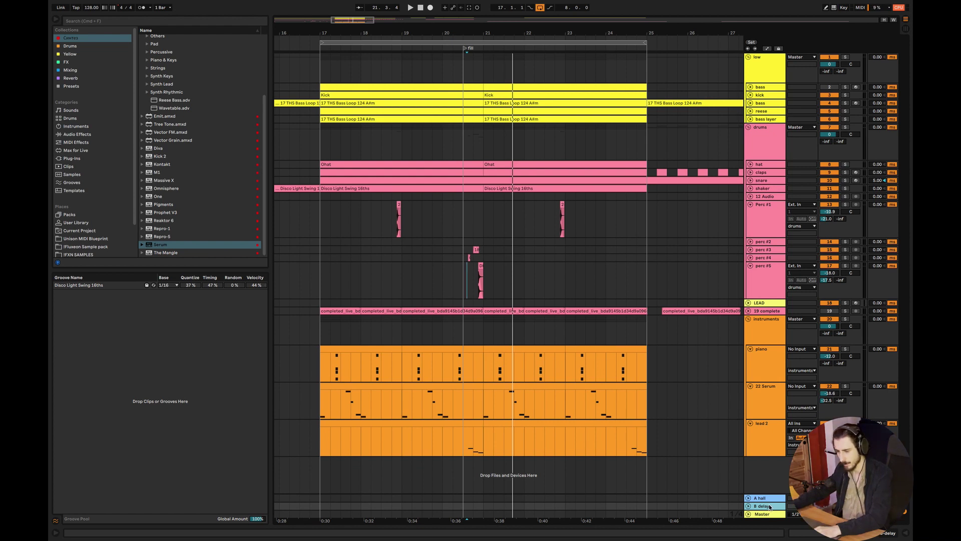
Load the Delay effect from the Mixing collection onto the delay return and set its Dry/Wet to 100%.
double_click(770, 506)
click(70, 70)
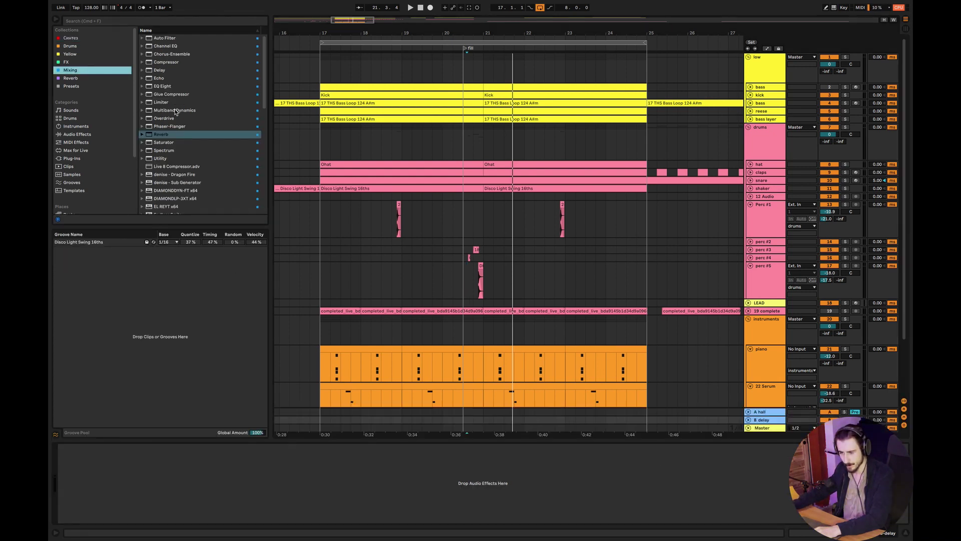
double_click(163, 70)
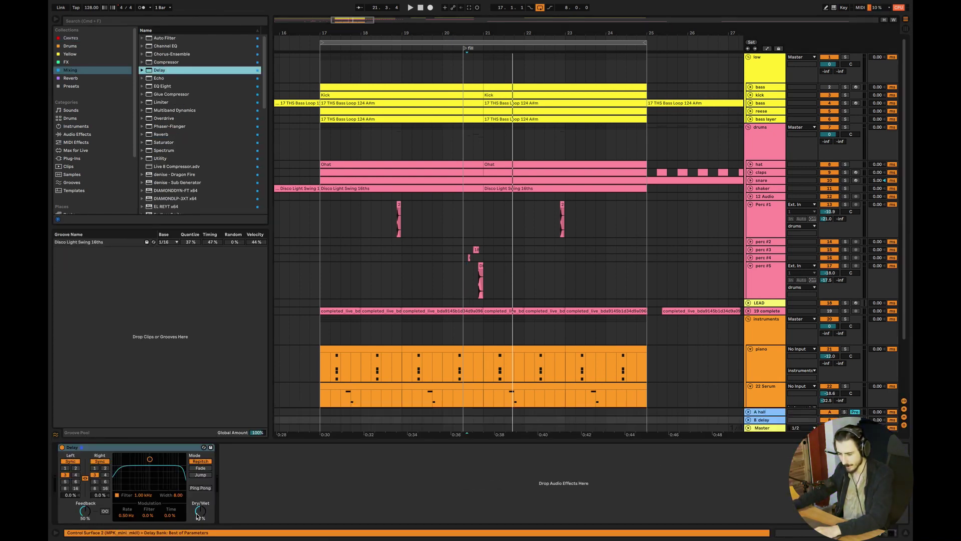
drag(200, 511, 202, 474)
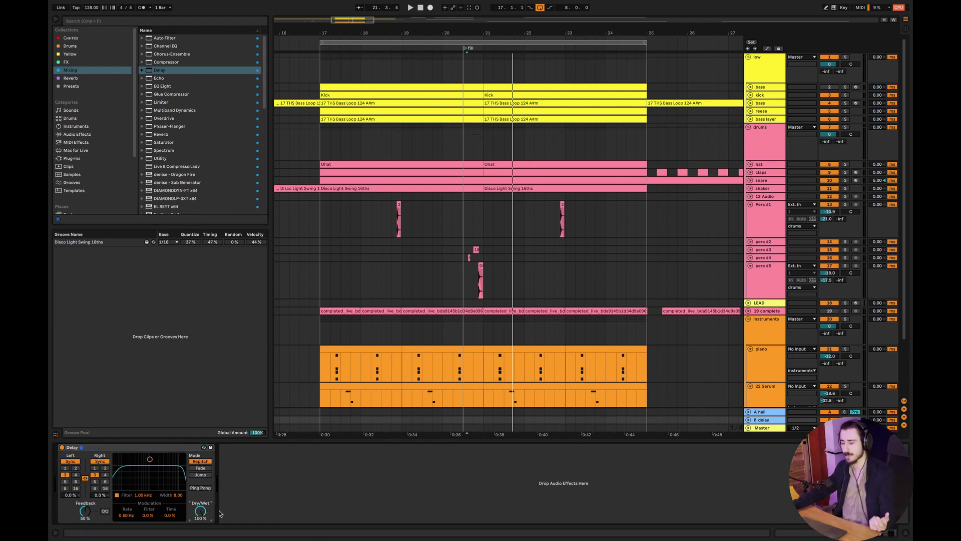
Set perc #5's B-delay send to -17.5 dB and play back the fill from just before 20.3.
click(454, 281)
key(space)
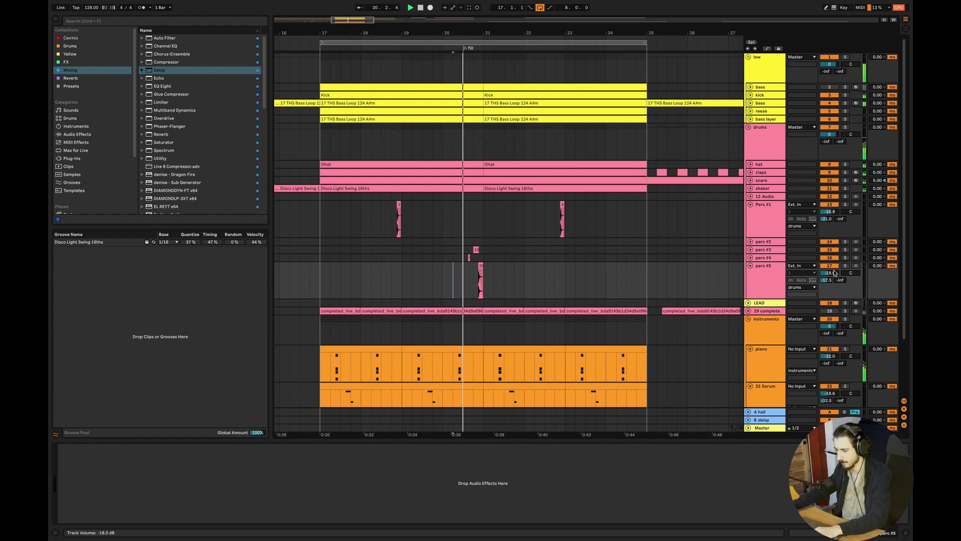
drag(843, 283, 843, 273)
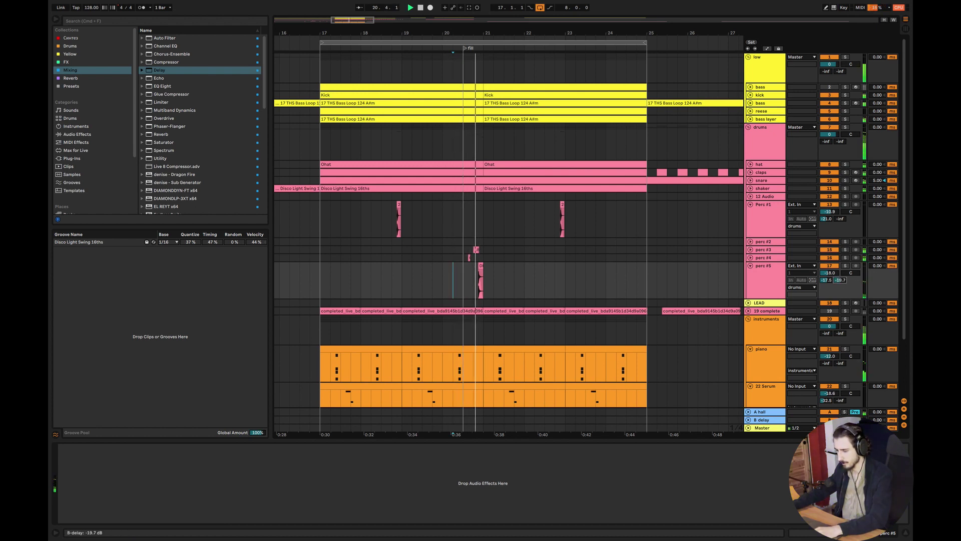
key(space)
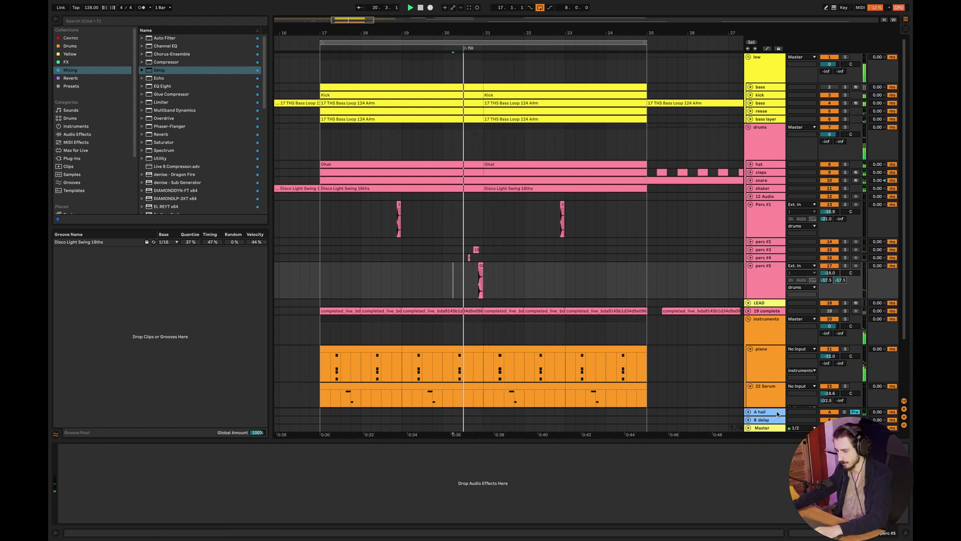
click(774, 282)
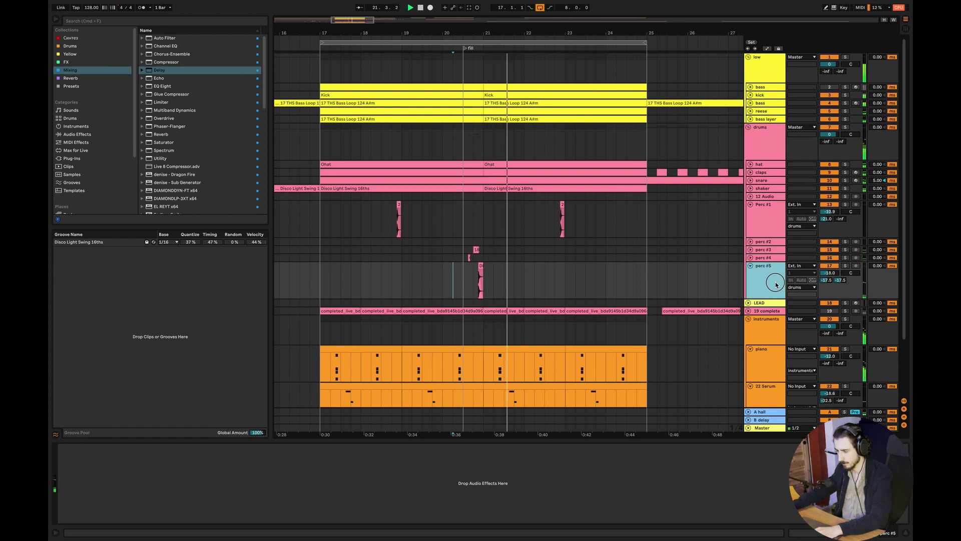
click(775, 282)
key(space)
click(760, 292)
key(space)
Narrow the delay return's filter to about 1.16 kHz with a width of 3.30 and enable Ping Pong.
click(769, 420)
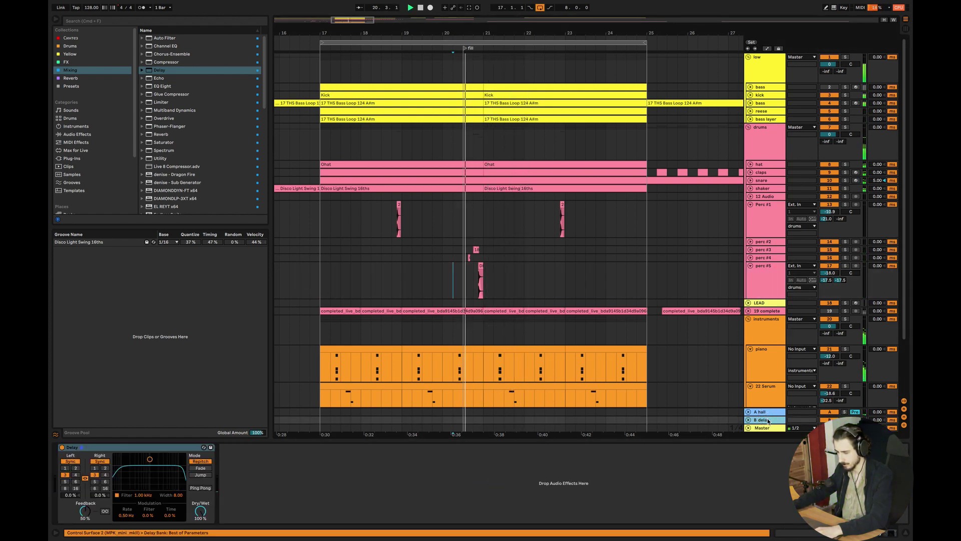
drag(150, 459, 151, 476)
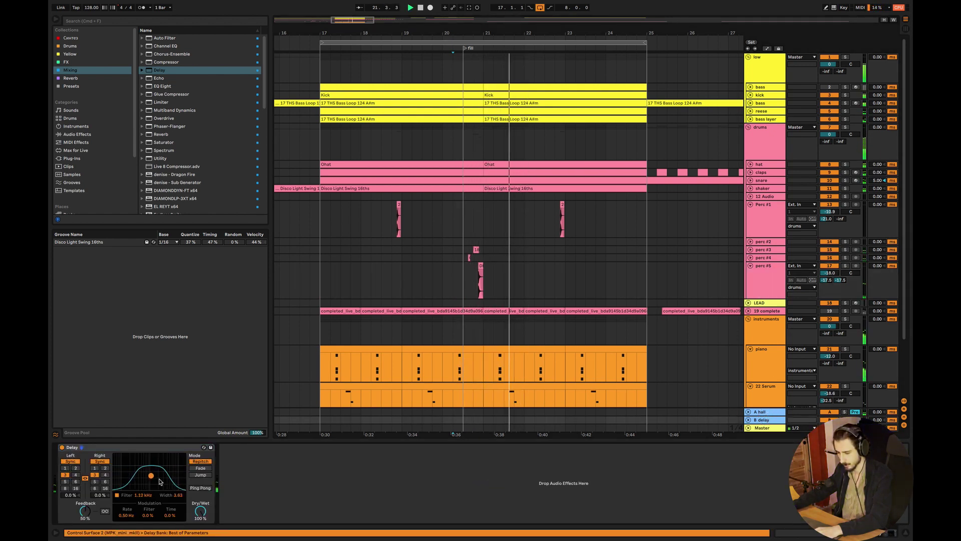
click(200, 487)
key(space)
key(space)
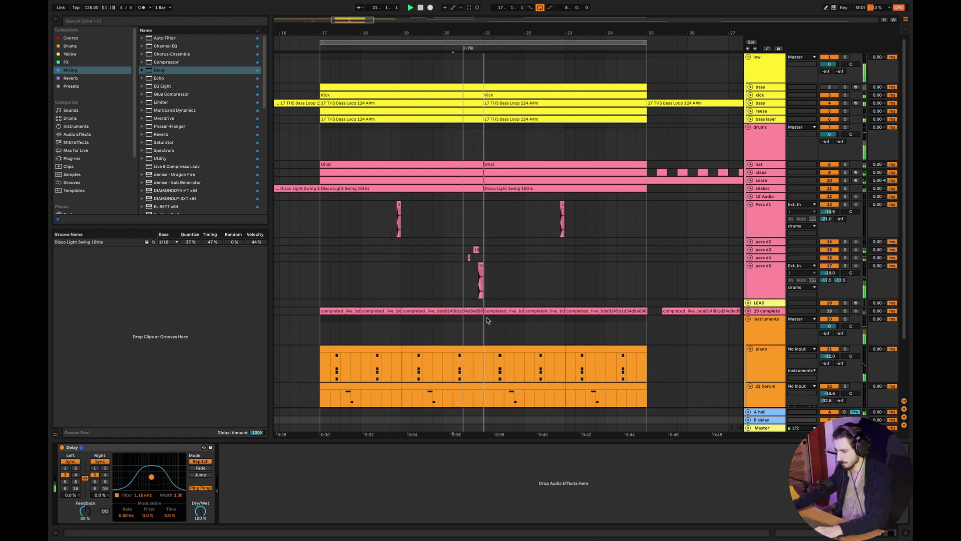
Move the perc #5 Knock clip from the bar 20 fill to about 17.3.3 and play it back.
drag(326, 28, 340, 21)
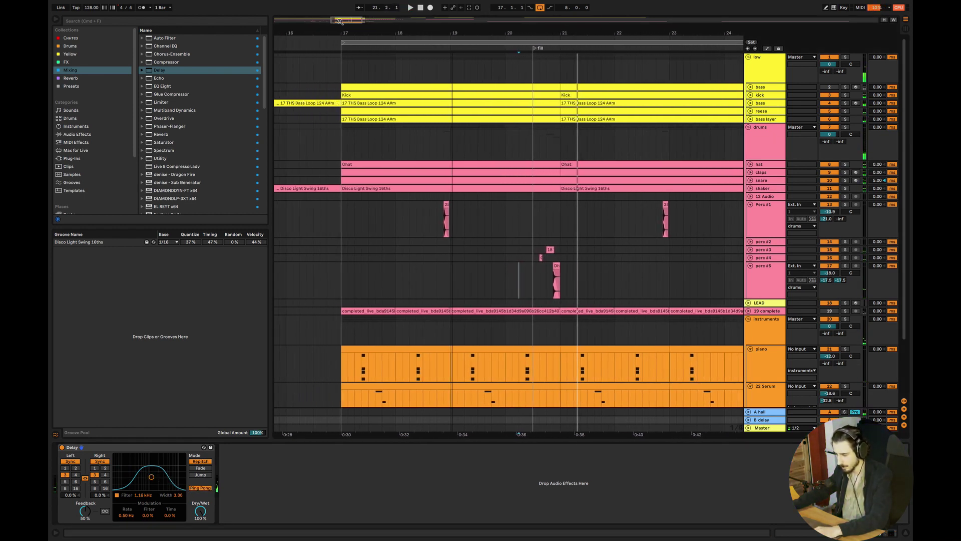
click(289, 282)
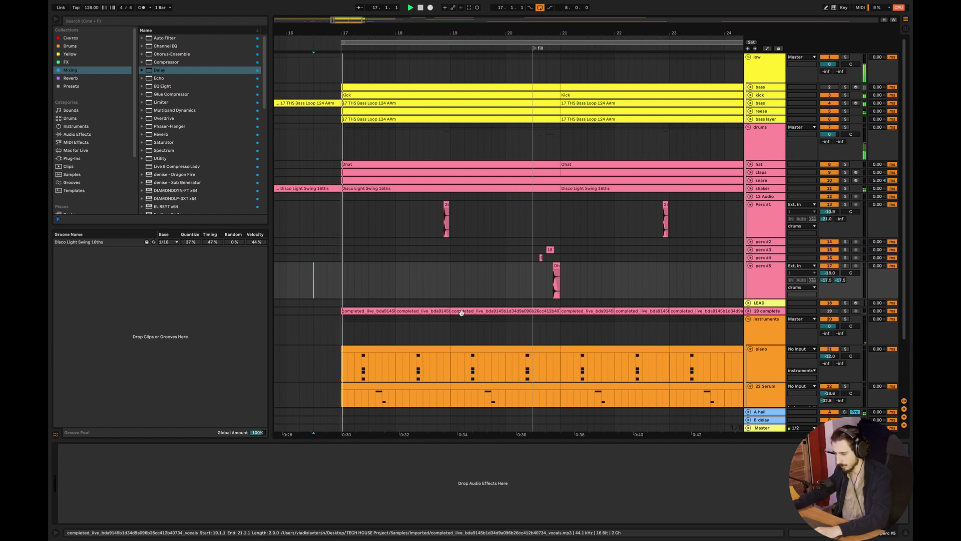
key(space)
drag(556, 276, 383, 274)
click(321, 274)
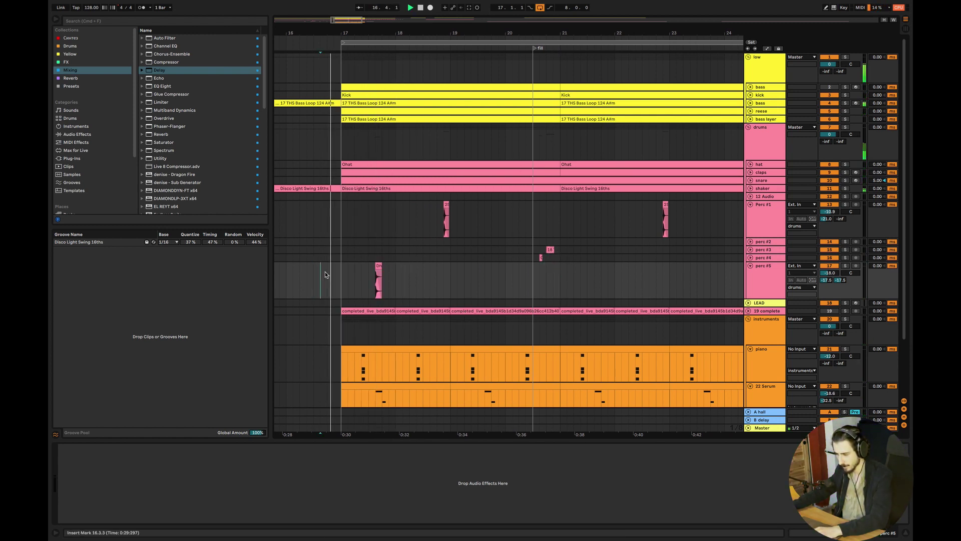
click(354, 284)
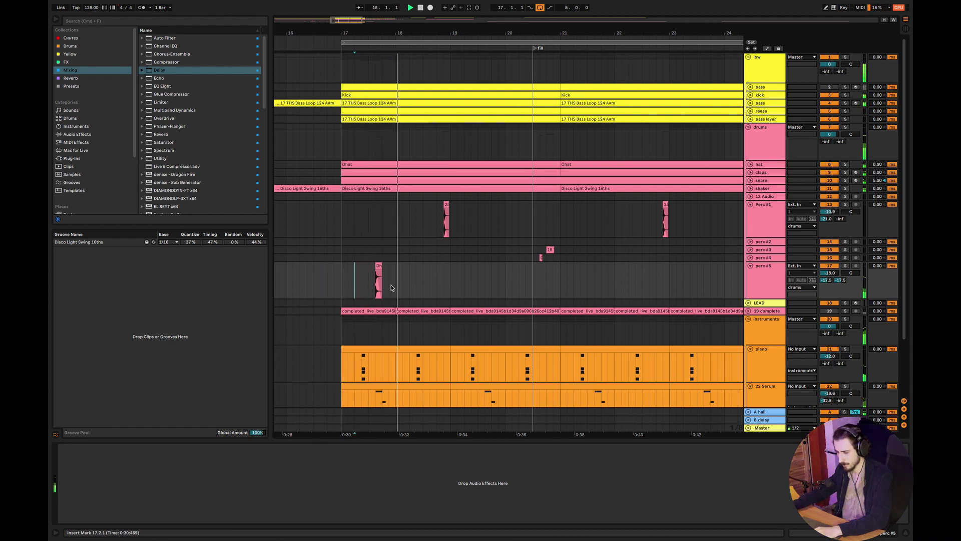
Duplicate the perc #5 section from bars 17 to 19 twice so it repeats up to bar 23.
drag(443, 279, 350, 268)
key(ctrl+d)
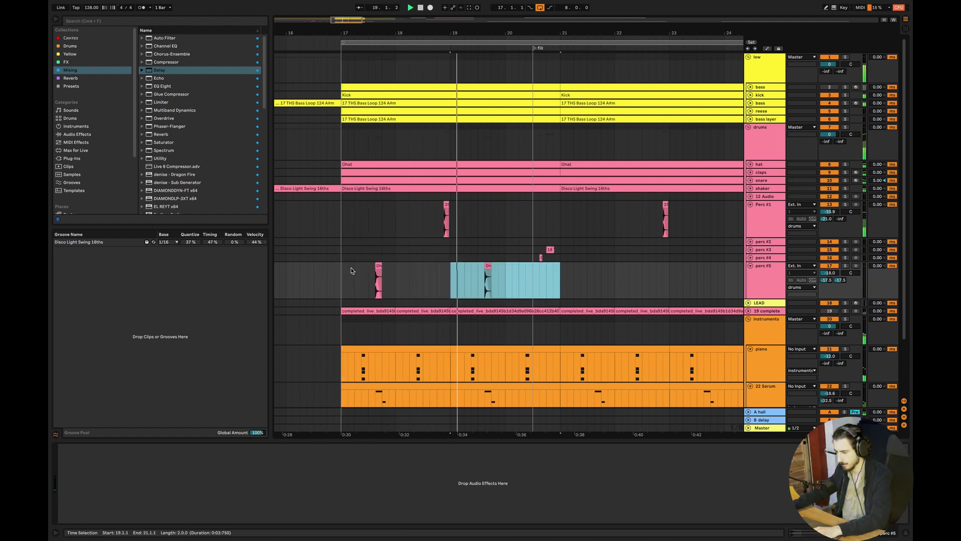
key(ctrl+d)
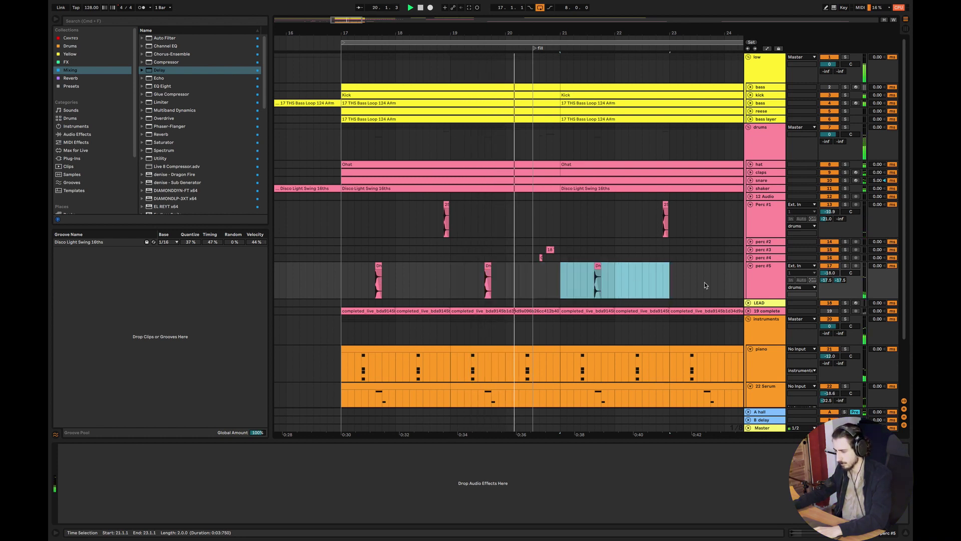
Lower perc #5's B-delay send to -23.7 dB and undo the stray duplication.
drag(840, 280, 839, 281)
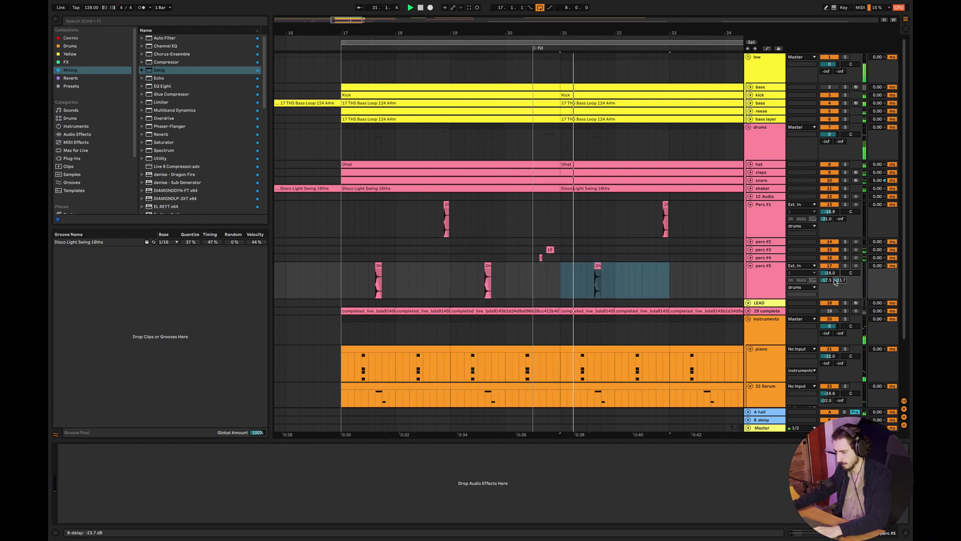
key(super+d)
key(super+z)
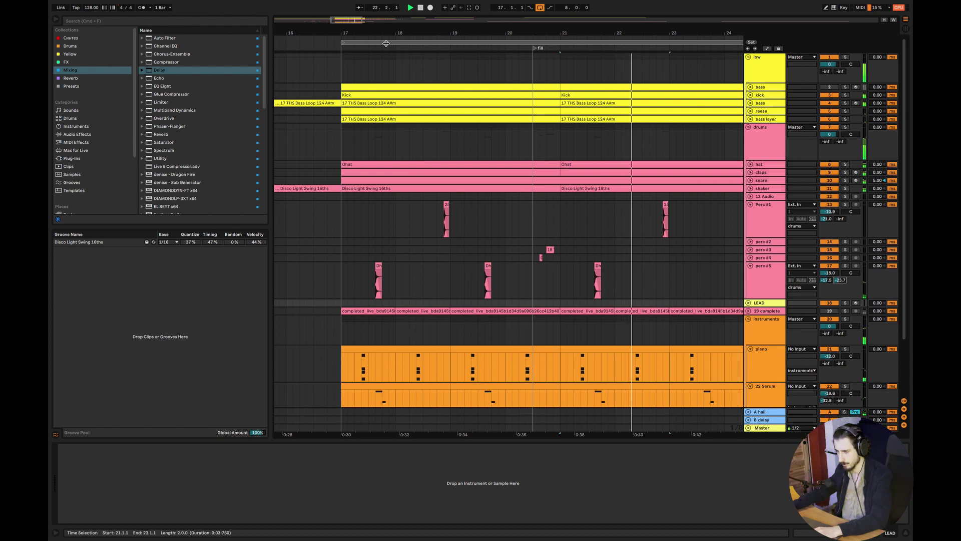
Duplicate the perc #5 section from bars 17 to 21 over bars 21 to 25.
drag(347, 24, 350, 16)
drag(506, 280, 351, 265)
key(super+d)
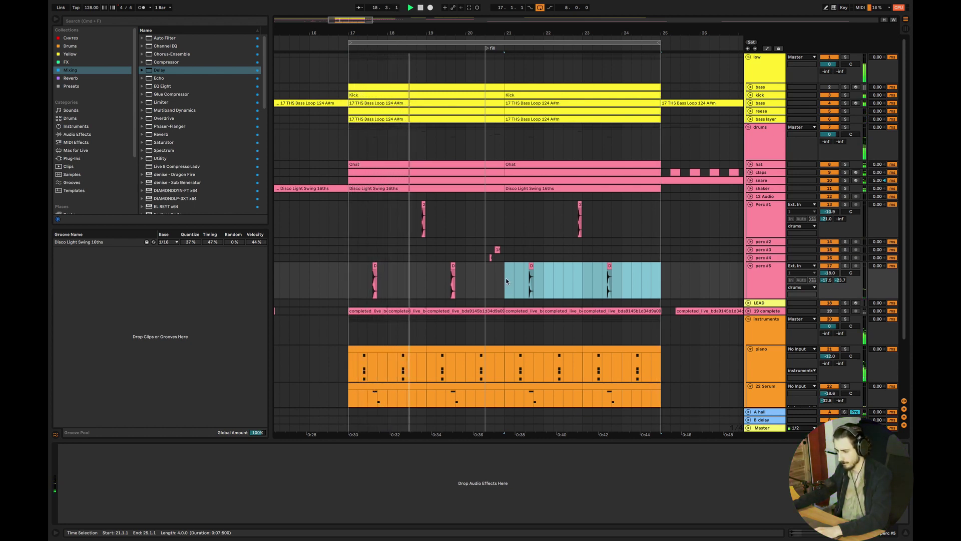
Duplicate bars 17 to 21 of Perc #1 through perc #5 together so the percussion fill repeats in bar 24.
drag(505, 281, 350, 208)
key(super+d)
click(477, 283)
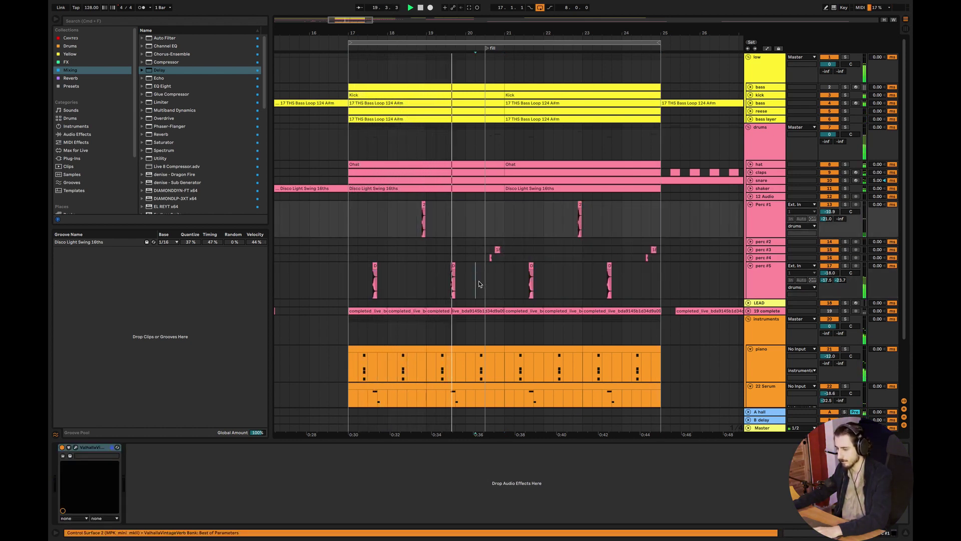
Hide the device view, collapse the Perc #1 and perc #5 tracks, and shorten the bass clip to end at 24.3.
click(484, 284)
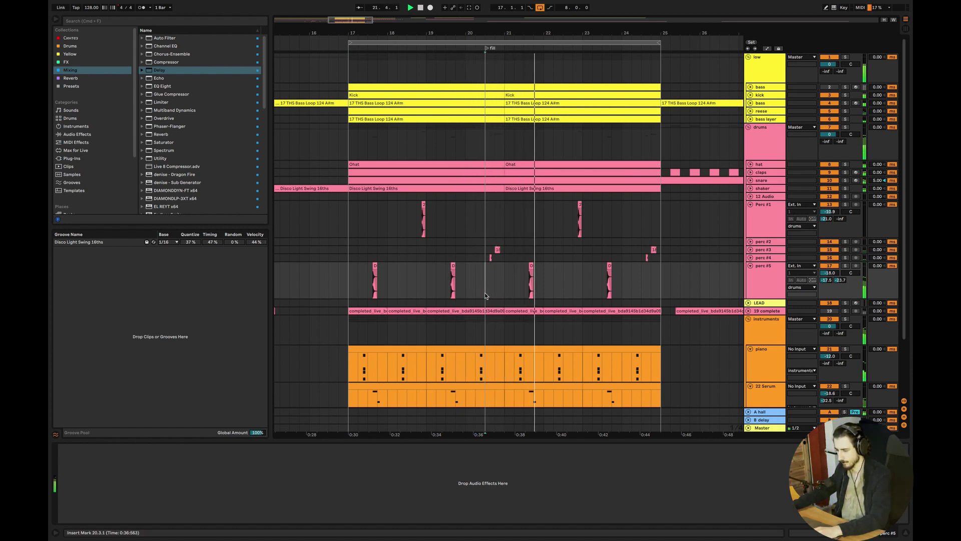
key(super+alt+l)
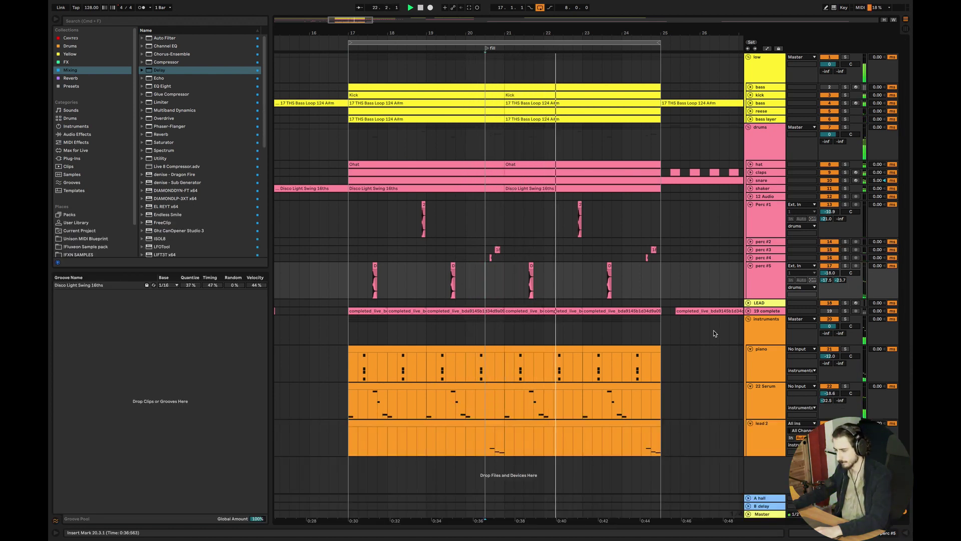
click(749, 205)
click(749, 205)
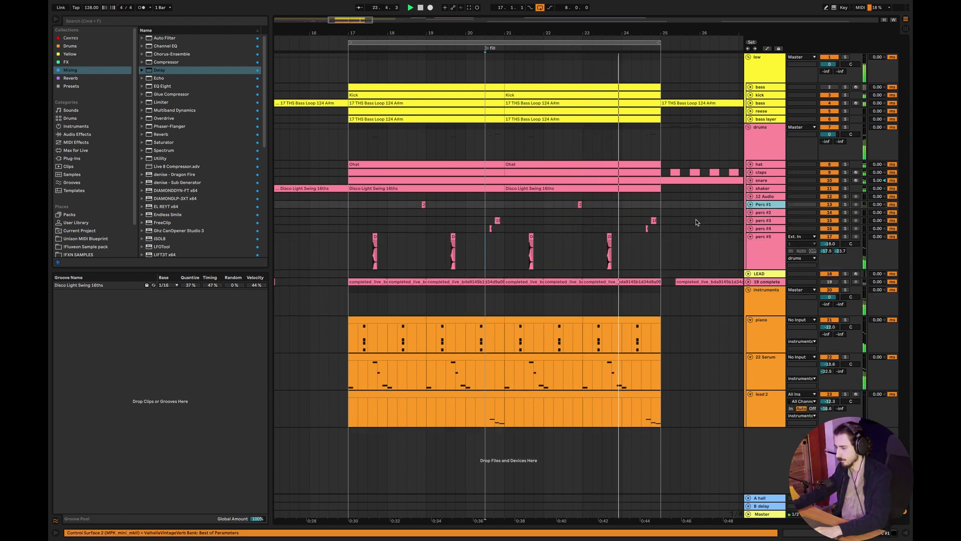
drag(660, 87, 640, 88)
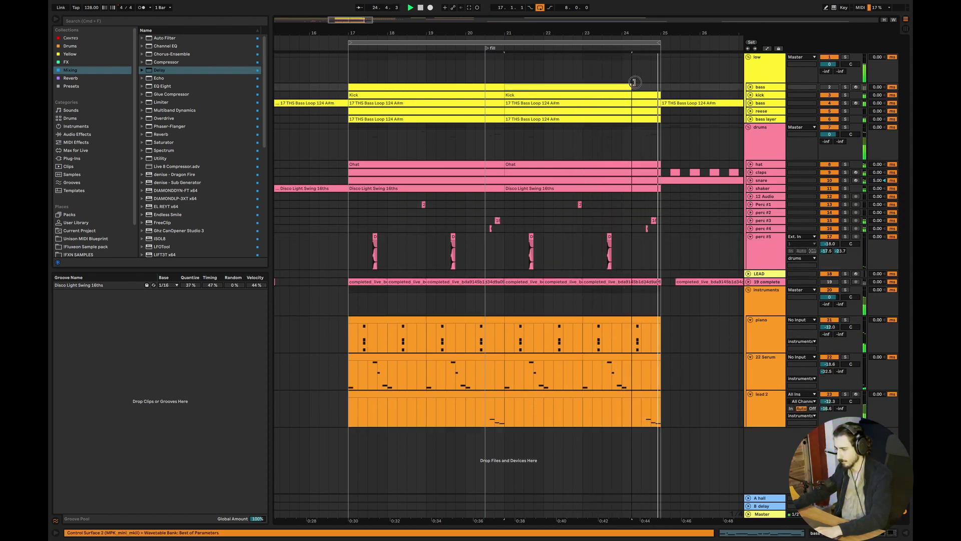
click(750, 236)
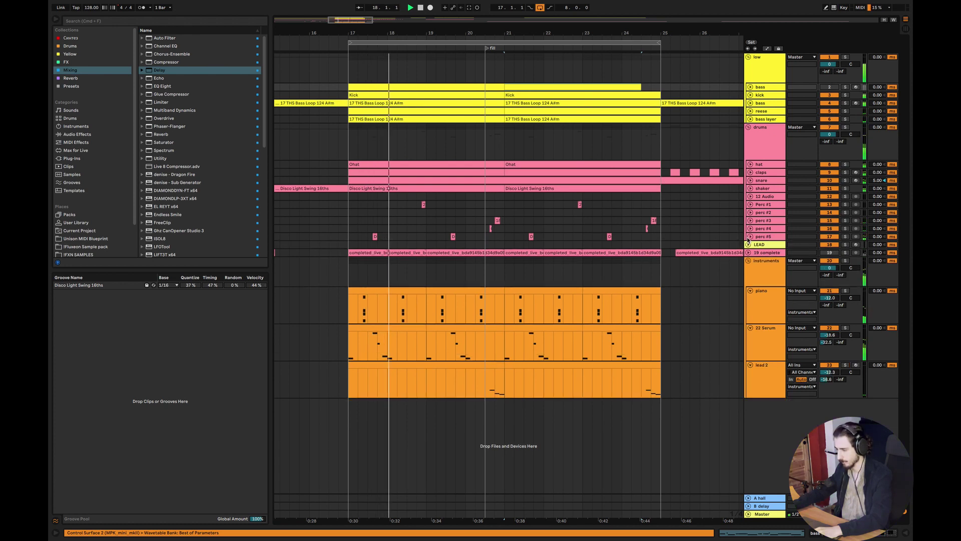
Play the section around bars 10 to 12, then the drop from 16.3, to compare the percussion with the 19 complete track.
key(space)
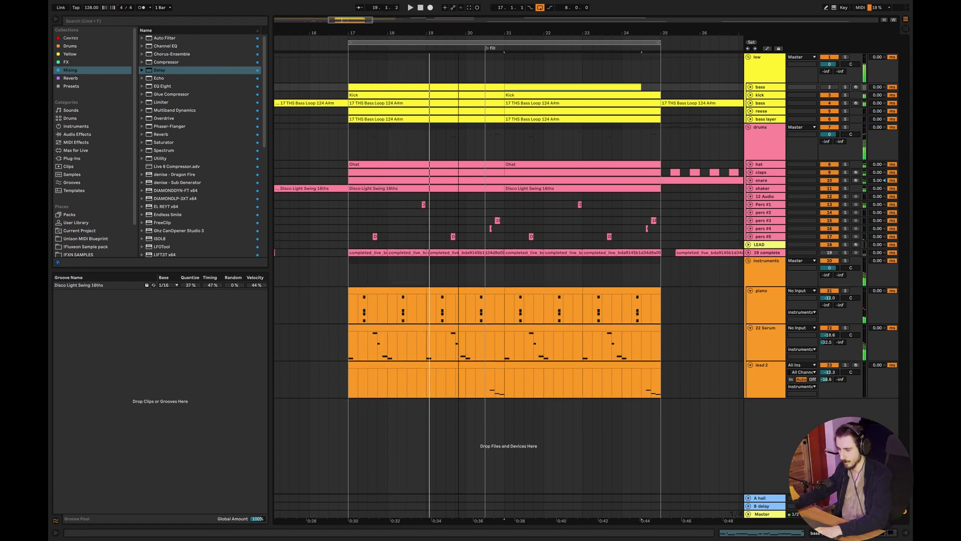
drag(323, 22, 321, 21)
click(352, 254)
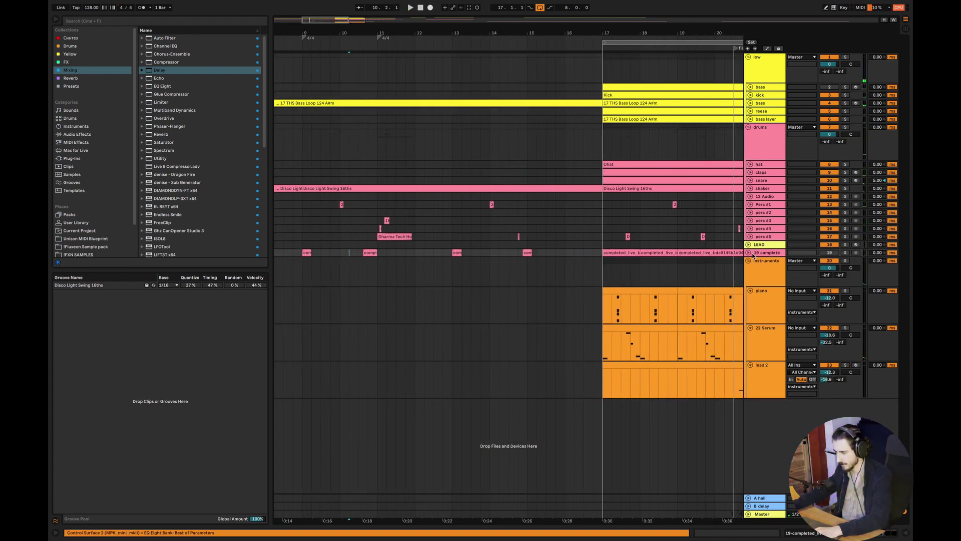
click(753, 255)
key(space)
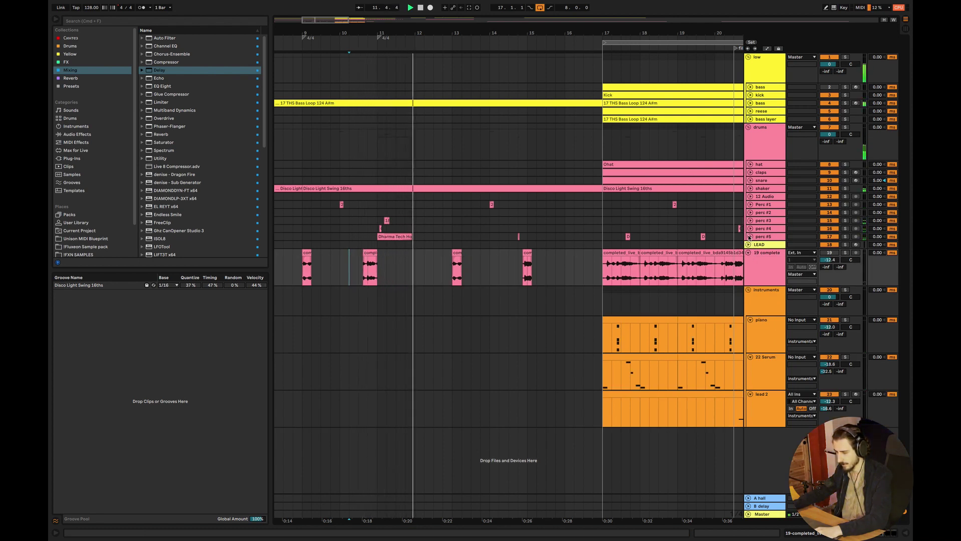
click(750, 237)
click(750, 237)
key(space)
drag(354, 39, 274, 22)
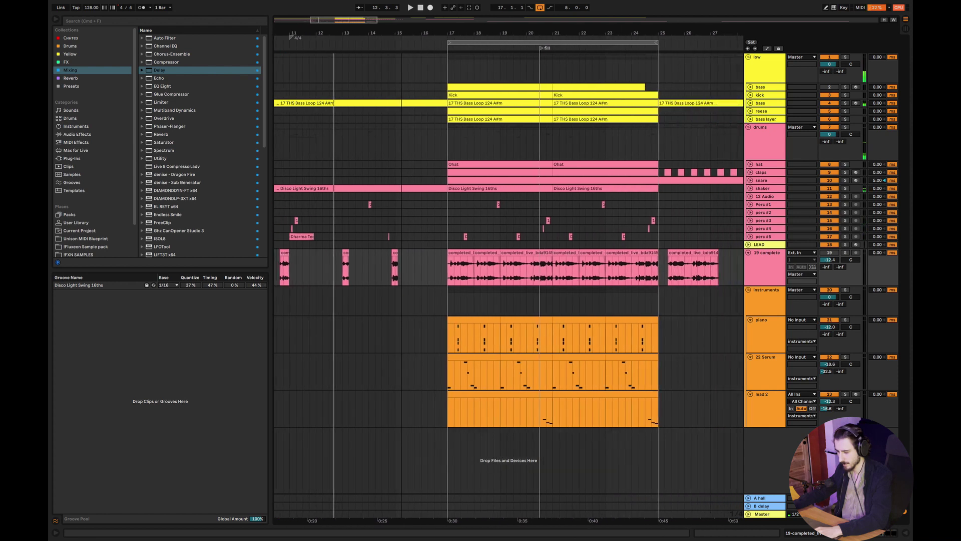
drag(411, 36, 318, 50)
key(space)
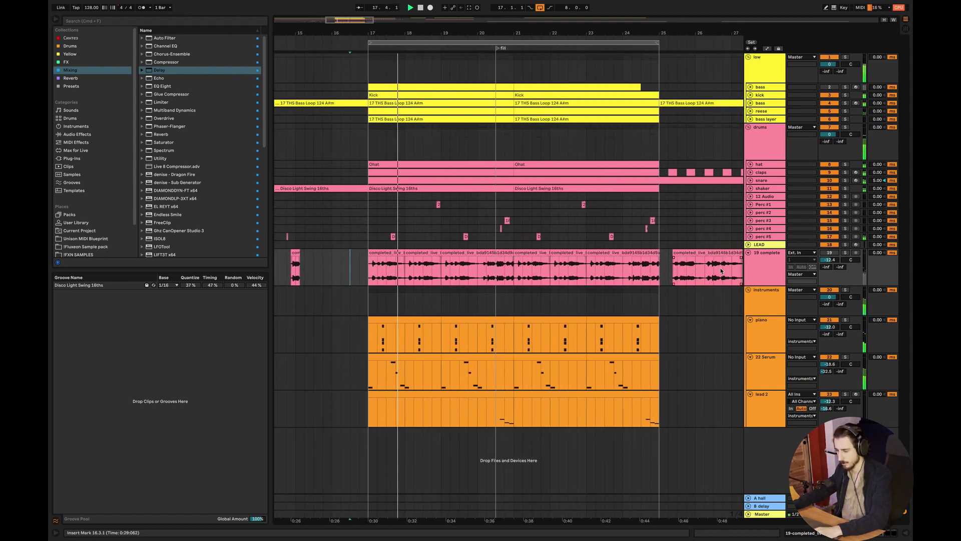
click(749, 254)
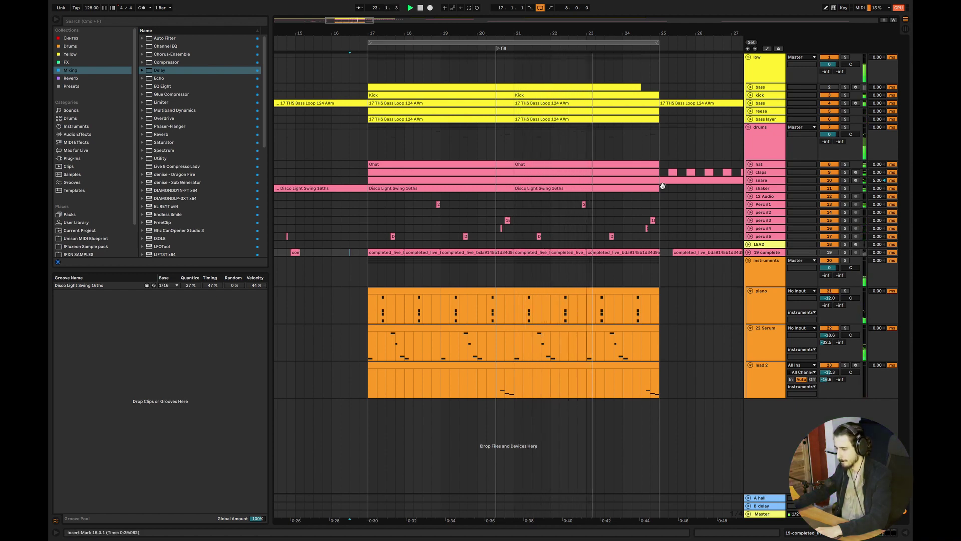
Delete the hat, claps, snare, shaker and percussion material between 24.3 and 25.1 to leave a drum gap.
drag(656, 235, 643, 219)
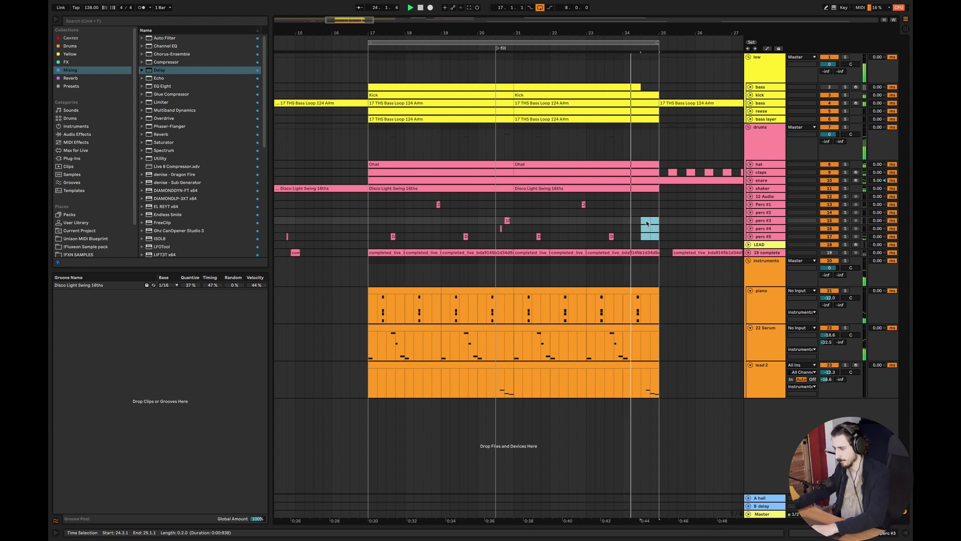
drag(651, 204, 645, 169)
key(Delete)
click(645, 218)
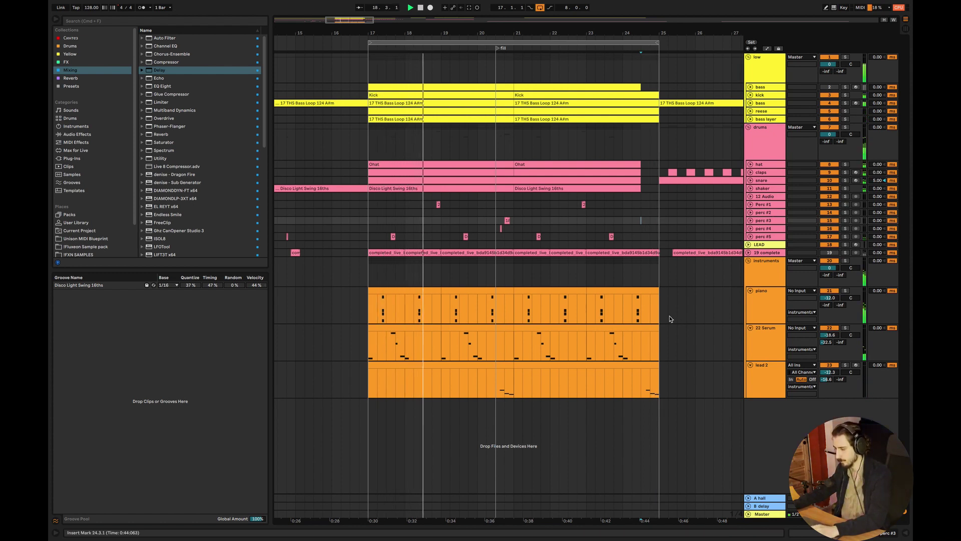
Add an Auto Filter after M1 on the piano track and show its filter frequency automation.
double_click(770, 314)
key(space)
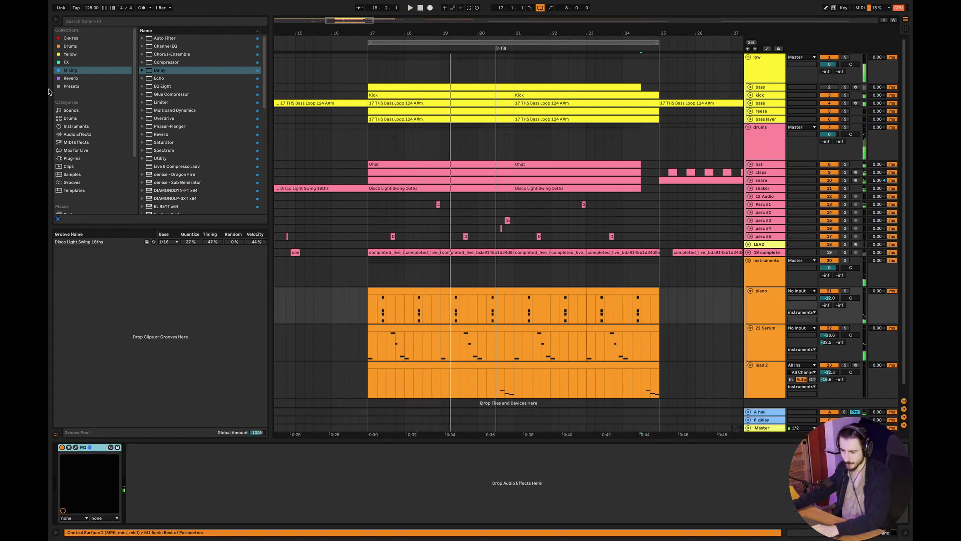
double_click(148, 40)
right_click(252, 474)
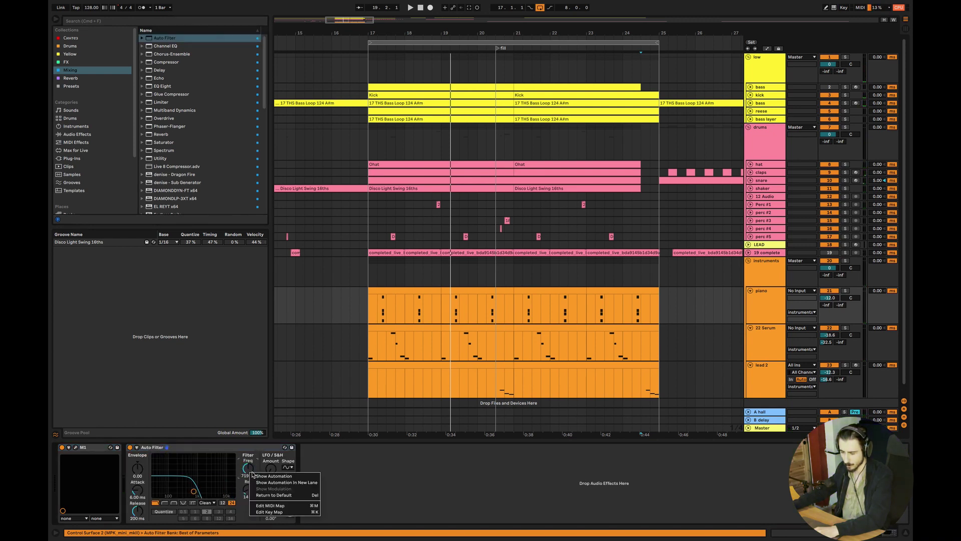
click(270, 476)
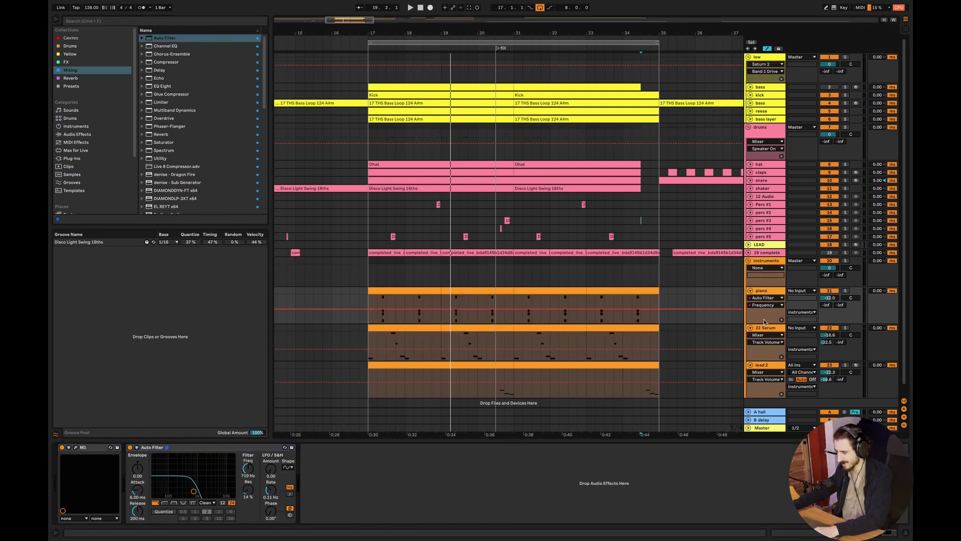
Draw a rising and falling filter frequency curve over the piano's bars 17 to 25, and raise the Auto Filter resonance to about 26%.
drag(762, 322, 763, 338)
click(468, 316)
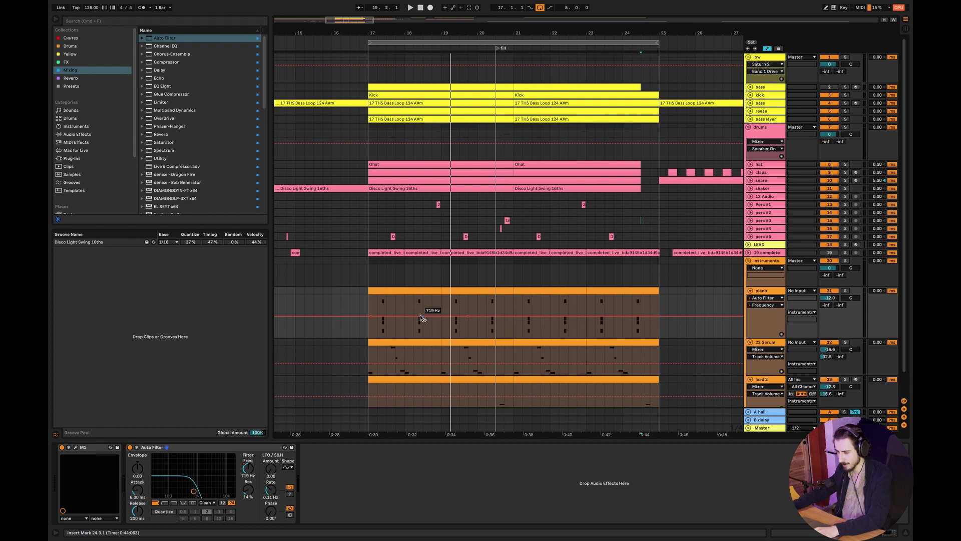
drag(492, 316, 492, 310)
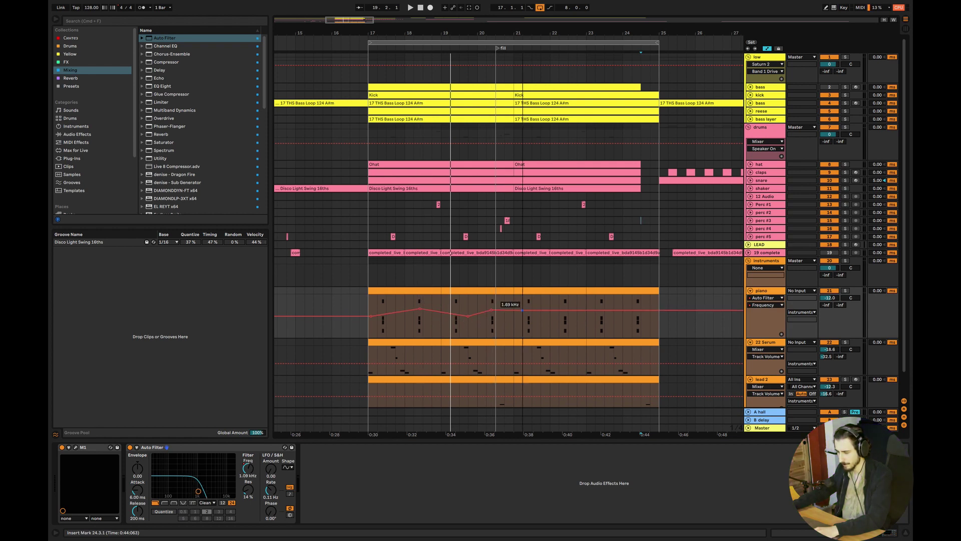
drag(562, 314, 562, 305)
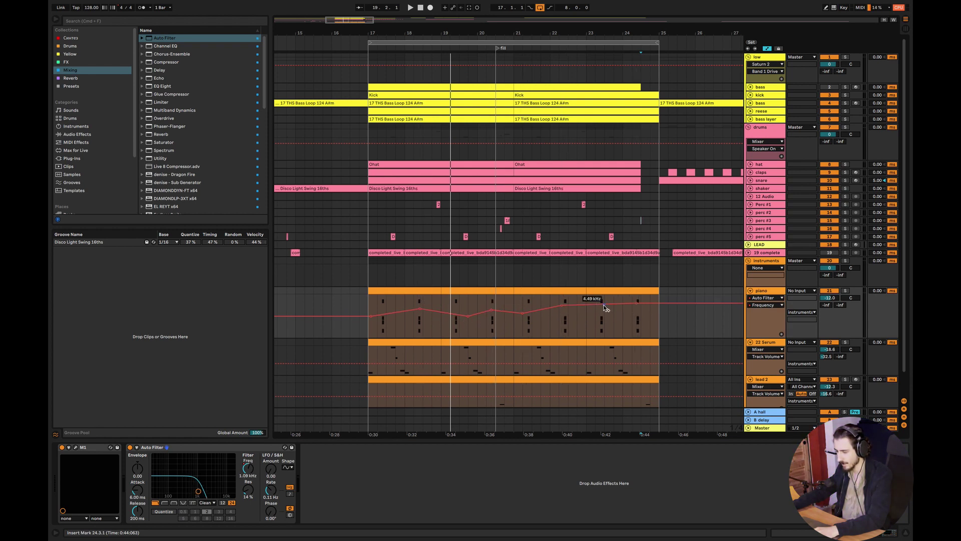
click(350, 331)
key(space)
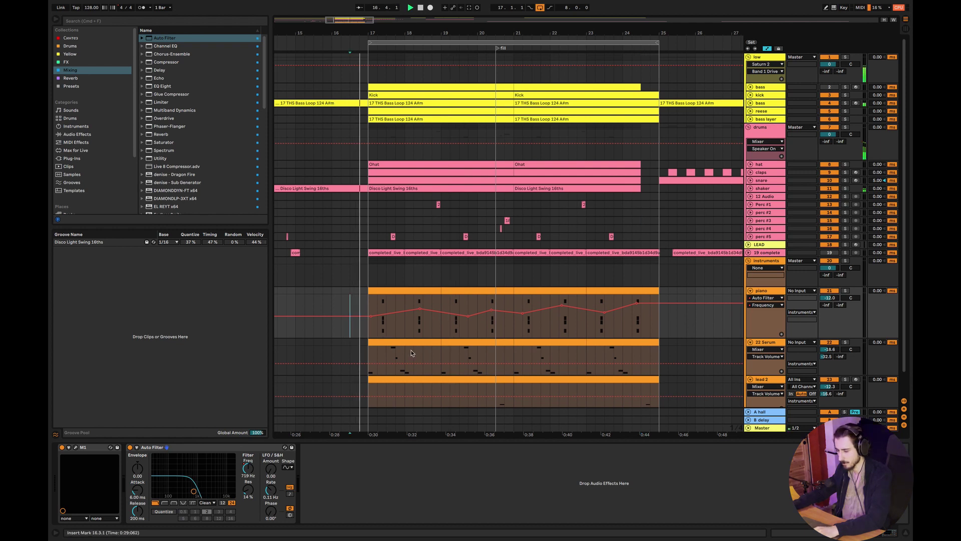
drag(248, 490, 248, 481)
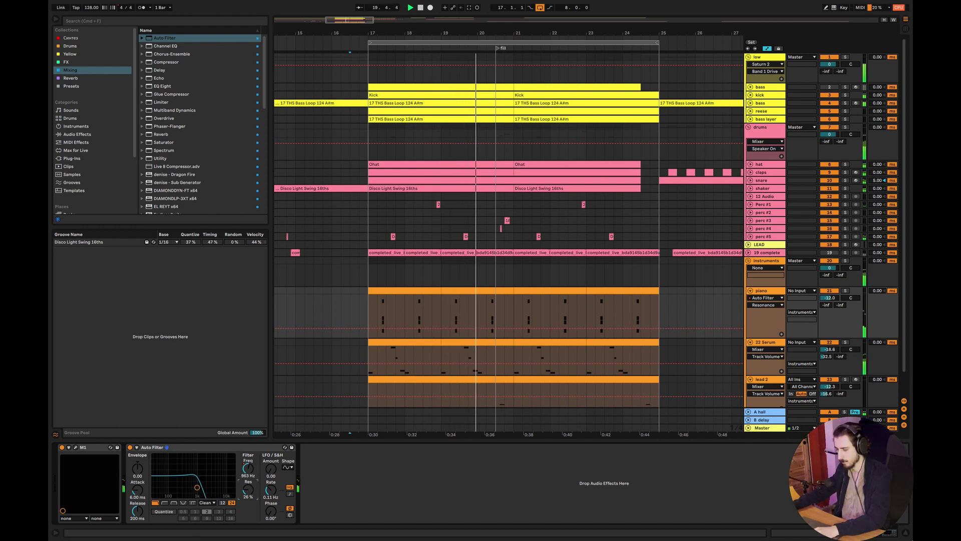
Hide the device view and collapse the drums and low groups plus the piano and 22 Serum tracks.
click(906, 534)
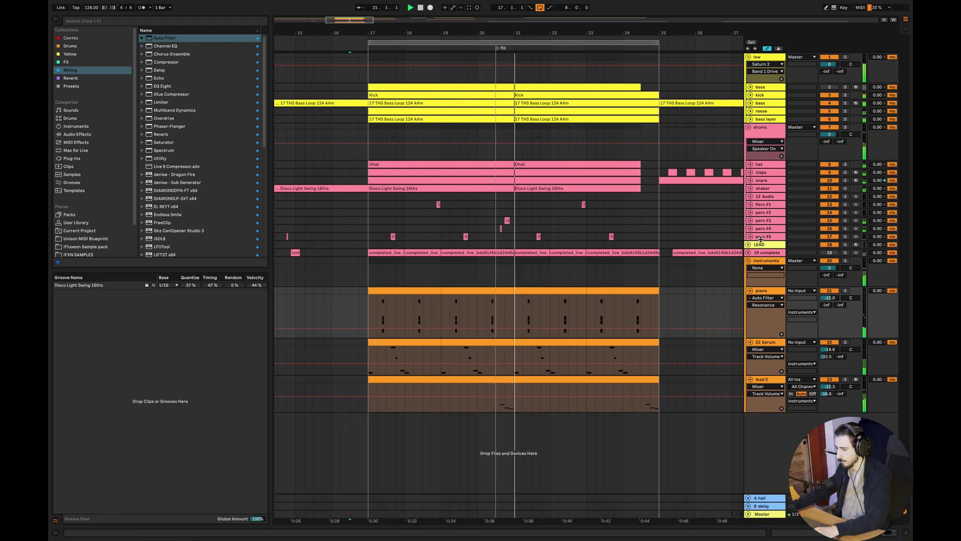
click(748, 127)
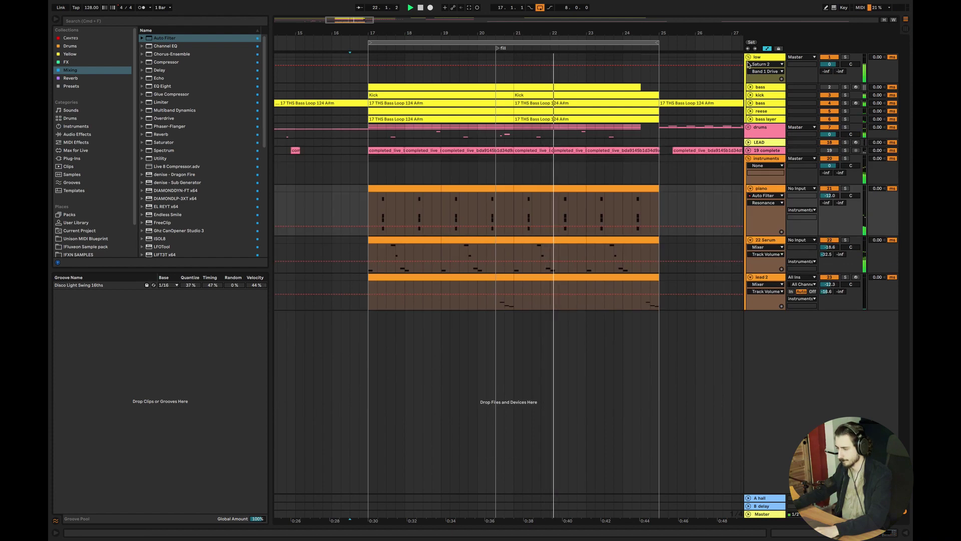
click(748, 57)
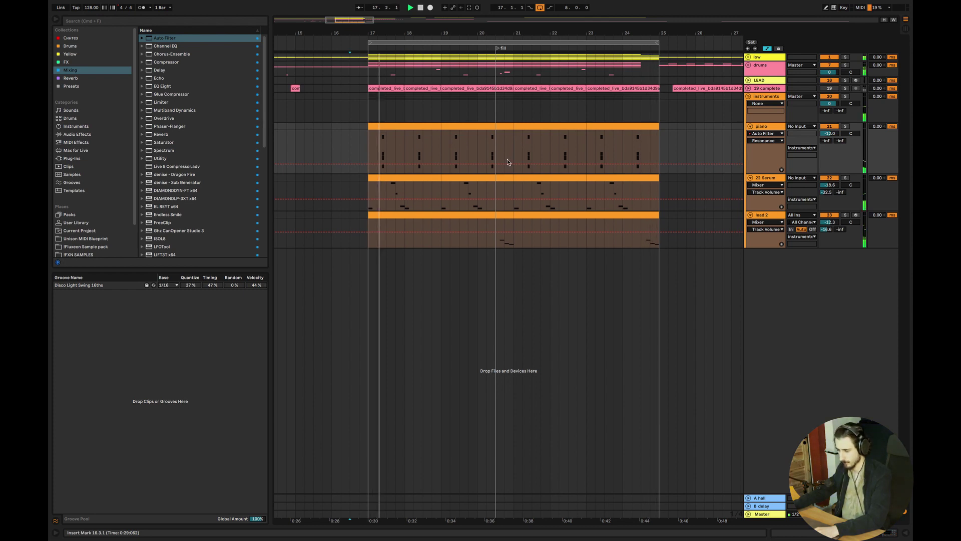
click(750, 126)
click(751, 134)
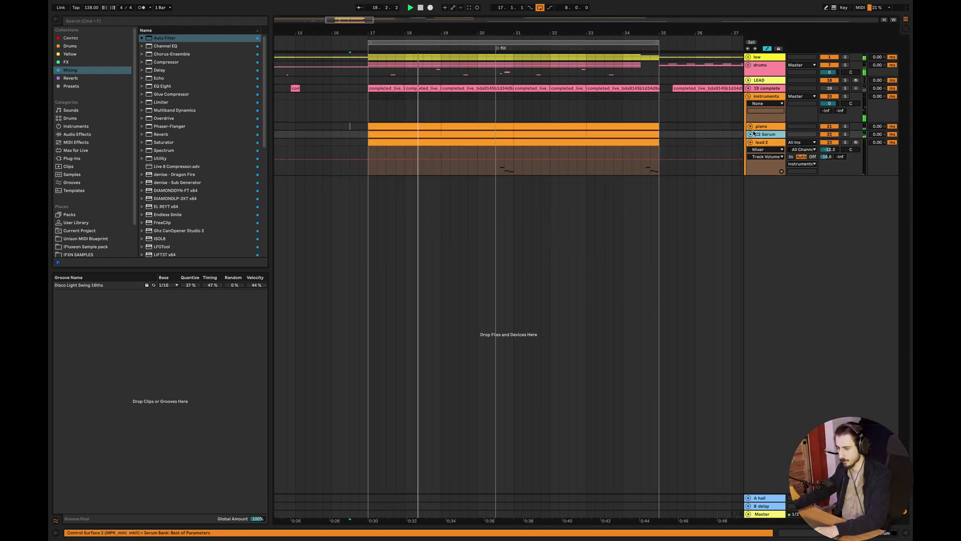
key(space)
Insert a new audio track below lead 2 and set the audio input device to Universal Audio Thunderbolt.
right_click(791, 246)
click(814, 249)
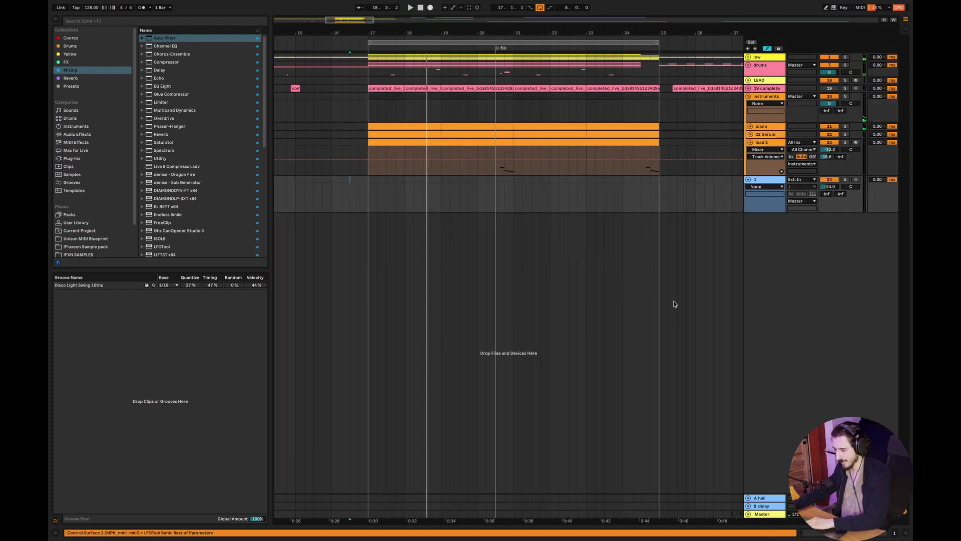
key(super+comma)
click(506, 178)
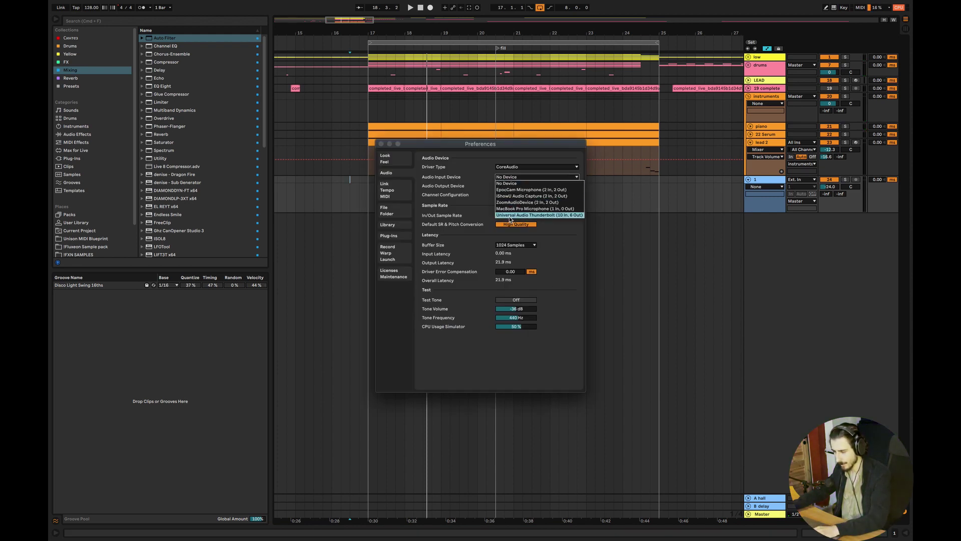
click(518, 216)
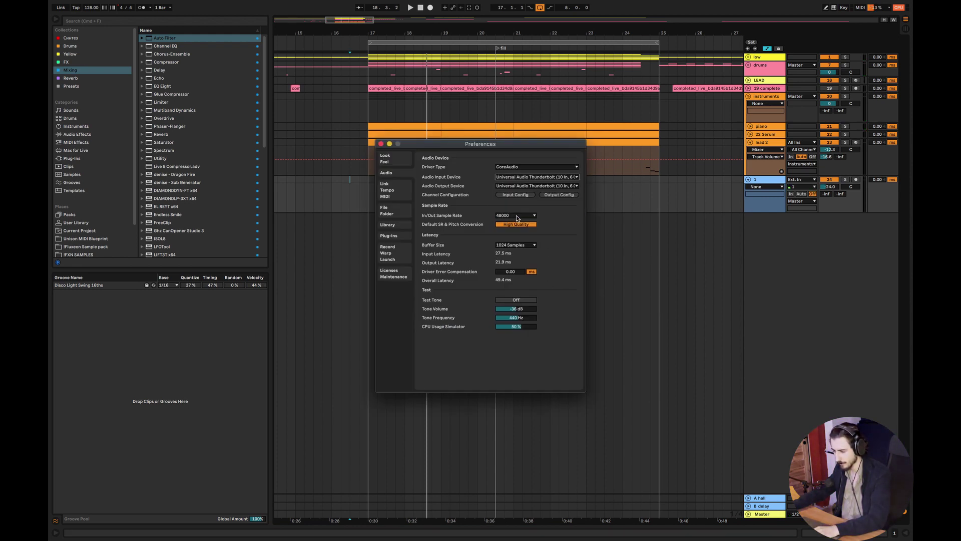
click(381, 145)
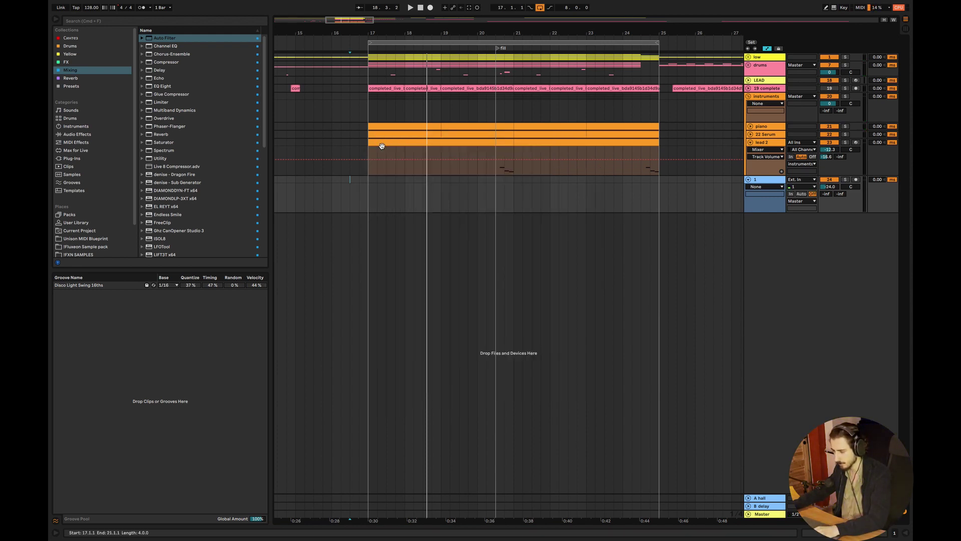
Record a soloed take from input 1 onto the new audio track, starting at bar 17.
click(805, 187)
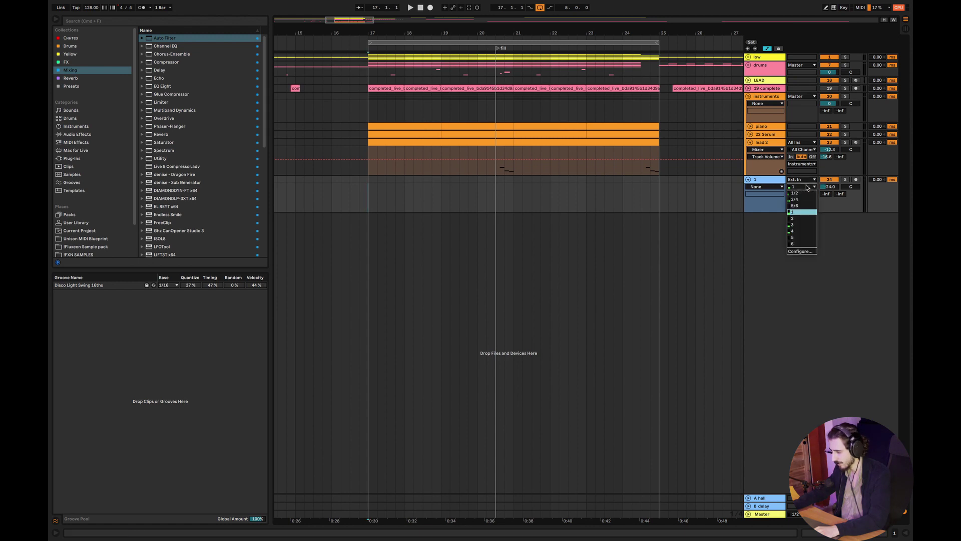
click(793, 215)
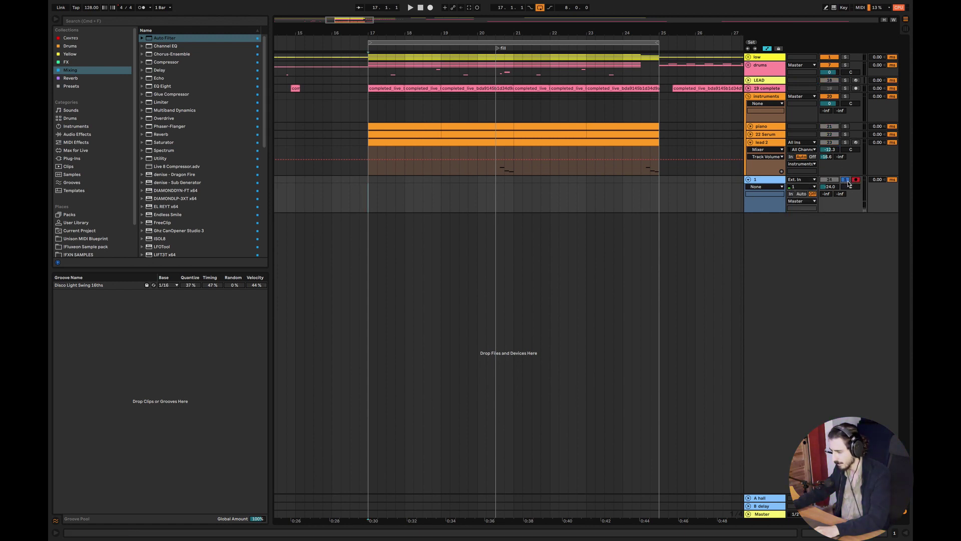
click(429, 8)
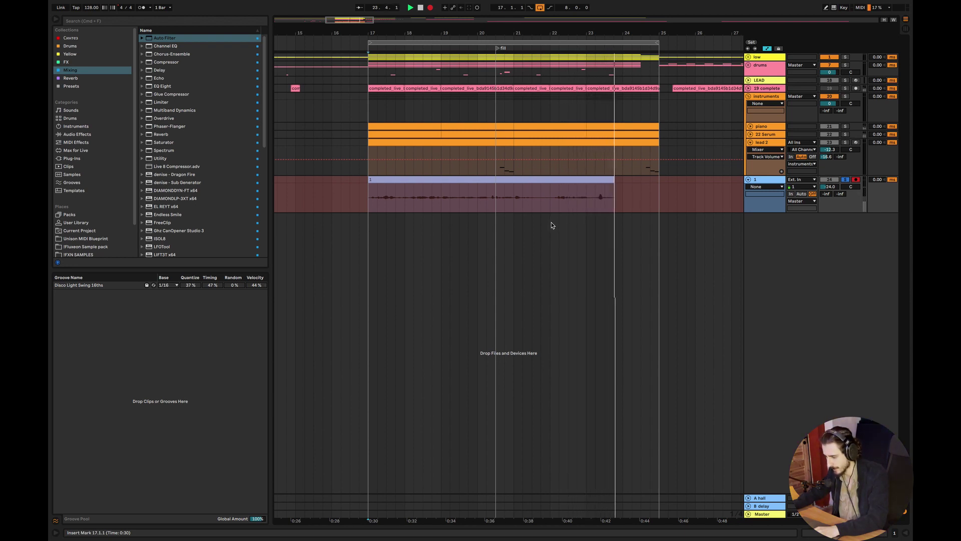
key(space)
Open the recorded clip to inspect its waveform and warp mode, and return to its start in the arrangement.
double_click(378, 186)
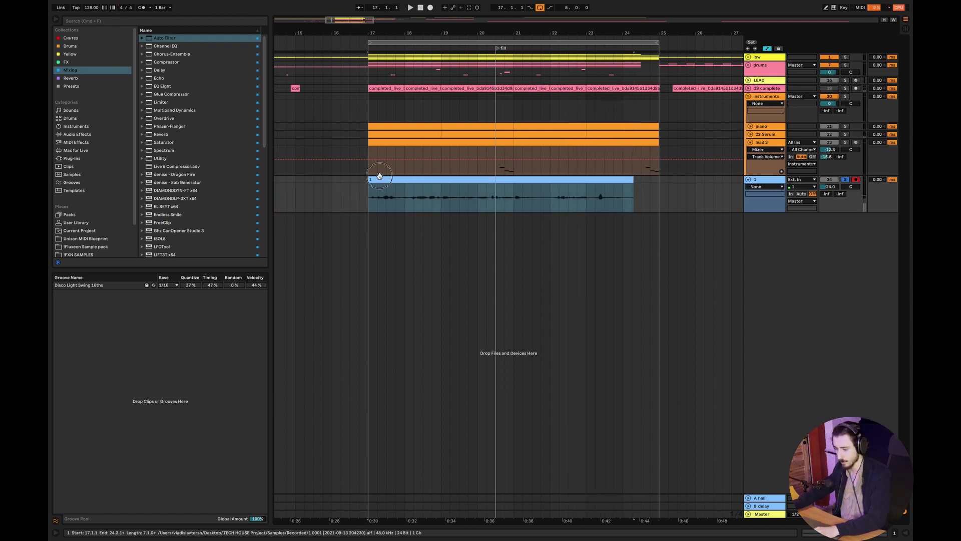
click(156, 189)
click(148, 188)
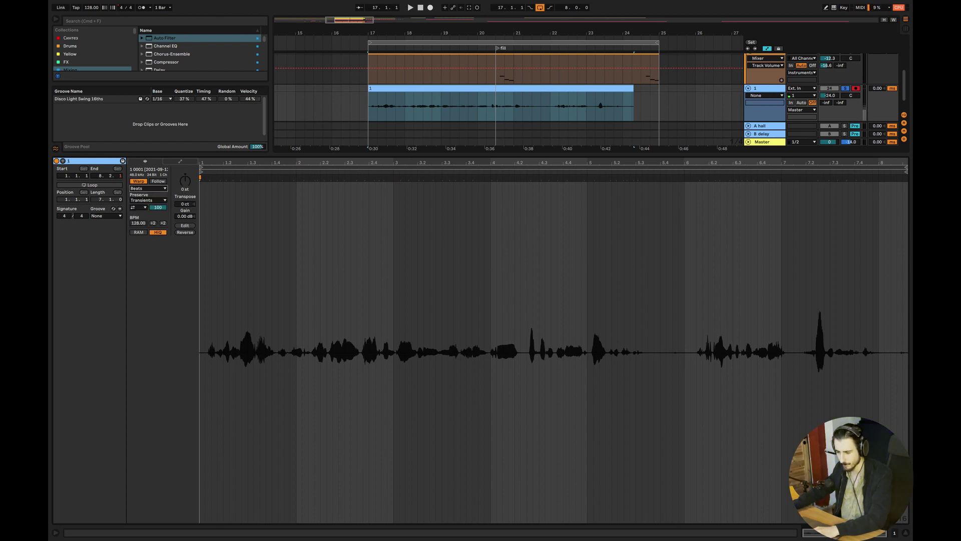
click(906, 535)
drag(360, 25, 363, 35)
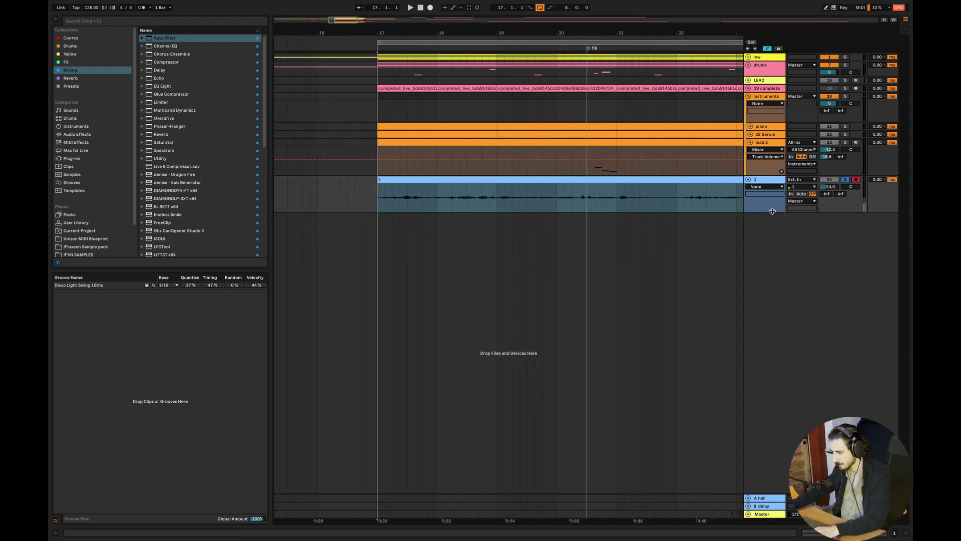
Enlarge the recorded audio track and raise its volume to -13.2 dB during playback.
drag(773, 211, 773, 255)
click(376, 234)
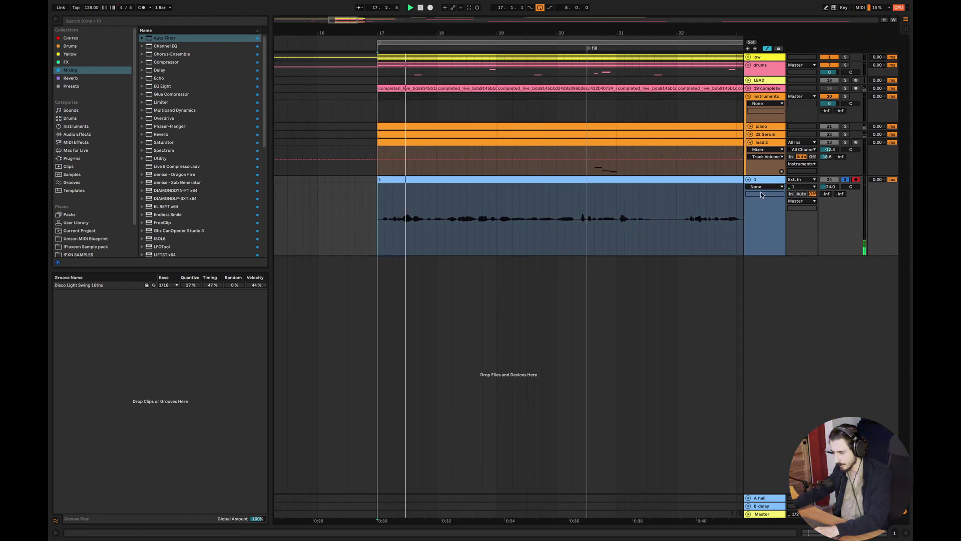
drag(830, 187, 831, 173)
key(space)
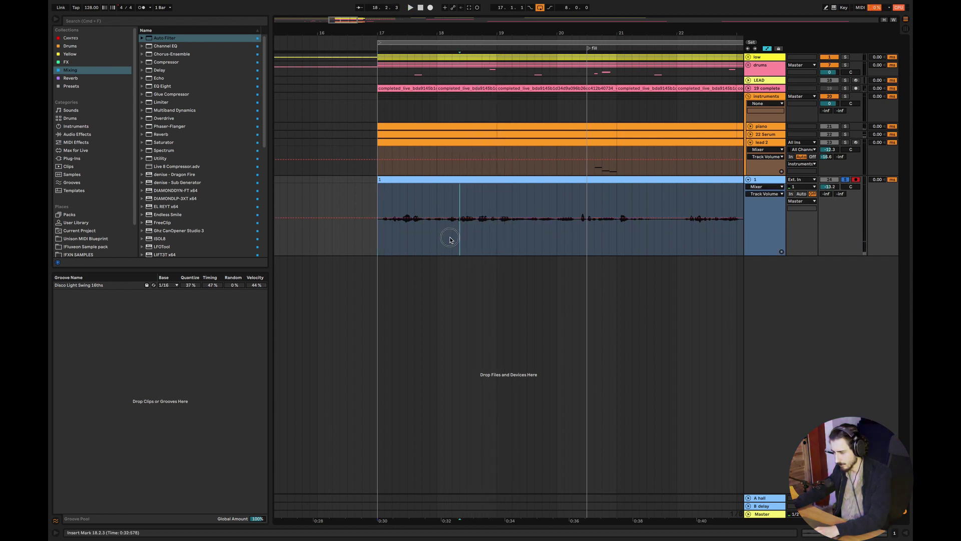
Audition the recorded take between bars 18 and 19, selecting that passage for playback.
click(449, 239)
key(space)
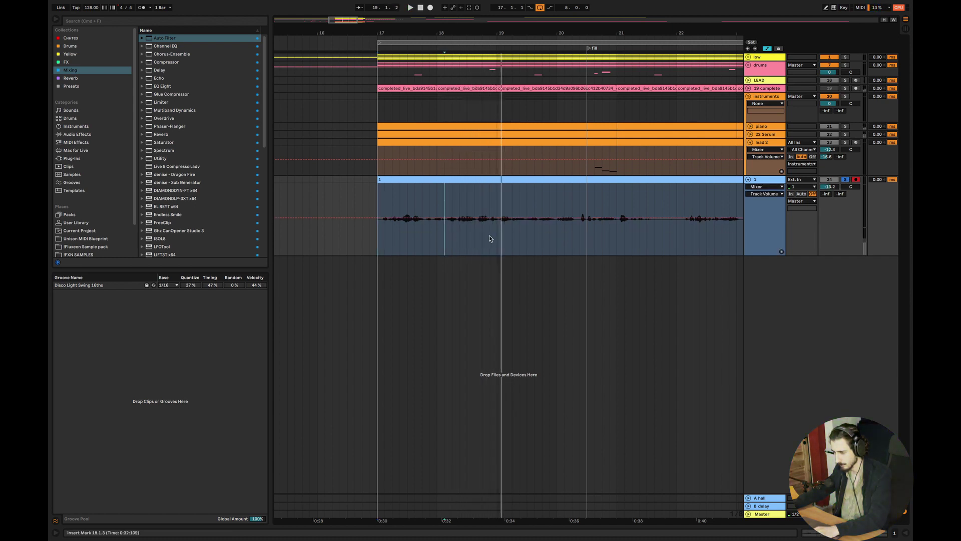
drag(490, 239, 498, 181)
key(space)
key(space)
key(space)
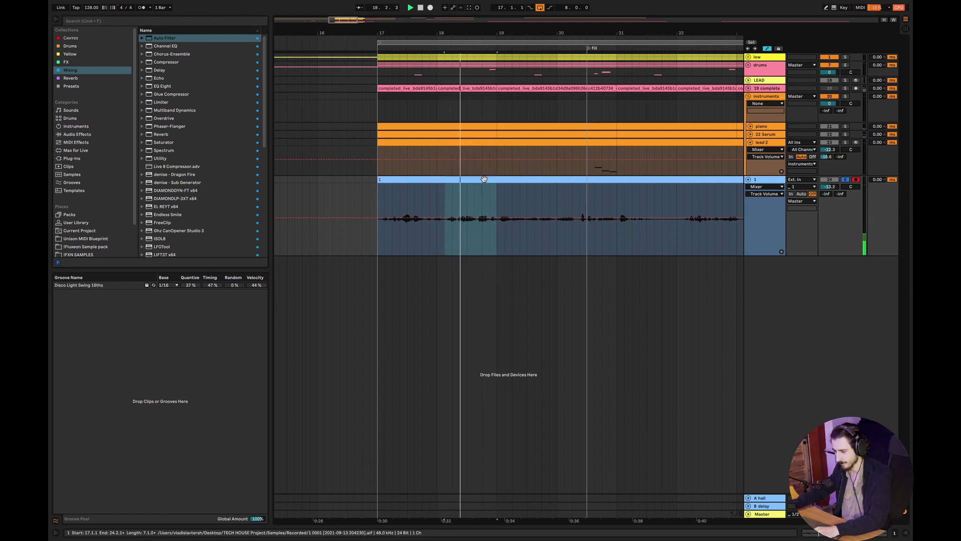
Set the recorded track's A hall send to -24.0 dB and audition the take with the low group also soloed.
drag(826, 194, 827, 182)
key(space)
key(space)
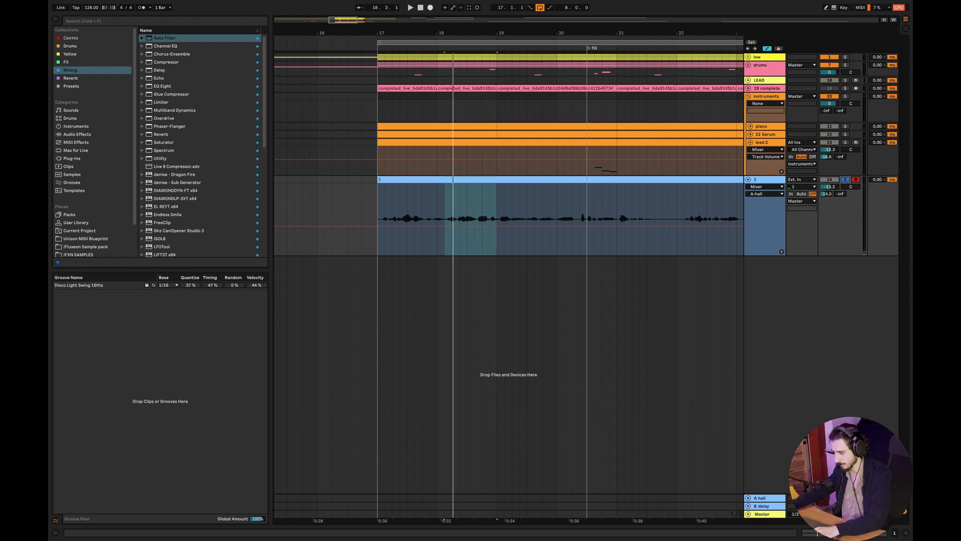
key(space)
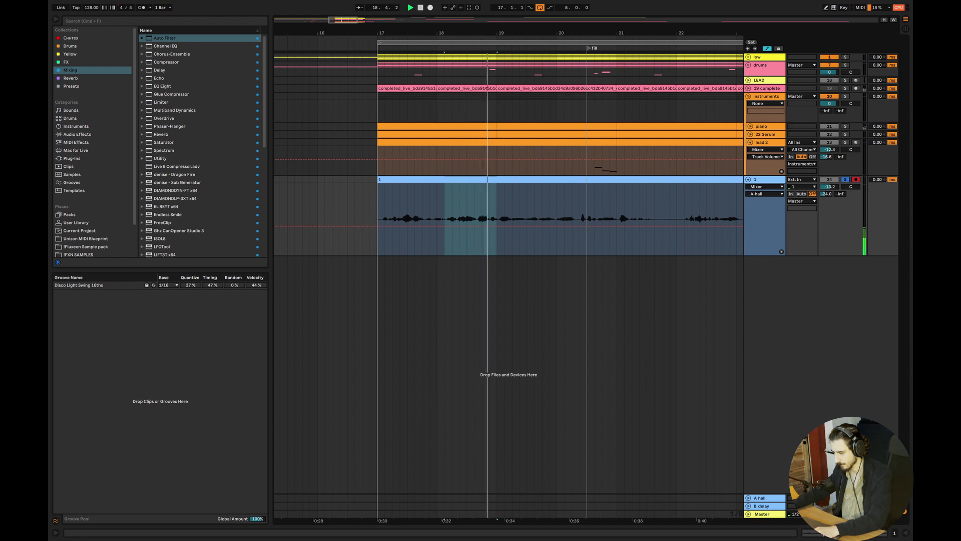
key(space)
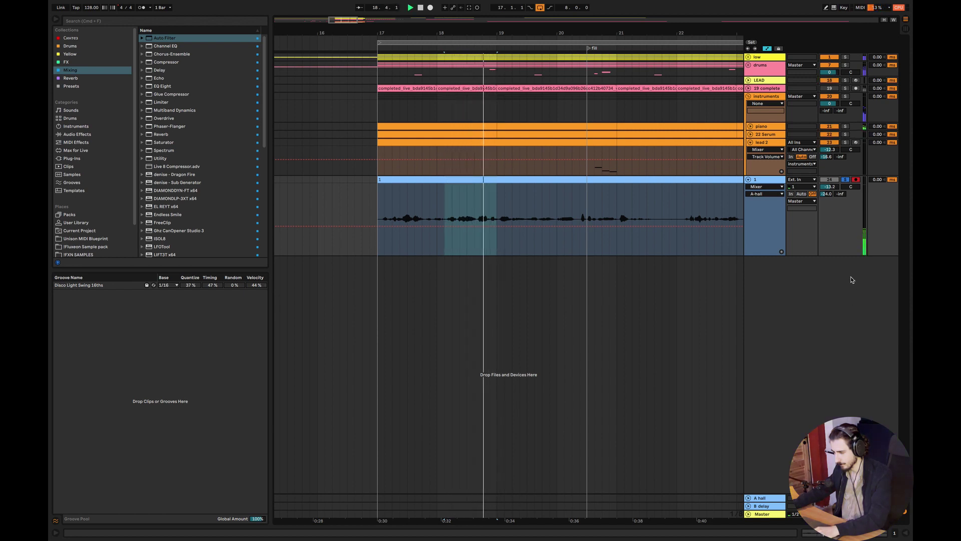
click(353, 199)
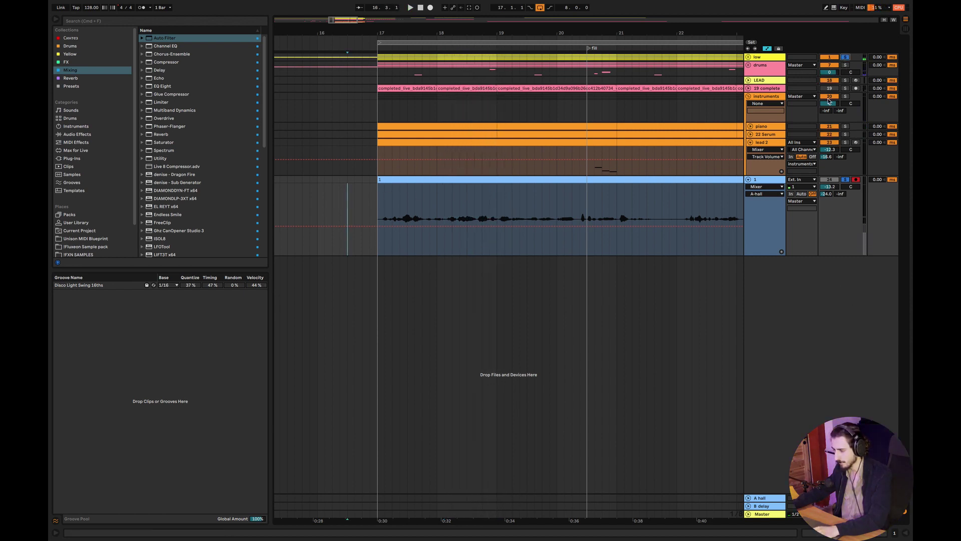
key(space)
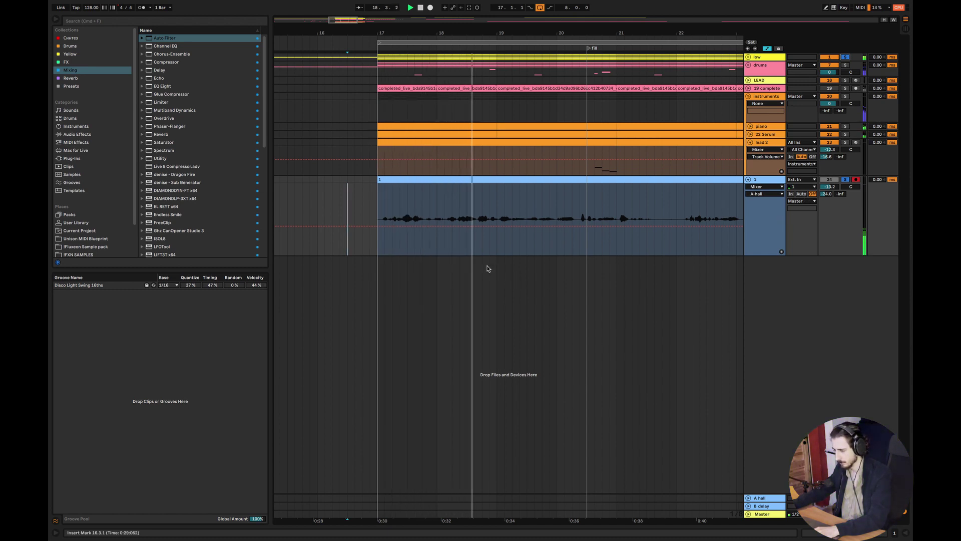
Open the recorded clip, transpose it by -12 st and return to the full arrangement.
double_click(496, 179)
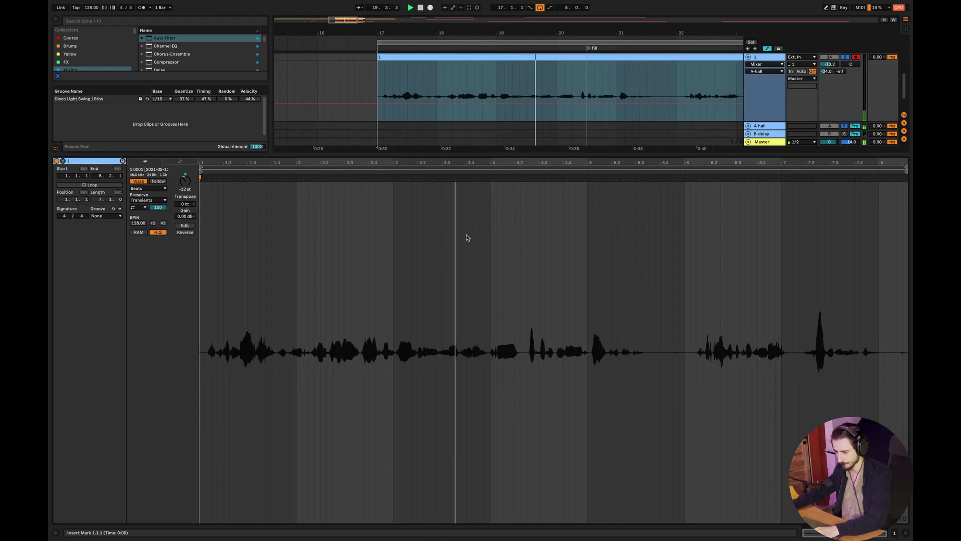
key(alt+super+l)
key(space)
click(581, 219)
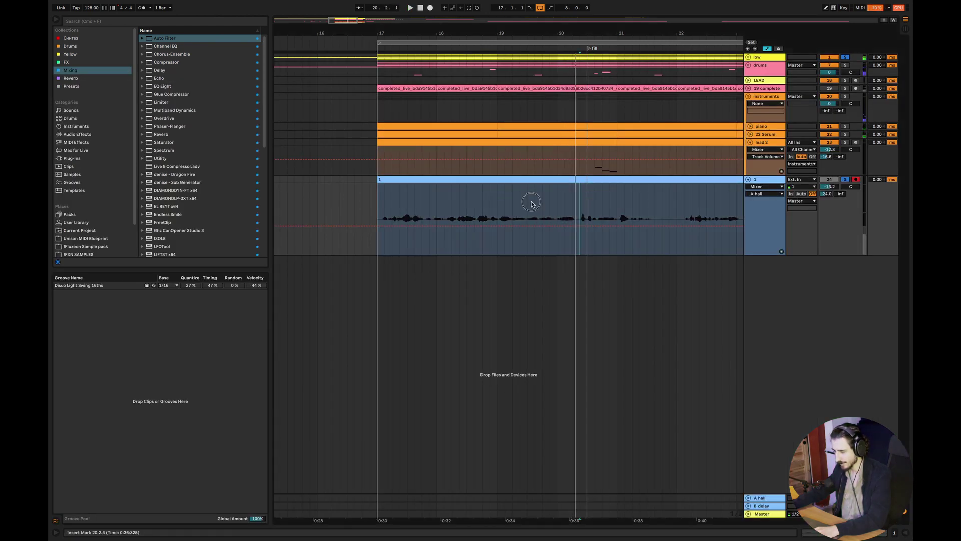
Select and reopen the recorded clip and set its transposition to -7 st.
drag(531, 203, 380, 182)
click(407, 181)
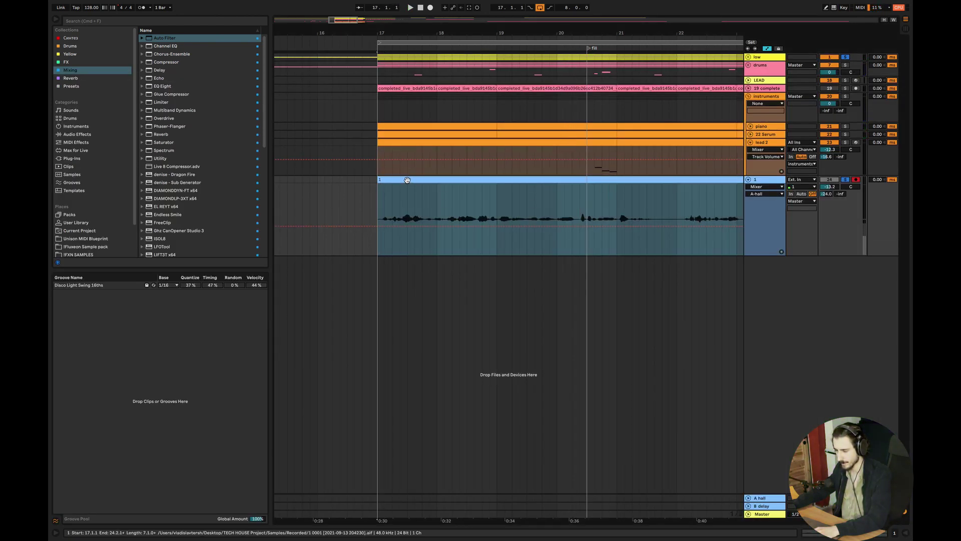
double_click(407, 179)
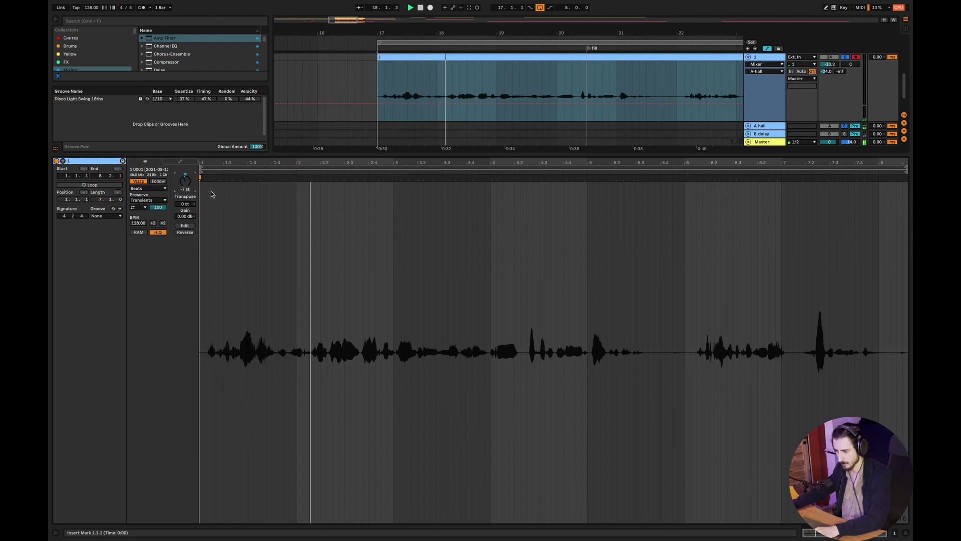
Add warp markers to the recorded clip at 2.1.1, 2.1.4 and 2.3 of its timeline.
double_click(292, 179)
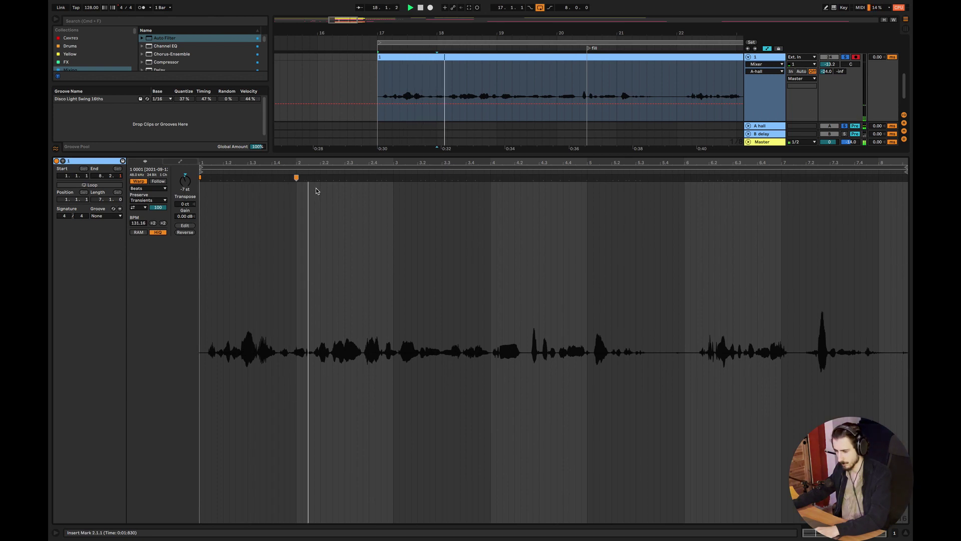
double_click(316, 179)
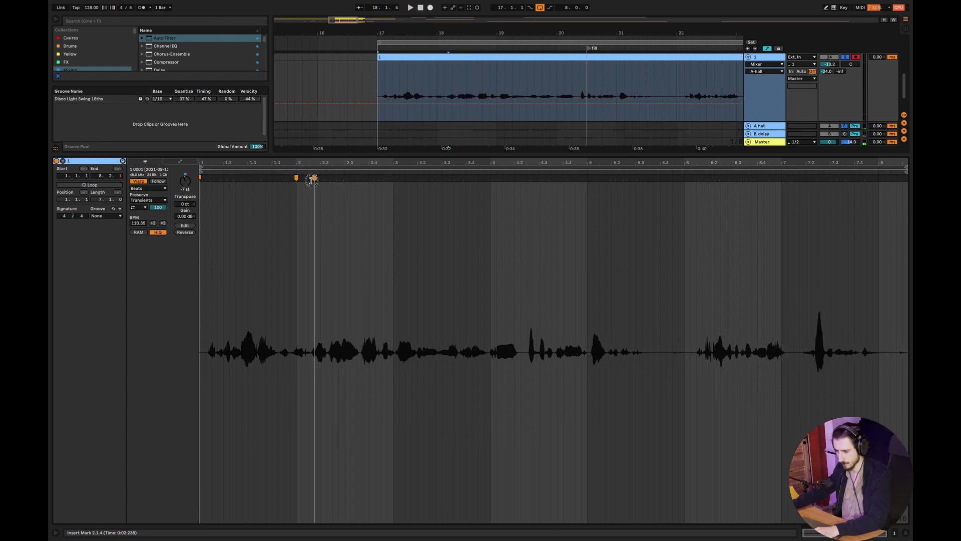
drag(319, 162, 320, 174)
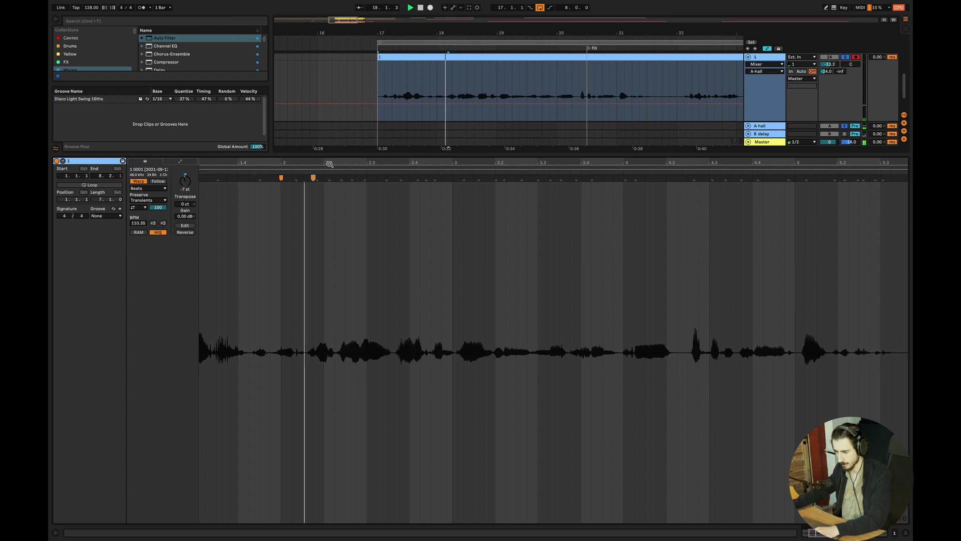
double_click(367, 179)
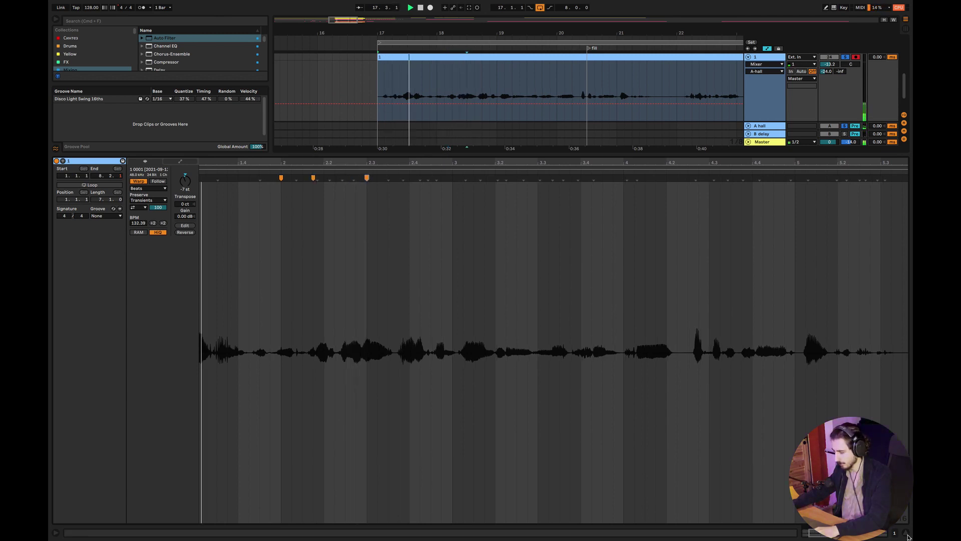
Trim the recorded clip's start to bar 18.2.1 in the arrangement and play from bar 18.
key(super+alt+l)
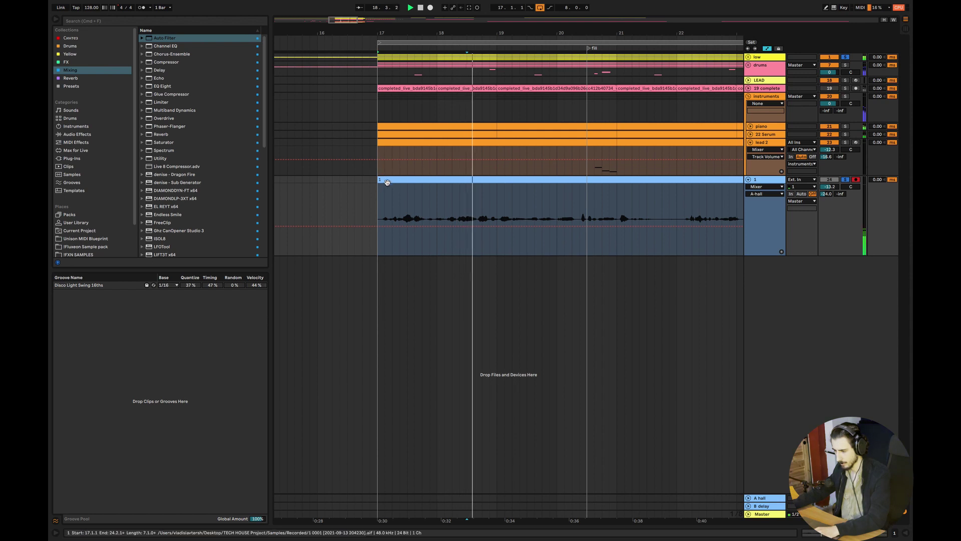
drag(378, 190, 453, 190)
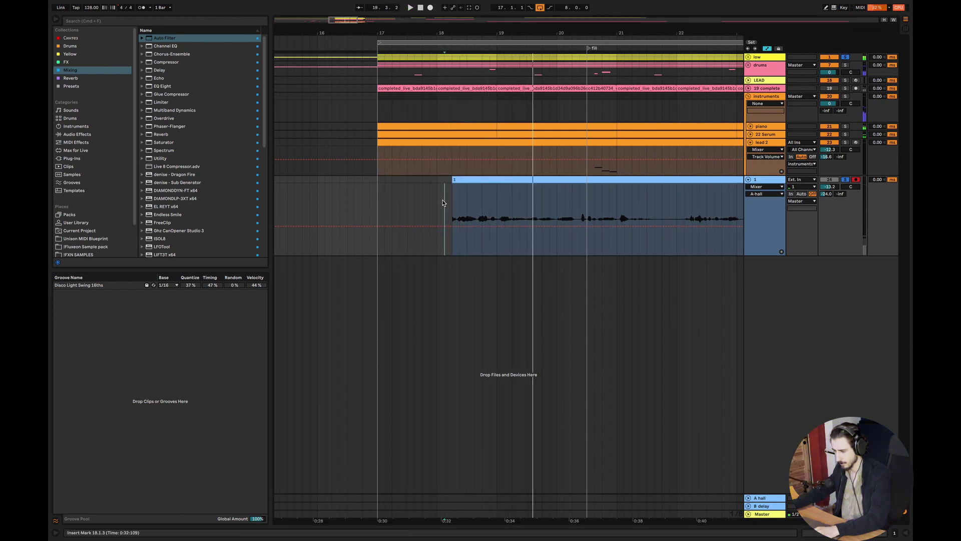
click(445, 199)
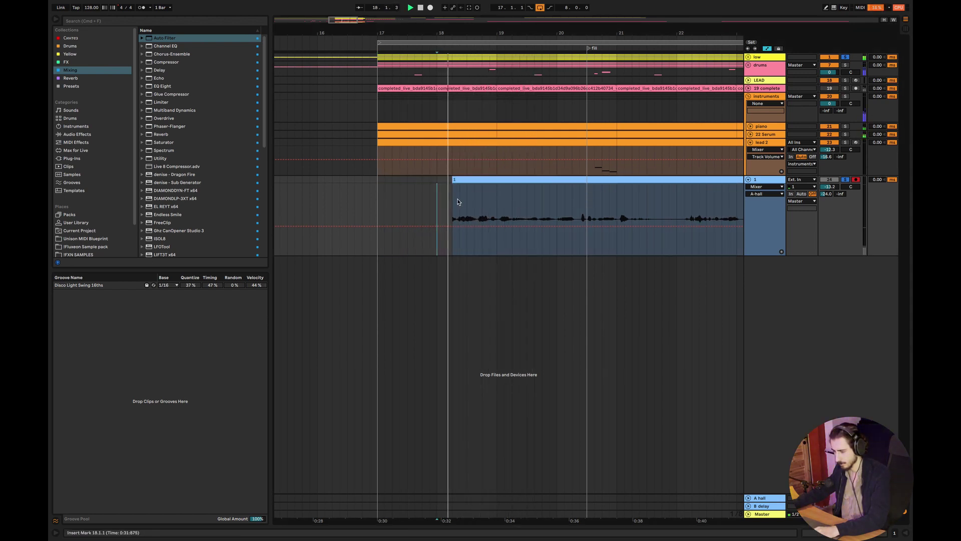
key(space)
Split the recorded clip at bar 18.3.3 and transpose its short first piece by -12 st.
drag(477, 208, 453, 183)
double_click(461, 180)
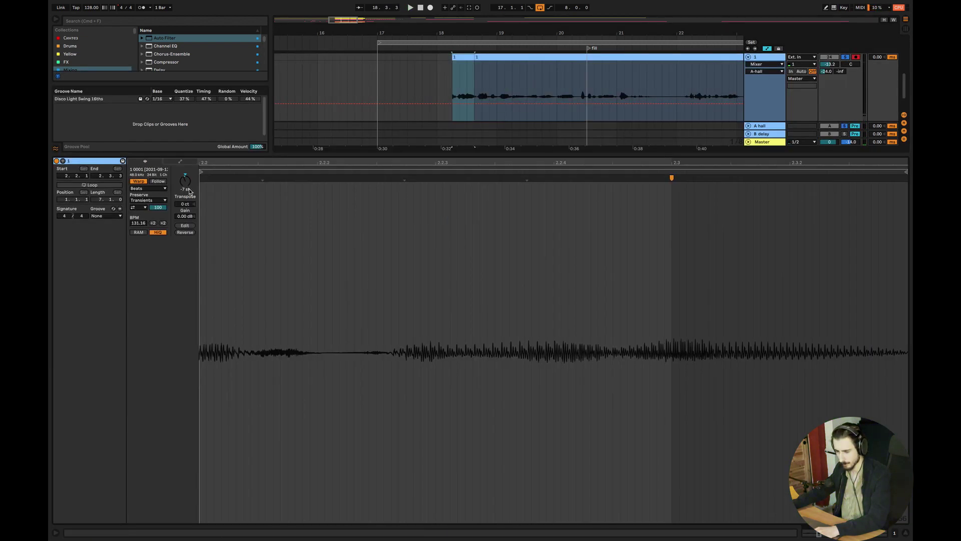
key(space)
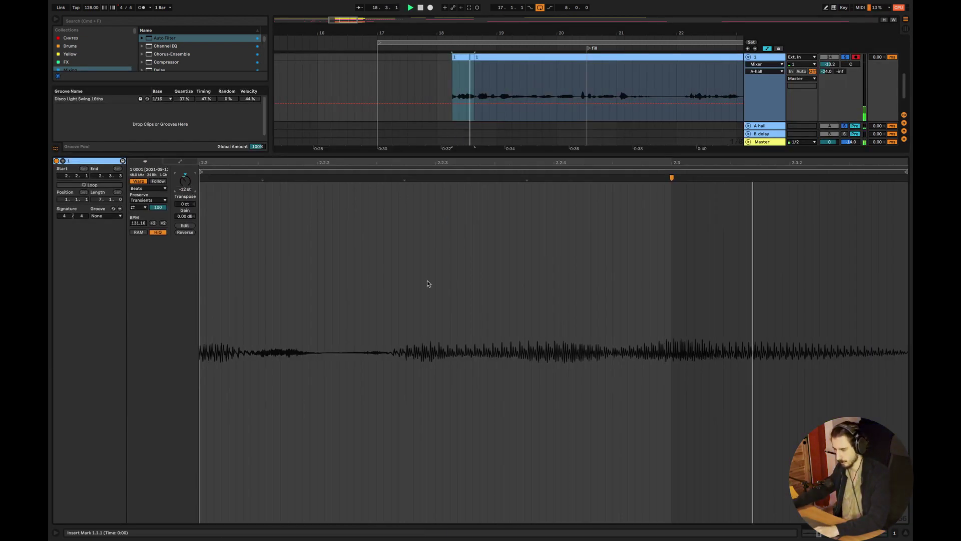
Set the first piece's warp mode to Complex Pro, lower its formants and audition it from bar 18.1.1.
click(148, 190)
click(150, 226)
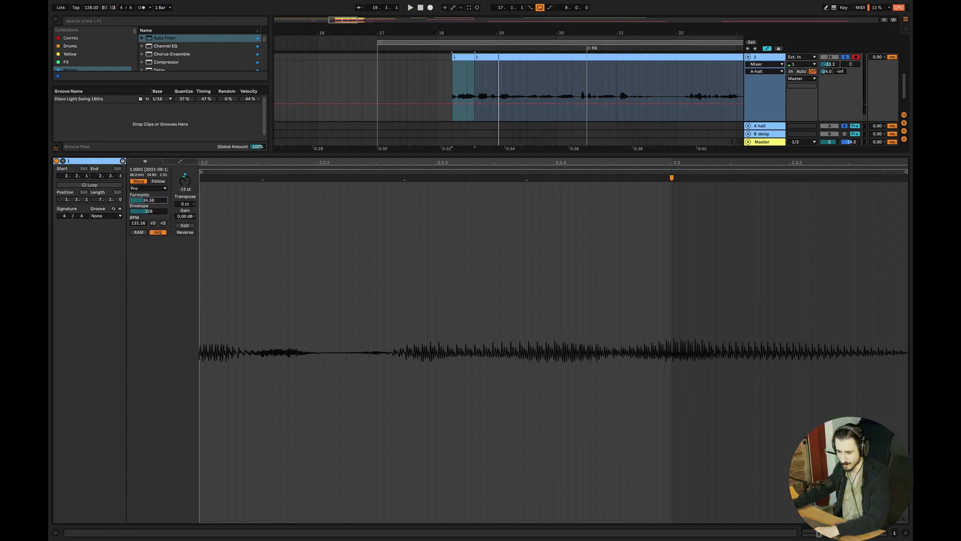
click(441, 79)
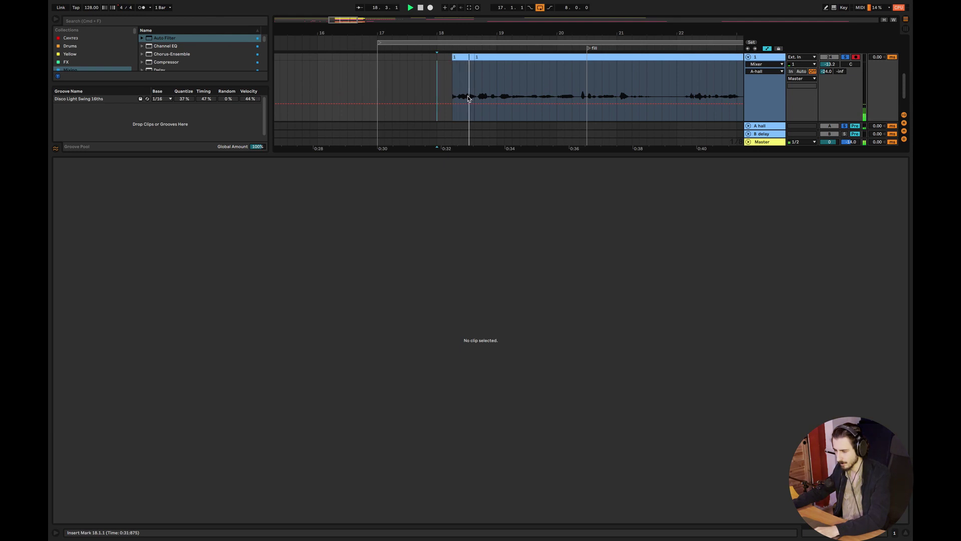
click(907, 535)
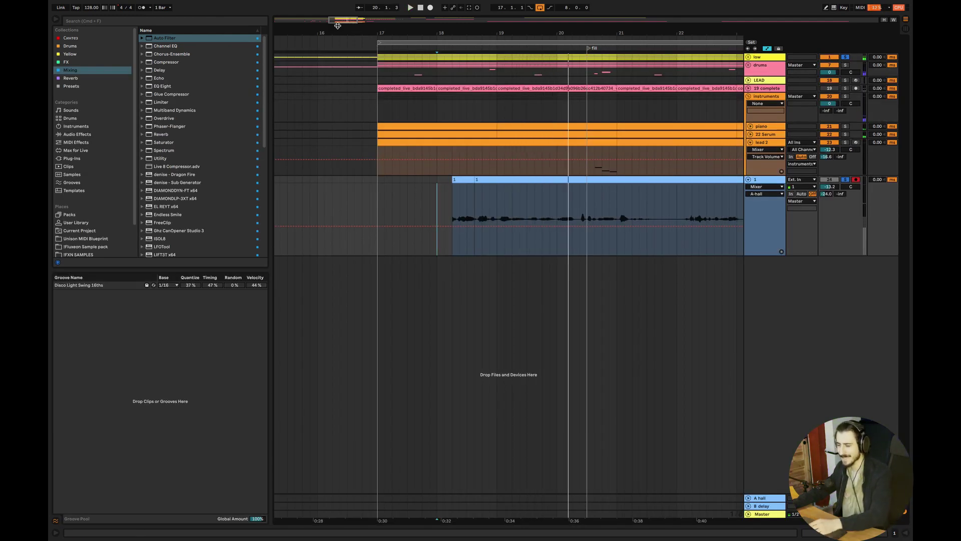
Open the longer second piece of the take, transpose it by -12 st and audition it around bar 23.2.1.
drag(338, 19, 340, 6)
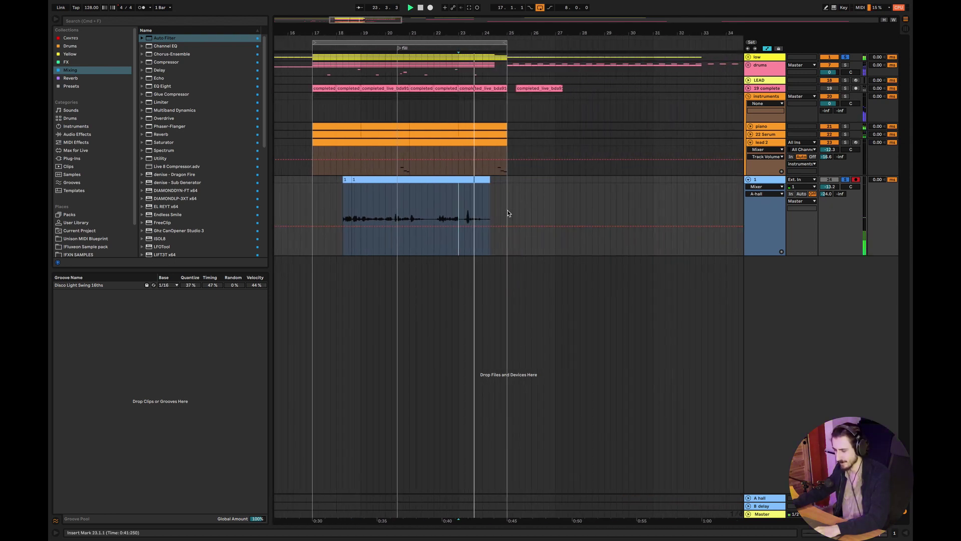
click(466, 200)
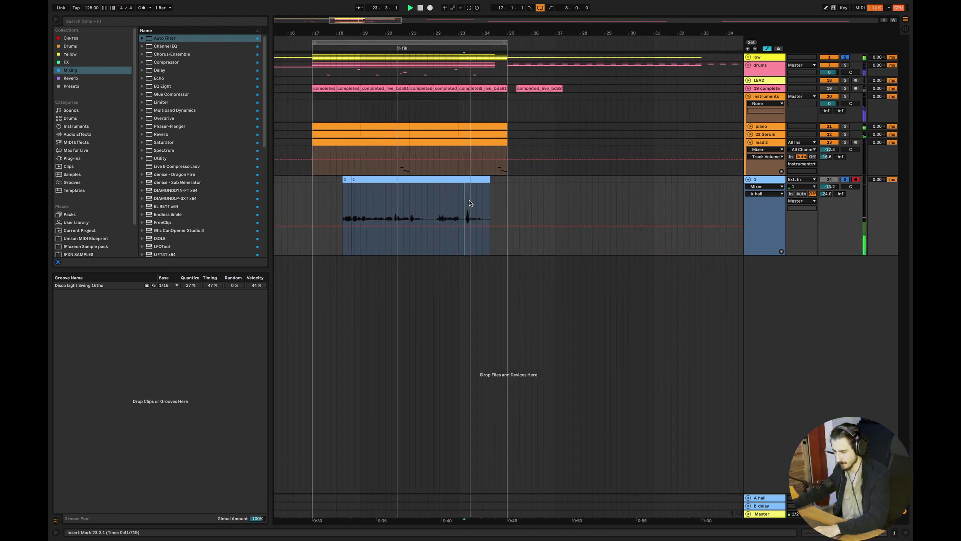
double_click(458, 188)
drag(185, 183, 185, 193)
key(space)
click(464, 85)
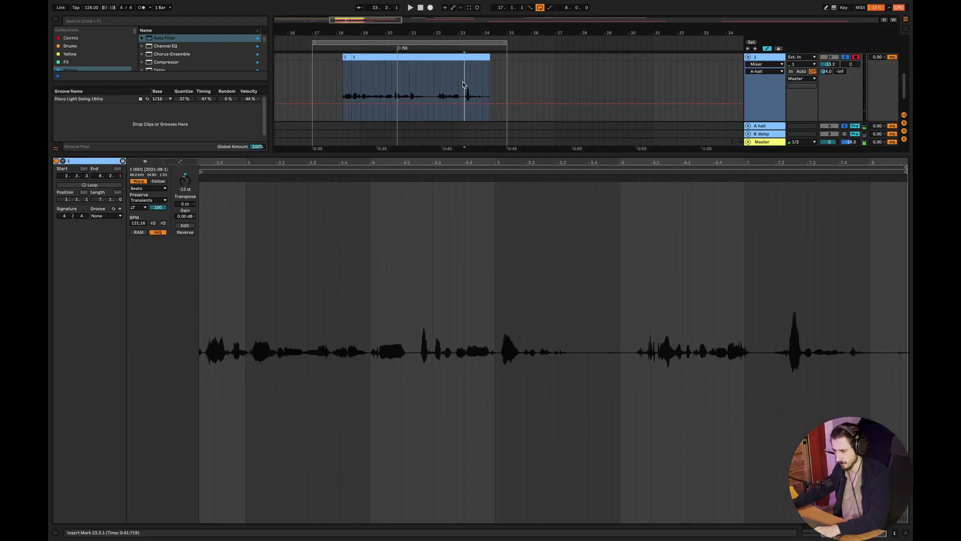
Unsolo the recorded track and set its volume to -8.3 dB while auditioning the take in the mix.
click(344, 91)
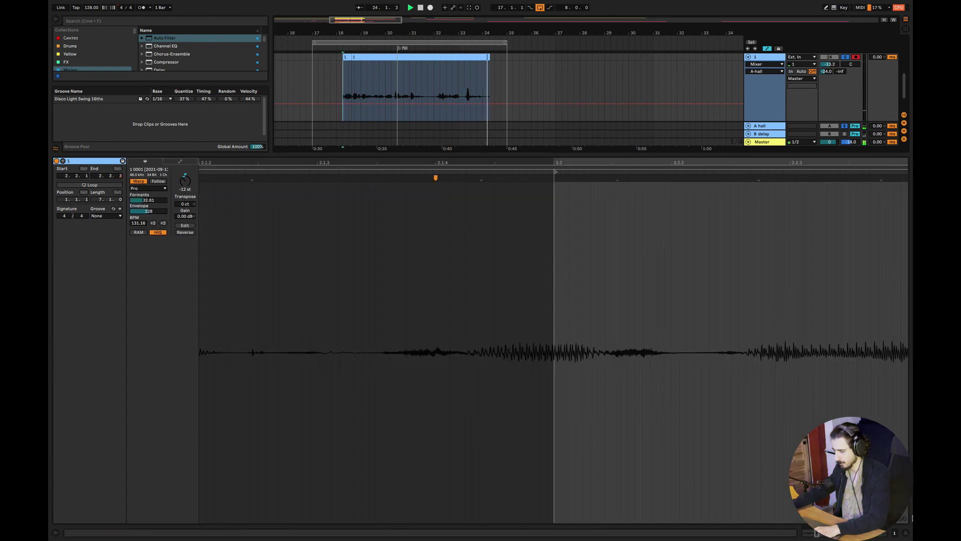
click(907, 535)
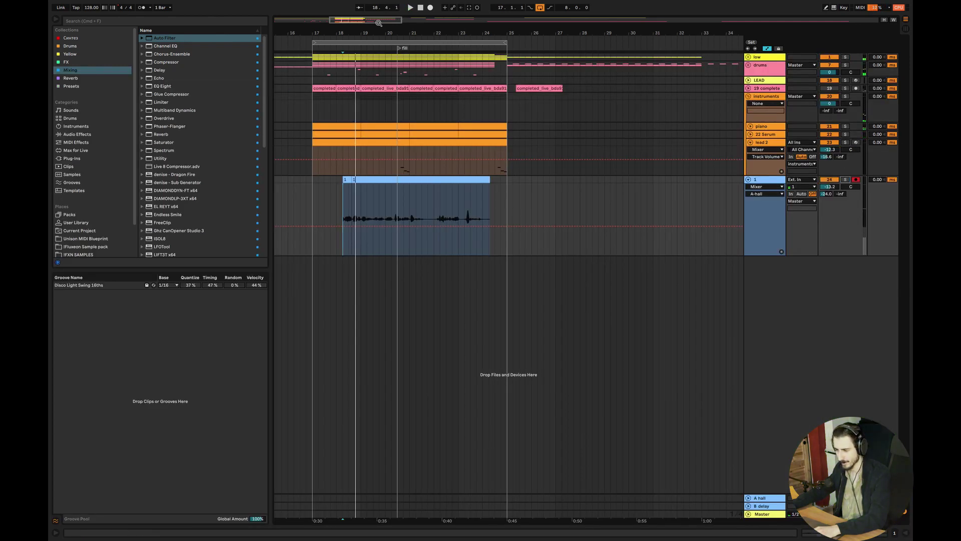
drag(378, 23, 384, 56)
click(393, 209)
key(space)
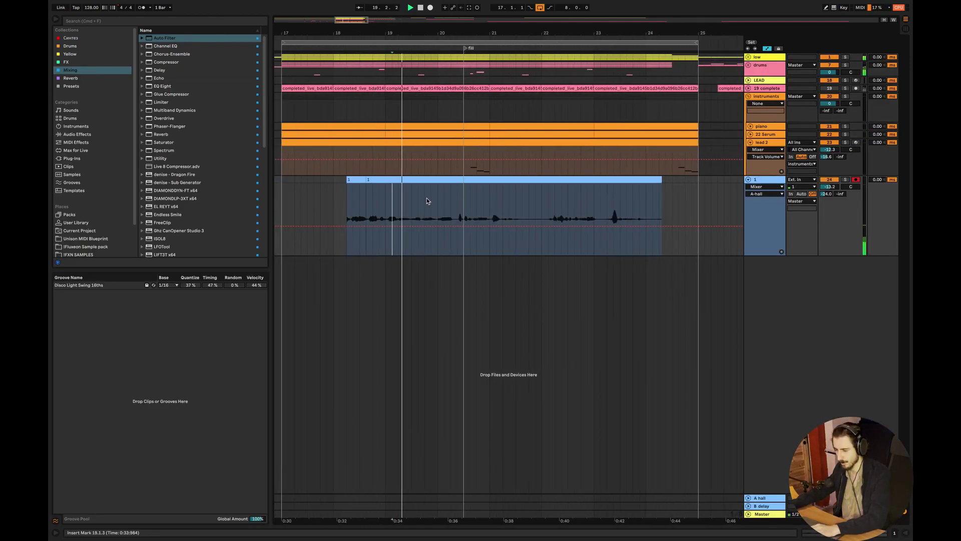
drag(829, 187, 830, 176)
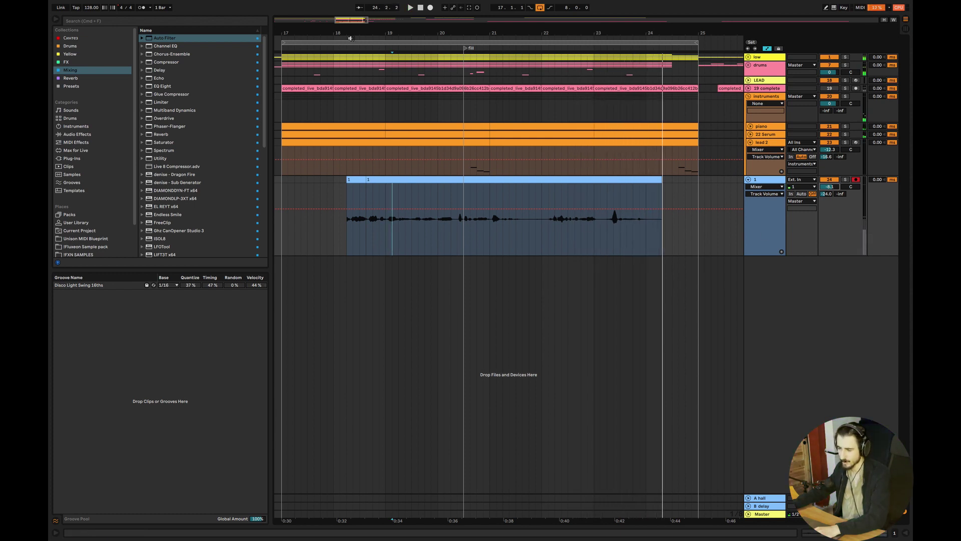
Extend the second piece's start back to bar 17.1.1 over the first piece and play from there.
drag(350, 24, 418, 20)
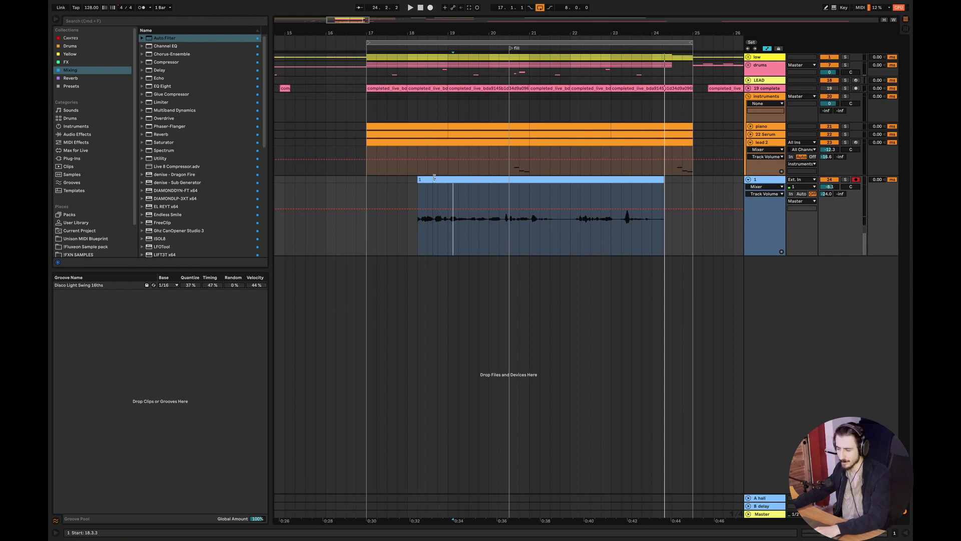
drag(434, 177, 366, 179)
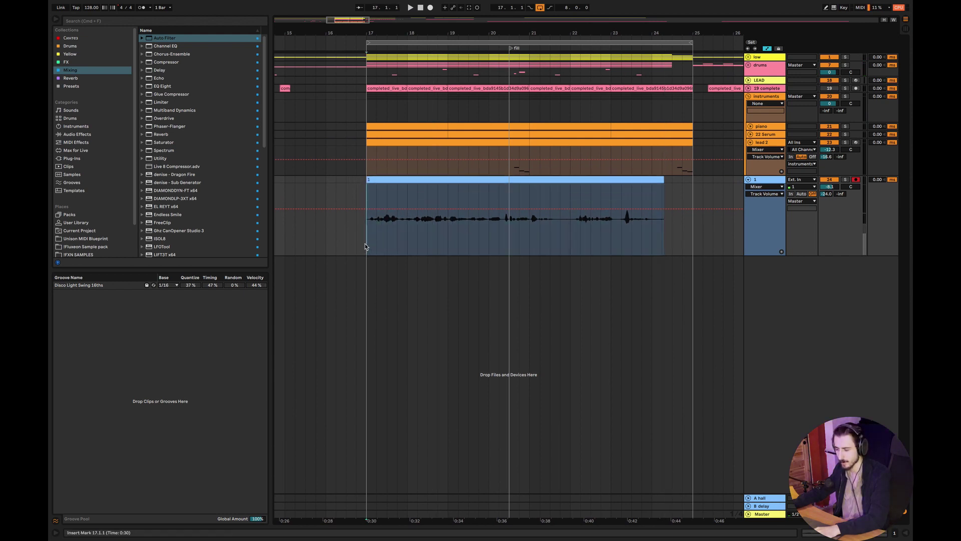
key(space)
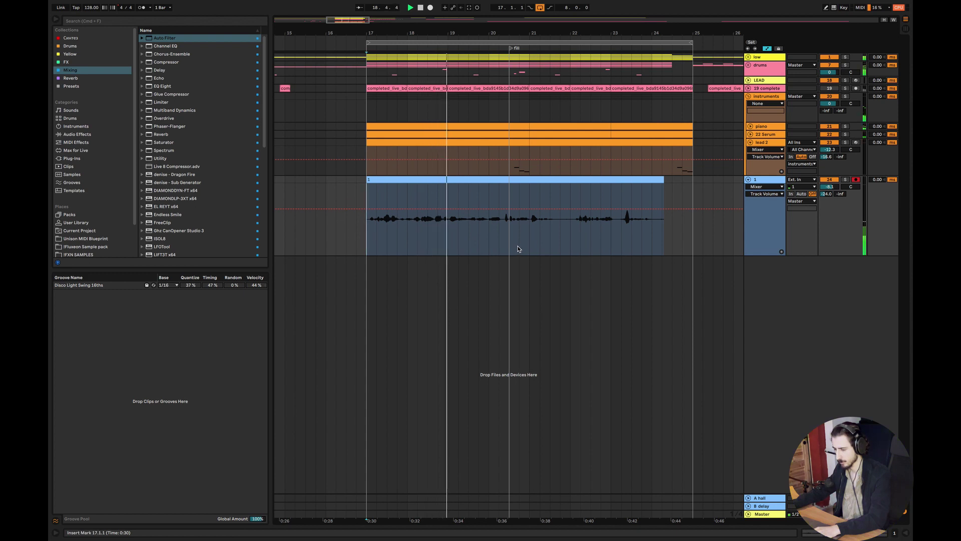
Reverse the recorded take, audition it at a track volume of -4.2 dB and move its track into the instruments group.
click(469, 179)
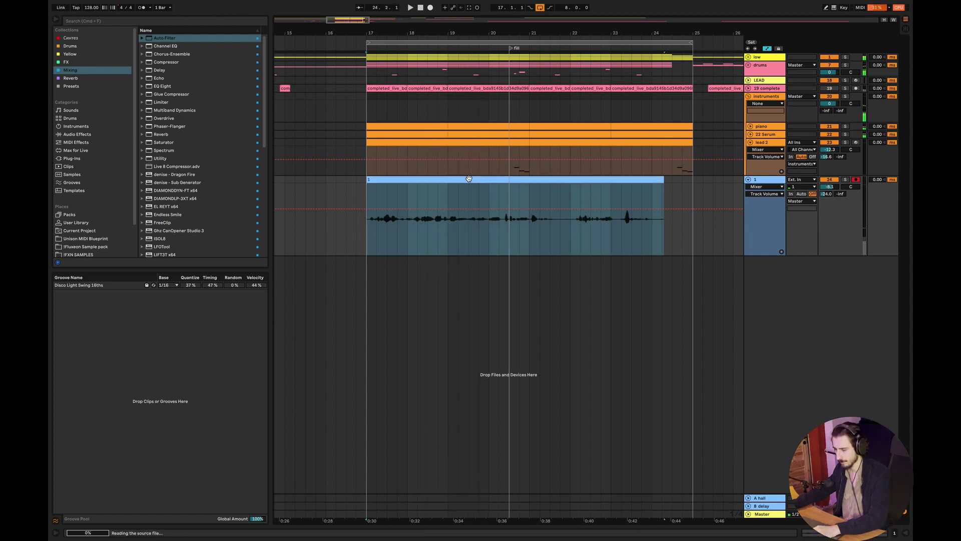
click(436, 200)
key(space)
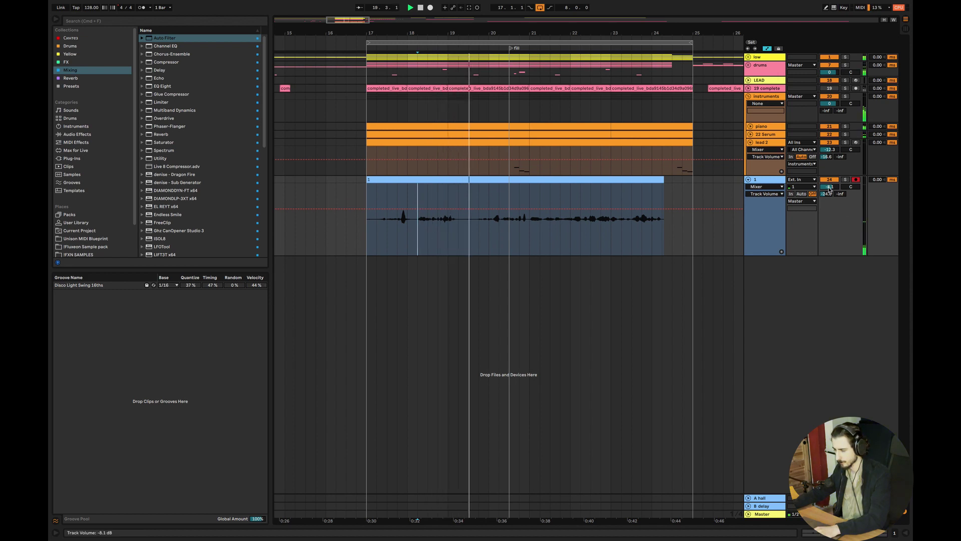
drag(766, 170, 765, 170)
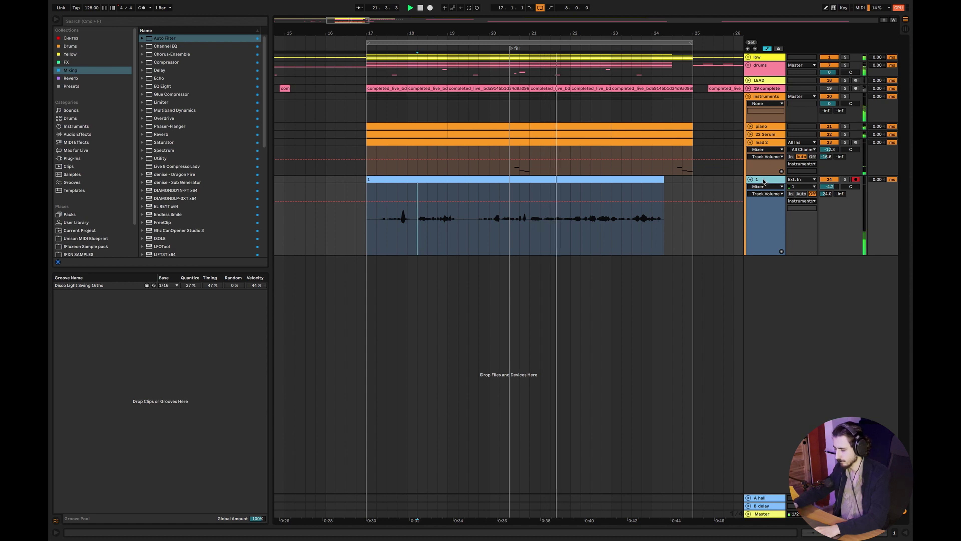
Delete the recorded track and clear everything in bars 1 to 17 across all tracks.
key(Delete)
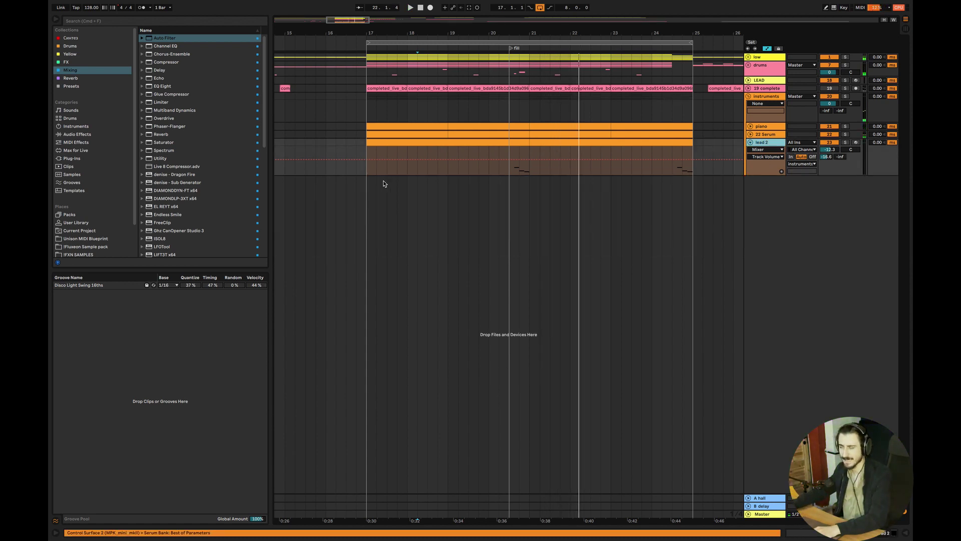
click(356, 156)
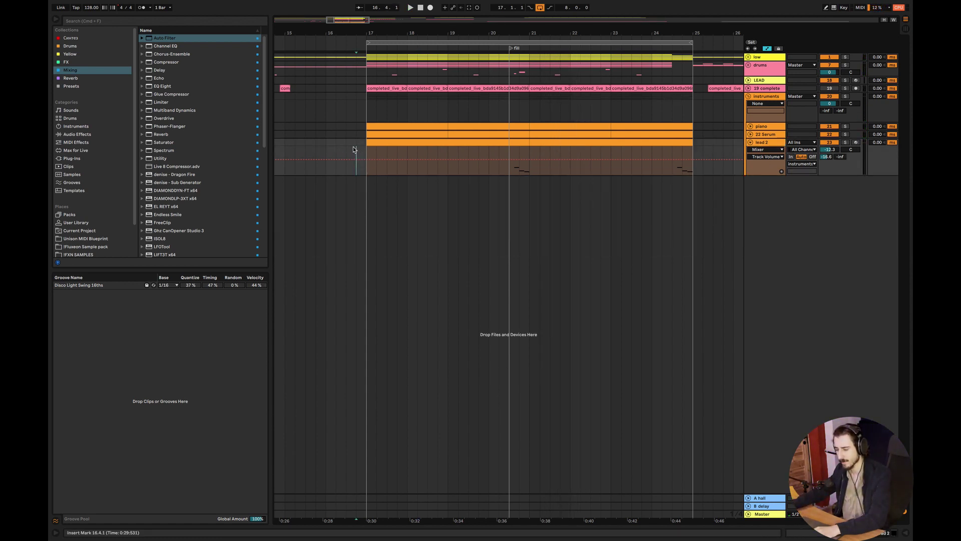
drag(367, 33, 562, 147)
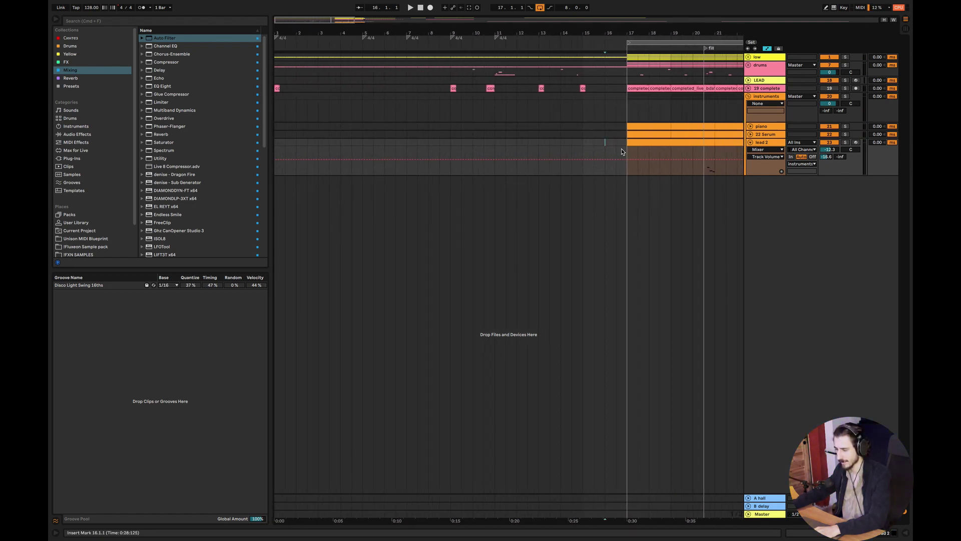
drag(621, 151, 231, 48)
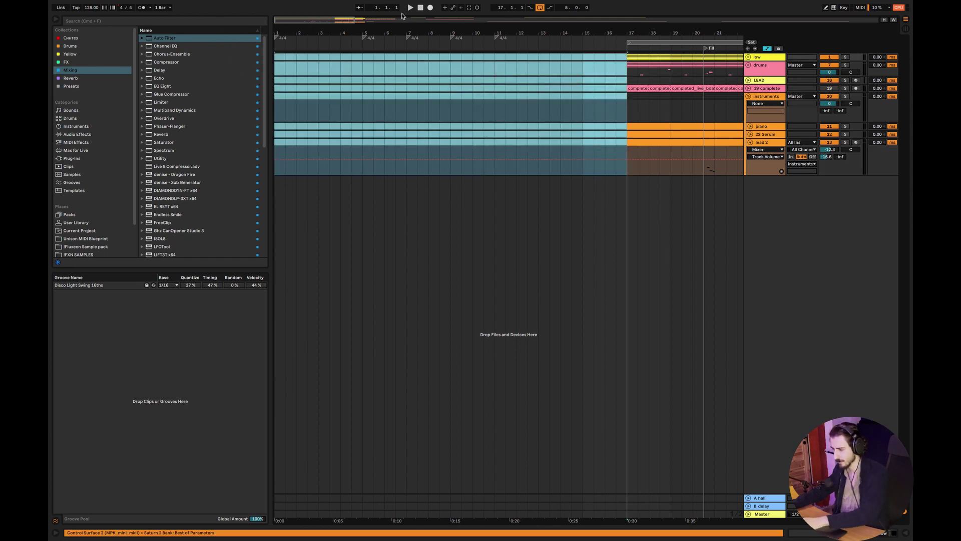
drag(319, 20, 541, 103)
Collapse the instruments group and delete the track holding the completed_live clips and the LEAD track.
click(749, 96)
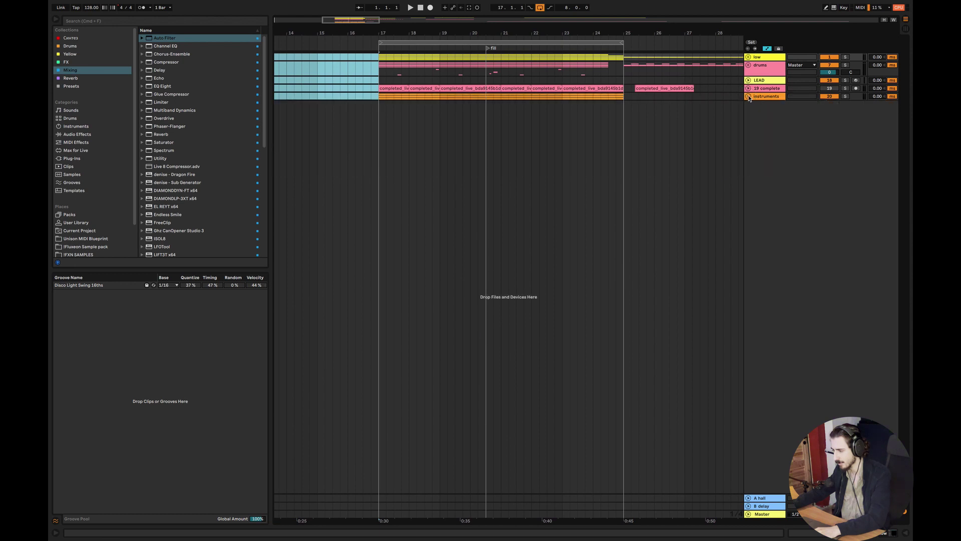
click(756, 90)
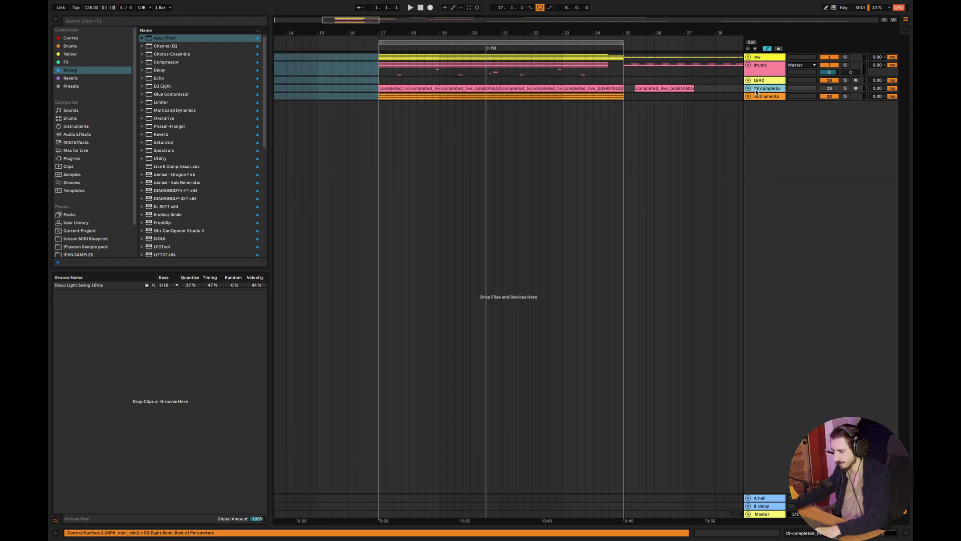
key(Delete)
mouse_move(384, 22)
mouse_down()
mouse_move(384, 4)
mouse_move(391, 9)
mouse_up()
double_click(763, 80)
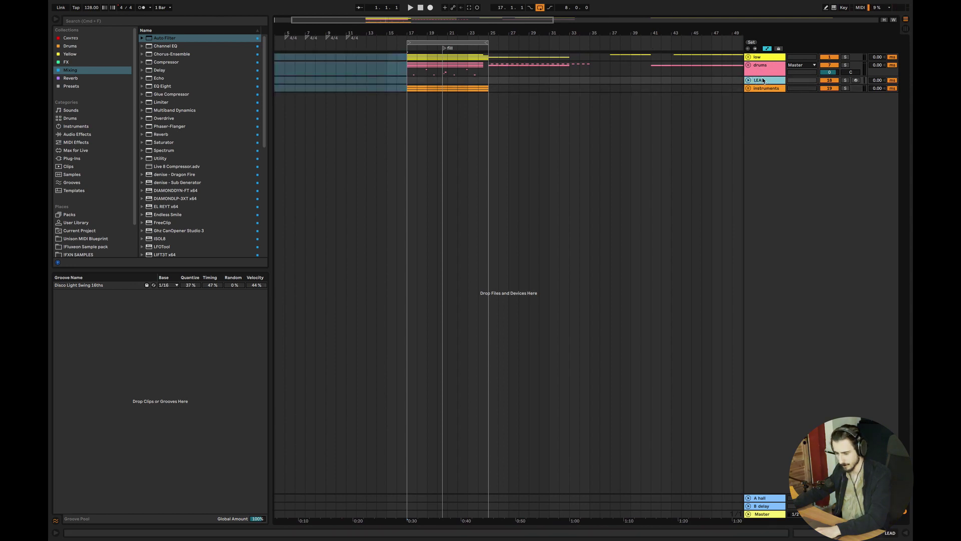
key(Delete)
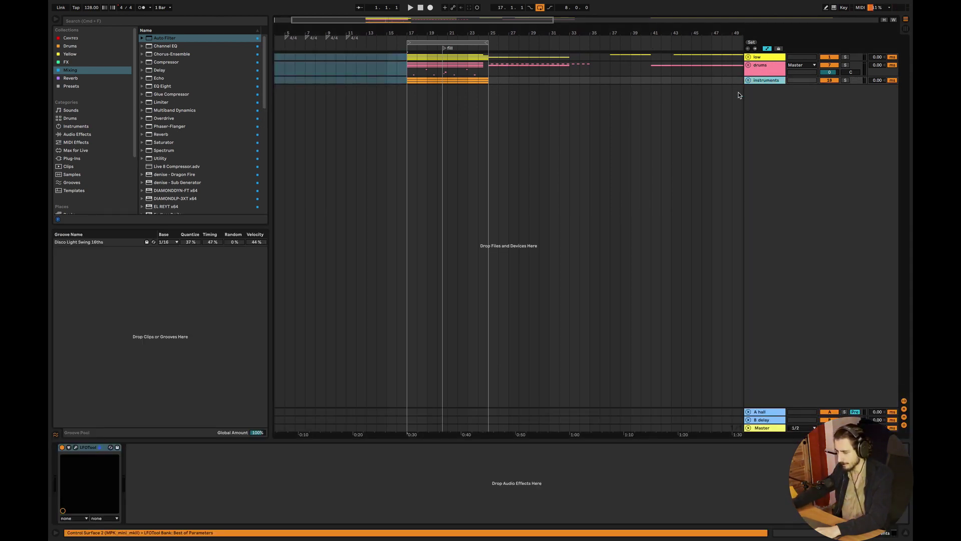
Examine the tracks inside the drums and instruments groups, folding the lead 2 track and both groups again.
drag(386, 20, 386, 40)
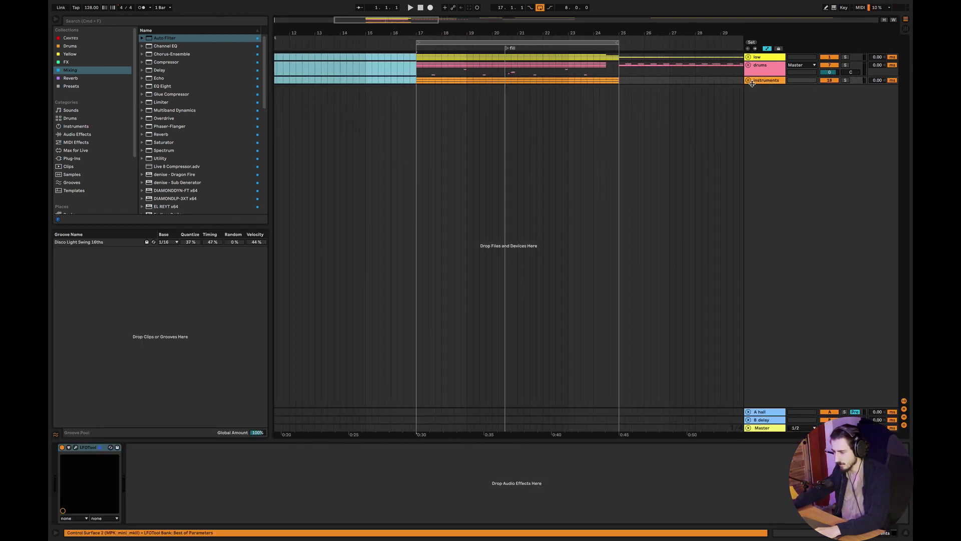
click(749, 66)
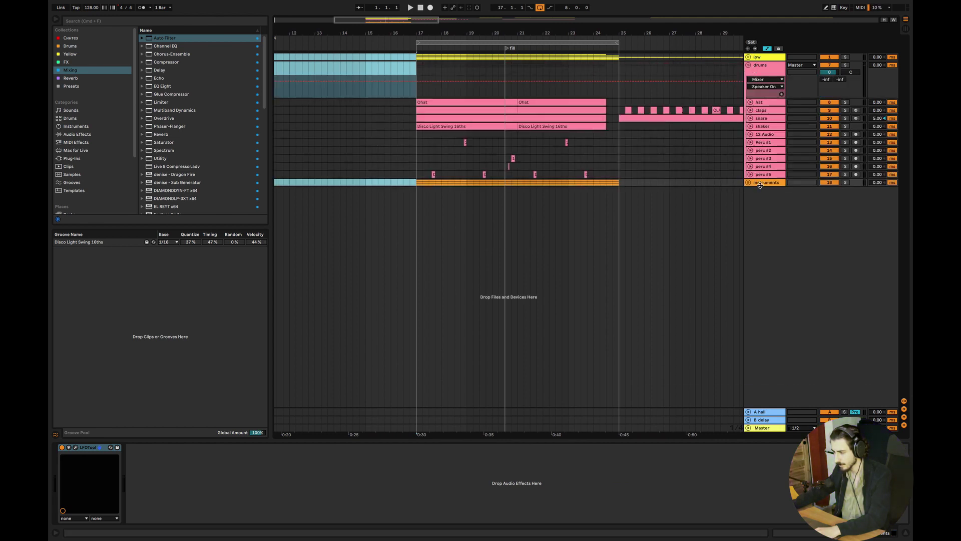
click(762, 152)
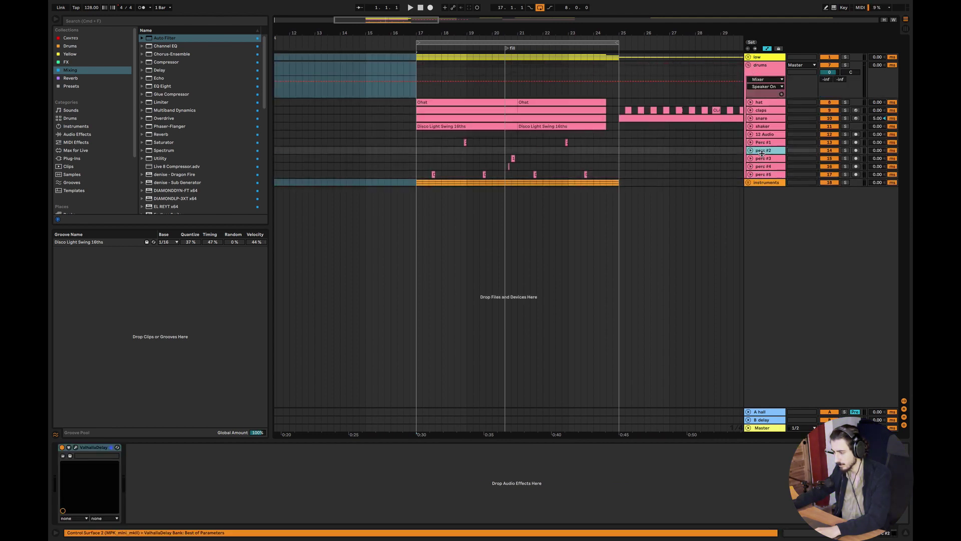
click(749, 66)
click(749, 81)
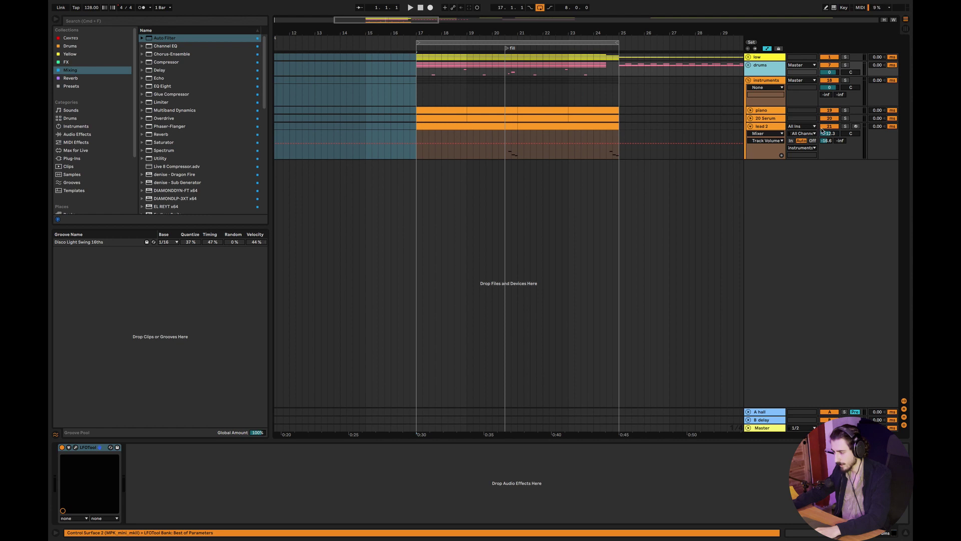
click(750, 127)
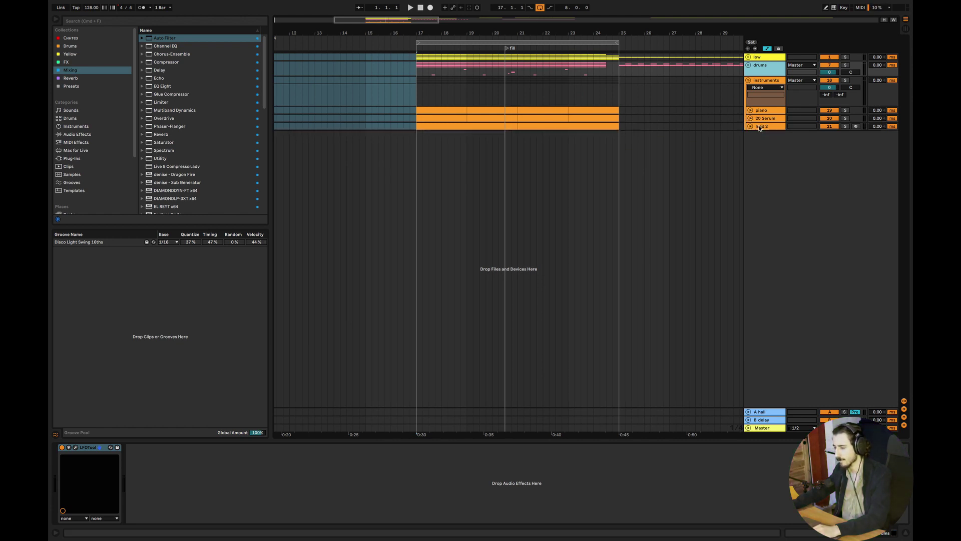
click(766, 80)
click(748, 81)
Unfold the low group and copy the clips of its tracks from bars 17 to 25 to bar 1.1.1.
drag(369, 23, 301, 18)
drag(423, 23, 354, 25)
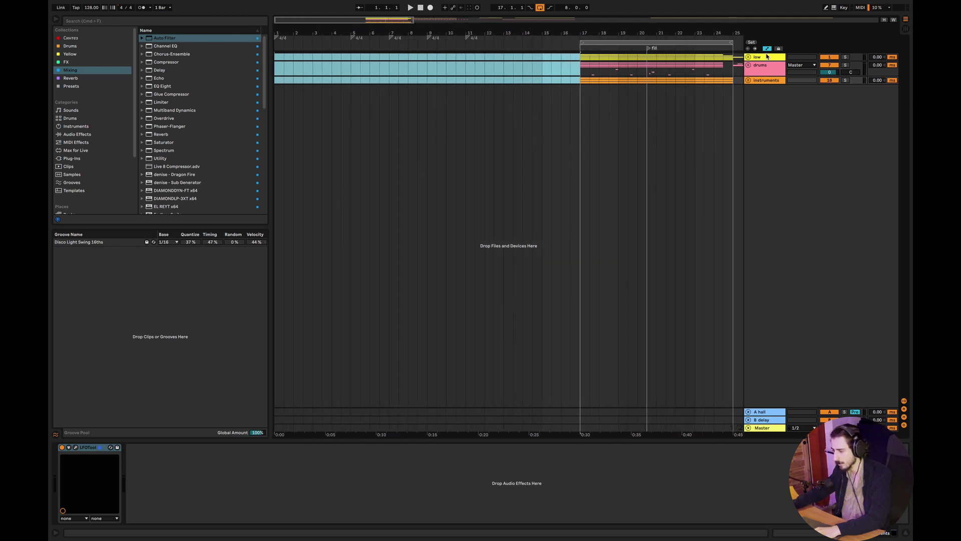
click(748, 57)
click(584, 89)
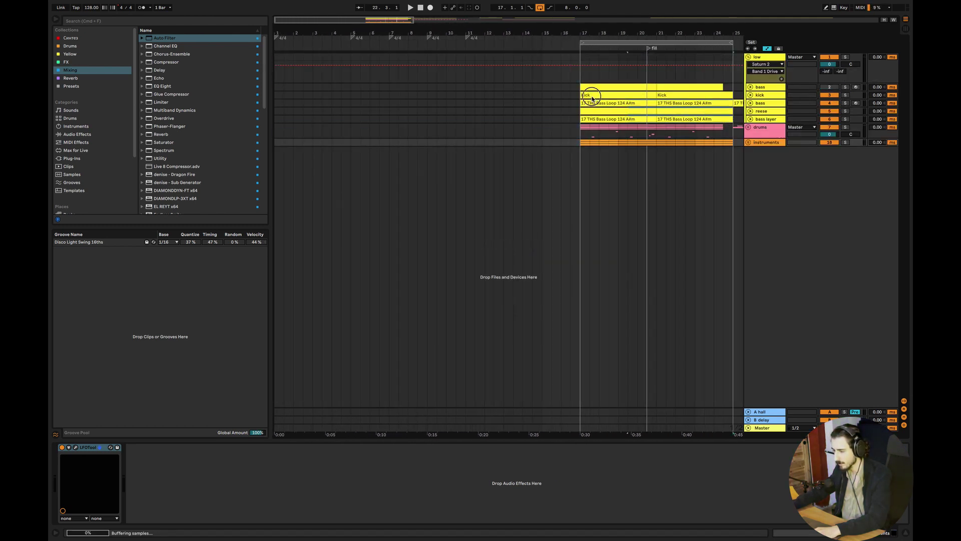
click(582, 86)
drag(330, 19, 331, 21)
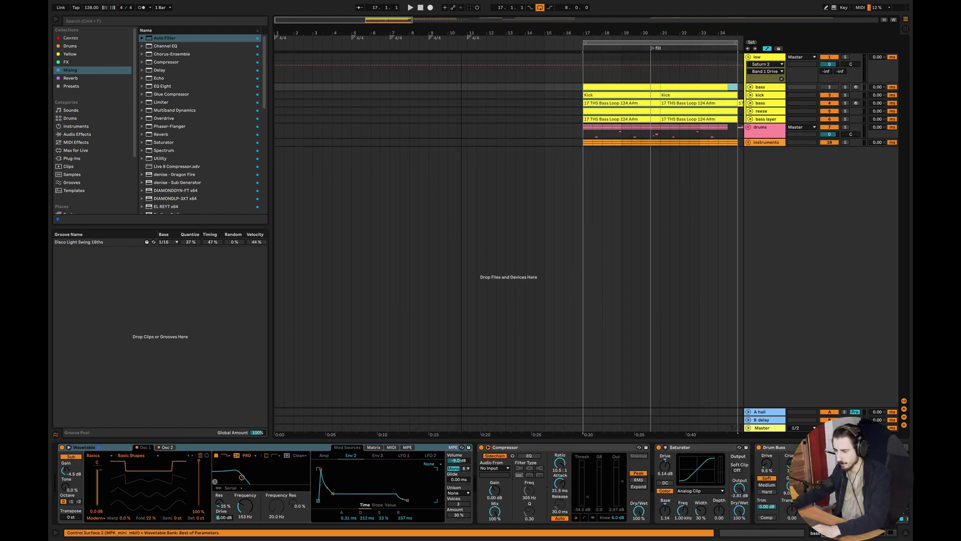
drag(590, 87, 284, 88)
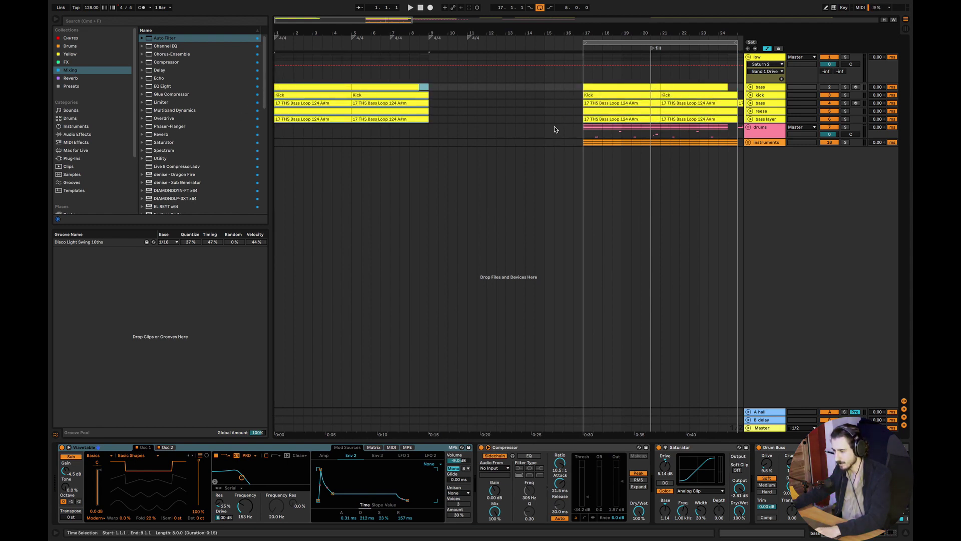
Duplicate the low group's clips from bars 1 to 9 so they also fill bars 9 to 17.
click(449, 103)
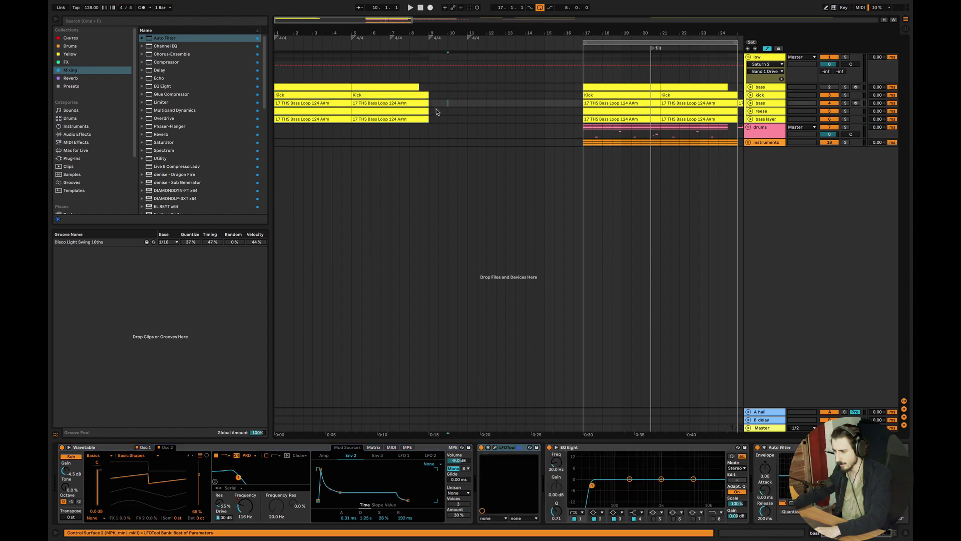
drag(434, 121, 275, 87)
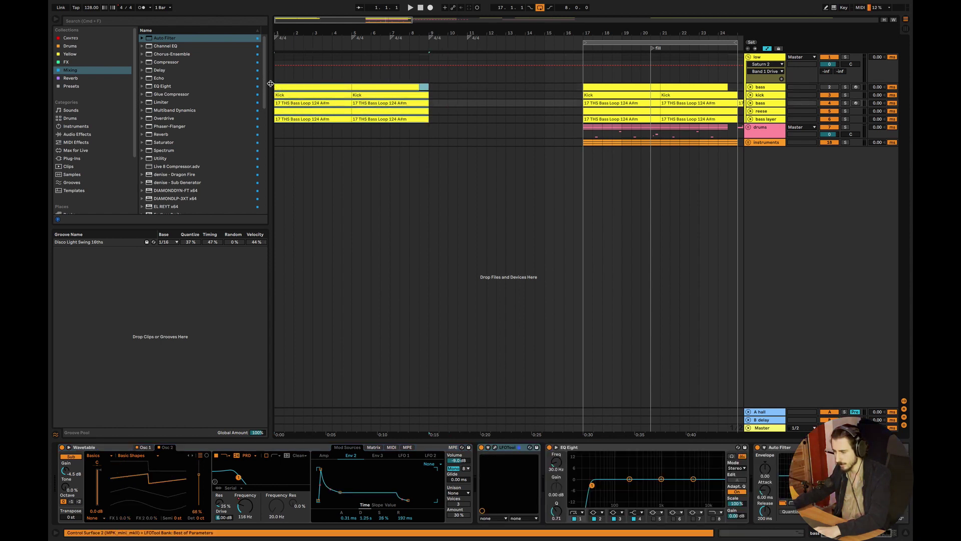
key(ctrl+d)
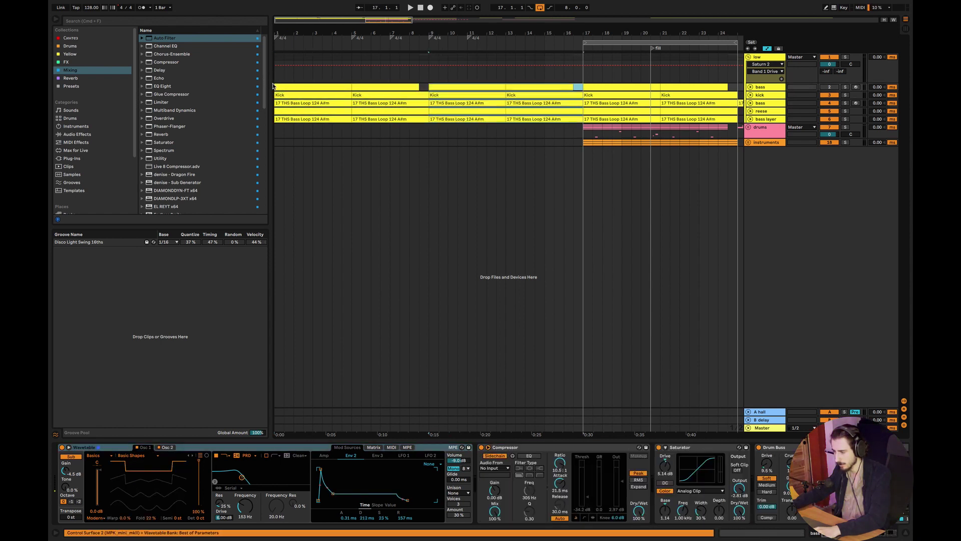
Move the loop start to bar 20.1.1 and add a locator named "in" at bar 17.
drag(596, 42, 651, 42)
right_click(585, 42)
click(594, 63)
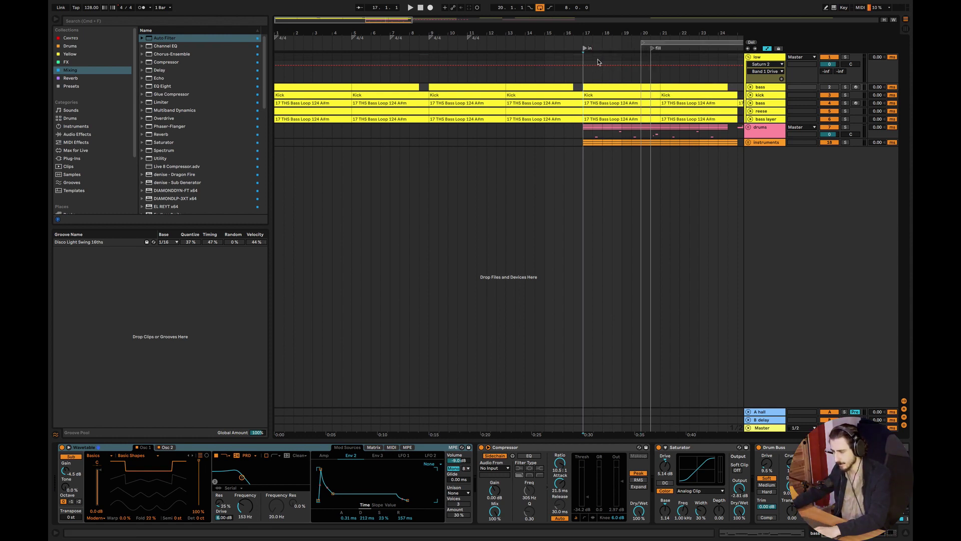
Add an Auto Filter to the low group as a high-pass at 133 Hz with 37 % resonance and play from bar 1.
click(273, 61)
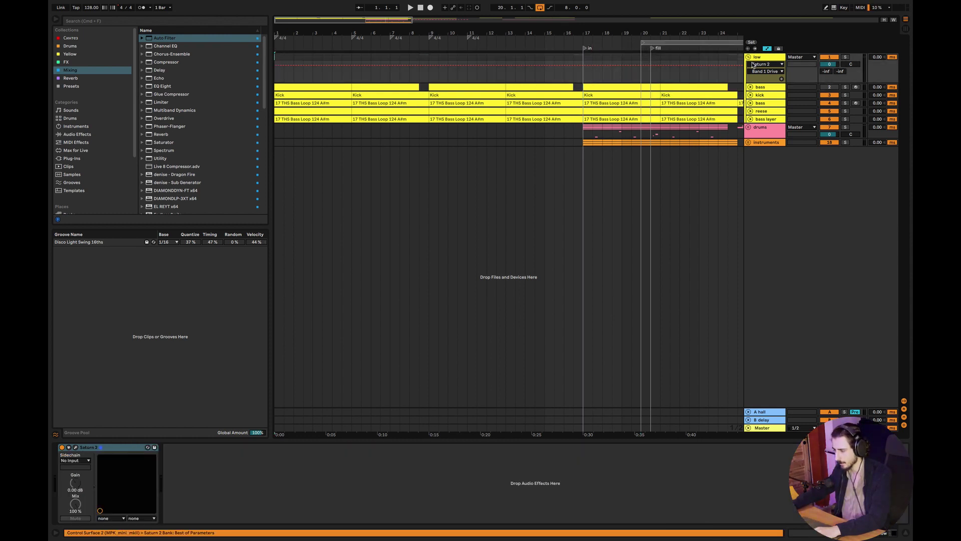
double_click(165, 38)
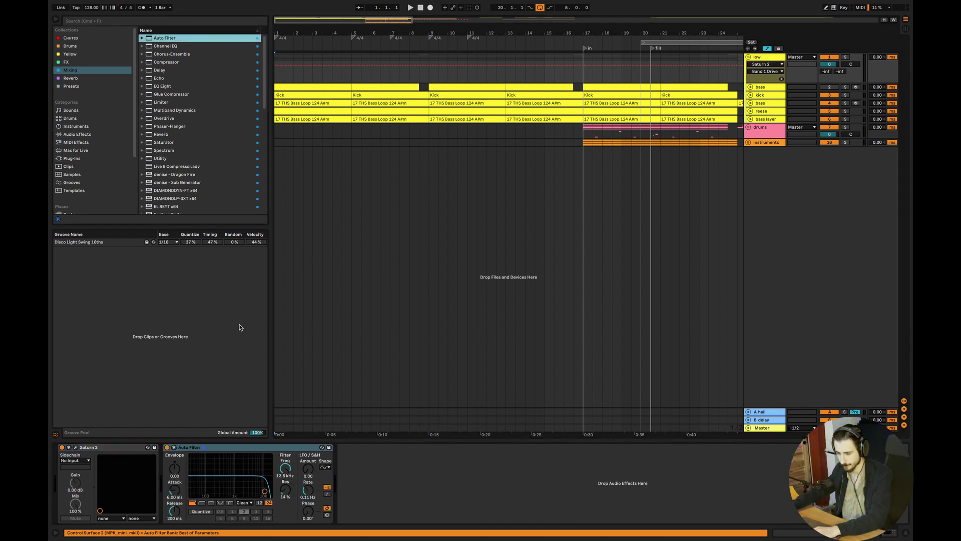
click(202, 502)
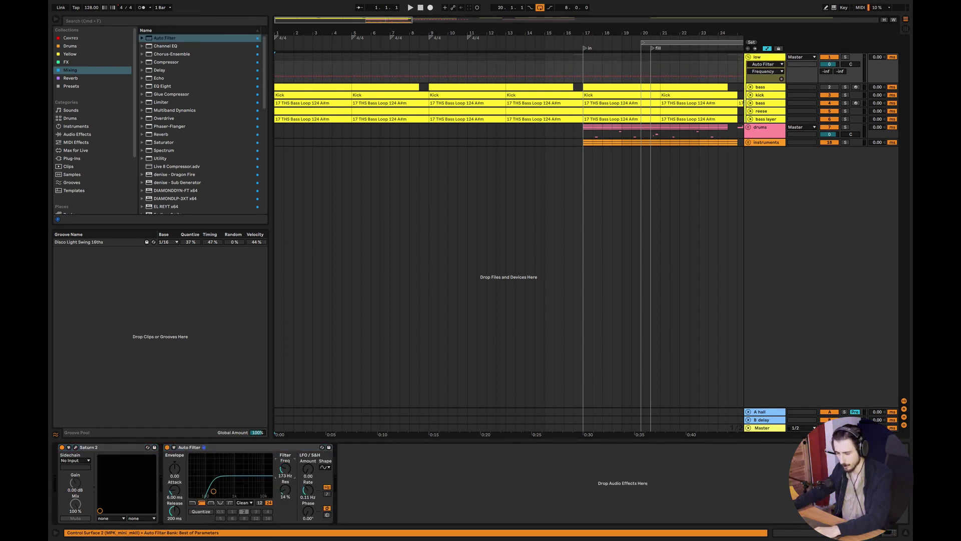
drag(285, 485, 285, 479)
drag(208, 485, 211, 484)
key(space)
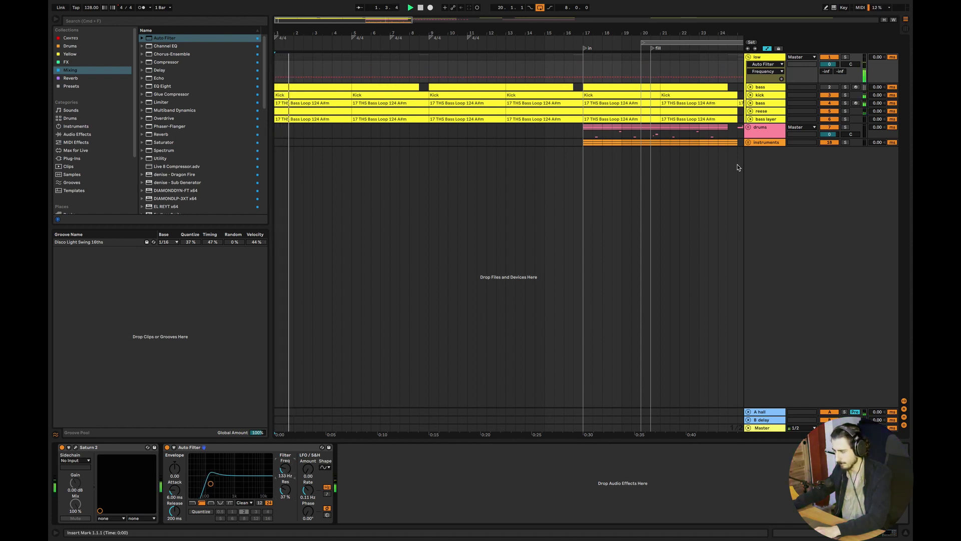
Delete the reese clips in bars 1 to 9 and play the arrangement from the start.
click(343, 110)
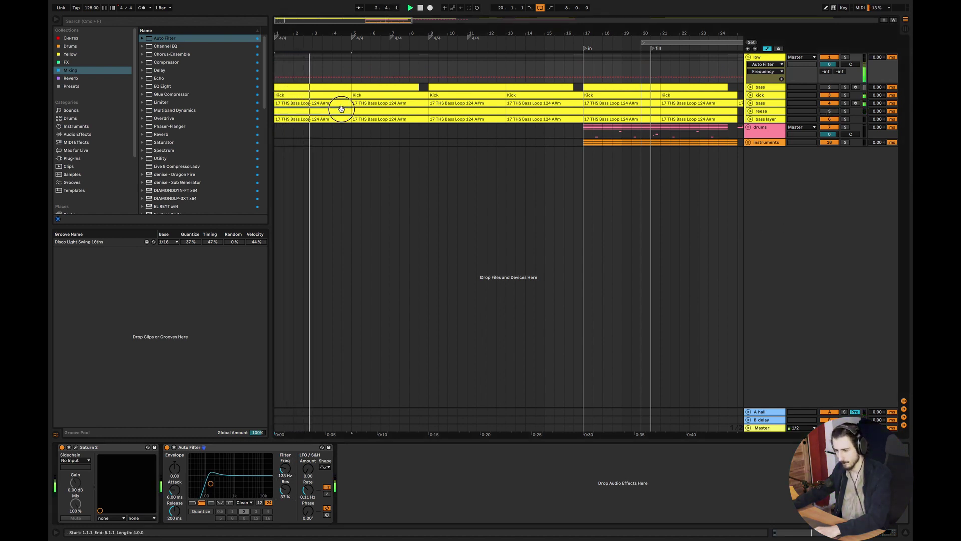
key(Delete)
click(359, 111)
key(Delete)
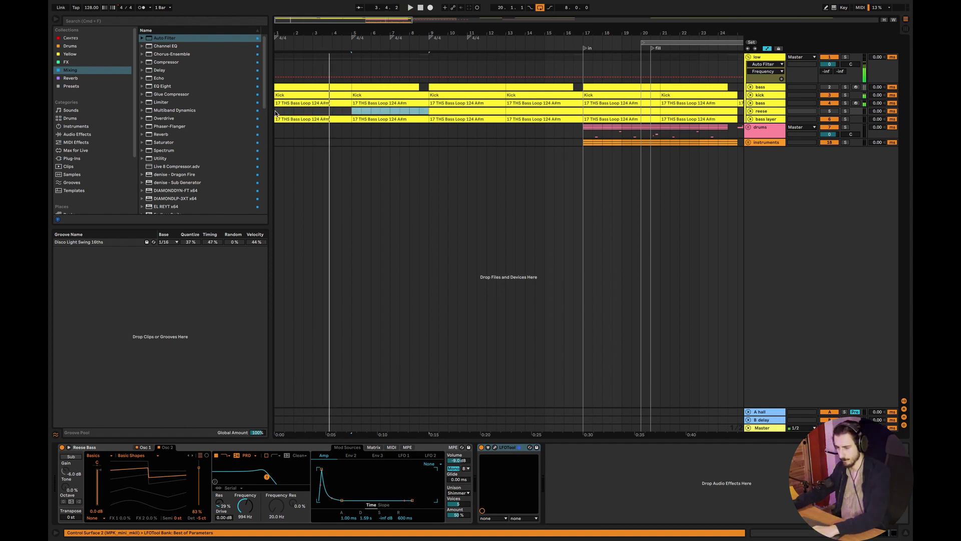
click(277, 112)
key(space)
key(space)
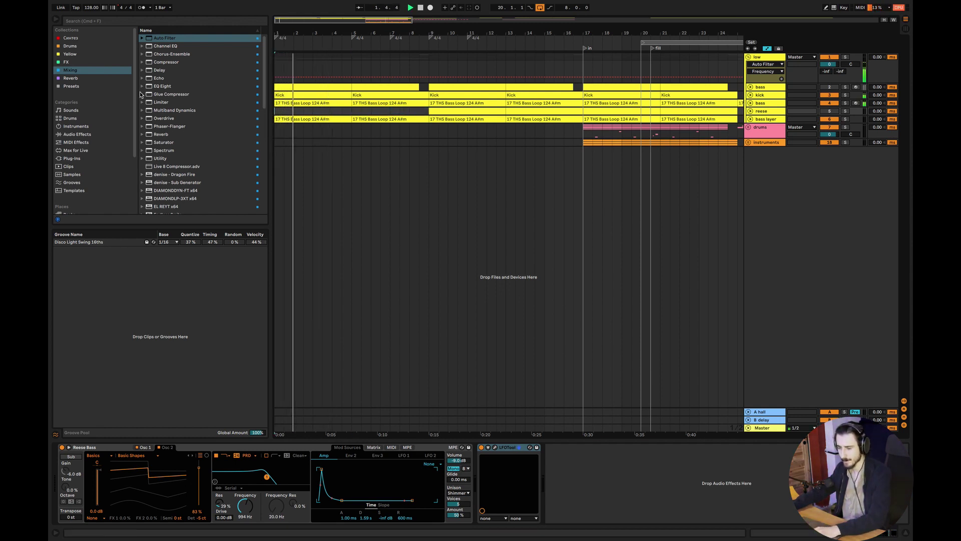
Browse the Wave Alchemy - SFX Collection 02 folders and preview several noise tools samples.
click(108, 46)
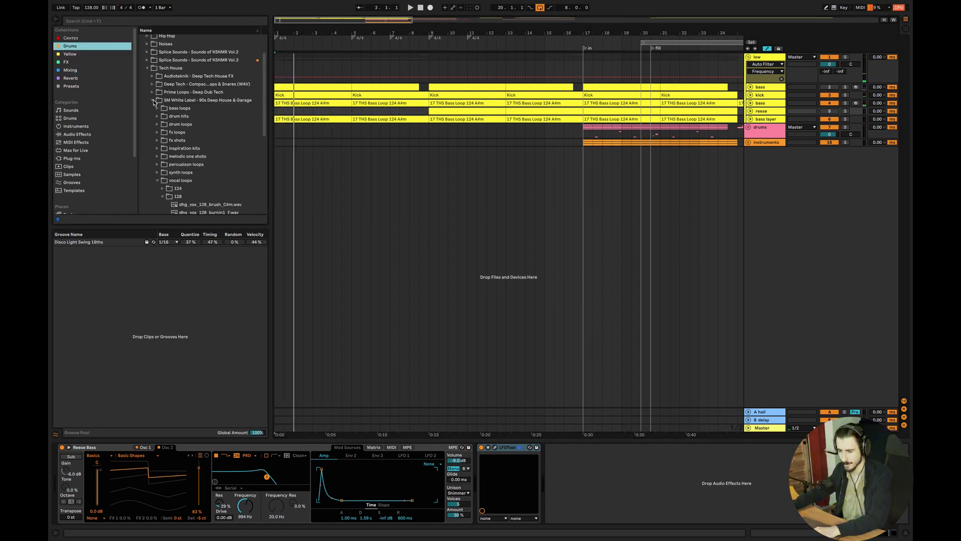
click(154, 100)
click(143, 46)
click(143, 62)
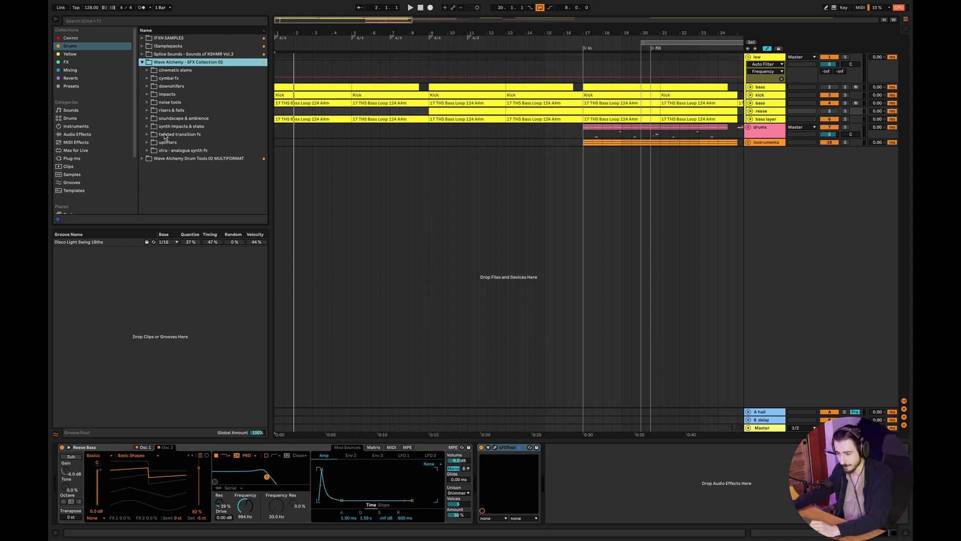
click(146, 94)
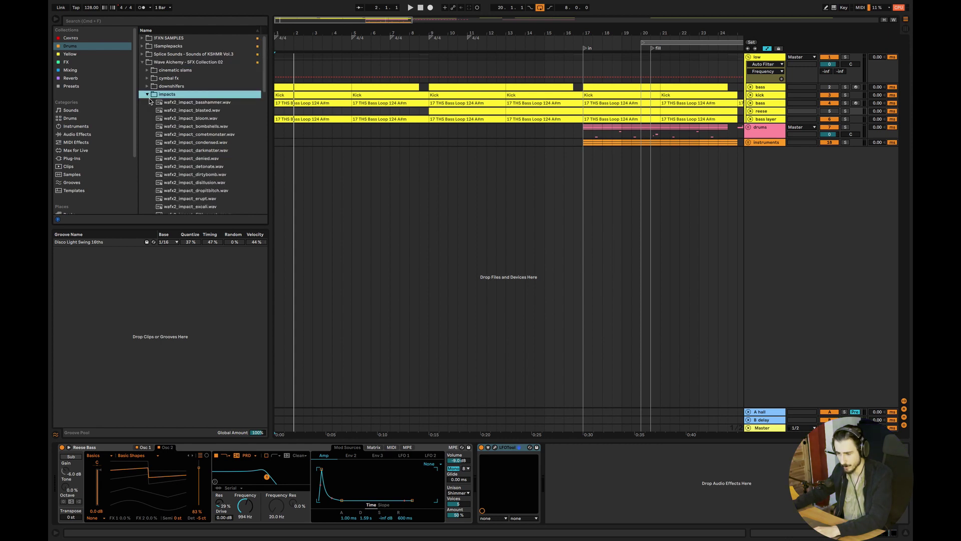
click(147, 94)
click(147, 102)
click(194, 151)
click(198, 167)
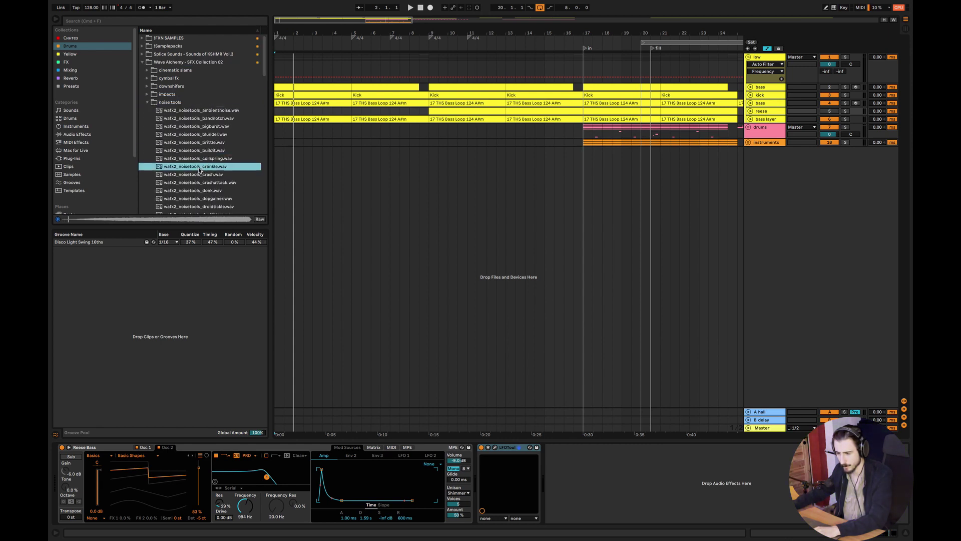
click(197, 175)
click(198, 183)
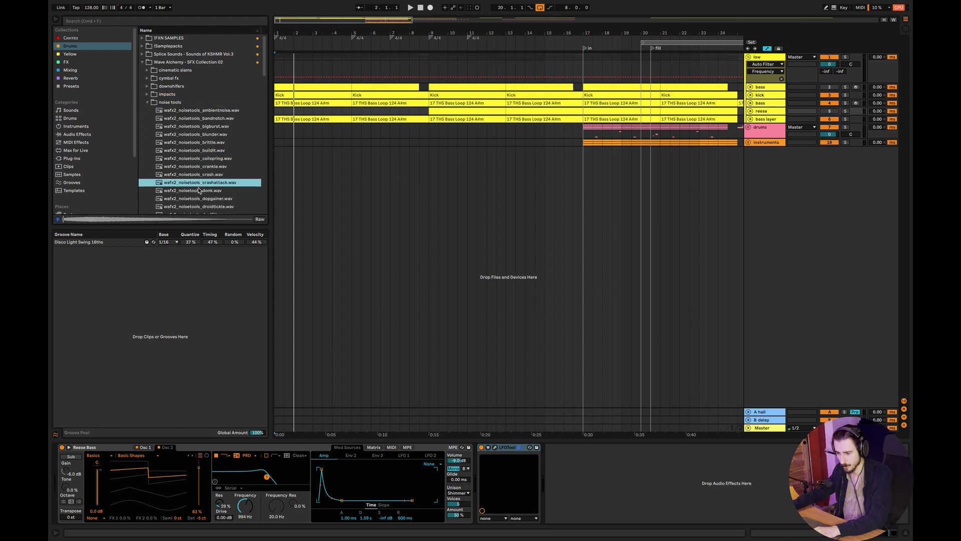
click(201, 200)
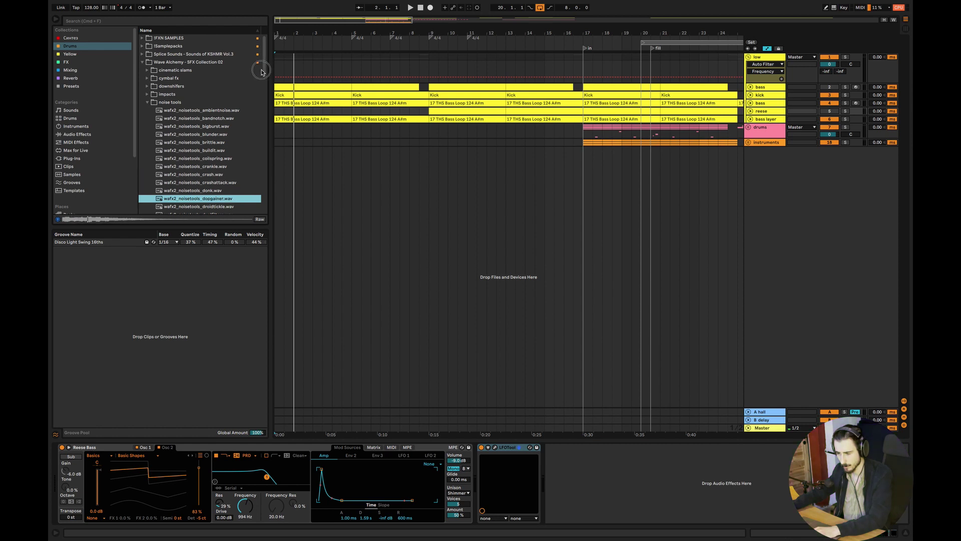
Search the Drums collection for "nucl" and place wafx2_noisetools_nuclearfallout.wav at bar 1 on a new audio track.
drag(261, 70, 261, 78)
scroll(258, 76, down, 1)
click(202, 21)
text(n)
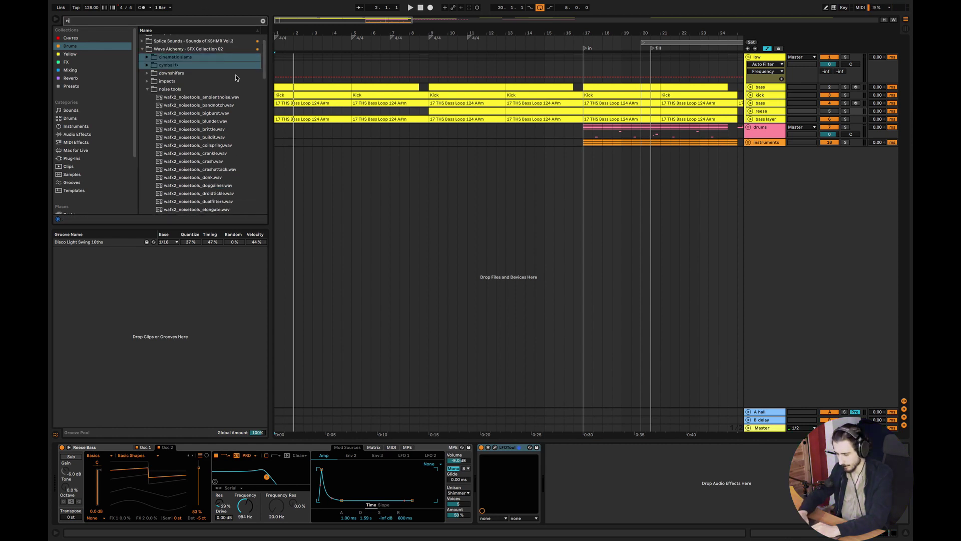
text(ucrl)
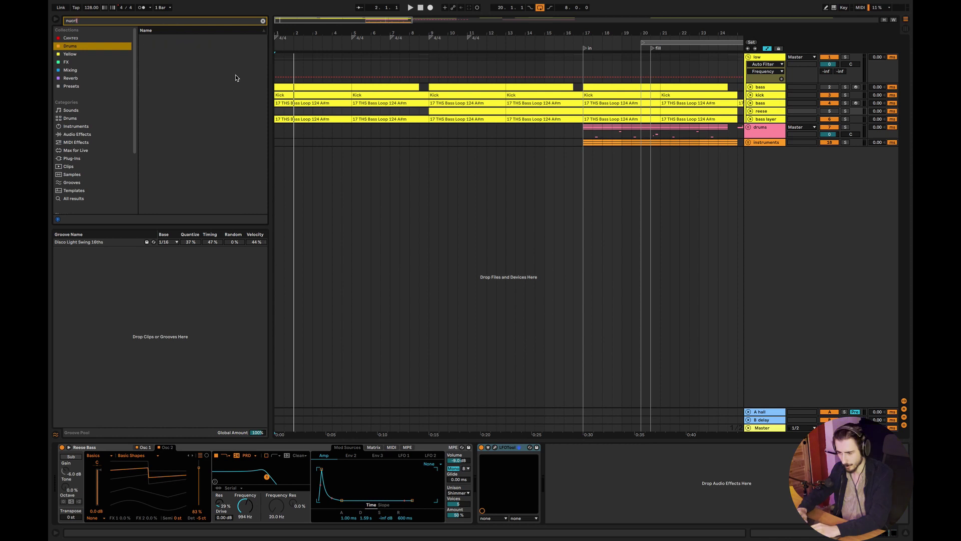
key(BackSpace)
key(BackSpace)
text(l)
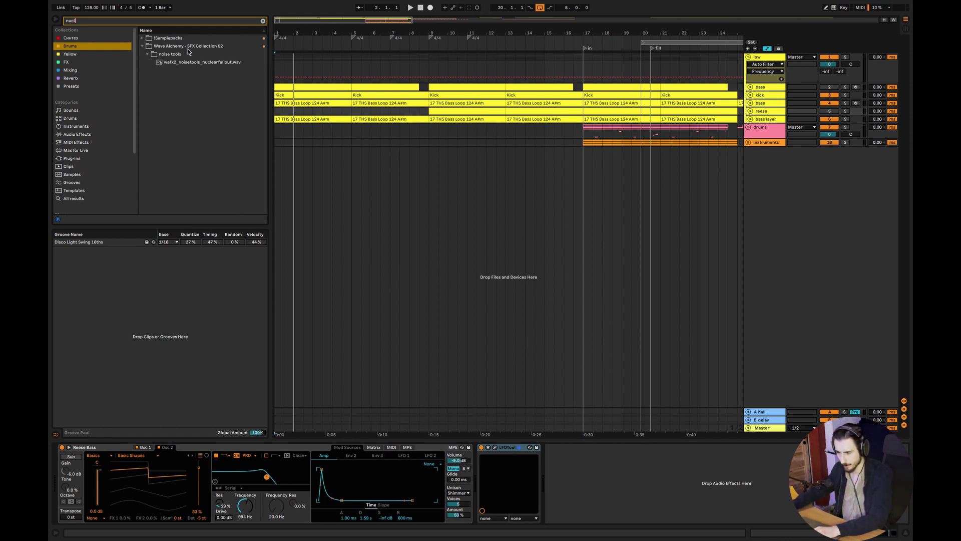
drag(220, 62, 291, 153)
Lower the nuclearfallout track to -25 dB and fade its clip out from about bar 4 to bar 9.
drag(829, 157, 830, 160)
key(space)
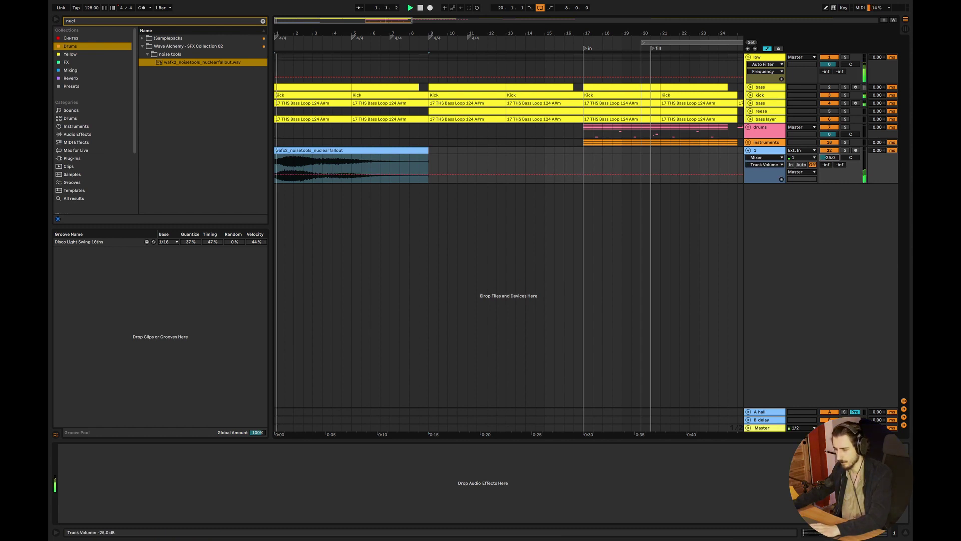
key(a)
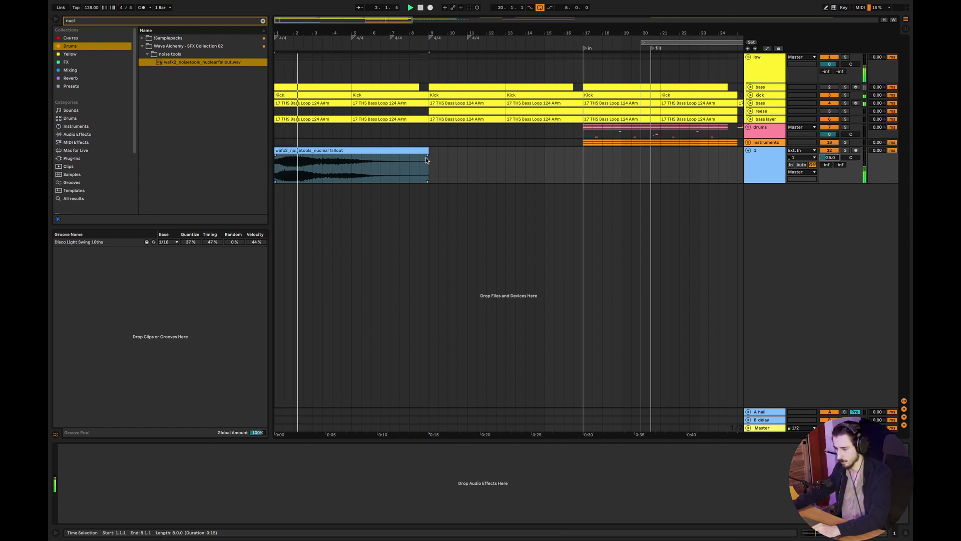
drag(427, 155, 332, 166)
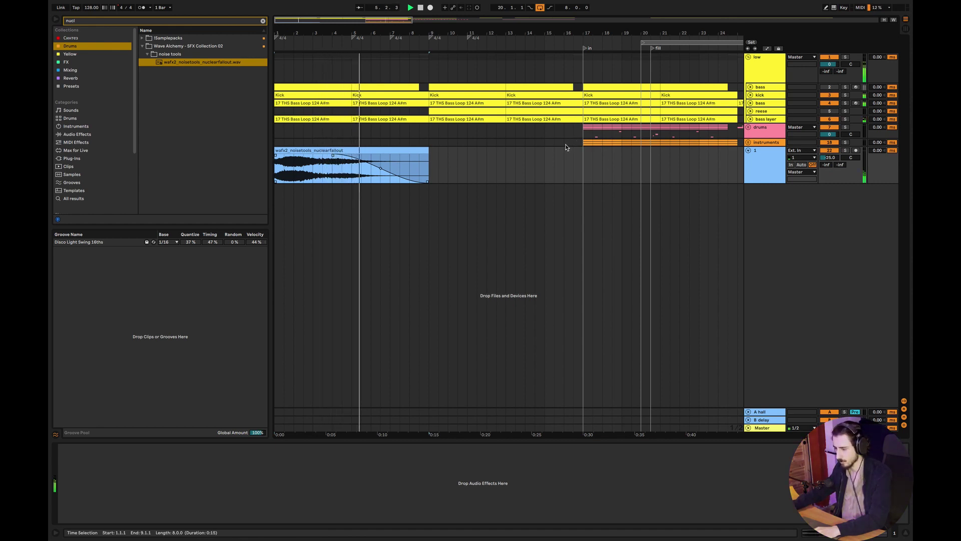
Insert a MIDI track below the noise track and place the clap.alc preset clip on it at bar 1.
right_click(756, 248)
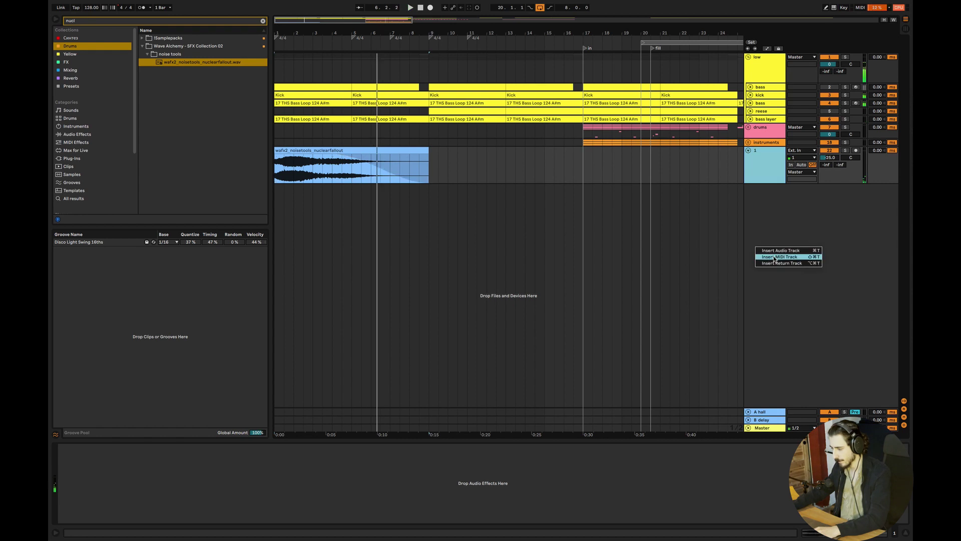
key(Return)
click(76, 87)
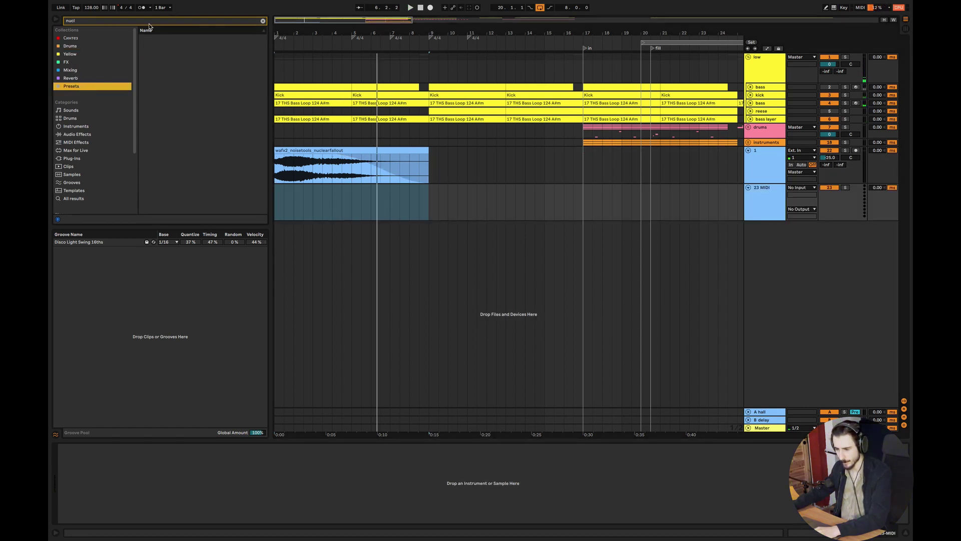
click(263, 22)
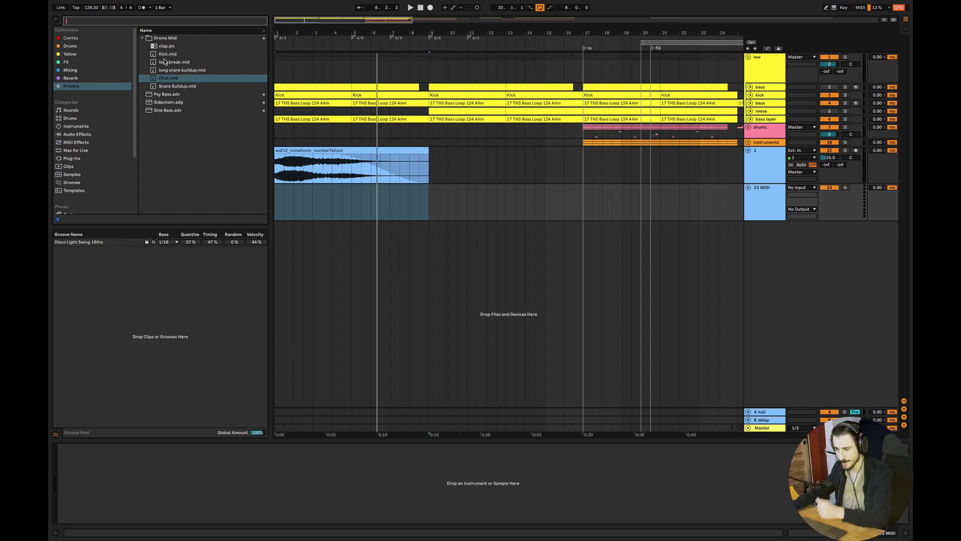
drag(167, 46, 278, 200)
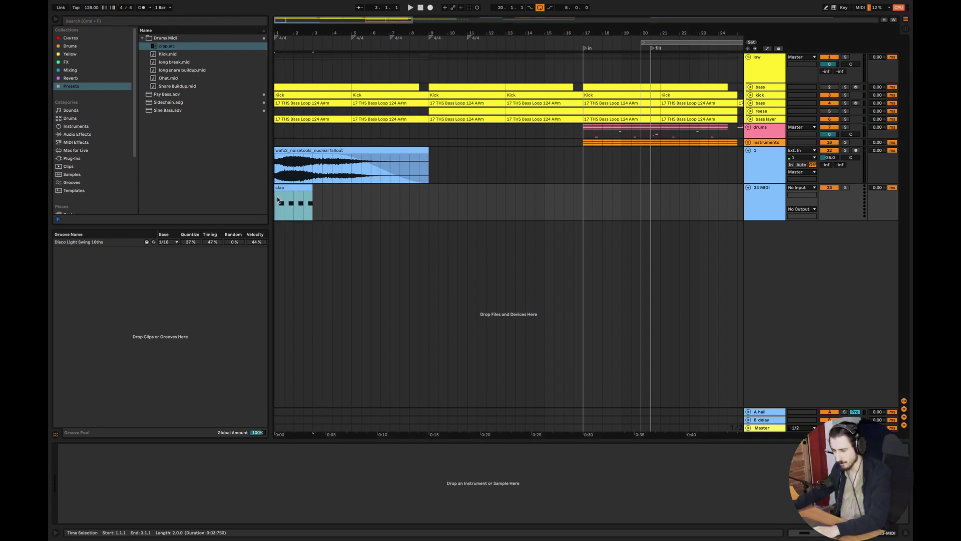
Duplicate the clap clip until it fills bars 1 to 9, consolidate the copies into one clip and start playback.
key(super+d)
key(super+d)
key(super+d)
drag(430, 201, 245, 206)
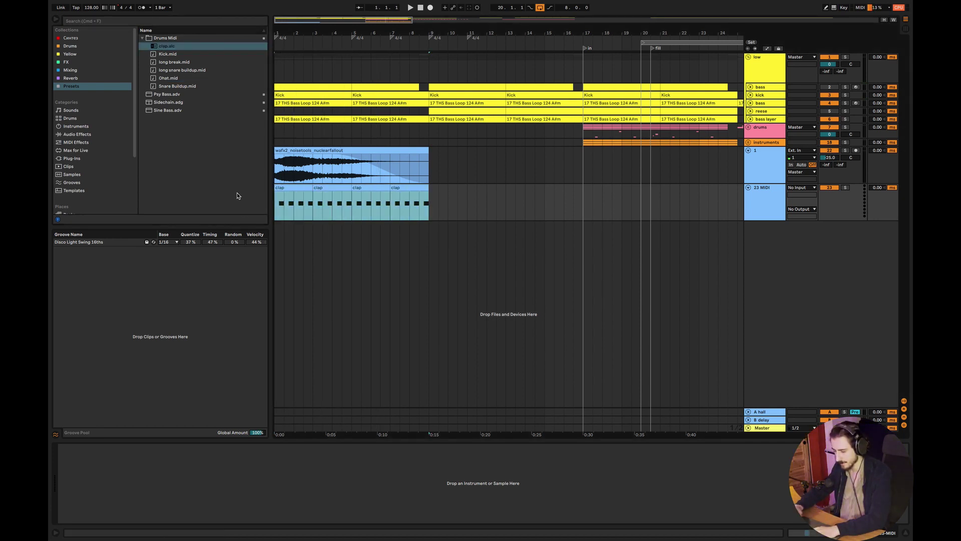
key(super+j)
key(space)
Preview the stacked & layered claps among the processed drums of Wave Alchemy Drum Tools 02.
click(70, 46)
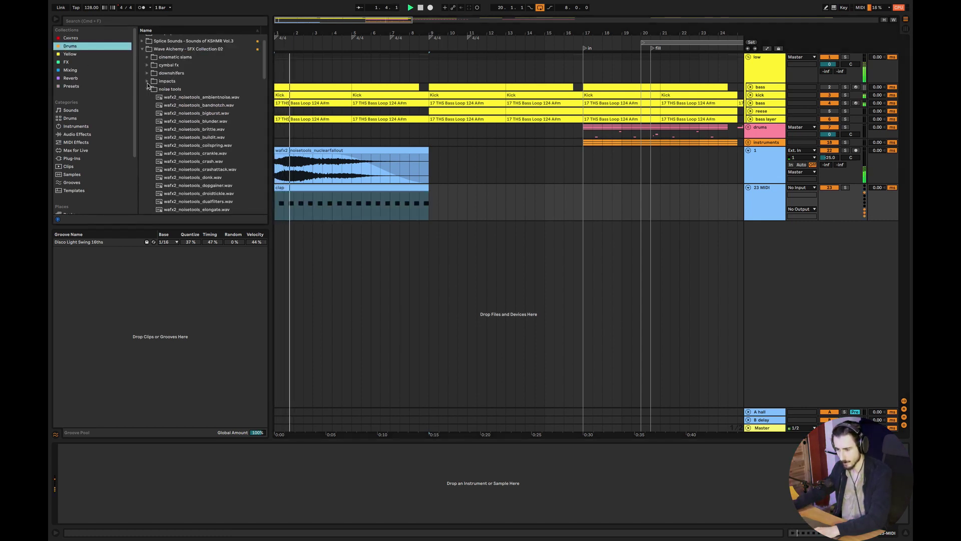
click(142, 62)
click(142, 62)
click(142, 70)
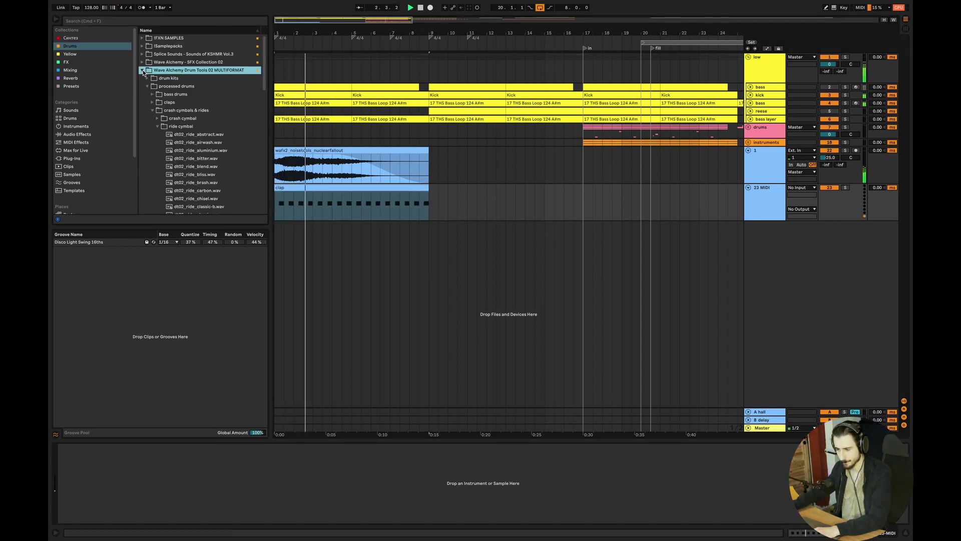
click(152, 110)
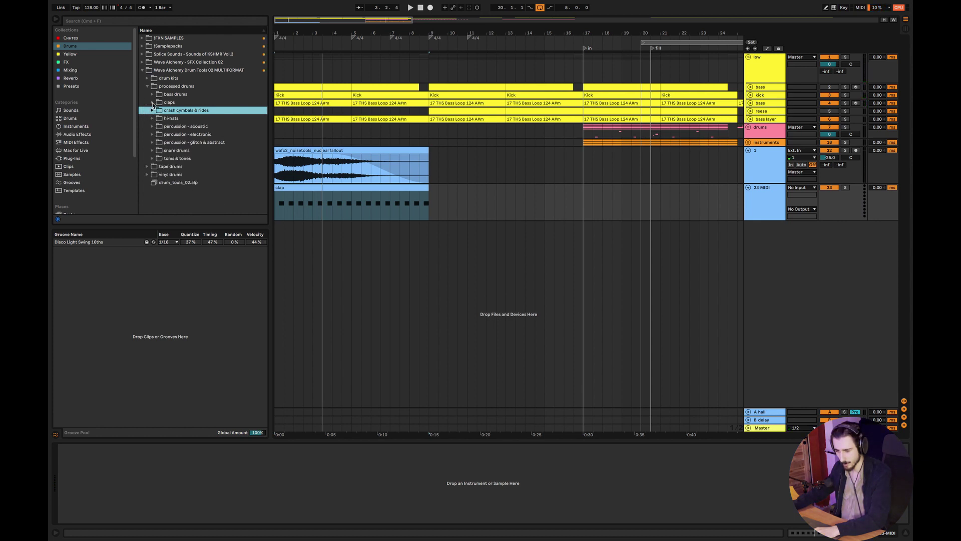
click(152, 102)
click(158, 119)
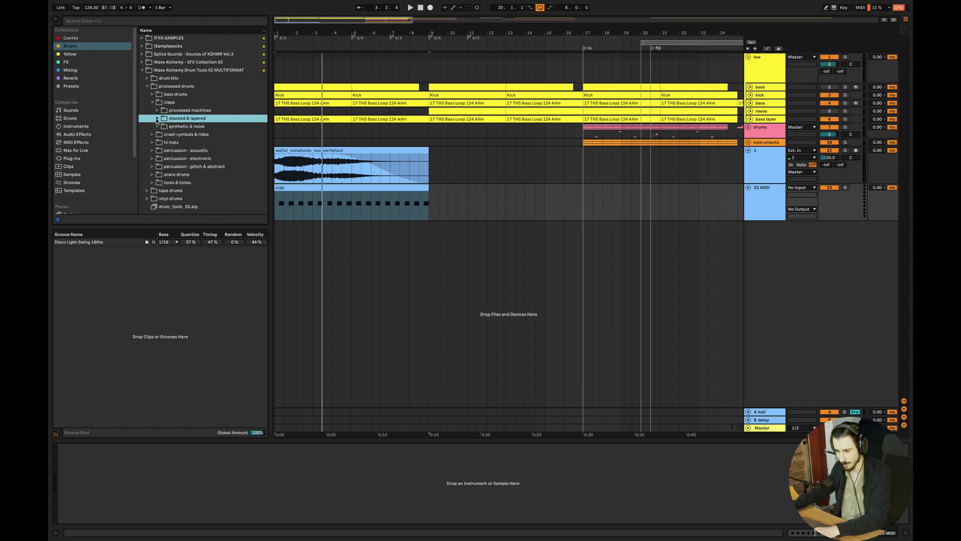
click(157, 119)
click(205, 176)
click(205, 191)
click(209, 200)
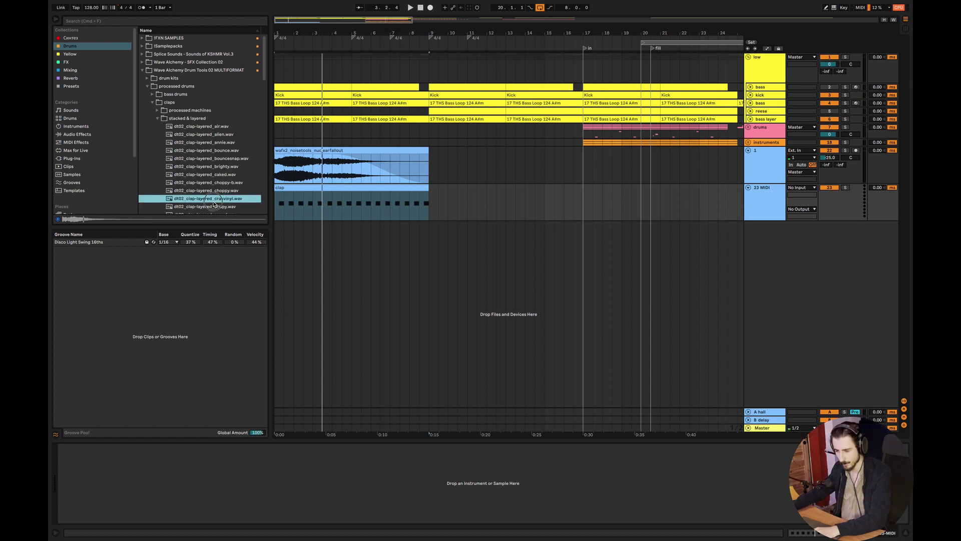
click(215, 208)
scroll(226, 75, down, 6)
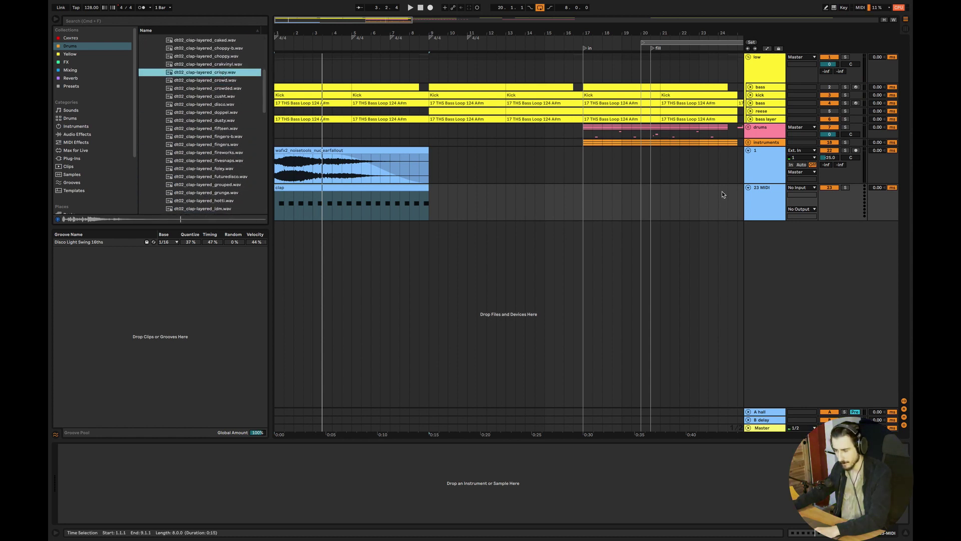
Load dt02_clap-layered_crispy.wav onto the clap track, set sustain to -inf dB and decay to 347 ms, and balance the track volume.
click(763, 195)
drag(232, 70, 369, 465)
mouse_move(828, 200)
mouse_down()
mouse_move(829, 225)
mouse_move(826, 209)
mouse_up()
key(space)
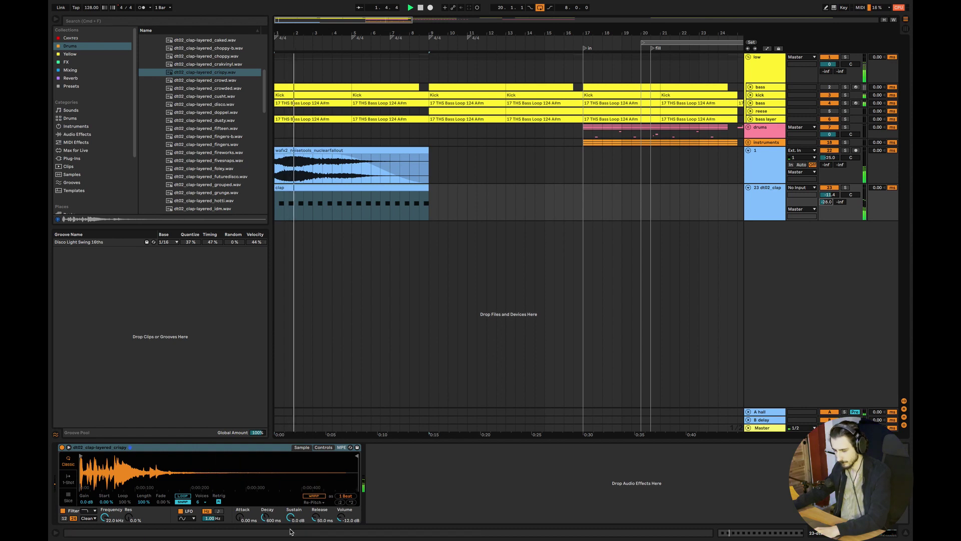
drag(291, 518, 266, 525)
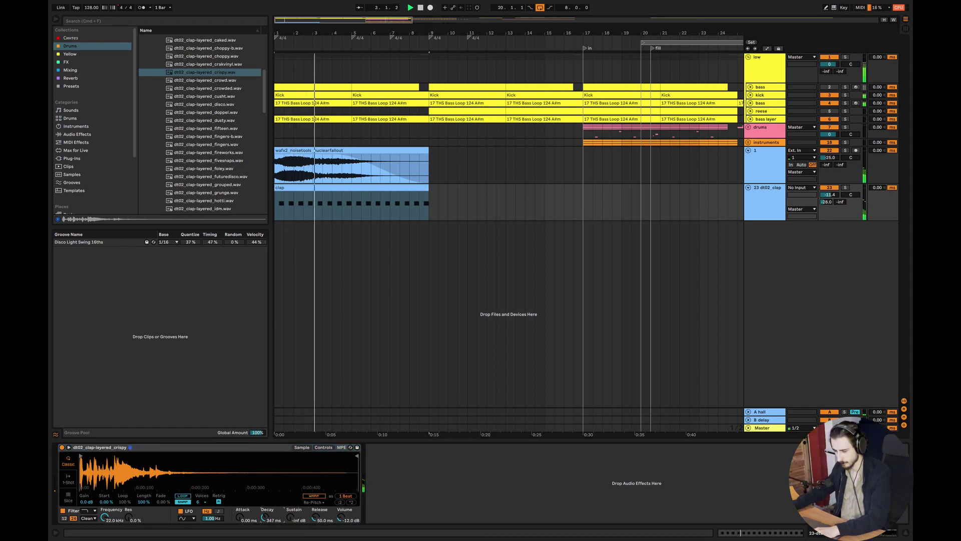
drag(826, 202, 829, 193)
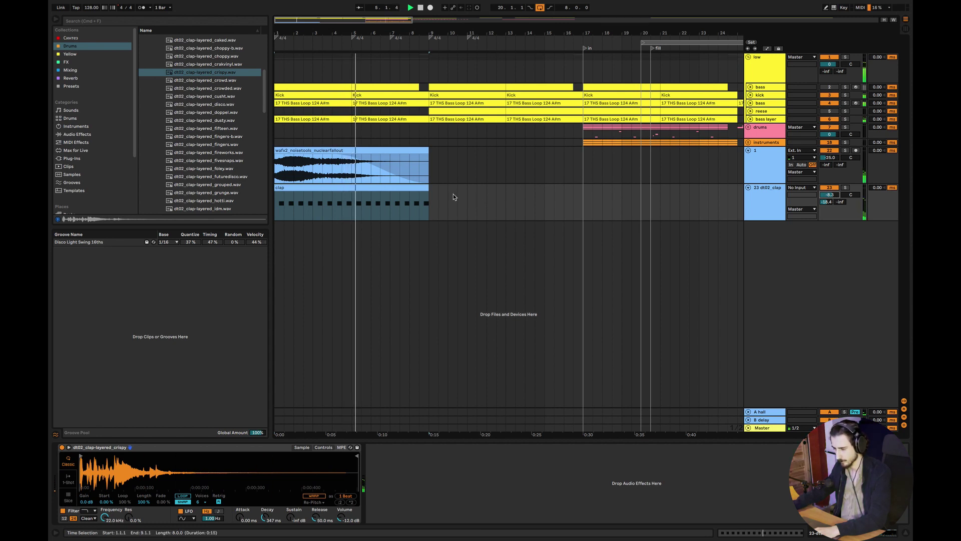
Duplicate the clap clip into bars 9 to 17 and trim the last half bar off the first clip.
click(417, 191)
key(super+d)
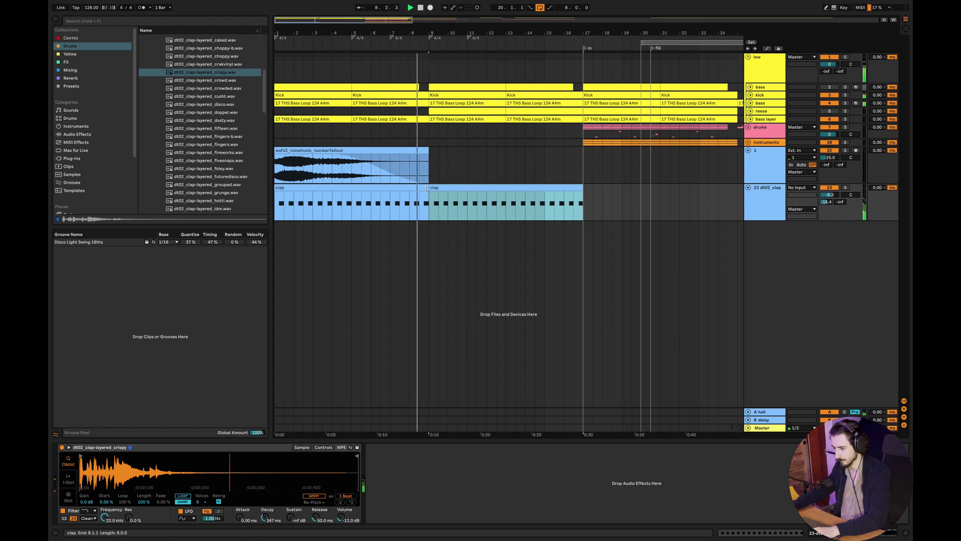
drag(426, 189, 419, 189)
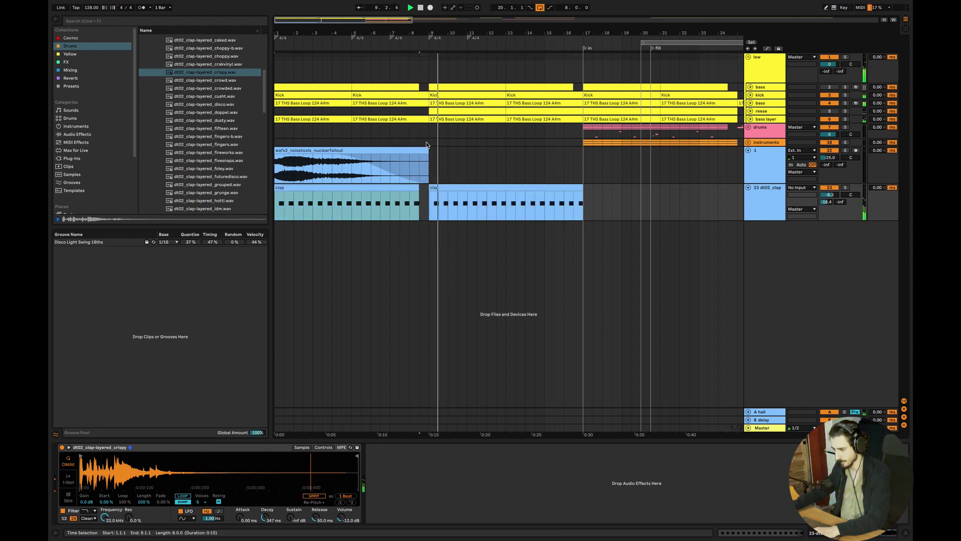
Expand the drums group and insert a MIDI track below perc #5.
click(761, 128)
click(749, 128)
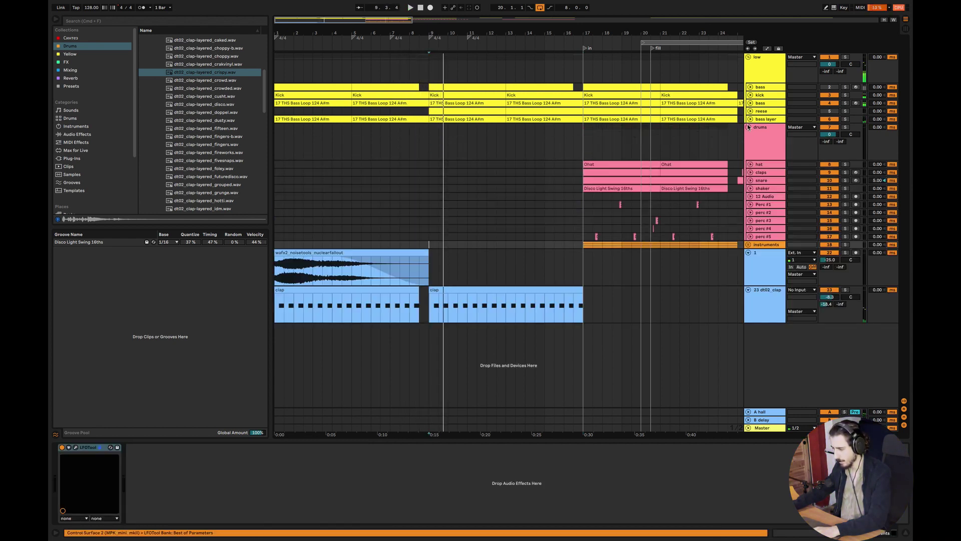
right_click(762, 240)
click(794, 308)
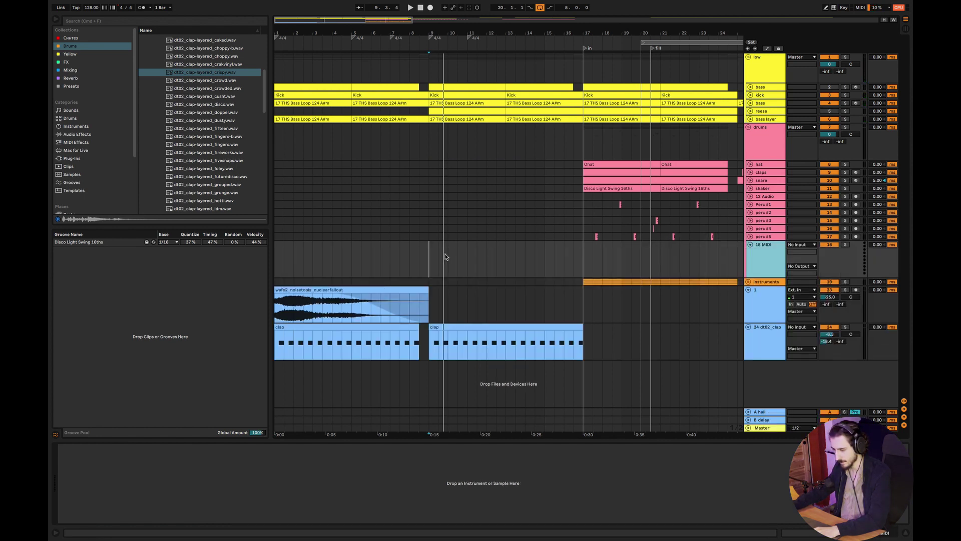
Create an empty MIDI clip from bar 9 on the new drums track and shorten it to end at bar 13.
drag(433, 252, 580, 249)
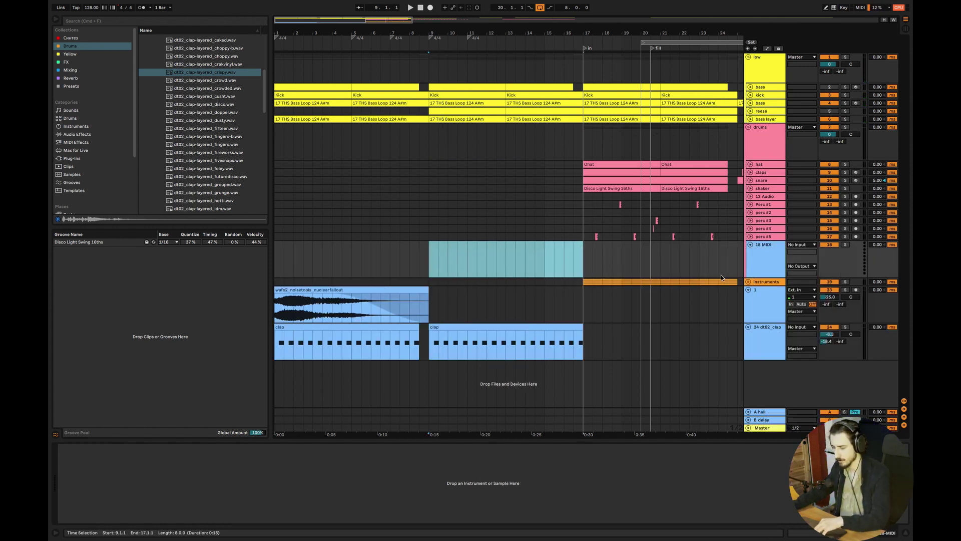
key(super+shift+m)
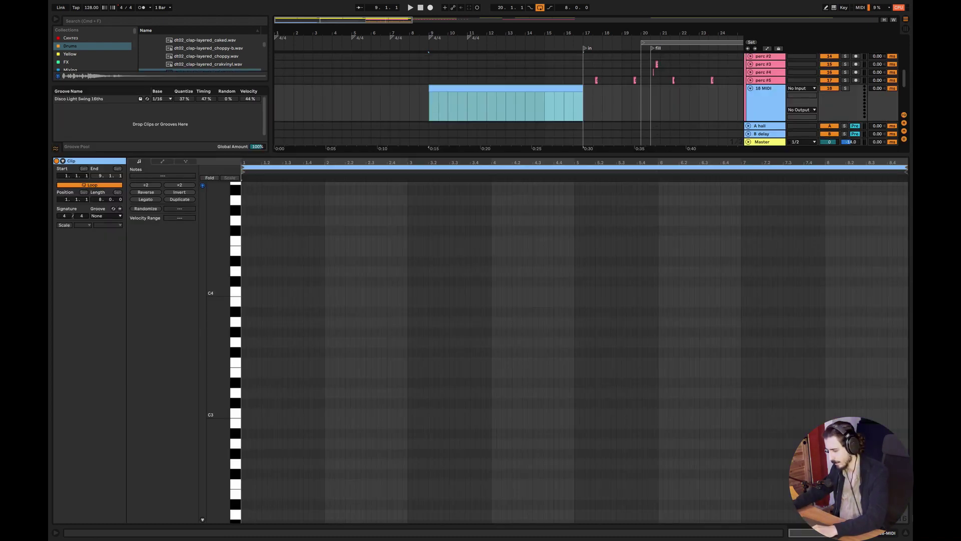
click(907, 533)
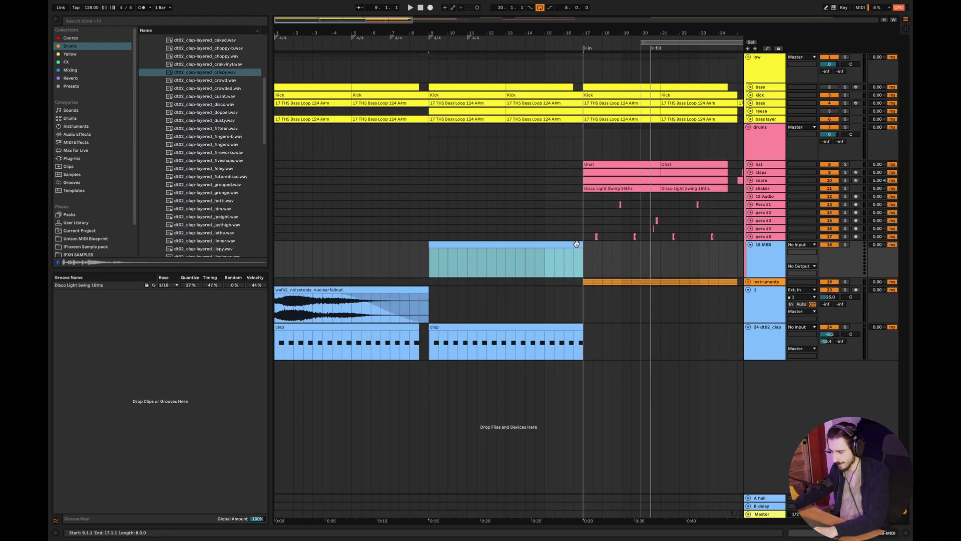
drag(579, 244, 506, 244)
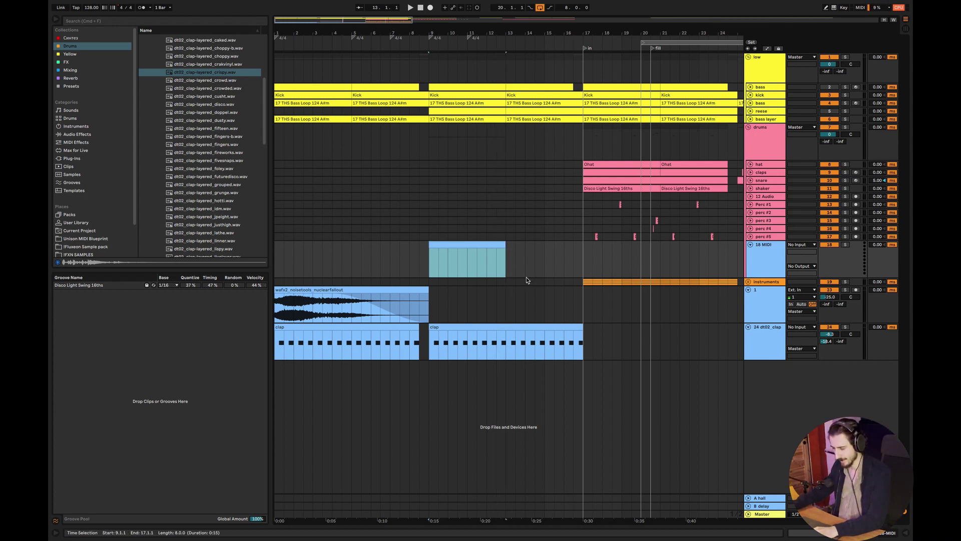
Audition processed-machine snares from Wave Alchemy Drum Tools 02 and load dt02_snare-prcm_choked.wav onto the new MIDI track.
click(70, 46)
scroll(200, 150, up, 10)
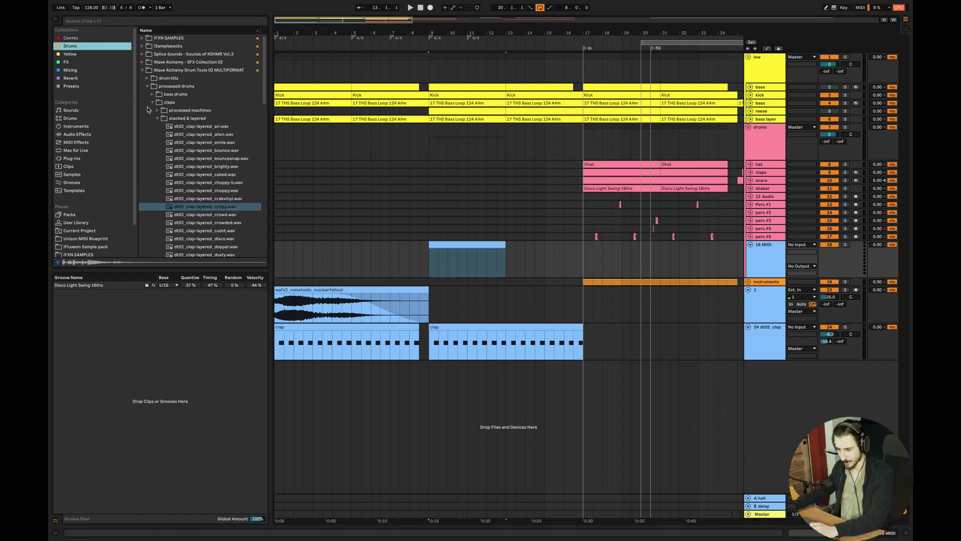
click(152, 103)
click(154, 151)
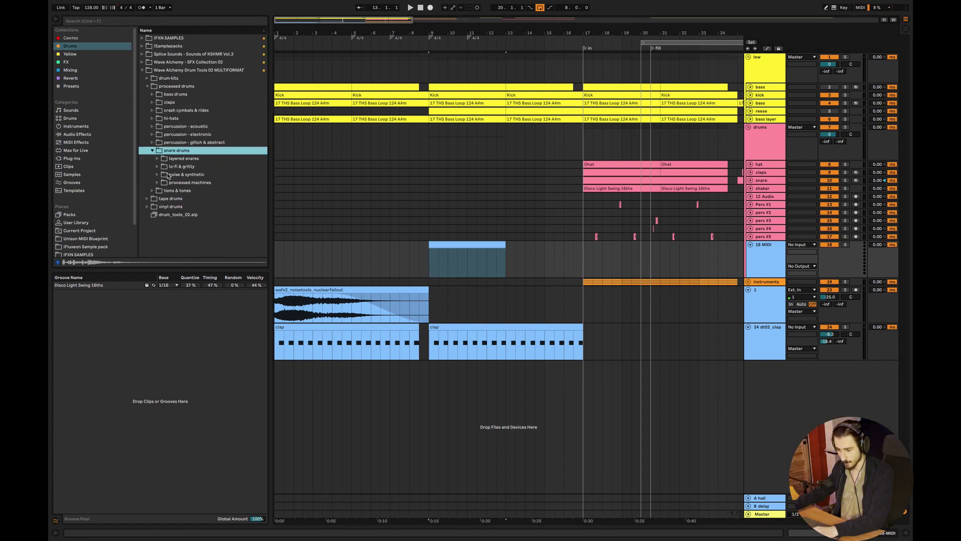
click(157, 184)
click(194, 208)
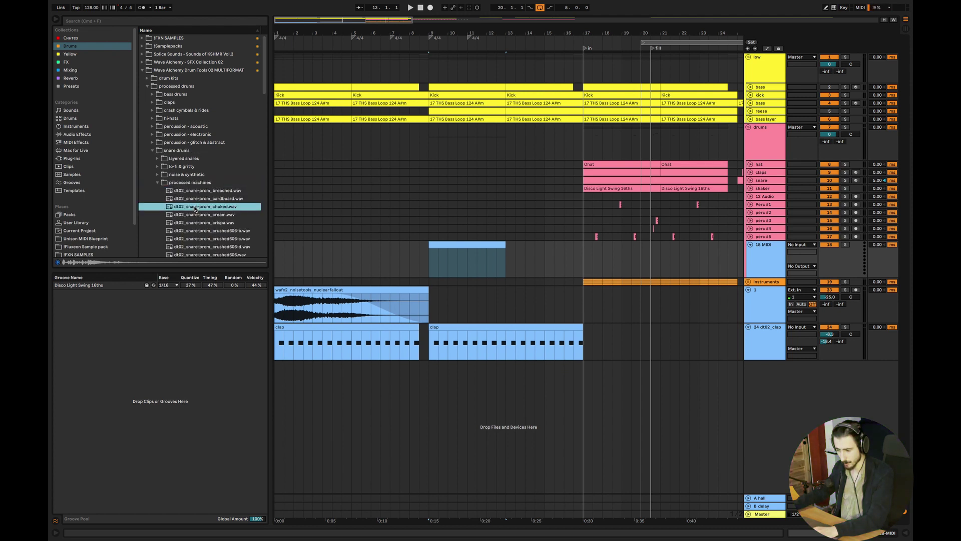
click(201, 224)
click(197, 209)
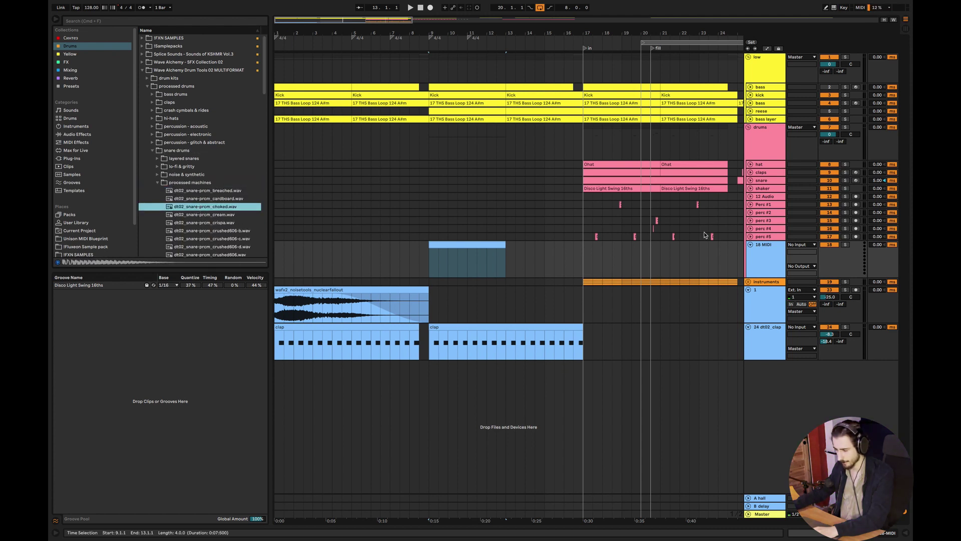
double_click(766, 265)
drag(183, 206, 280, 493)
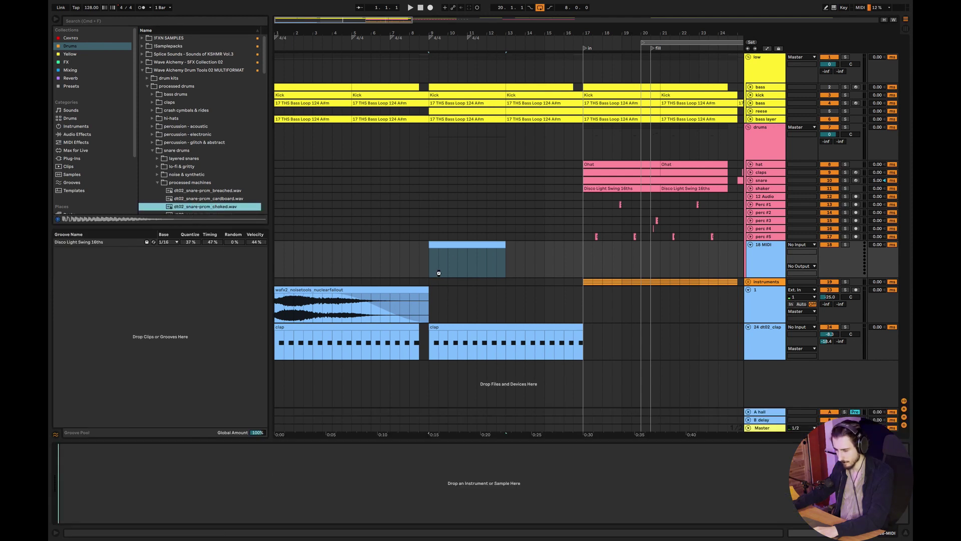
drag(438, 273, 453, 254)
Fill the first beat of the snare clip at bar 9 with four C3 sixteenth notes.
double_click(458, 250)
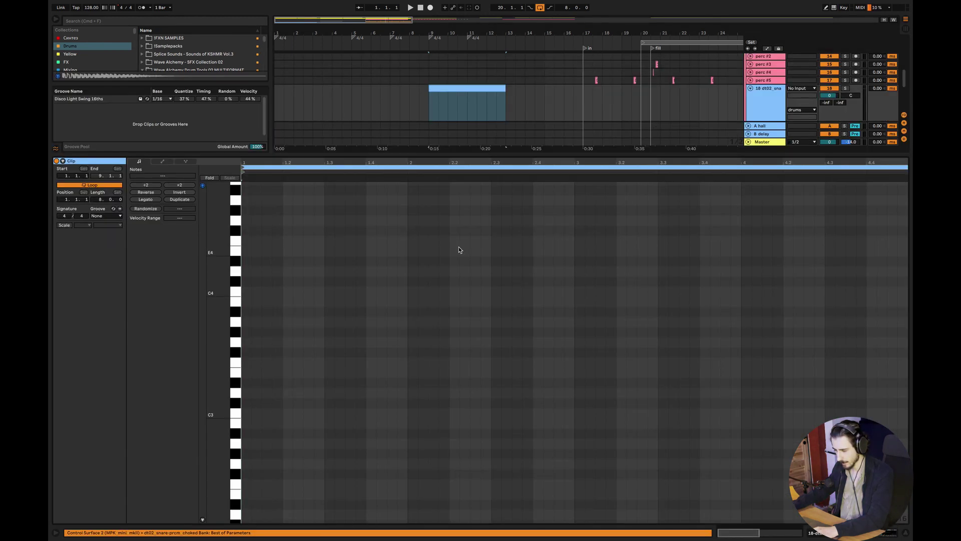
double_click(248, 412)
double_click(256, 412)
double_click(268, 413)
click(277, 413)
double_click(278, 413)
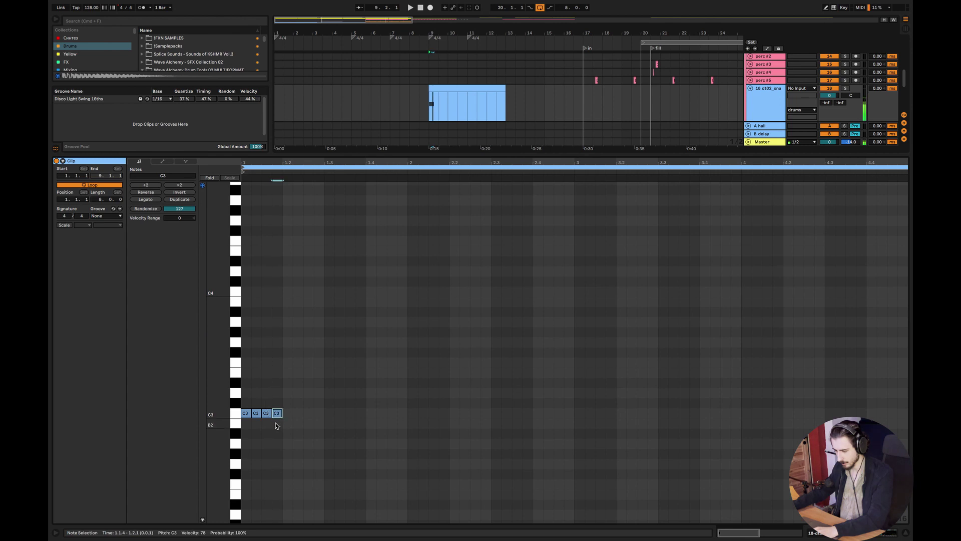
Set the snare track's volume to -20.4 dB and repeat the sixteenth notes until they fill the clip's four bars.
key(super+a)
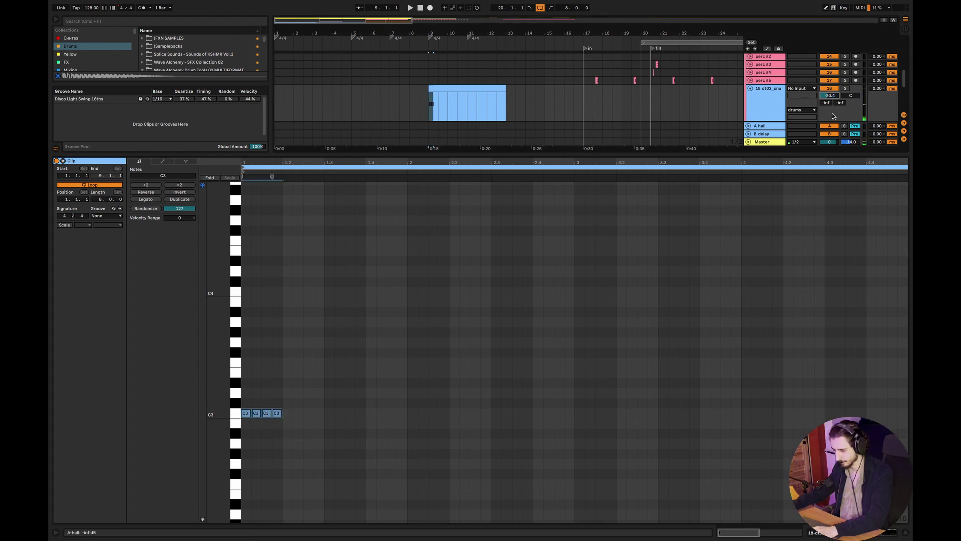
key(super+d)
key(super+z)
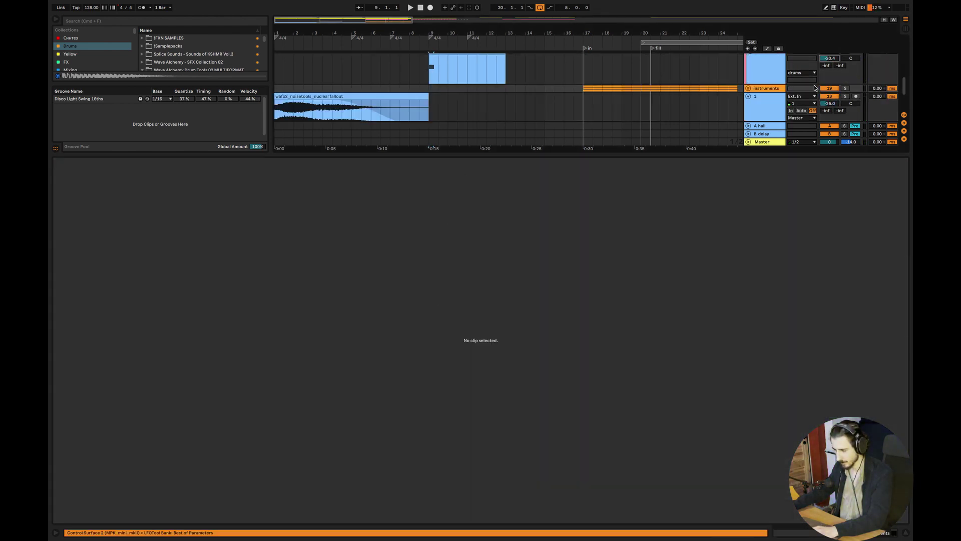
click(769, 75)
click(439, 67)
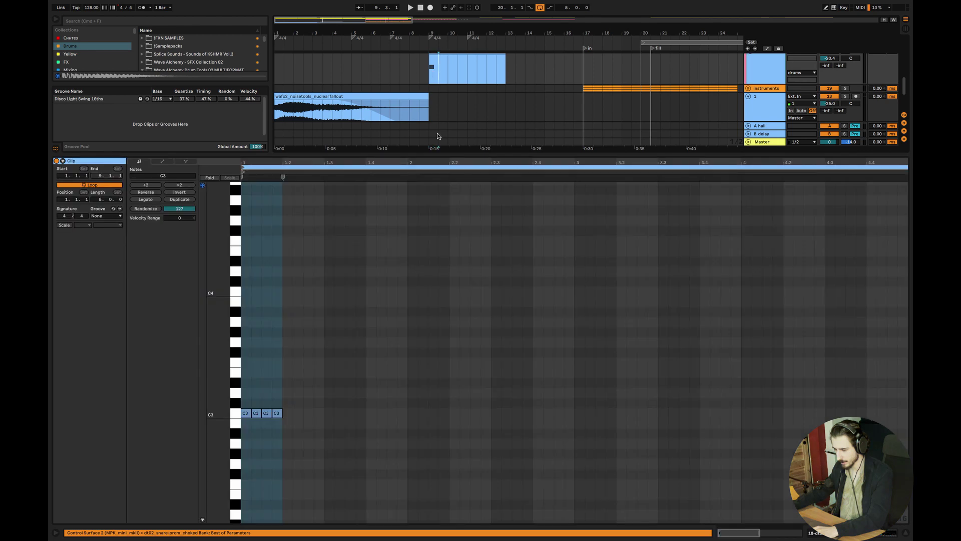
click(307, 405)
key(super+v)
drag(316, 412, 292, 414)
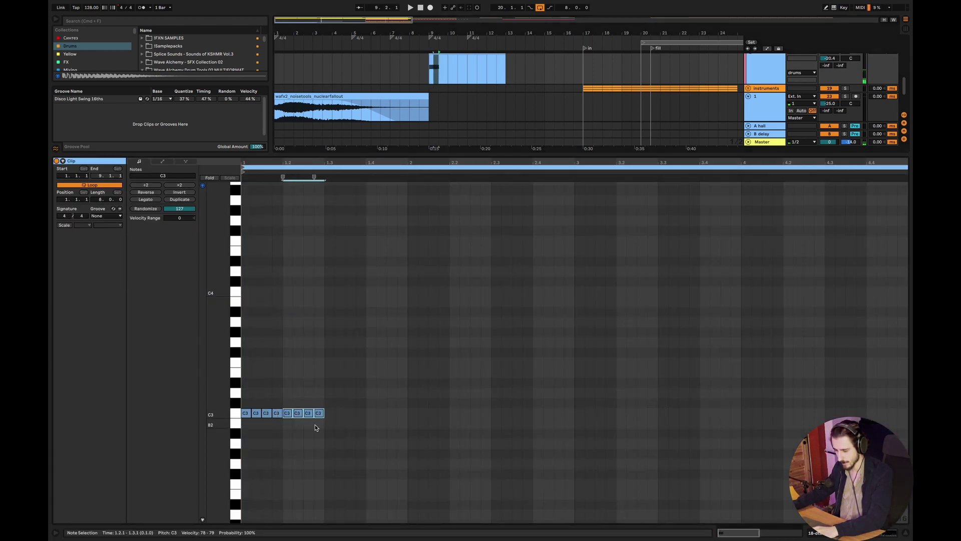
key(super+a)
key(super+d)
key(super+d)
key(super+d)
key(super+d)
key(super+d)
key(super+d)
key(super+d)
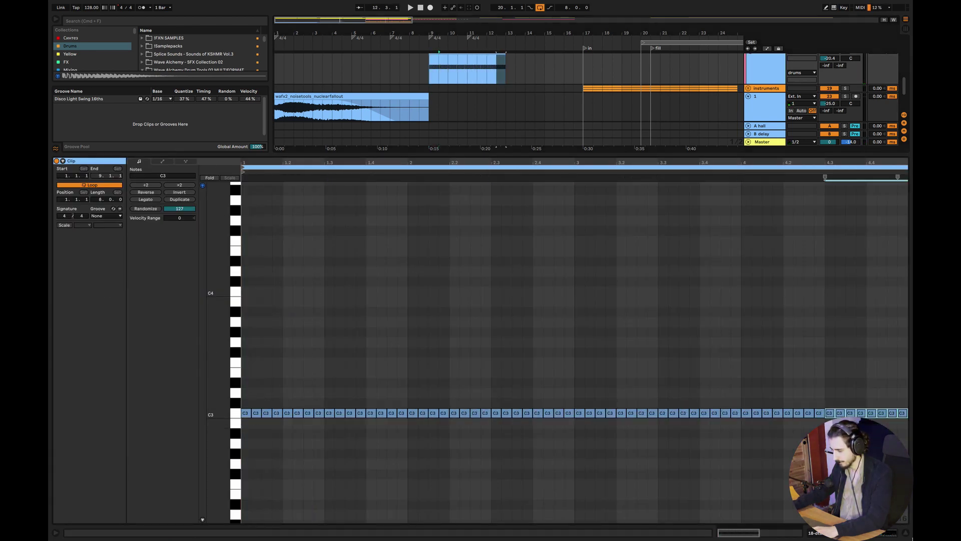
Shape the snare while listening: sustain -inf dB, decay 656 ms, and filter frequency 1.30 kHz with 13 % resonance.
click(907, 534)
key(space)
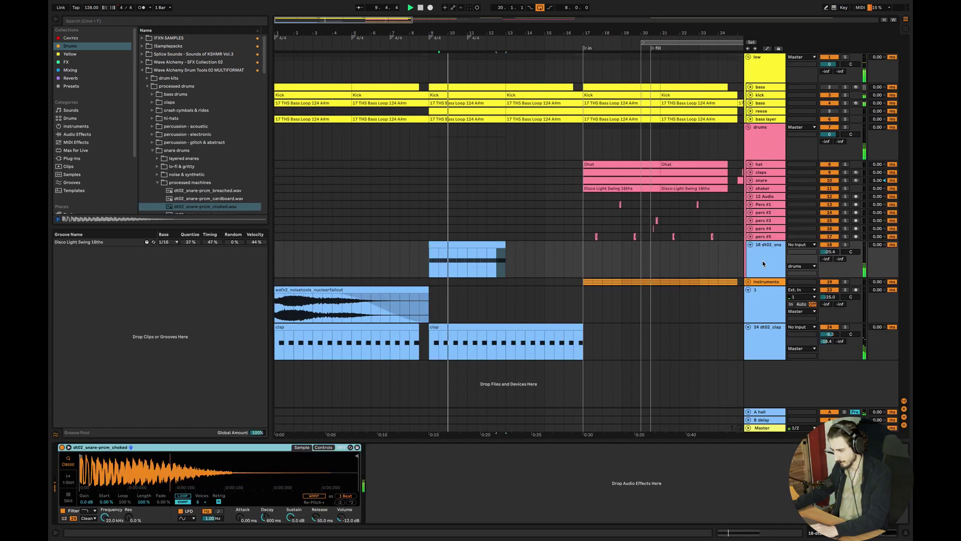
key(super+alt+l)
key(space)
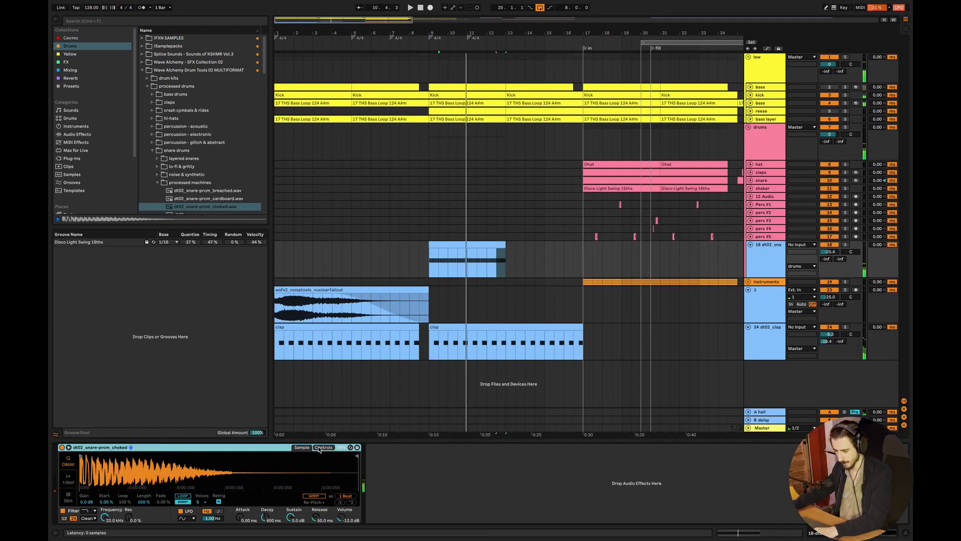
click(323, 447)
drag(260, 462, 259, 484)
key(space)
drag(104, 517, 128, 511)
key(space)
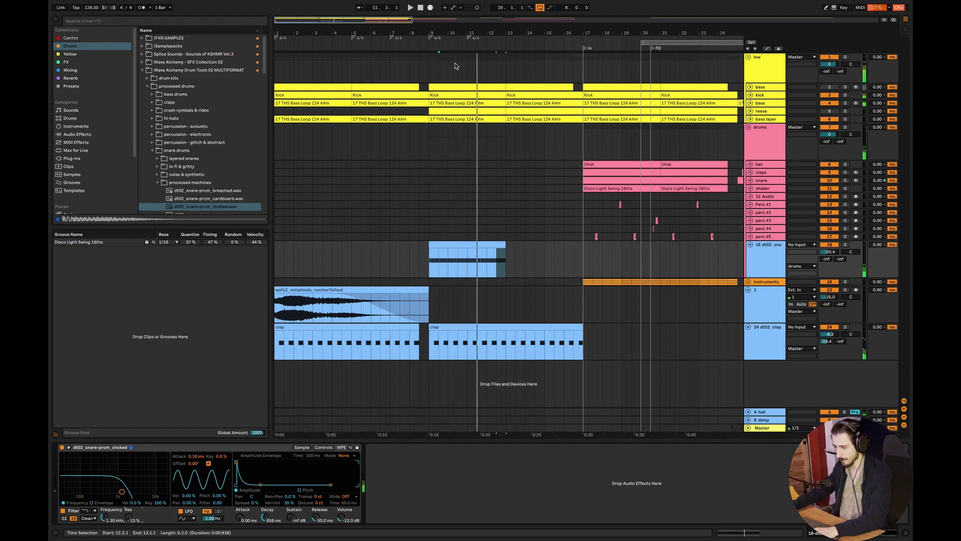
Add a locator named build at bar 9.
right_click(427, 49)
click(455, 73)
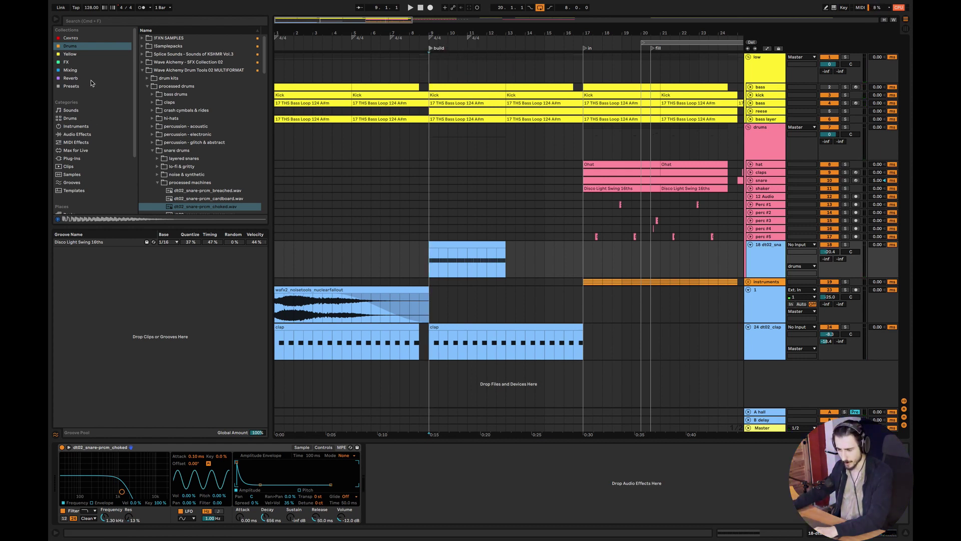
Open the noise tools folder of Wave Alchemy - SFX Collection 02 and browse its samples.
click(70, 54)
click(70, 46)
click(141, 71)
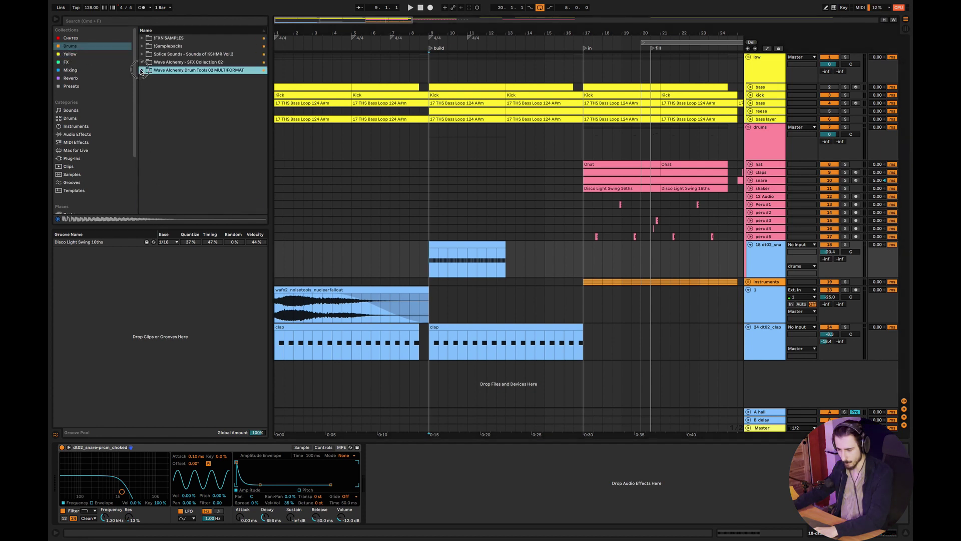
click(147, 63)
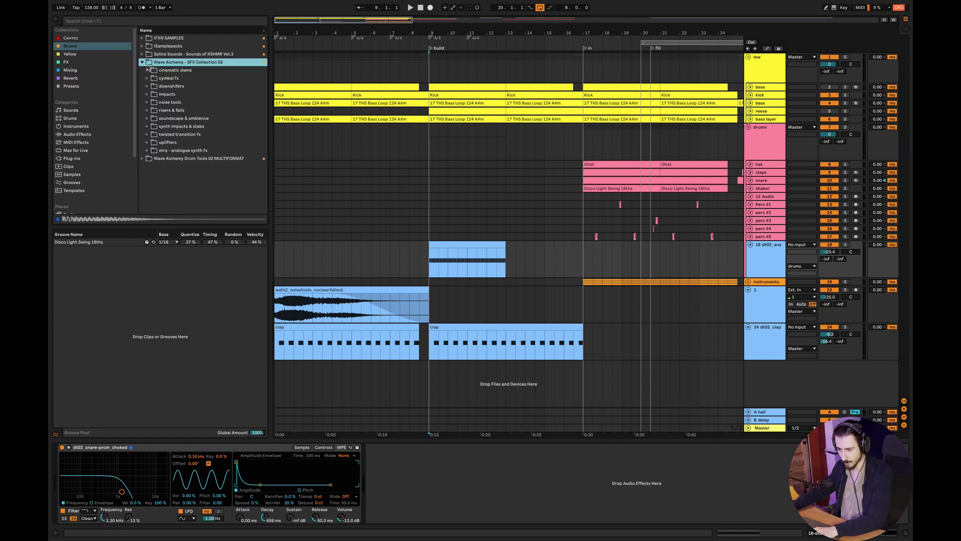
click(146, 102)
click(186, 199)
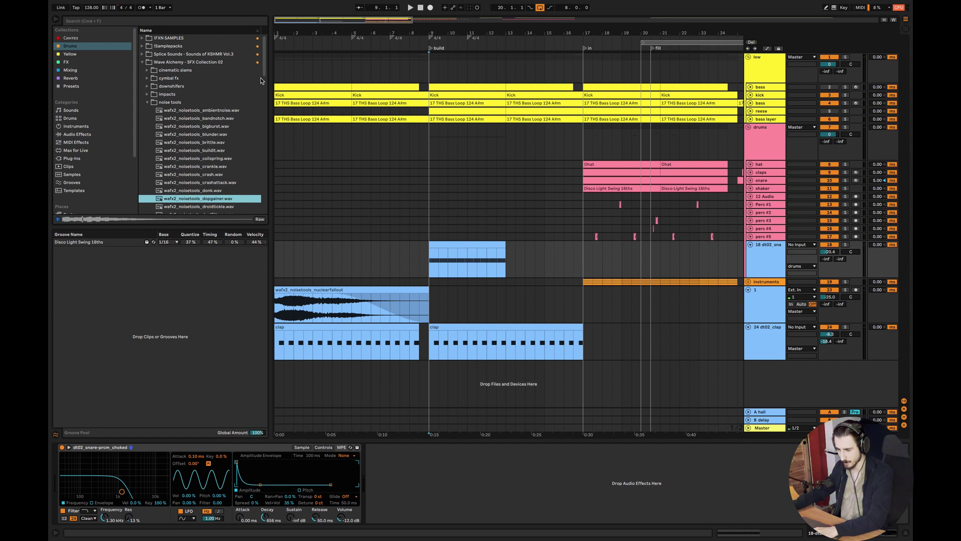
drag(264, 72, 259, 126)
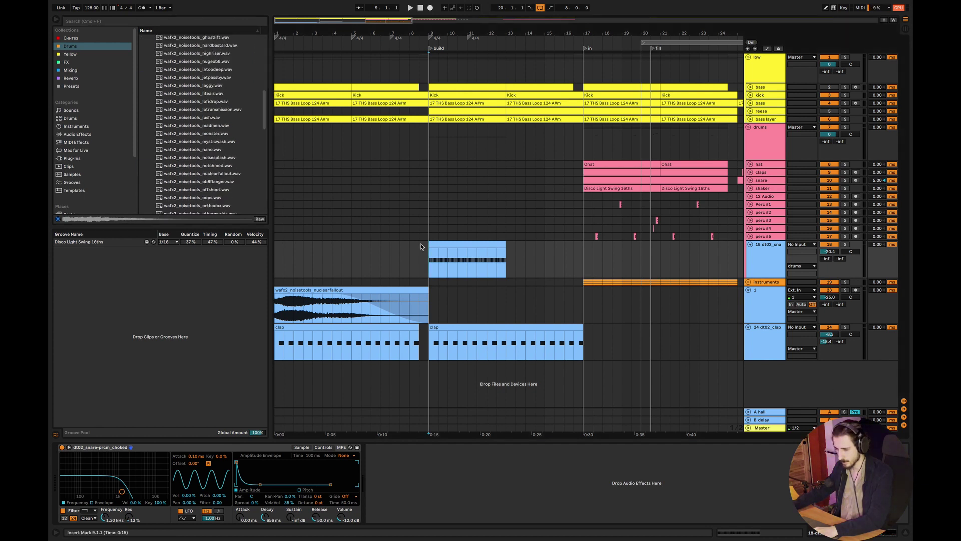
Audition noise samples and place wafx2_noisetools_hugeob8.wav on a new audio track across bars 9 to 17, faded in at -24.0 dB.
click(214, 143)
click(208, 150)
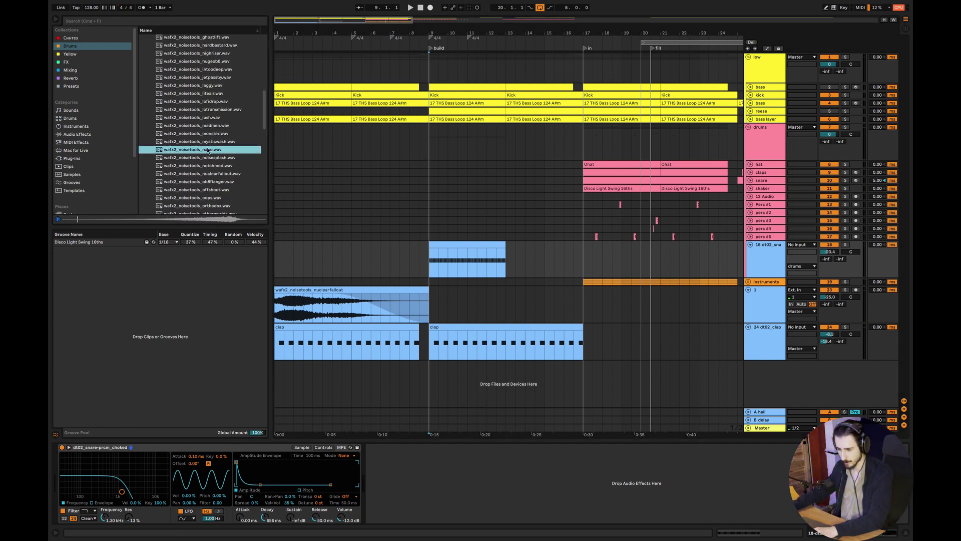
click(196, 118)
click(195, 109)
click(196, 94)
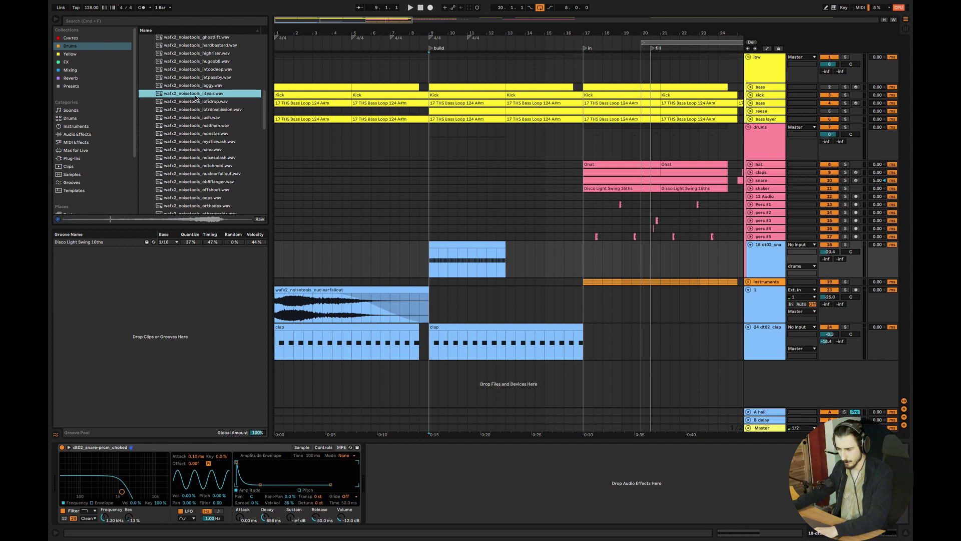
click(201, 69)
click(206, 61)
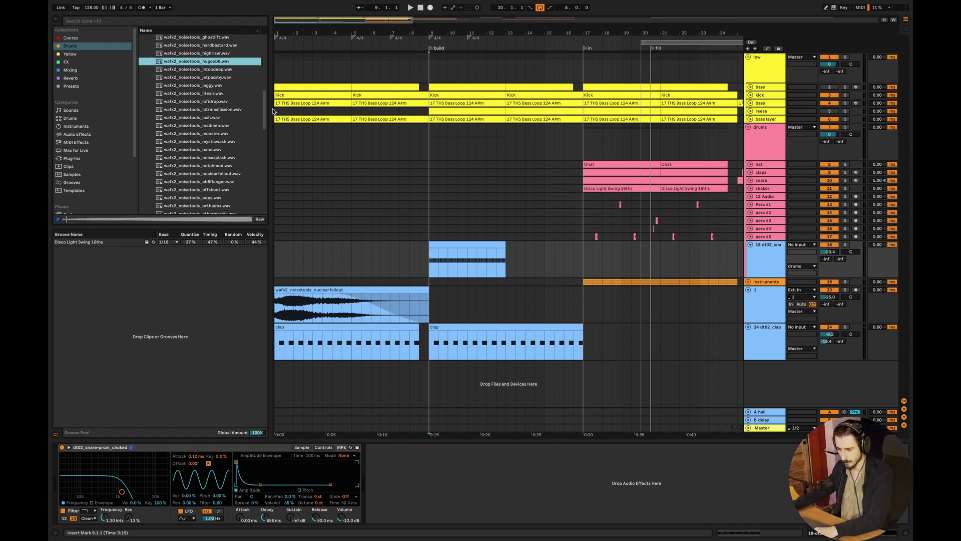
drag(228, 93, 506, 366)
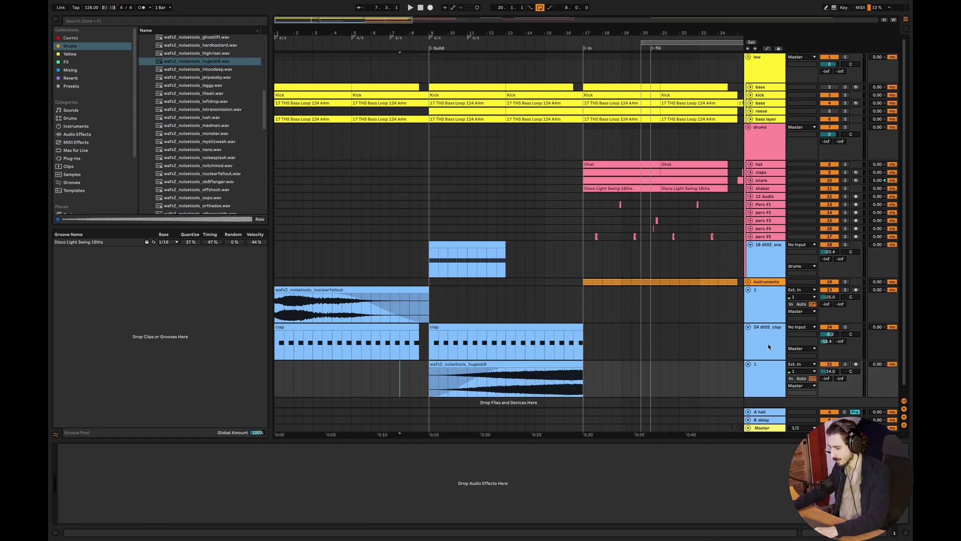
Move the clap track into the drums group above the snare track and apply the group's colour to its tracks and clips.
drag(764, 343, 774, 250)
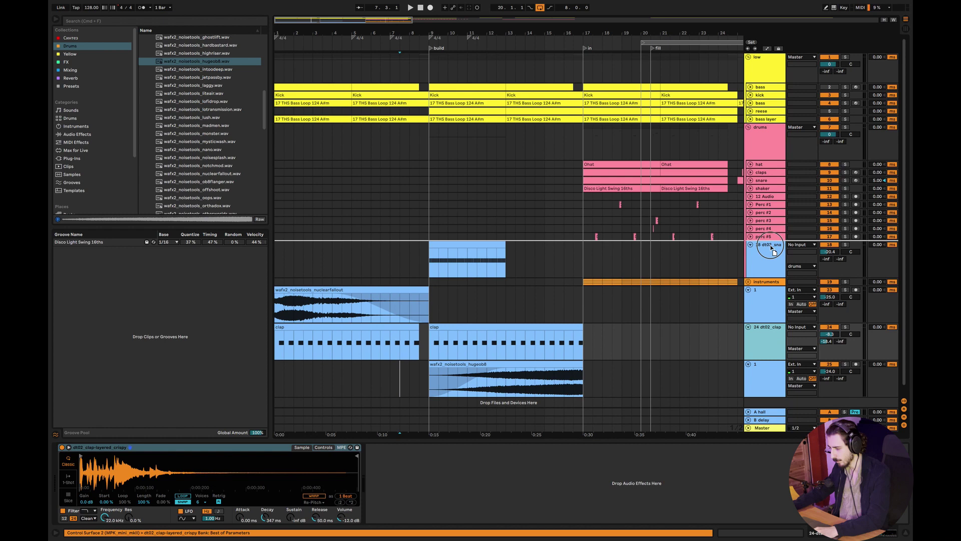
right_click(765, 143)
click(784, 299)
Rename the choked snare track to snare build.
click(780, 300)
key(super+r)
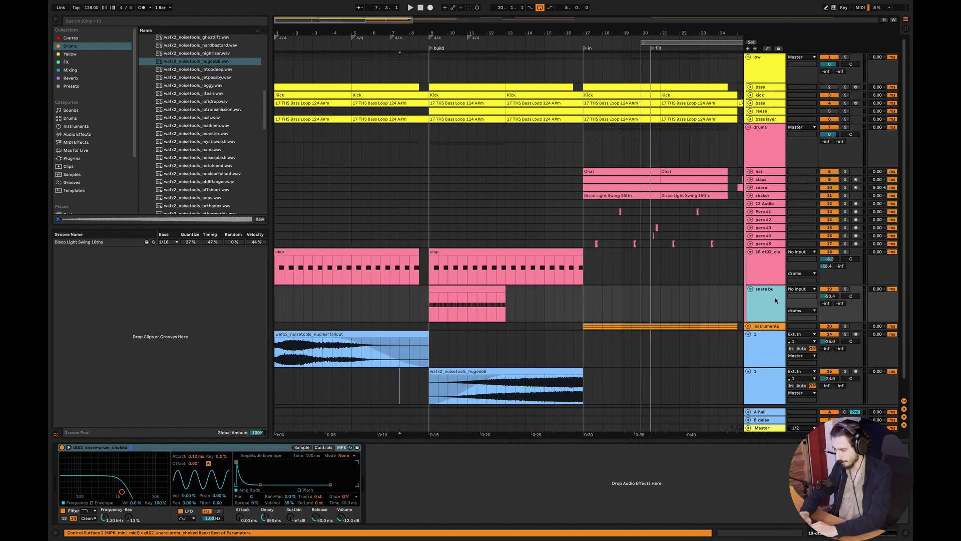
text(snare build)
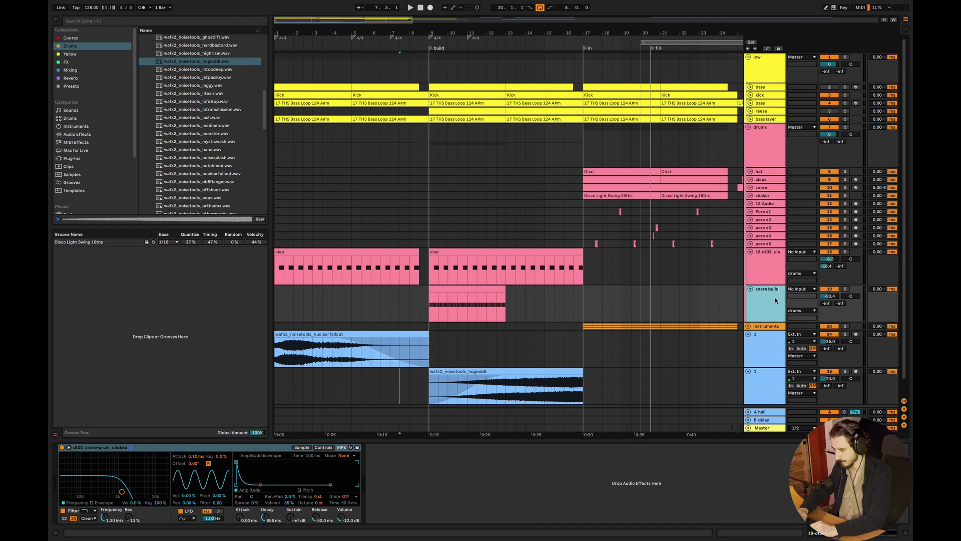
Play the lead-in to the build and copy the first perc #5 hit to beat 3 of bar 8, where the clap clip ends.
click(410, 299)
key(space)
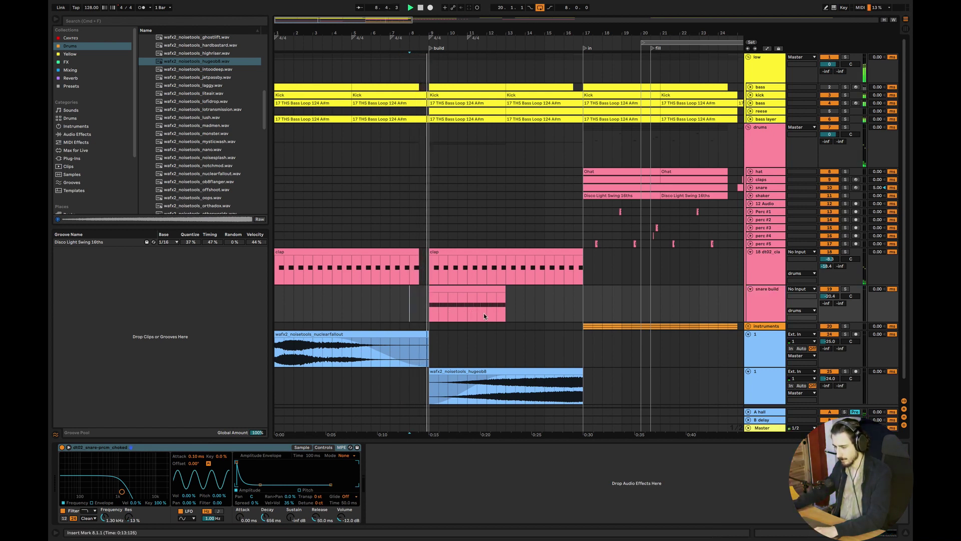
key(space)
drag(386, 31, 321, 31)
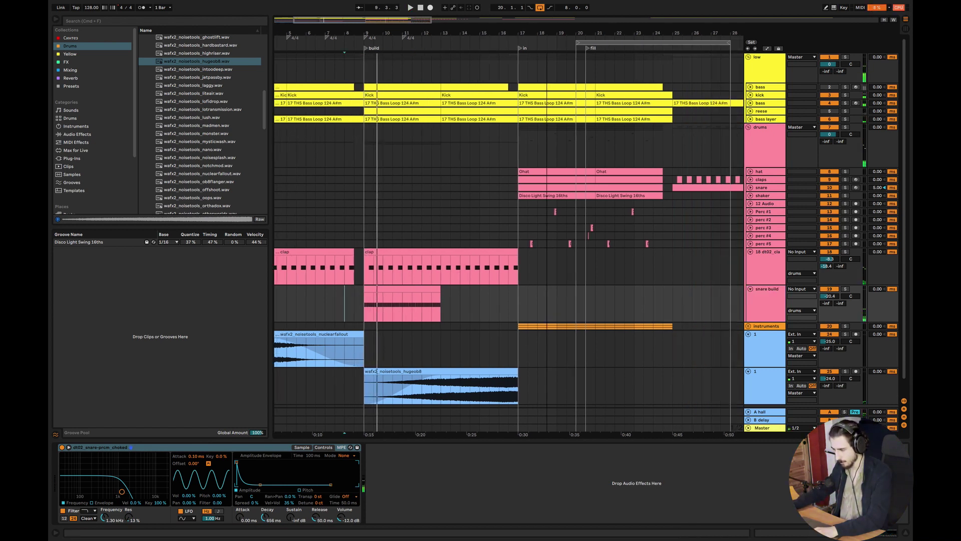
drag(547, 33, 539, 36)
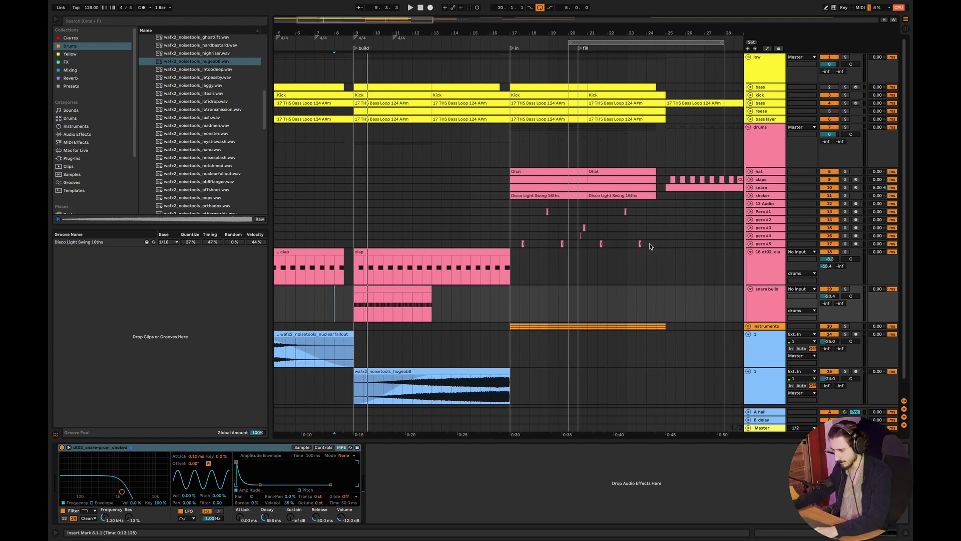
click(524, 244)
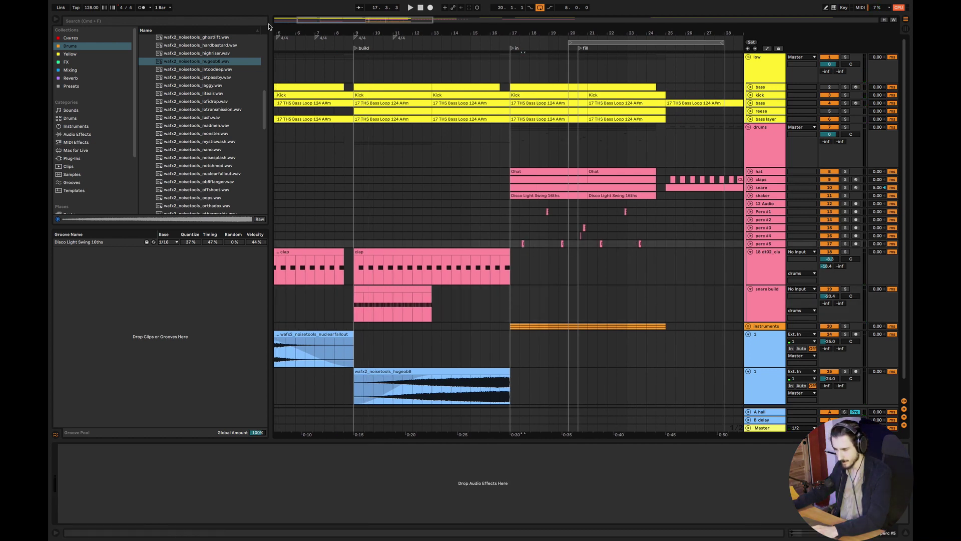
drag(311, 21, 314, 60)
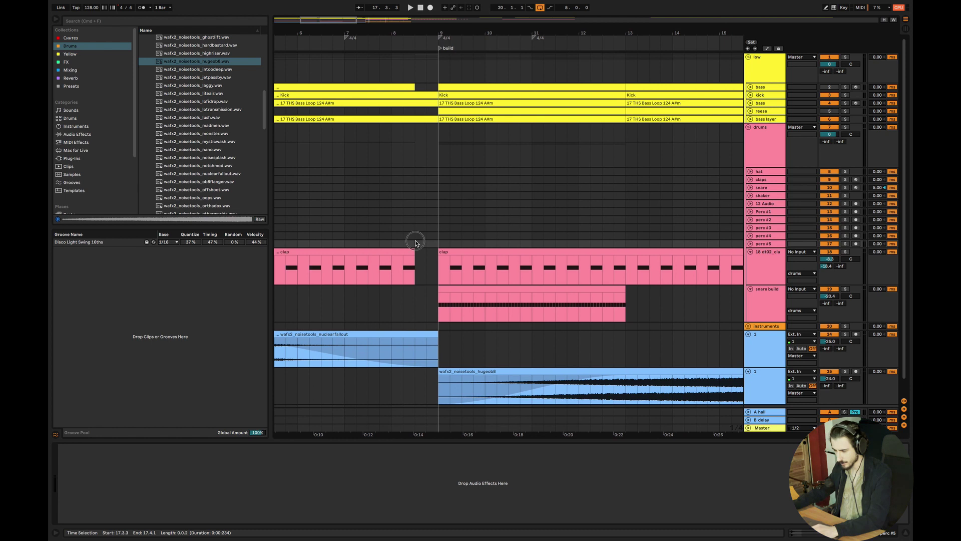
click(373, 238)
Play back the transition from bar 7 into the build to check the added percussion hit.
key(space)
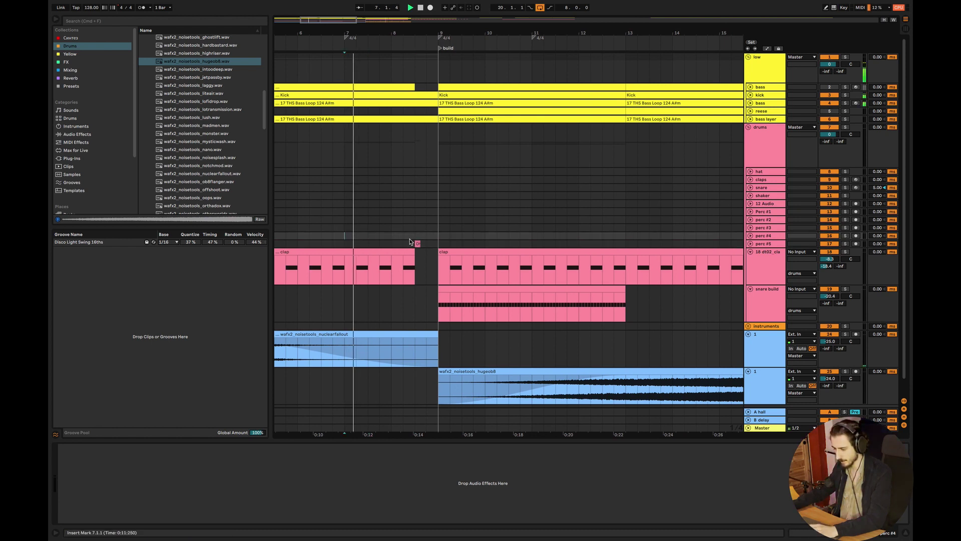
click(462, 212)
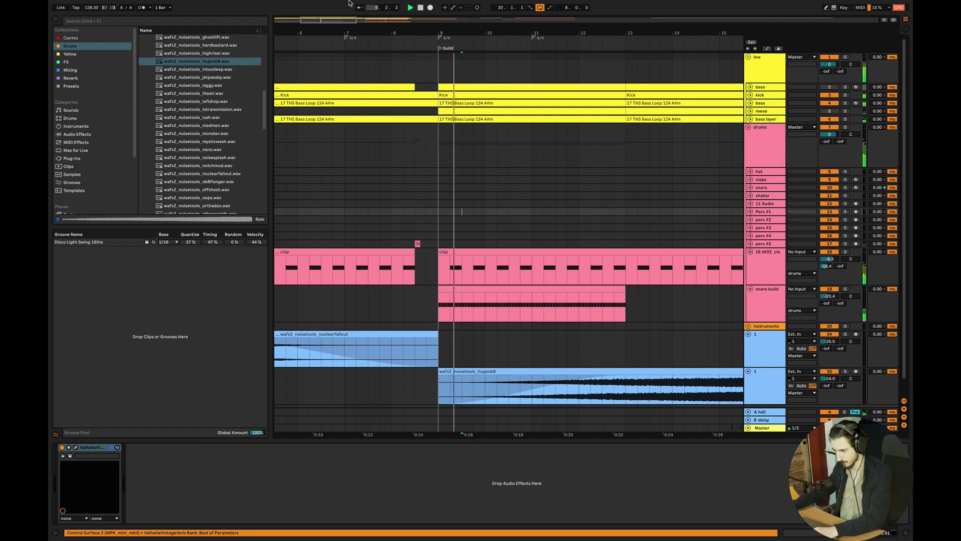
drag(349, 20, 367, 9)
key(space)
click(387, 286)
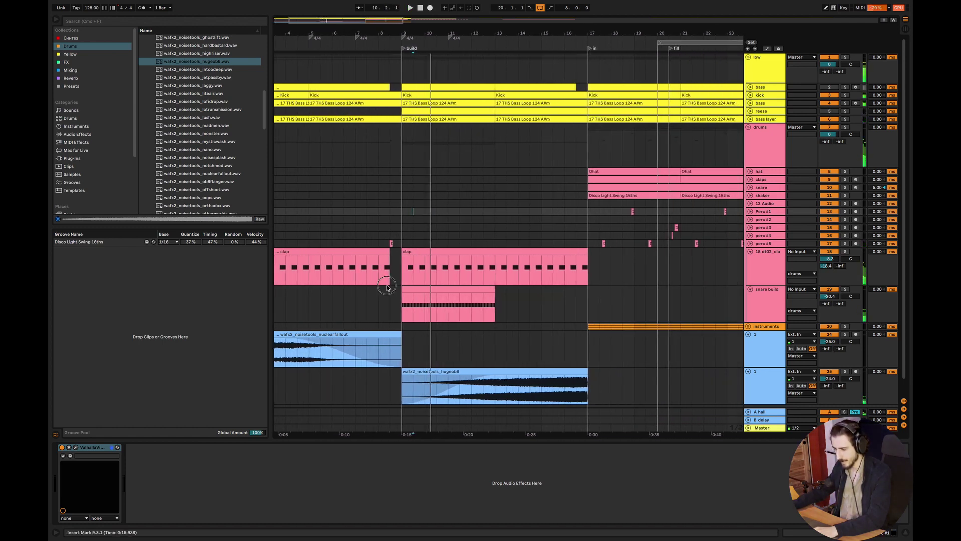
Play the build and lower the volume of the wafx2_noisetools_hugeob8 track to -30 dB.
key(space)
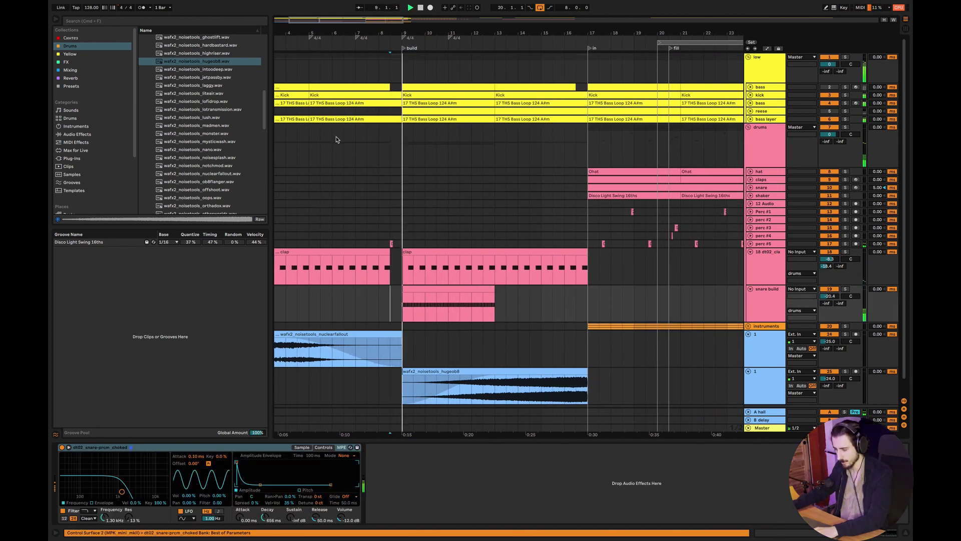
click(70, 70)
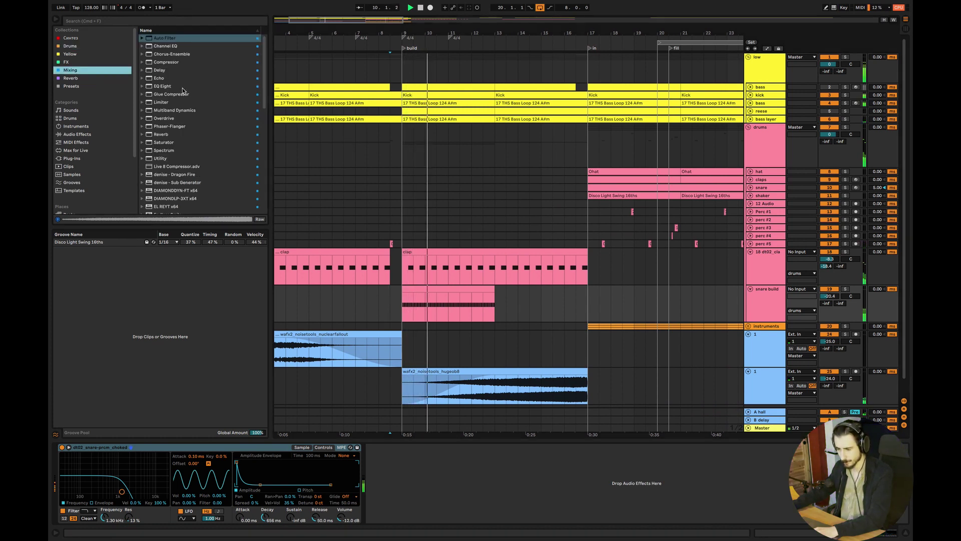
drag(906, 263, 905, 279)
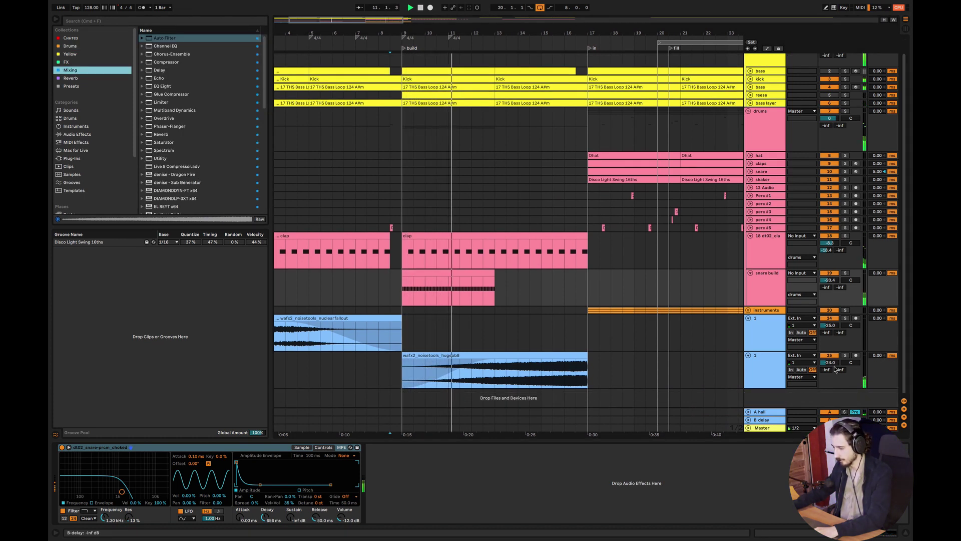
drag(830, 363, 830, 374)
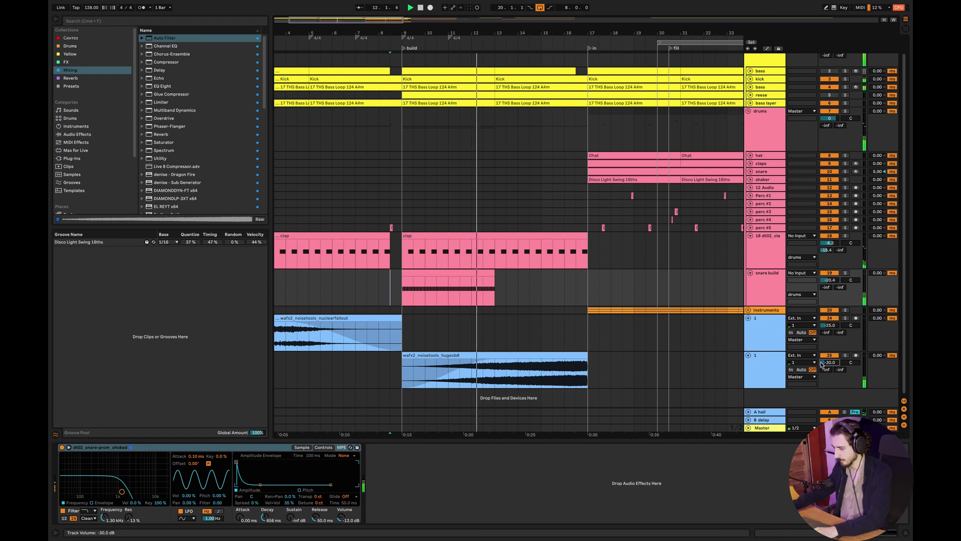
Automate the low group's Auto Filter to stay off through the intro and switch on at bar 9, and play it from the start.
click(768, 63)
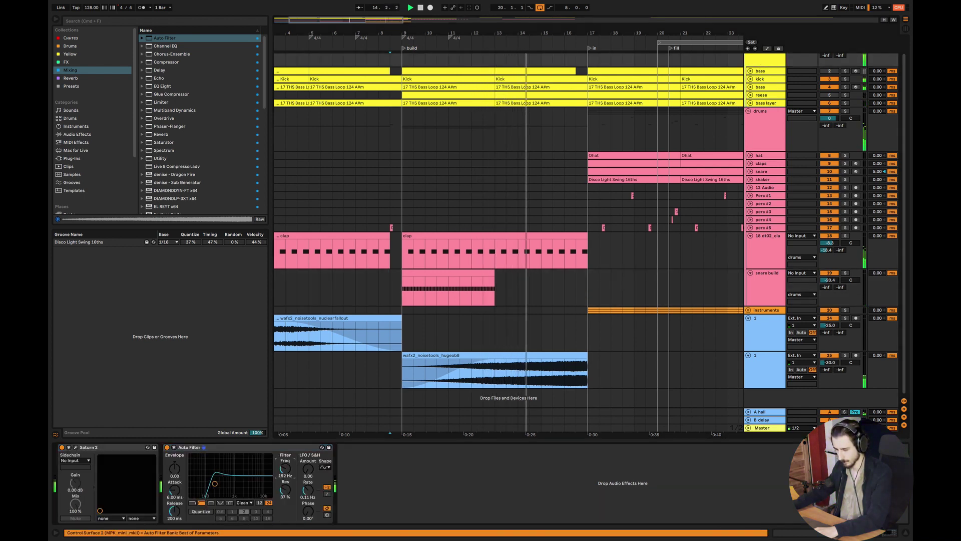
click(379, 156)
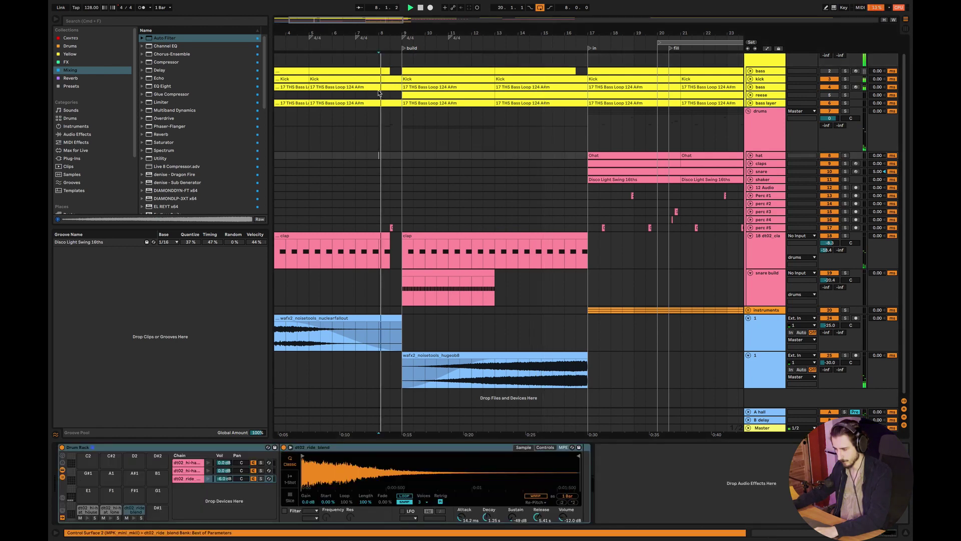
drag(472, 34, 530, 34)
click(764, 59)
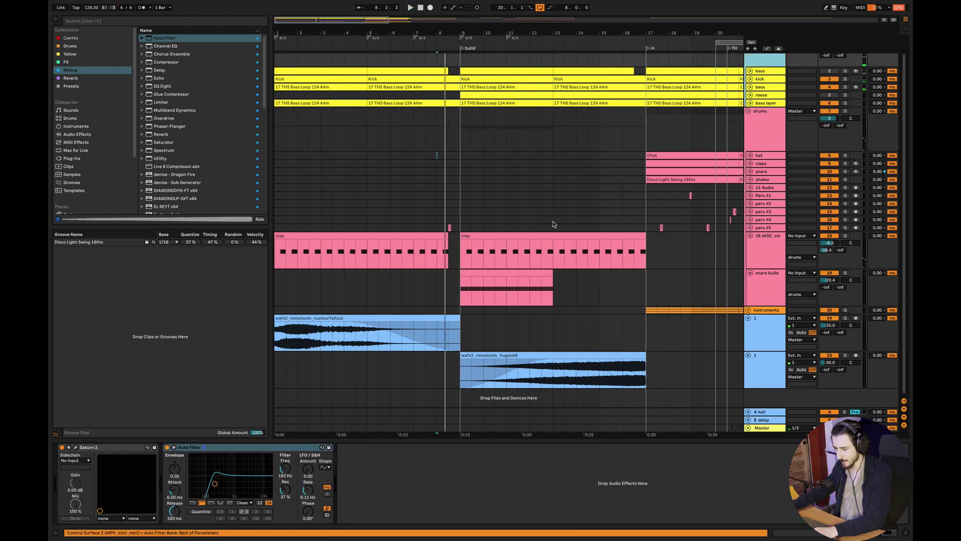
click(181, 447)
key(a)
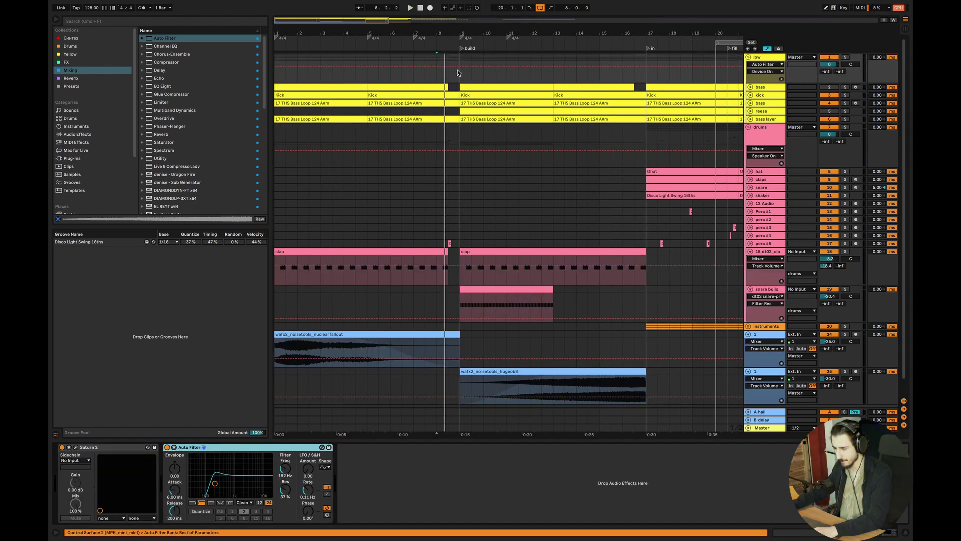
click(457, 73)
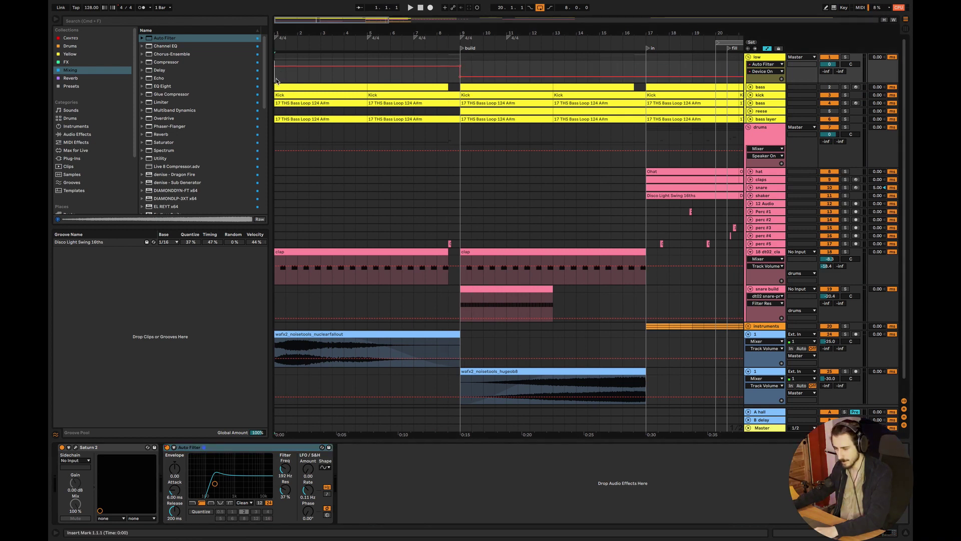
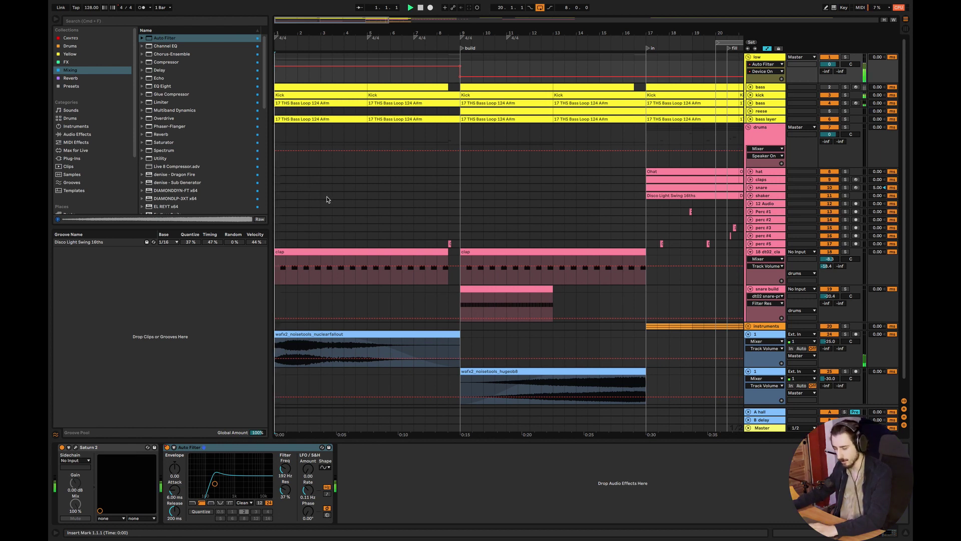
right_click(175, 452)
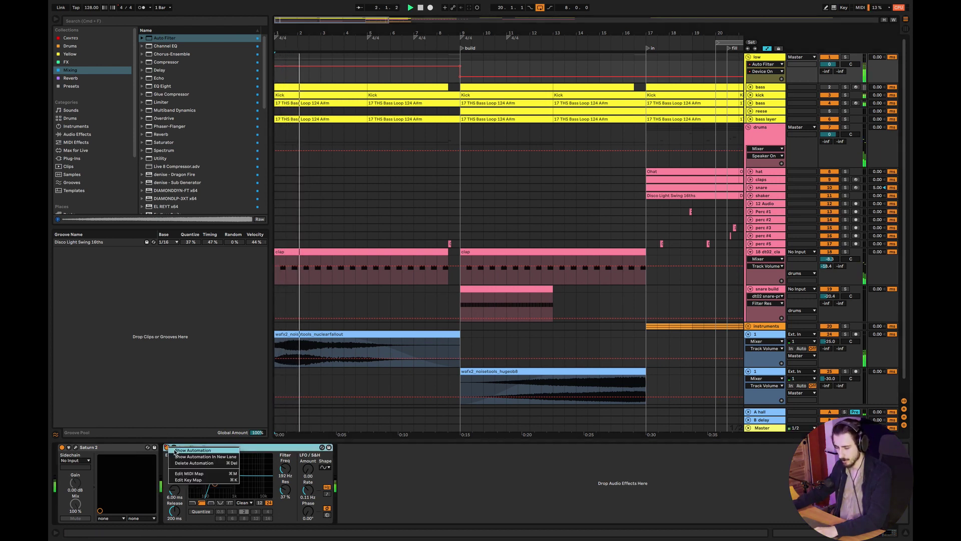
click(175, 451)
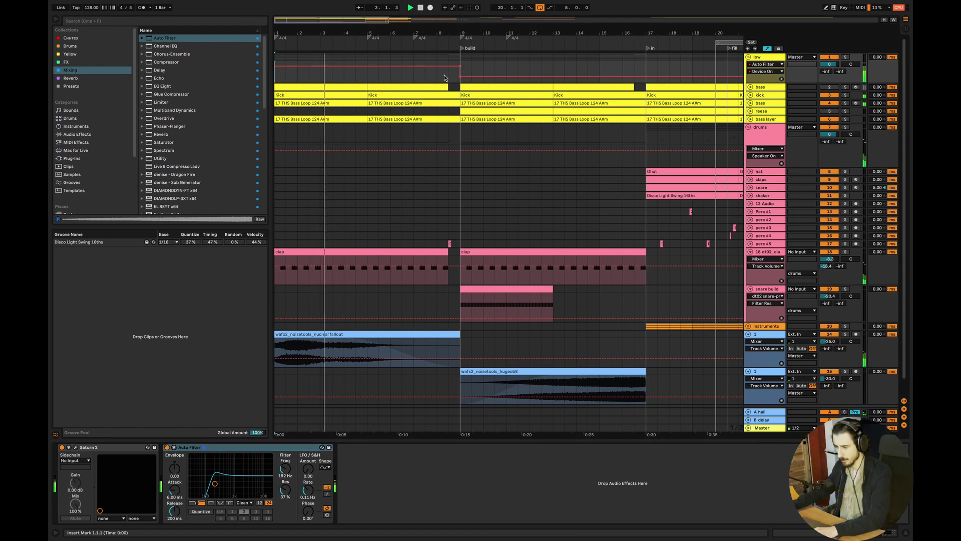
mouse_move(460, 77)
mouse_down()
mouse_move(460, 66)
mouse_move(448, 76)
mouse_up()
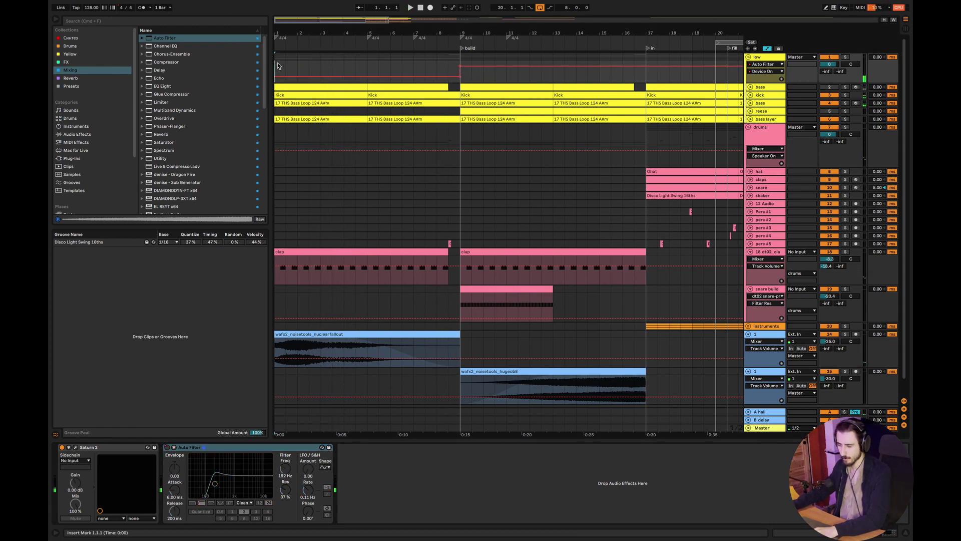
key(space)
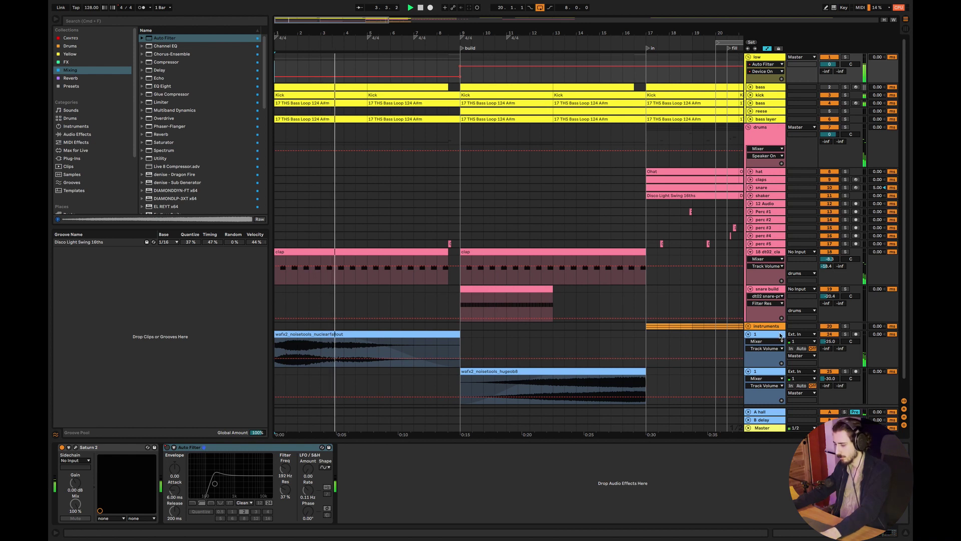
Group the two wafx2_noisetools tracks while the intro plays into the build.
click(761, 373)
key(super+g)
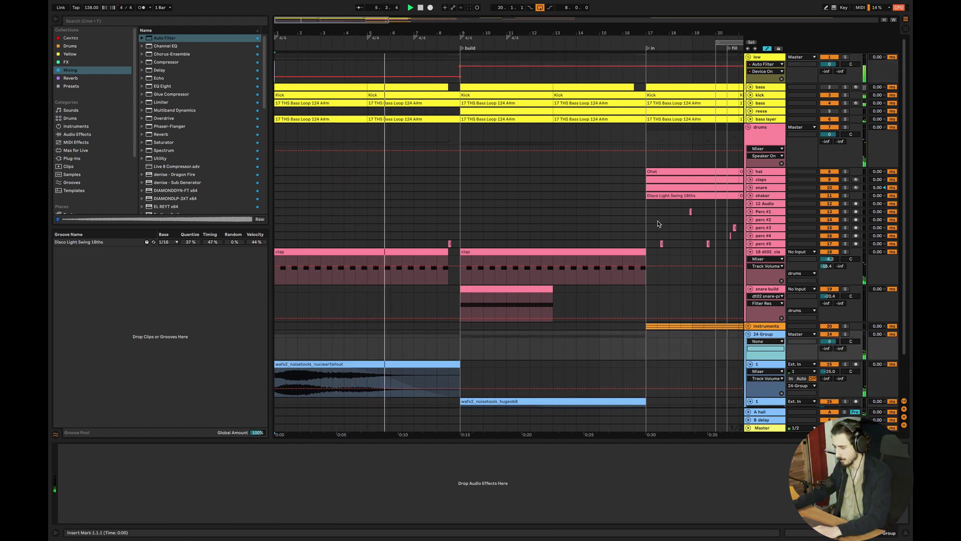
drag(521, 33, 493, 30)
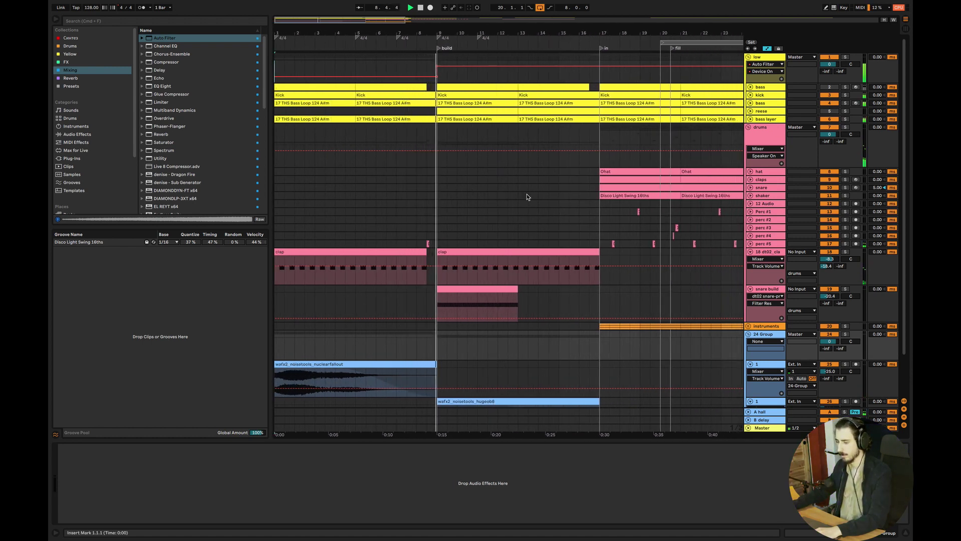
drag(581, 31, 595, 37)
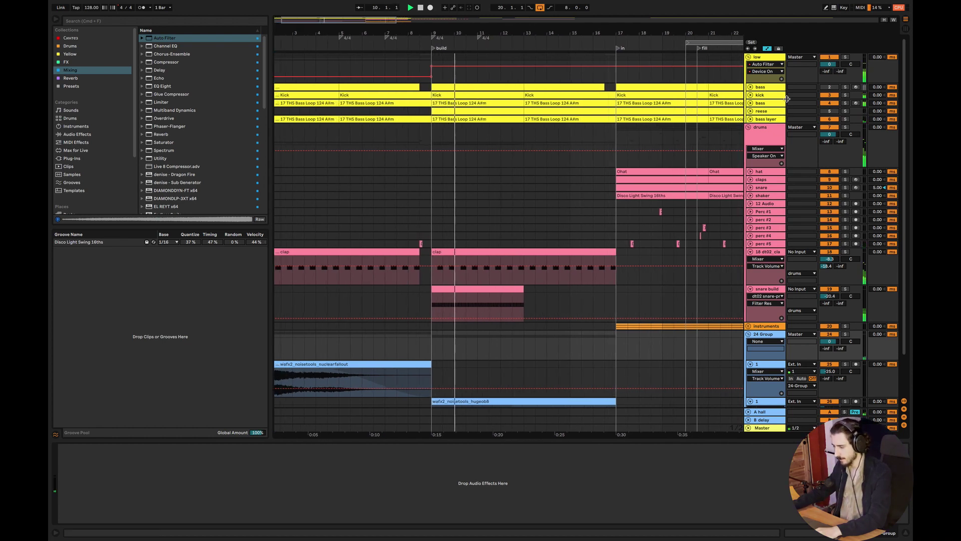
Rename the noise track group fx, colour it dark blue and apply that colour to its tracks and clips.
click(749, 56)
click(749, 65)
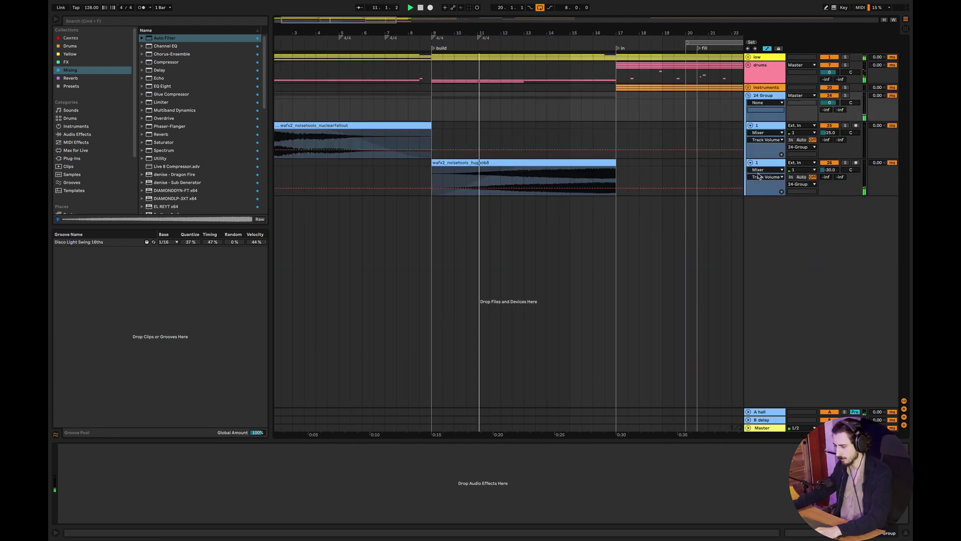
right_click(769, 99)
click(833, 240)
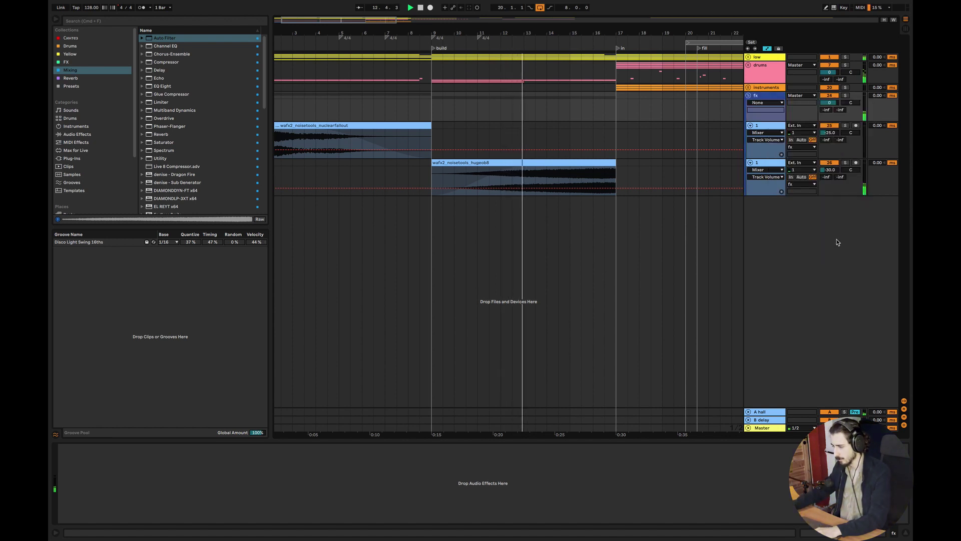
click(759, 99)
right_click(759, 99)
click(785, 251)
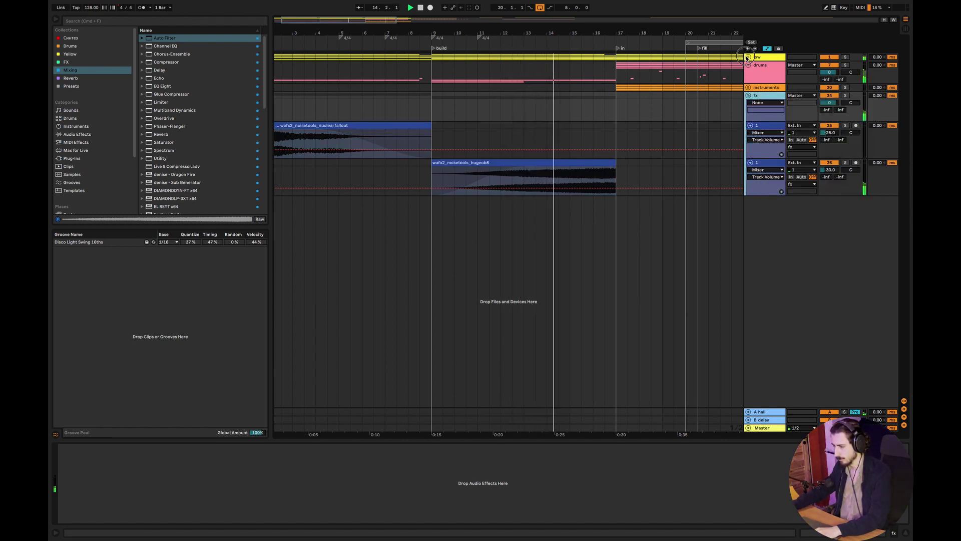
Automate the bass track's Auto Filter frequency to rise from bar 9 to beat 3 of bar 16 and fall back by bar 17.
click(748, 57)
click(436, 132)
key(space)
key(space)
click(760, 103)
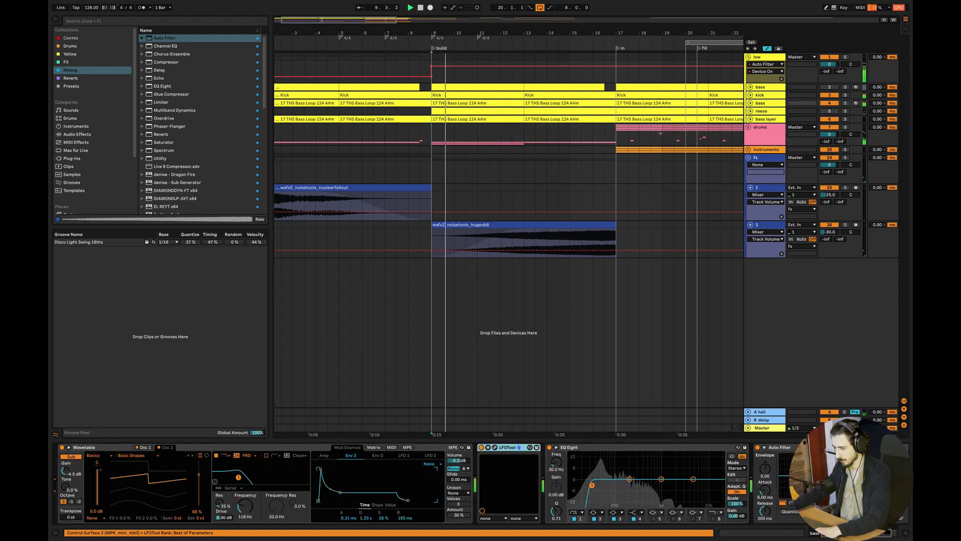
key(a)
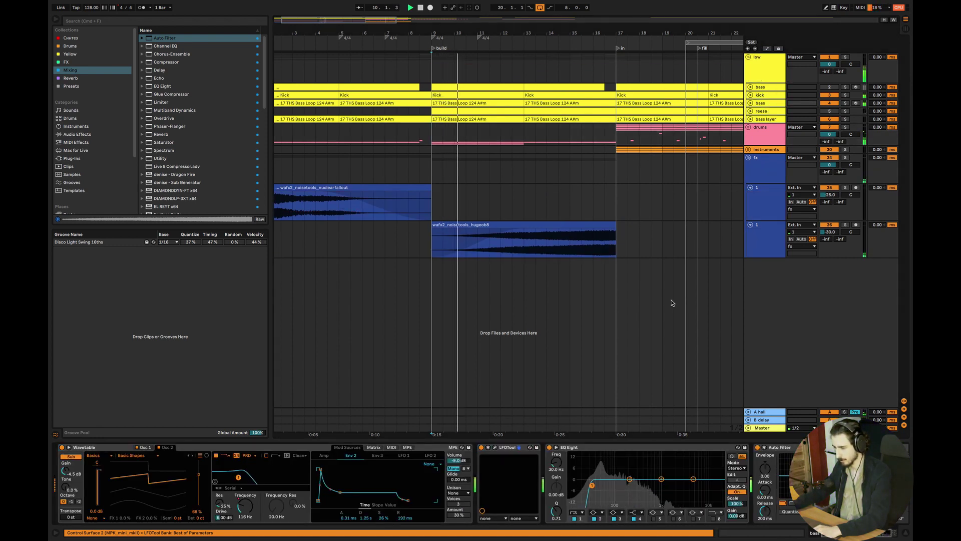
click(751, 104)
key(a)
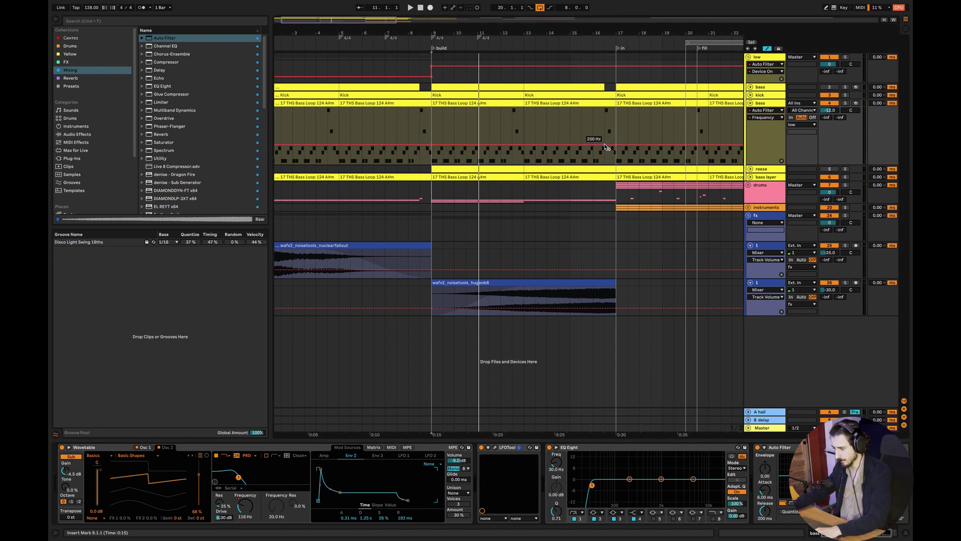
click(582, 120)
key(space)
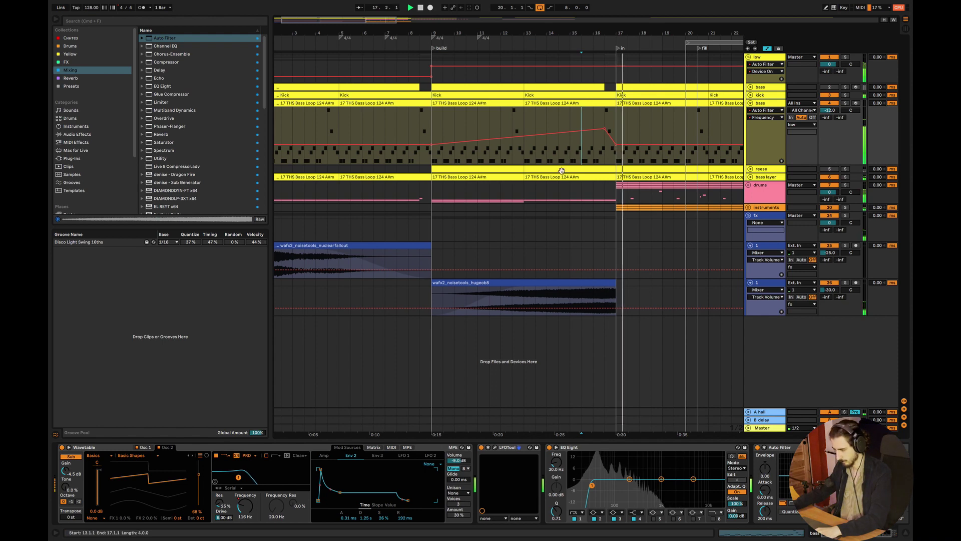
Play the build from bar 13 and automate the low group's Auto Filter to switch off at bar 17.
click(524, 207)
key(space)
key(space)
drag(620, 66, 617, 77)
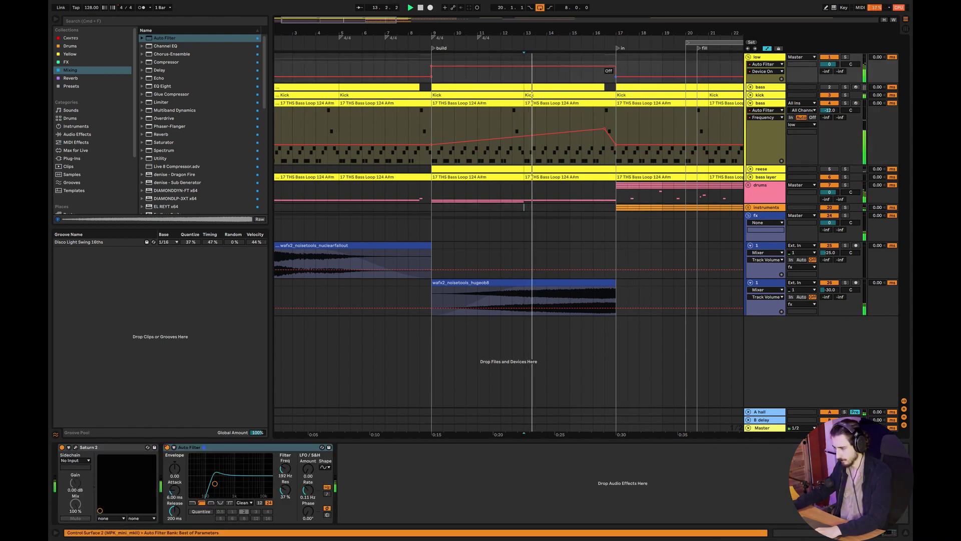
Delete everything from bar 25 onward in the low, drums and instruments groups.
drag(392, 24, 448, 21)
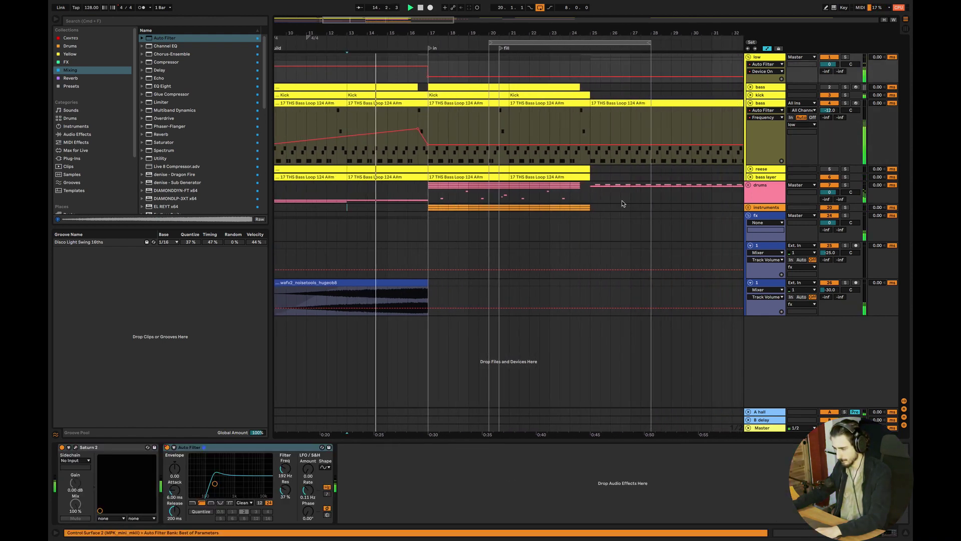
click(592, 208)
drag(592, 208, 833, 59)
key(Delete)
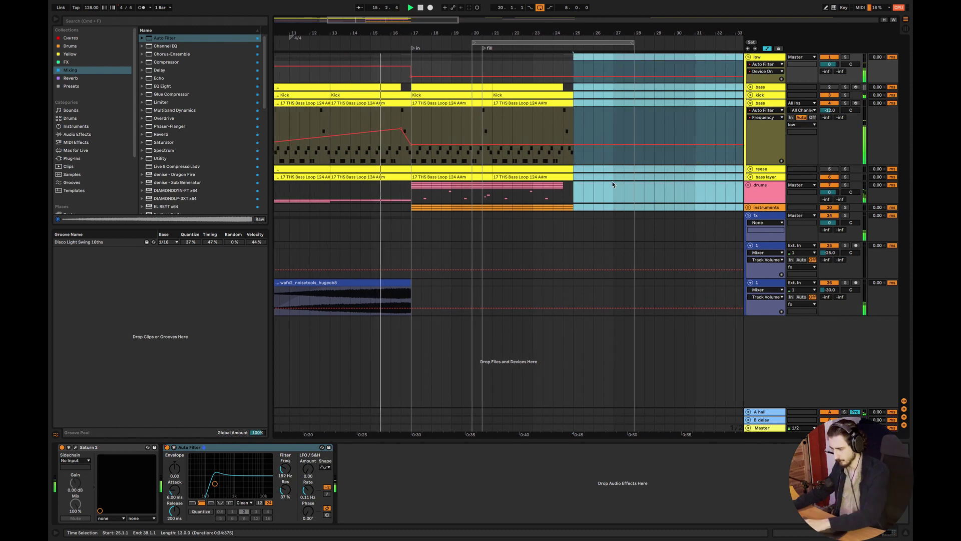
Shift the low, drums and instruments clips in bars 17 to 25 half a bar later and play from bar 8.
drag(573, 210, 423, 89)
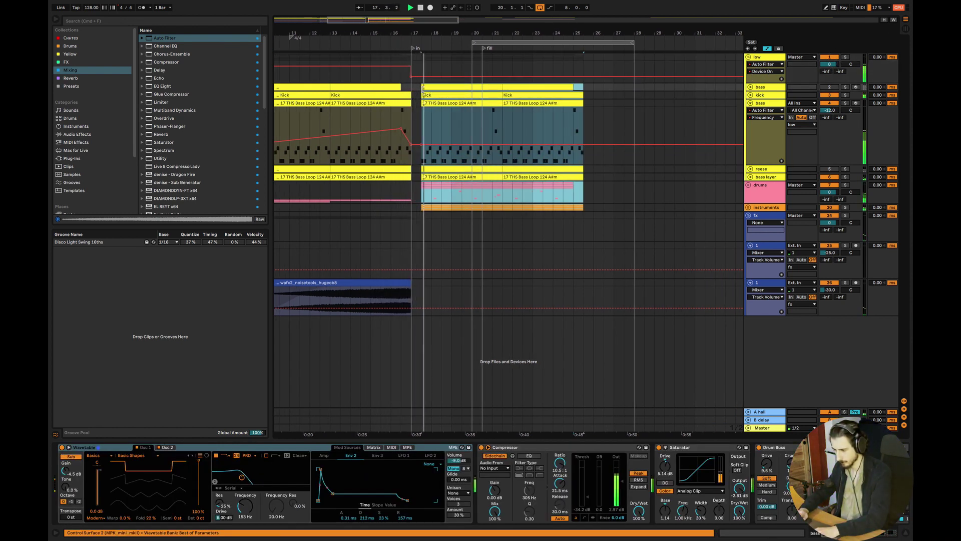
drag(456, 33, 610, 42)
click(307, 193)
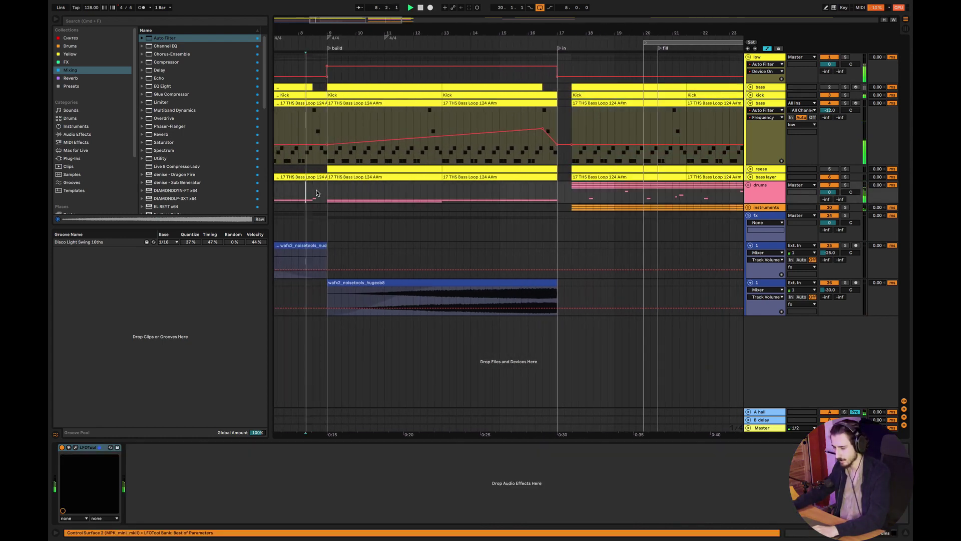
Insert a new MIDI track below the lead 2 track in the instruments group.
click(748, 57)
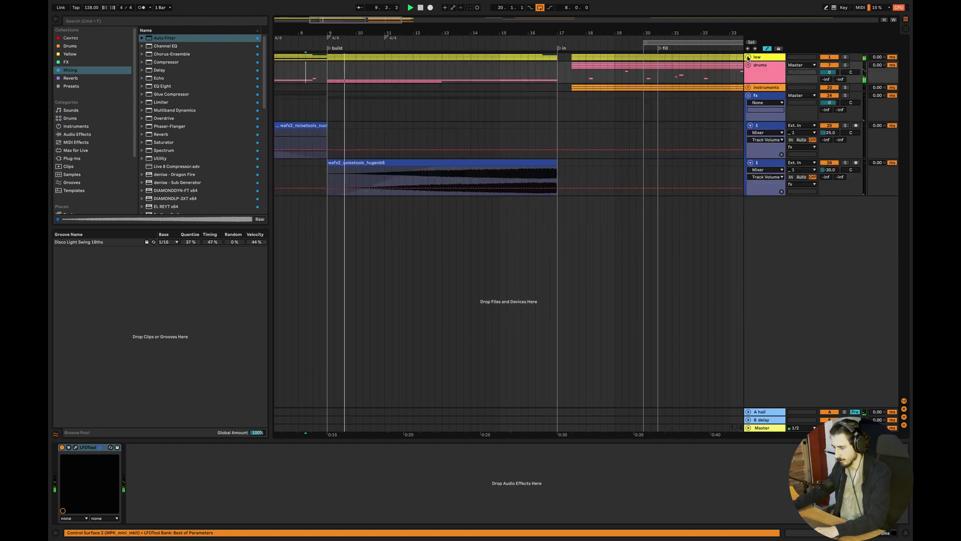
click(748, 87)
right_click(761, 133)
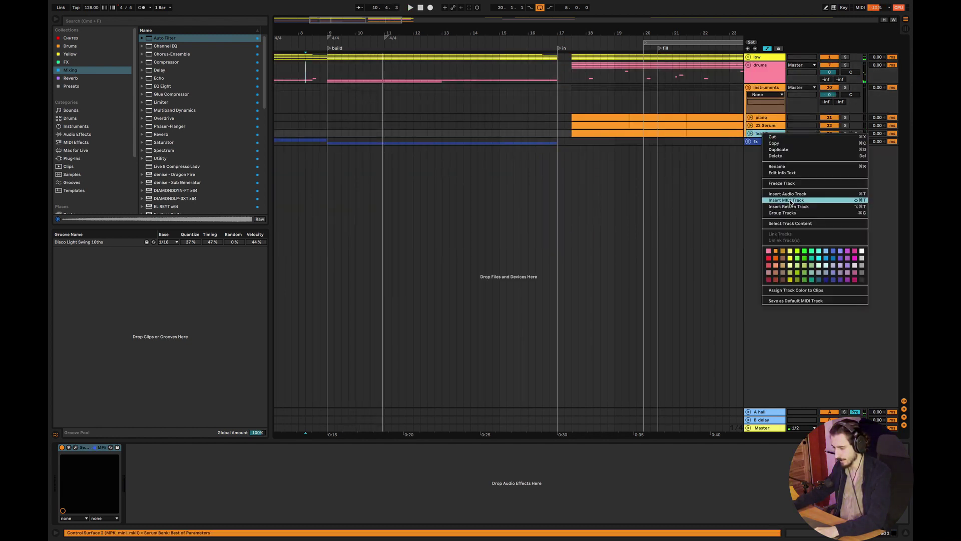
Load the Cruiser Strings preset from the Instrument Rack's Strings presets onto the new MIDI track.
click(85, 38)
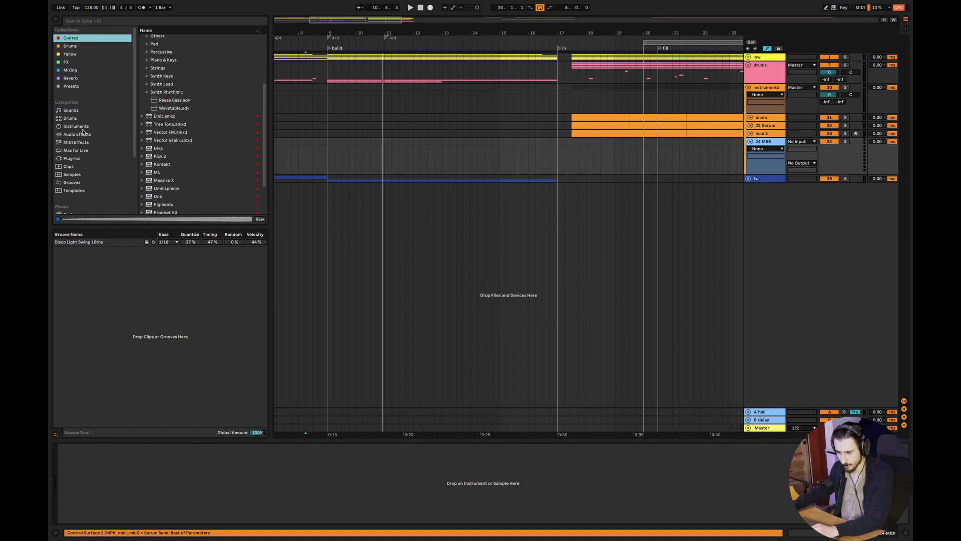
click(91, 127)
click(142, 119)
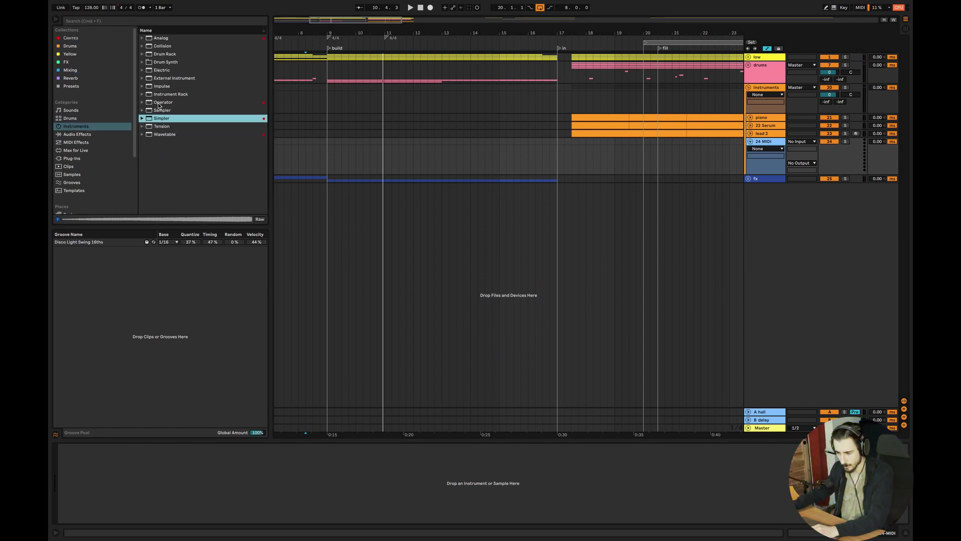
click(170, 20)
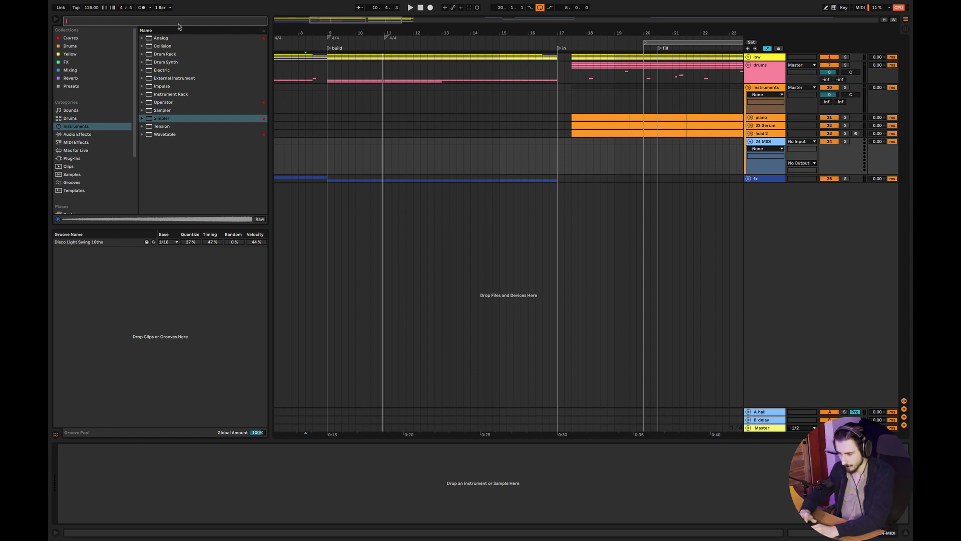
click(141, 94)
key(Right)
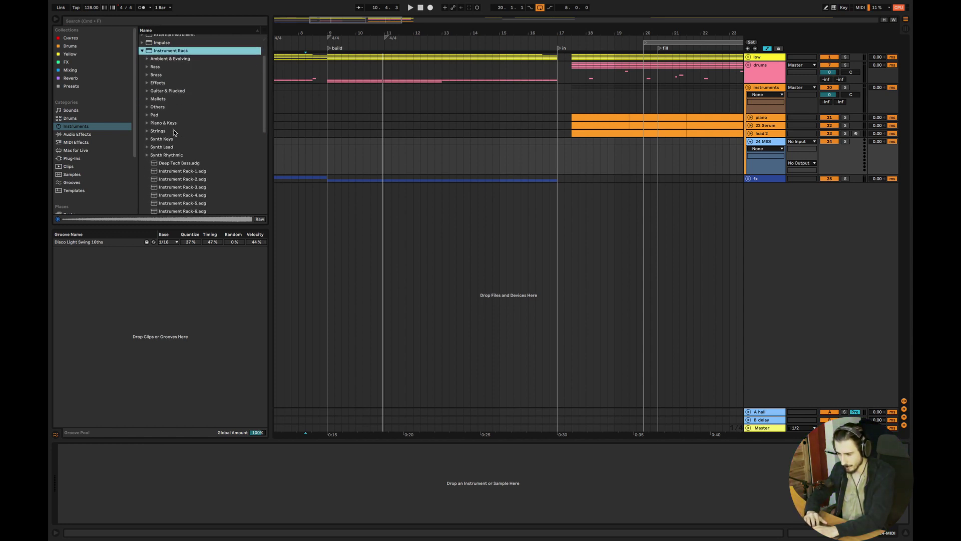
click(148, 130)
key(Right)
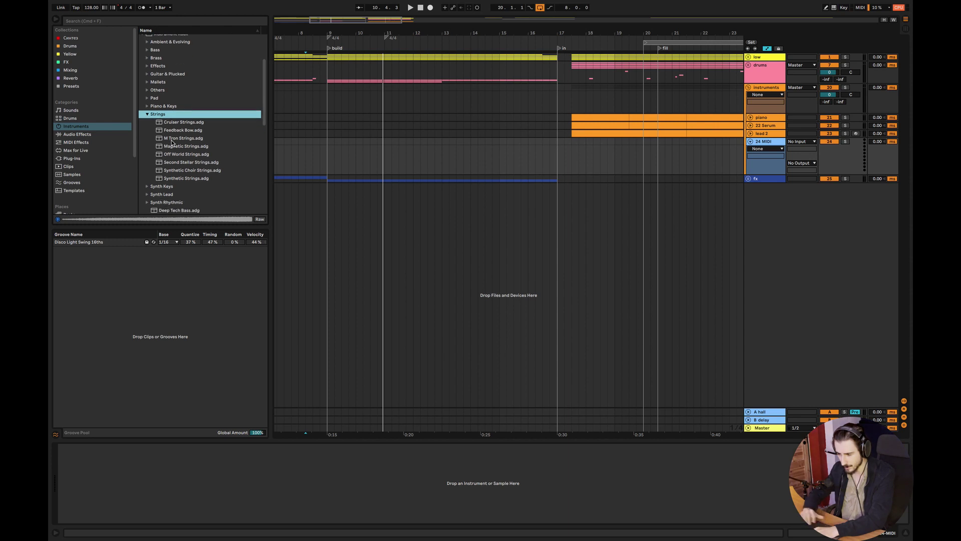
click(204, 123)
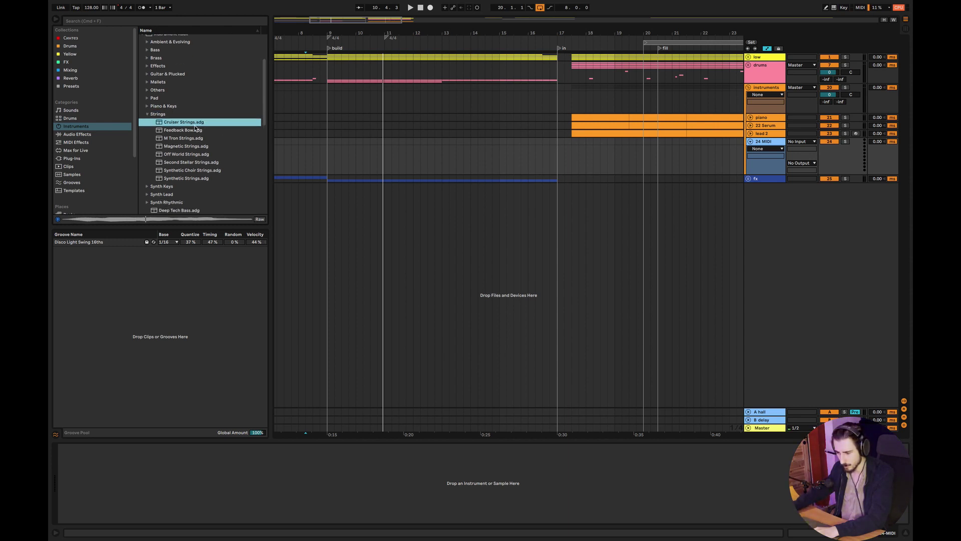
click(190, 145)
click(186, 124)
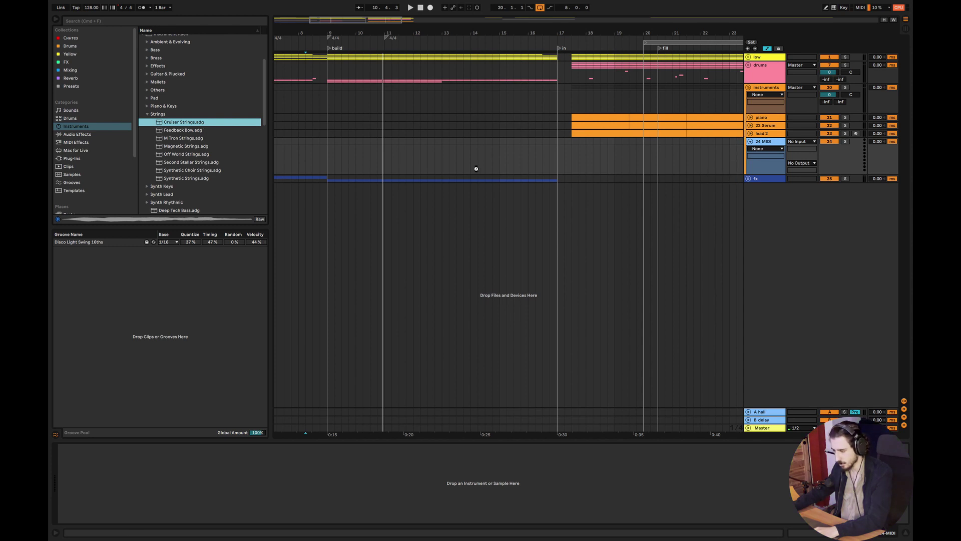
key(Return)
Create an eight-bar MIDI clip from bar 9 to bar 17 on the Cruiser Strings track and choose a fixed 1/8 grid.
drag(555, 155, 326, 145)
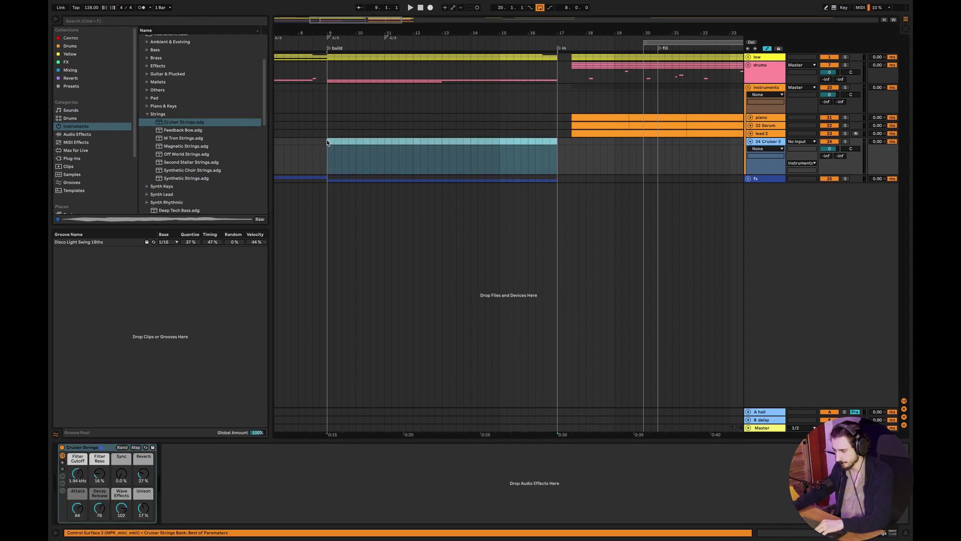
key(super+shift+m)
right_click(259, 360)
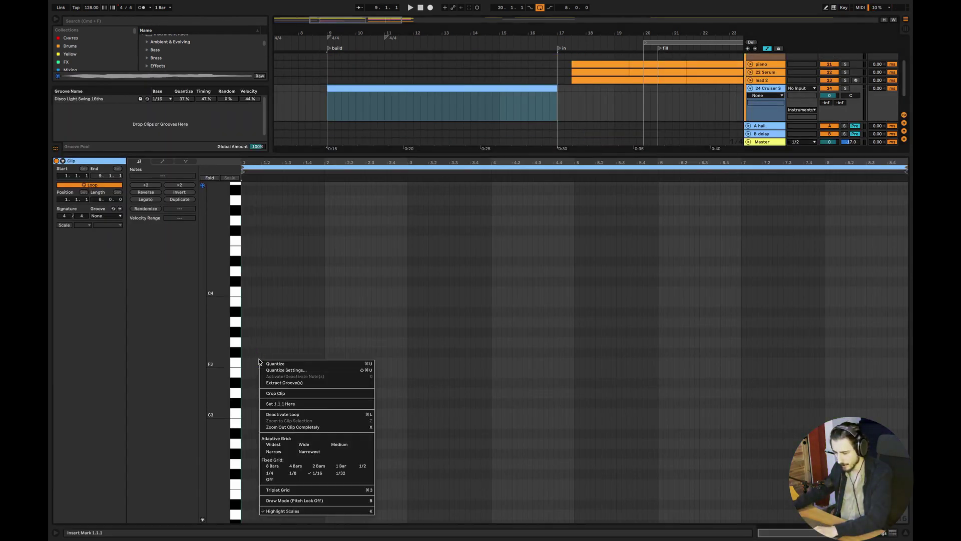
click(295, 472)
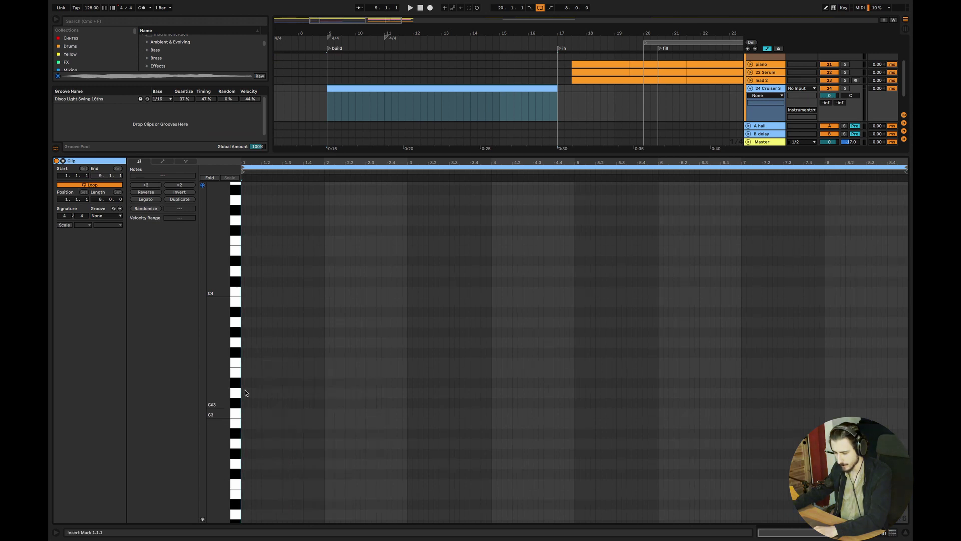
Draw an F3 note spanning the whole eight-bar clip and raise it two octaves to F5.
double_click(249, 365)
drag(251, 362, 907, 362)
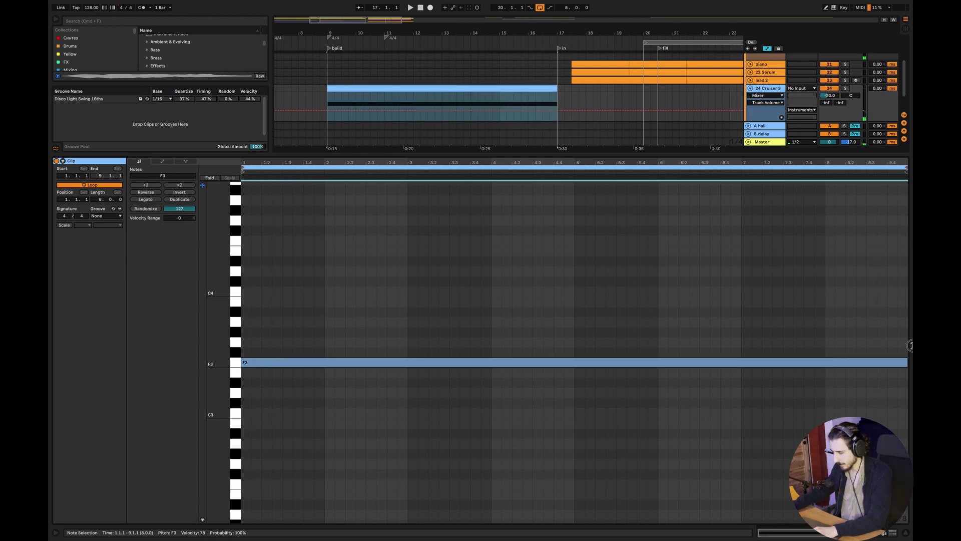
key(shift+Up)
key(shift+Up)
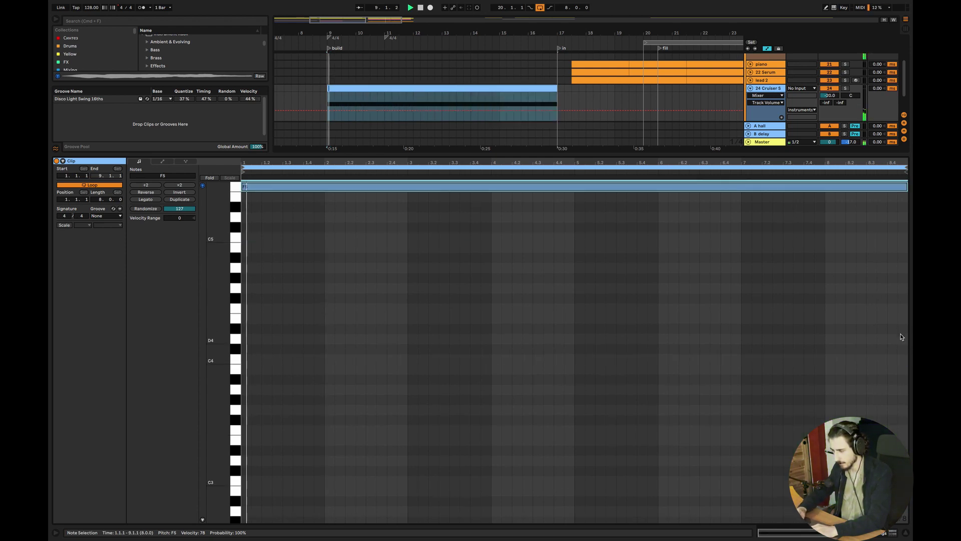
Lower the Cruiser Strings track's volume to -28.3 dB and rename the track drone.
click(906, 533)
click(830, 149)
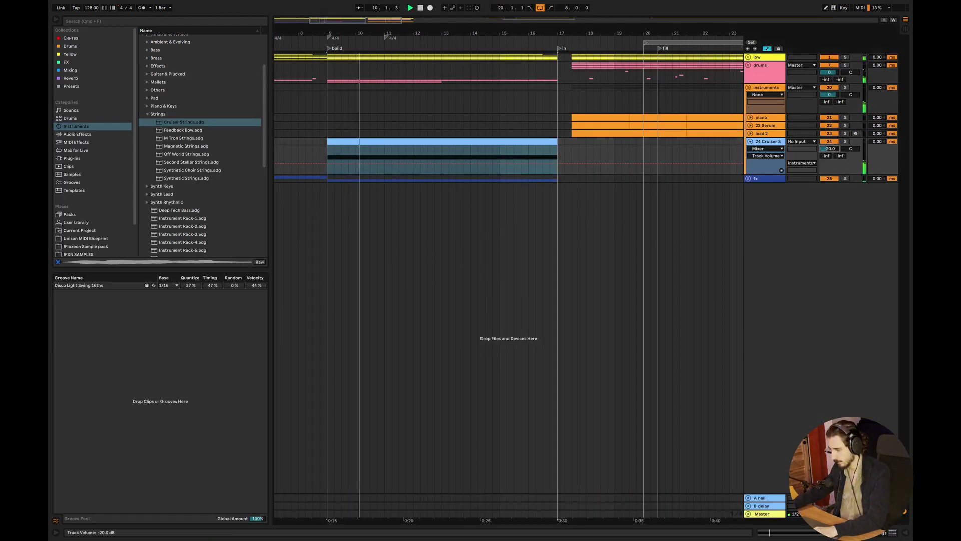
drag(829, 148, 821, 150)
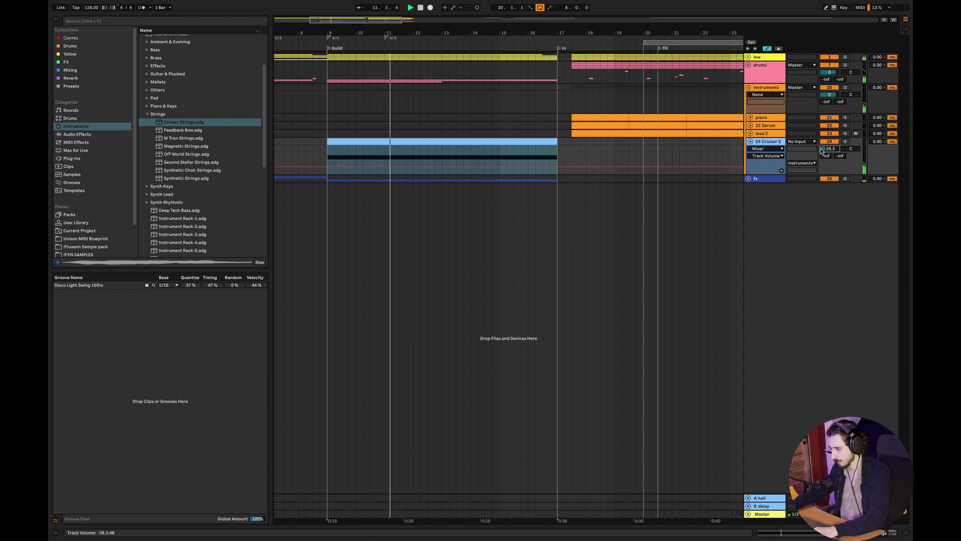
key(ctrl+r)
text(drone)
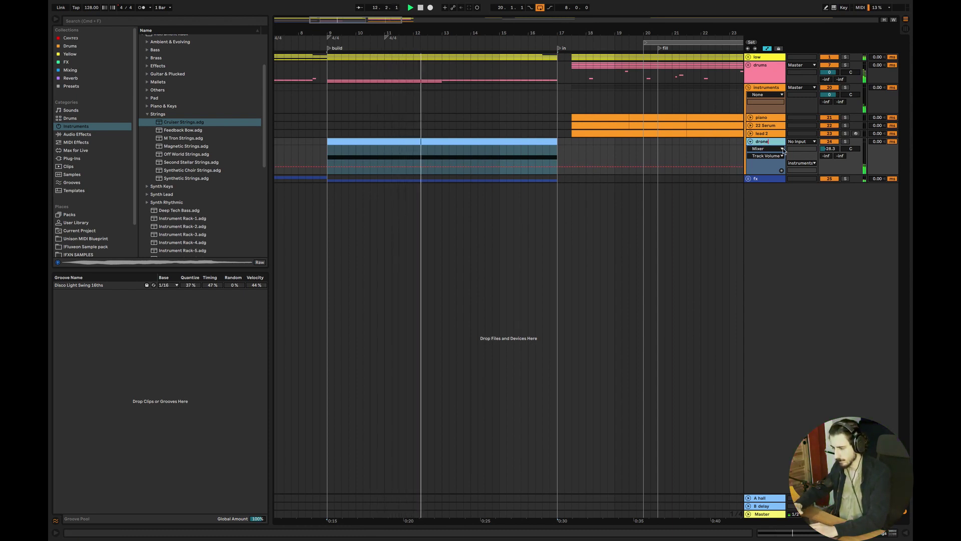
key(Return)
Assign the instruments group's orange colour to its grouped tracks and clips.
click(766, 103)
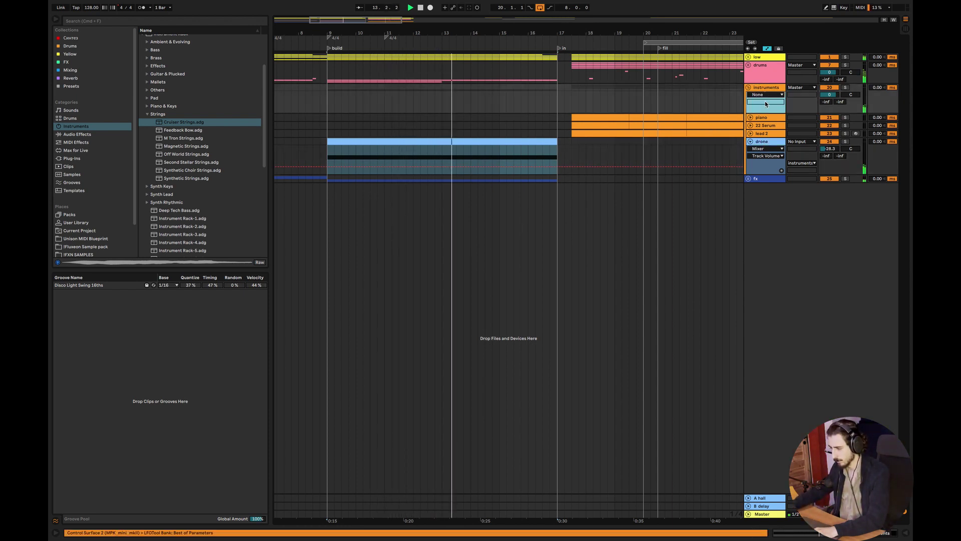
right_click(766, 104)
click(775, 193)
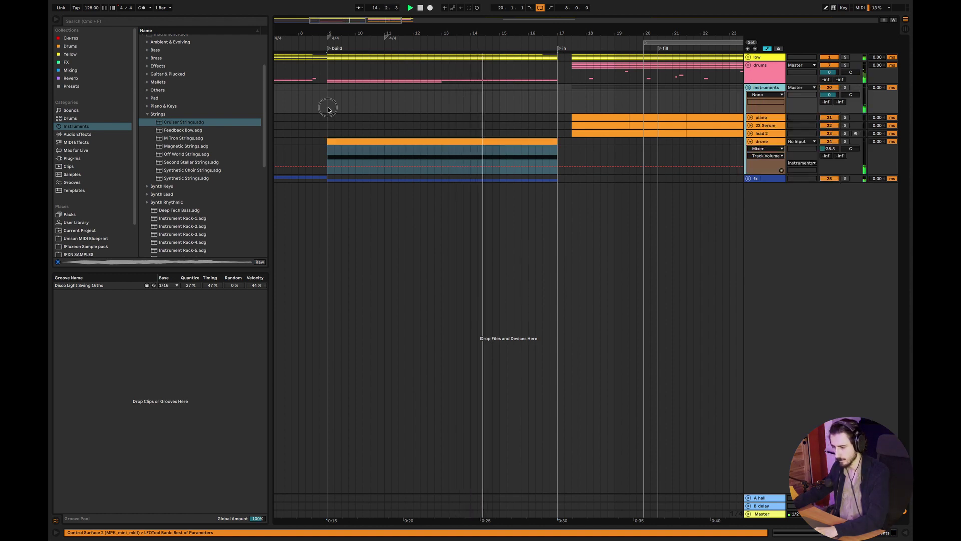
Play from bar 9 and duplicate the snare build clip so that it also fills bars 13 to 17.
click(328, 107)
key(space)
key(space)
click(749, 88)
click(749, 65)
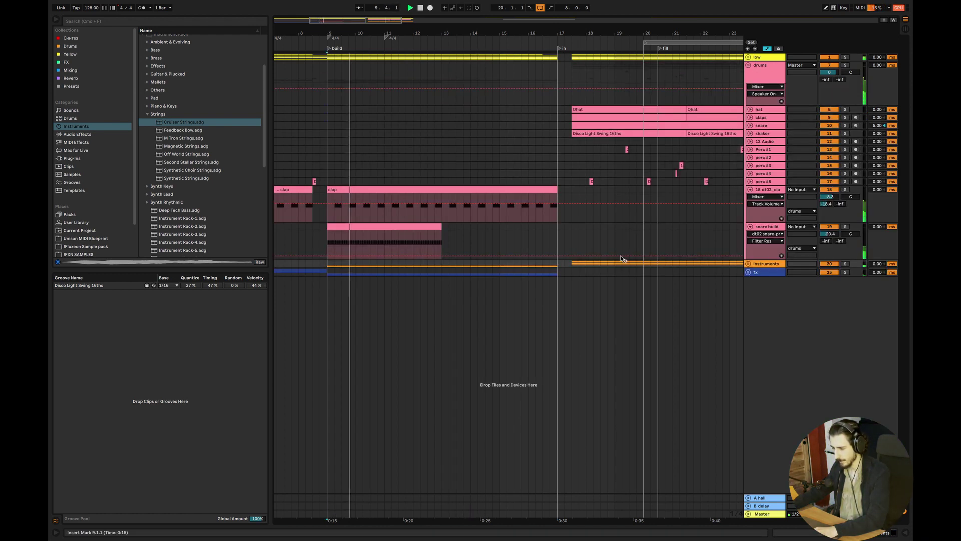
click(771, 230)
key(ctrl+d)
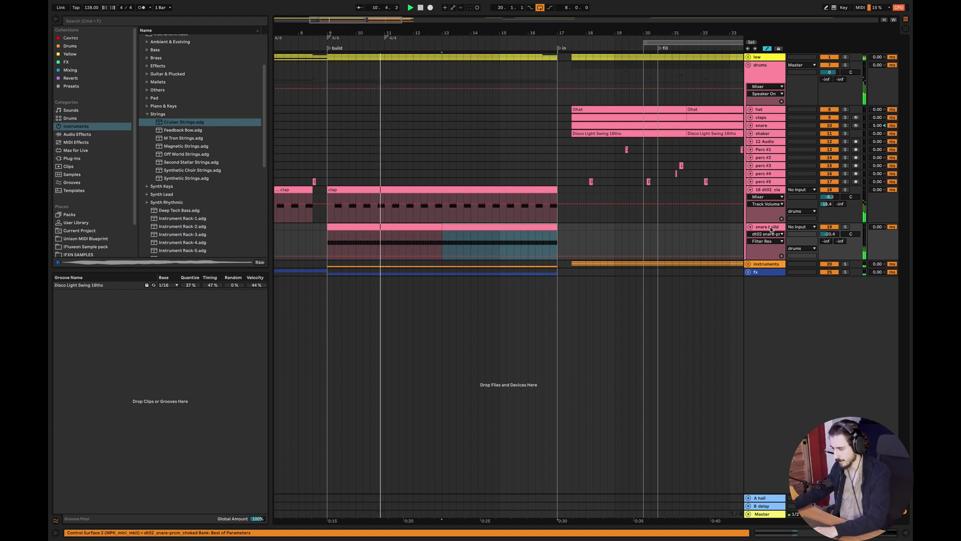
key(space)
Automate the snare build's filter frequency to rise steadily from bar 9 to bar 17 and play the build.
double_click(771, 229)
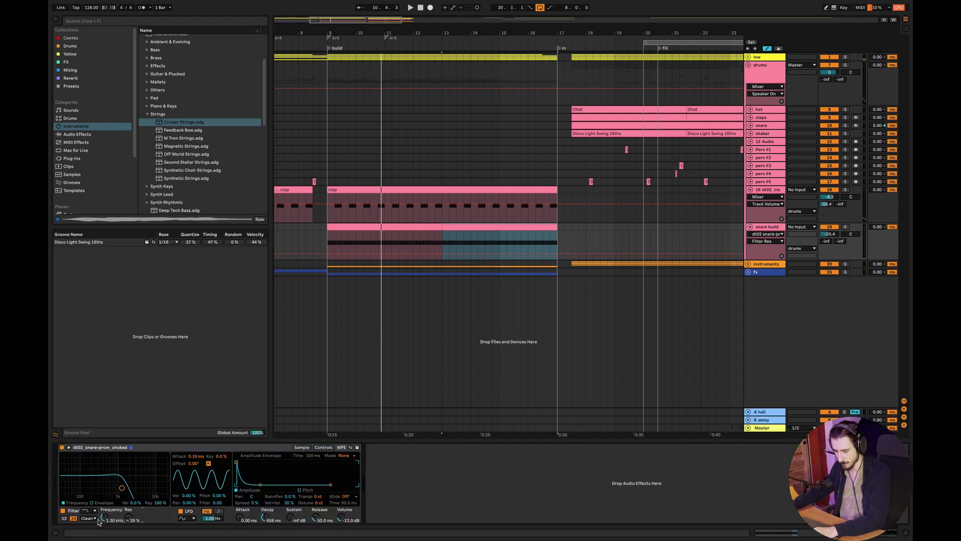
right_click(103, 518)
click(123, 482)
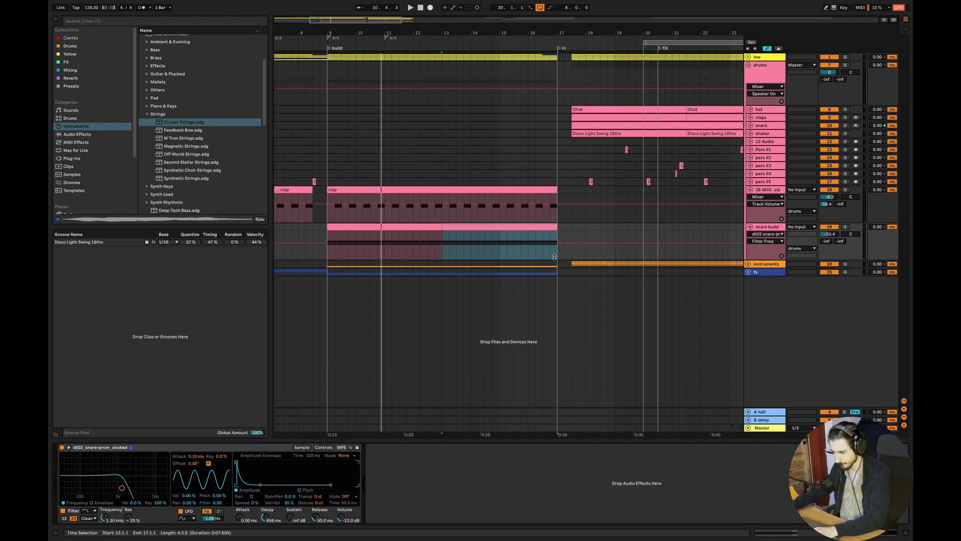
drag(285, 243, 356, 250)
key(space)
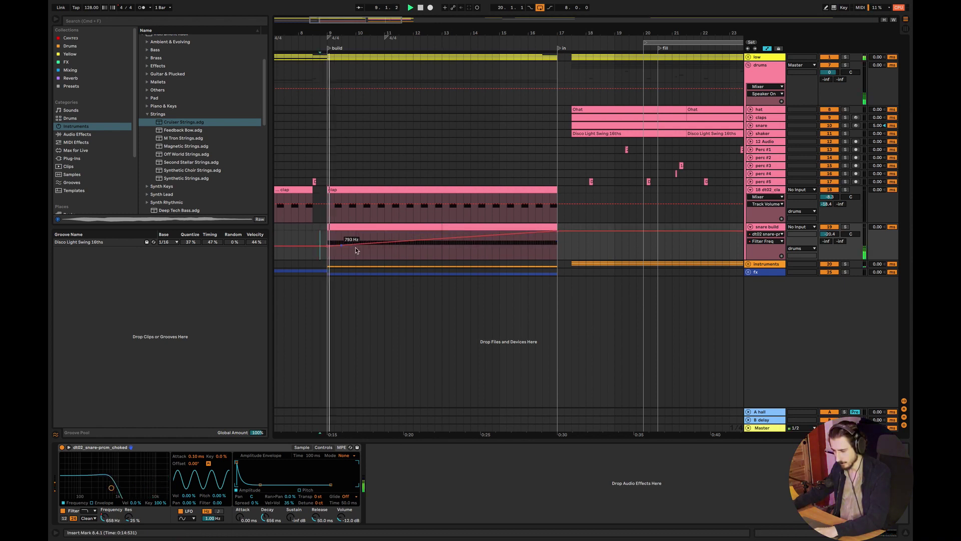
click(307, 234)
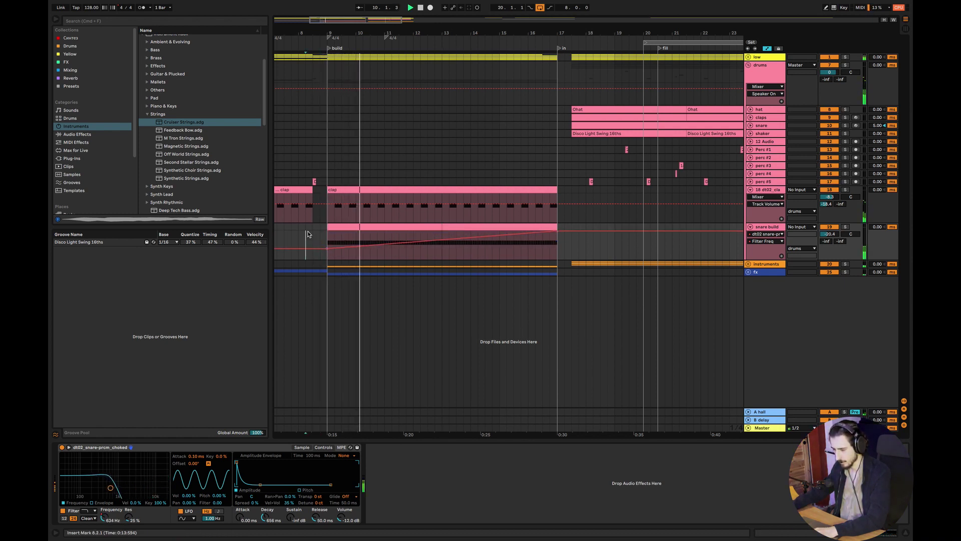
key(space)
key(space)
Fold the clap and snare build tracks, unfold the instruments group and copy the drop's piano clips into bars 9 to 17.
drag(467, 33, 497, 26)
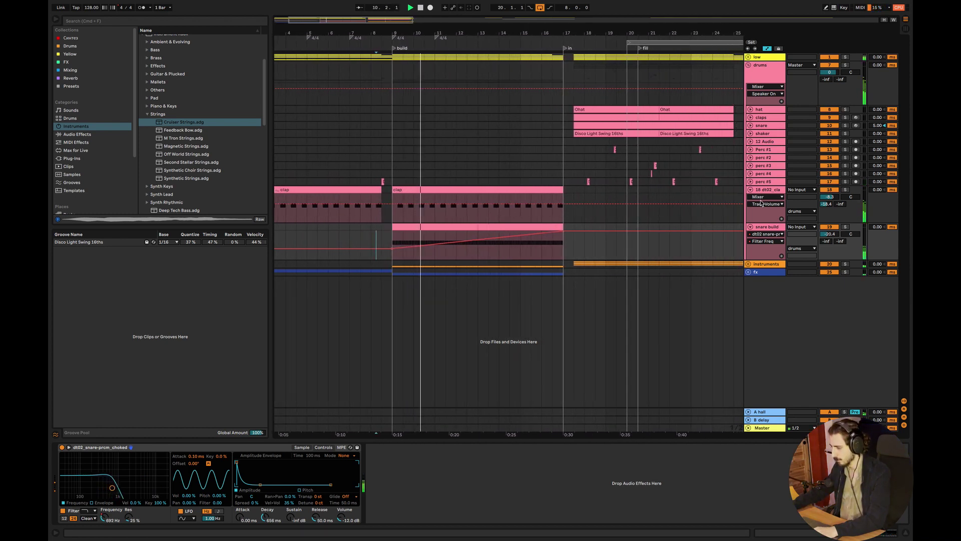
click(758, 190)
click(751, 190)
click(750, 198)
click(750, 206)
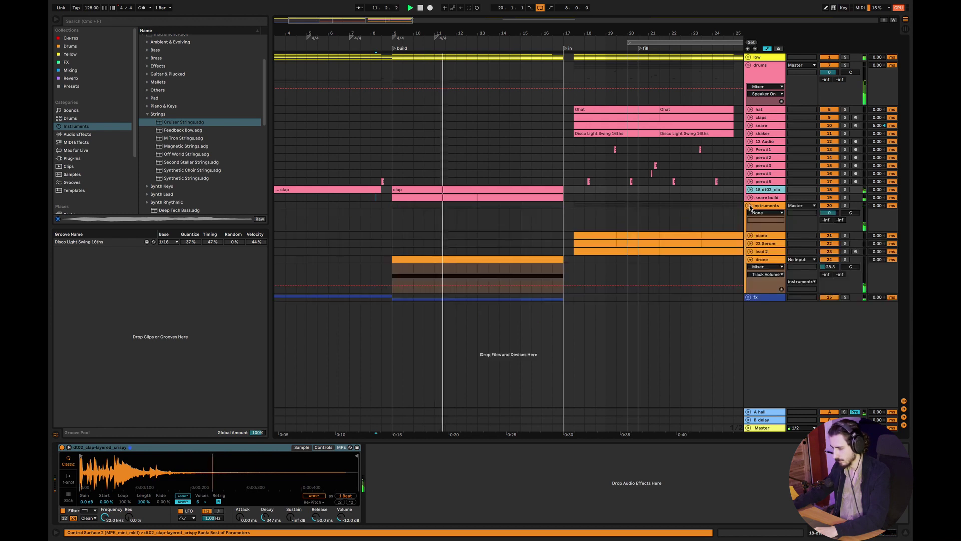
click(596, 233)
drag(595, 233, 415, 234)
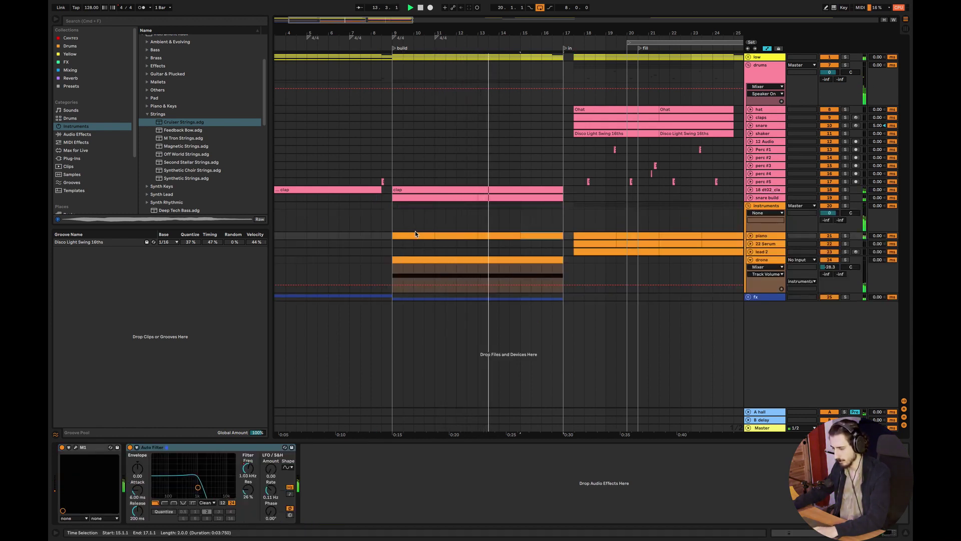
Move the "in" locator half a bar later to the start of the drop clips and turn off the arrangement loop.
click(751, 244)
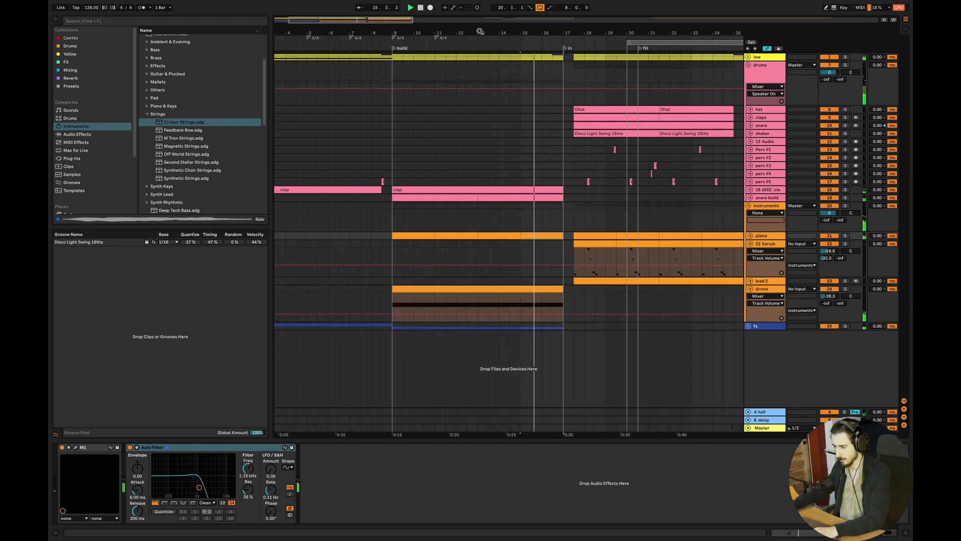
drag(480, 31, 343, 58)
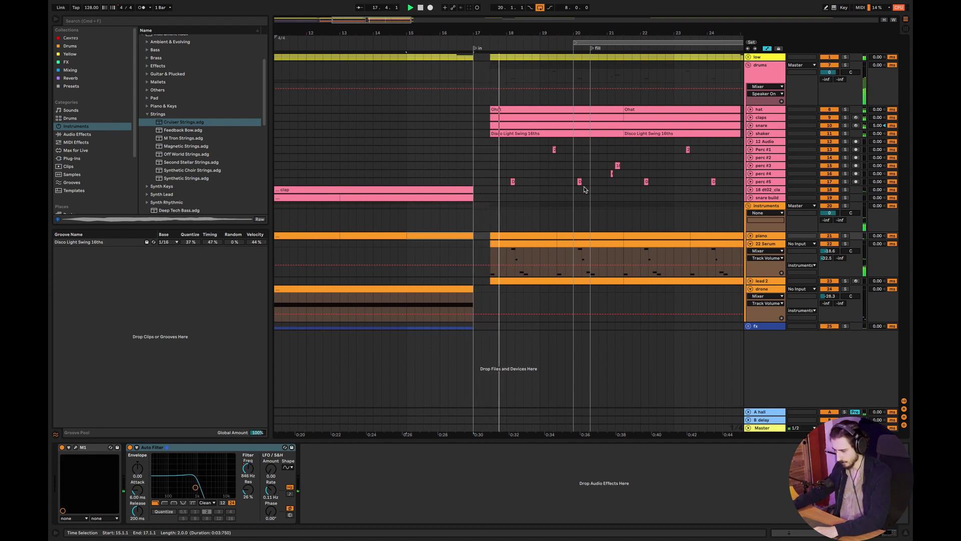
drag(584, 33, 548, 32)
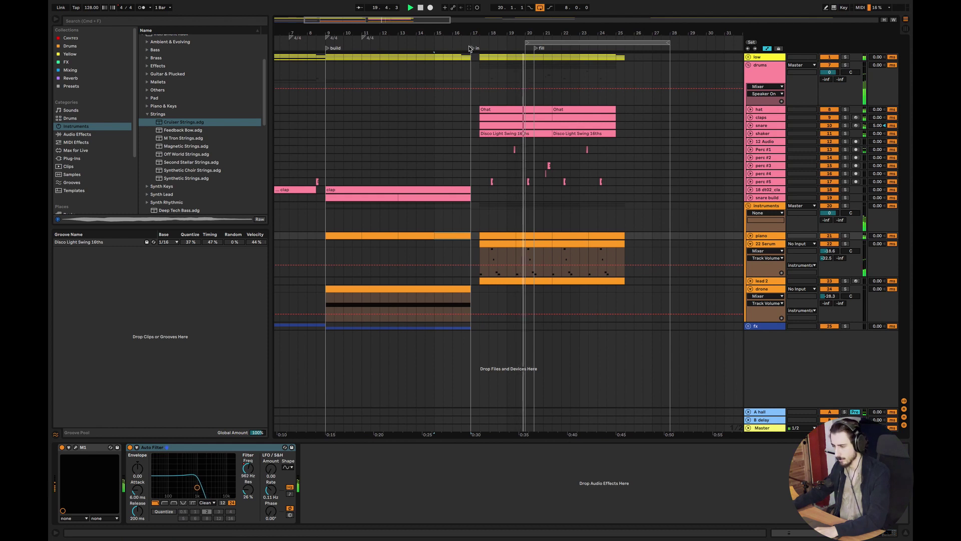
drag(472, 49, 482, 48)
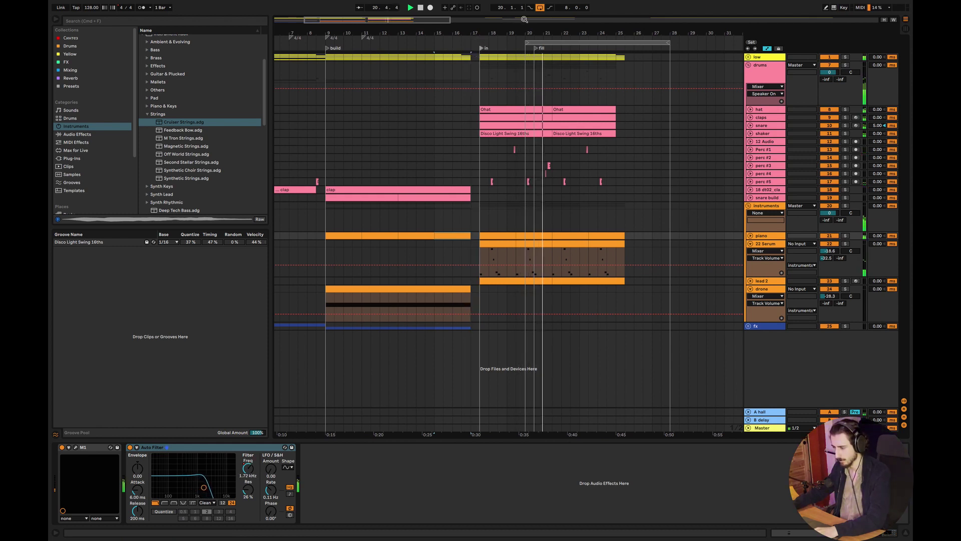
click(540, 8)
Fold the drums and instruments groups and duplicate the eight-bar drop of low, drums and instruments directly after itself.
click(748, 66)
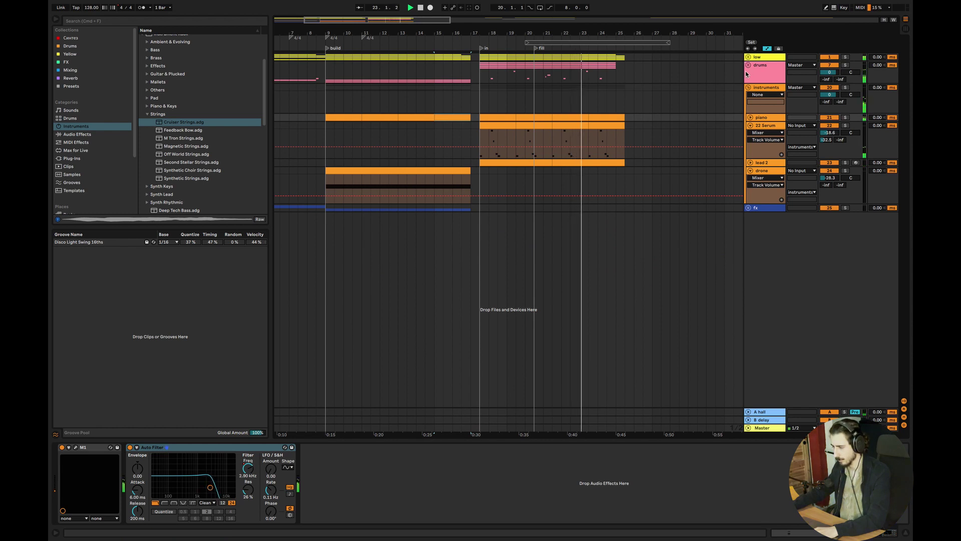
click(749, 87)
drag(625, 90, 478, 56)
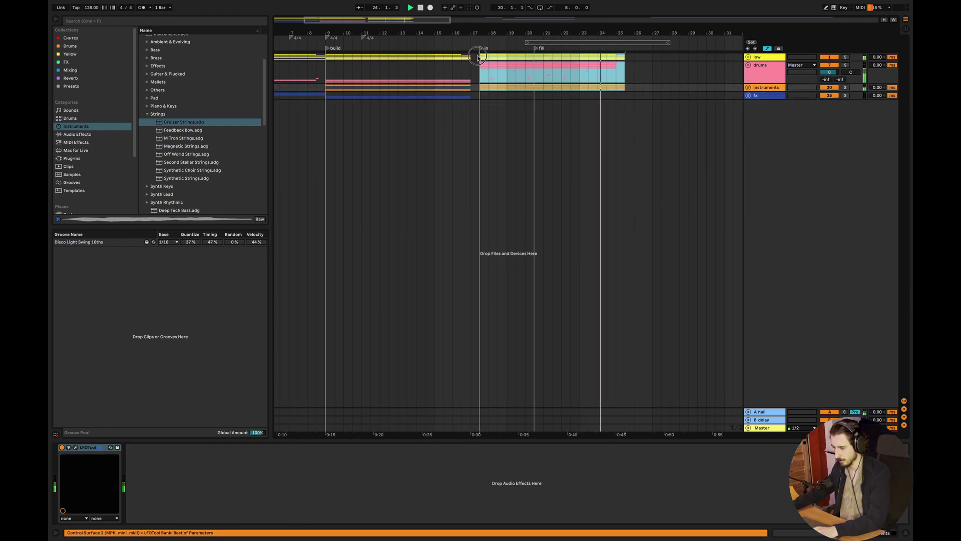
key(ctrl+d)
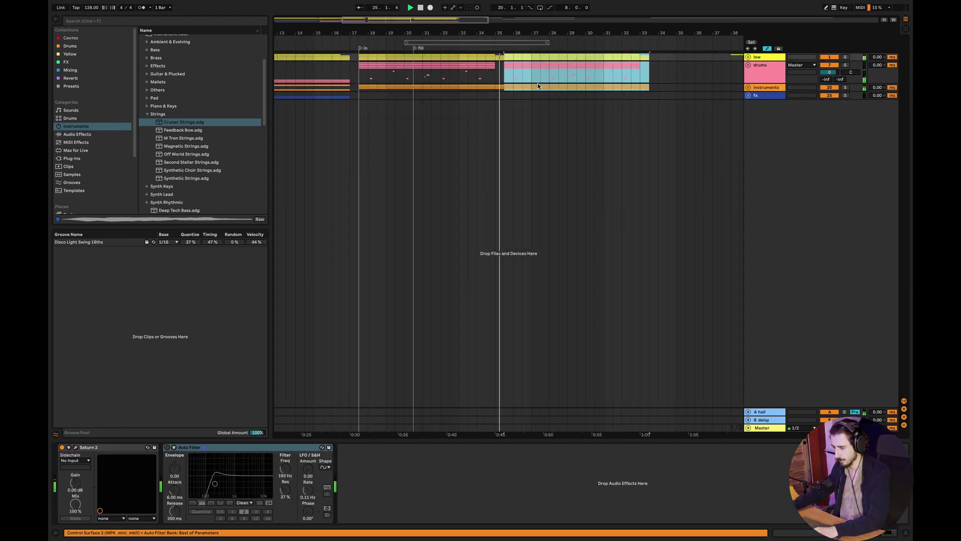
click(495, 87)
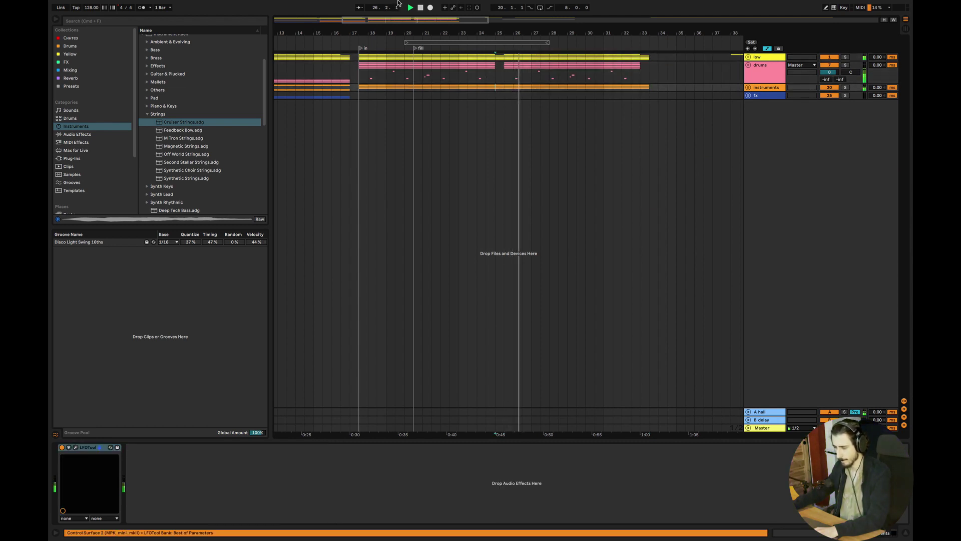
click(351, 72)
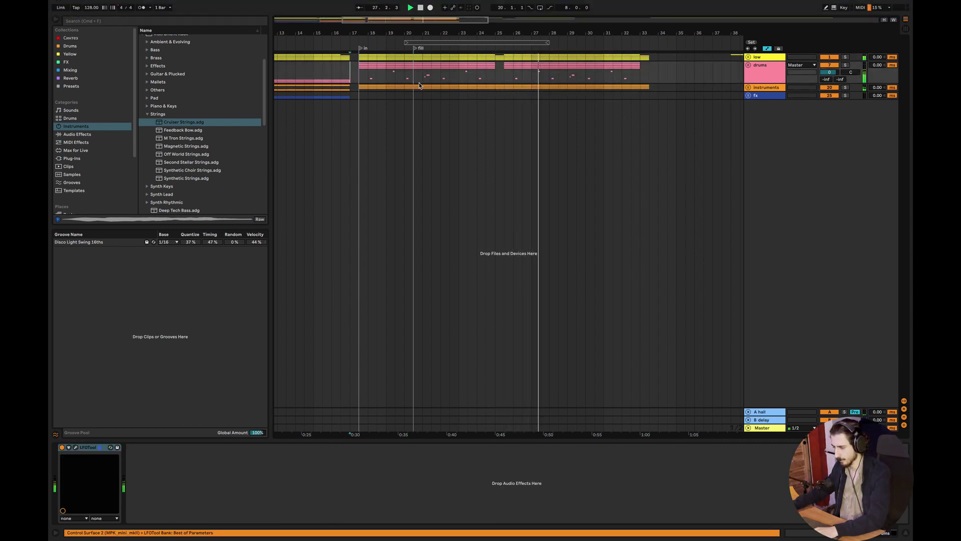
Play the transition from the end of the build at bar 17 into the extended drop and check how it flows.
drag(470, 34, 466, 10)
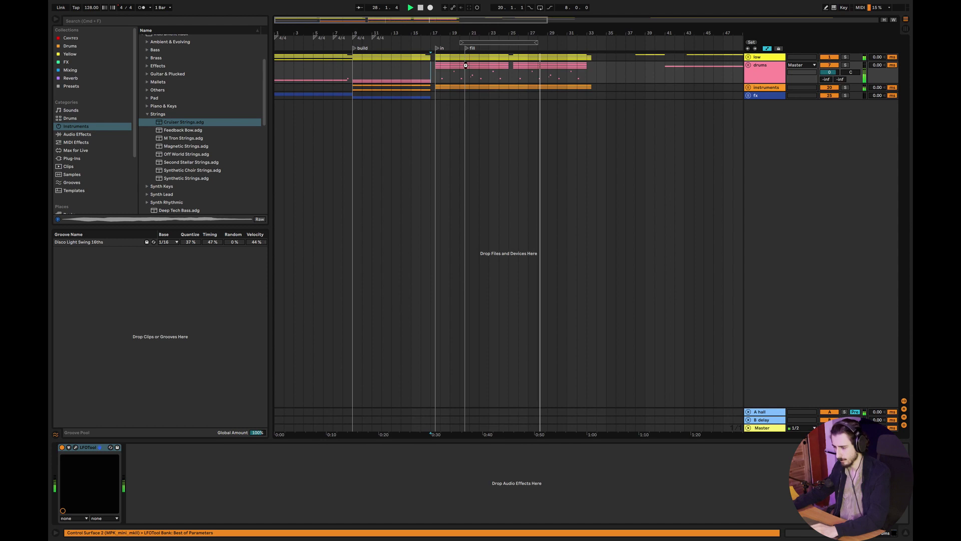
click(437, 80)
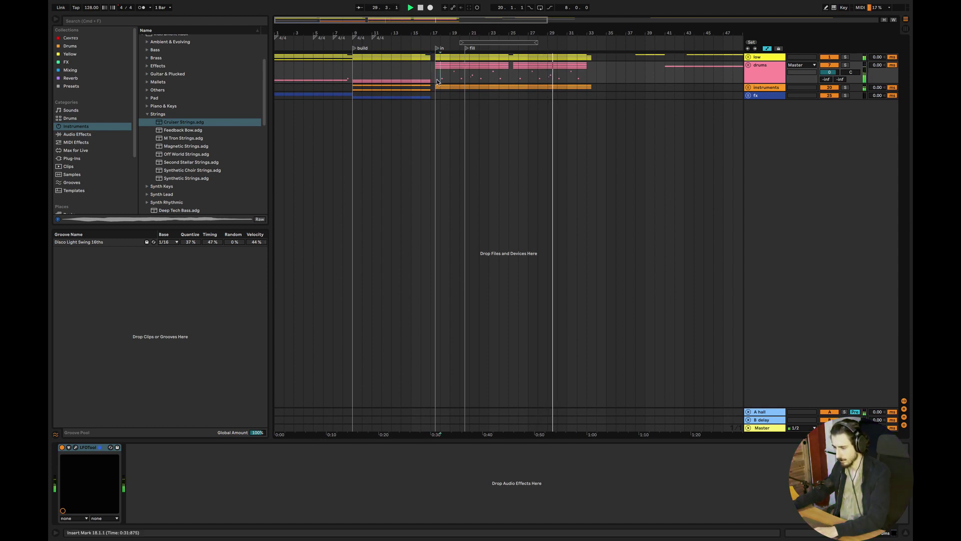
click(429, 74)
key(space)
key(space)
mouse_move(422, 24)
mouse_down()
mouse_move(421, 57)
mouse_move(422, 30)
mouse_move(533, 43)
mouse_move(535, 14)
mouse_up()
drag(639, 34, 642, 20)
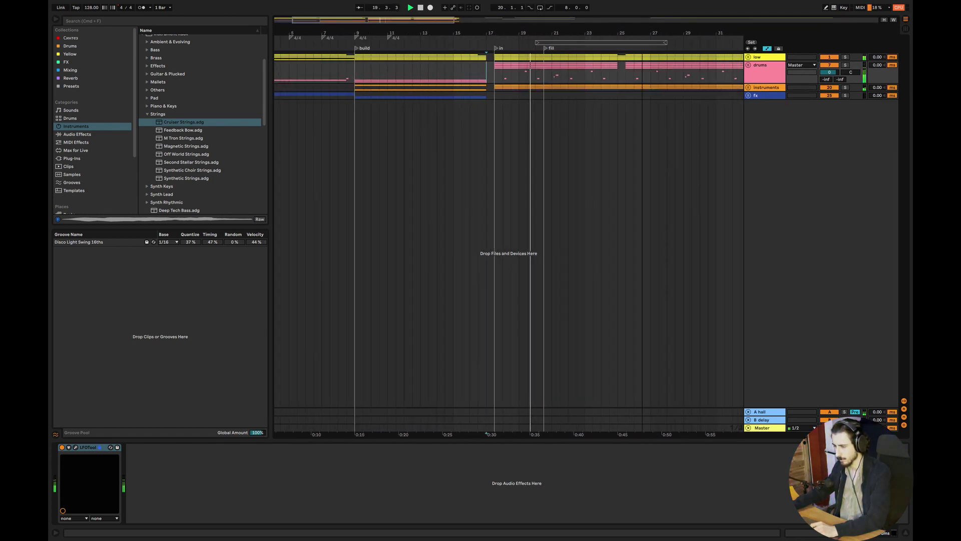
drag(571, 34, 485, 34)
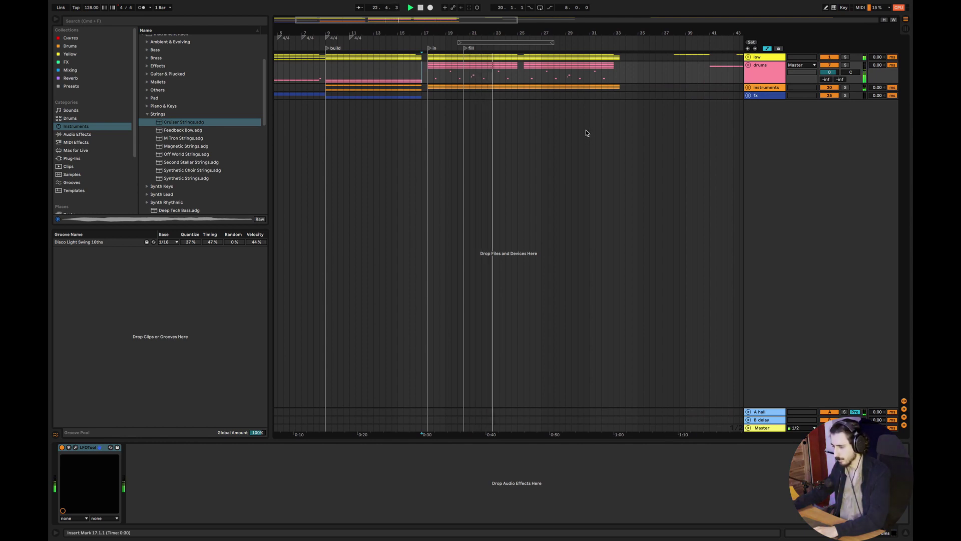
key(space)
Delete the leftover clips on all groups from bar 37 to the end of the arrangement.
drag(388, 20, 366, 3)
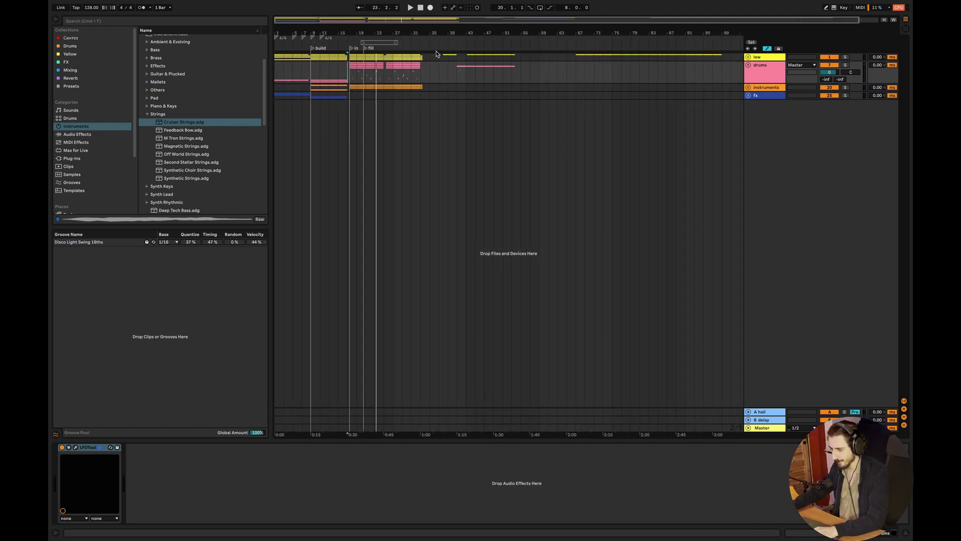
drag(722, 98, 446, 56)
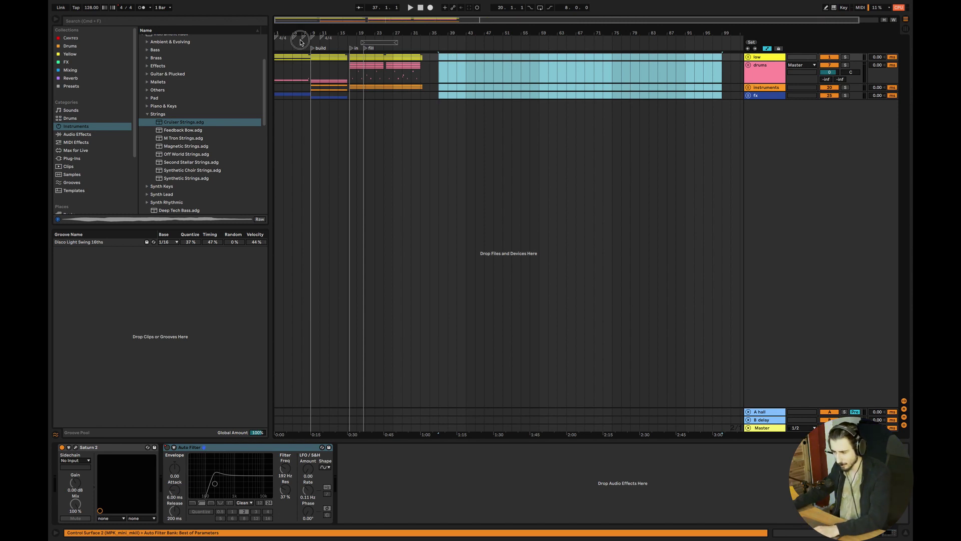
drag(297, 20, 287, 48)
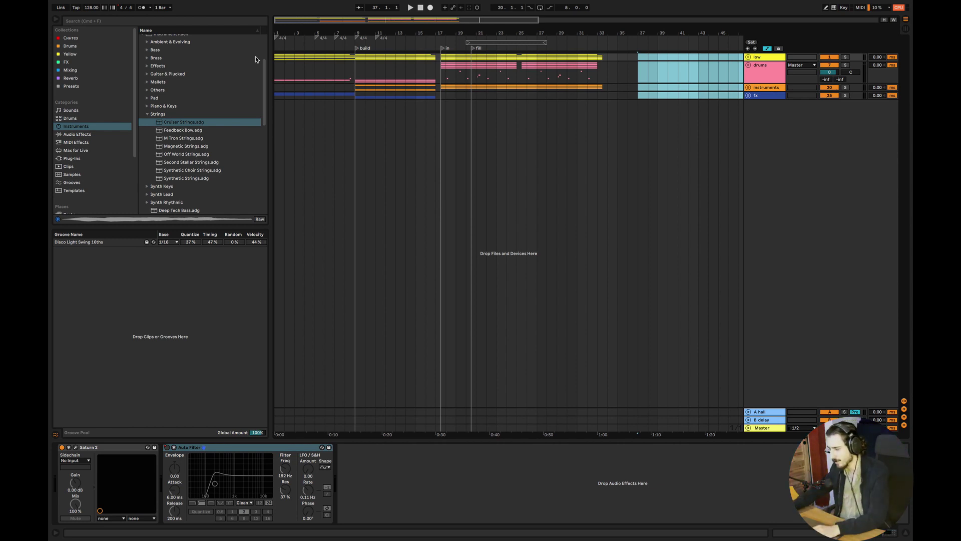
Unfold the low group, select bars 21.1 to 21.3 of the bass clip to inspect its fill notes, and fold the bass track.
click(748, 58)
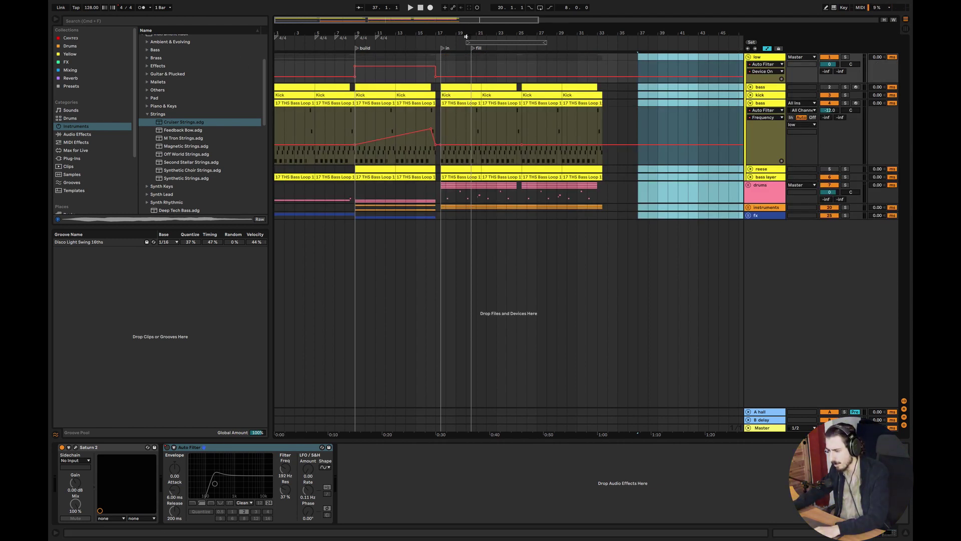
drag(446, 26, 309, 82)
click(389, 124)
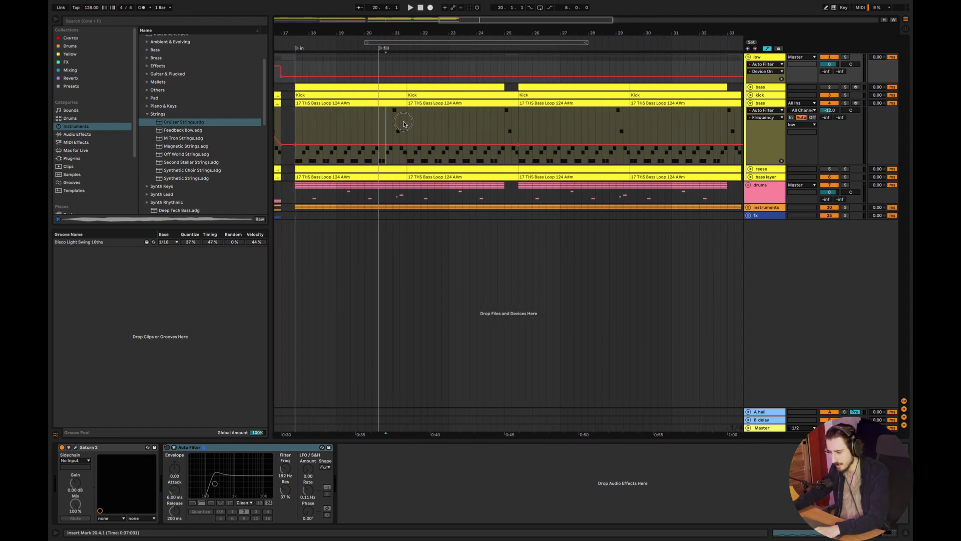
mouse_move(404, 124)
mouse_down()
mouse_move(387, 116)
mouse_move(399, 113)
mouse_up()
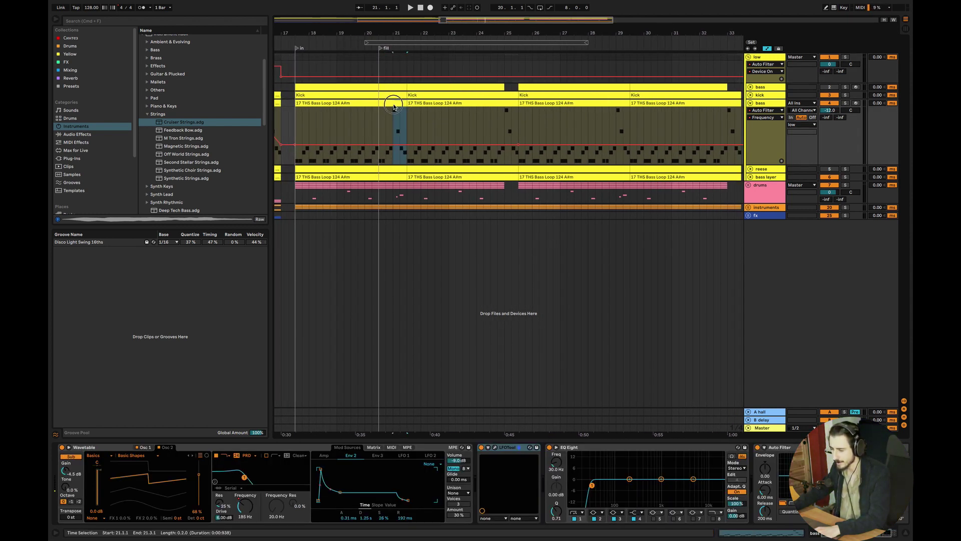
drag(373, 33, 429, 10)
click(751, 103)
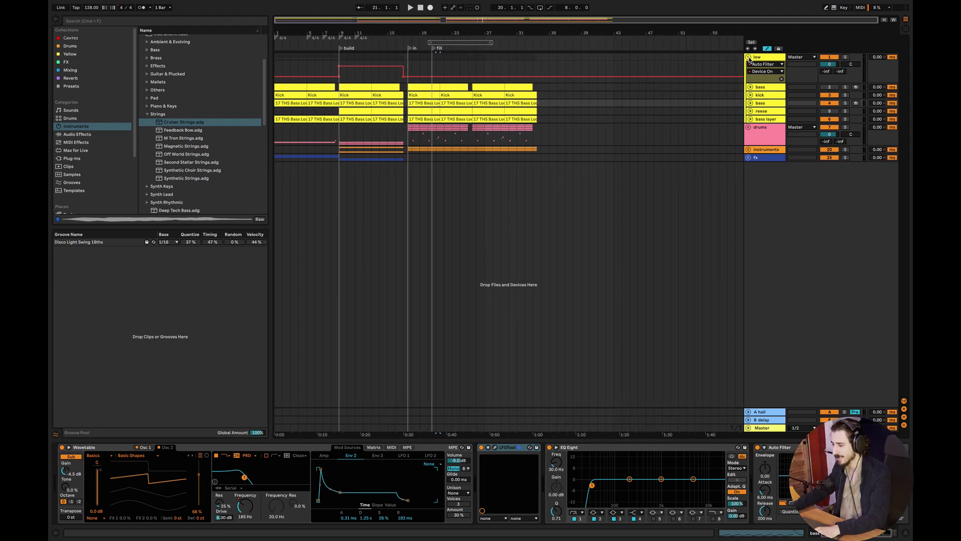
Mark out the drop's first eight bars across the tracks and place the insert marker on the drums at the drop's start, 17.3.1.
click(413, 59)
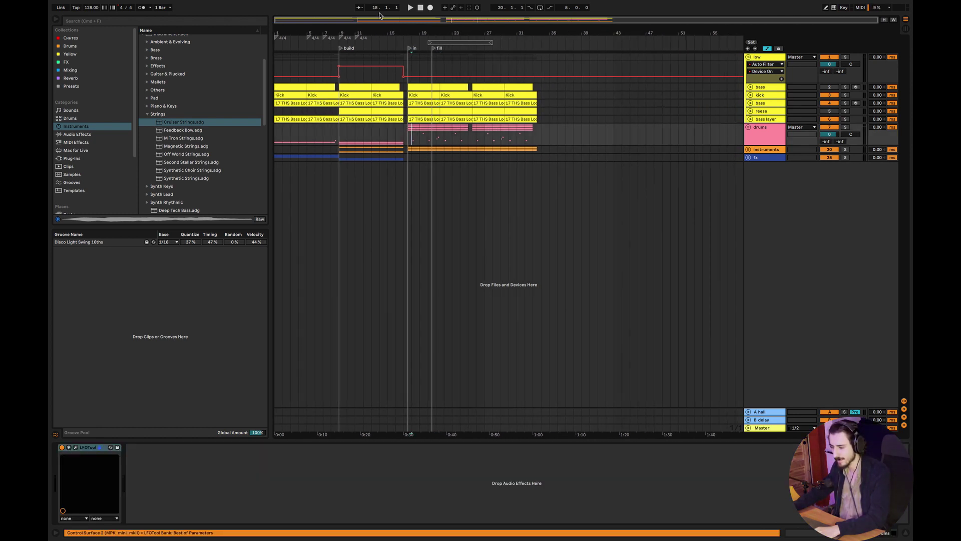
drag(432, 33, 401, 48)
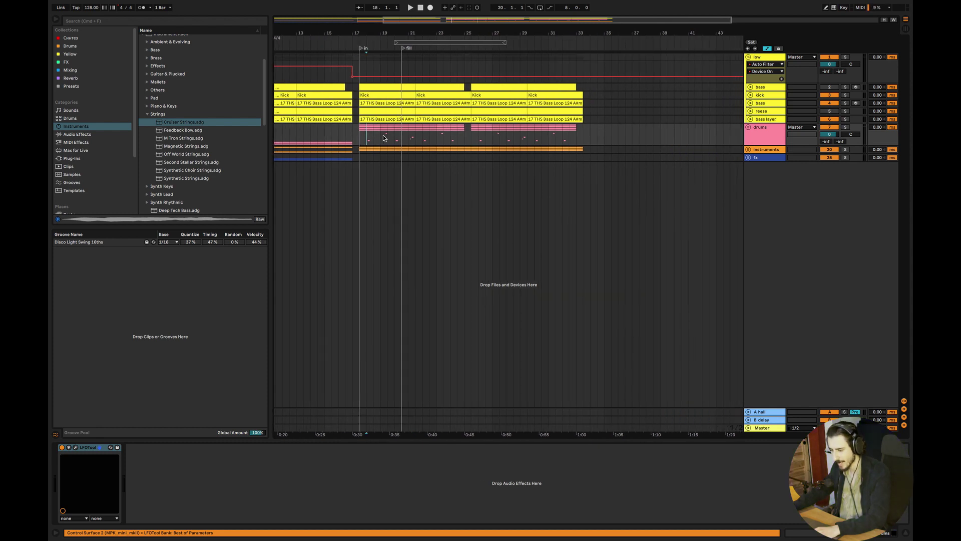
click(361, 139)
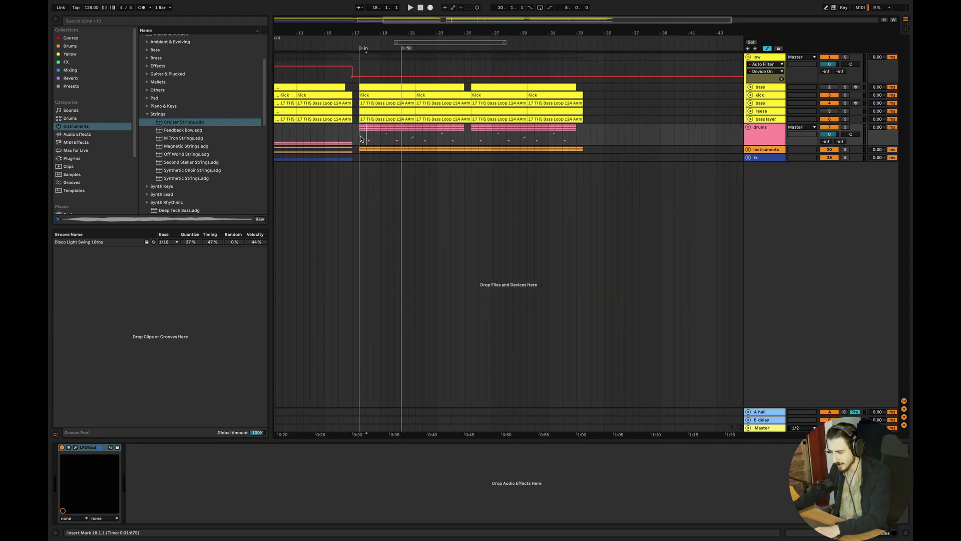
click(459, 149)
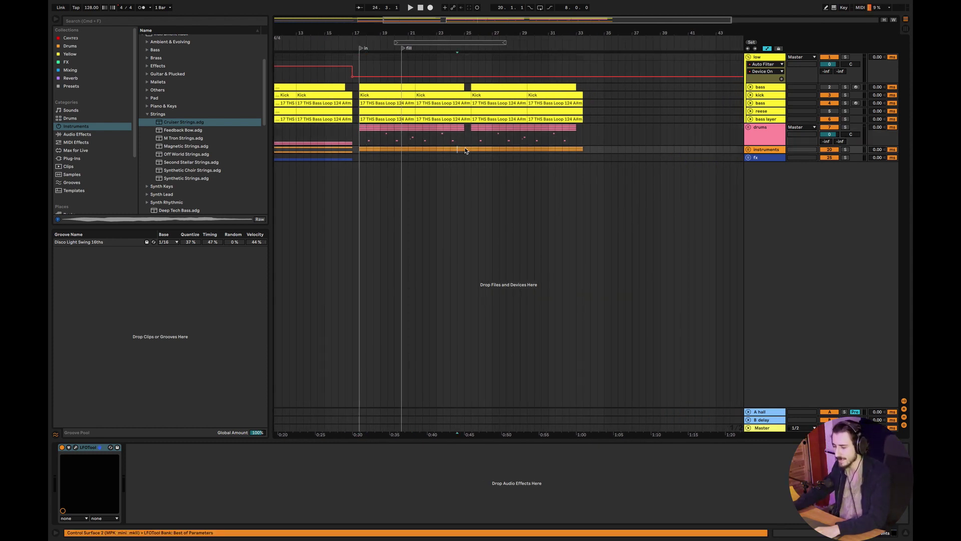
drag(469, 149, 363, 86)
click(361, 139)
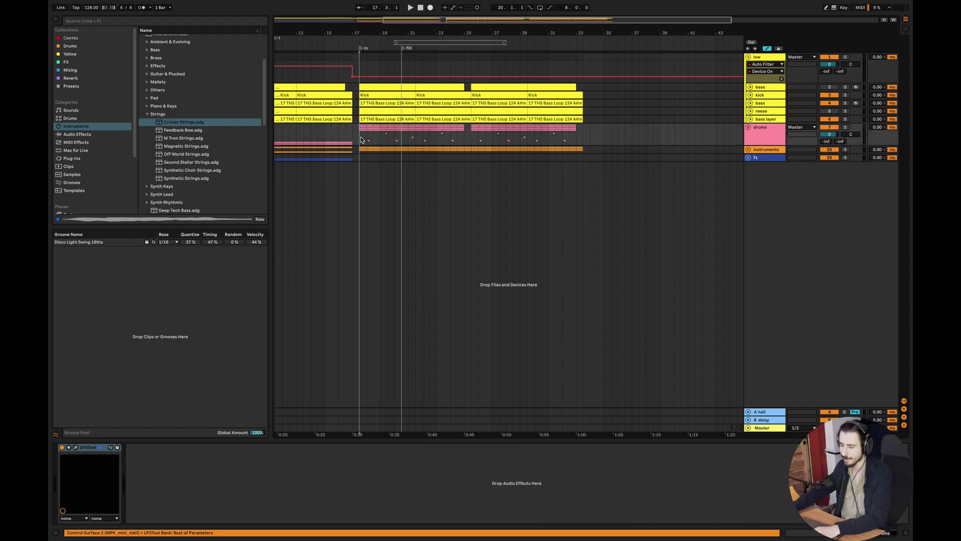